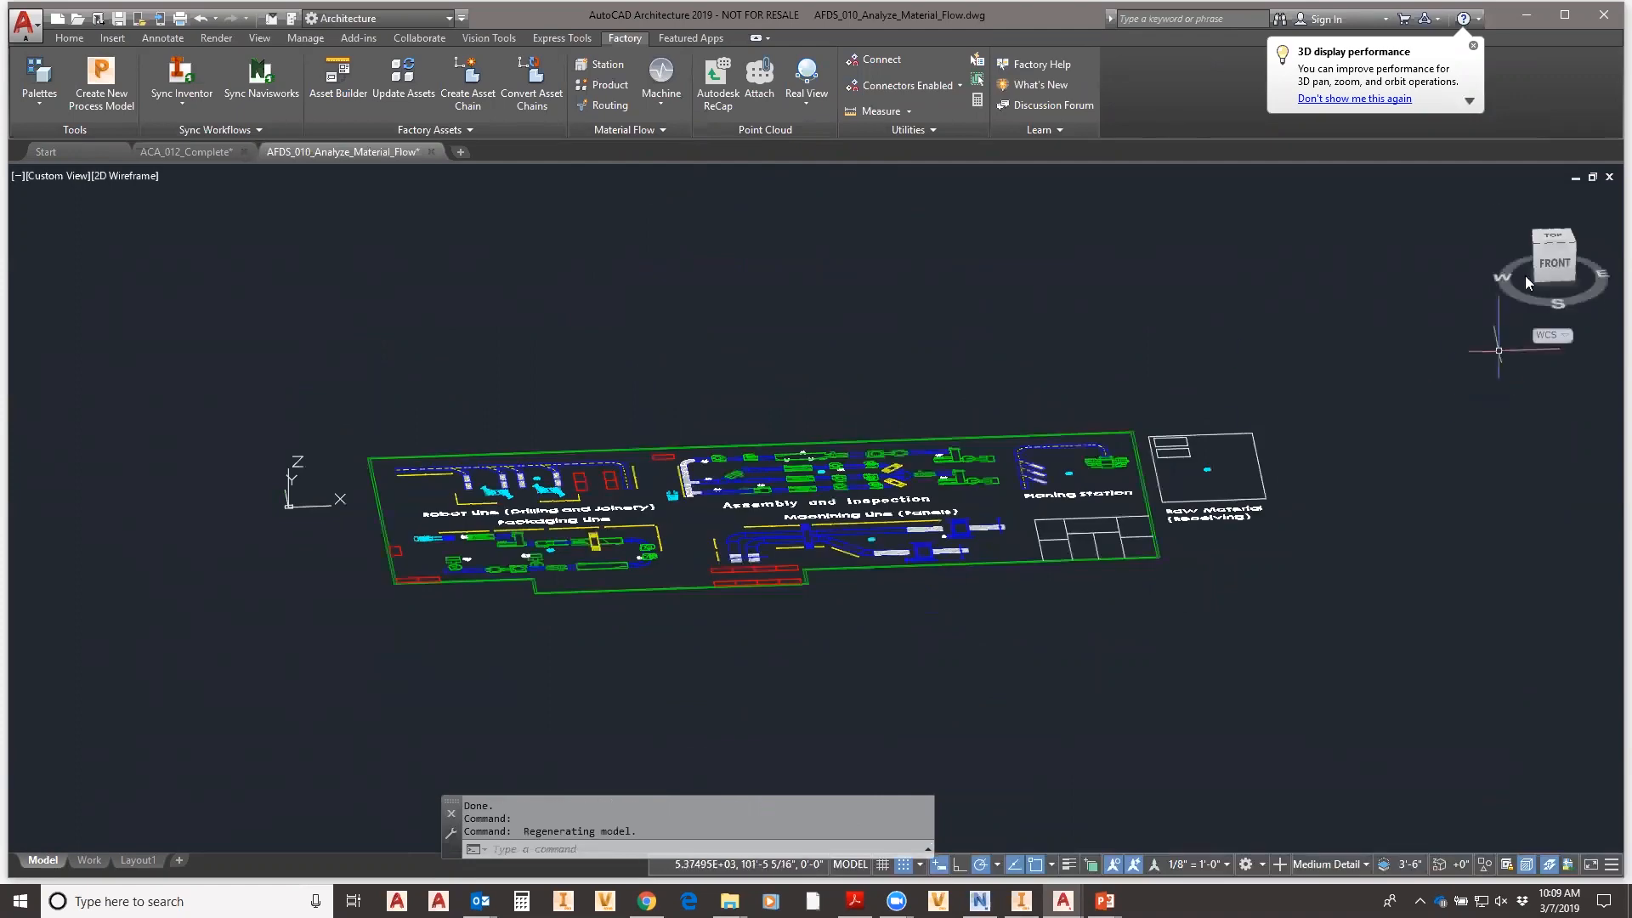
- Switch to the top plan view and frame the whole factory floor with the Raw Material receiving area
{"action": "left_click", "coordinate": [1549, 232]}
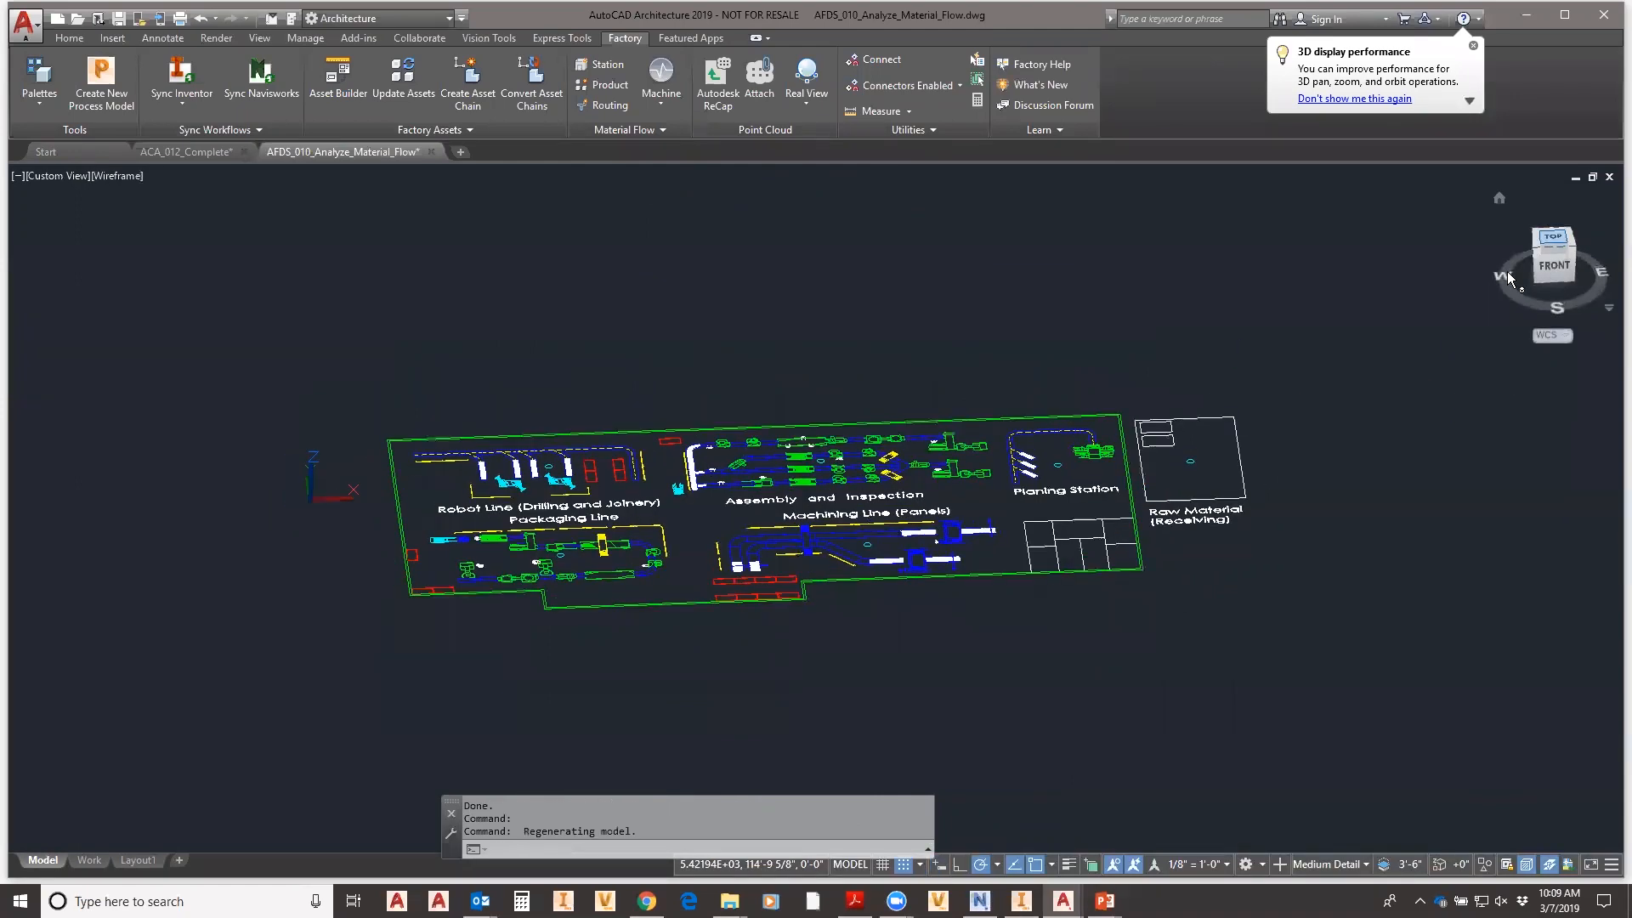
{"action": "scroll", "coordinate": [646, 553], "scroll_direction": "up", "scroll_amount": 4}
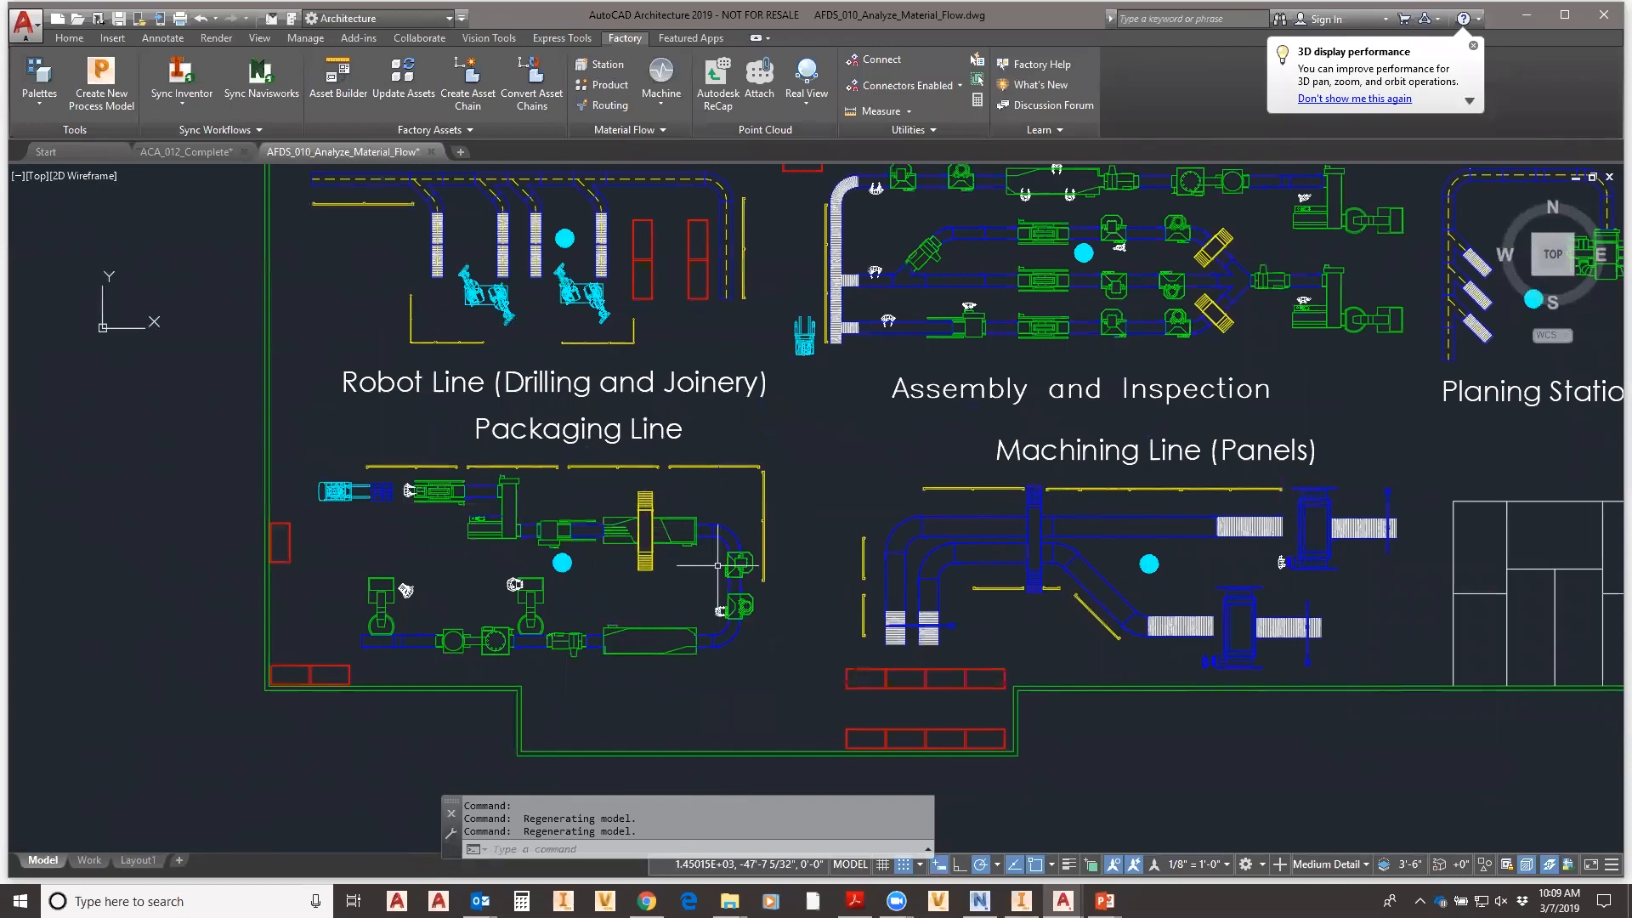
{"action": "middle_click_drag", "start_coordinate": [848, 553], "coordinate": [703, 594]}
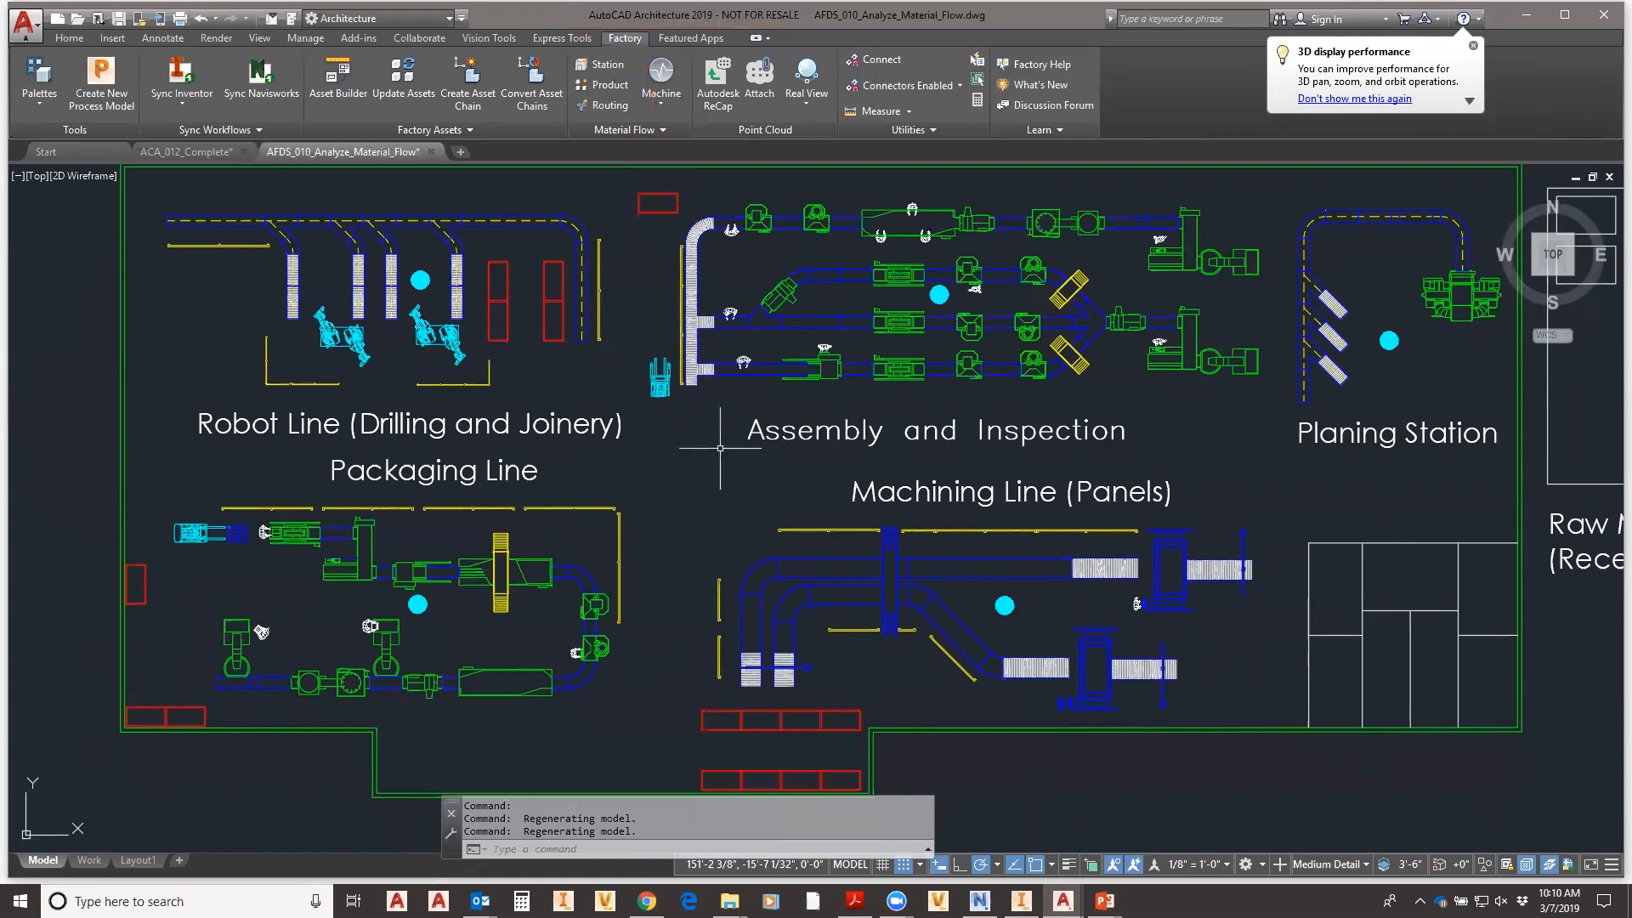
{"action": "scroll", "coordinate": [722, 502], "scroll_direction": "up", "scroll_amount": 1}
{"action": "scroll", "coordinate": [714, 489], "scroll_direction": "down", "scroll_amount": 1}
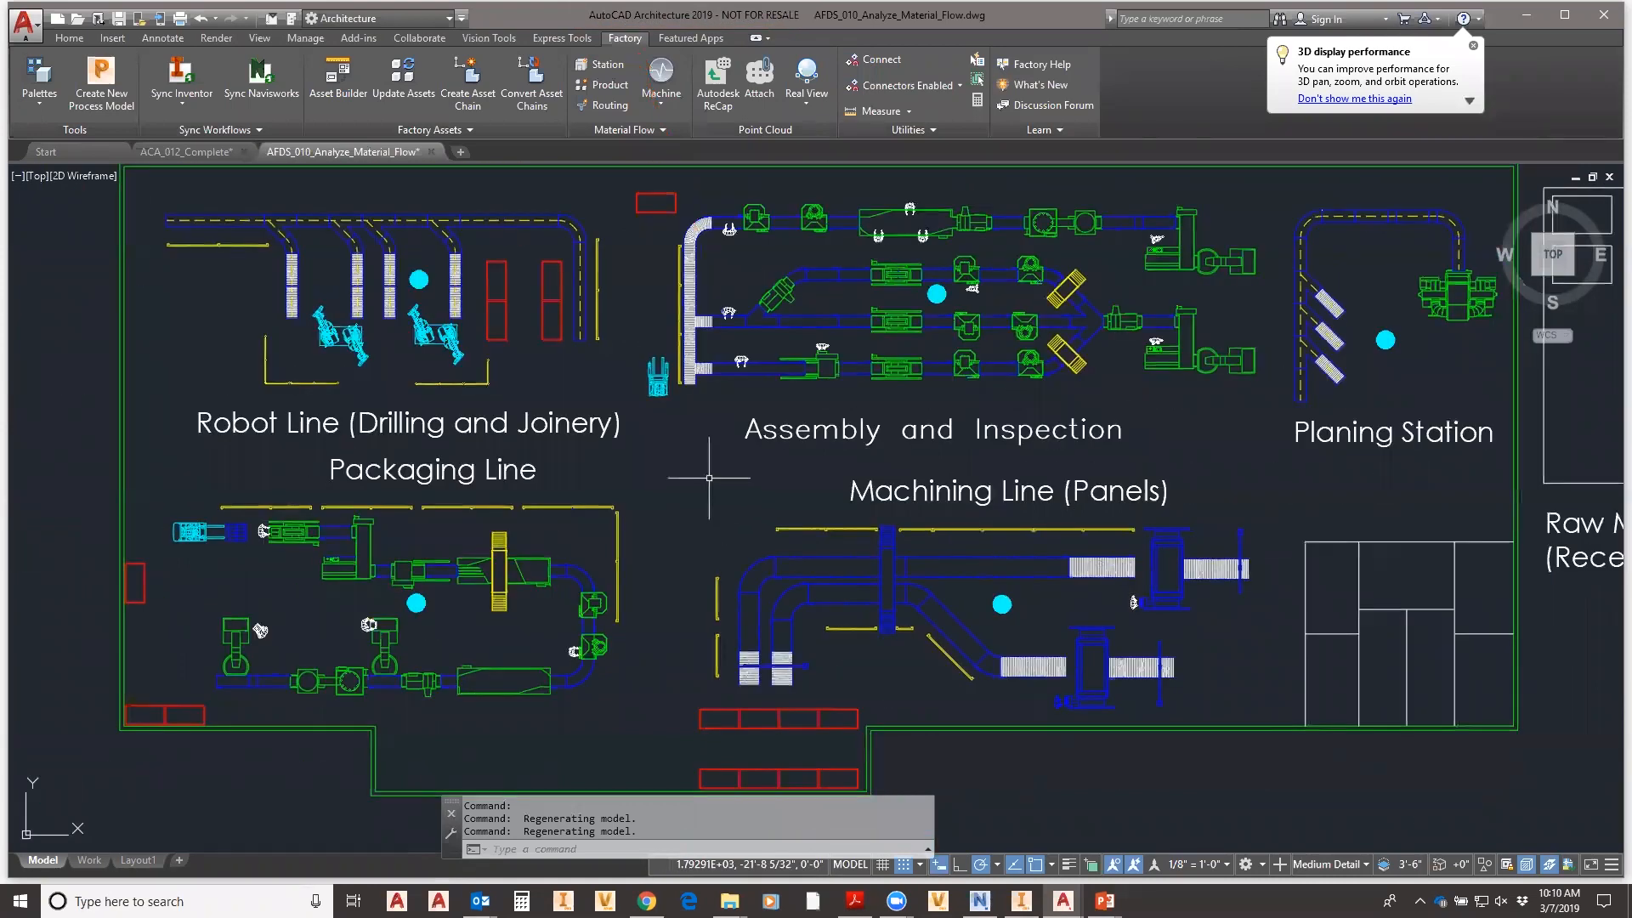
{"action": "scroll", "coordinate": [709, 477], "scroll_direction": "down", "scroll_amount": 2}
{"action": "mouse_move", "coordinate": [701, 484]}
{"action": "middle_mouse_down"}
{"action": "mouse_move", "coordinate": [681, 494]}
{"action": "mouse_move", "coordinate": [599, 468]}
{"action": "mouse_move", "coordinate": [653, 491]}
{"action": "middle_mouse_up"}
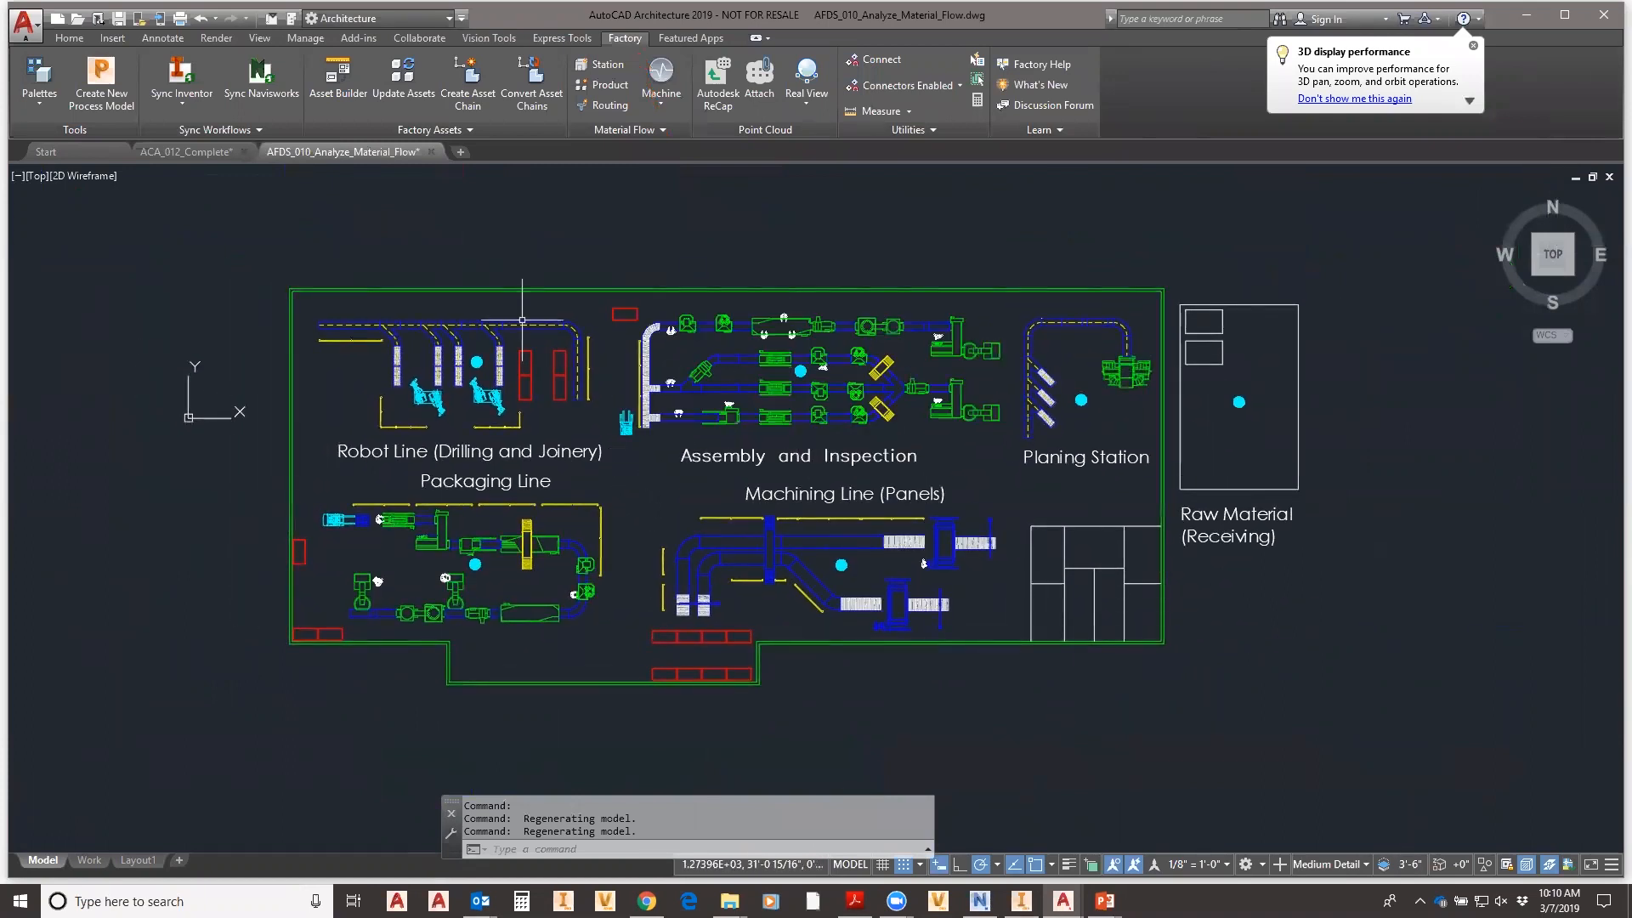
{"action": "mouse_move", "coordinate": [532, 348]}
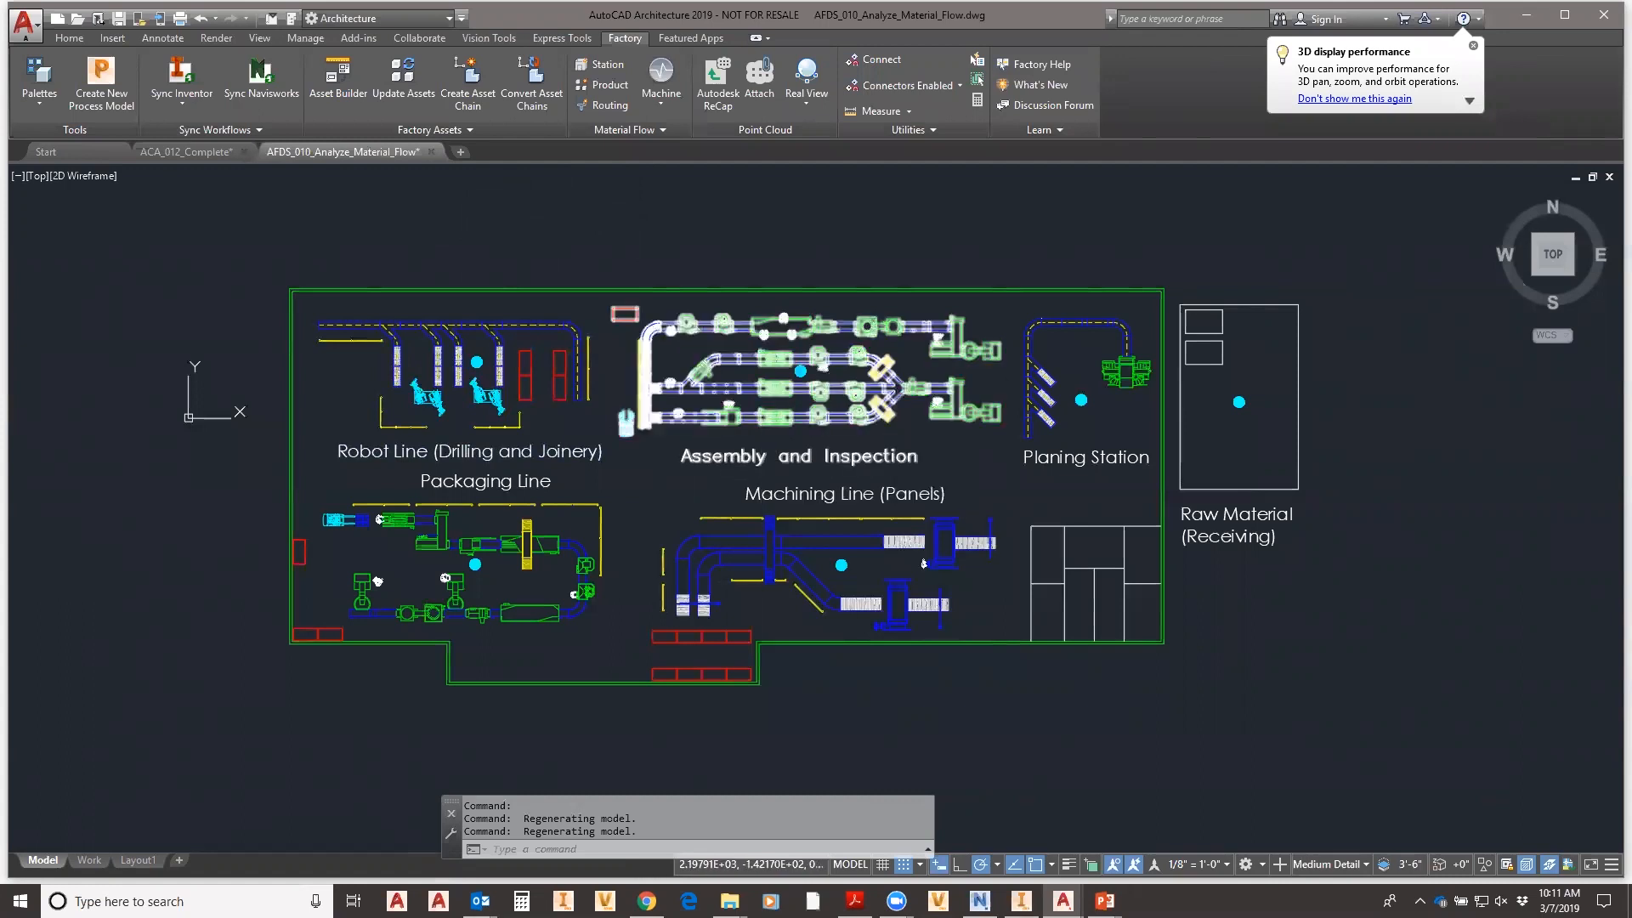
{"action": "mouse_move", "coordinate": [700, 456]}
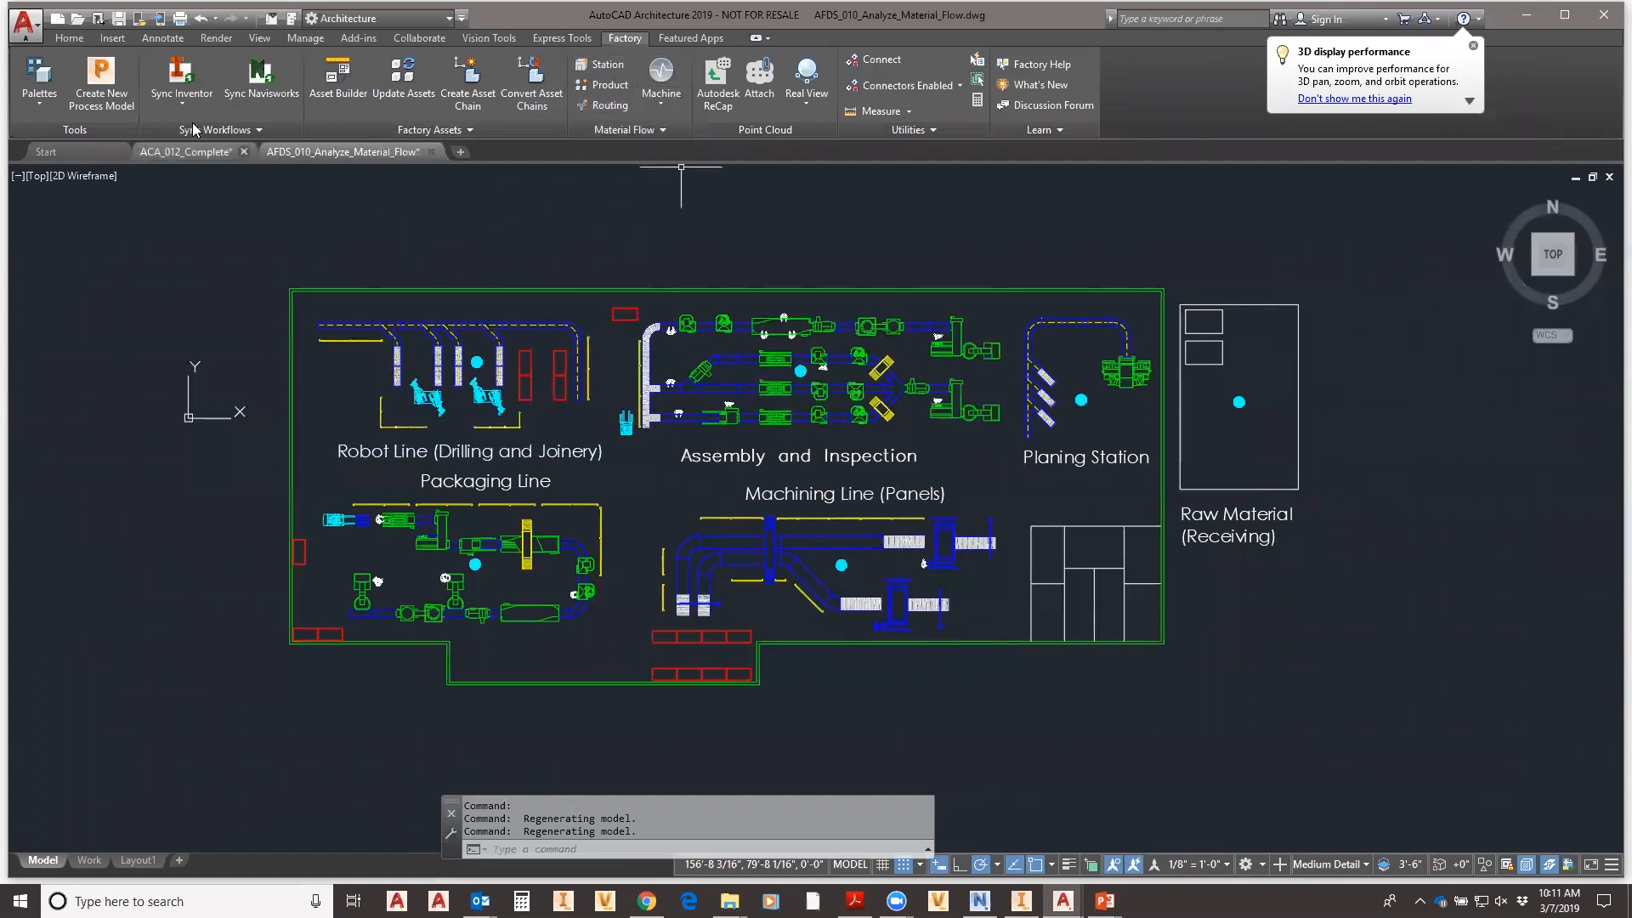
- Open the Material Flow Browser and preview routings for Desktop Panel, Left End Panel, Right End Panel and Drawer Box
{"action": "left_click", "coordinate": [42, 105]}
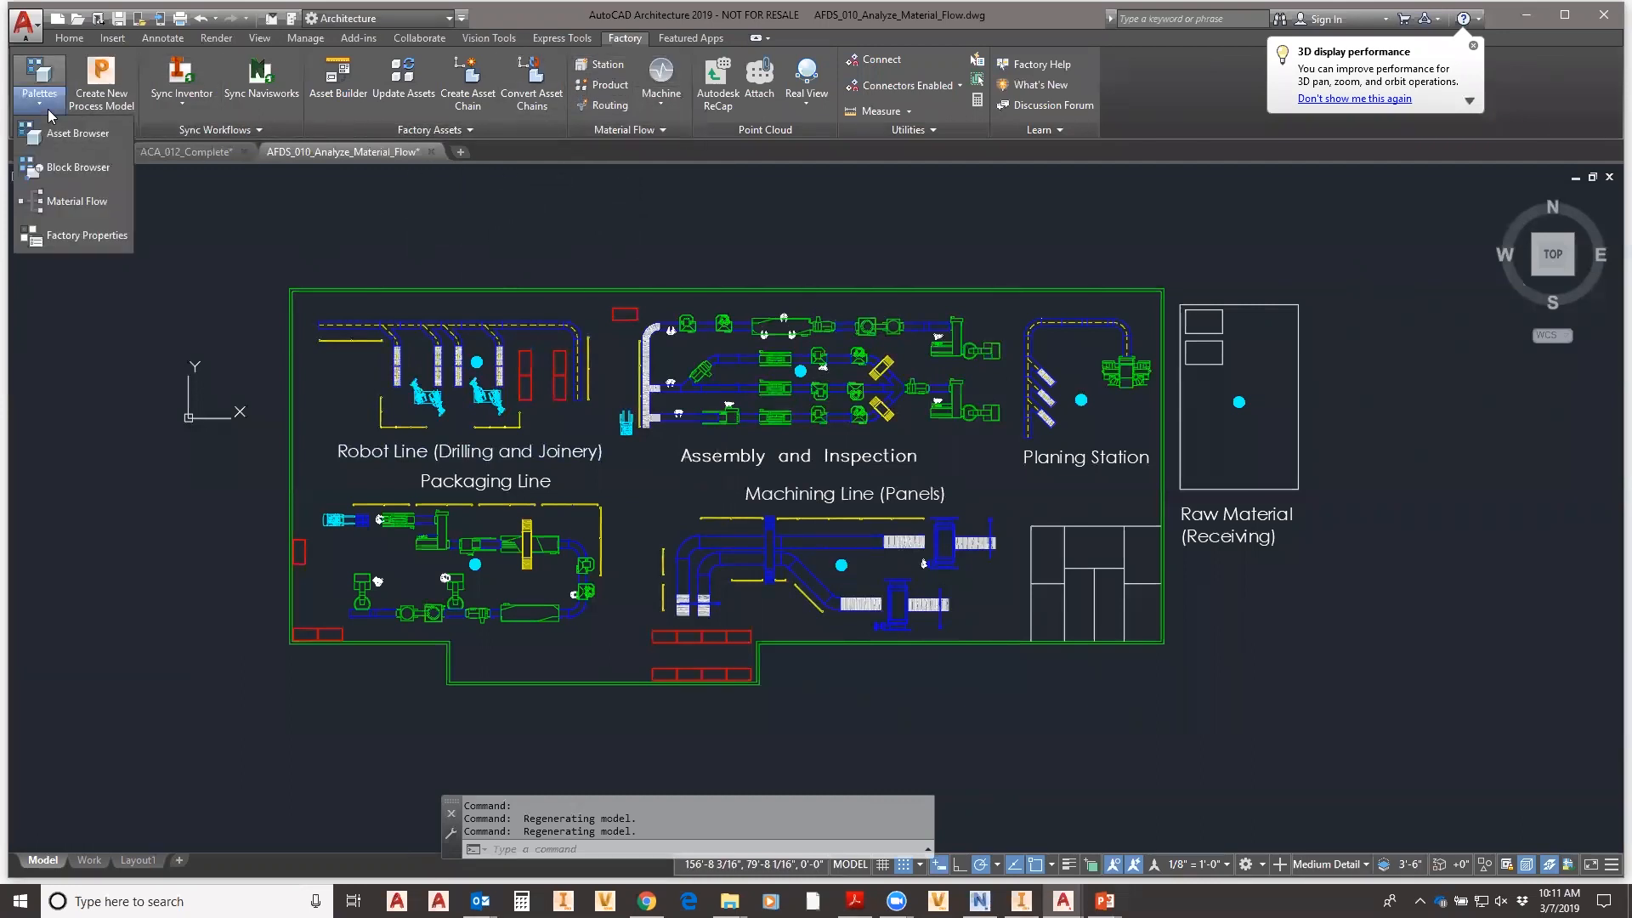
{"action": "left_click", "coordinate": [61, 209]}
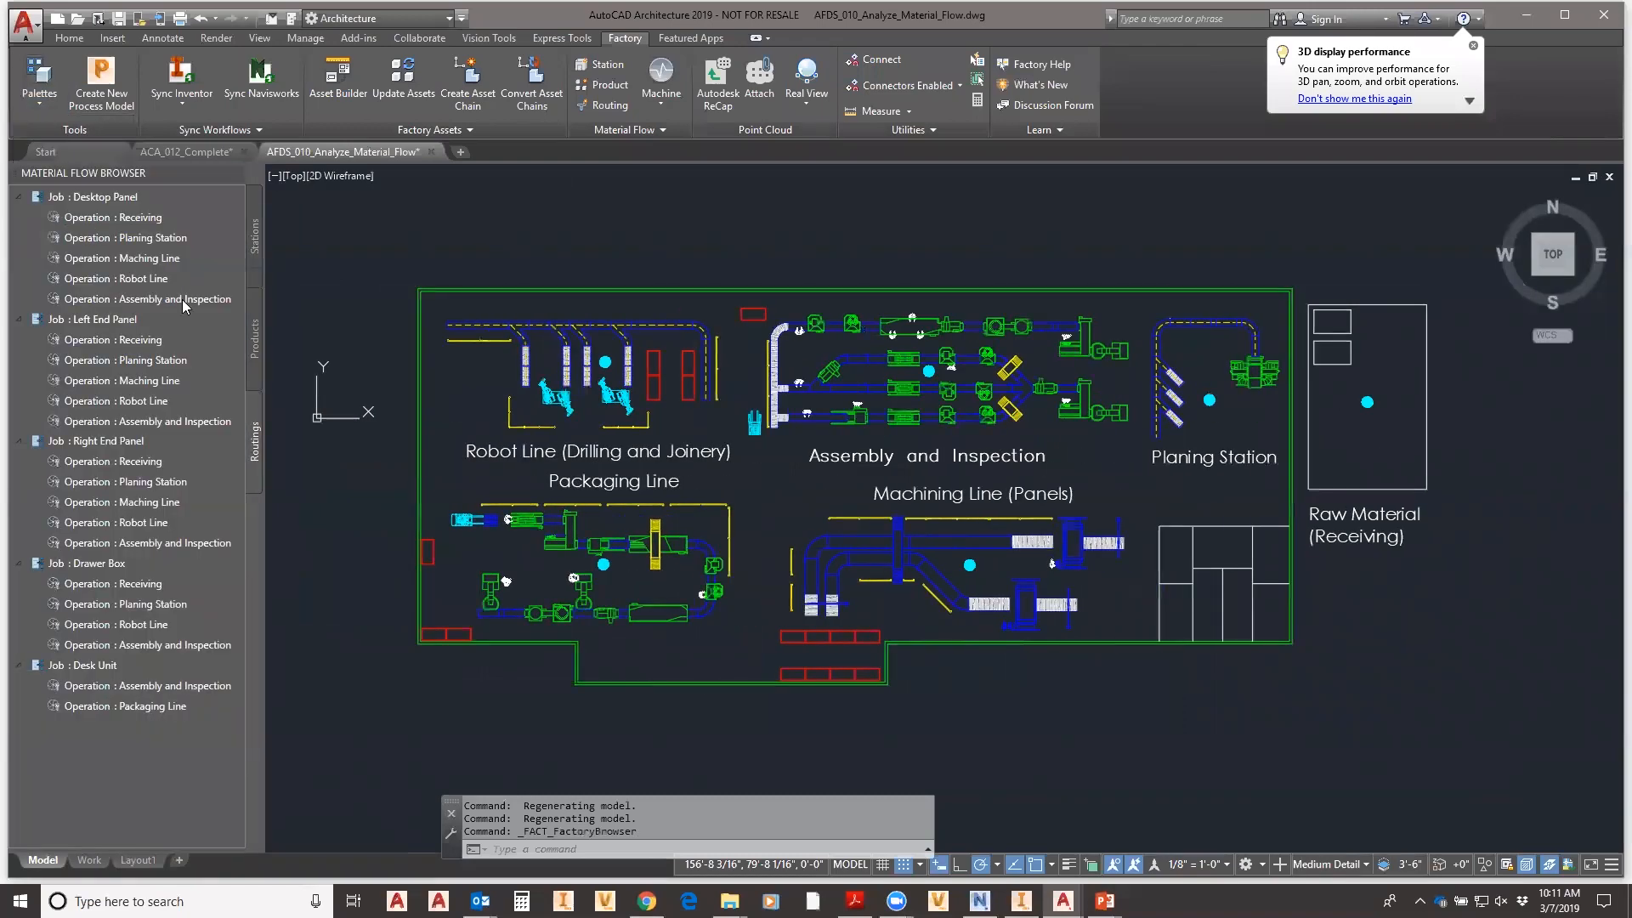
{"action": "left_click", "coordinate": [101, 198]}
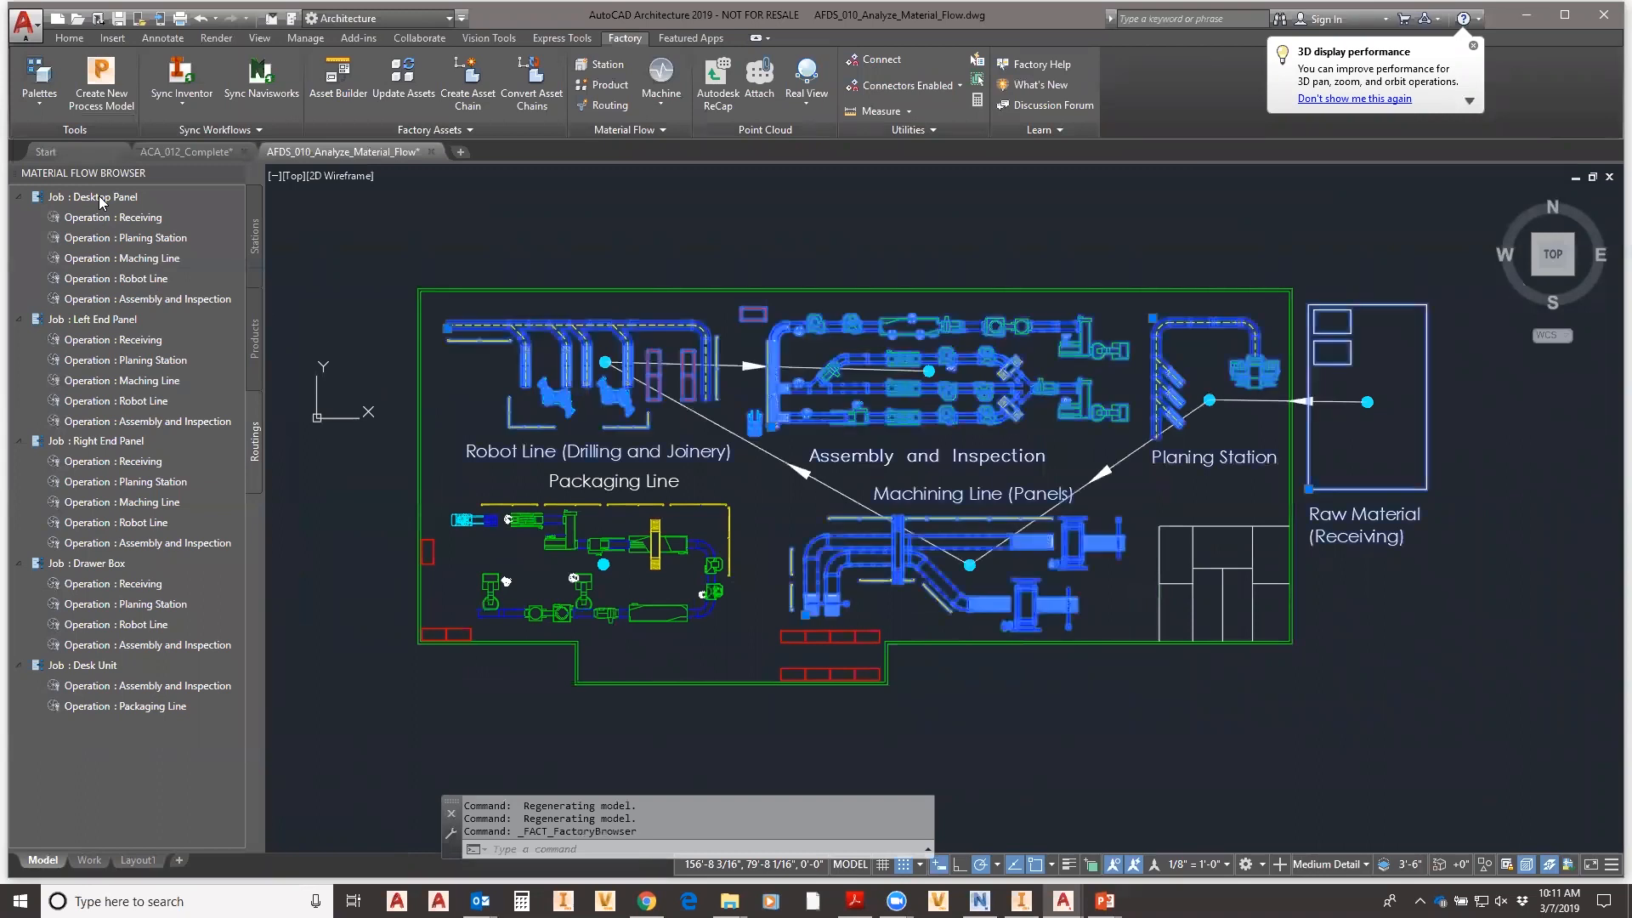
{"action": "left_click", "coordinate": [97, 320]}
{"action": "left_click", "coordinate": [94, 443]}
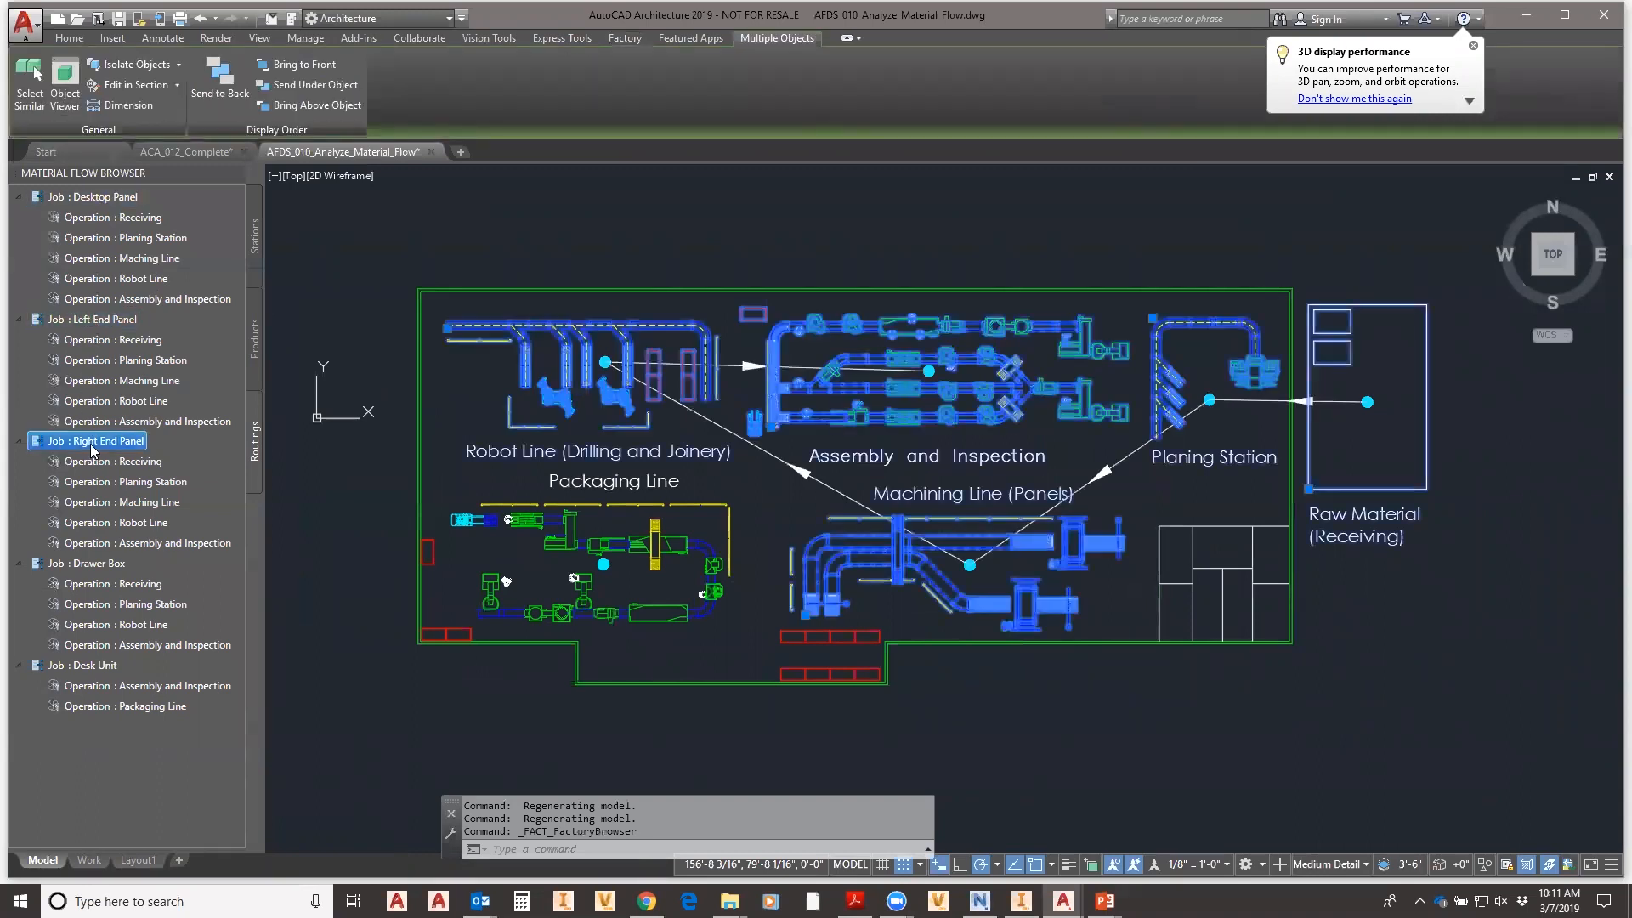
{"action": "left_click", "coordinate": [92, 565]}
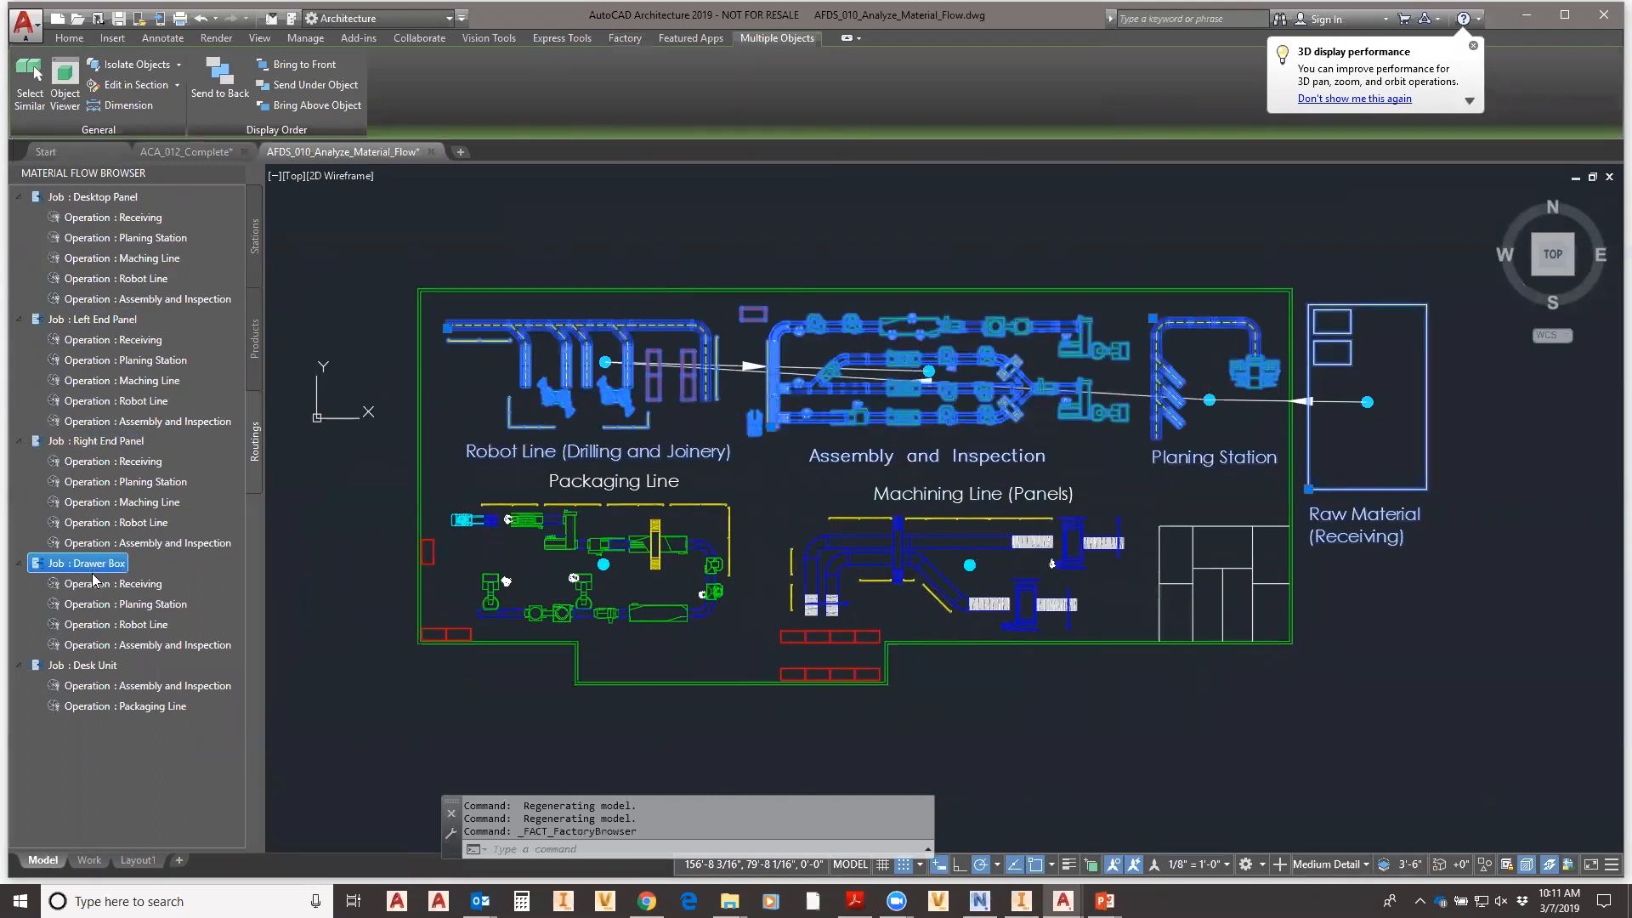
{"action": "left_click", "coordinate": [92, 198]}
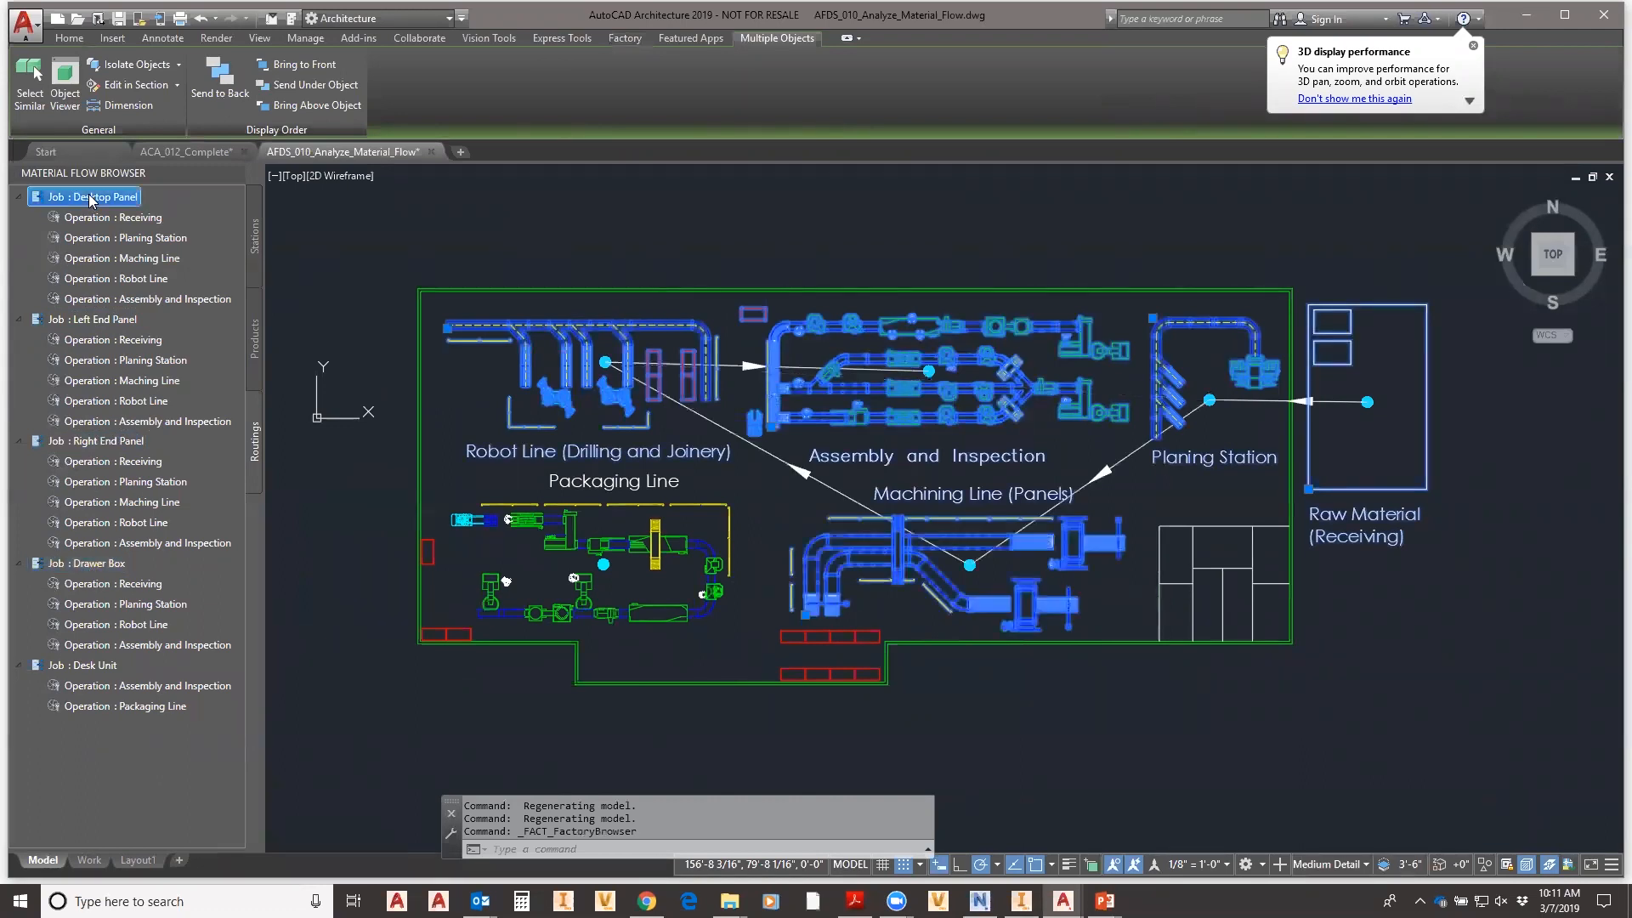
{"action": "left_click", "coordinate": [75, 328]}
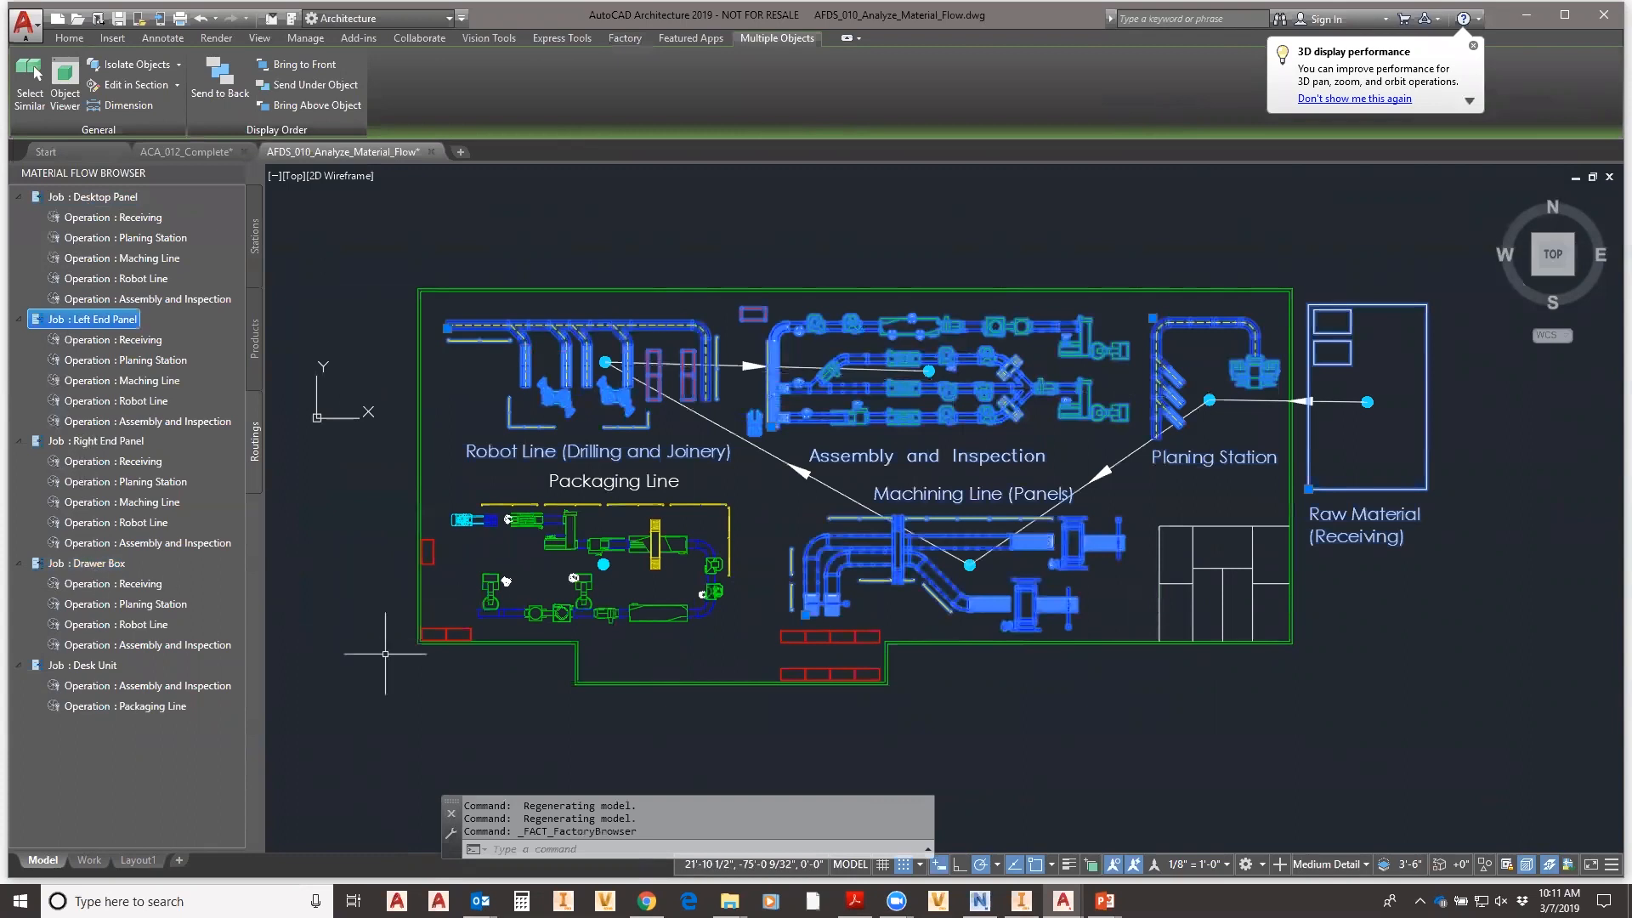
{"action": "key", "text": "Escape"}
{"action": "left_click", "coordinate": [361, 511]}
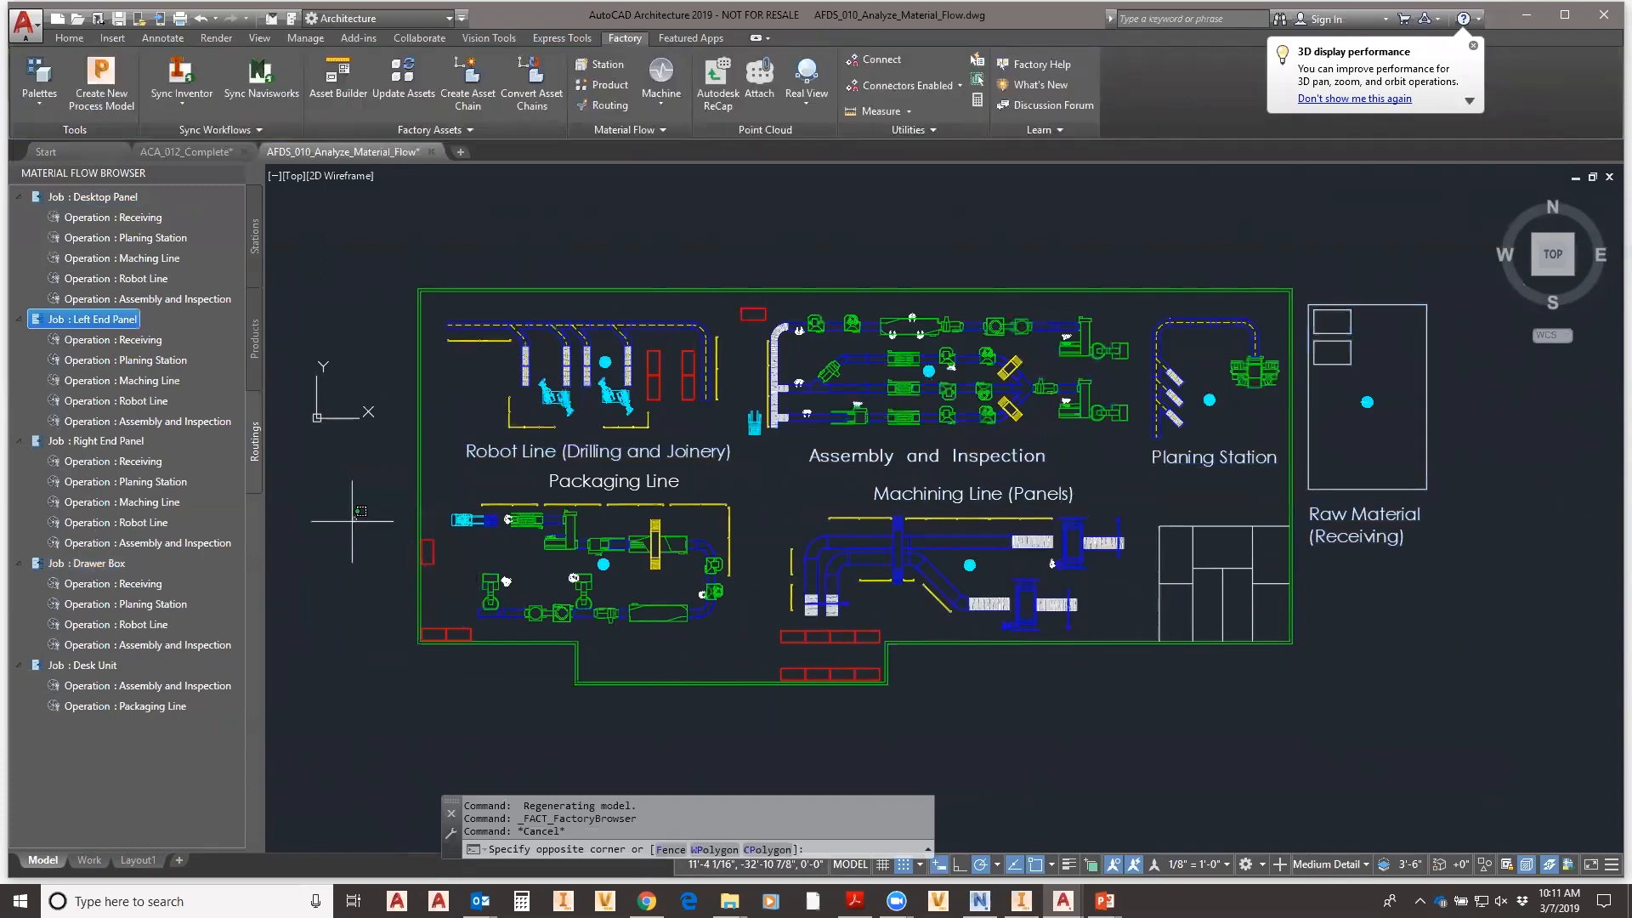
- Run the Machine analysis for Left End Panel, showing numbered stops 1–5 and a 5.25K energy gauge
{"action": "left_click", "coordinate": [343, 244]}
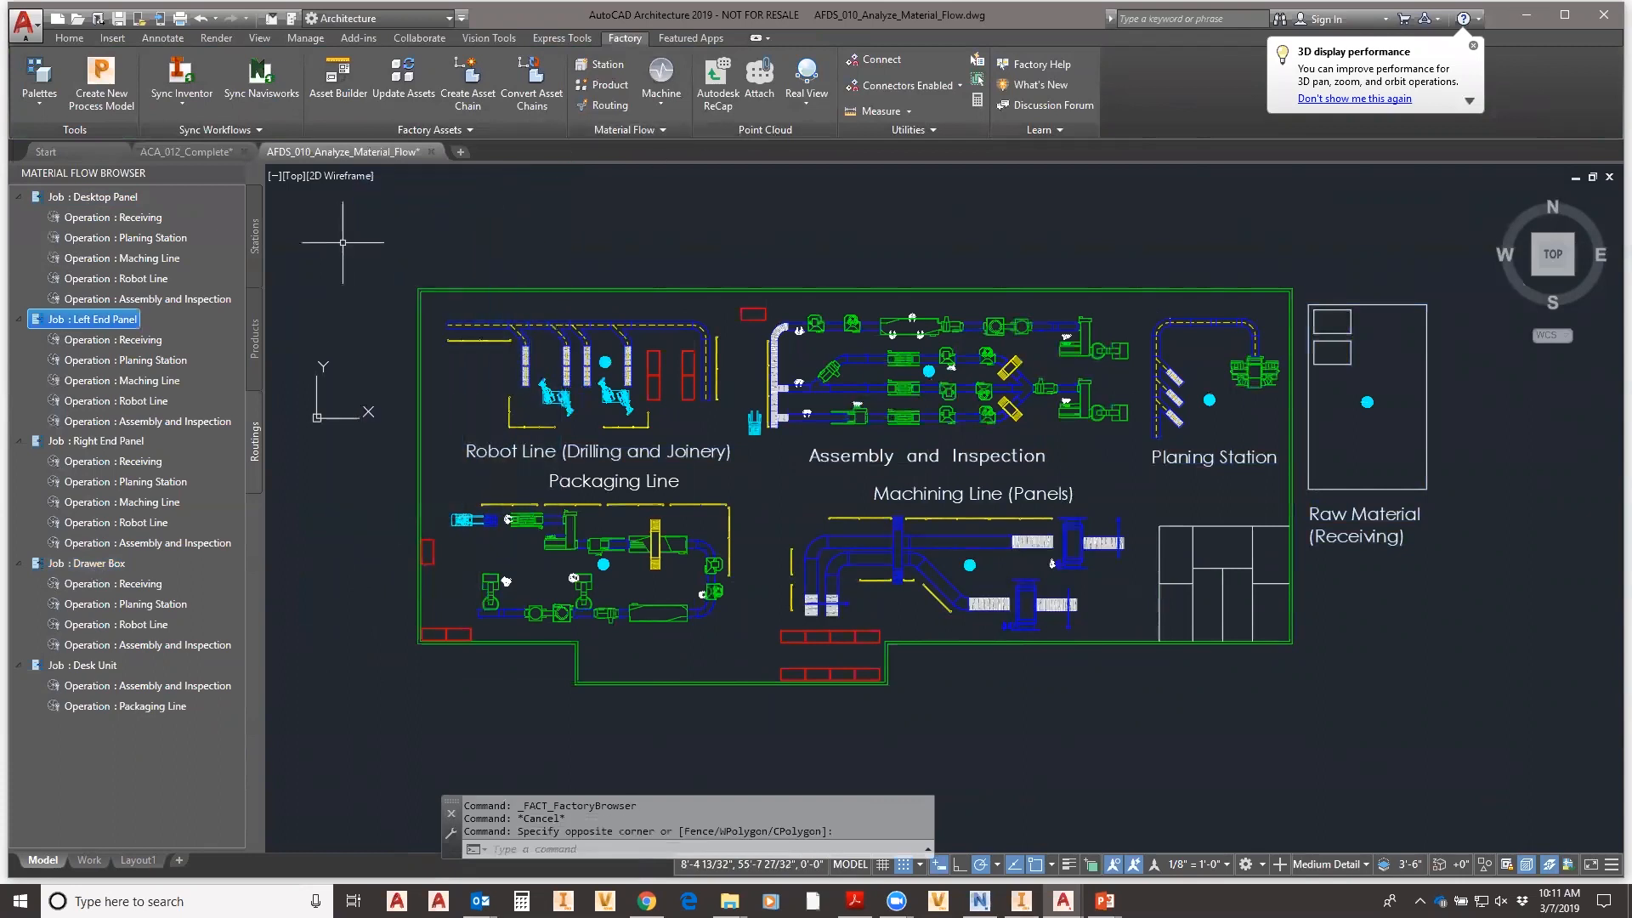
{"action": "left_click", "coordinate": [662, 101]}
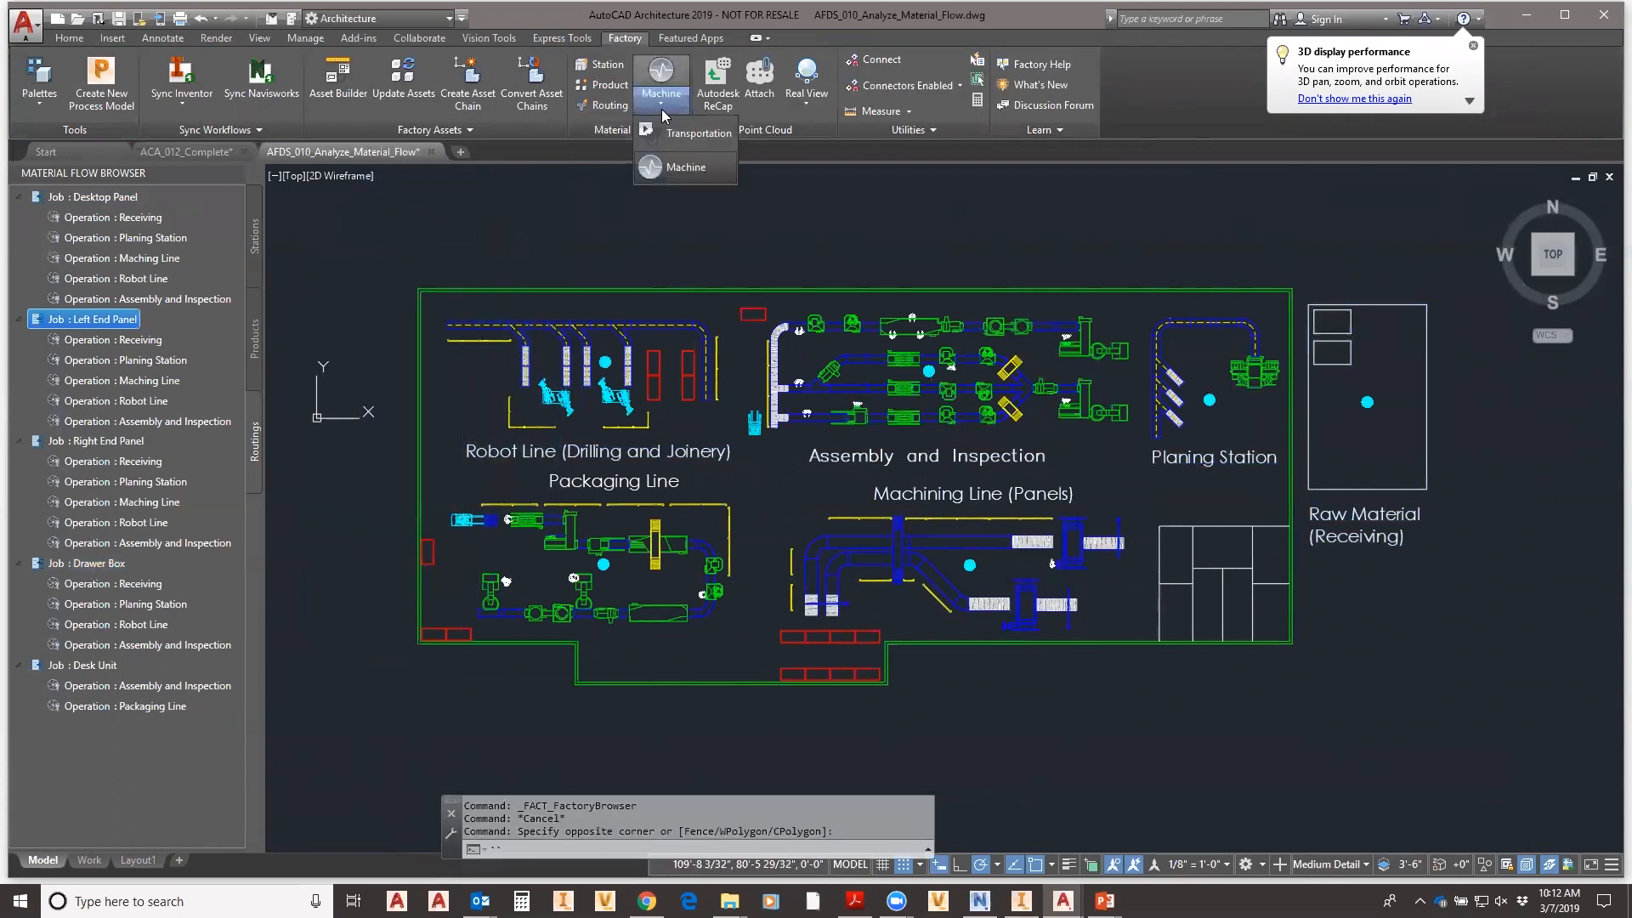
{"action": "left_click", "coordinate": [669, 169]}
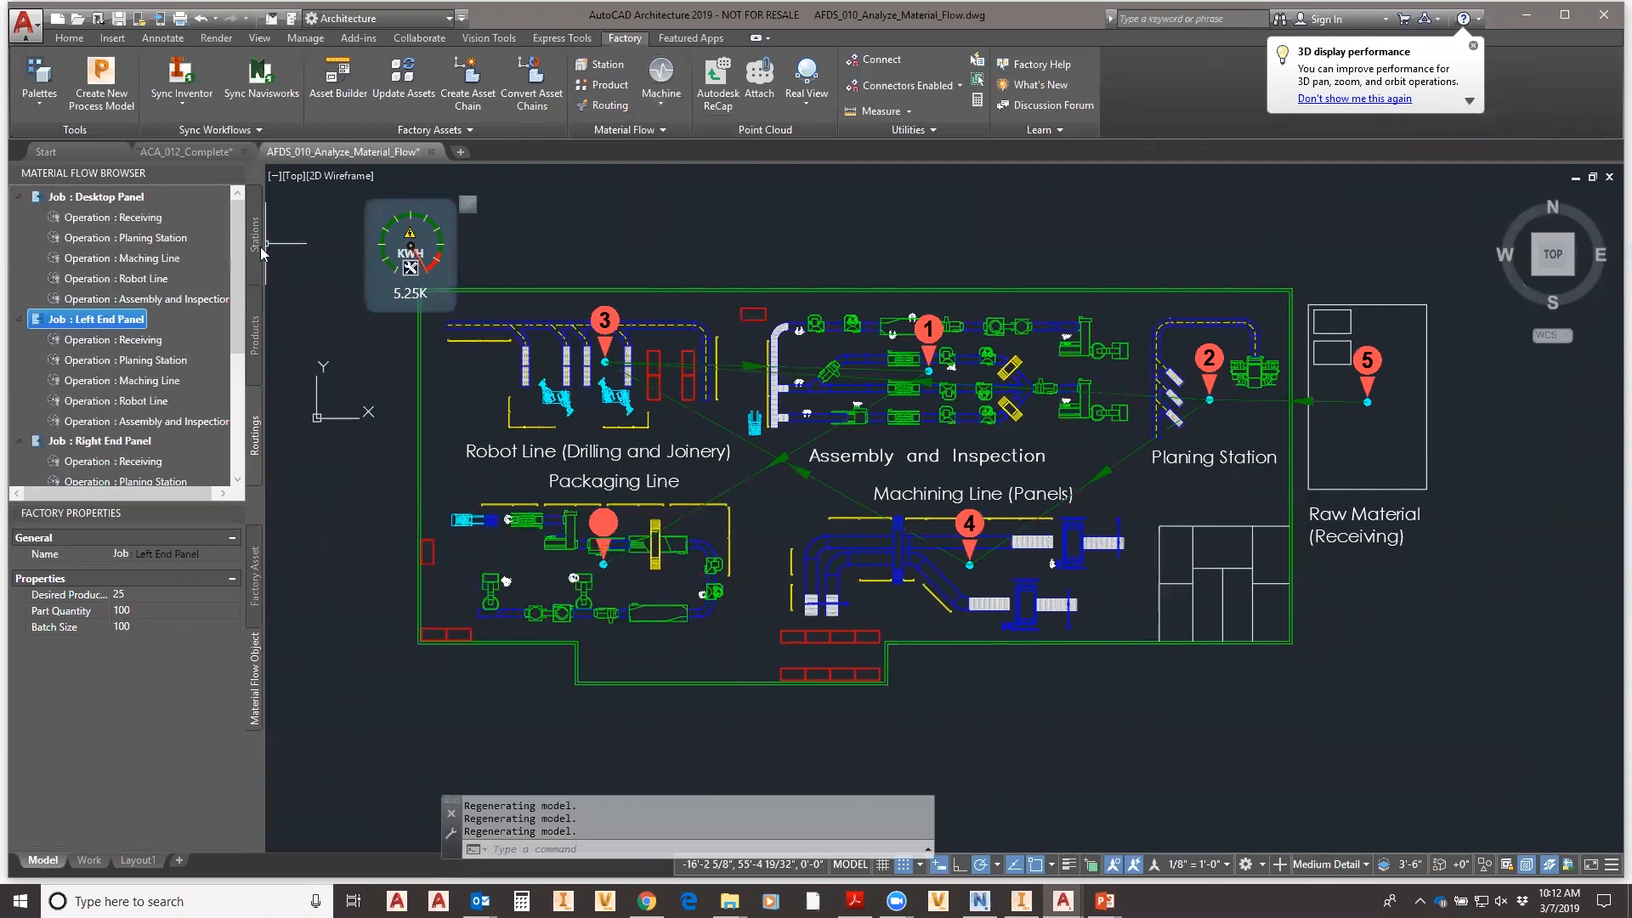
{"action": "key", "text": "Escape"}
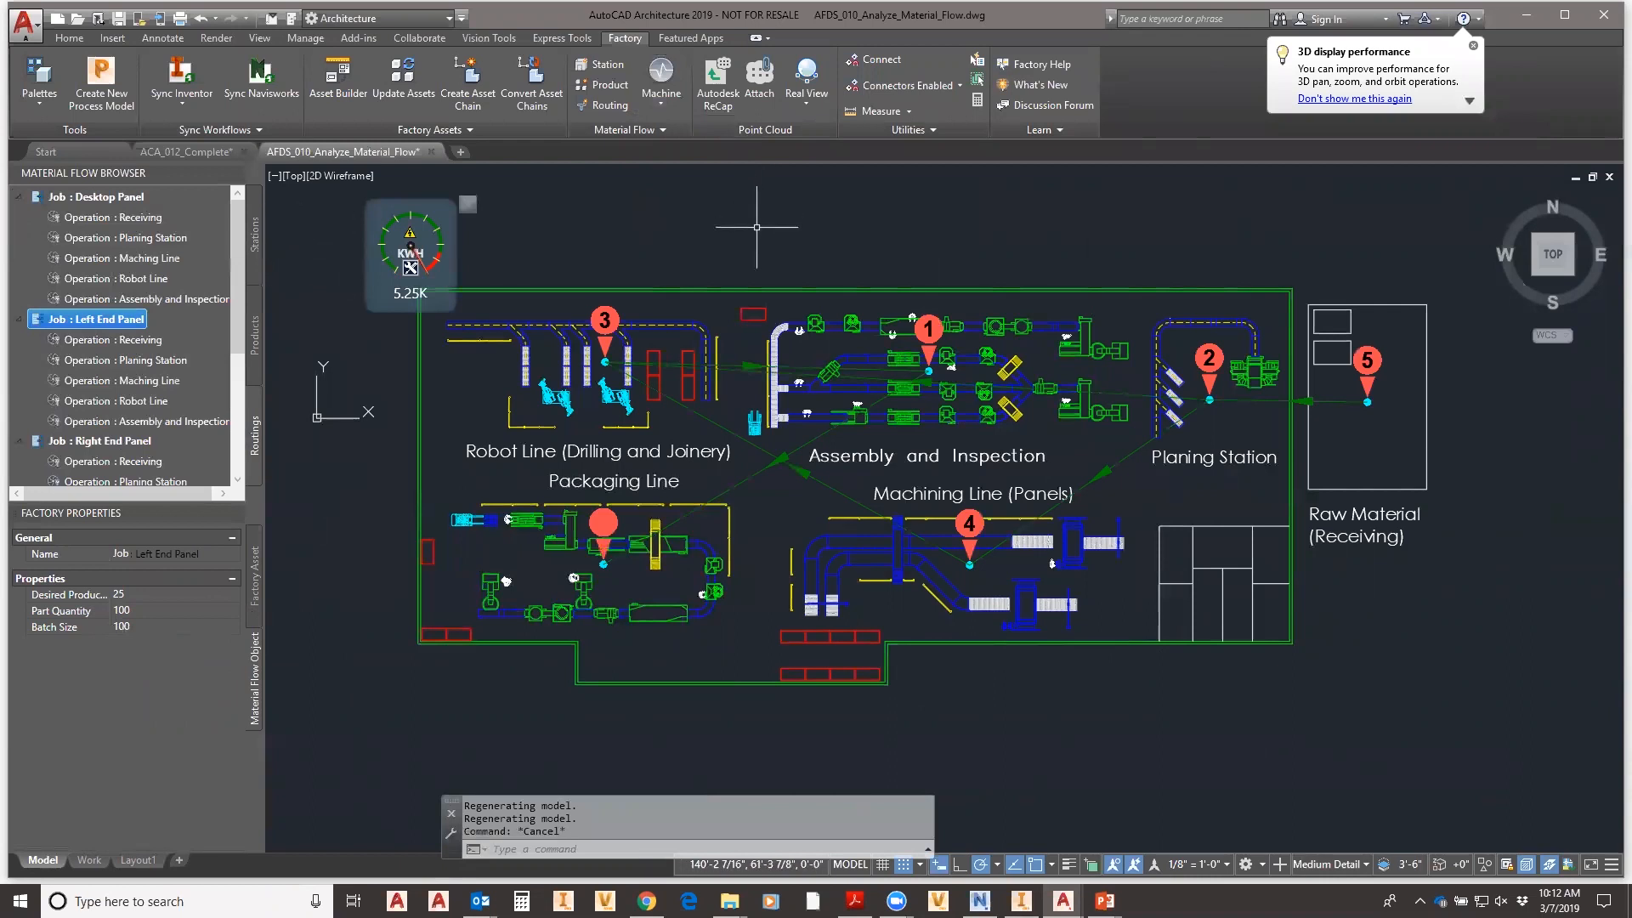
{"action": "left_click", "coordinate": [666, 108]}
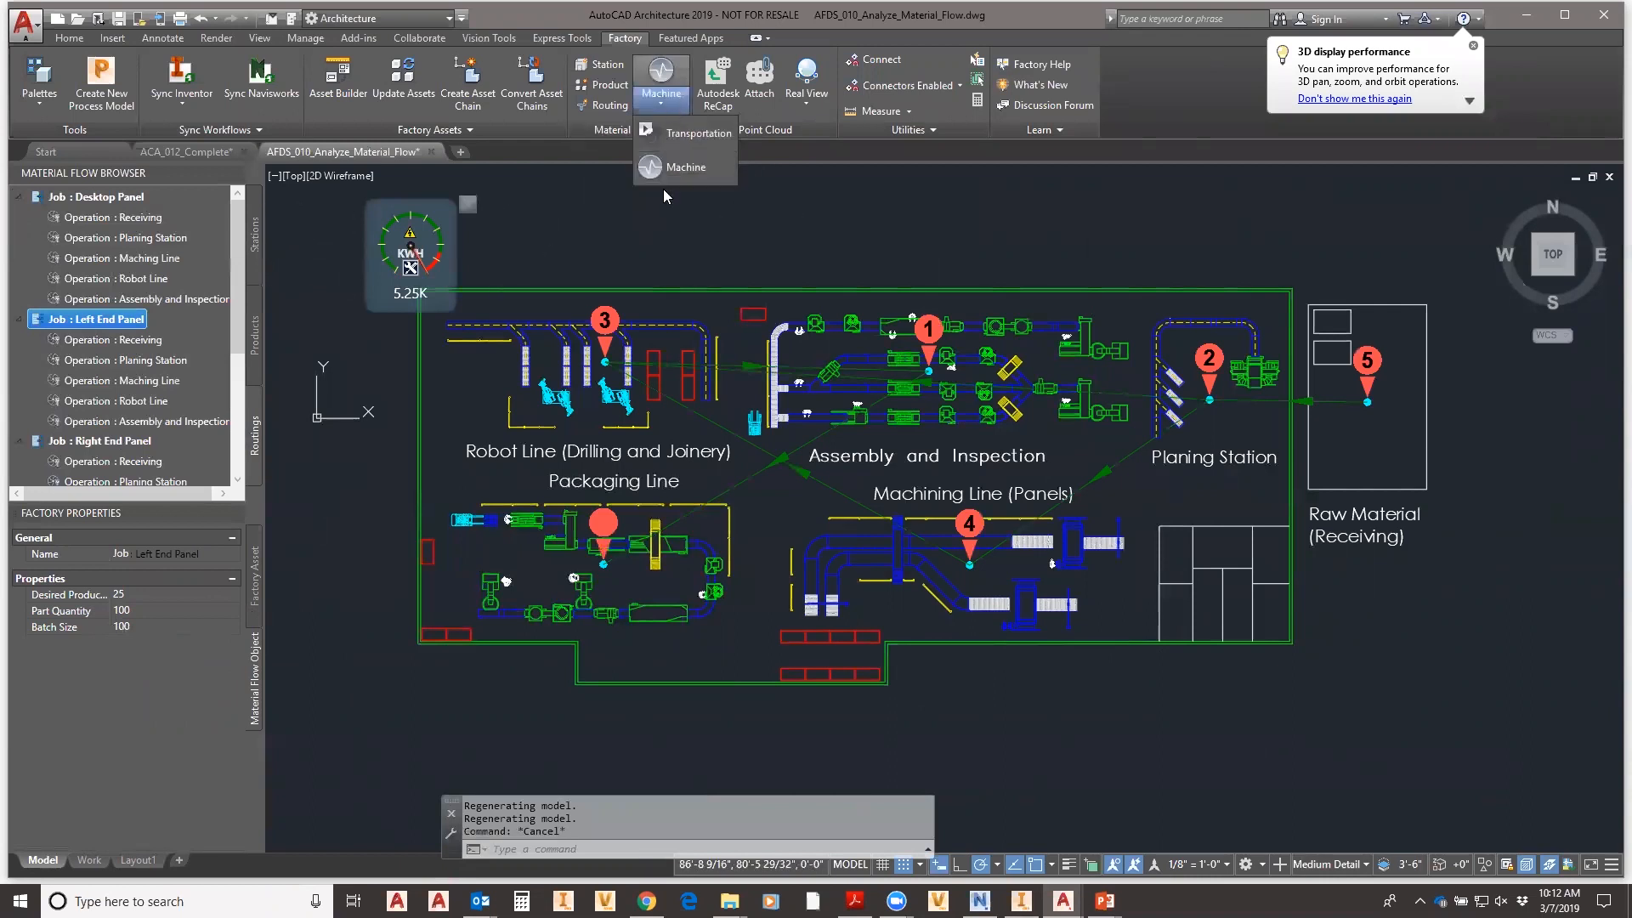
- Run the Transportation analysis for Right End Panel: 1:04:02 time, 3.20K ft, 1.60K energy, 316.60K cost
{"action": "left_click", "coordinate": [693, 134]}
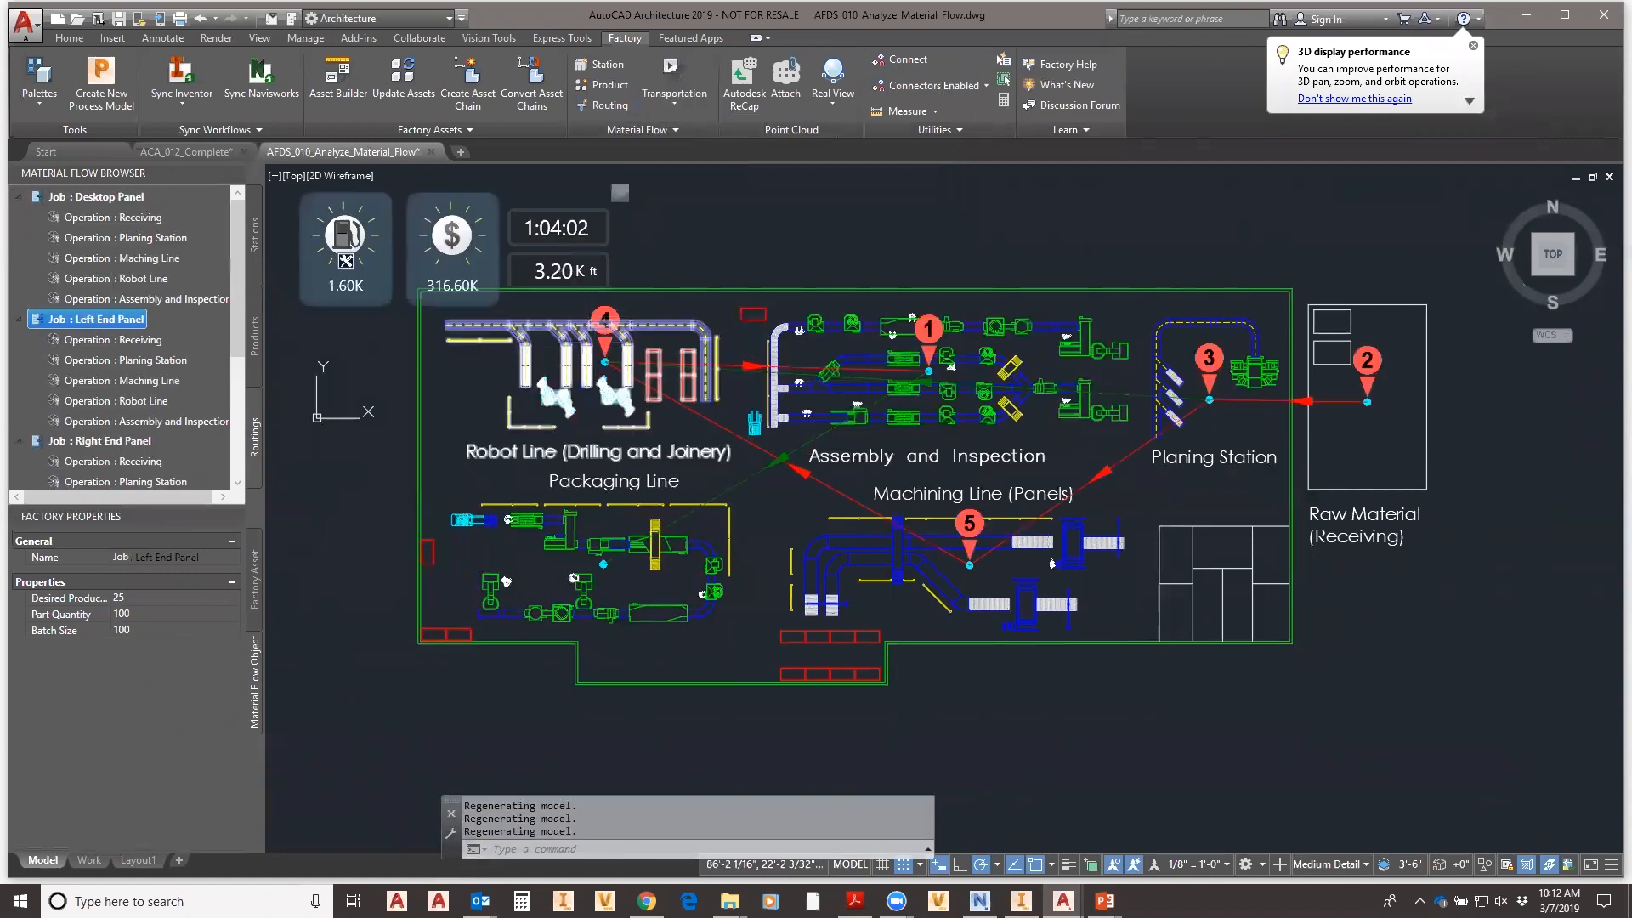
{"action": "middle_click_drag", "start_coordinate": [842, 569], "coordinate": [875, 612]}
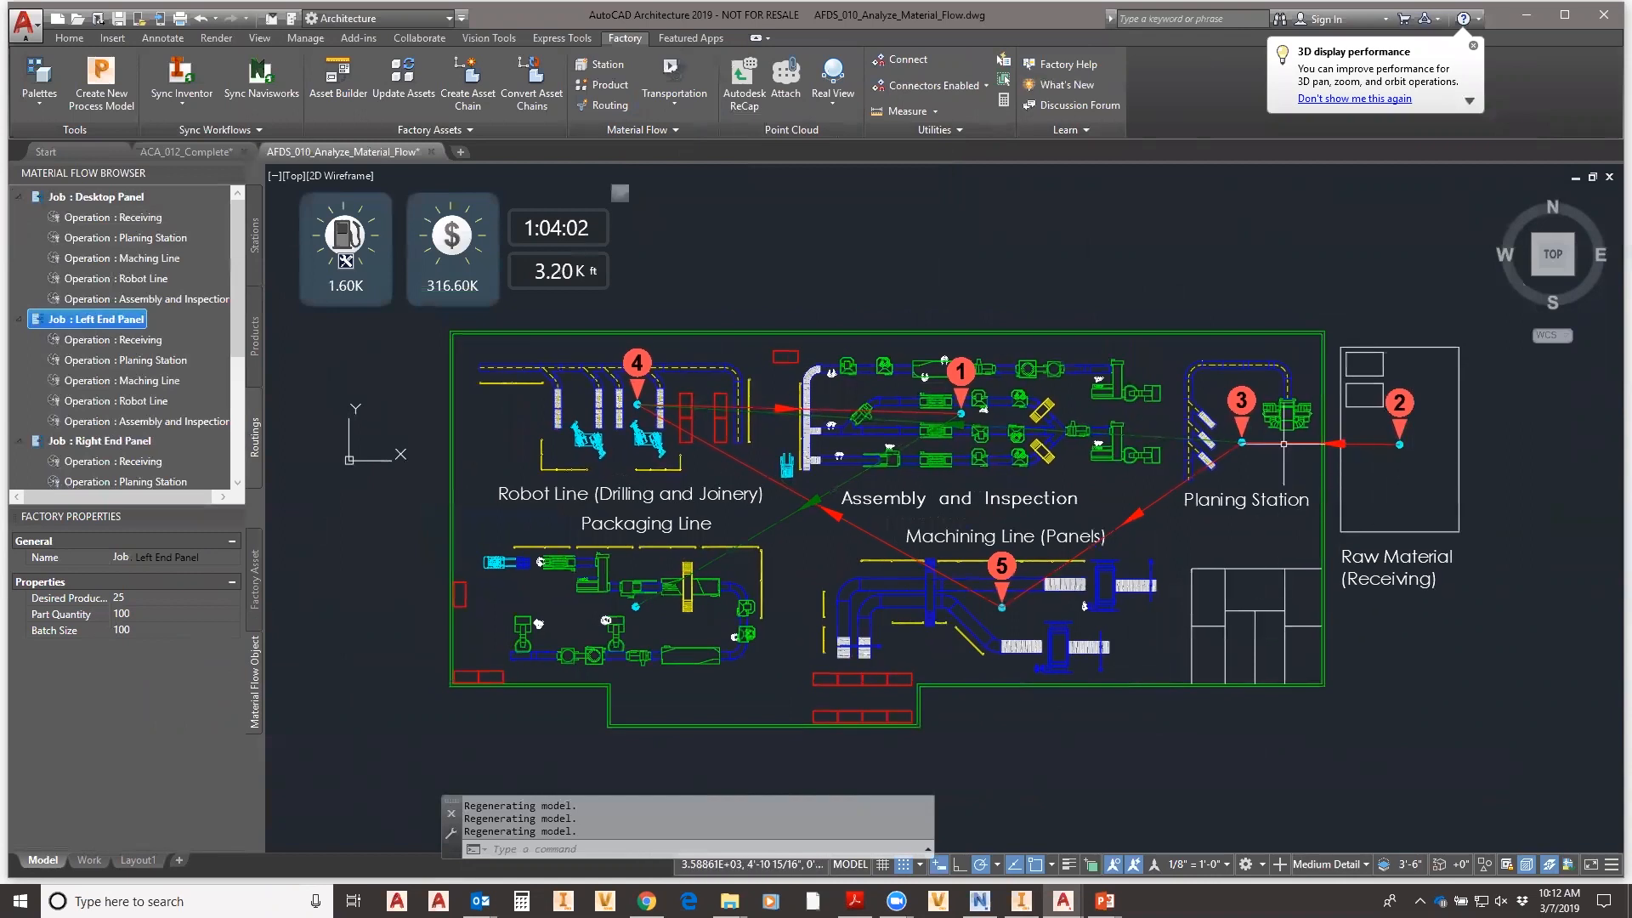
{"action": "left_click", "coordinate": [102, 442]}
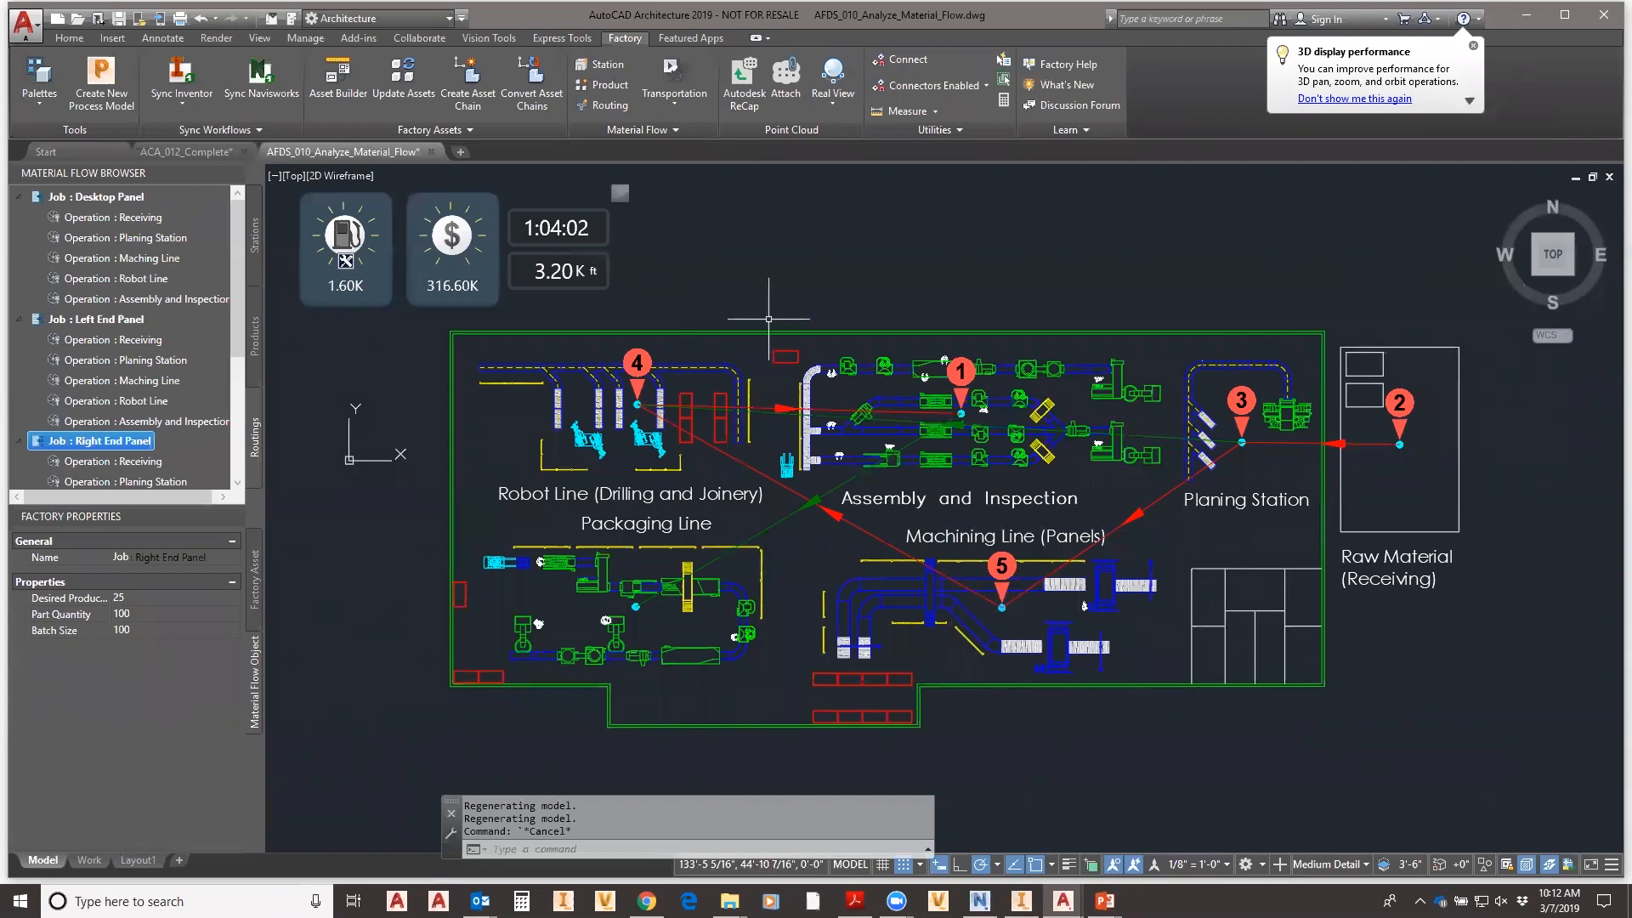
{"action": "key", "text": "Escape"}
{"action": "key", "text": "Escape"}
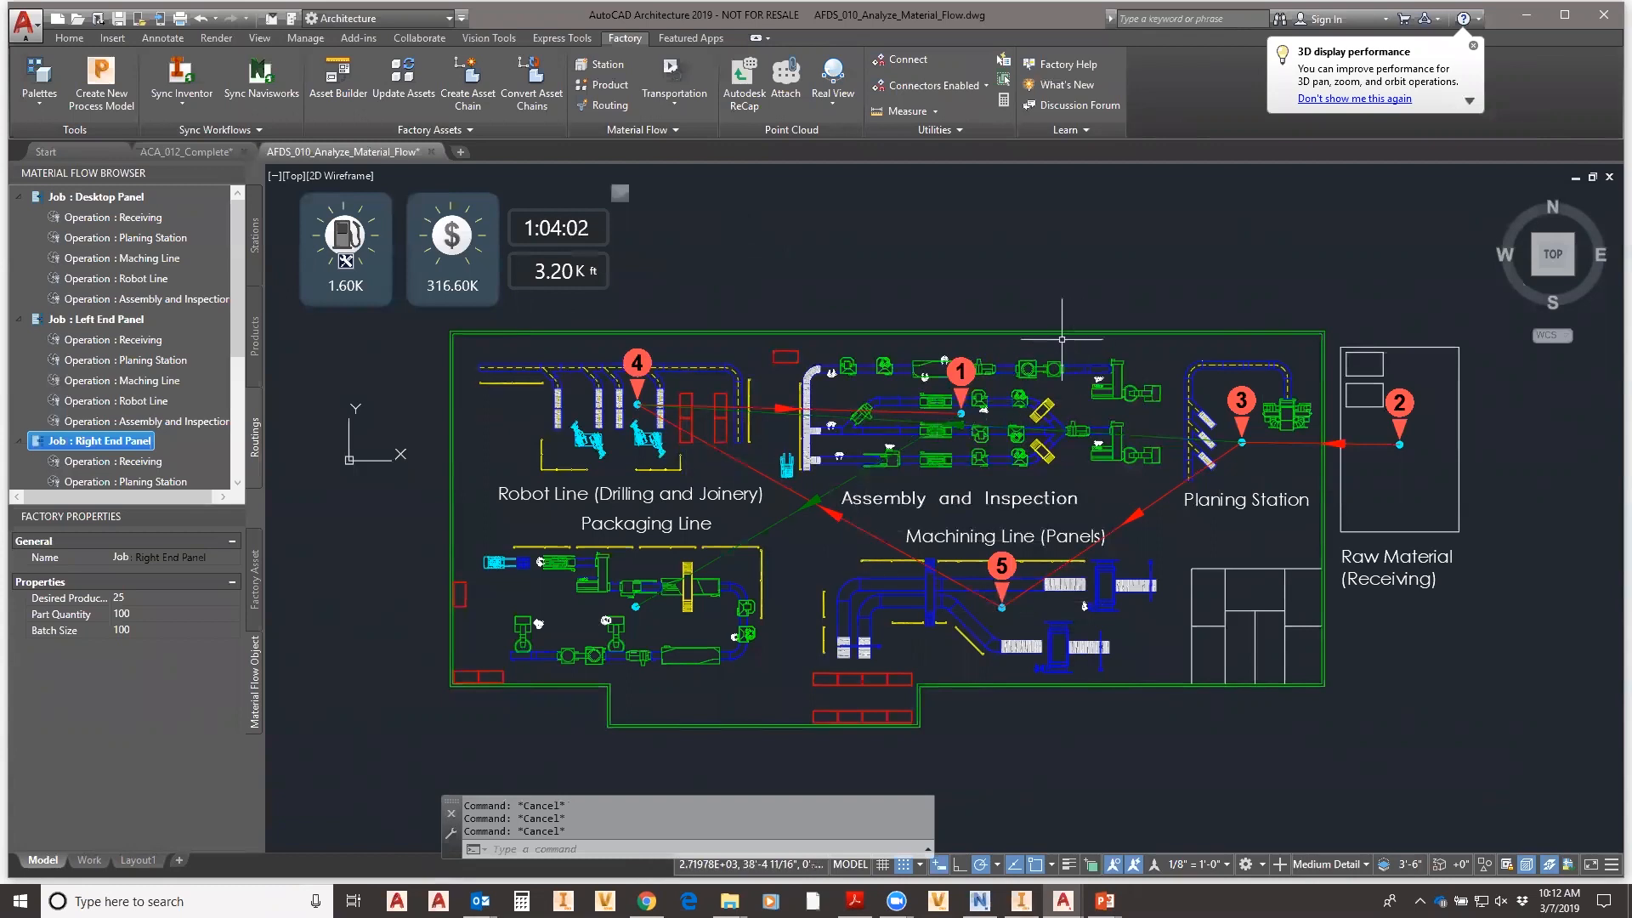
{"action": "type", "text": "m"}
{"action": "key", "text": "Return"}
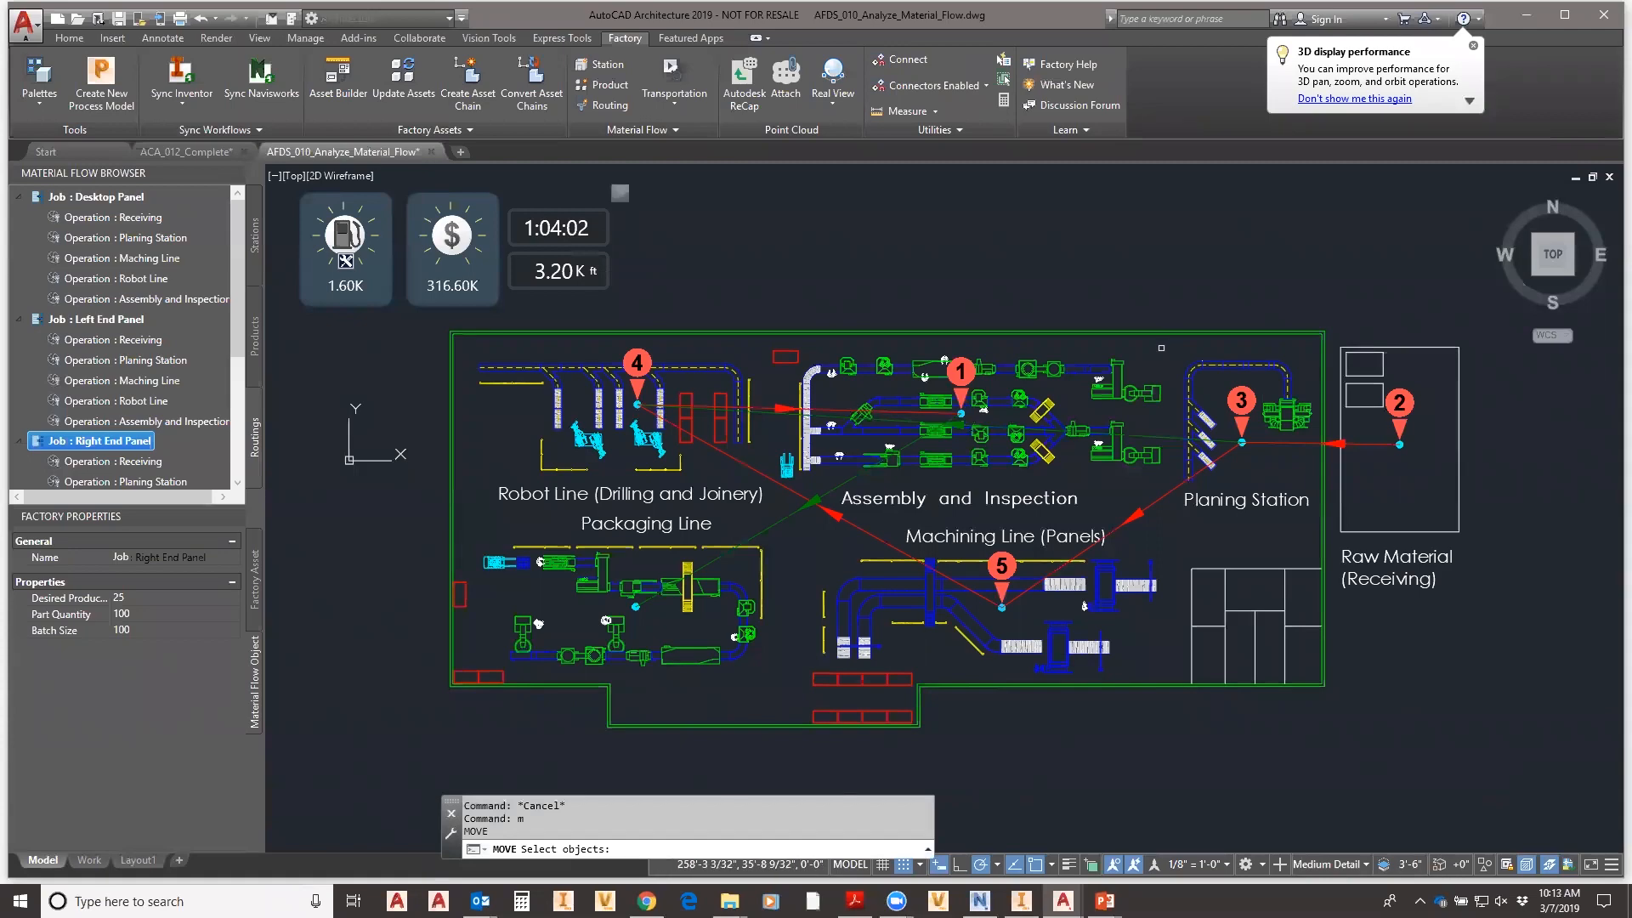
- Move the Assembly and Inspection line higher up inside the building
{"action": "left_click", "coordinate": [1161, 348]}
{"action": "left_click", "coordinate": [775, 523]}
{"action": "key", "text": "Return"}
{"action": "left_click", "coordinate": [961, 457]}
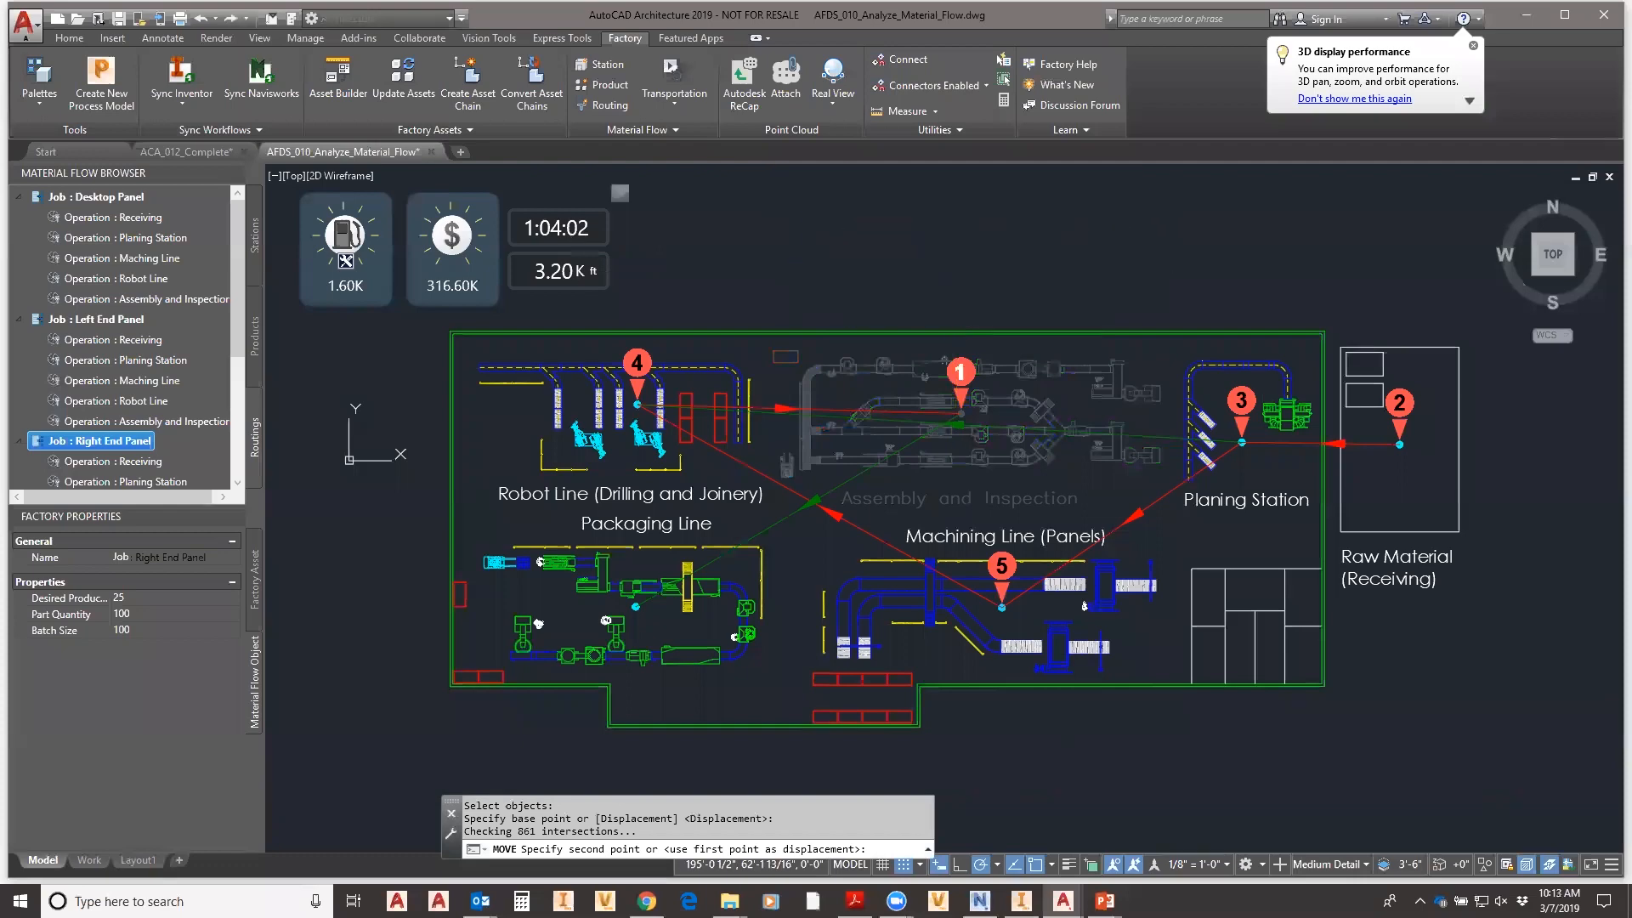
{"action": "left_click", "coordinate": [970, 266]}
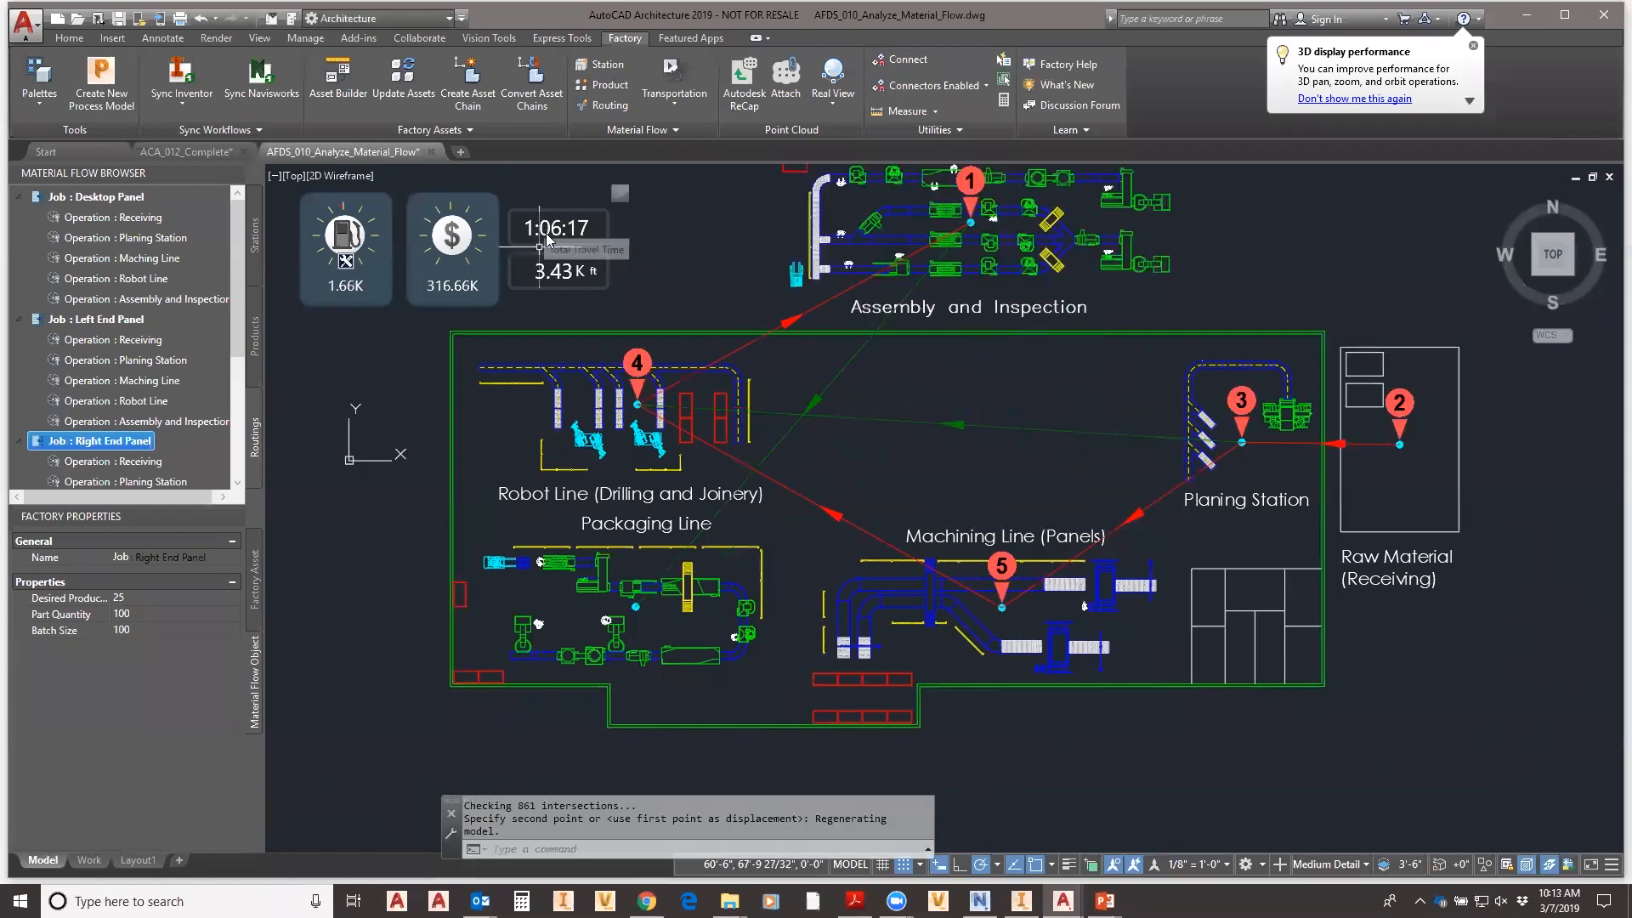
- Move the Machining Line up to sit below Assembly and Inspection
{"action": "right_click", "coordinate": [1166, 533]}
{"action": "left_click", "coordinate": [1186, 544]}
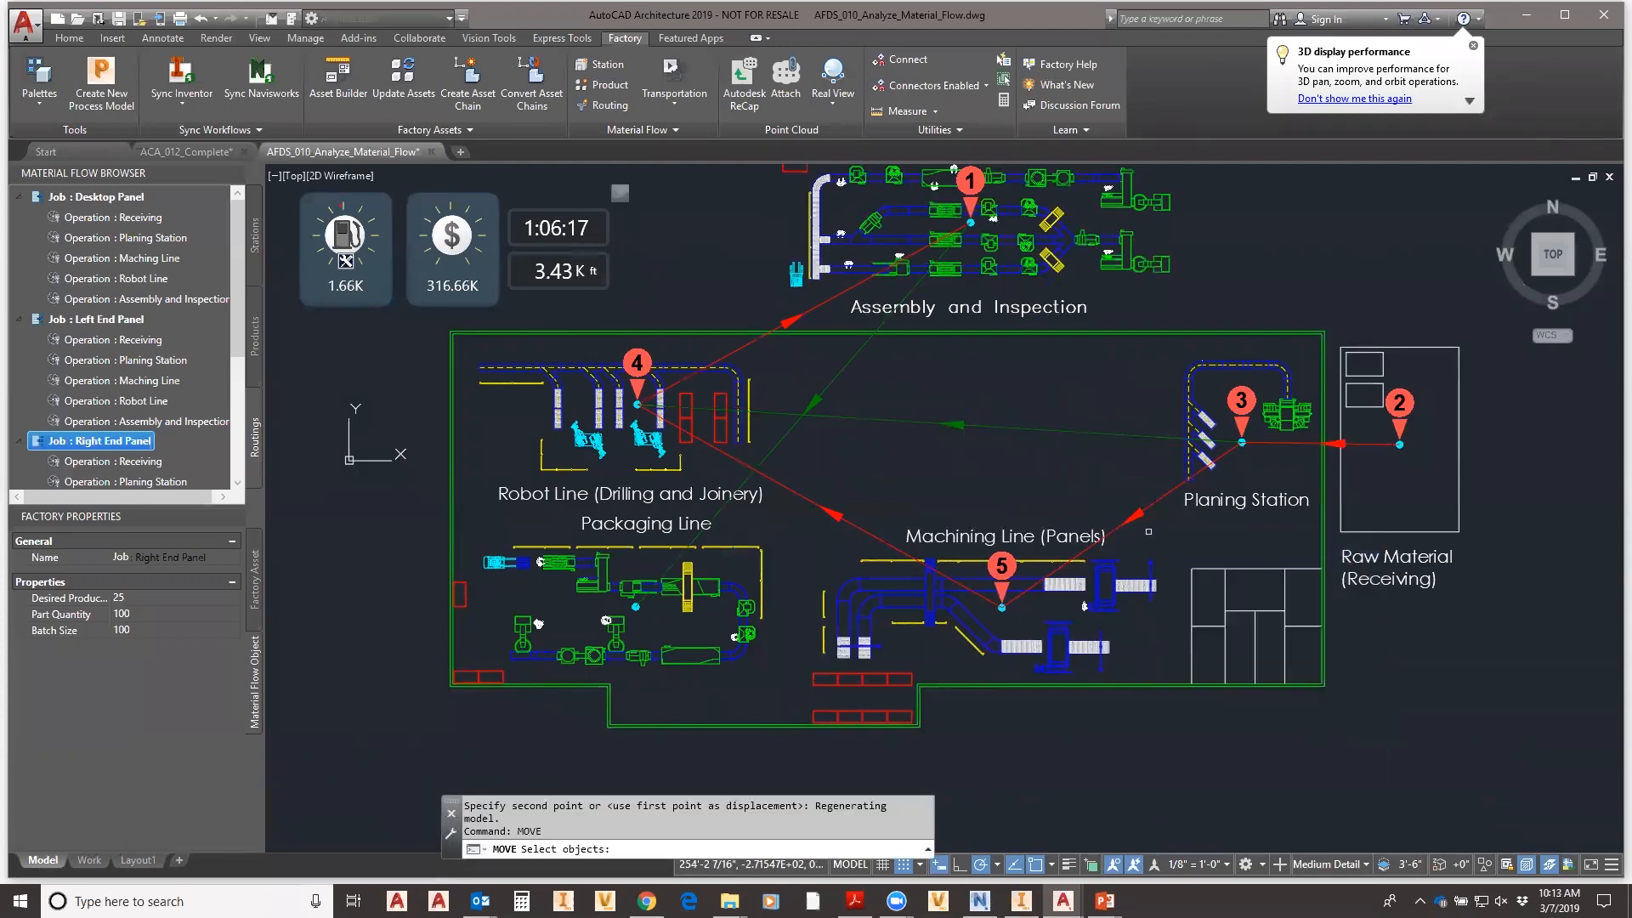
{"action": "left_click", "coordinate": [1158, 527]}
{"action": "left_click", "coordinate": [850, 634]}
{"action": "right_click", "coordinate": [857, 632]}
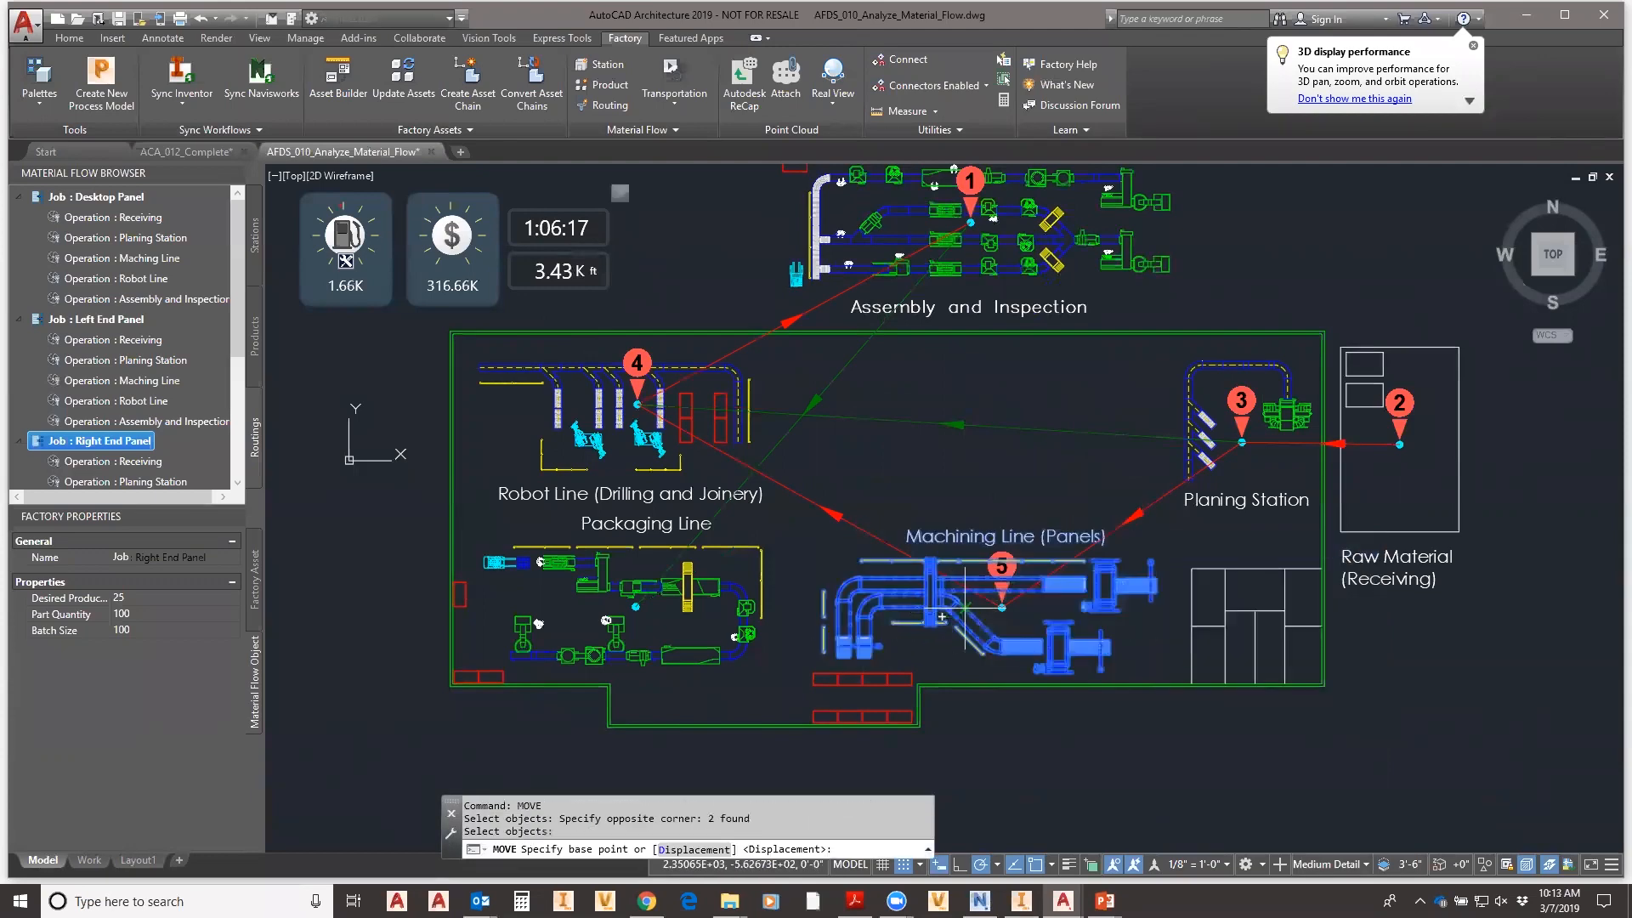
{"action": "left_click", "coordinate": [957, 616]}
{"action": "left_click", "coordinate": [958, 419]}
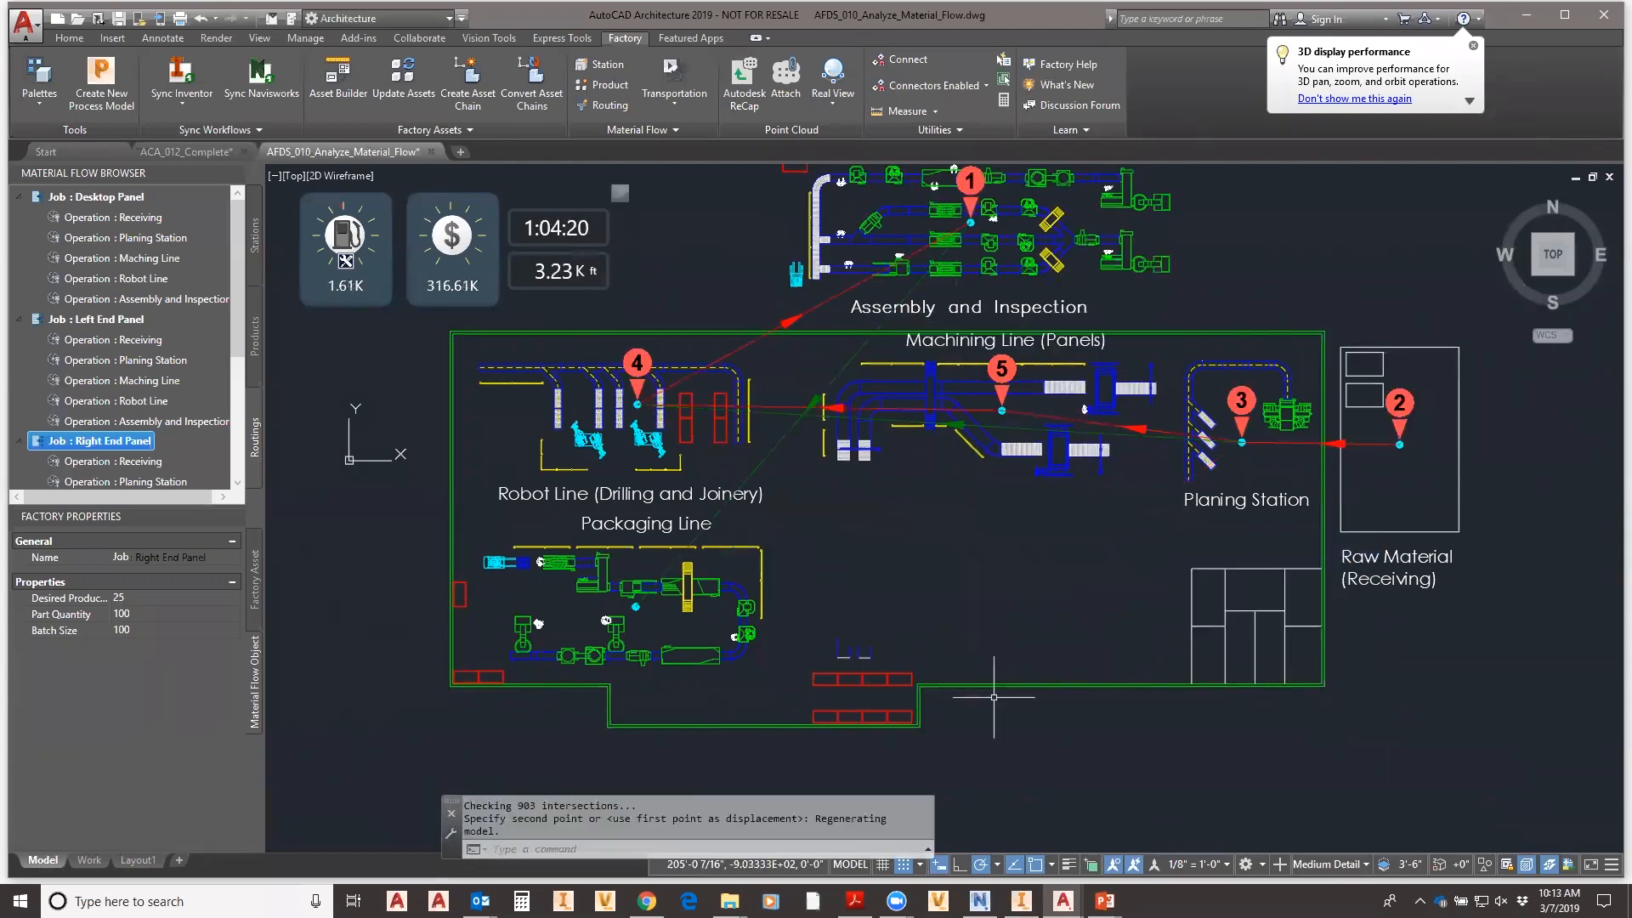
- Move the Packaging Line to the right into its new spot inside the building
{"action": "right_click", "coordinate": [806, 559]}
{"action": "left_click", "coordinate": [841, 575]}
{"action": "left_click", "coordinate": [805, 520]}
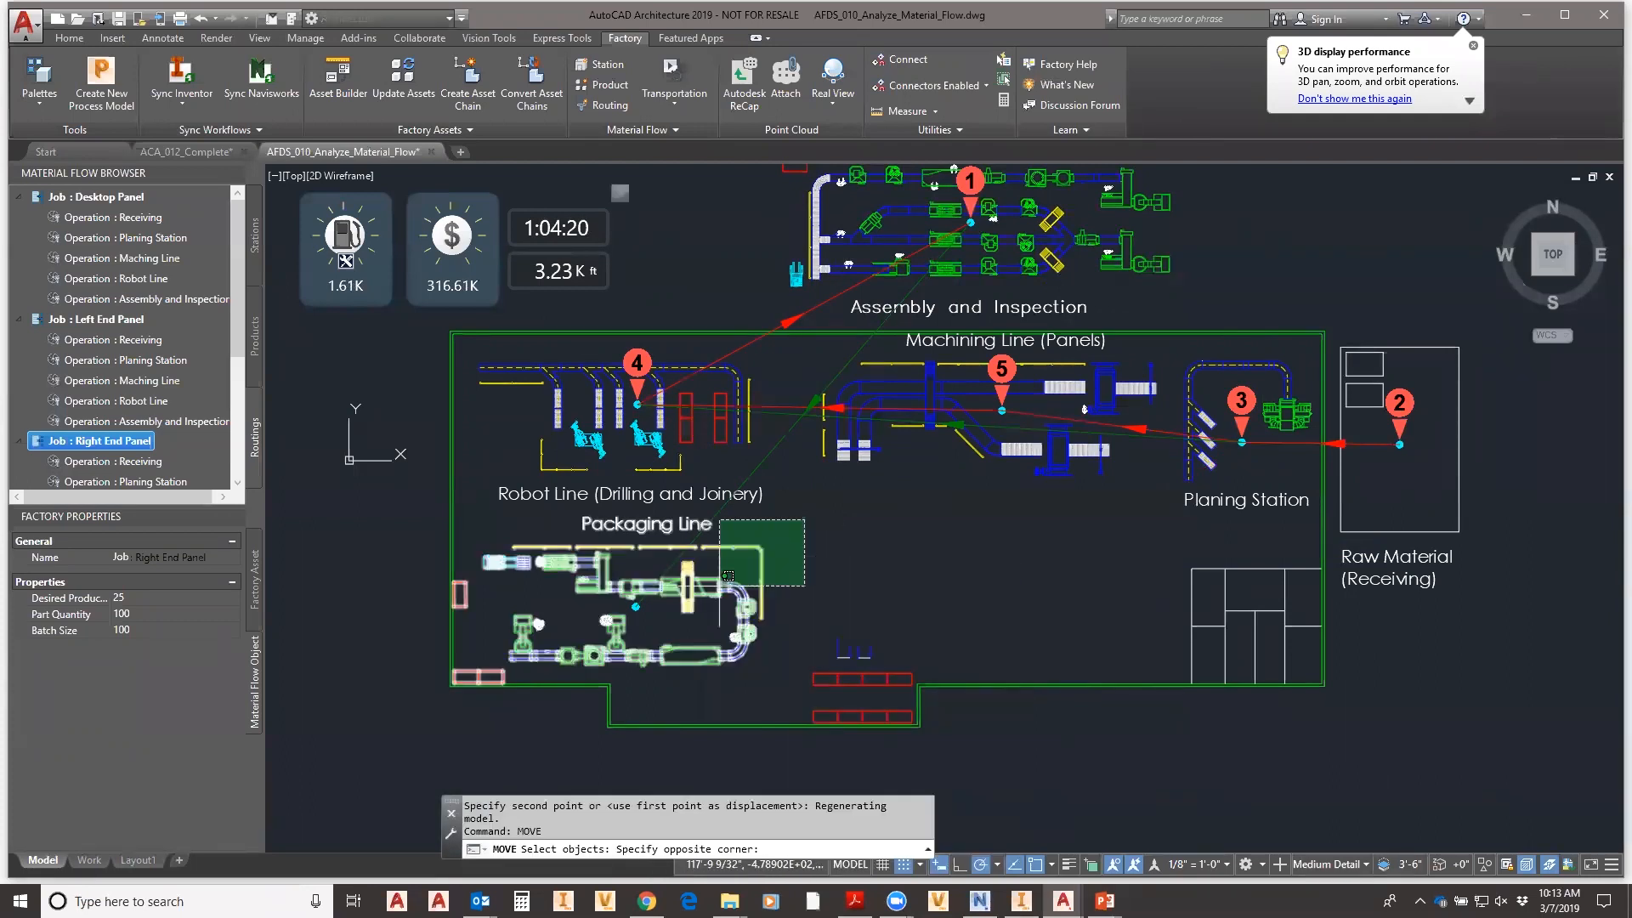
{"action": "left_click", "coordinate": [553, 646]}
{"action": "key", "text": "Return"}
{"action": "left_click", "coordinate": [636, 587]}
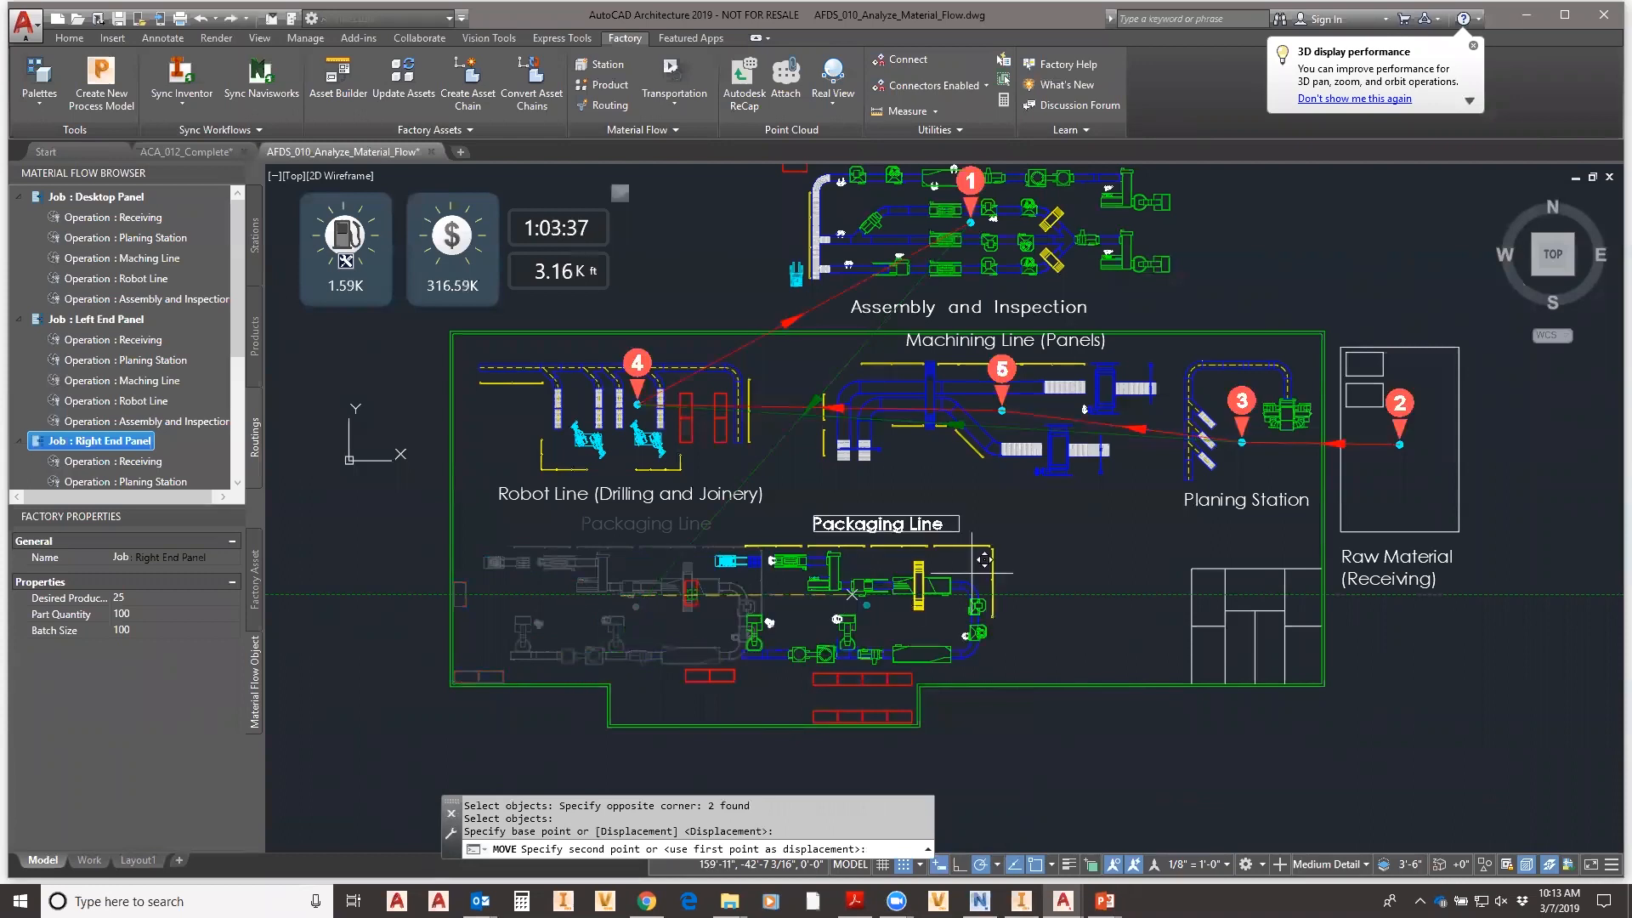
{"action": "left_click", "coordinate": [1036, 567]}
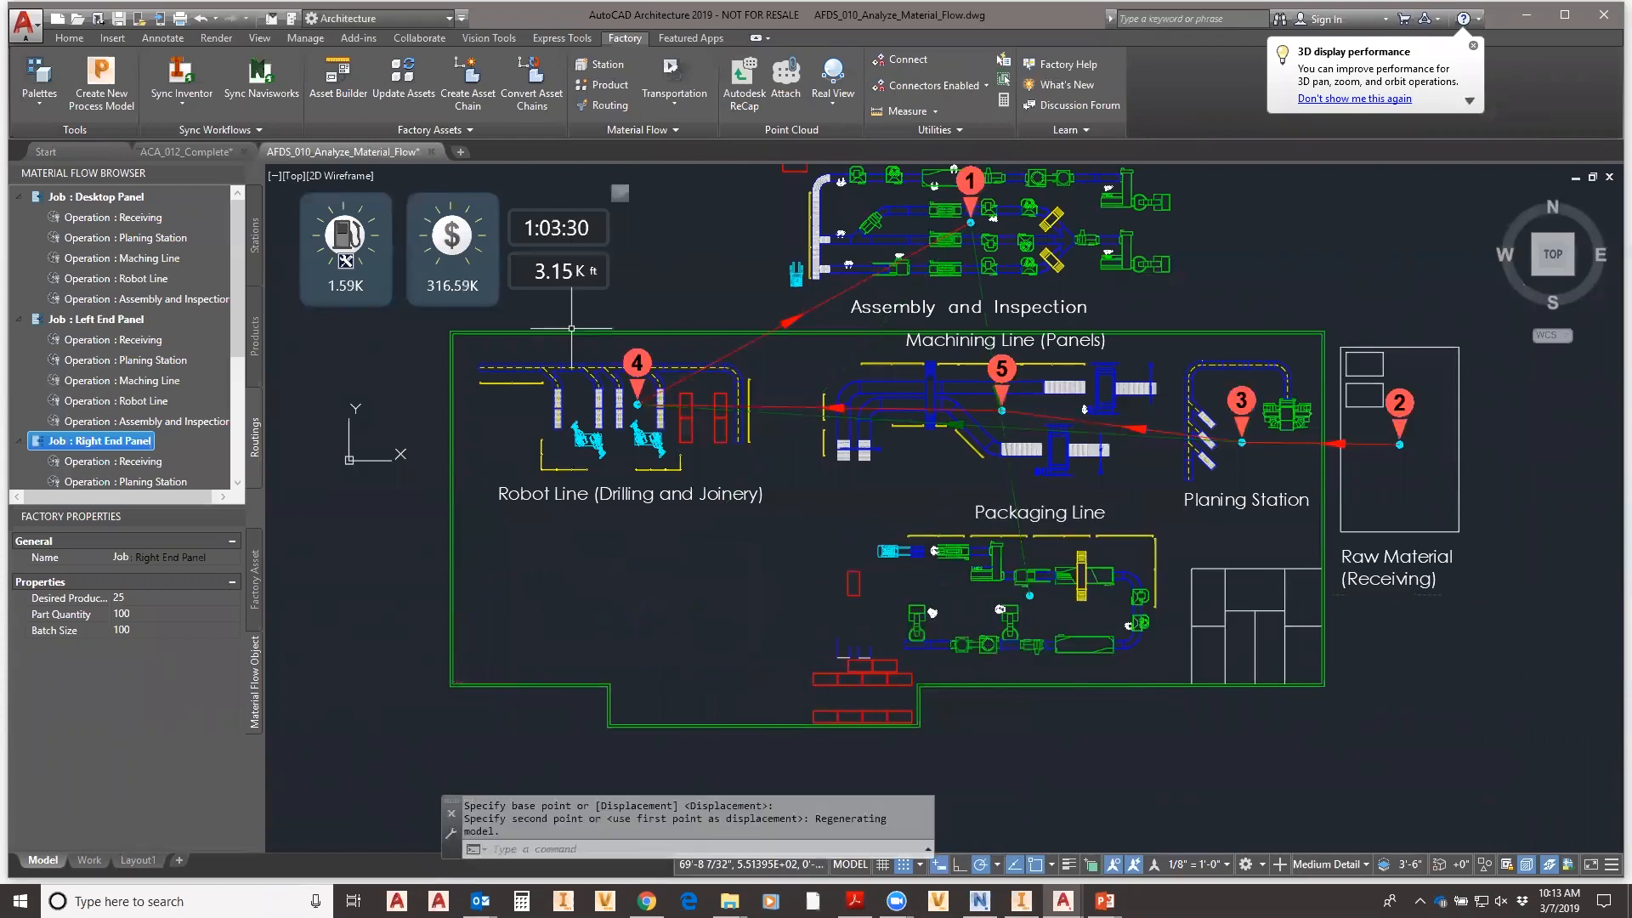
{"action": "key", "text": "Escape"}
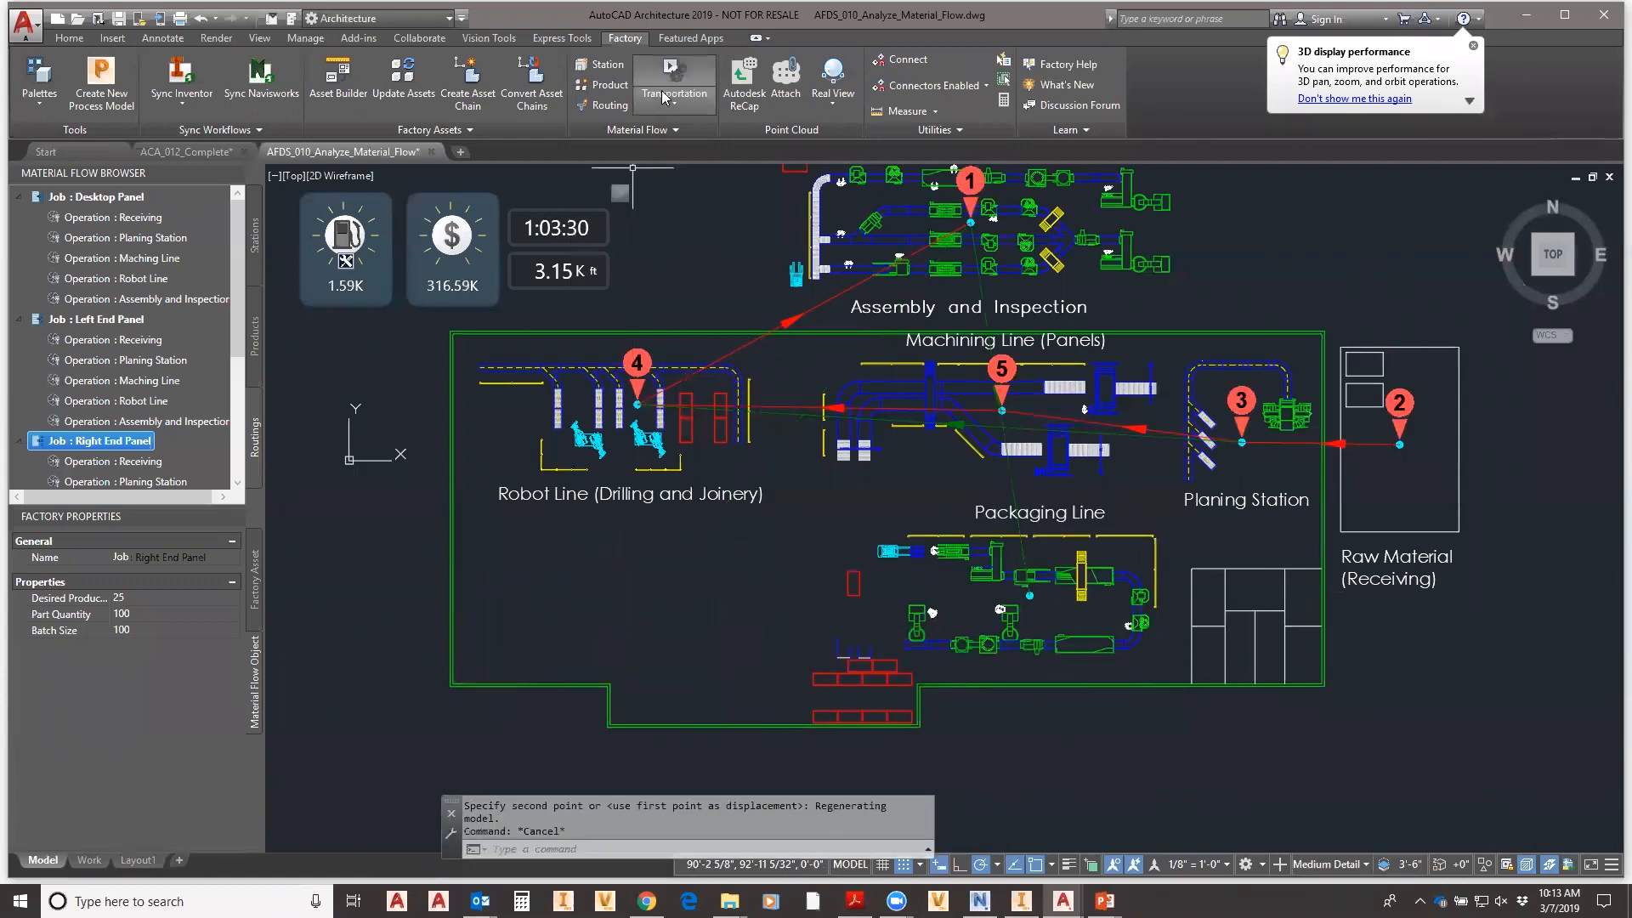
- Move the Robot Line down and to the left
{"action": "right_click", "coordinate": [773, 362]}
{"action": "left_click", "coordinate": [806, 383]}
{"action": "left_click", "coordinate": [784, 352]}
{"action": "left_click", "coordinate": [593, 460]}
{"action": "right_click", "coordinate": [647, 391]}
{"action": "left_click", "coordinate": [648, 387]}
{"action": "left_click", "coordinate": [603, 523]}
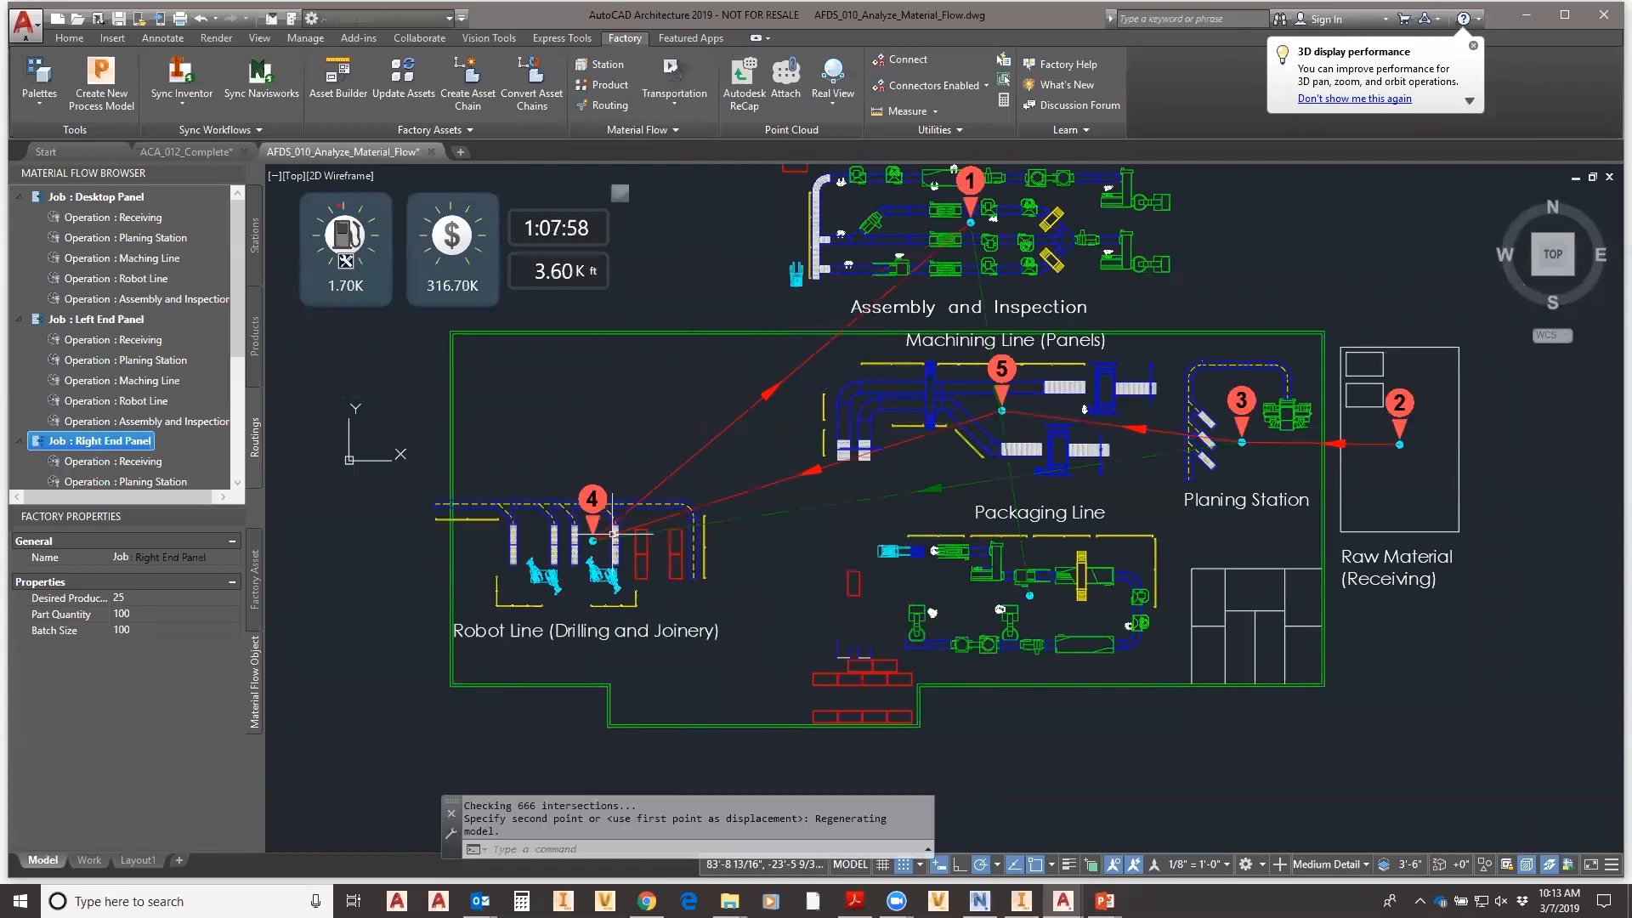
{"action": "scroll", "coordinate": [893, 353], "scroll_direction": "up", "scroll_amount": 4}
{"action": "scroll", "coordinate": [893, 353], "scroll_direction": "down", "scroll_amount": 6}
- Start another move of Assembly and Inspection, cancel it, and recentre the layout showing 2.78K ft travel
{"action": "right_click", "coordinate": [1115, 219]}
{"action": "left_click", "coordinate": [1178, 223]}
{"action": "left_click", "coordinate": [1180, 173]}
{"action": "left_click", "coordinate": [996, 252]}
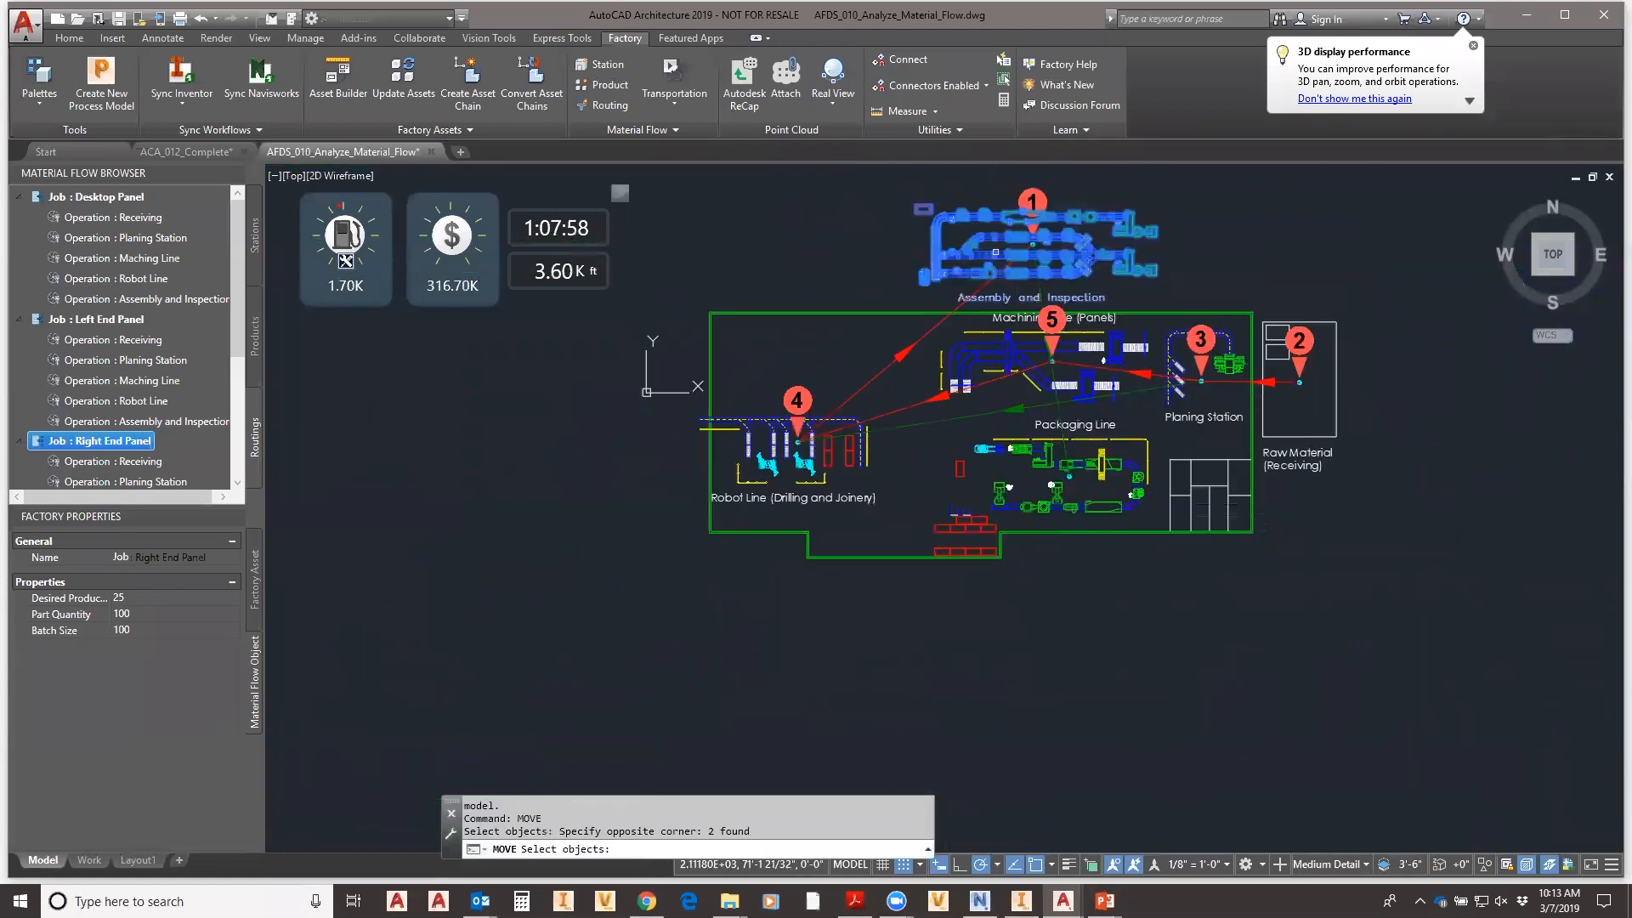
{"action": "key", "text": "Return"}
{"action": "left_click", "coordinate": [1046, 239]}
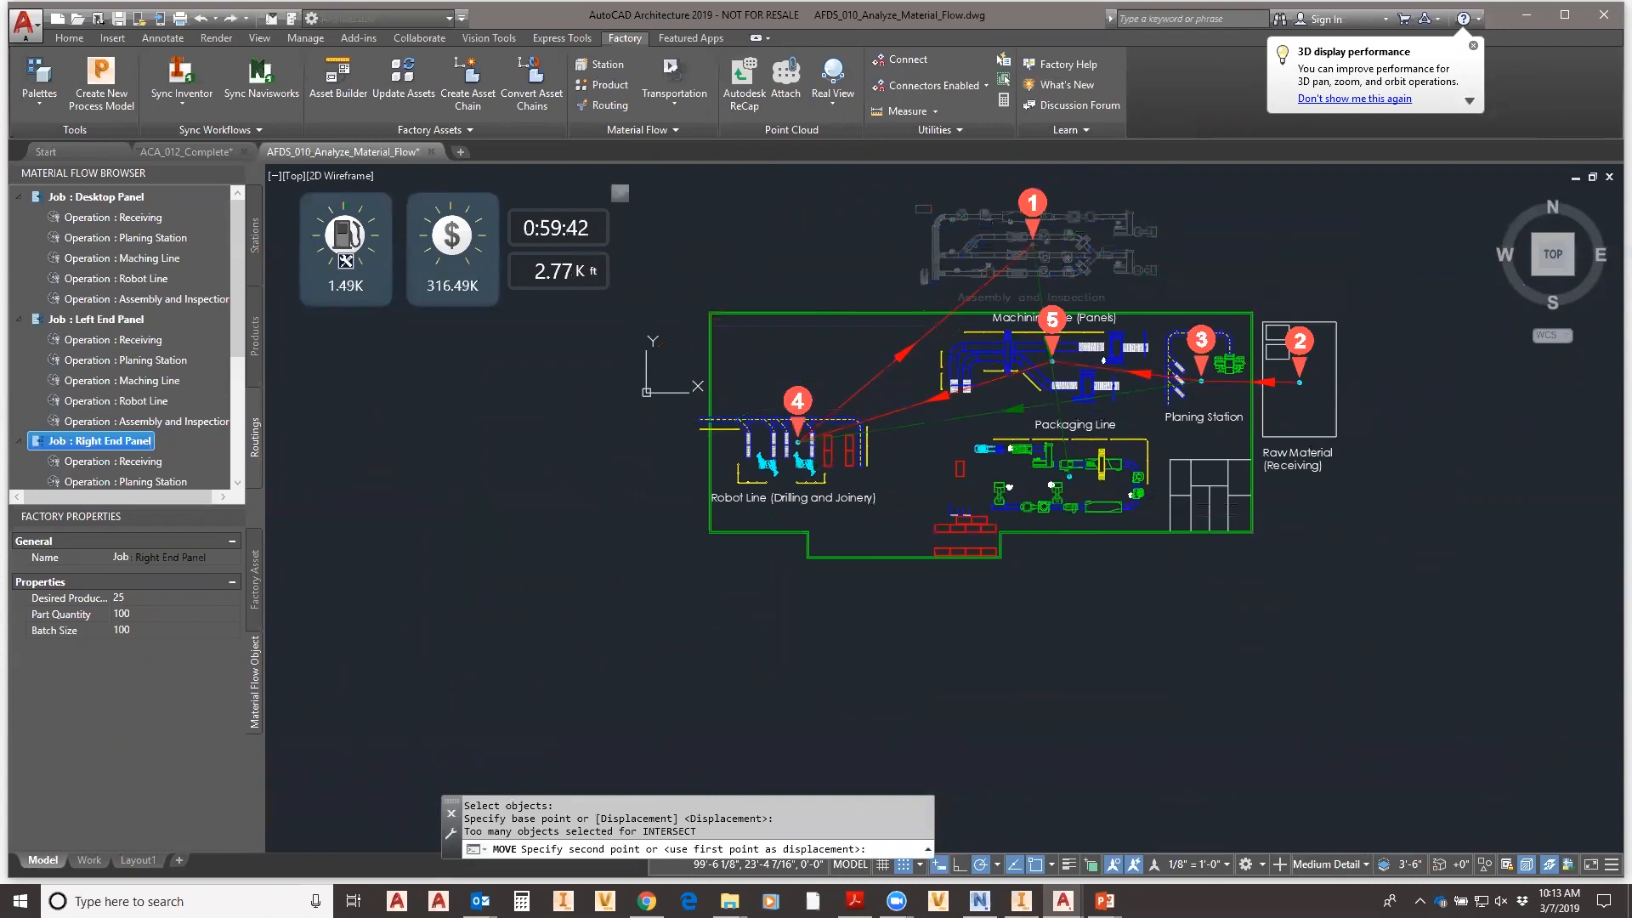
{"action": "key", "text": "Escape"}
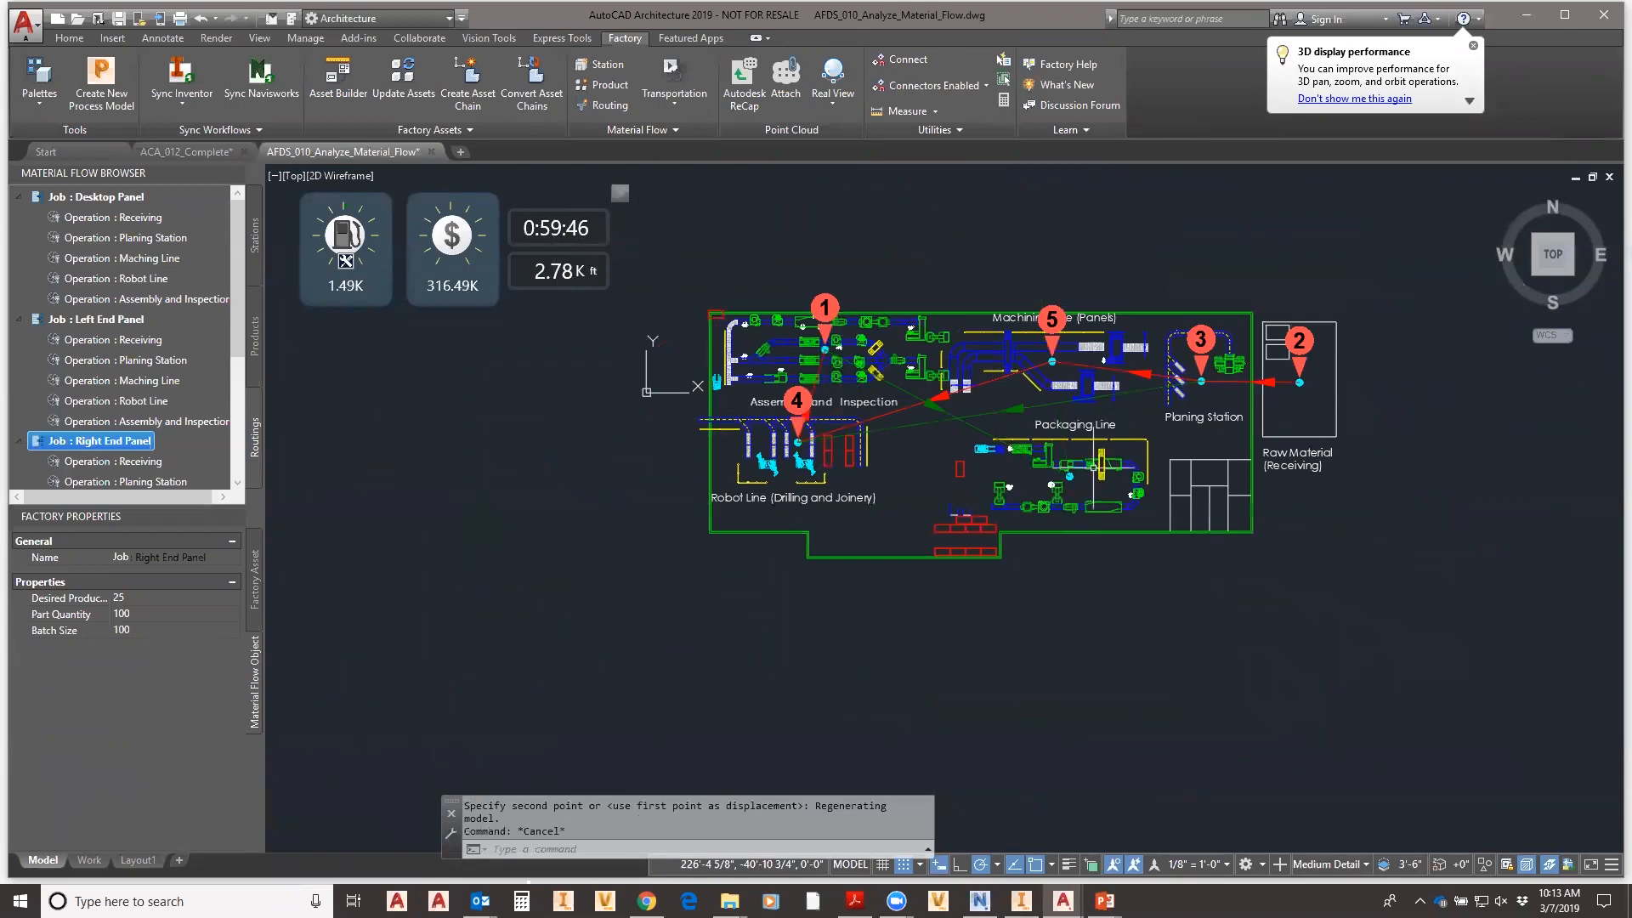
{"action": "scroll", "coordinate": [1101, 446], "scroll_direction": "up", "scroll_amount": 4}
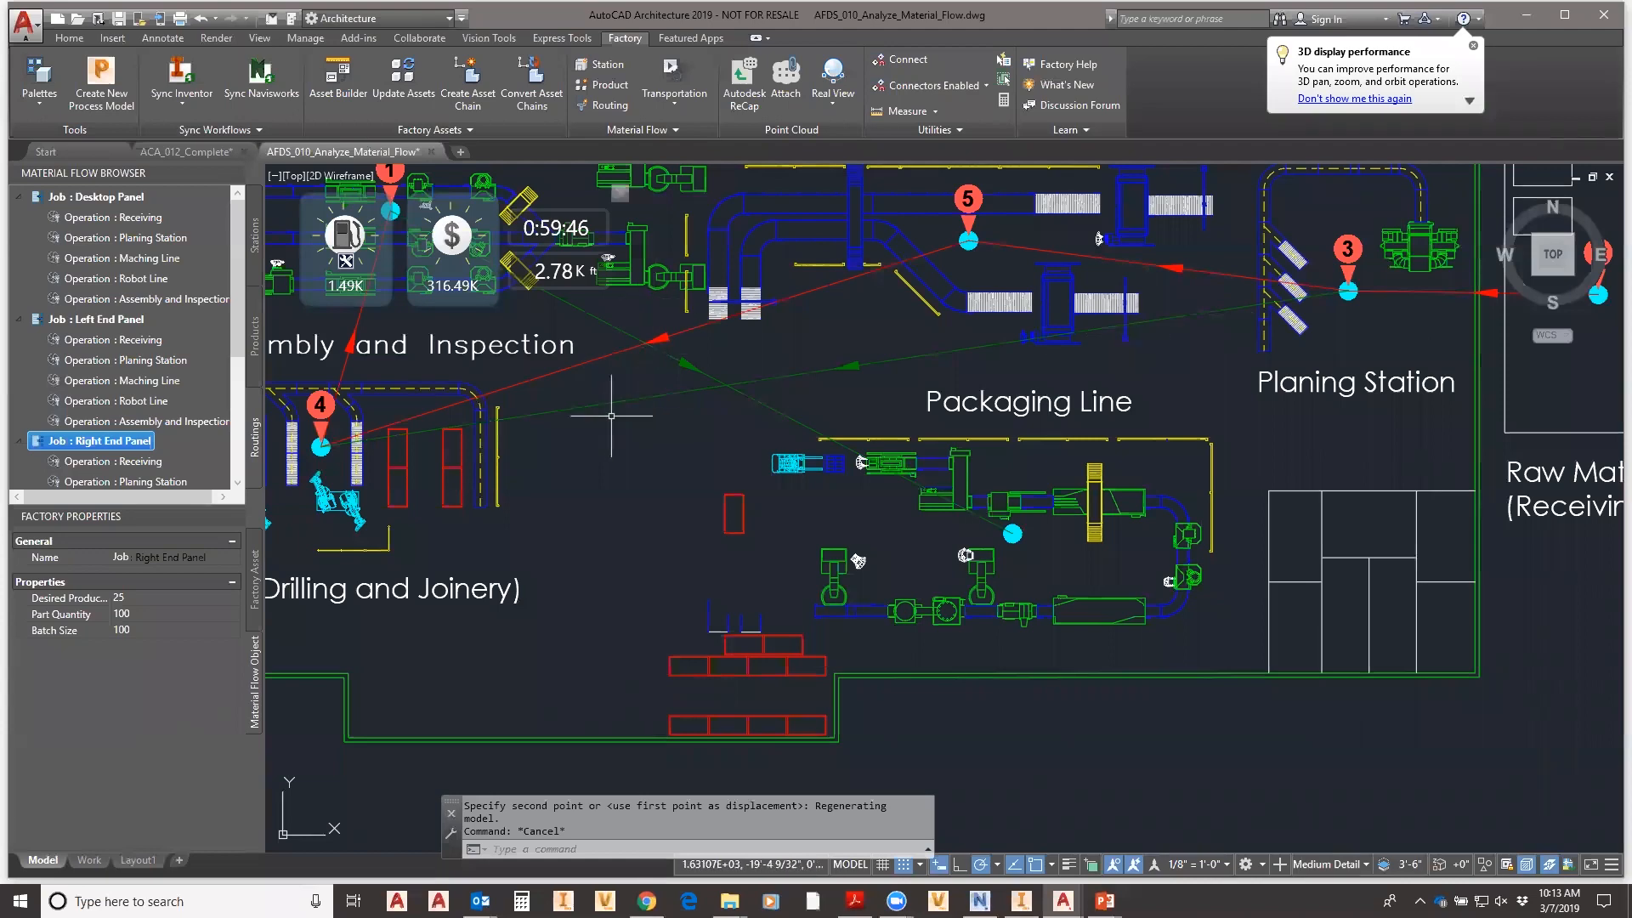
{"action": "scroll", "coordinate": [734, 431], "scroll_direction": "down", "scroll_amount": 4}
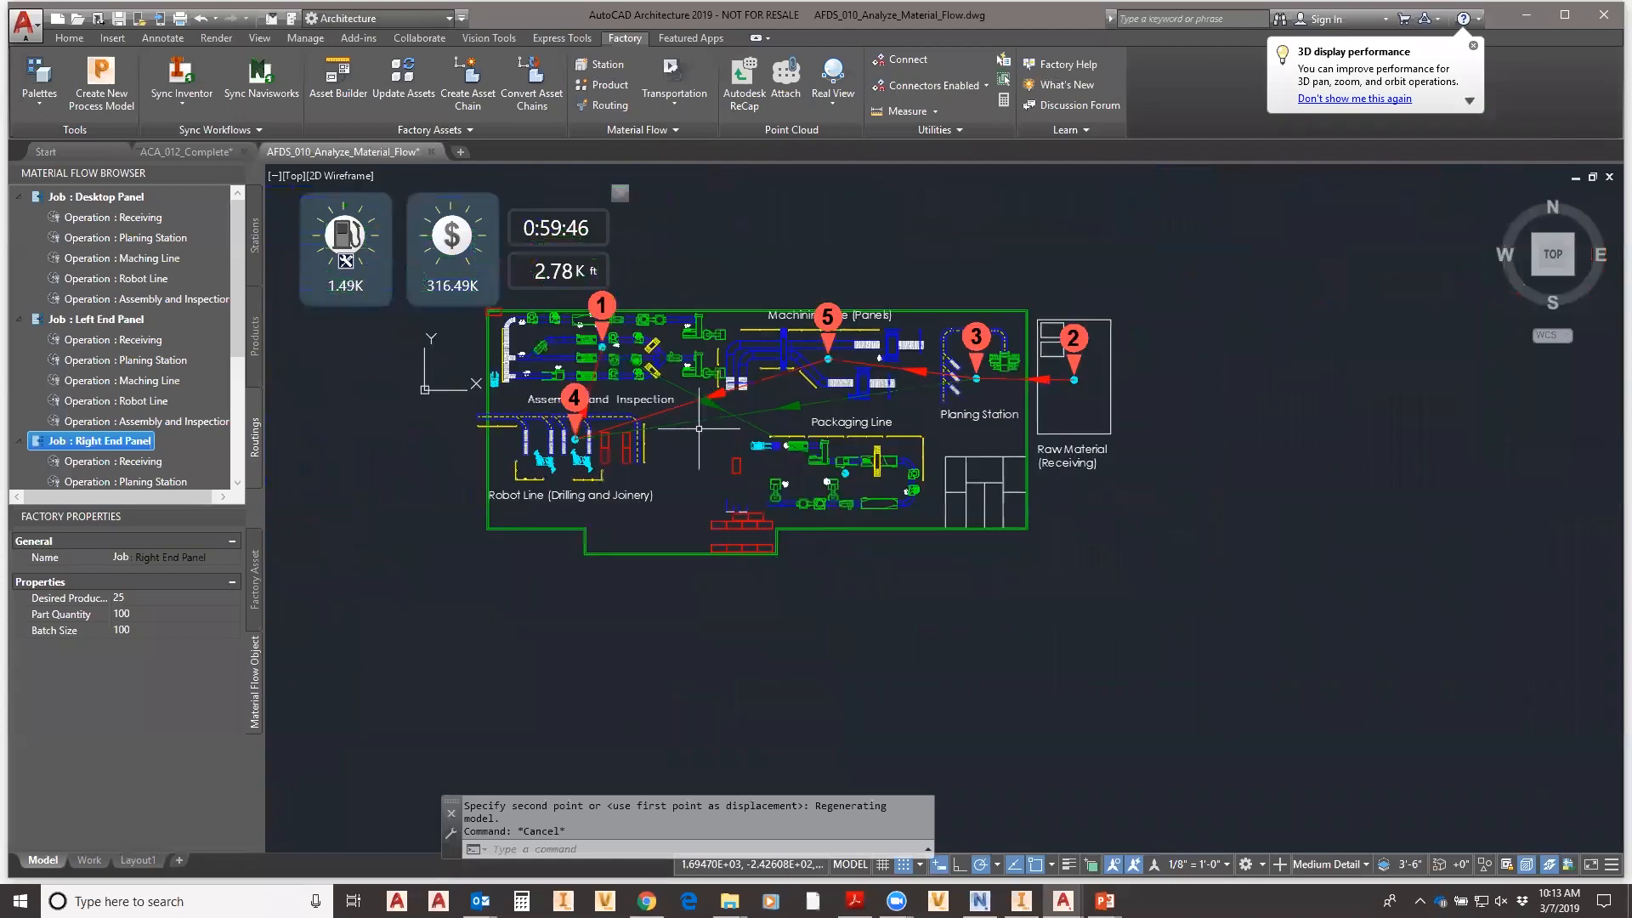
{"action": "middle_click_drag", "start_coordinate": [695, 426], "coordinate": [750, 500]}
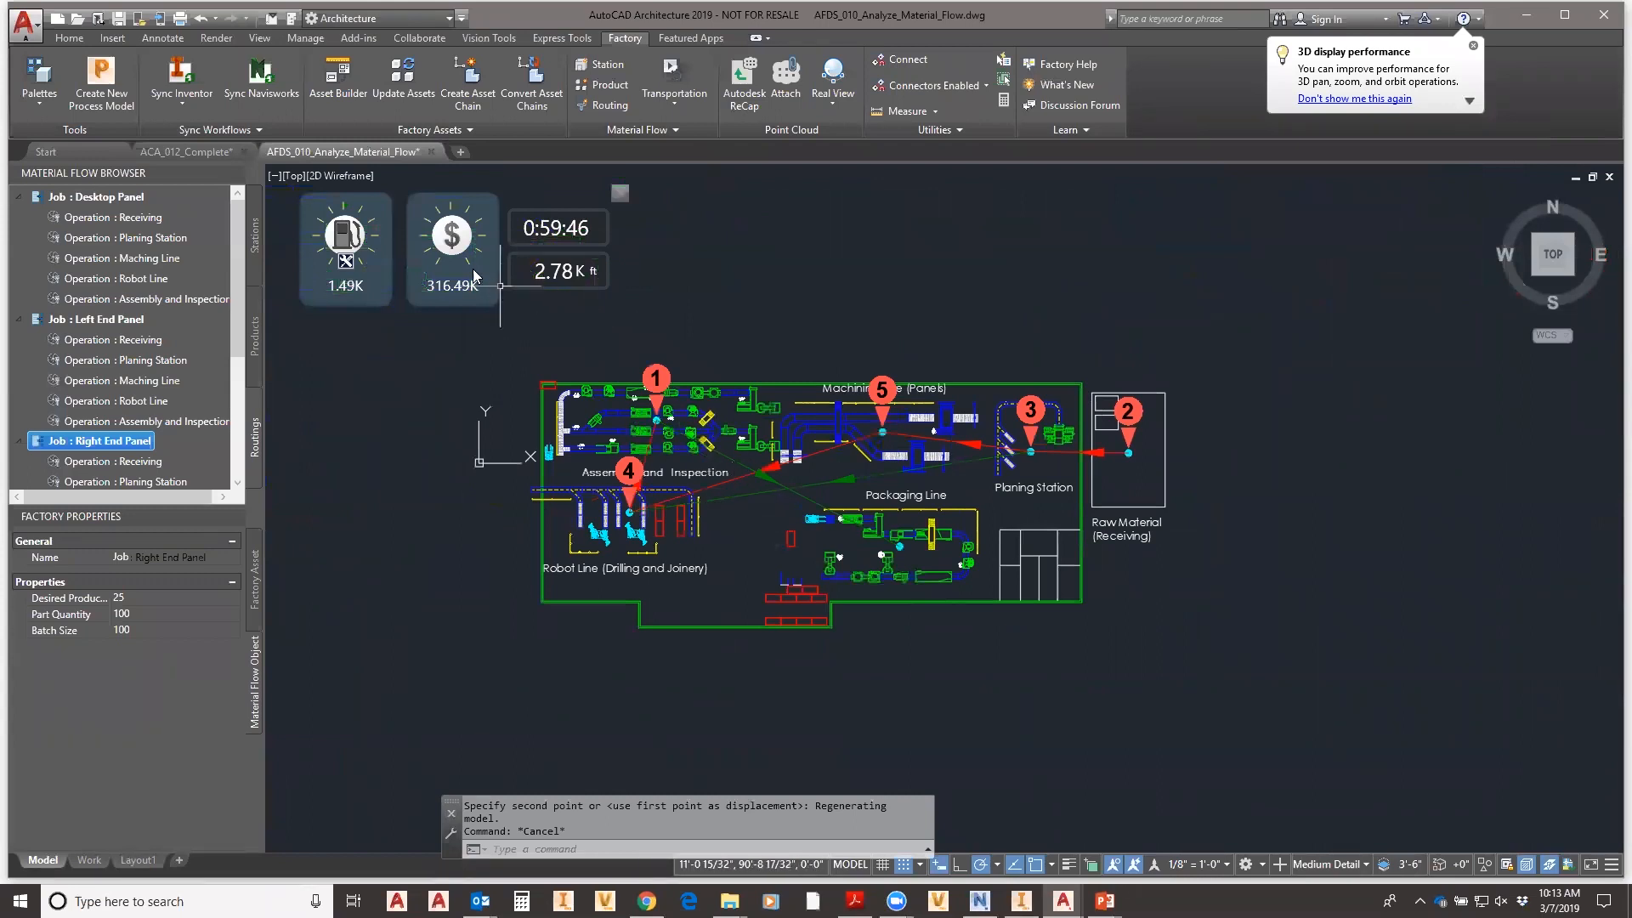
{"action": "mouse_move", "coordinate": [481, 281]}
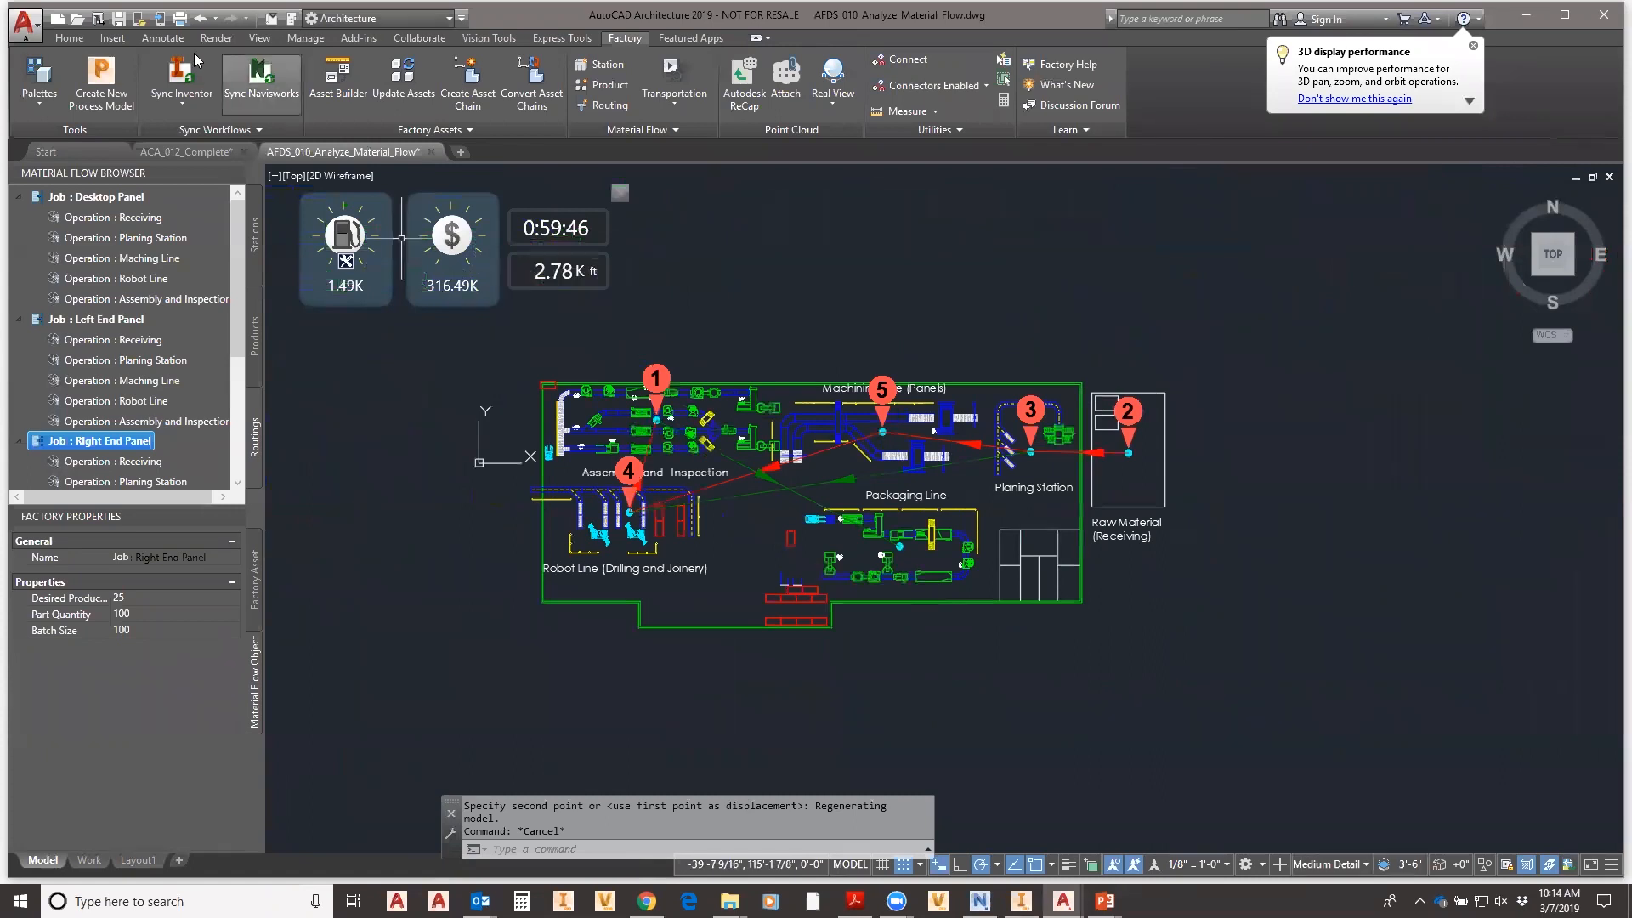
- Switch to the ACA_012_Complete drawing and frame its floor plan with the factory equipment
{"action": "mouse_move", "coordinate": [195, 159]}
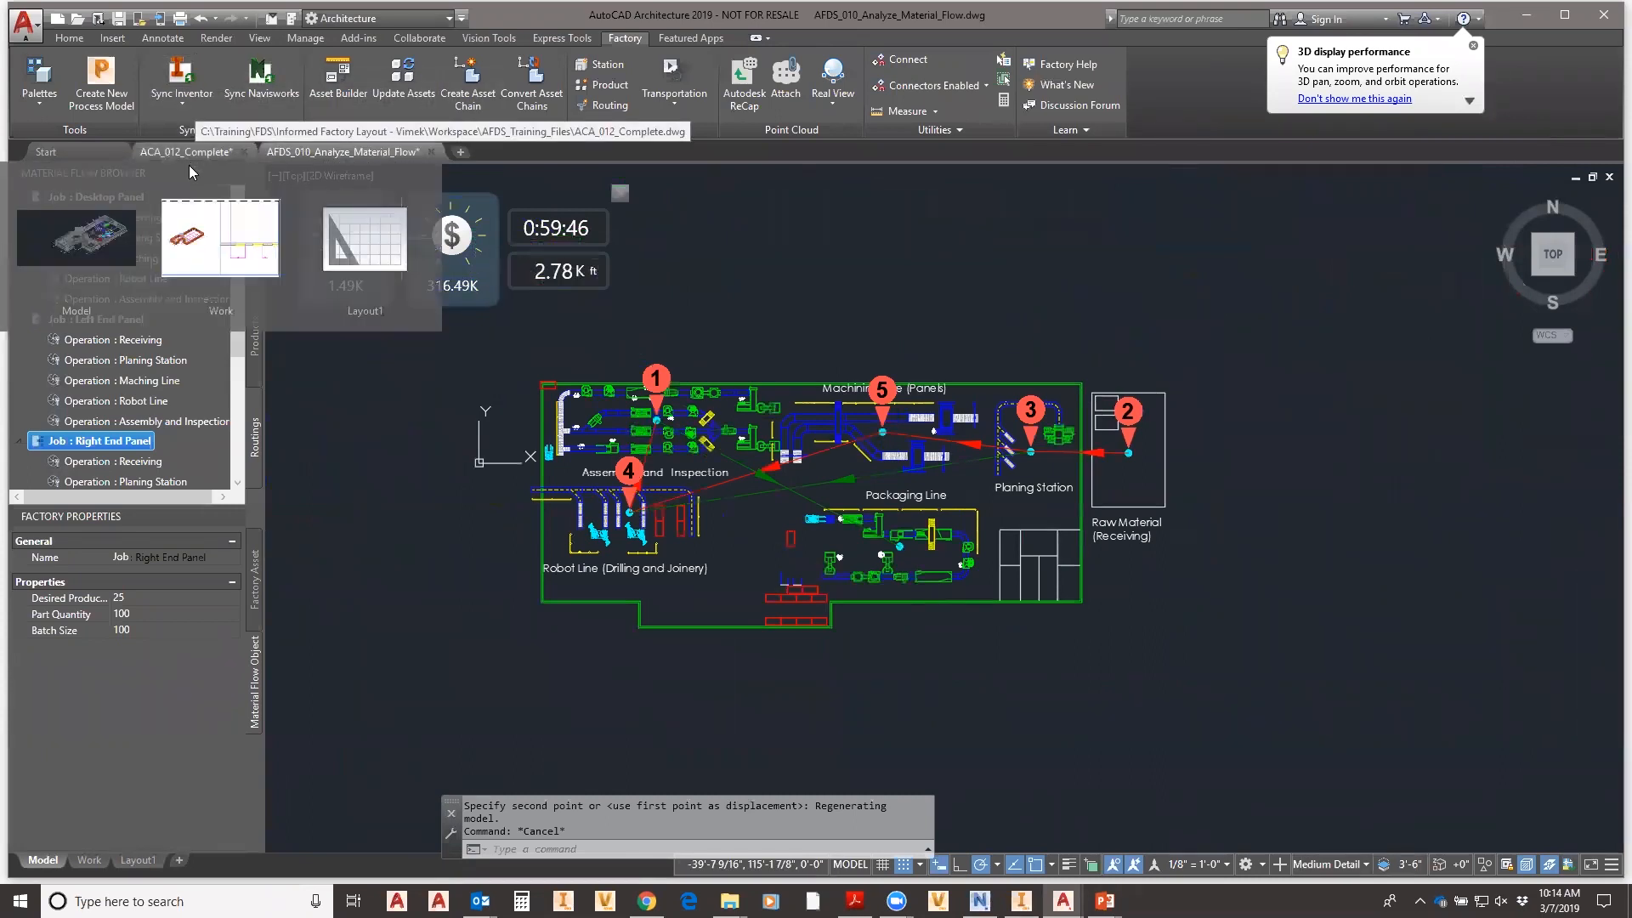
{"action": "left_click", "coordinate": [193, 152]}
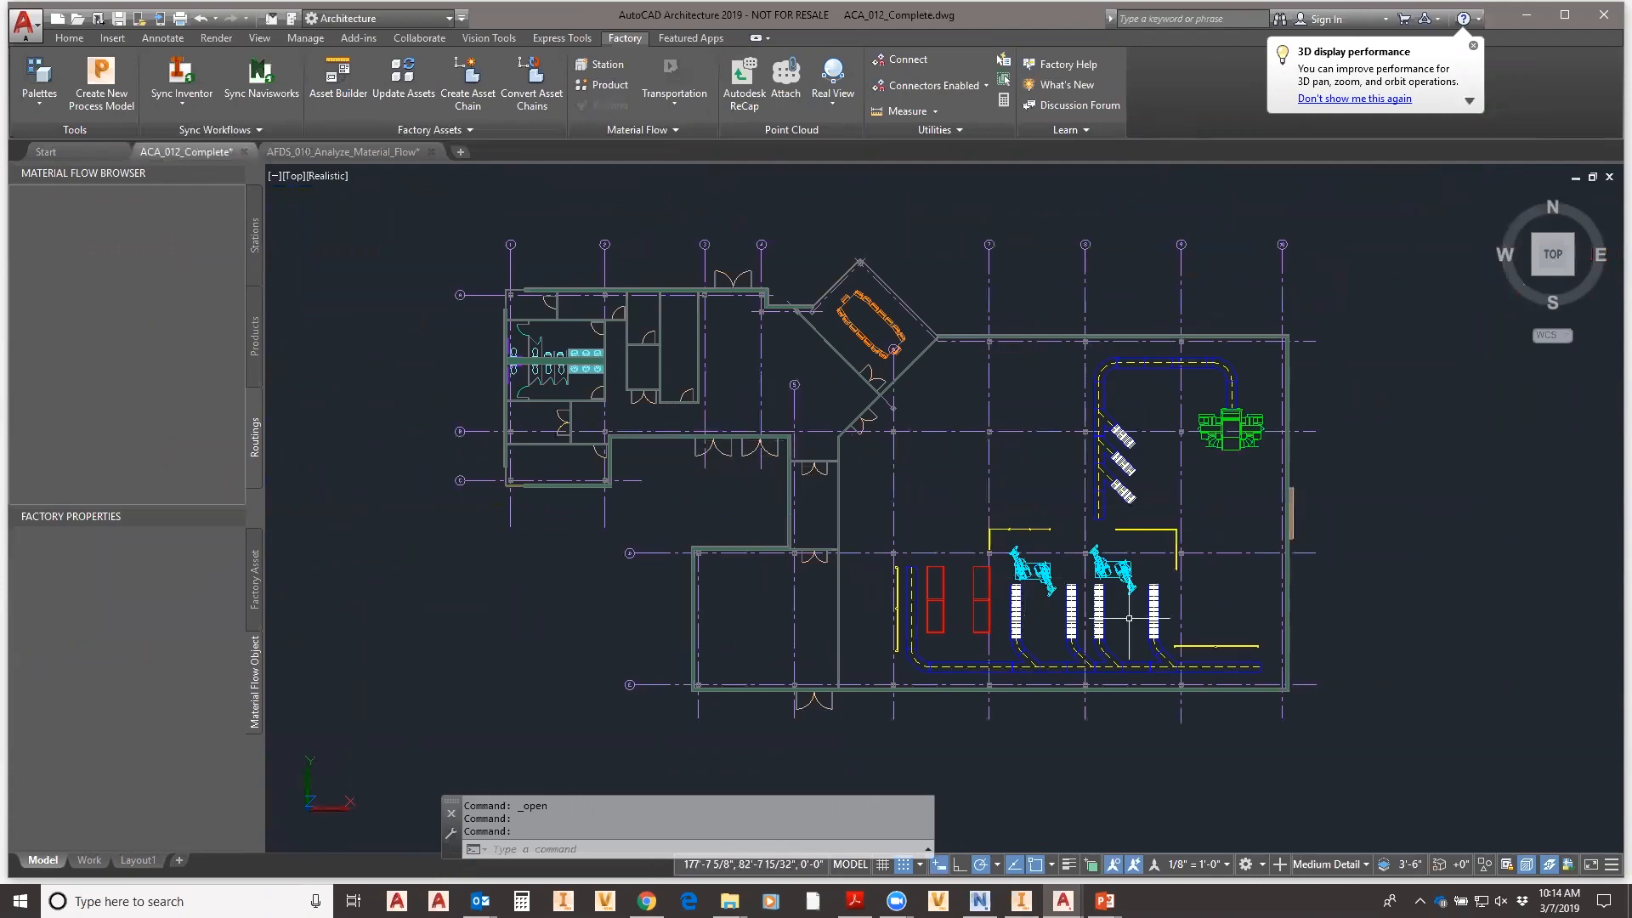
{"action": "scroll", "coordinate": [1140, 633], "scroll_direction": "up", "scroll_amount": 2}
{"action": "scroll", "coordinate": [1042, 563], "scroll_direction": "down", "scroll_amount": 3}
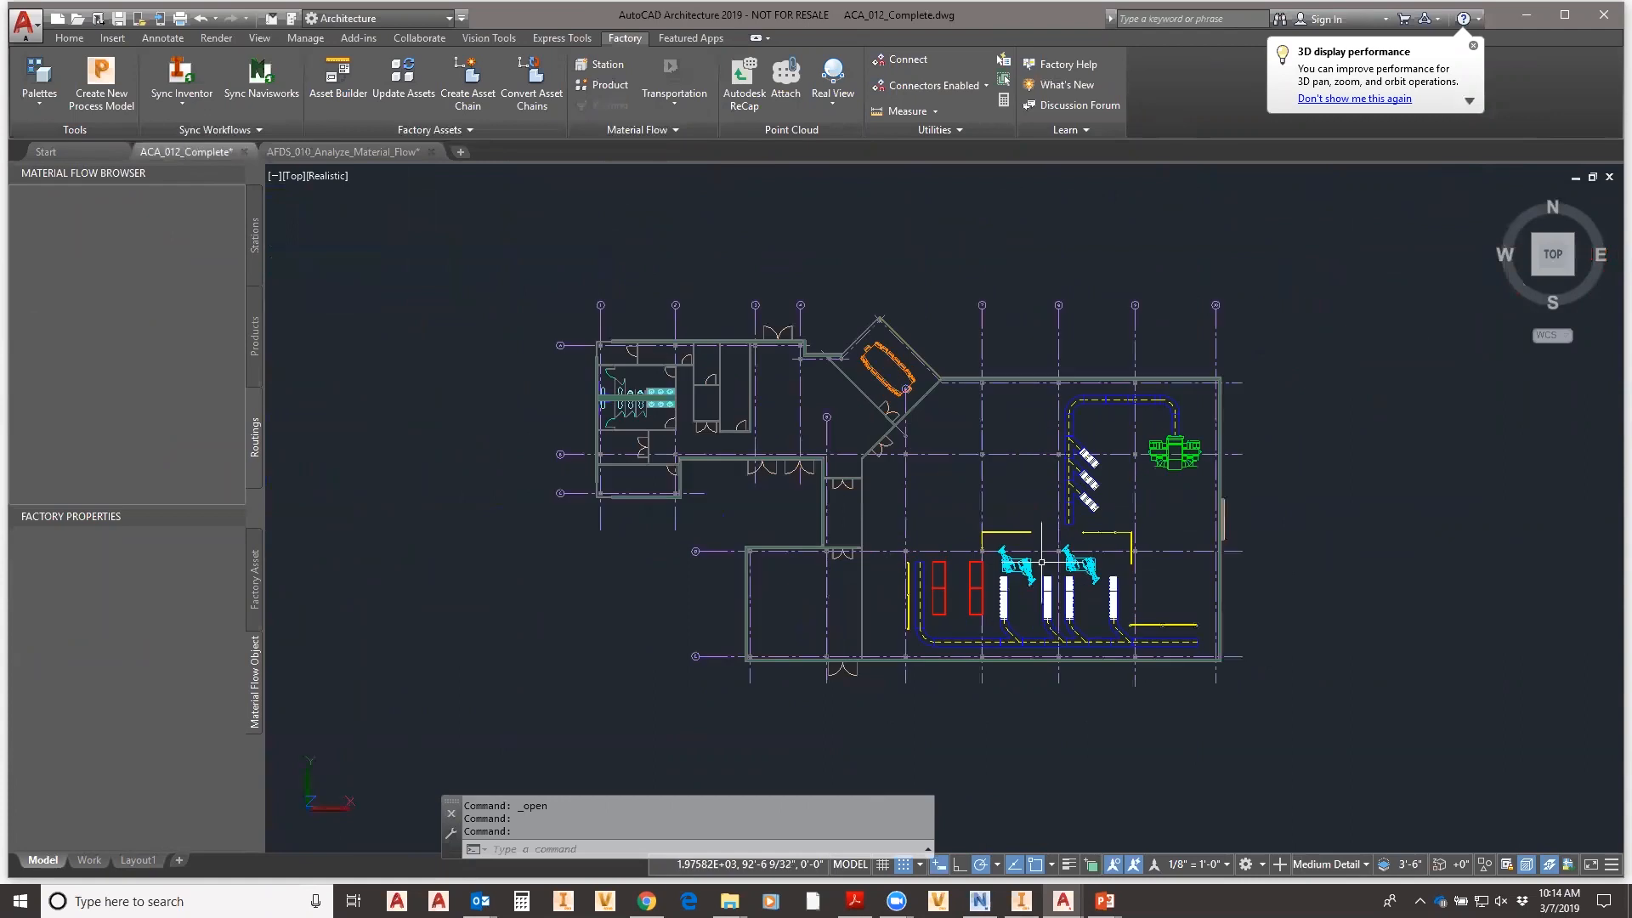
{"action": "middle_click_drag", "start_coordinate": [989, 493], "coordinate": [899, 474]}
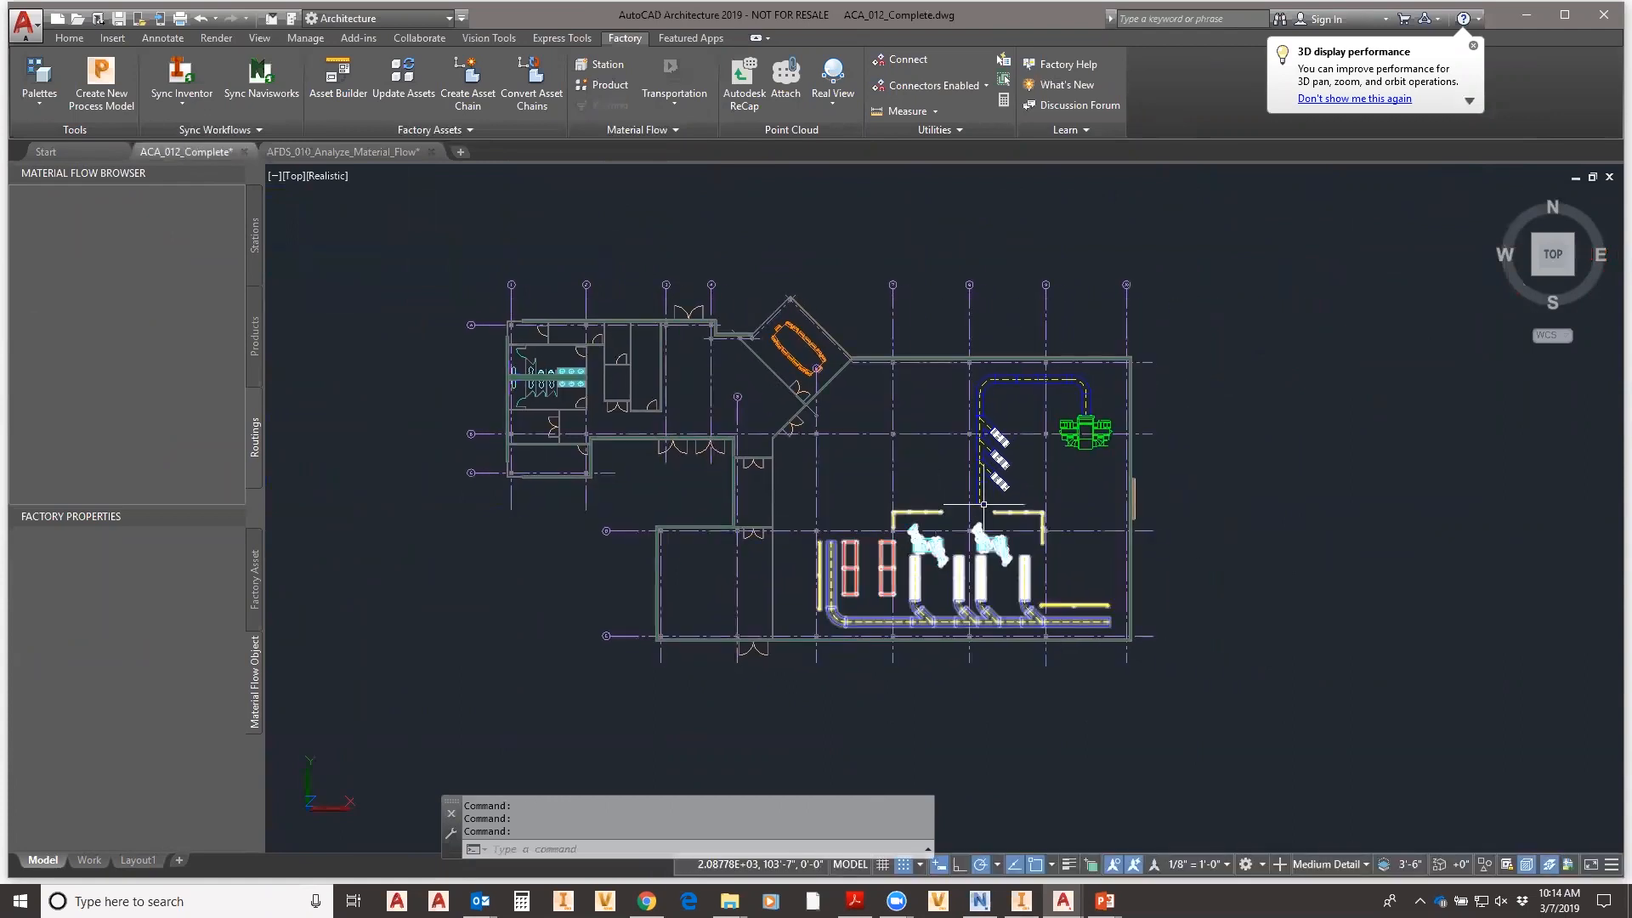
{"action": "scroll", "coordinate": [919, 494], "scroll_direction": "up", "scroll_amount": 2}
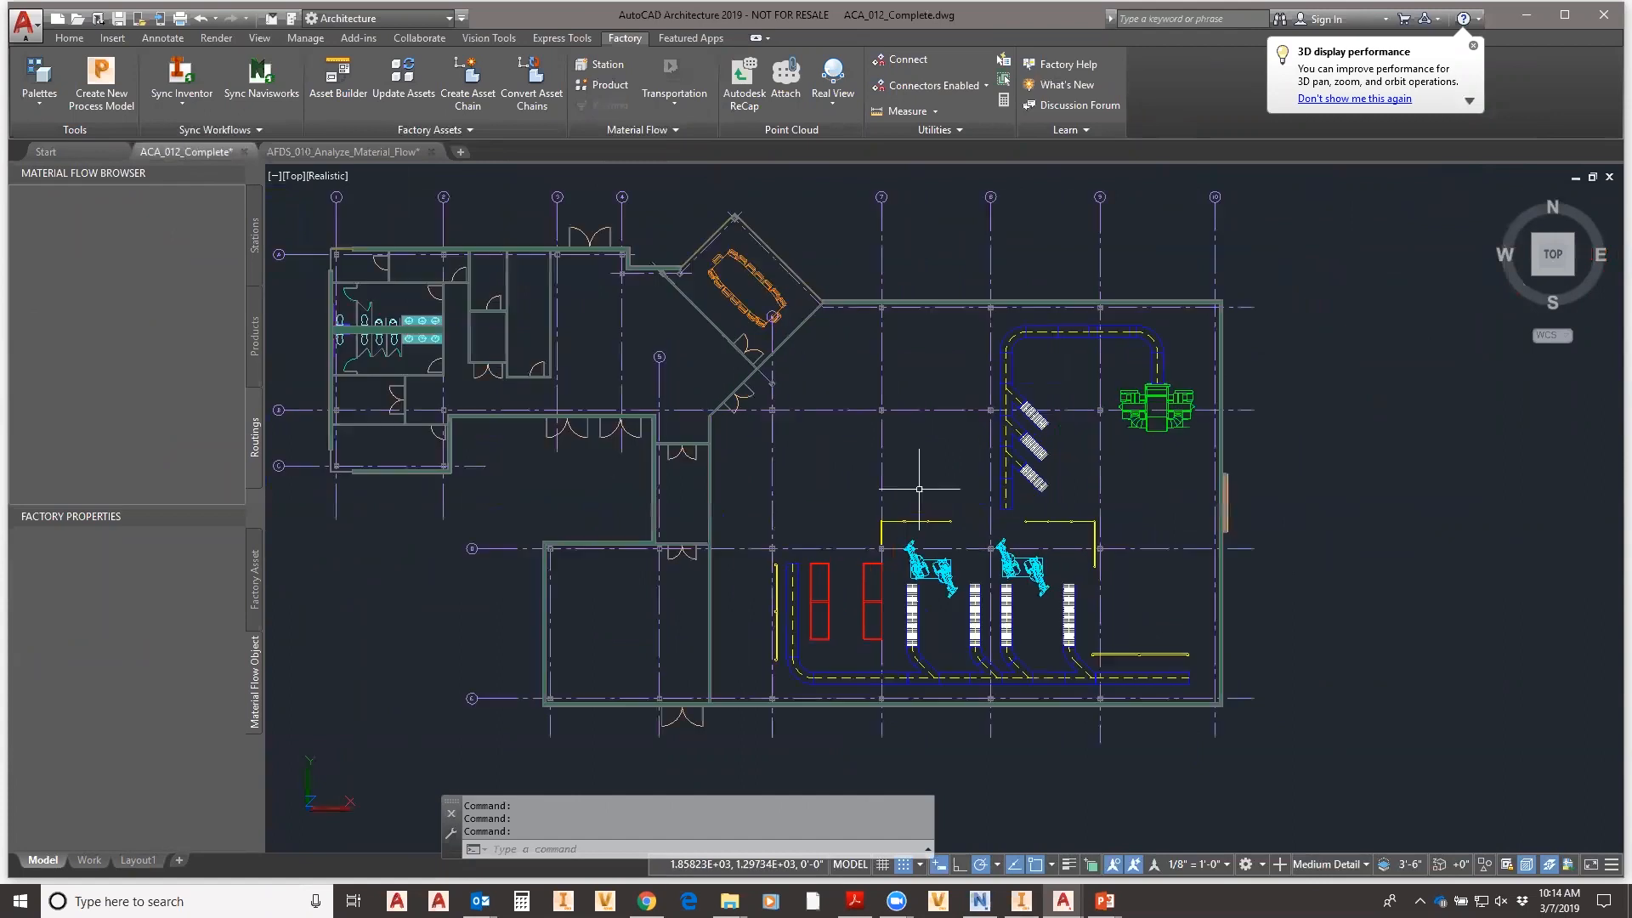
{"action": "middle_click_drag", "start_coordinate": [926, 467], "coordinate": [979, 494]}
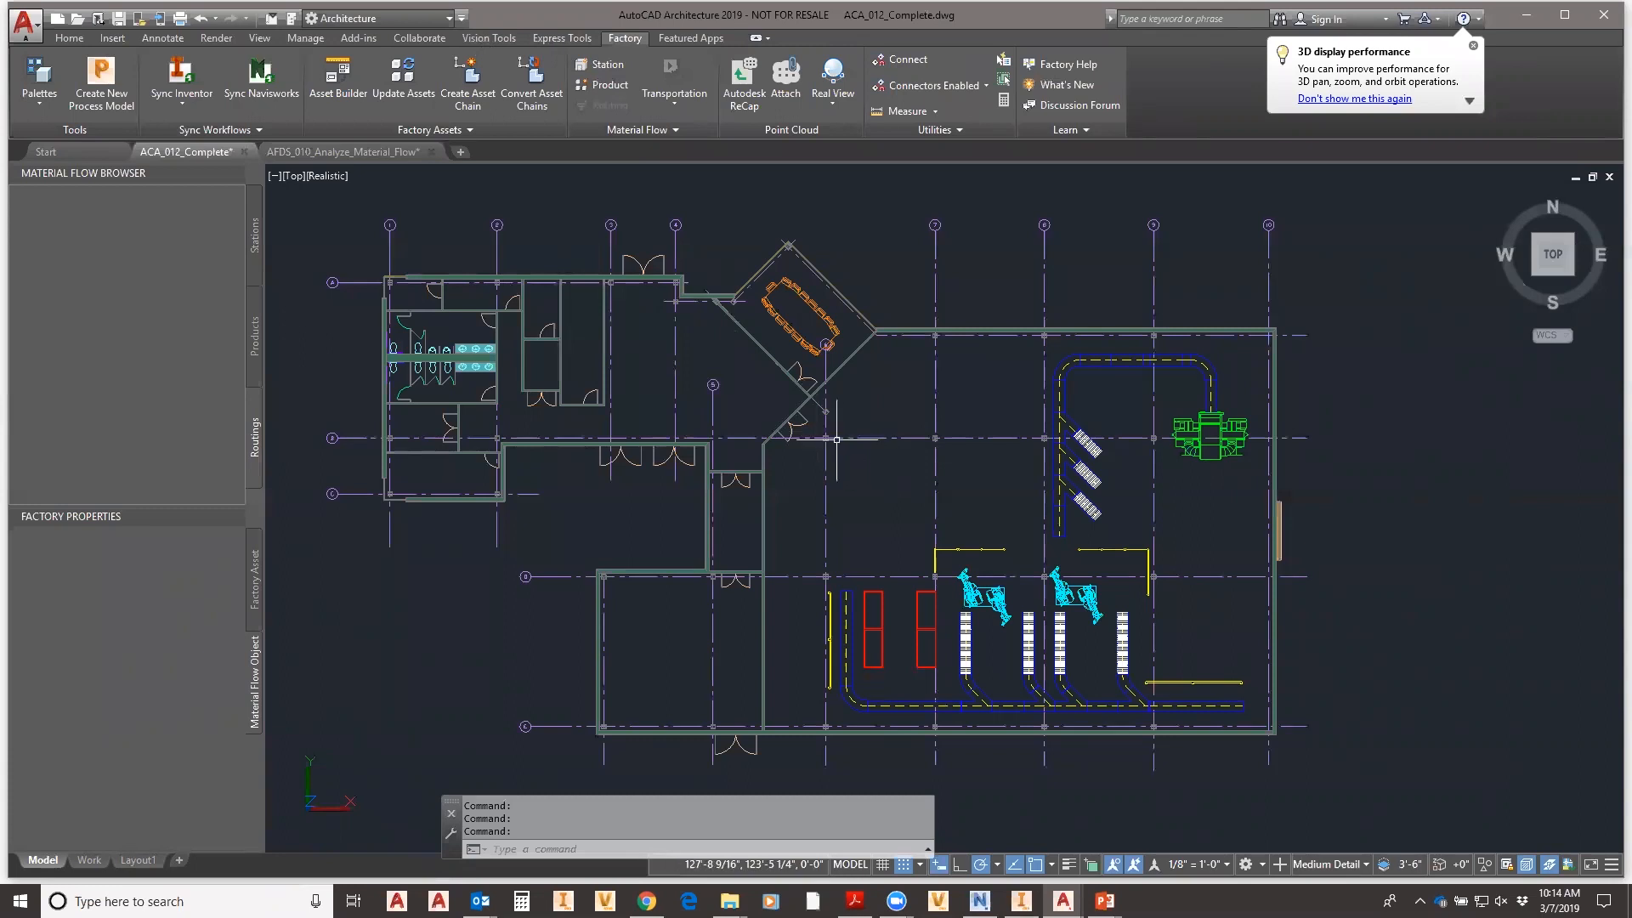
{"action": "left_click", "coordinate": [70, 38]}
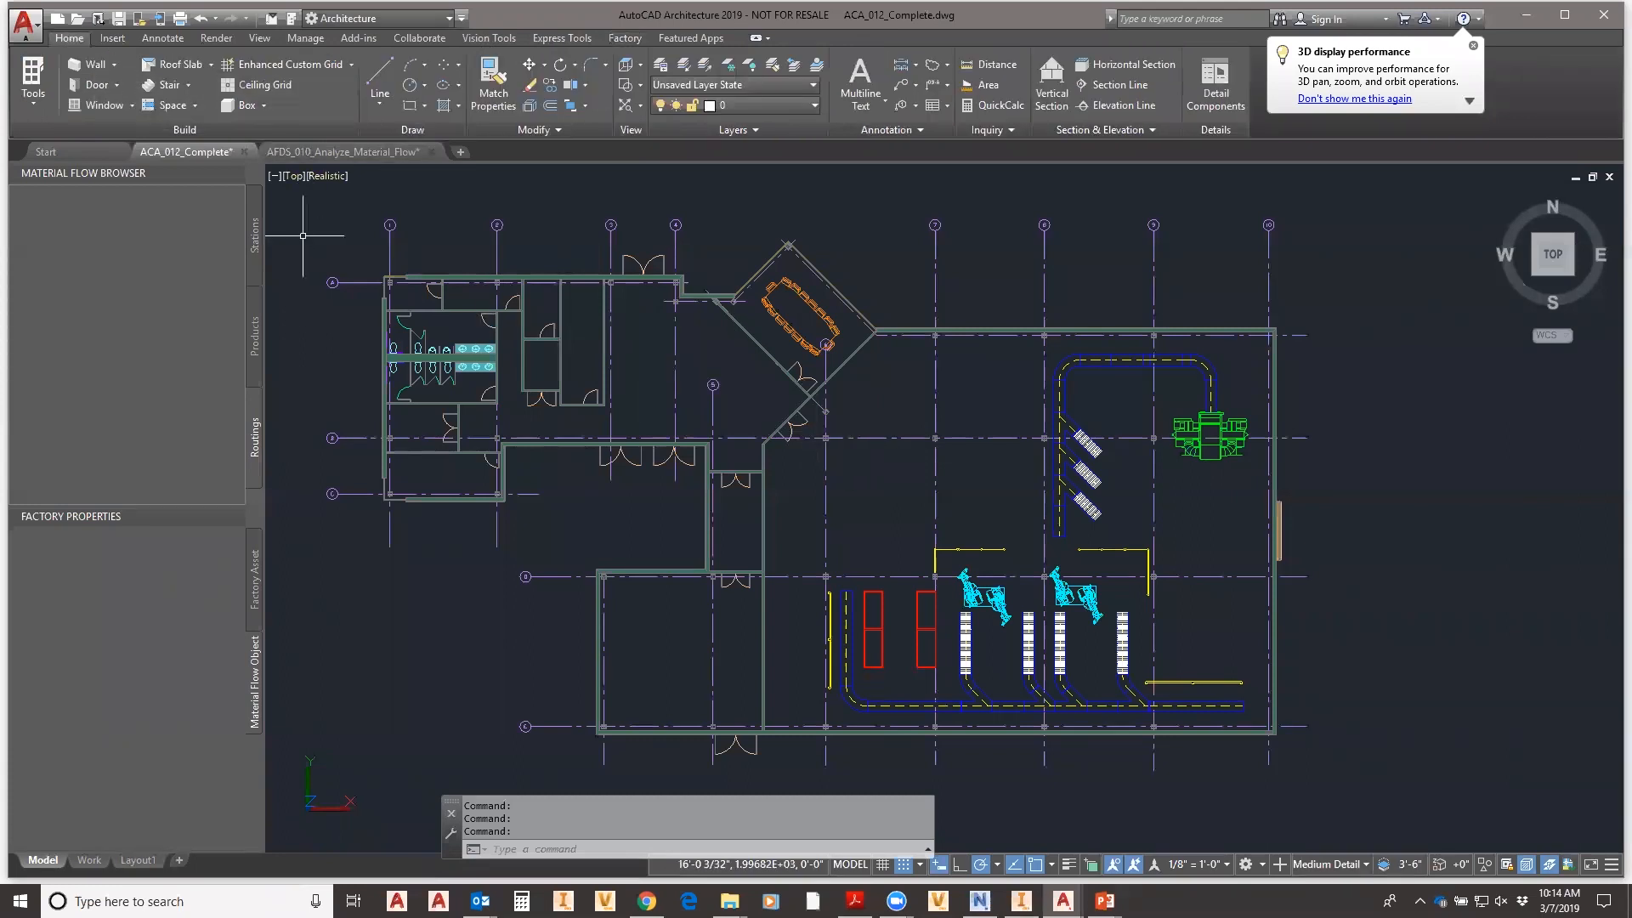
- Draw a new vertical wall from the corner beside the angled conference room
{"action": "left_click", "coordinate": [30, 104]}
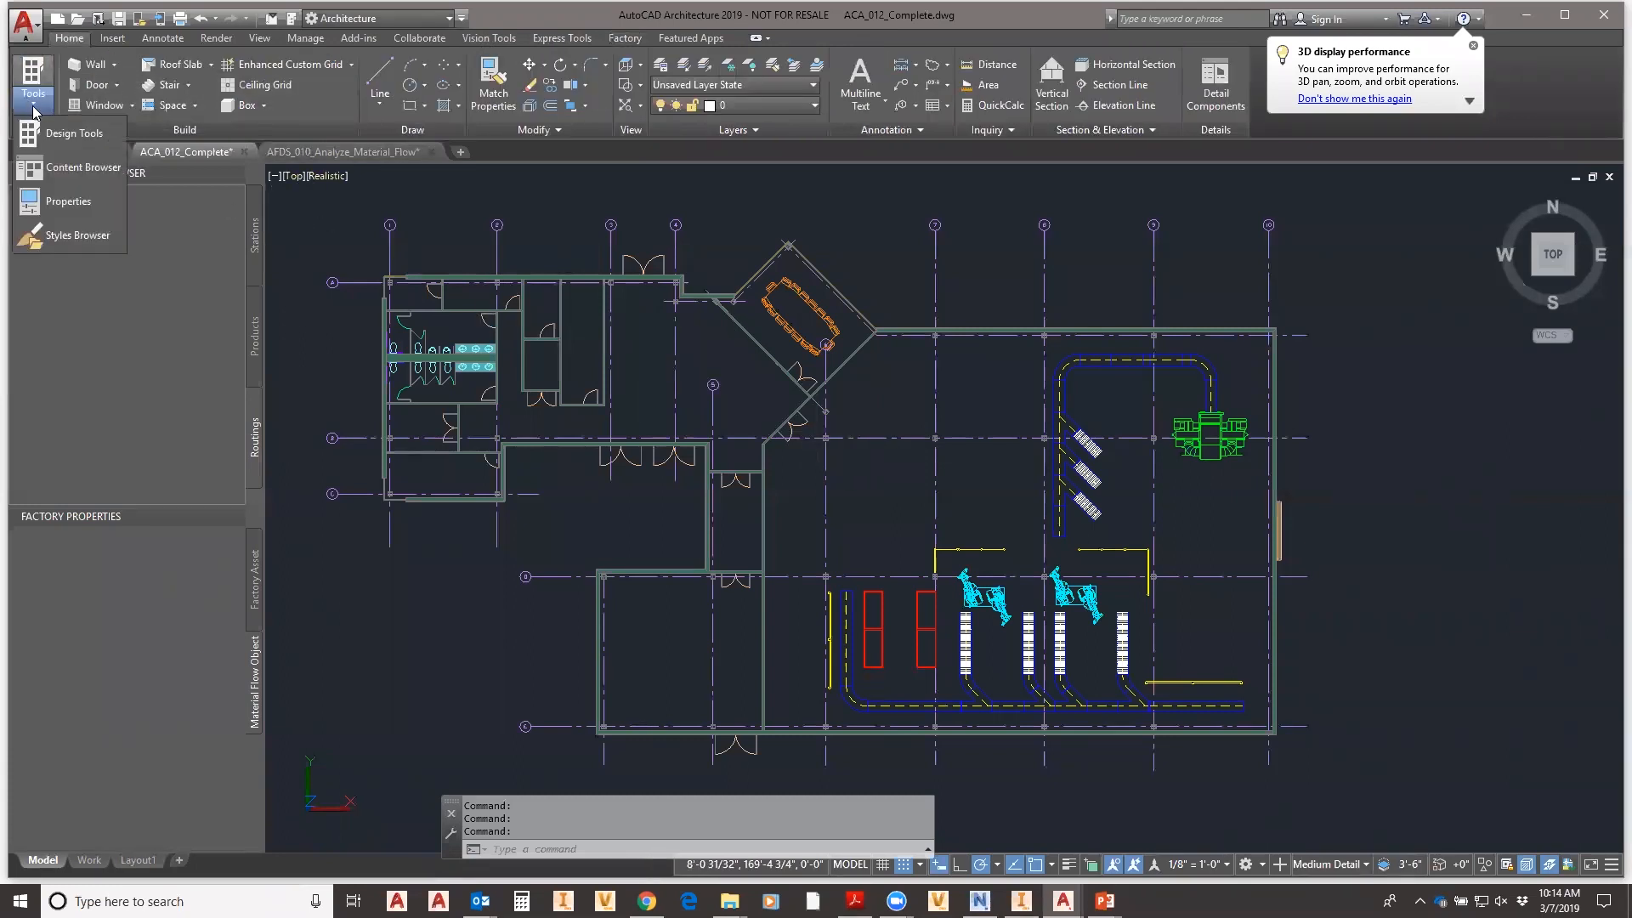
{"action": "left_click", "coordinate": [50, 135]}
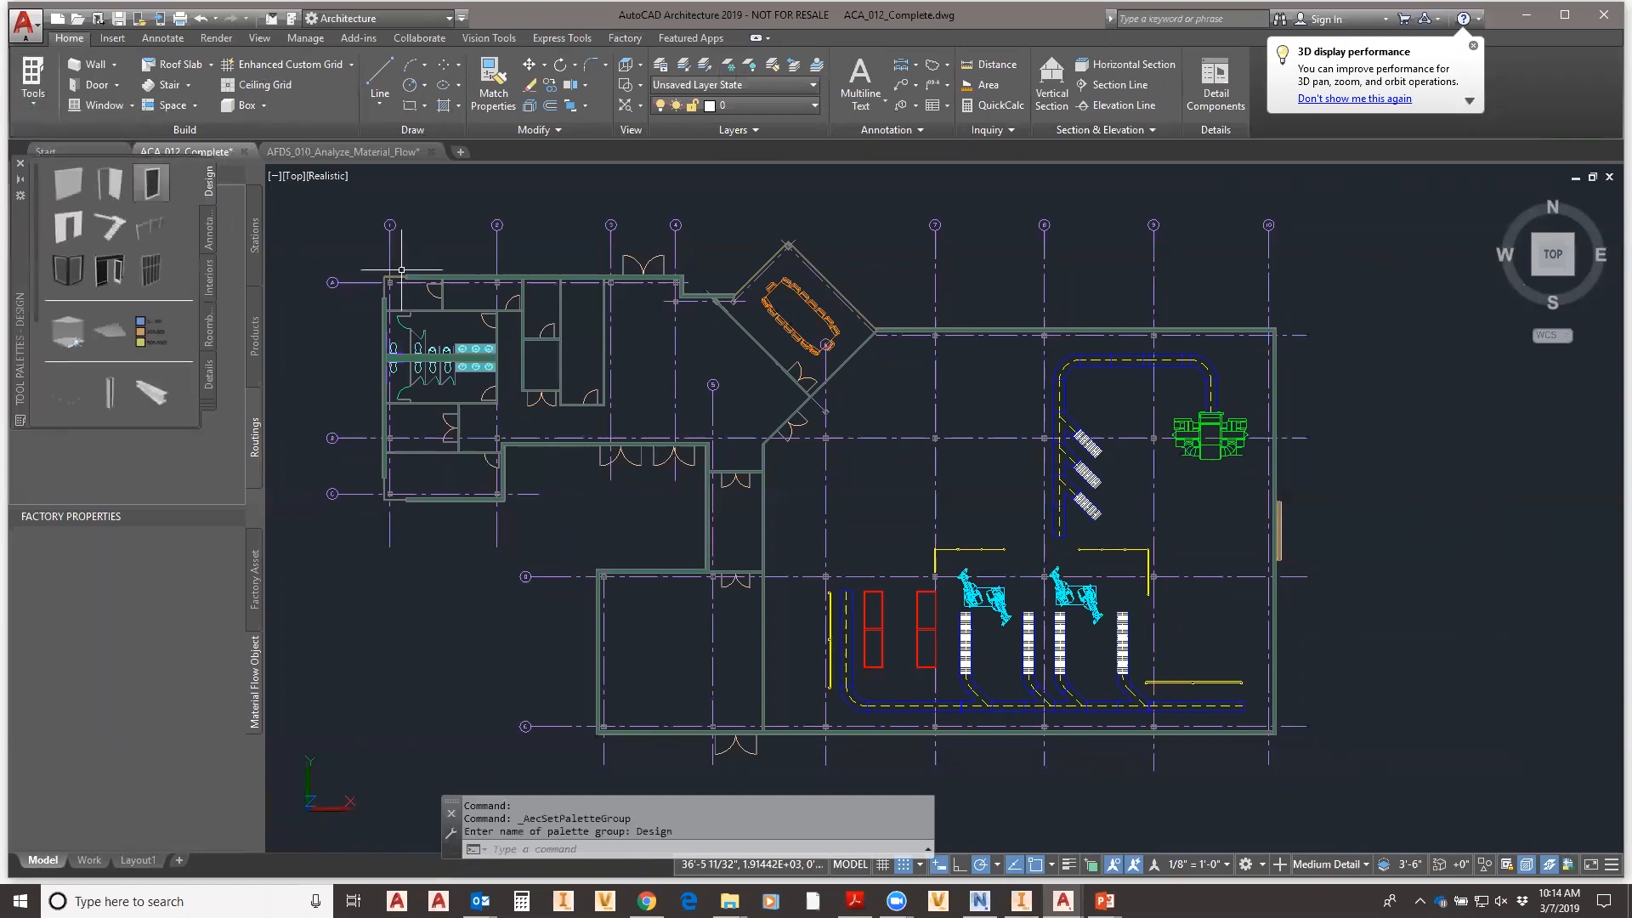
{"action": "left_click", "coordinate": [67, 183]}
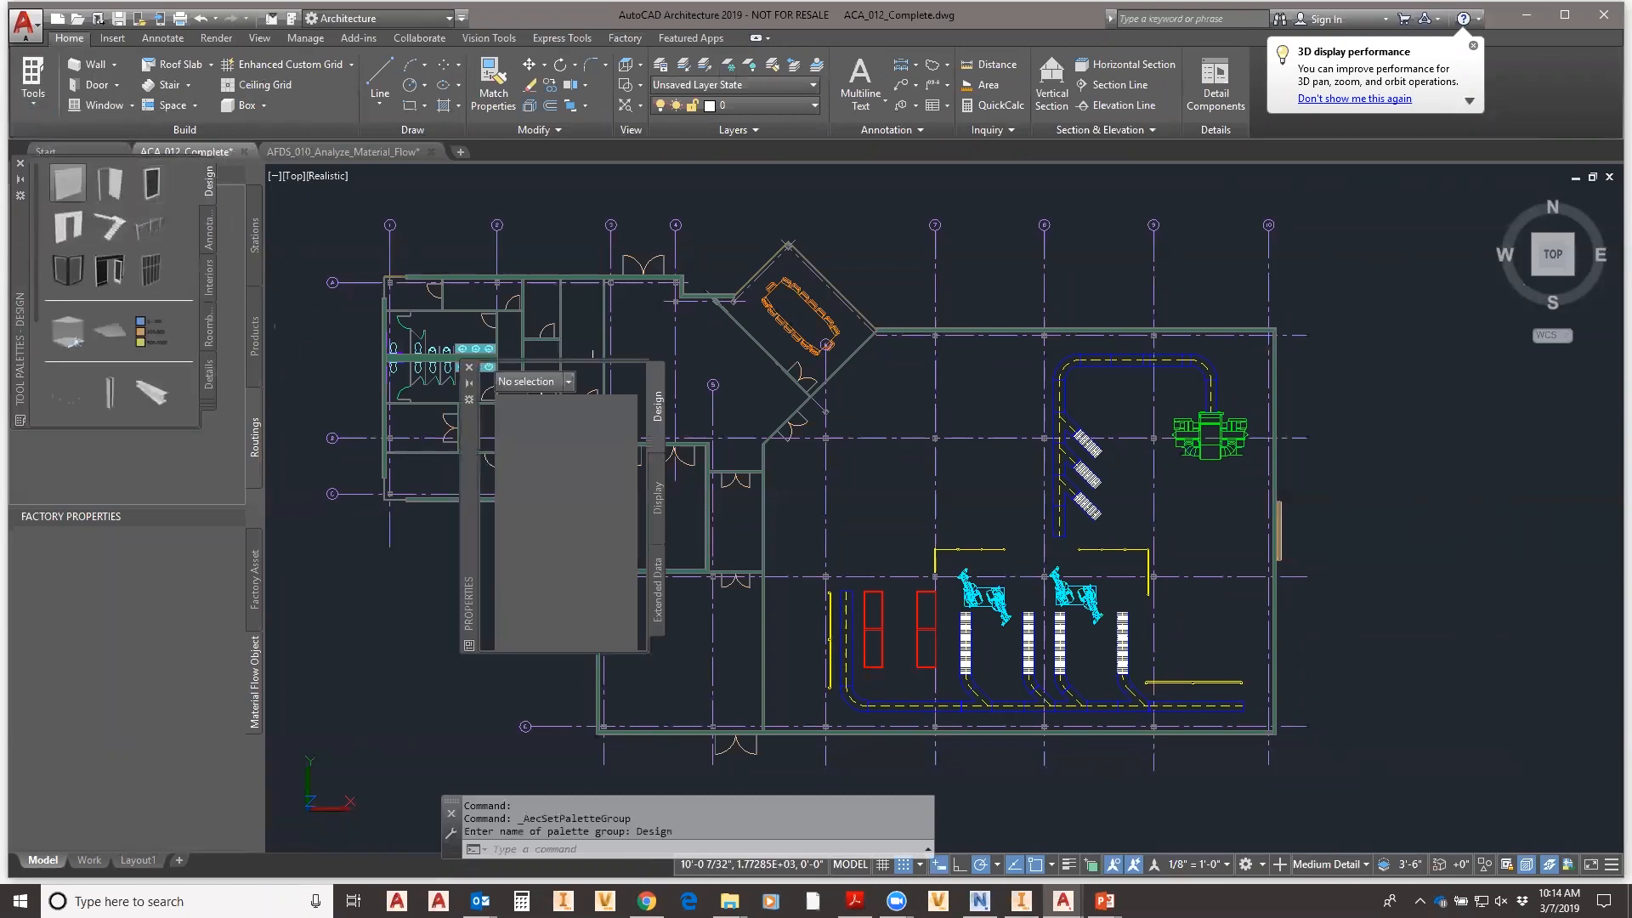
{"action": "left_click_drag", "start_coordinate": [473, 483], "coordinate": [156, 517]}
{"action": "scroll", "coordinate": [591, 327], "scroll_direction": "up", "scroll_amount": 3}
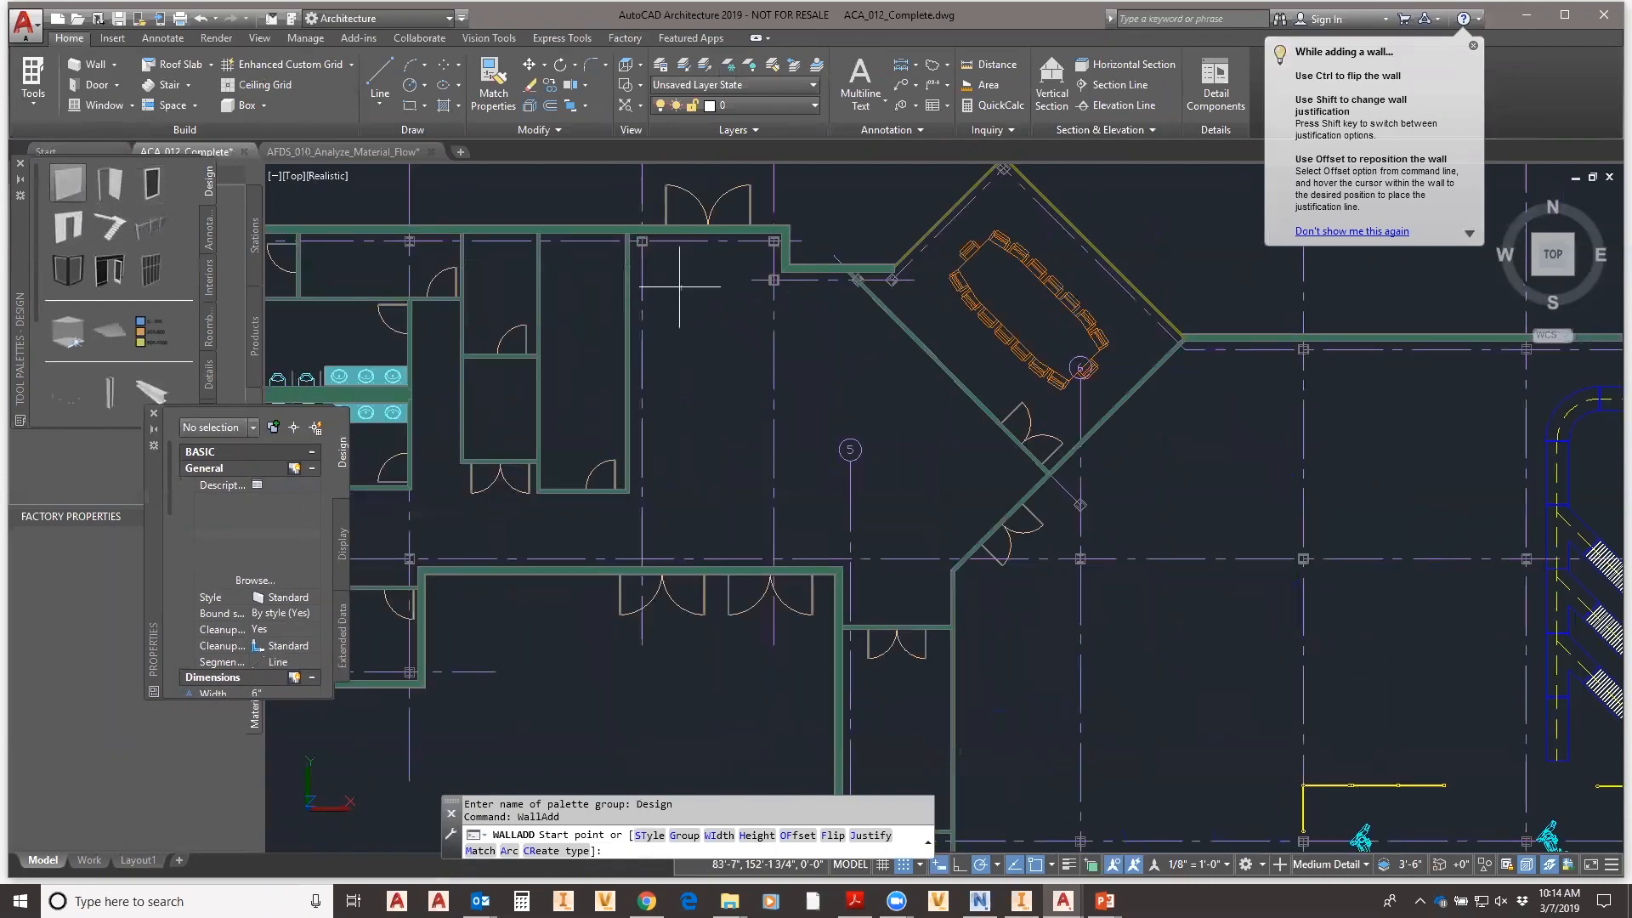
{"action": "left_click", "coordinate": [774, 278]}
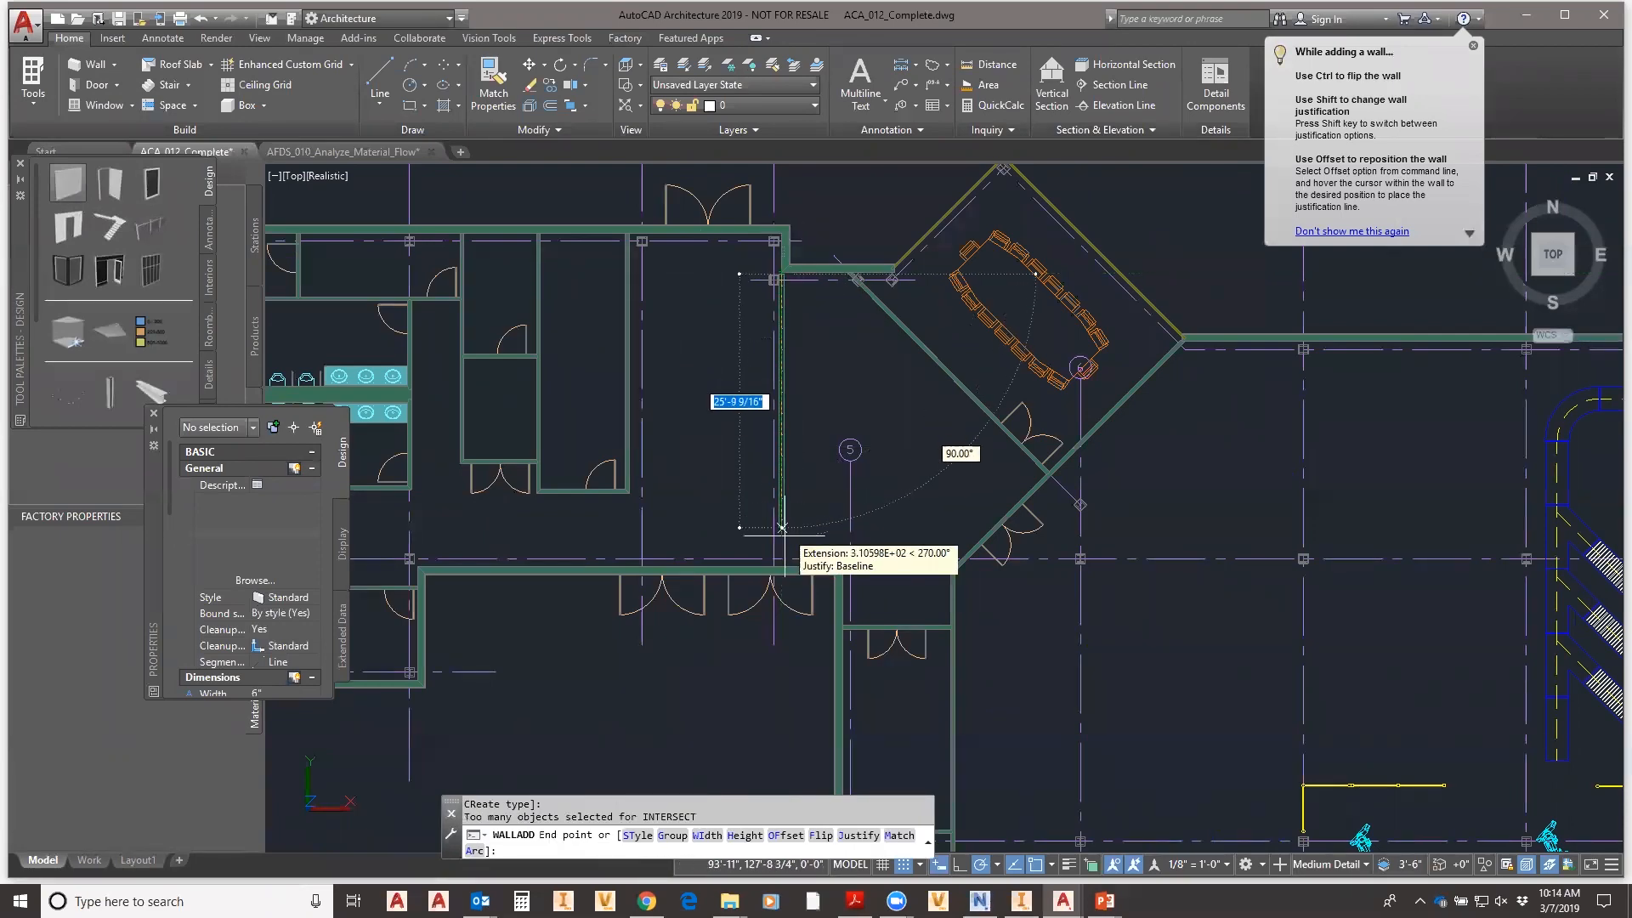
{"action": "scroll", "coordinate": [781, 560], "scroll_direction": "up", "scroll_amount": 1}
{"action": "scroll", "coordinate": [781, 560], "scroll_direction": "up", "scroll_amount": 2}
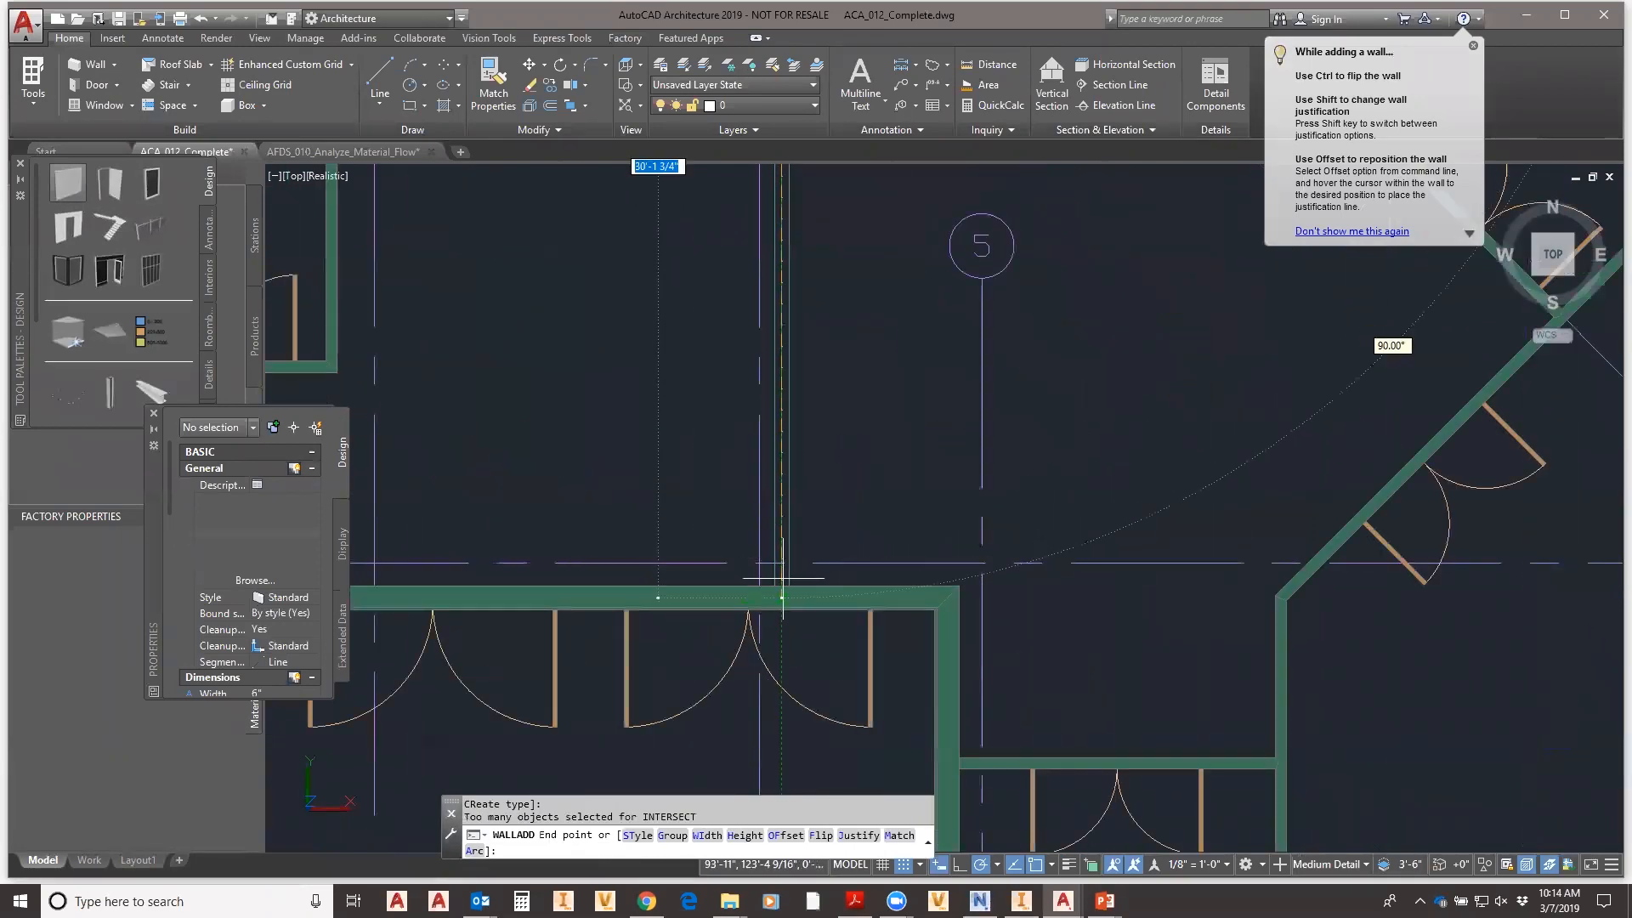
{"action": "right_click", "coordinate": [869, 371]}
{"action": "left_click", "coordinate": [914, 384]}
- Insert a 3'-0" wide opening into the new vertical wall
{"action": "scroll", "coordinate": [857, 354], "scroll_direction": "down", "scroll_amount": 5}
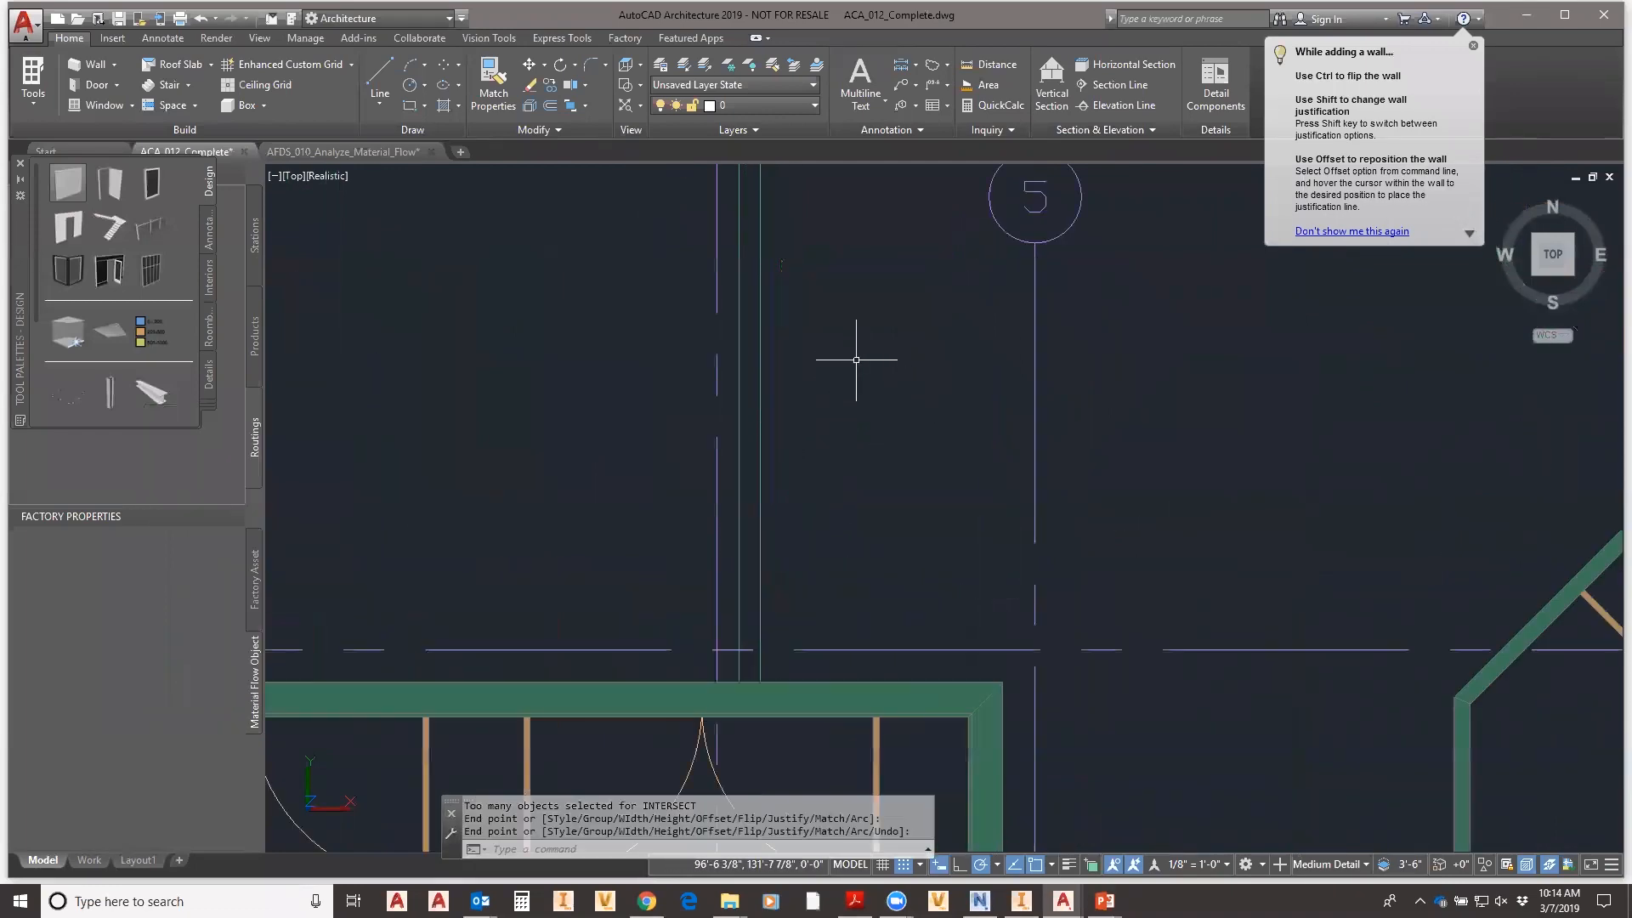
{"action": "scroll", "coordinate": [869, 304], "scroll_direction": "up", "scroll_amount": 3}
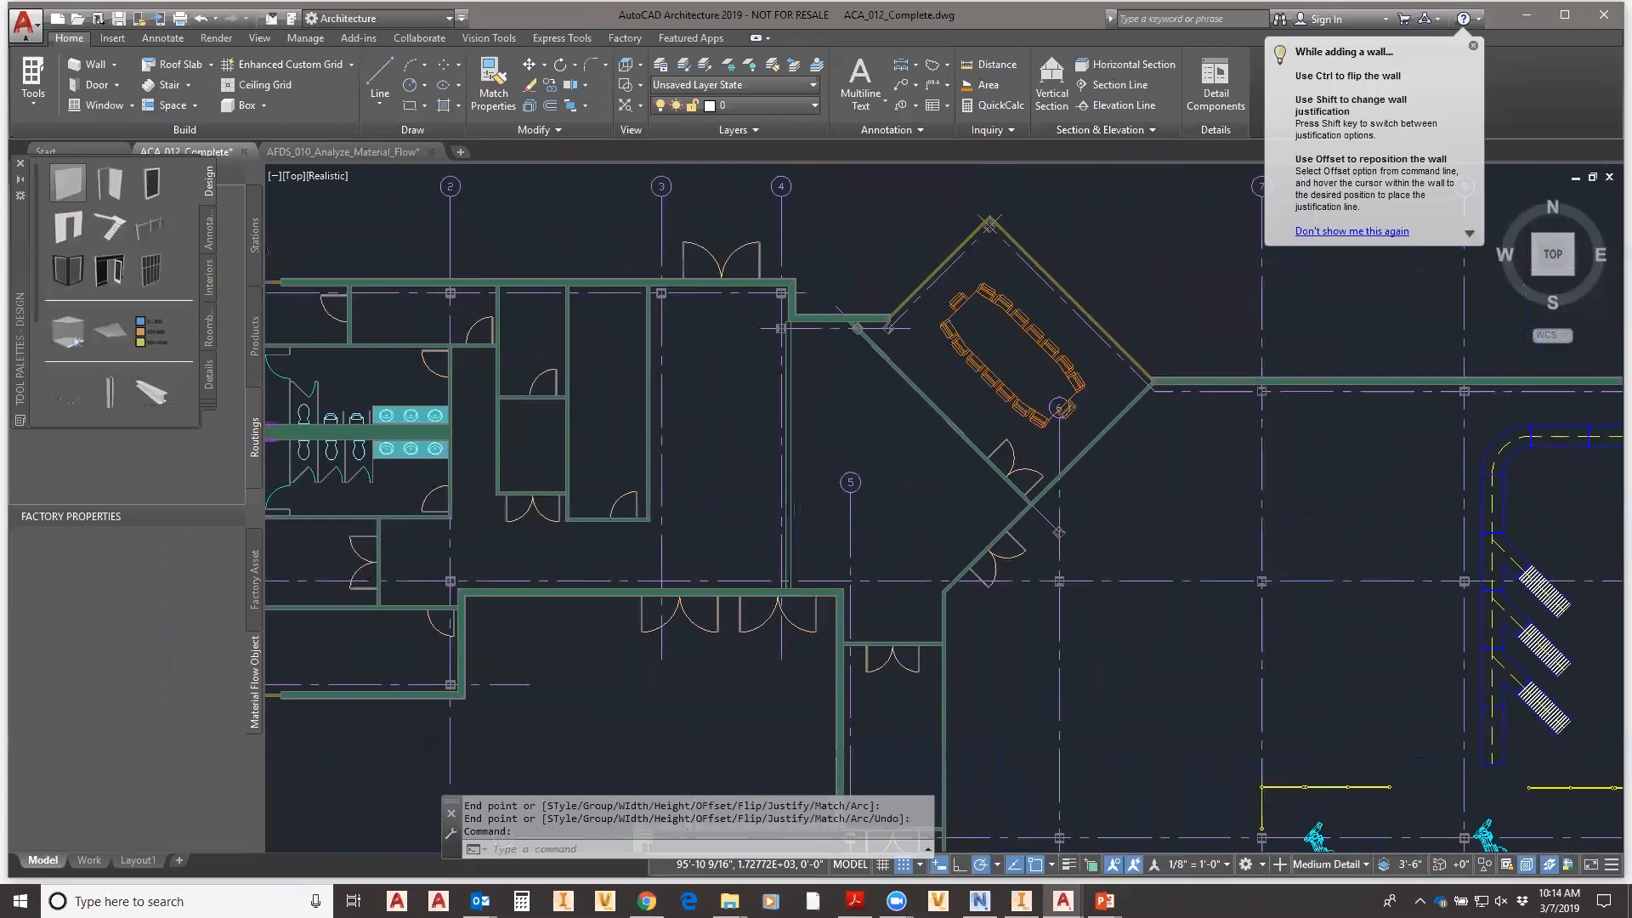
{"action": "scroll", "coordinate": [692, 364], "scroll_direction": "up", "scroll_amount": 3}
{"action": "scroll", "coordinate": [692, 364], "scroll_direction": "down", "scroll_amount": 4}
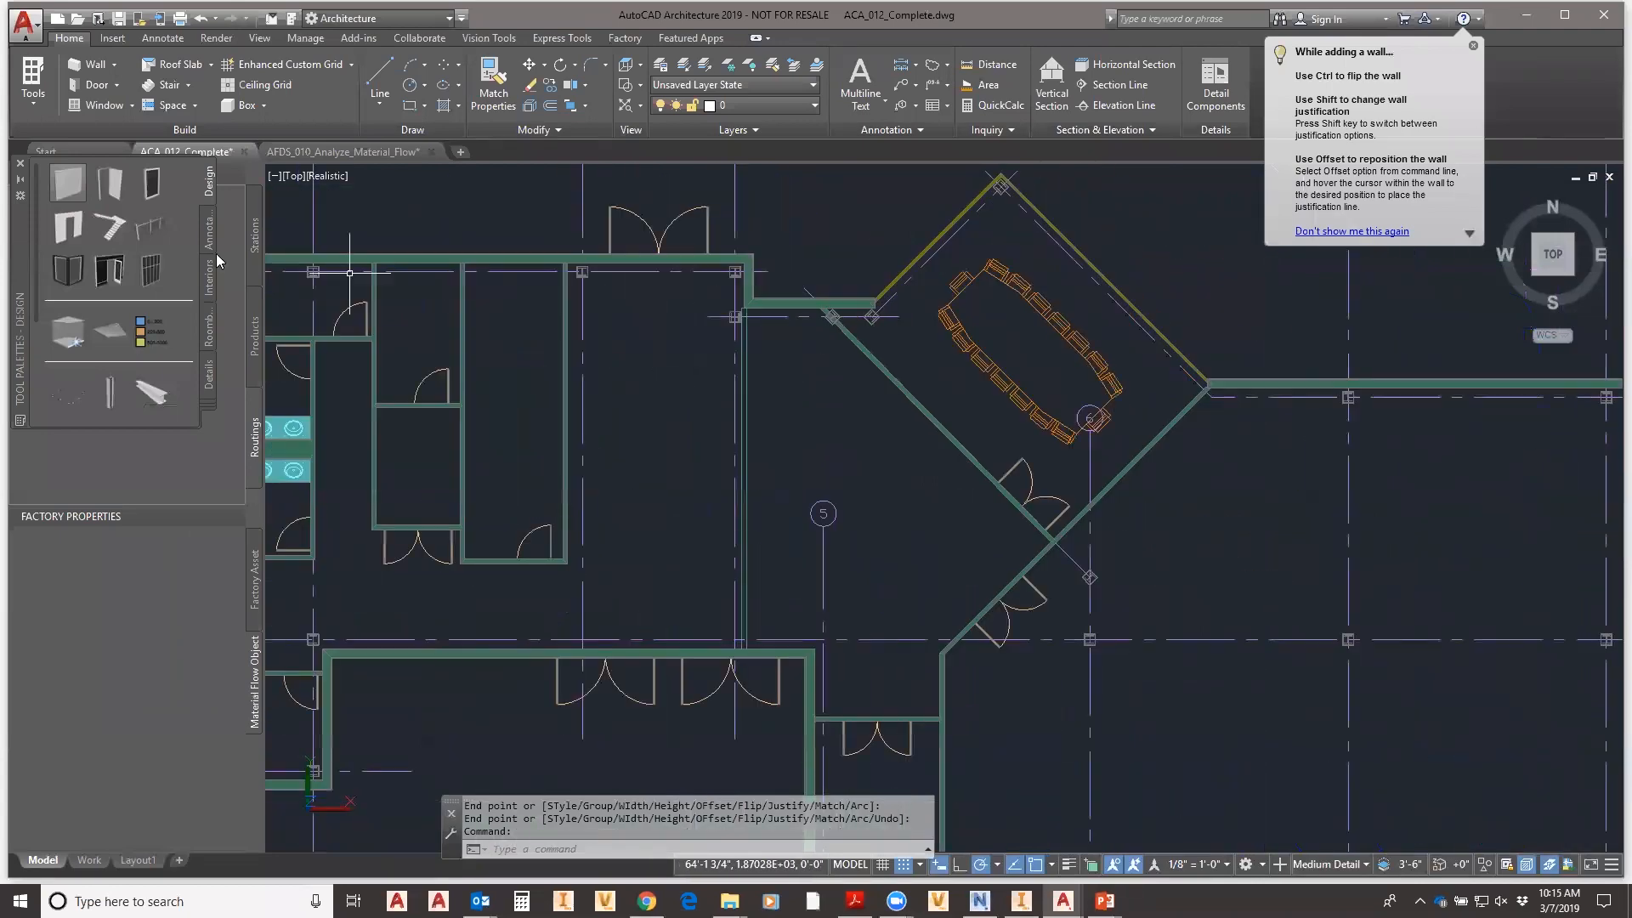
{"action": "left_click", "coordinate": [79, 232]}
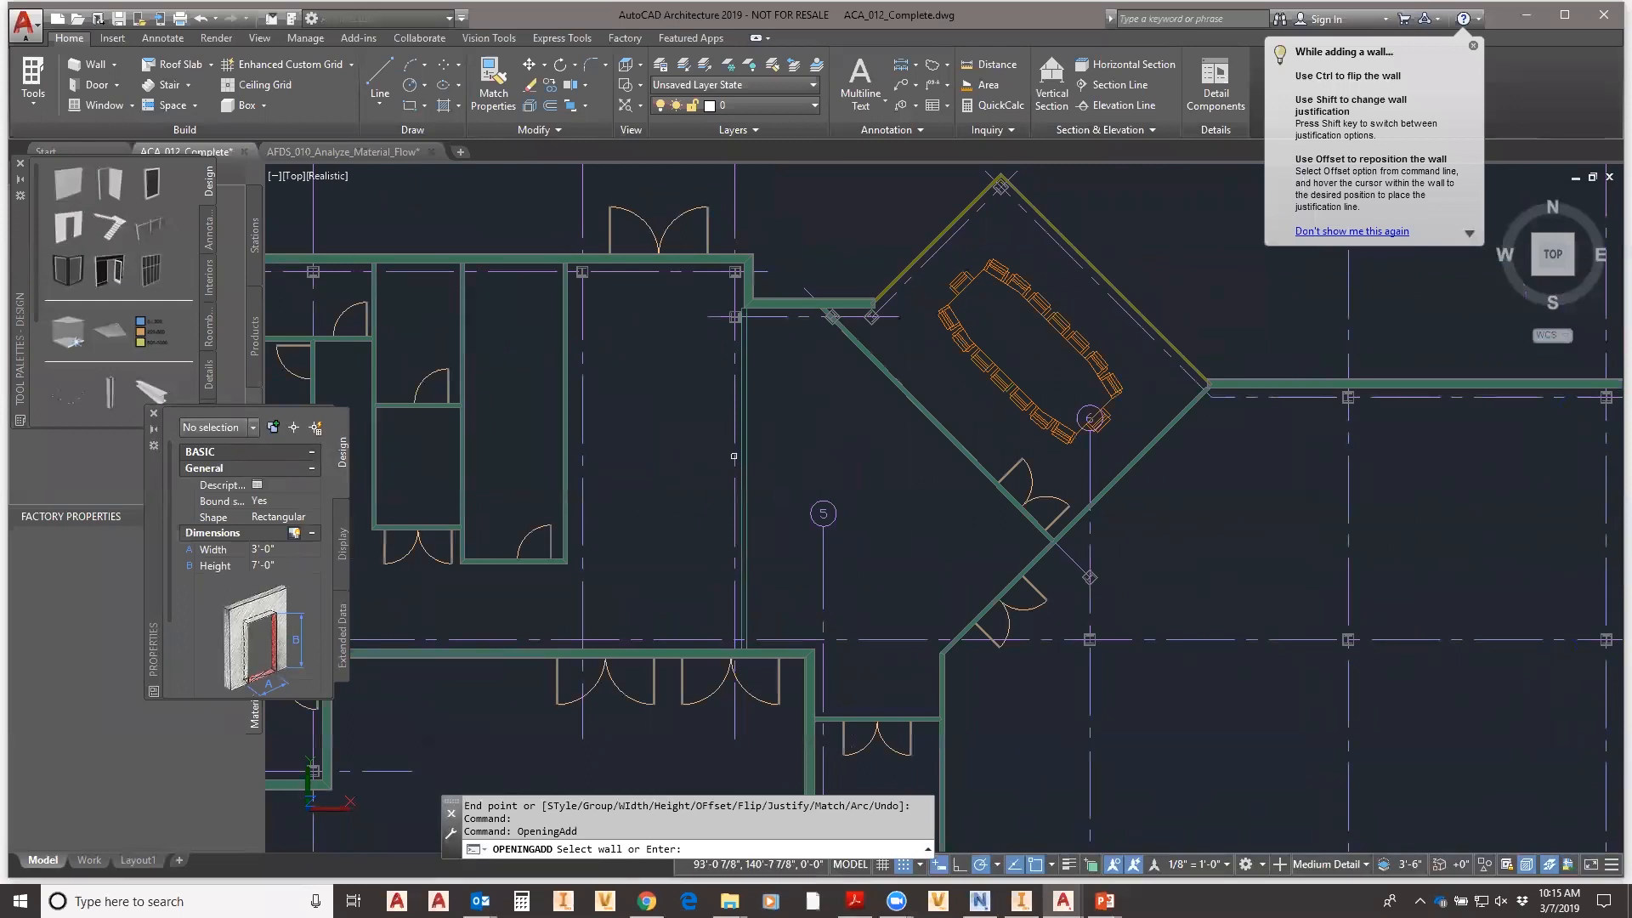
{"action": "left_click", "coordinate": [743, 459]}
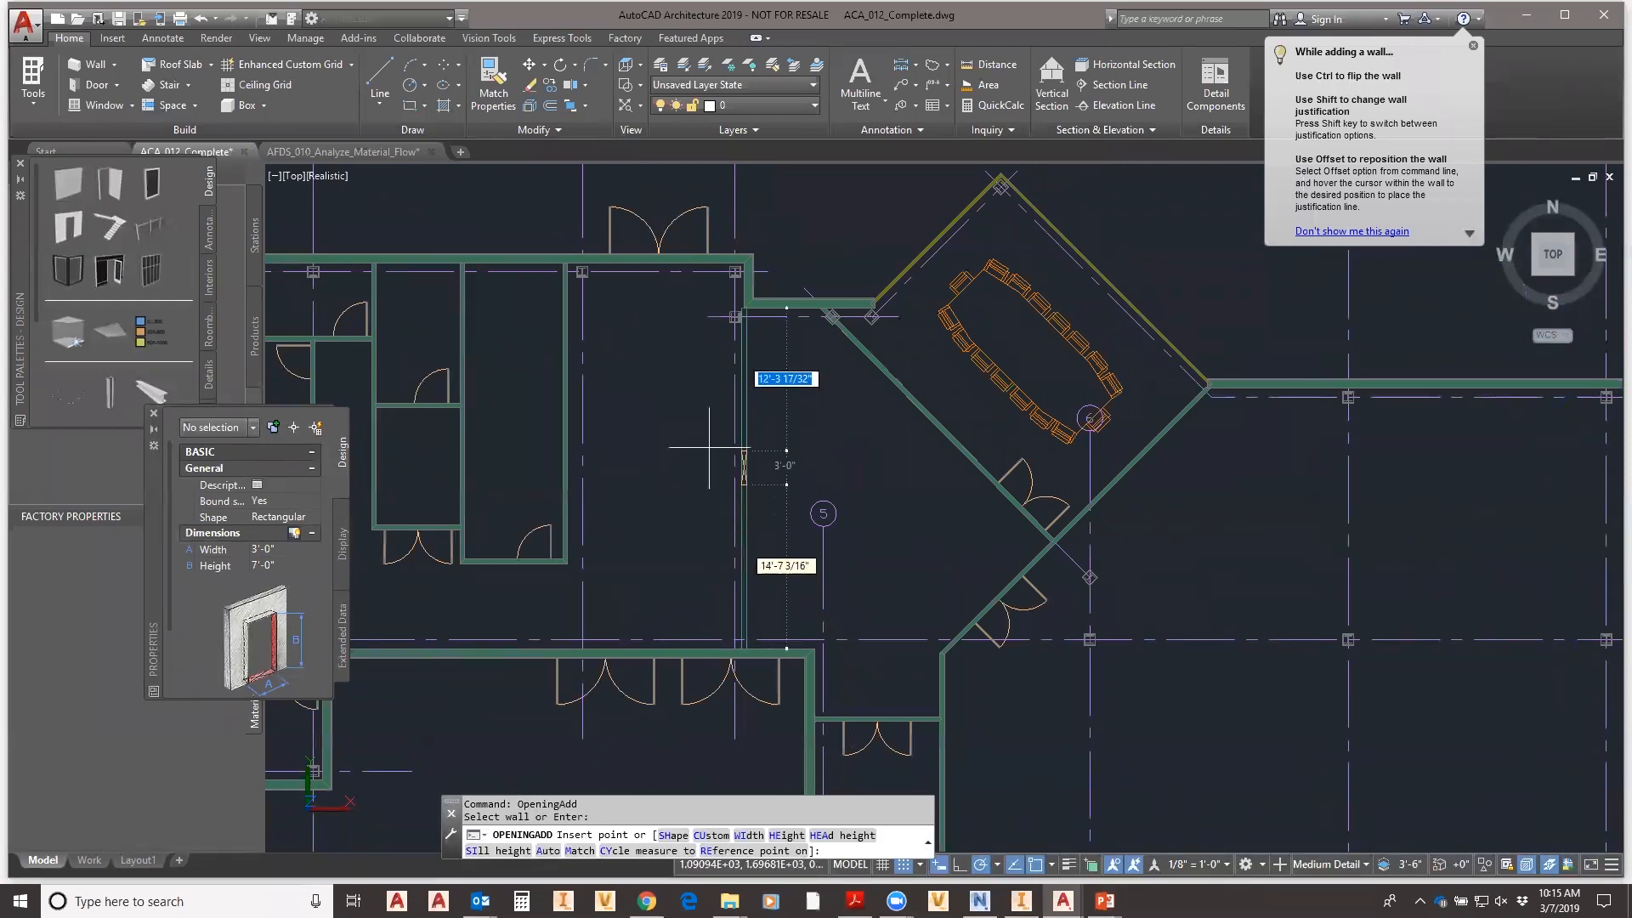
{"action": "left_click", "coordinate": [707, 463]}
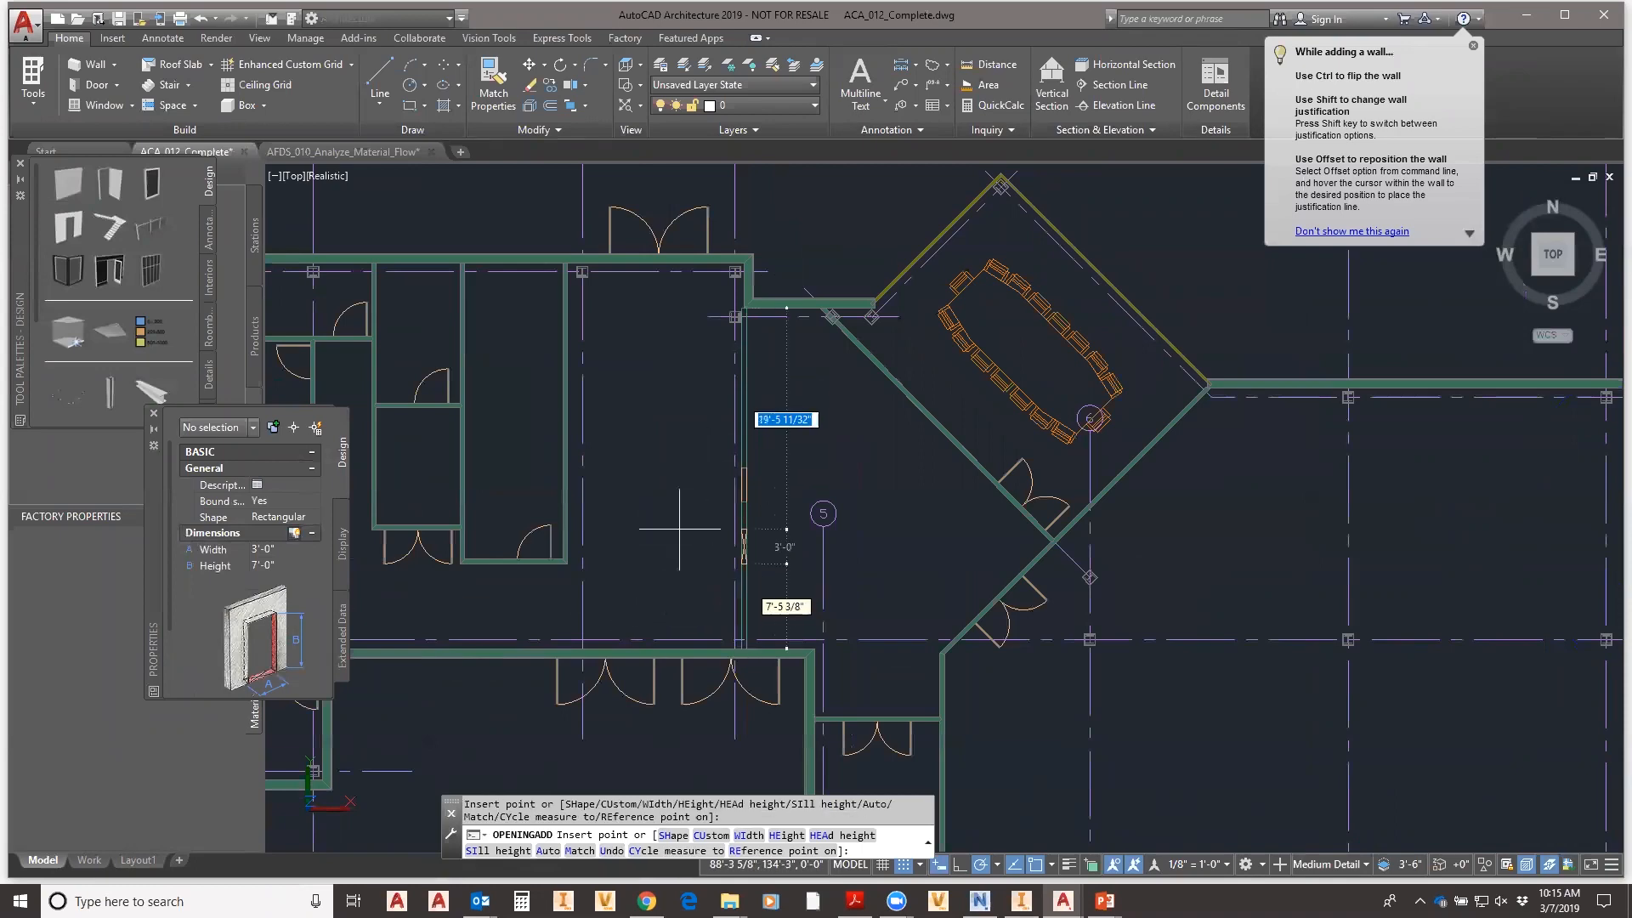
{"action": "key", "text": "Escape"}
{"action": "scroll", "coordinate": [905, 426], "scroll_direction": "down", "scroll_amount": 2}
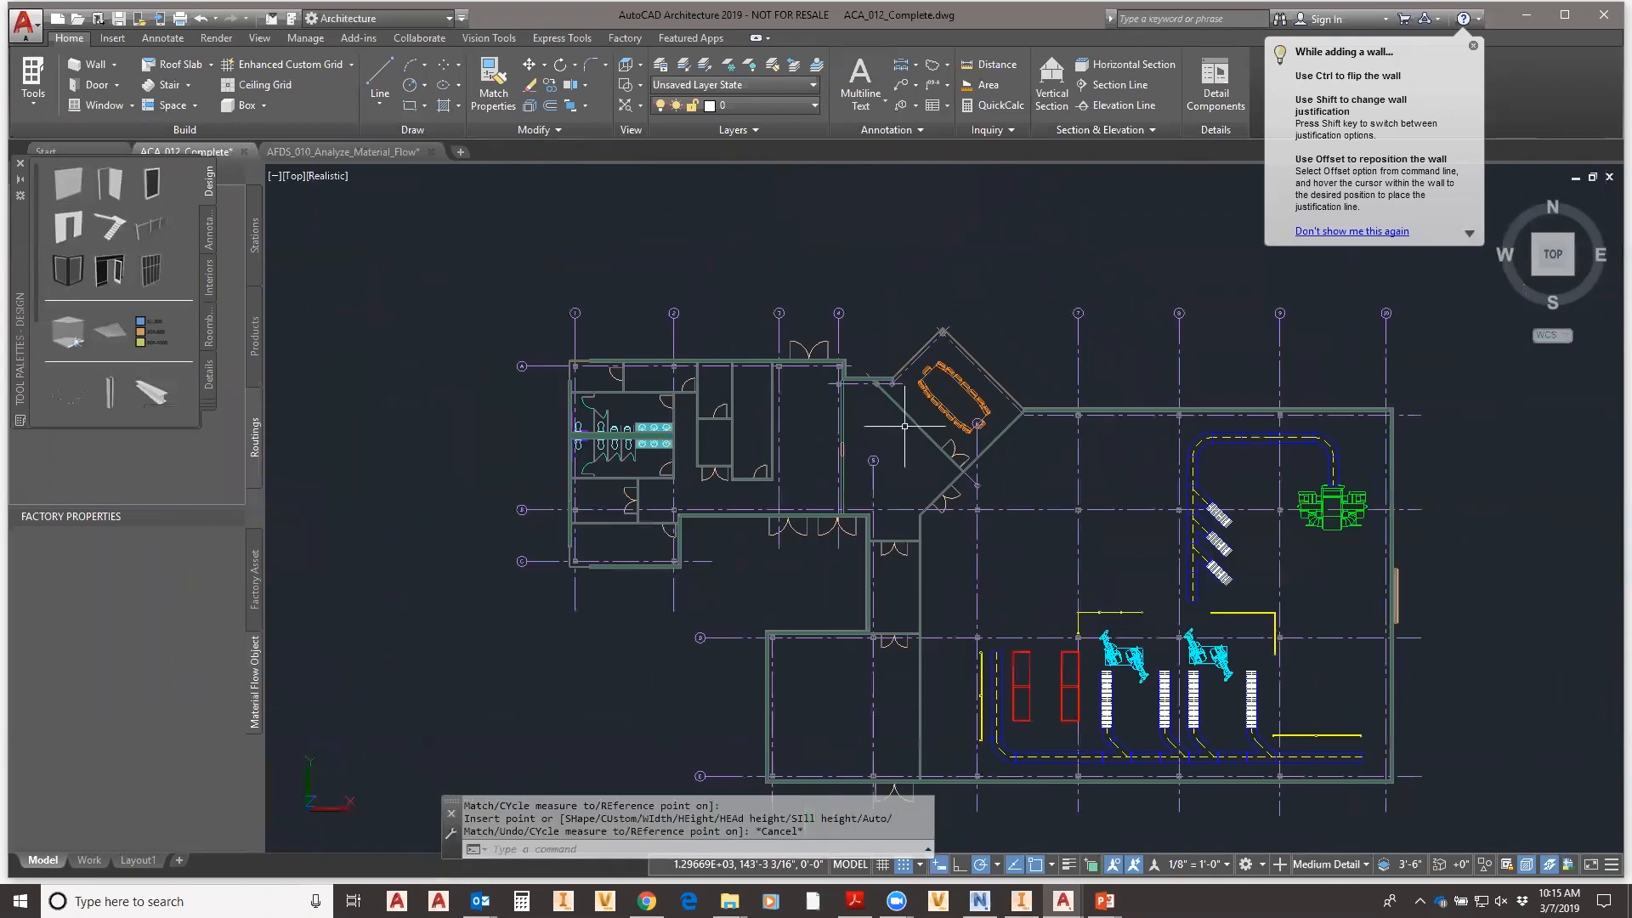
- Orbit the building into 3D to inspect the walls, then return to the top plan view
{"action": "middle_click_drag", "start_coordinate": [946, 483], "coordinate": [777, 457]}
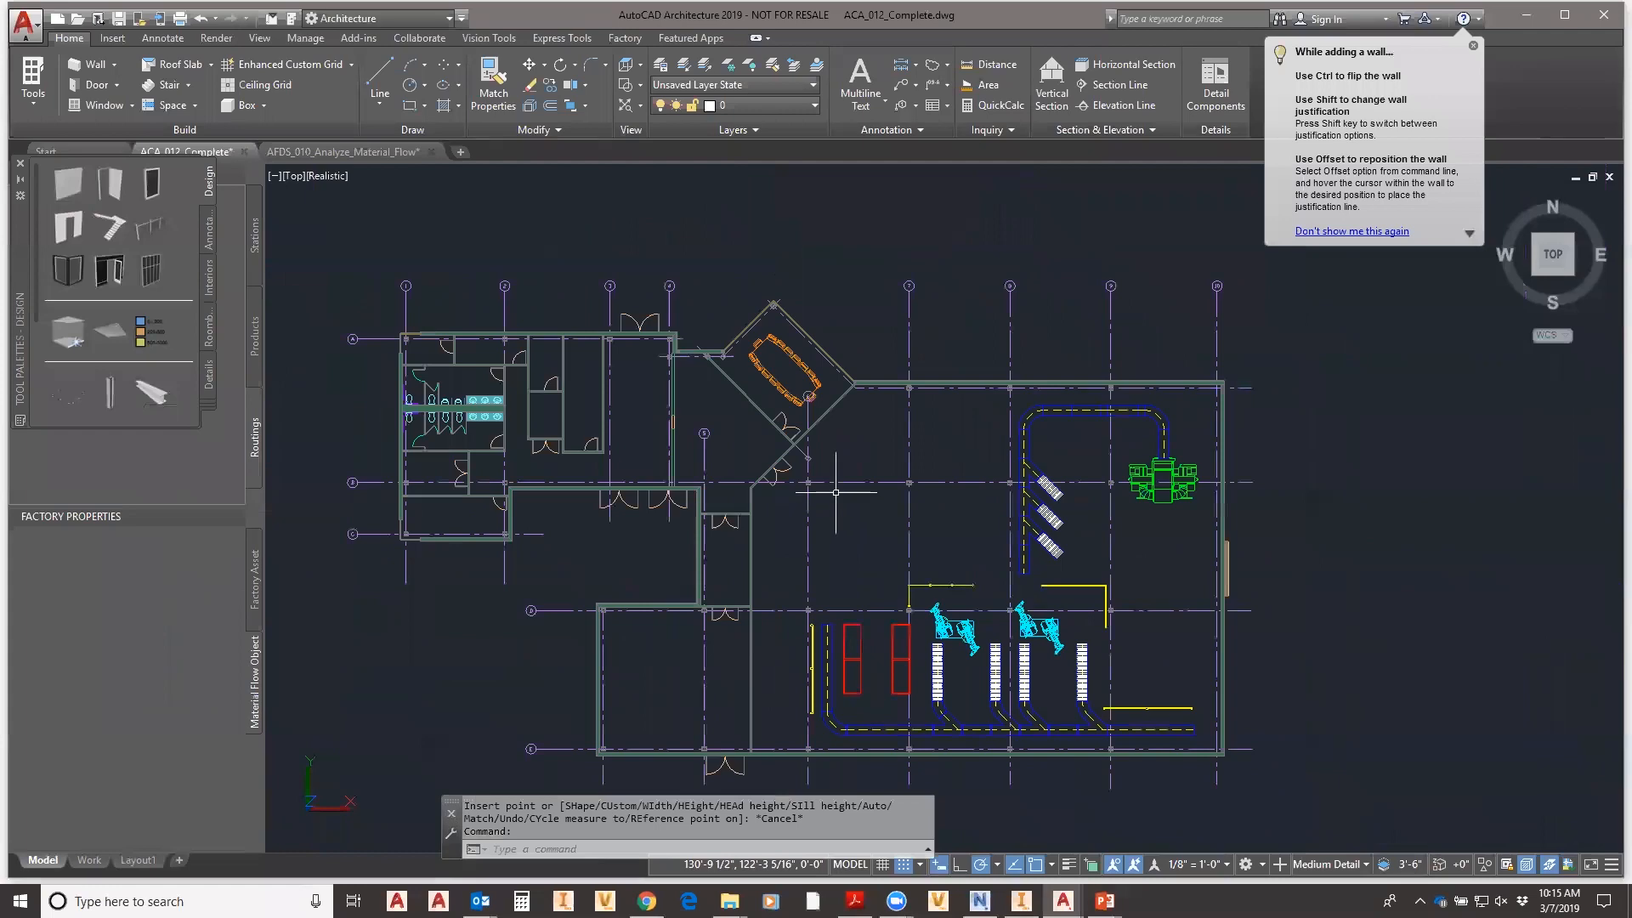
{"action": "middle_click_drag", "start_coordinate": [842, 515], "coordinate": [748, 843], "text": "shift"}
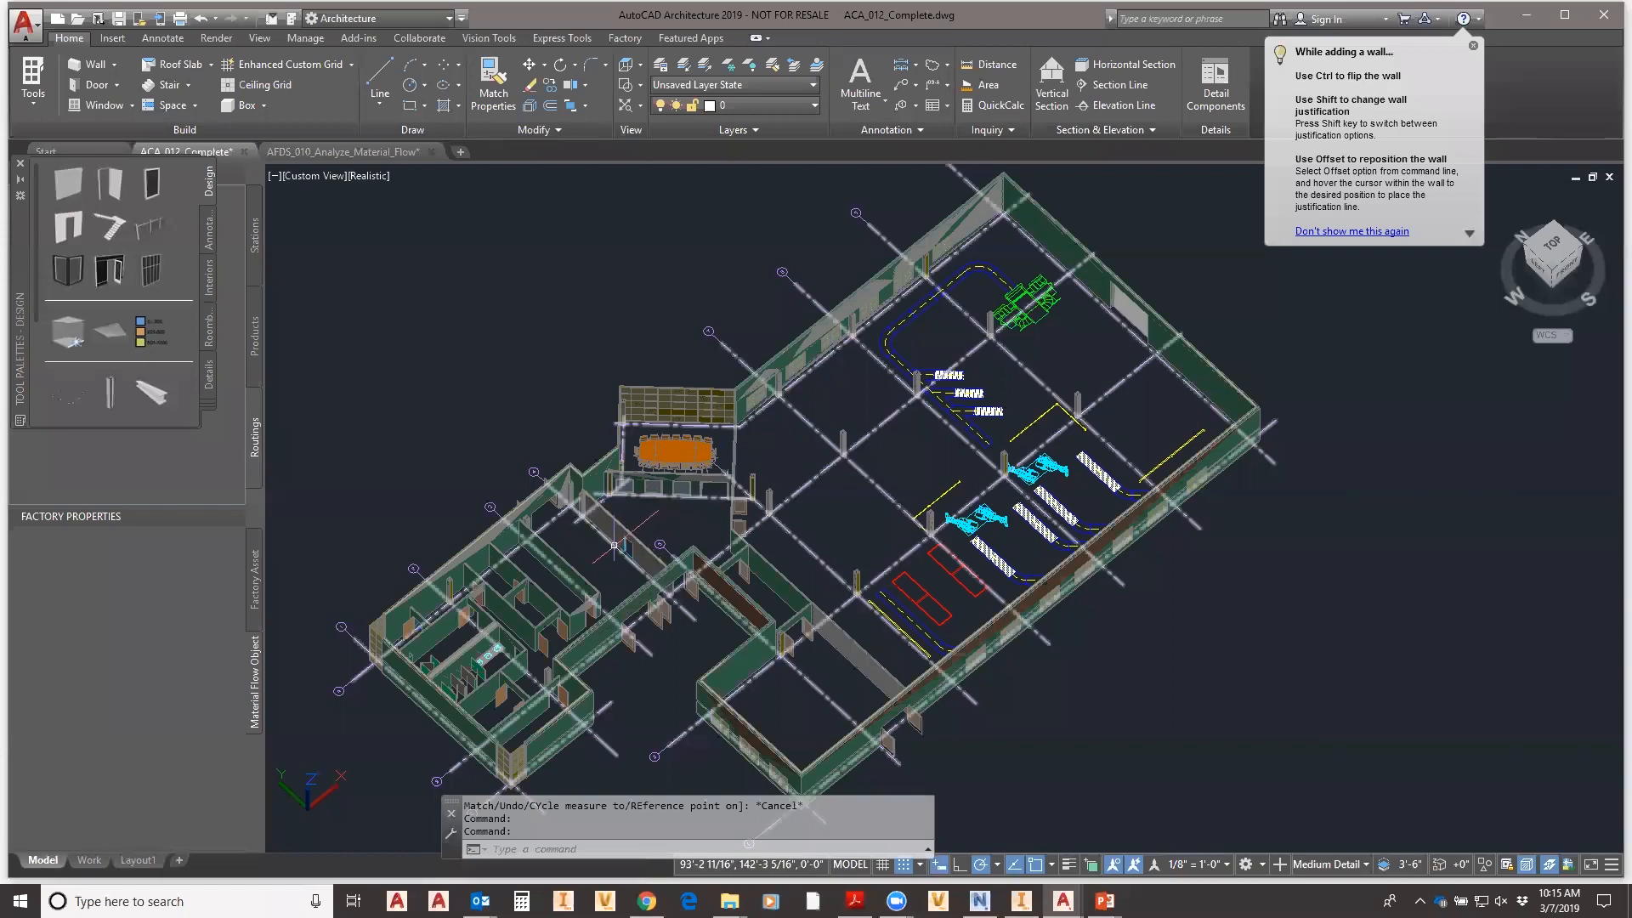
{"action": "left_click", "coordinate": [1552, 252]}
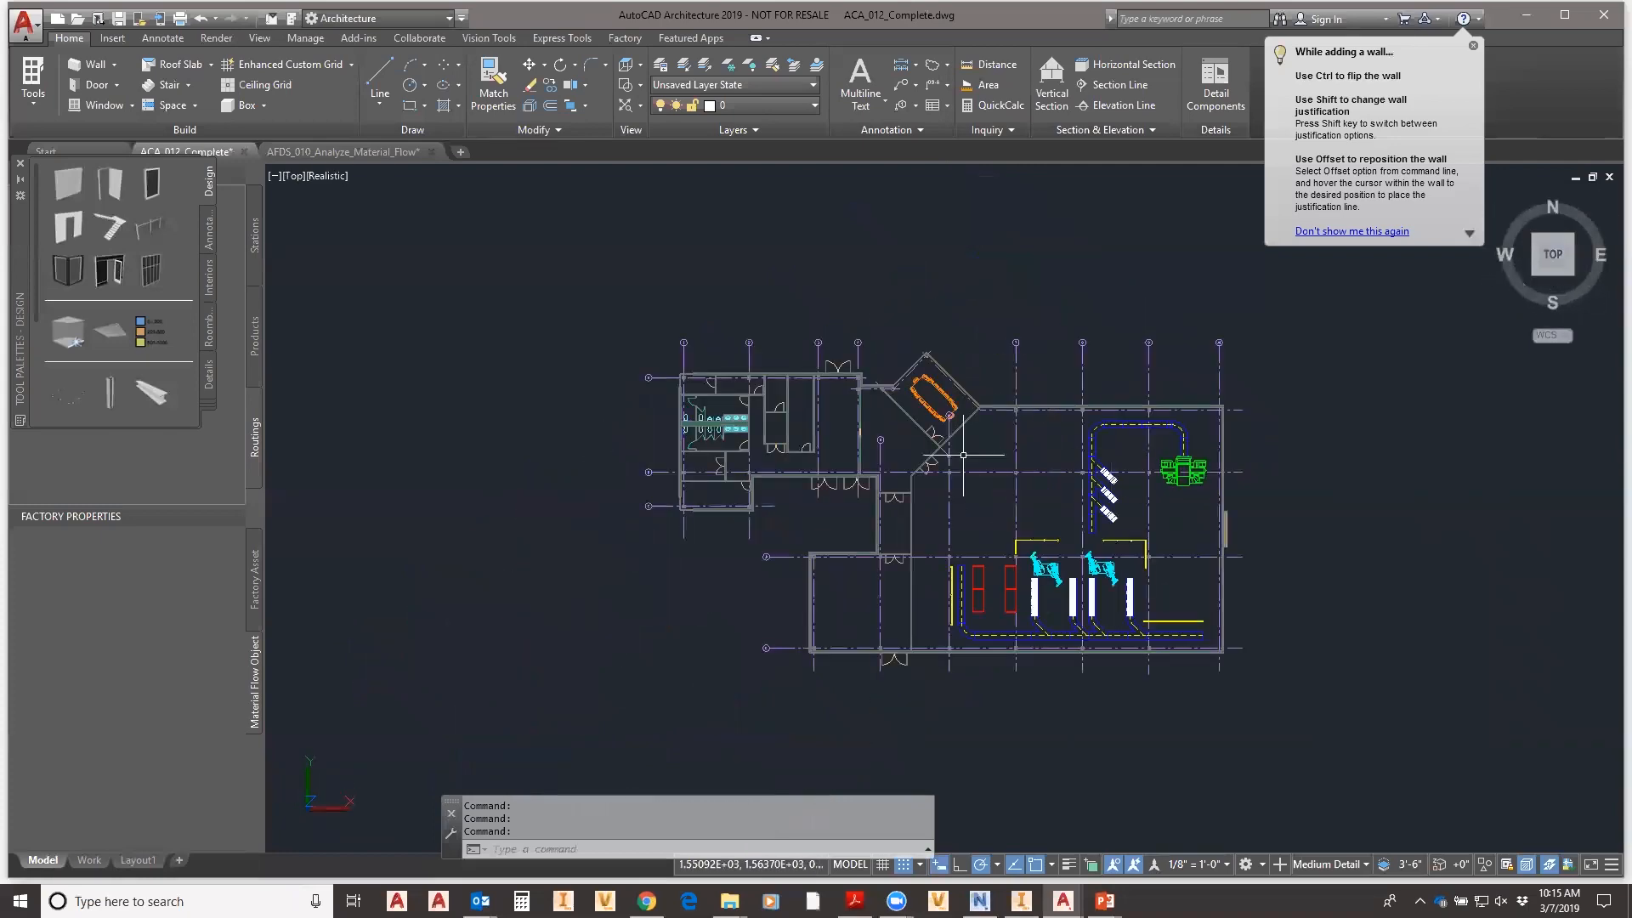
{"action": "scroll", "coordinate": [996, 513], "scroll_direction": "up", "scroll_amount": 3}
{"action": "middle_click_drag", "start_coordinate": [987, 519], "coordinate": [956, 501]}
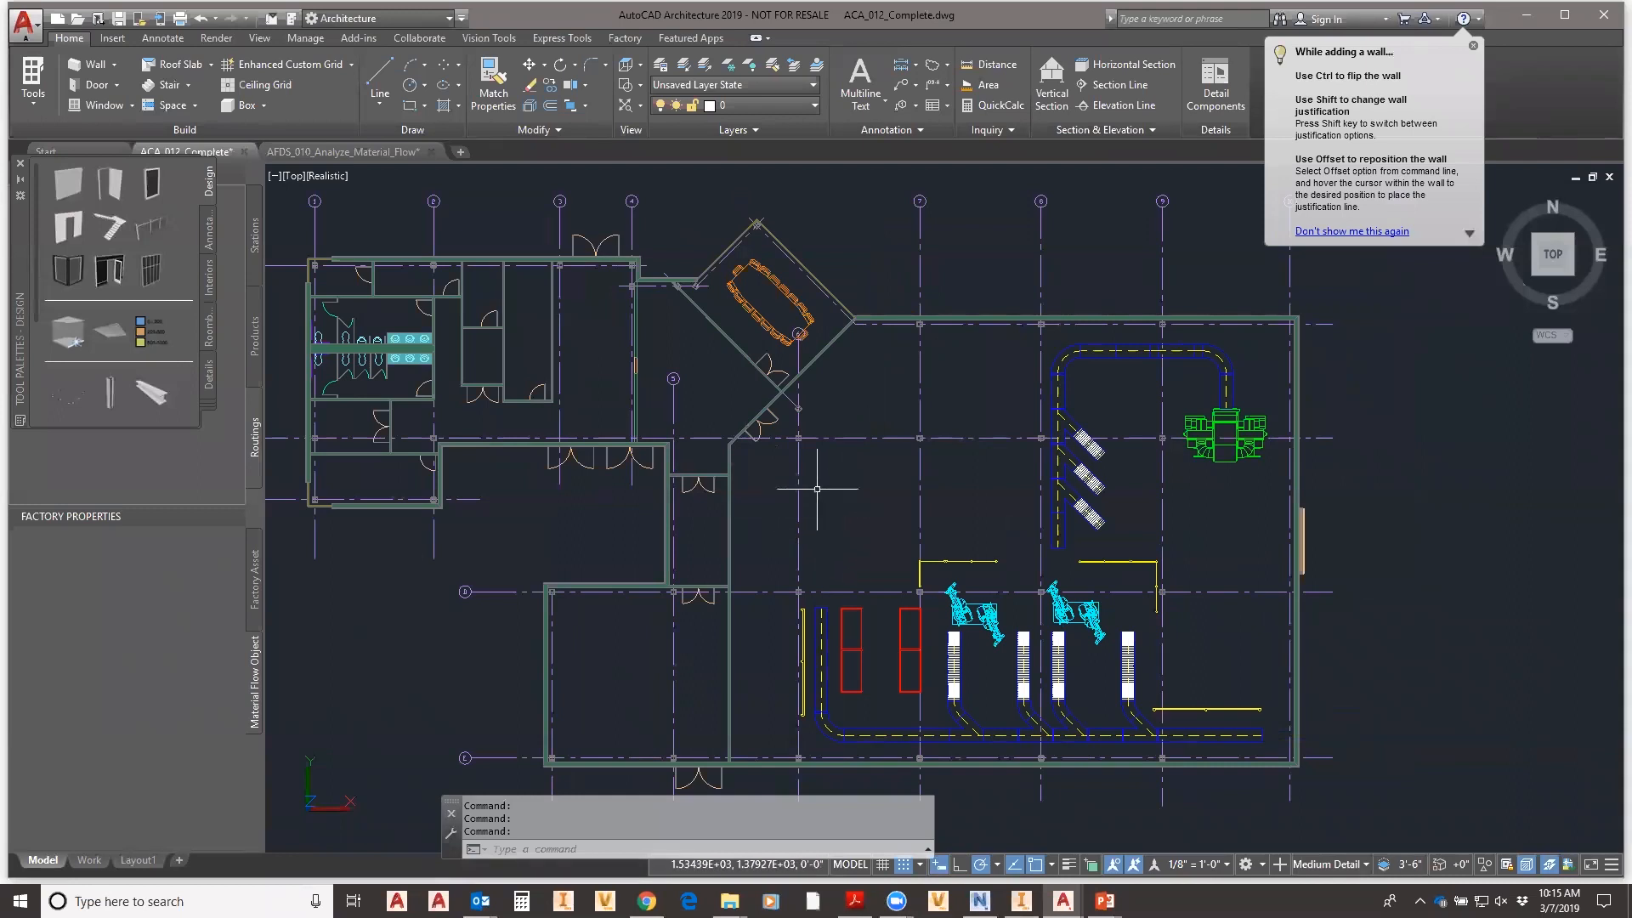
- Tilt the building again in 3D, then go back to top view and re-centre the floor plan
{"action": "middle_click_drag", "start_coordinate": [917, 503], "coordinate": [789, 503], "text": "shift"}
{"action": "middle_click_drag", "start_coordinate": [1114, 478], "coordinate": [1114, 450], "text": "shift"}
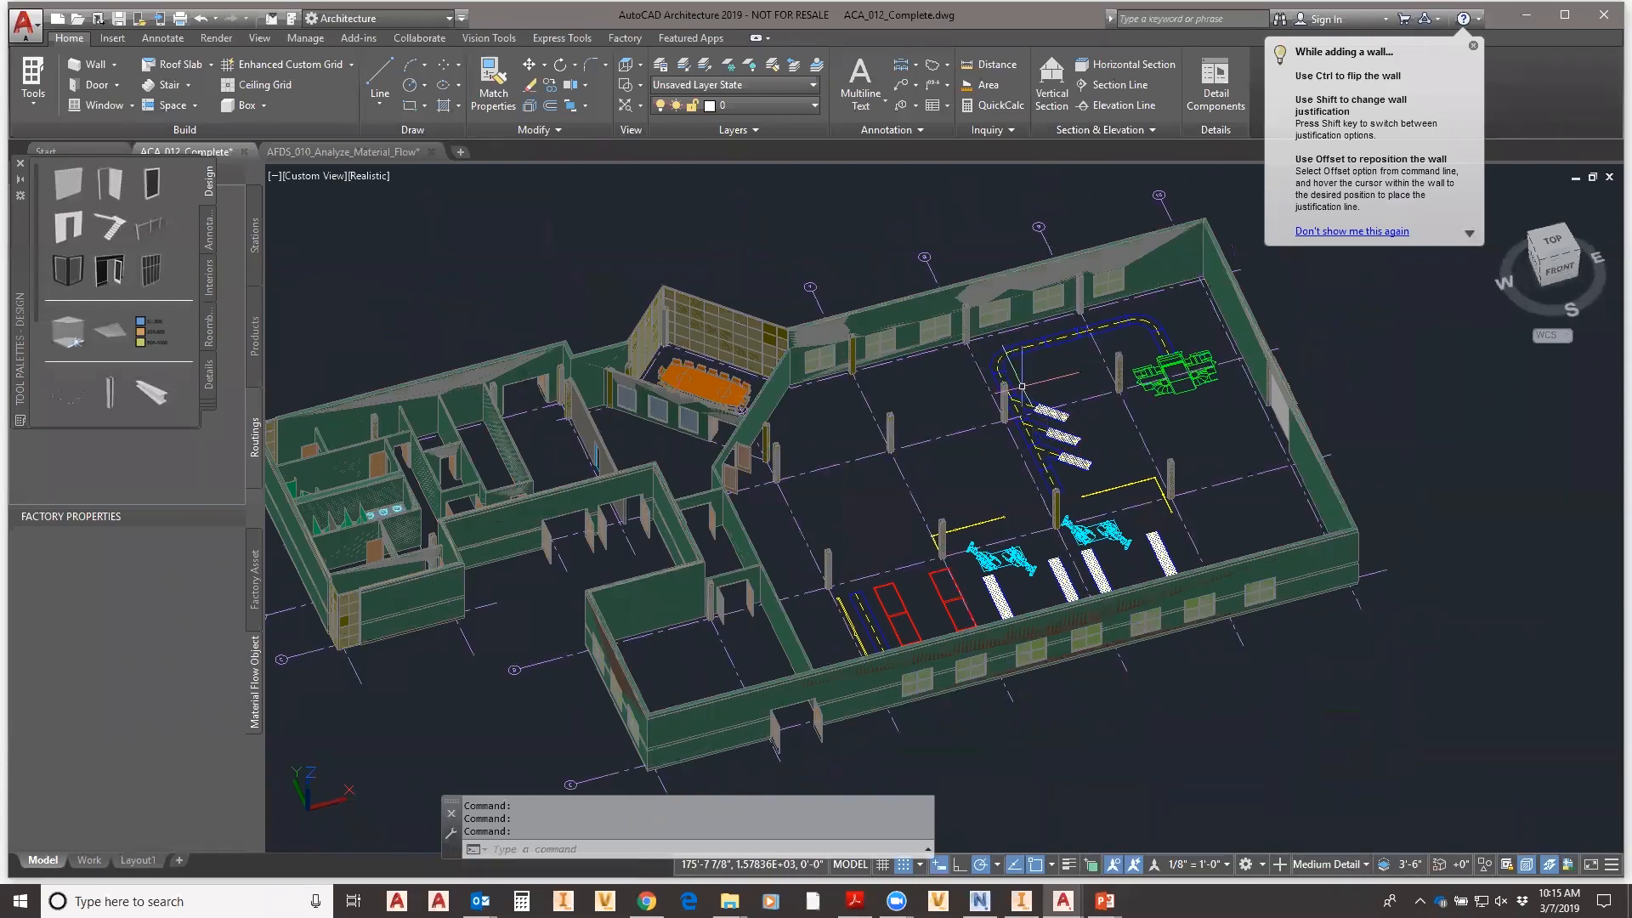
{"action": "left_click", "coordinate": [1557, 249]}
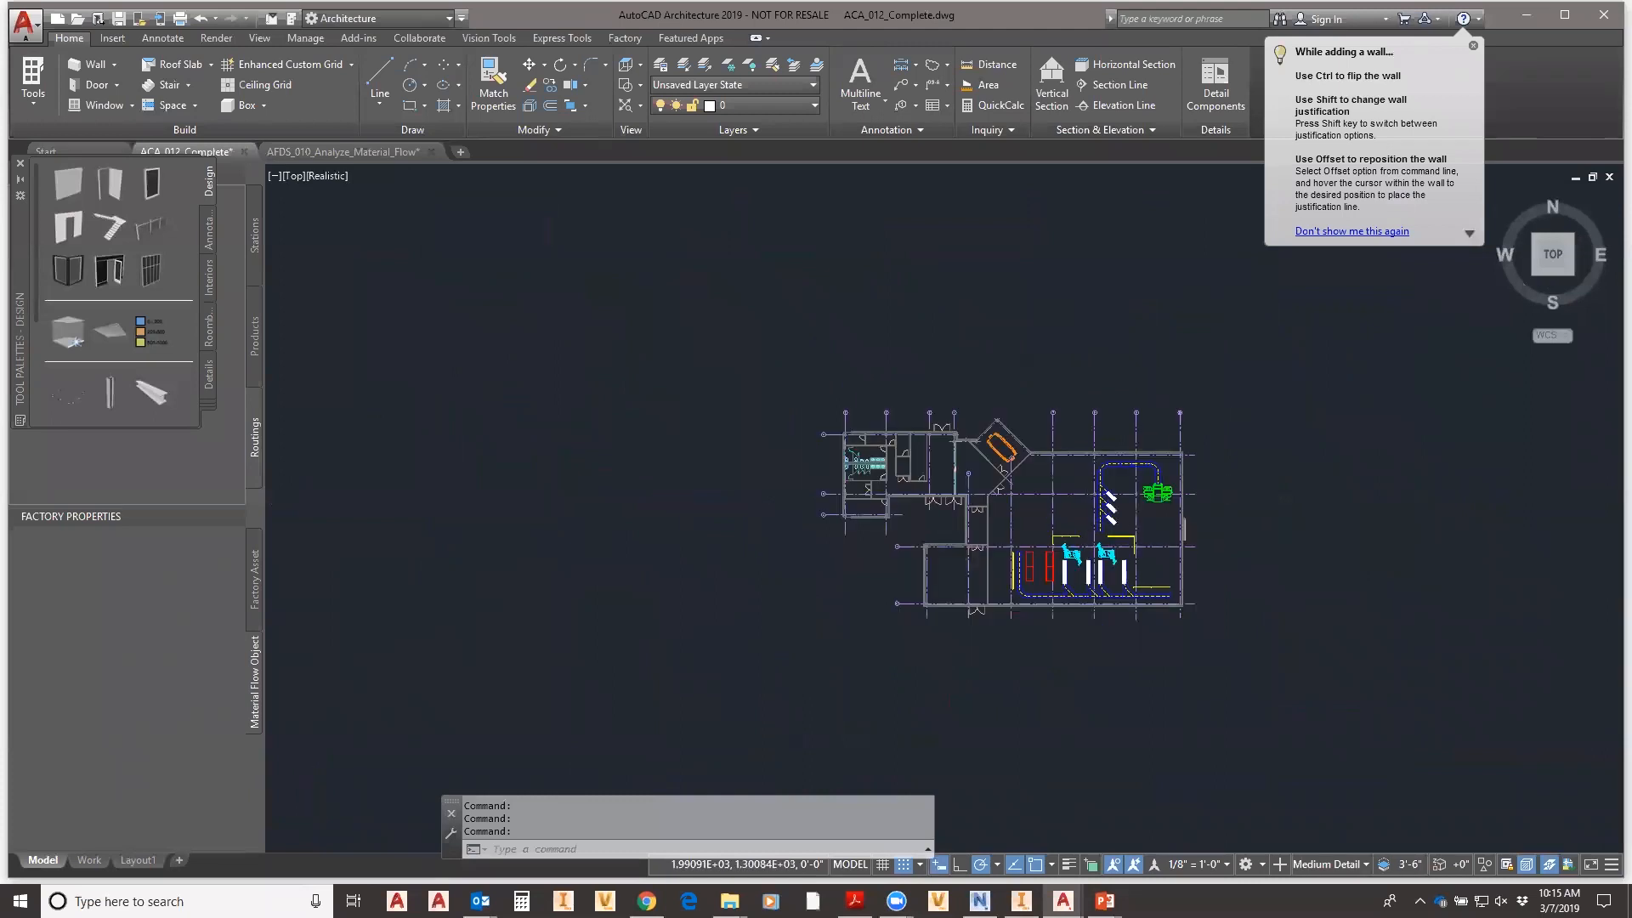
{"action": "scroll", "coordinate": [1089, 520], "scroll_direction": "up", "scroll_amount": 4}
{"action": "mouse_move", "coordinate": [1111, 526]}
{"action": "middle_mouse_down"}
{"action": "mouse_move", "coordinate": [959, 520]}
{"action": "mouse_move", "coordinate": [951, 497]}
{"action": "middle_mouse_up"}
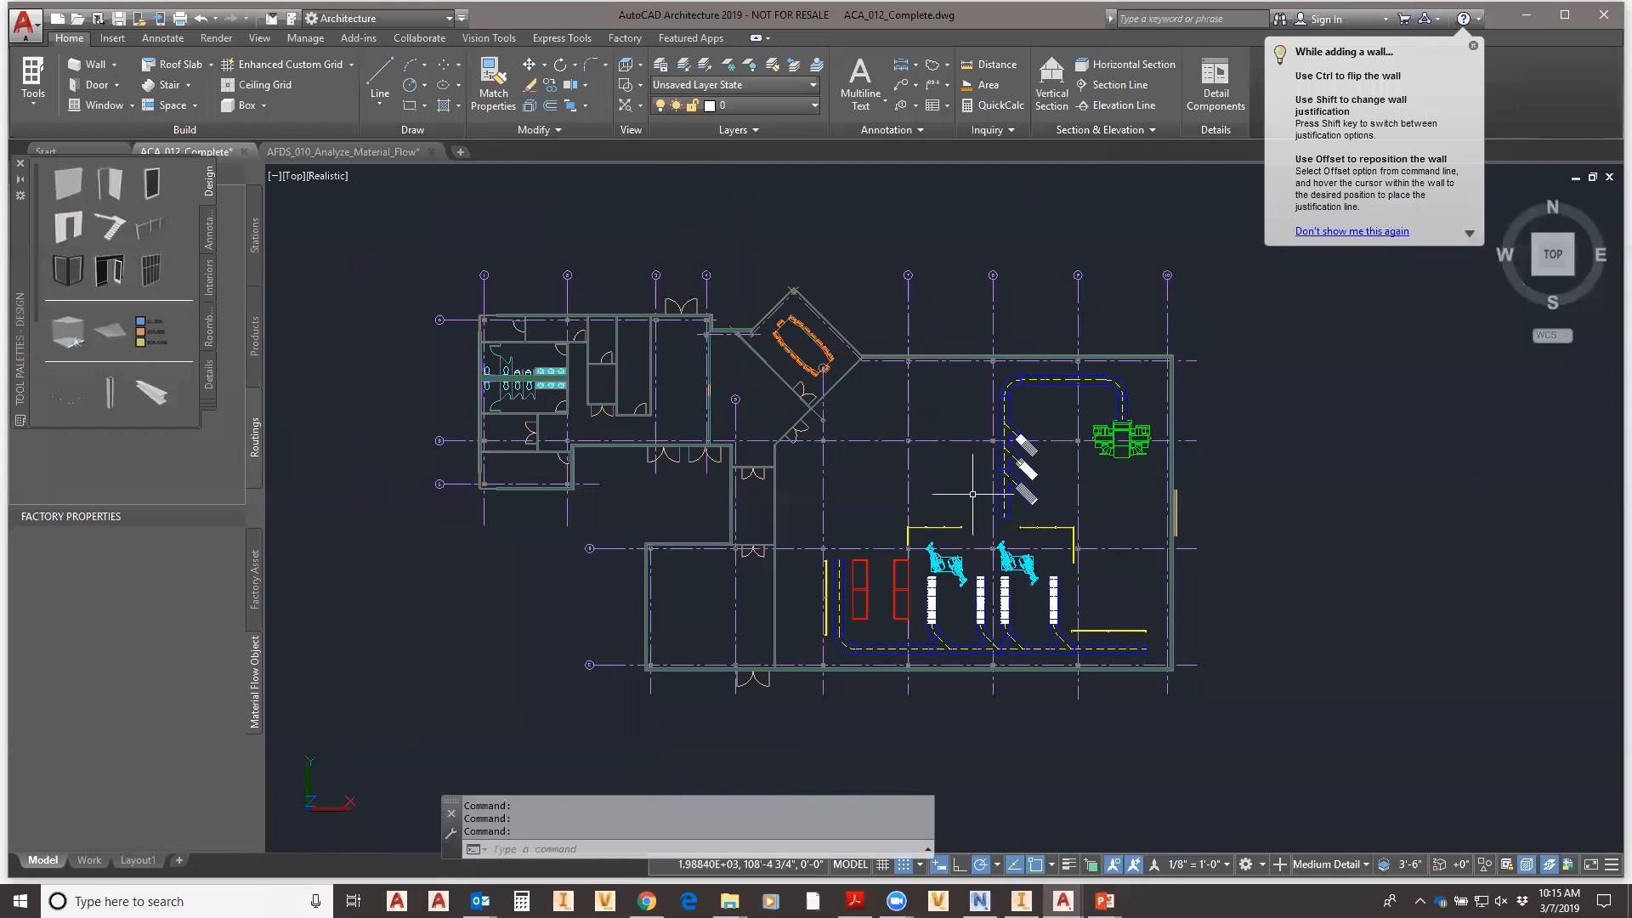
- Close the Tool Palettes, Material Flow Browser and Factory Properties panels
{"action": "left_click", "coordinate": [18, 165]}
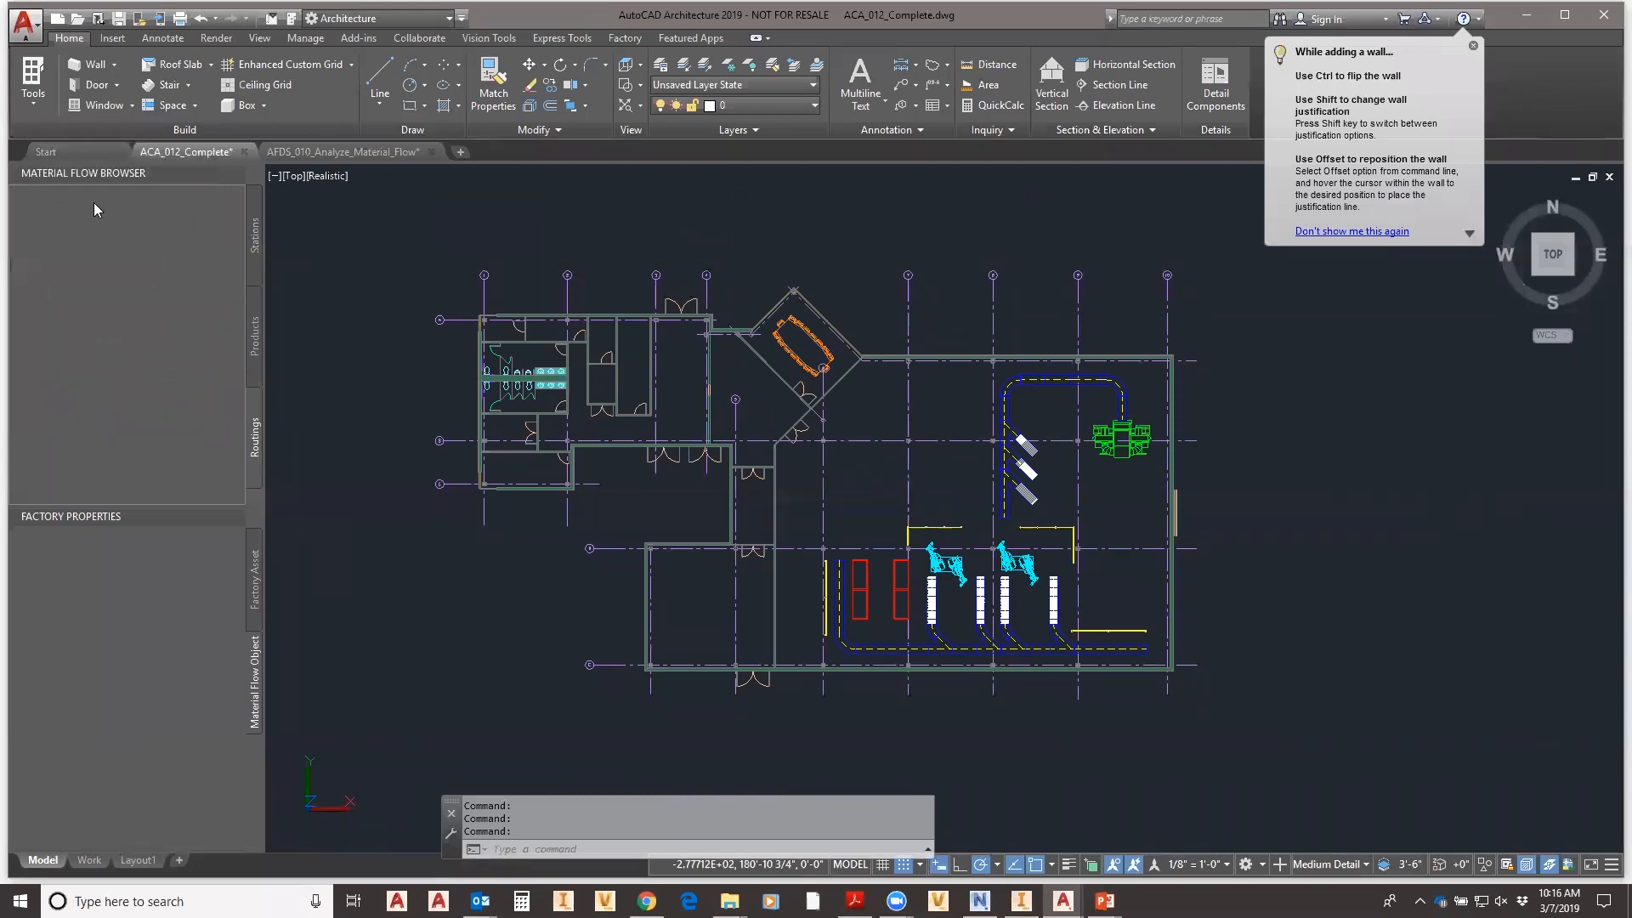
{"action": "left_click", "coordinate": [236, 174]}
{"action": "left_click", "coordinate": [236, 174]}
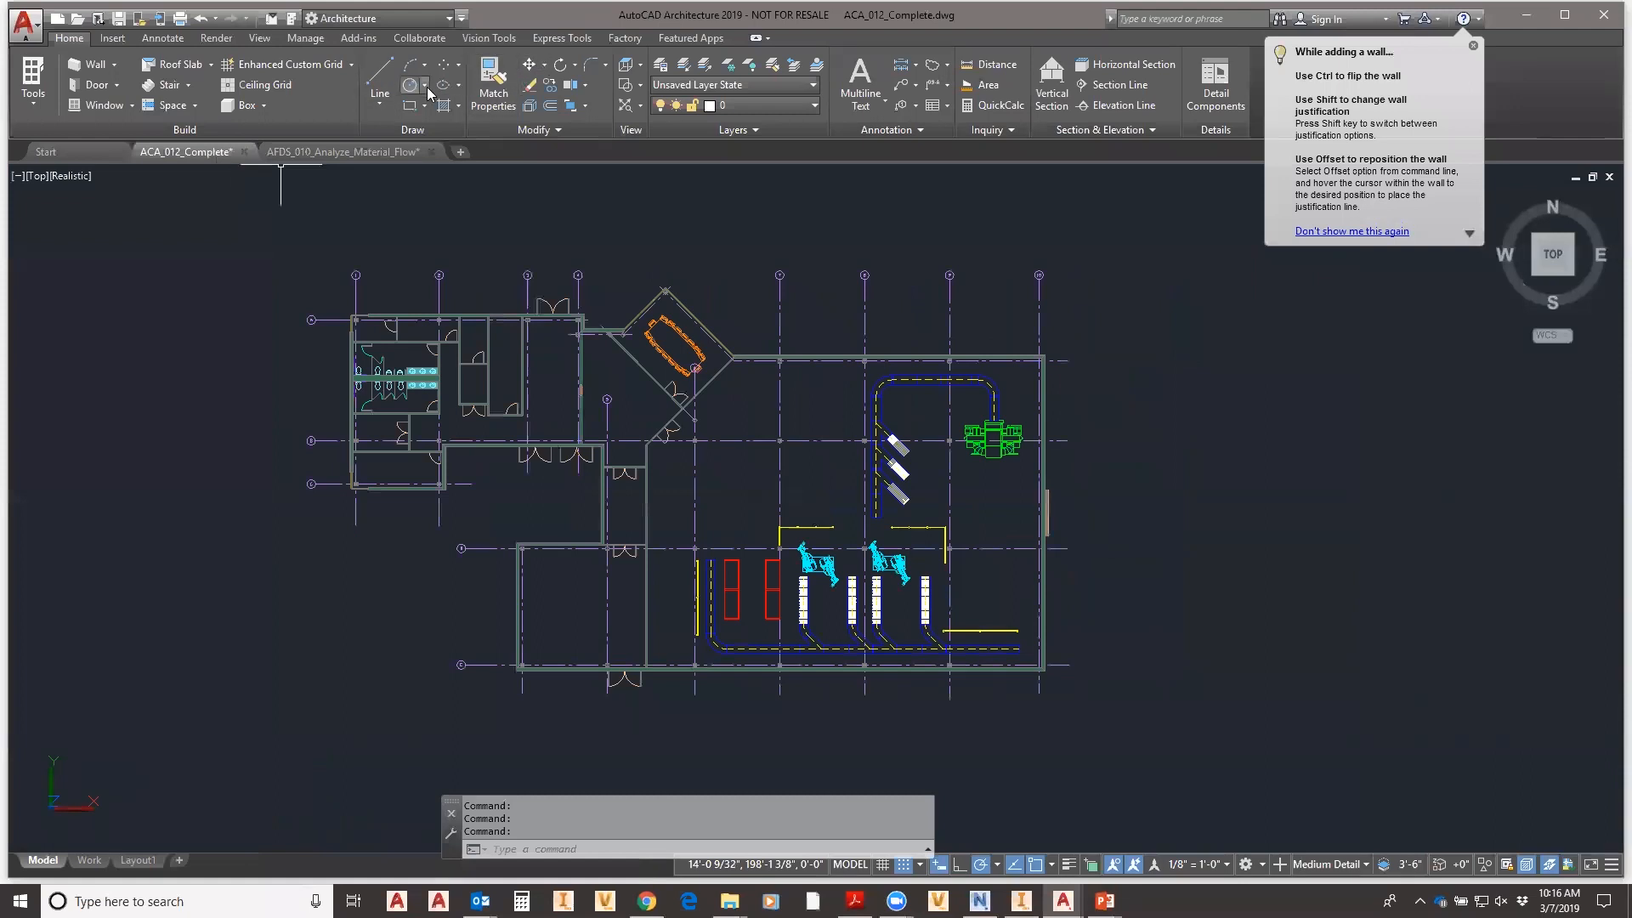
- Open the Factory Asset Browser, dismiss the tip balloon, and clear the existing search text
{"action": "left_click", "coordinate": [625, 39]}
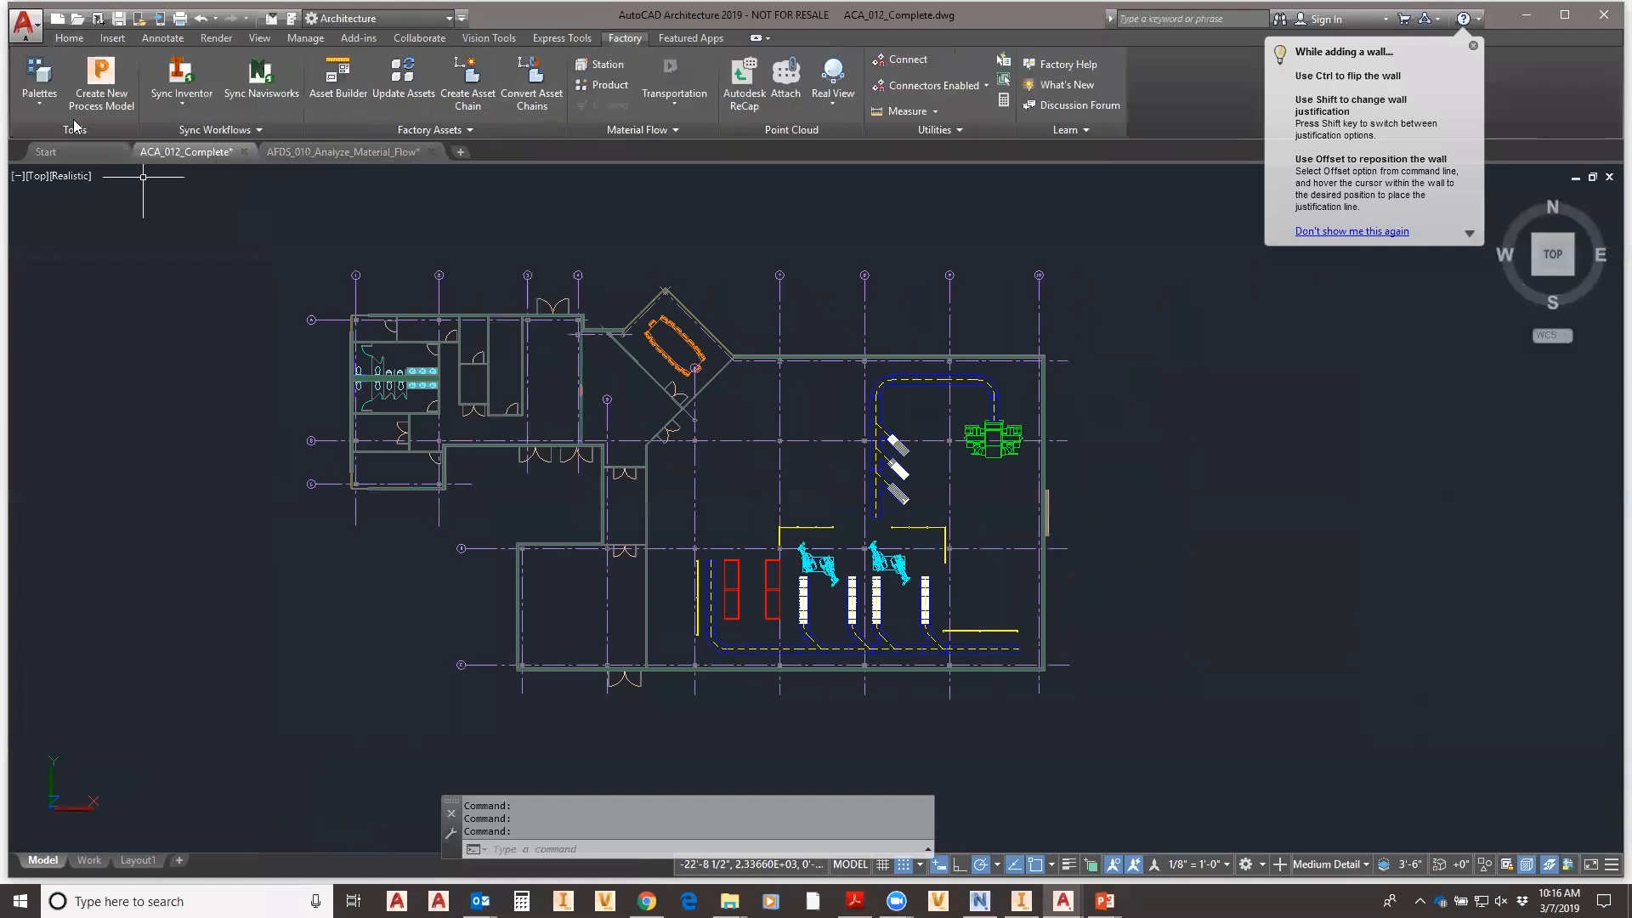
{"action": "left_click", "coordinate": [44, 108]}
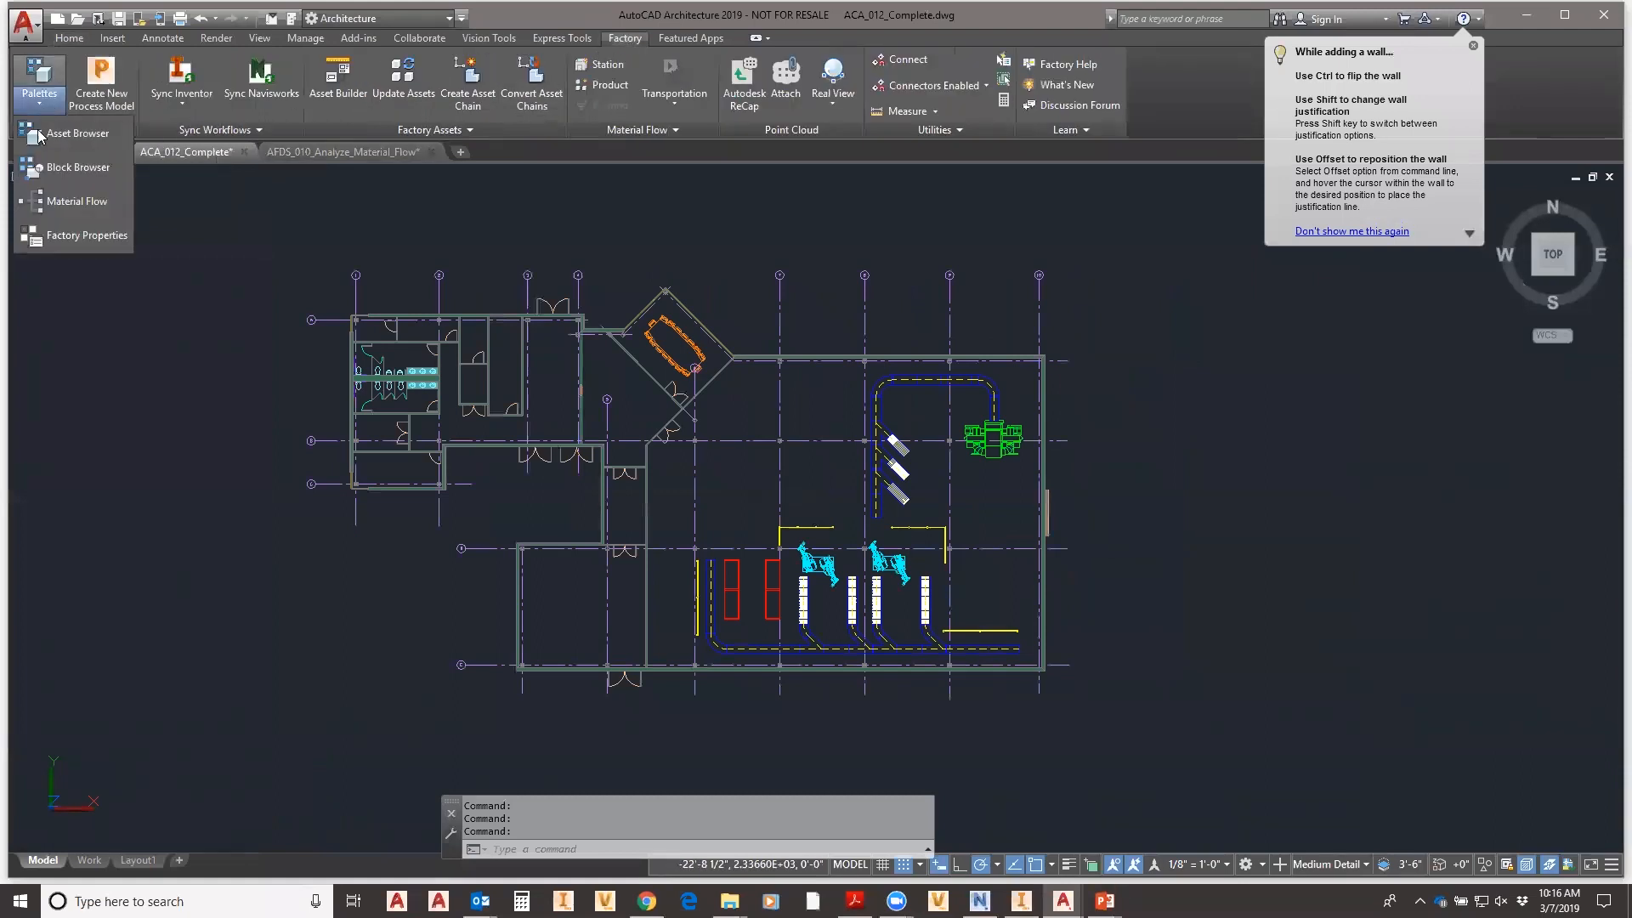
{"action": "left_click", "coordinate": [72, 134]}
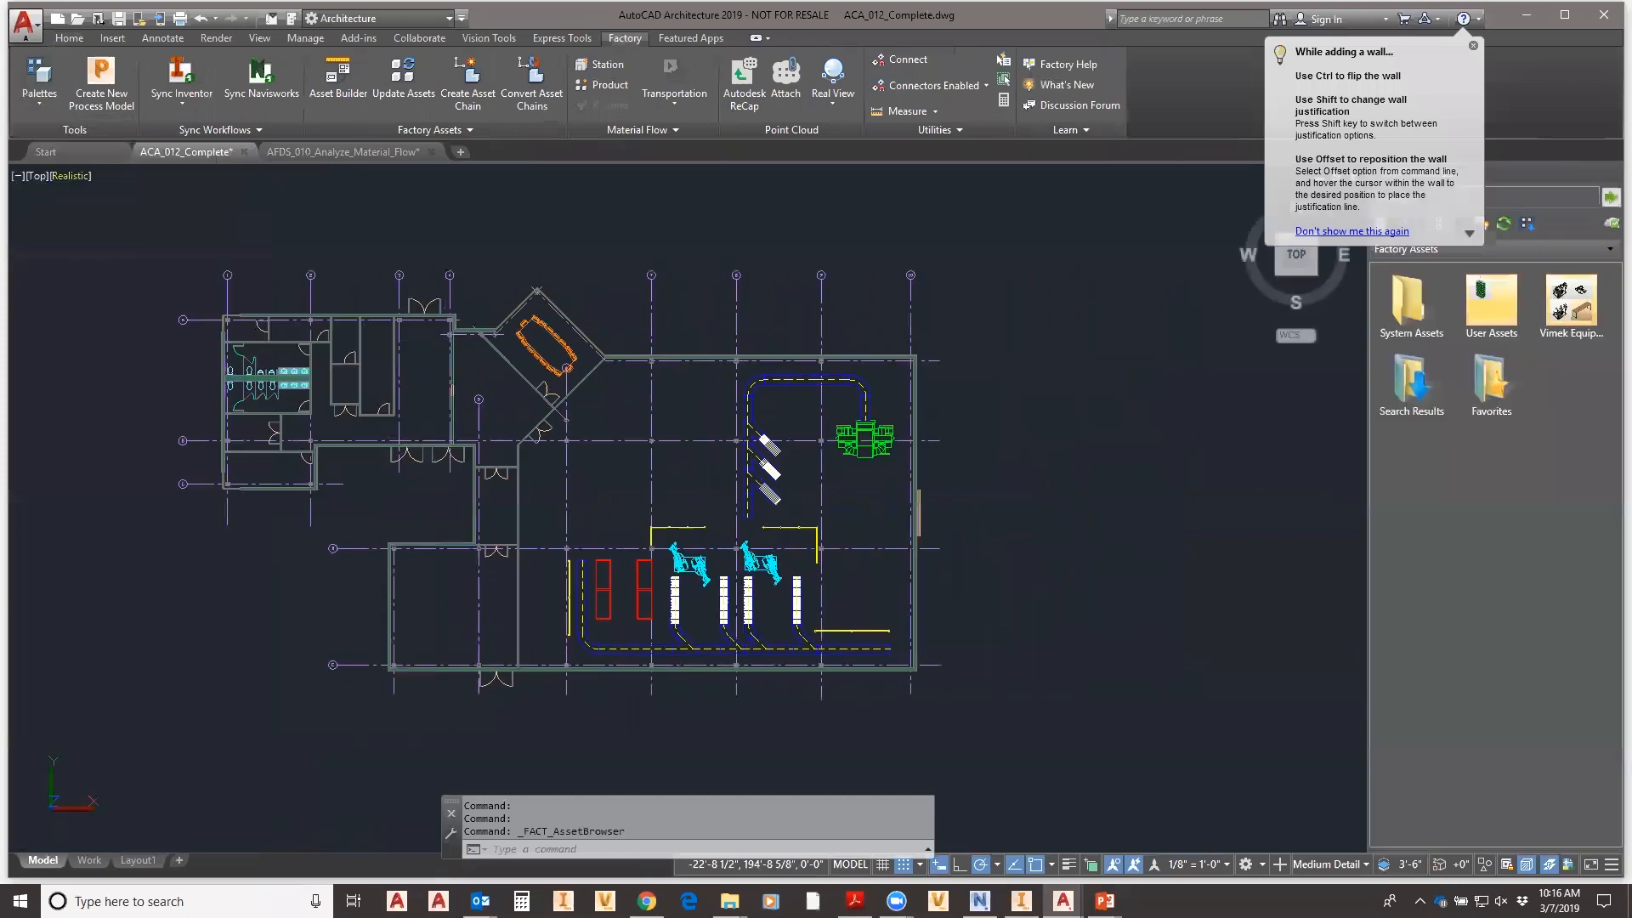
{"action": "left_click", "coordinate": [1475, 47]}
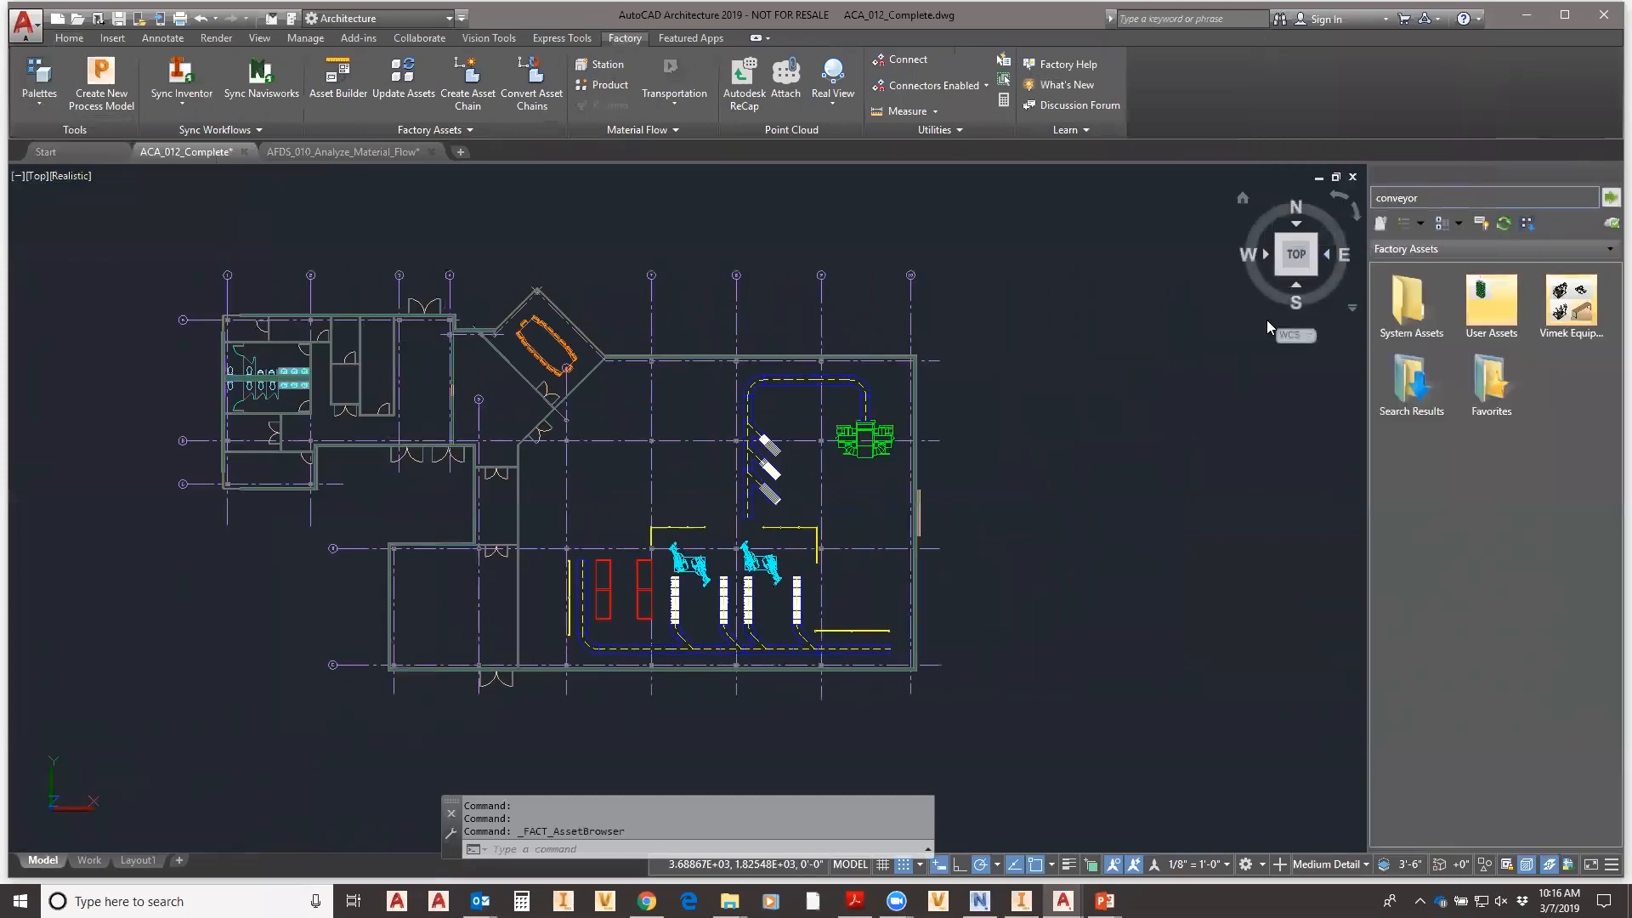
{"action": "scroll", "coordinate": [604, 481], "scroll_direction": "up", "scroll_amount": 4}
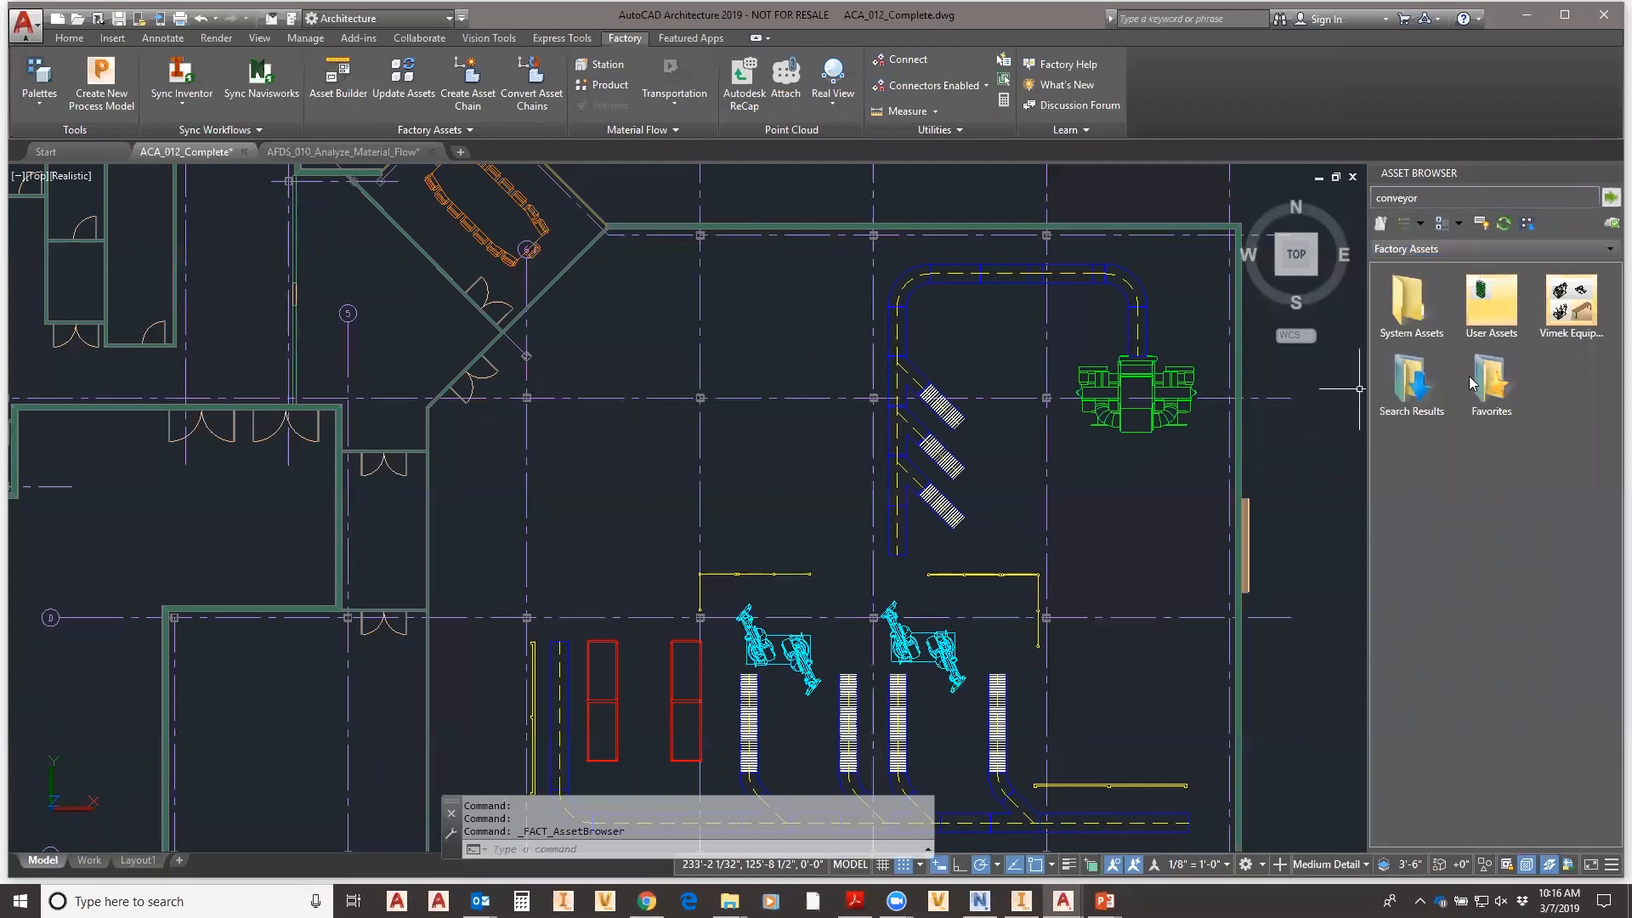
{"action": "left_click_drag", "start_coordinate": [1464, 198], "coordinate": [1387, 198]}
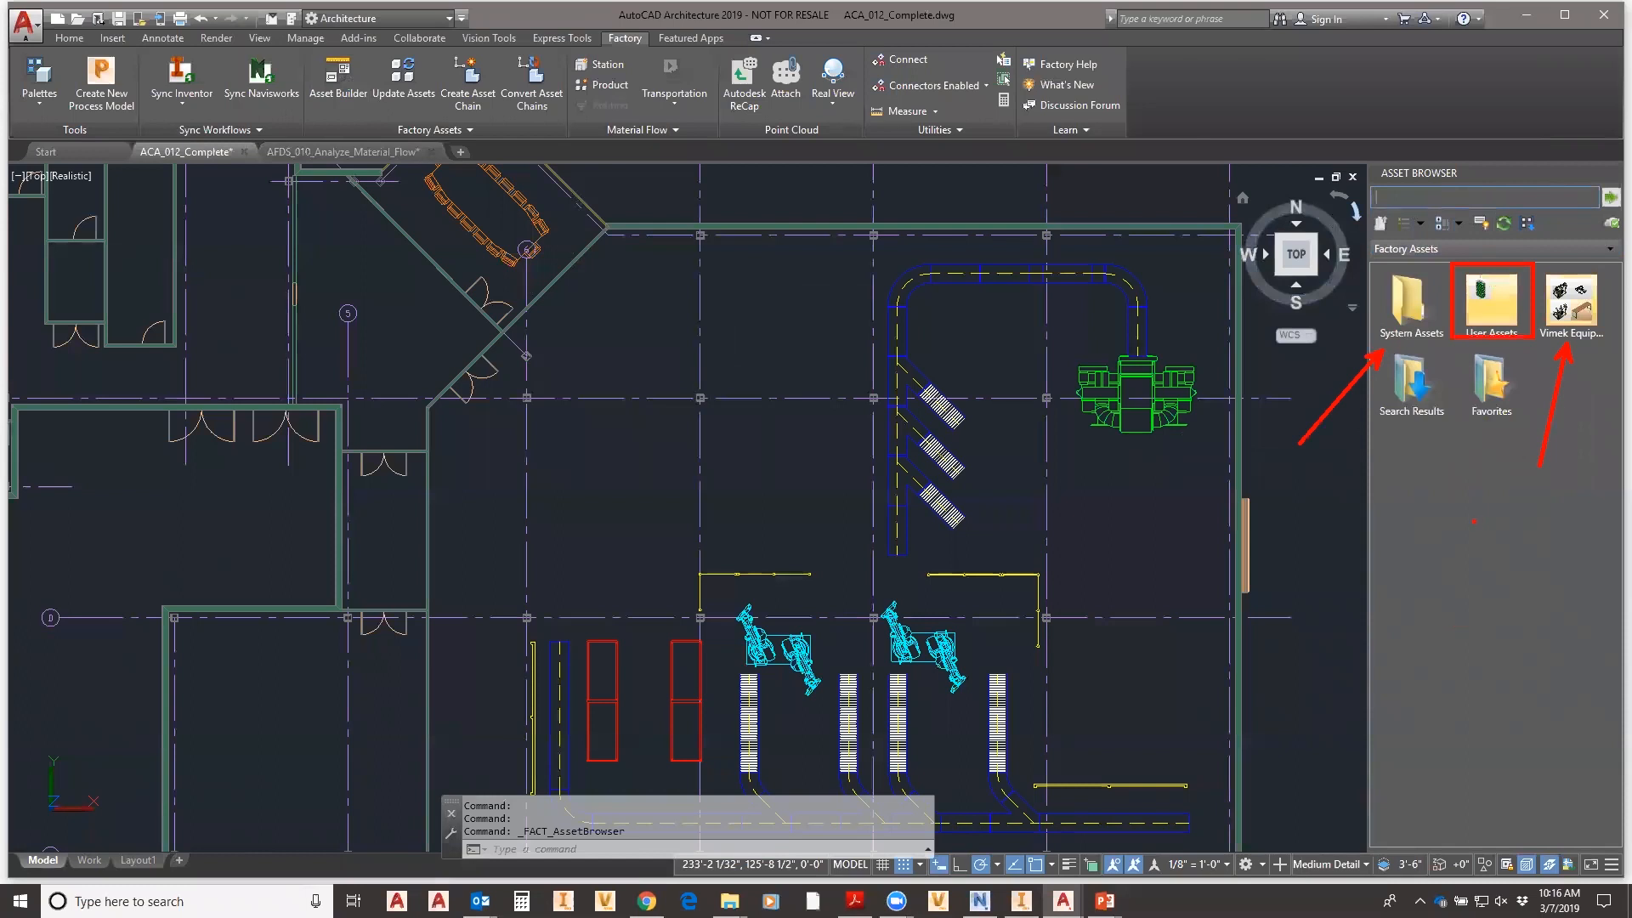
{"action": "left_click", "coordinate": [1422, 199]}
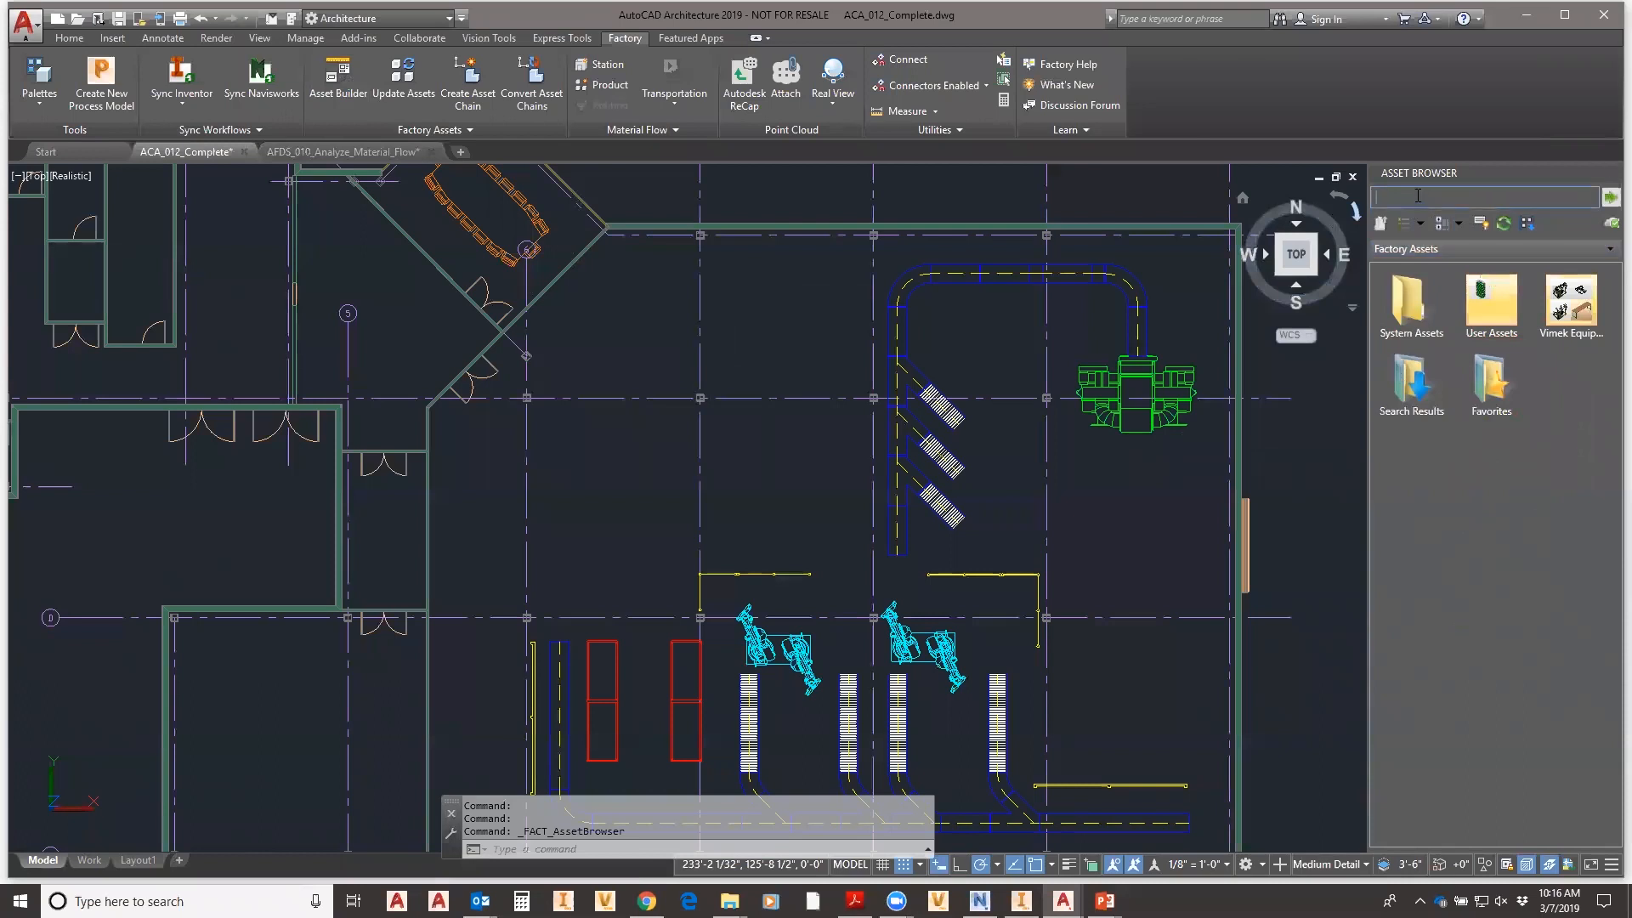
- Search assets for 'conveyor' and browse the Straight Belt, Straight Chain and Straight Roller results
{"action": "type", "text": "conve"}
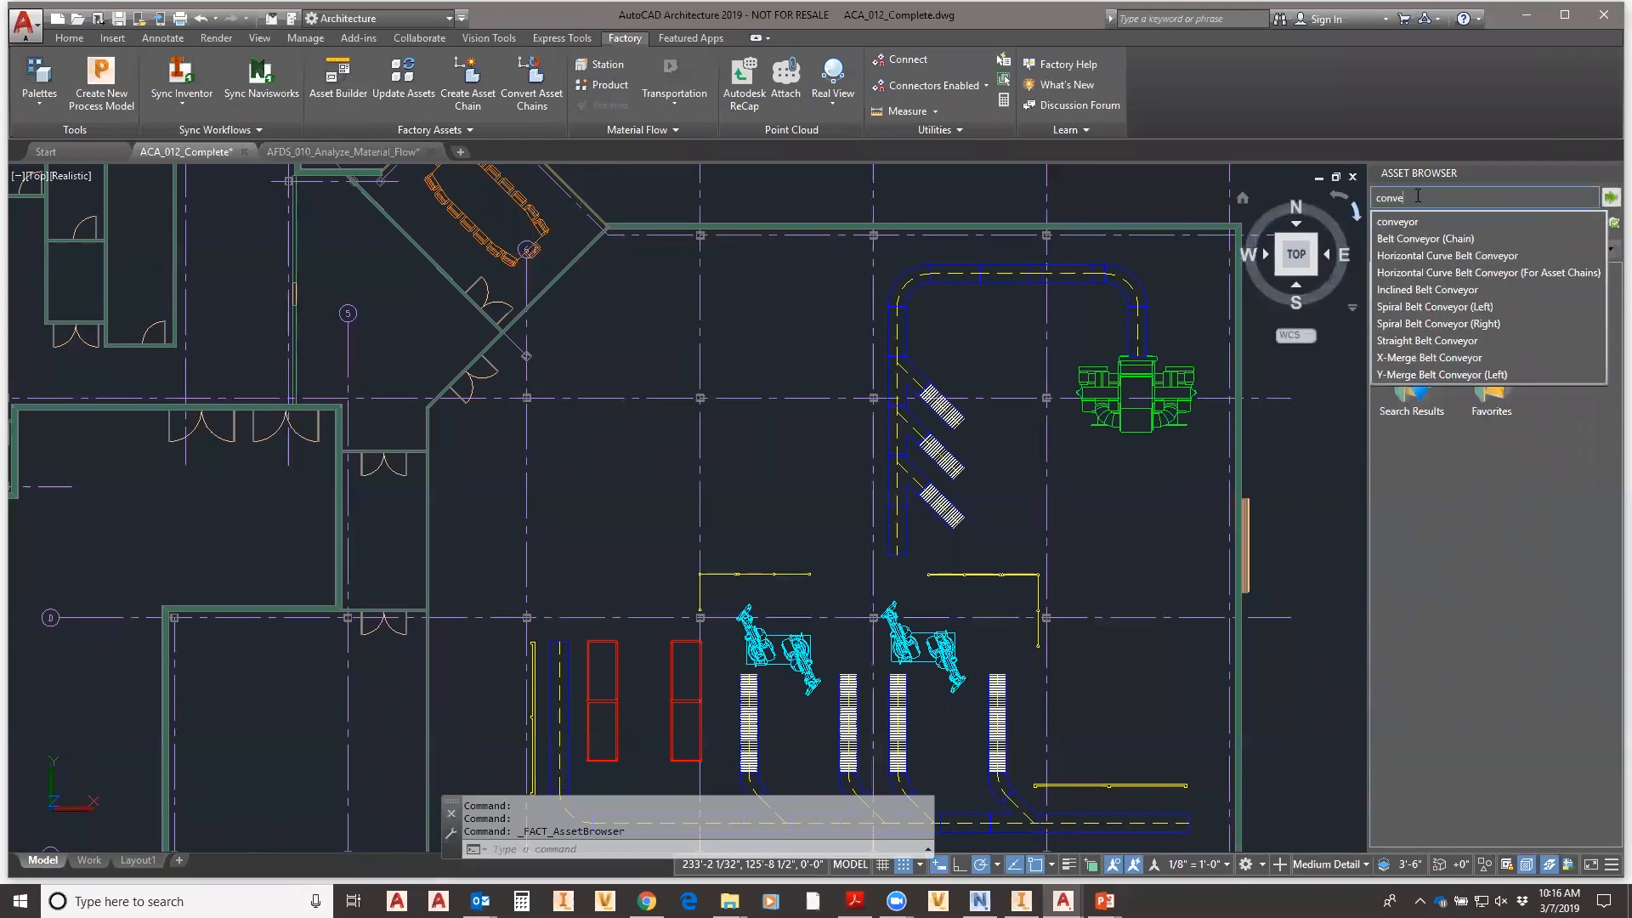
{"action": "type", "text": "yor"}
{"action": "key", "text": "Return"}
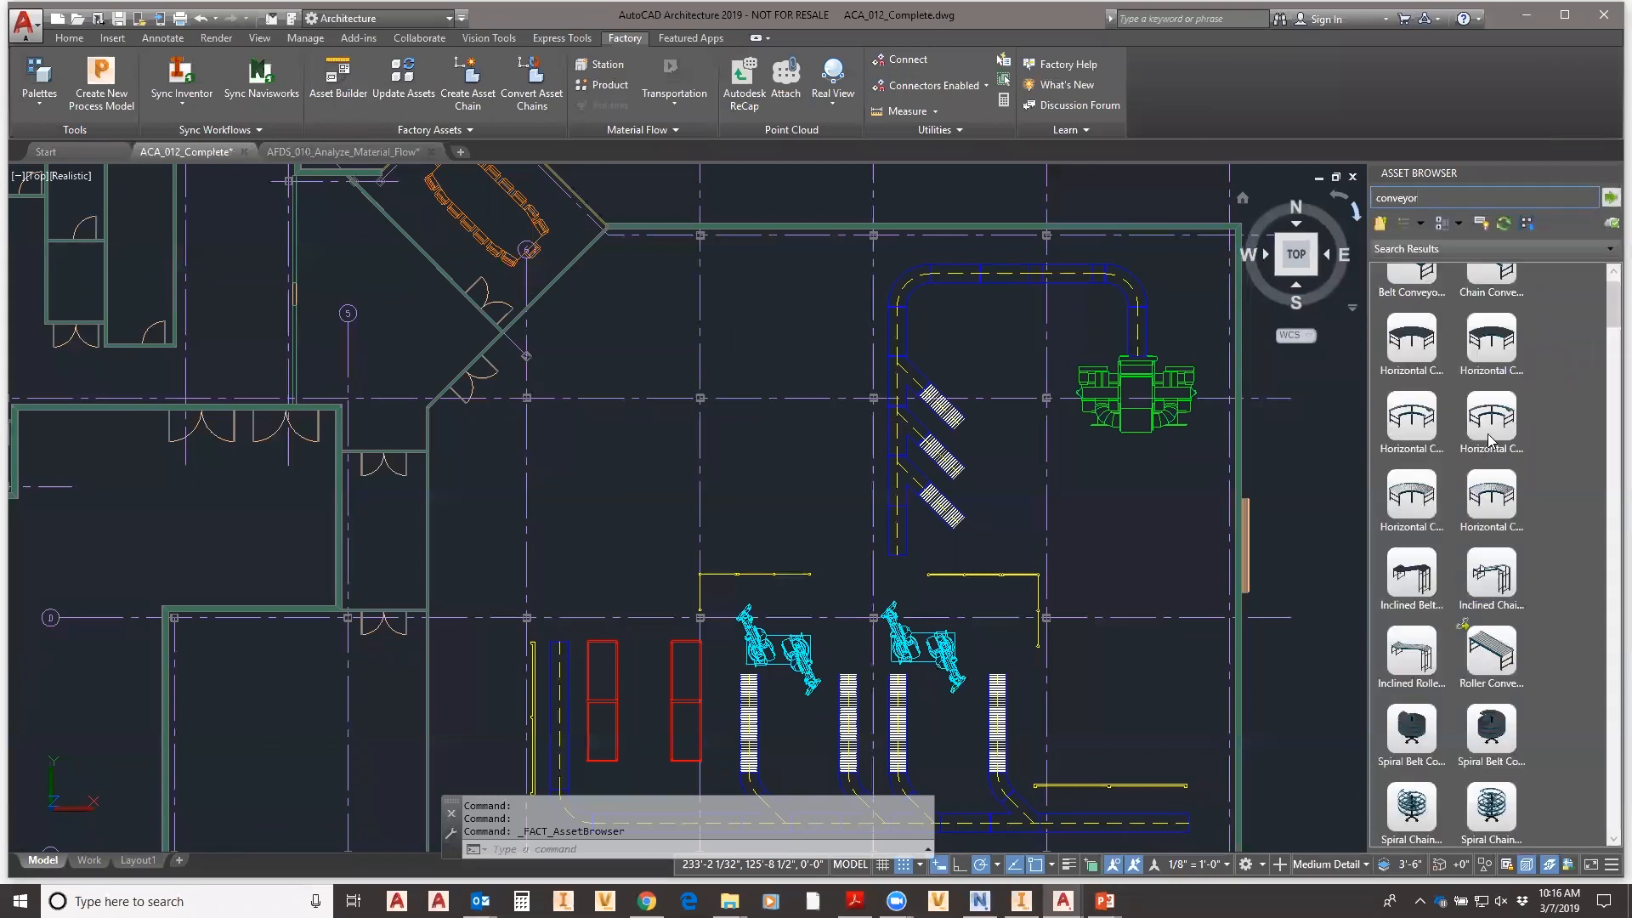
{"action": "left_click_drag", "start_coordinate": [1604, 319], "coordinate": [1609, 289]}
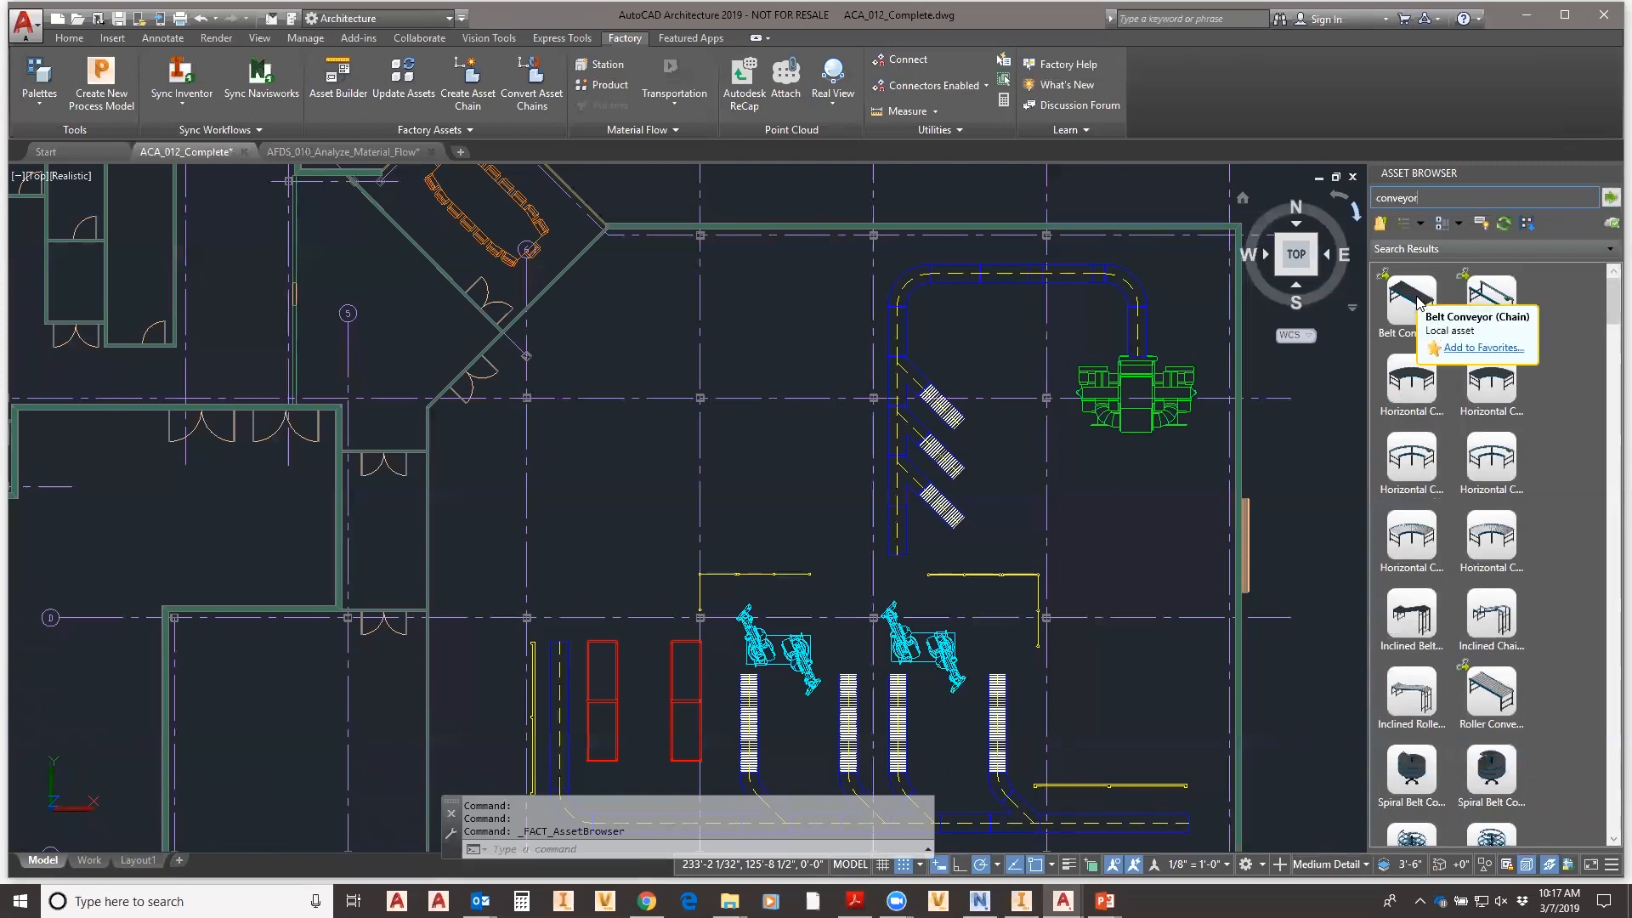
{"action": "left_click_drag", "start_coordinate": [1606, 302], "coordinate": [1606, 290]}
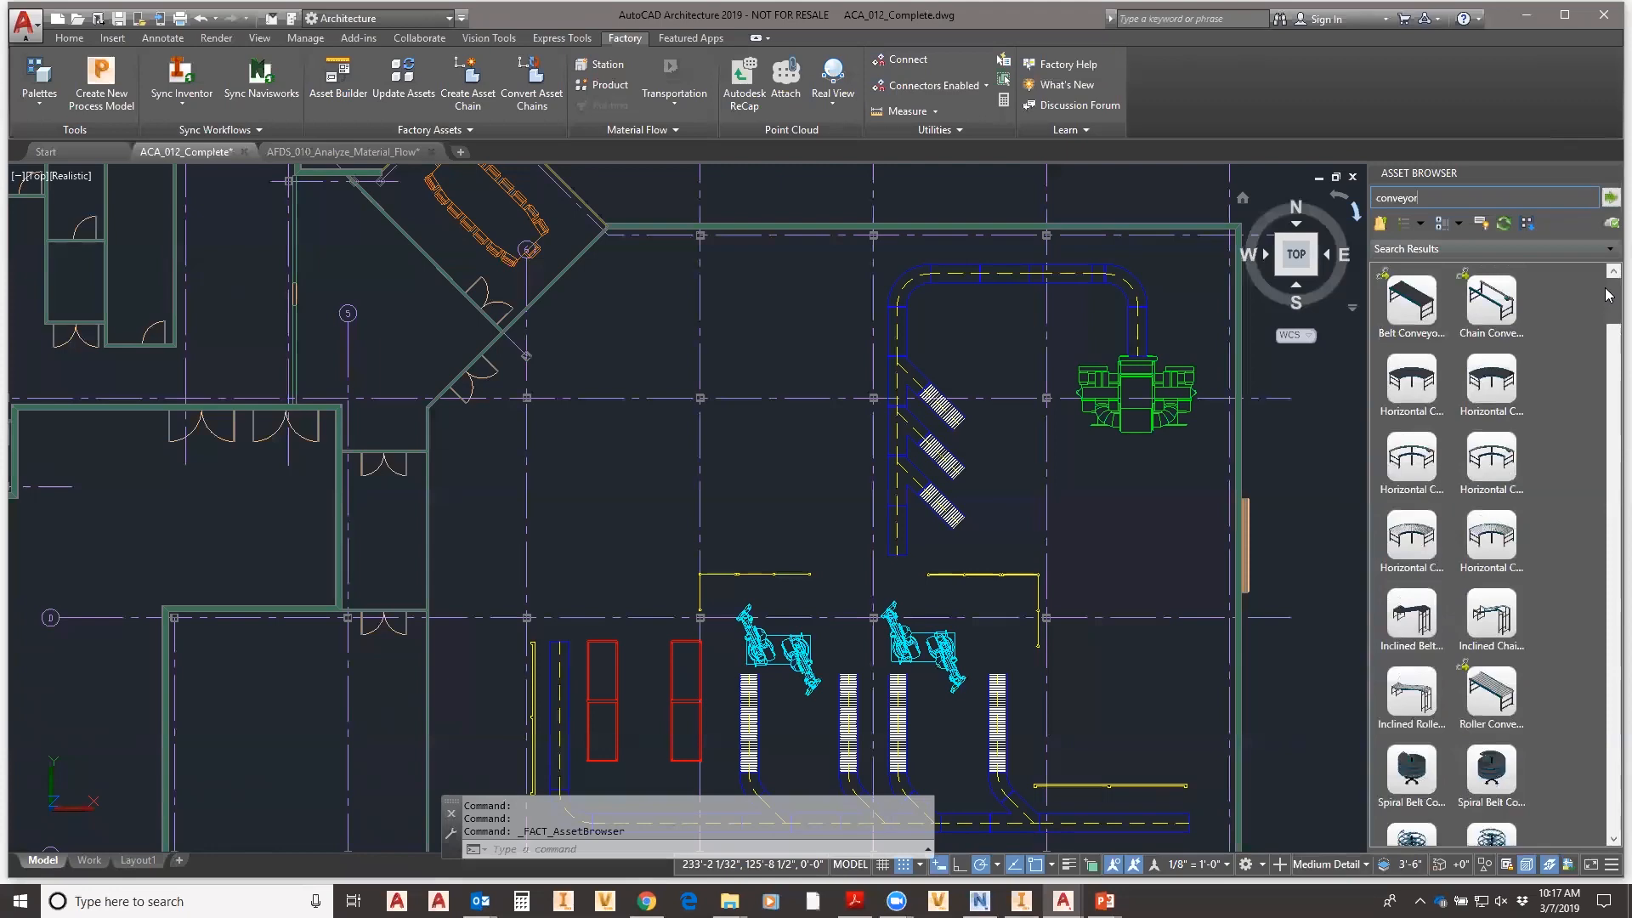
{"action": "scroll", "coordinate": [1496, 553], "scroll_direction": "down", "scroll_amount": 10}
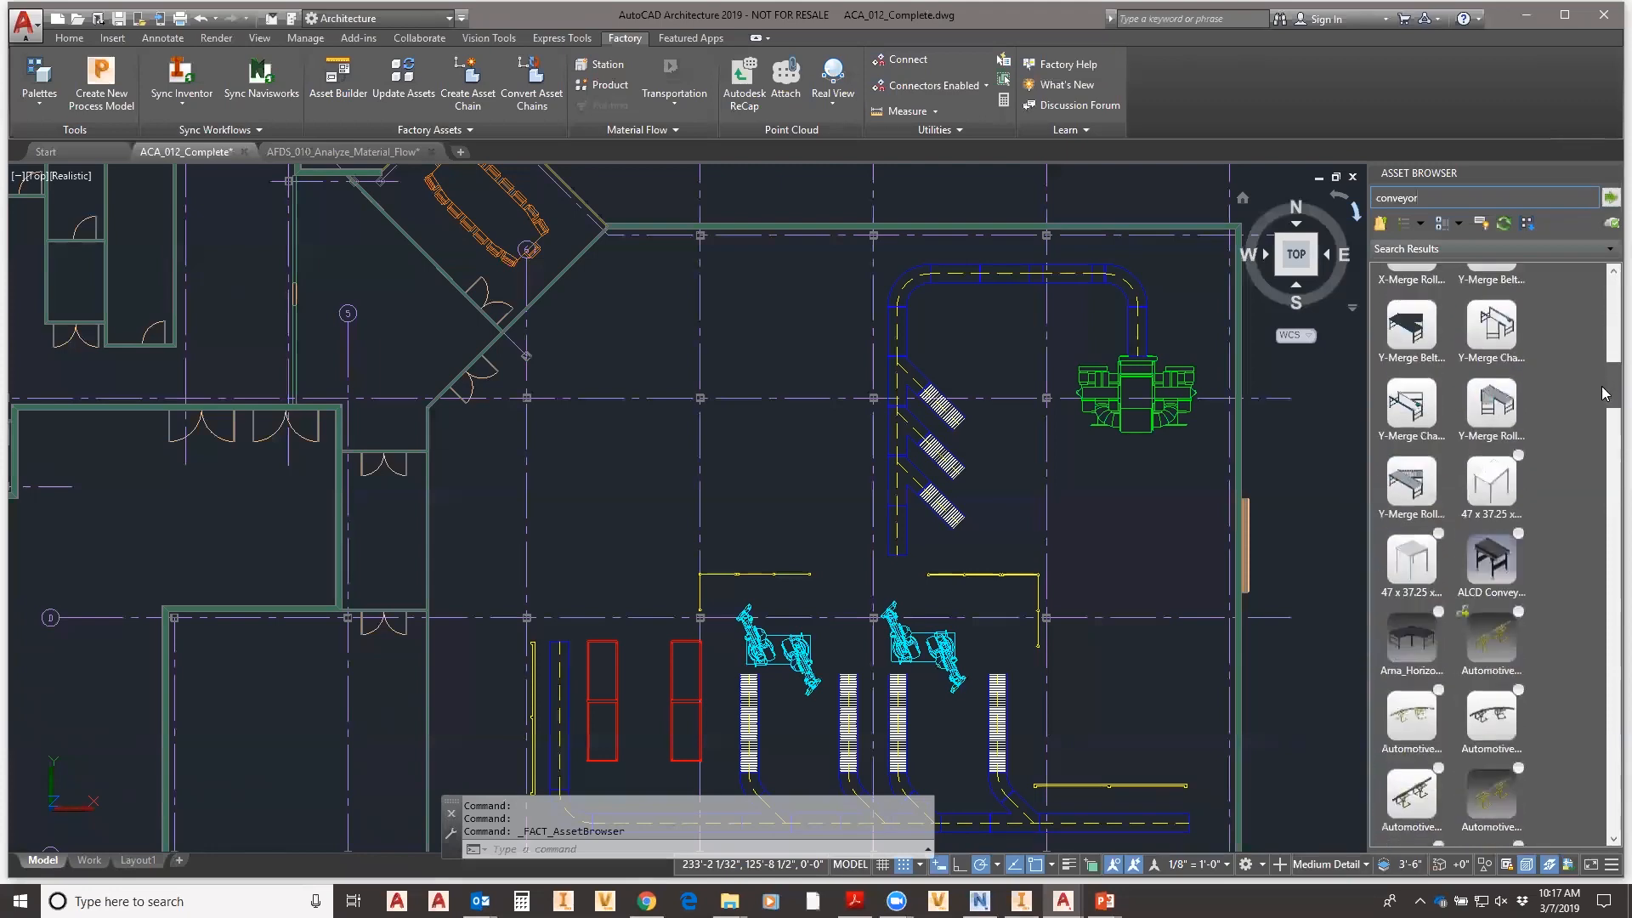
{"action": "scroll", "coordinate": [1464, 620], "scroll_direction": "down", "scroll_amount": 1}
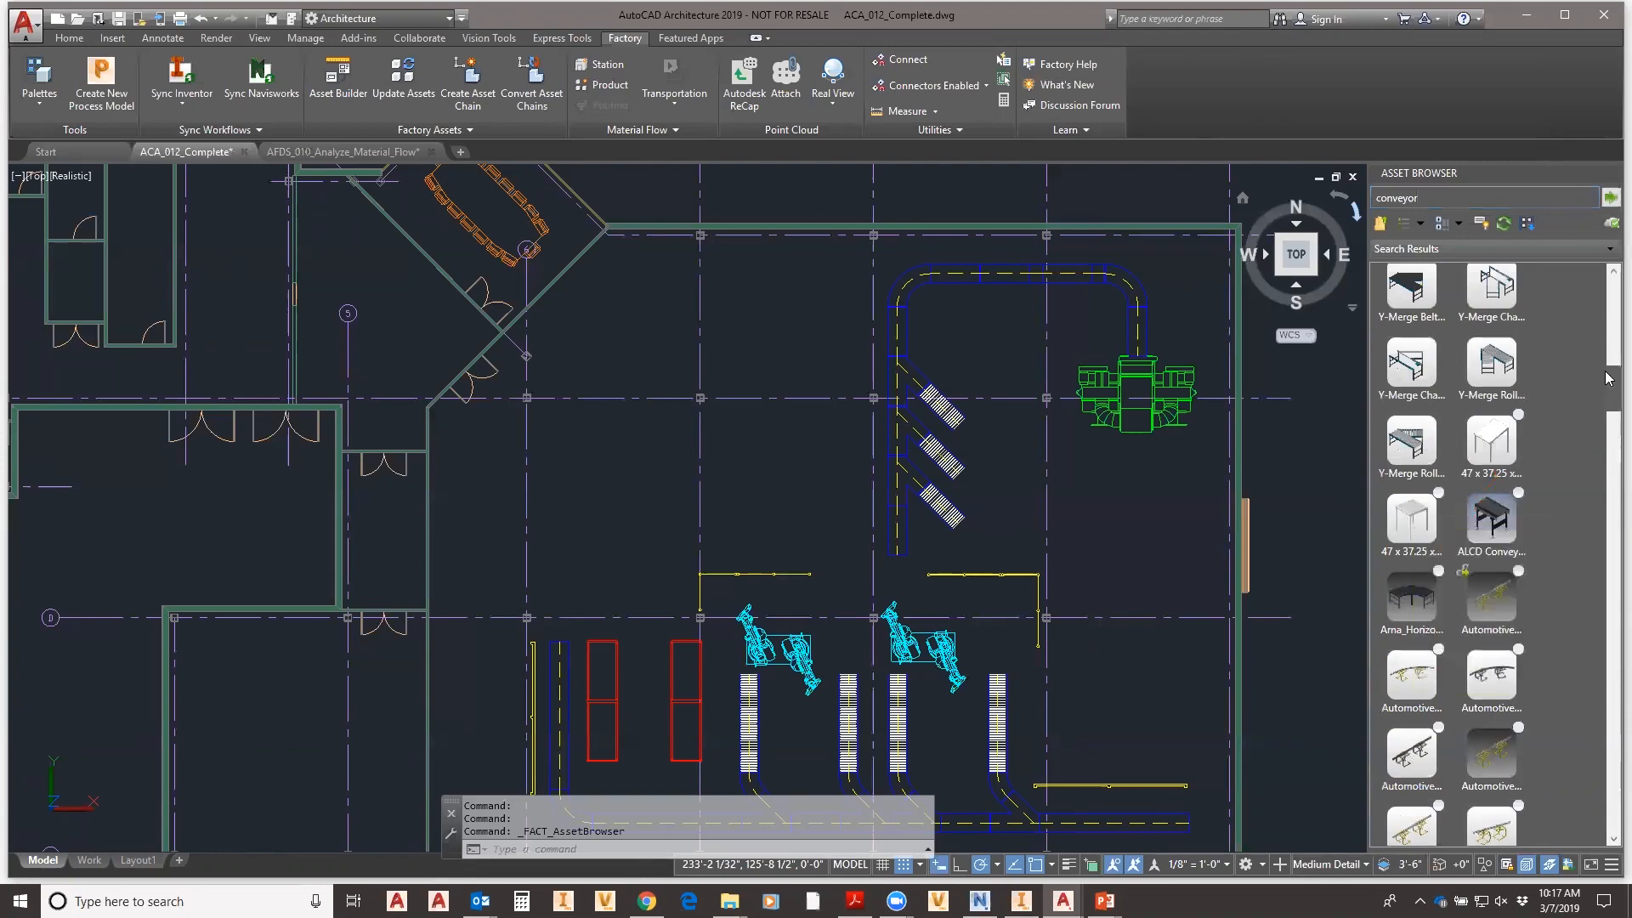
{"action": "left_click_drag", "start_coordinate": [1610, 387], "coordinate": [1609, 290]}
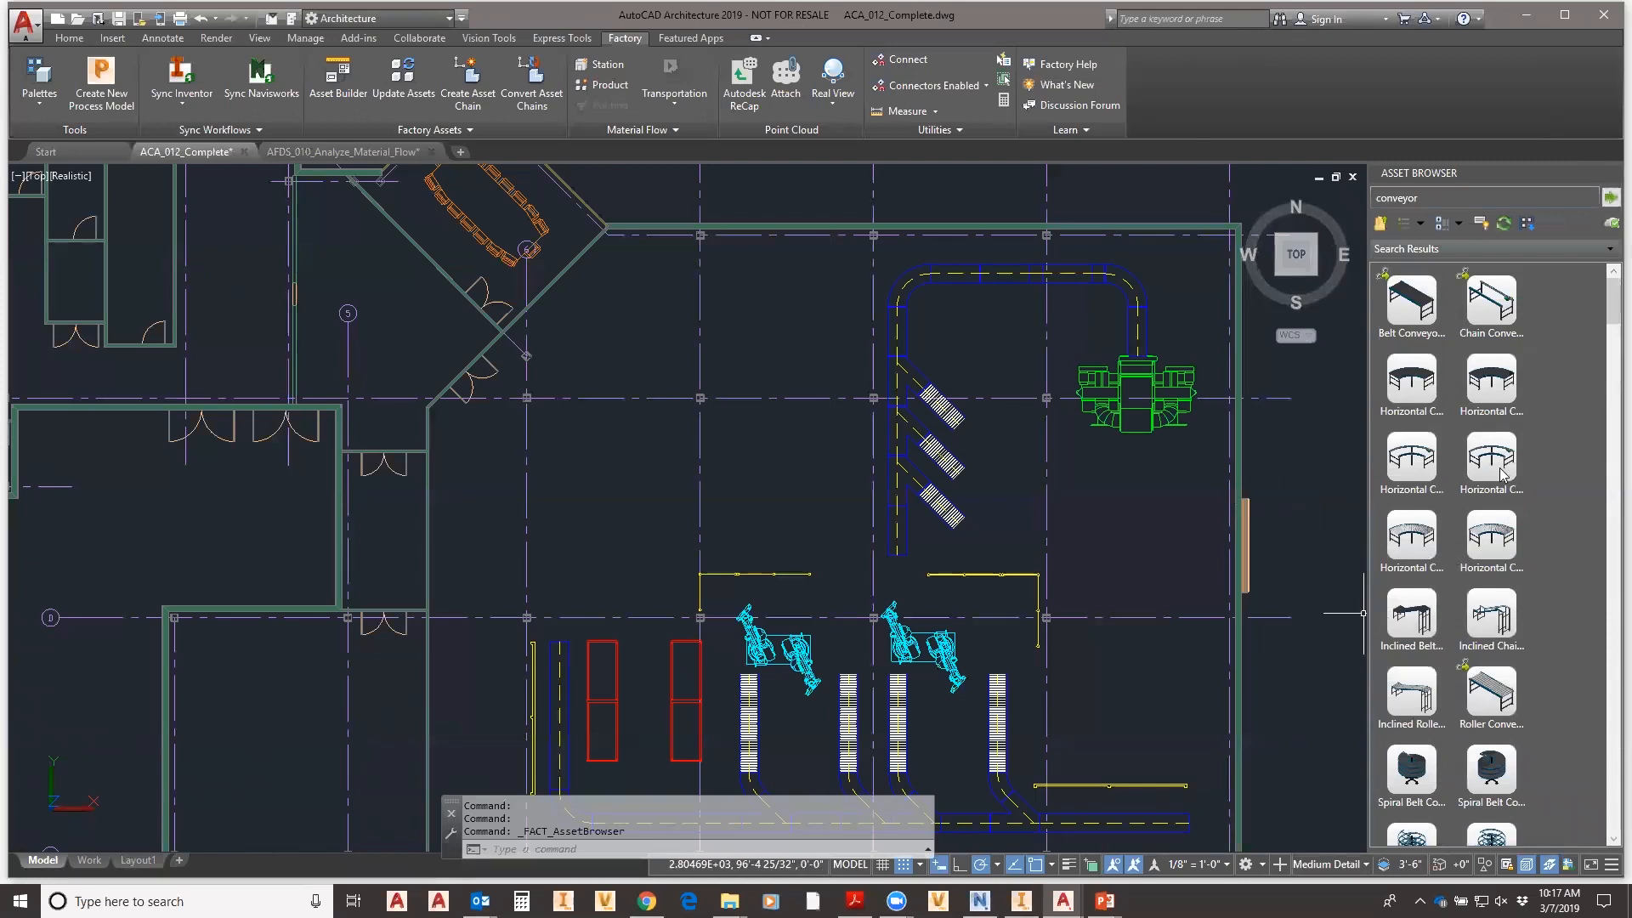
{"action": "scroll", "coordinate": [1530, 534], "scroll_direction": "down", "scroll_amount": 1}
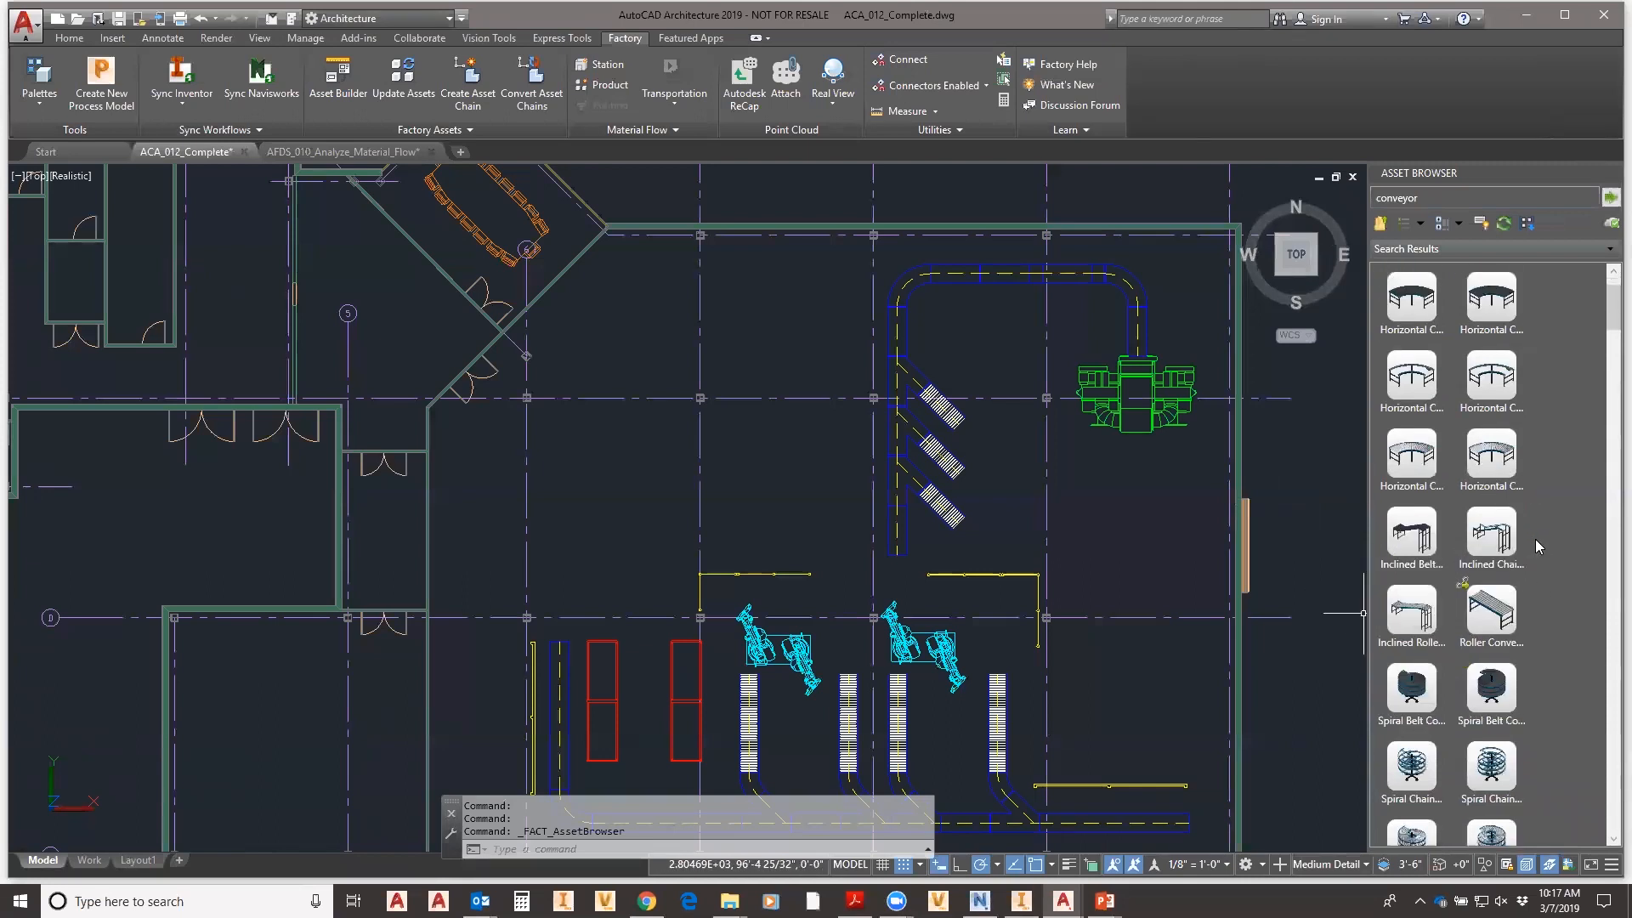
{"action": "scroll", "coordinate": [1534, 617], "scroll_direction": "up", "scroll_amount": 1}
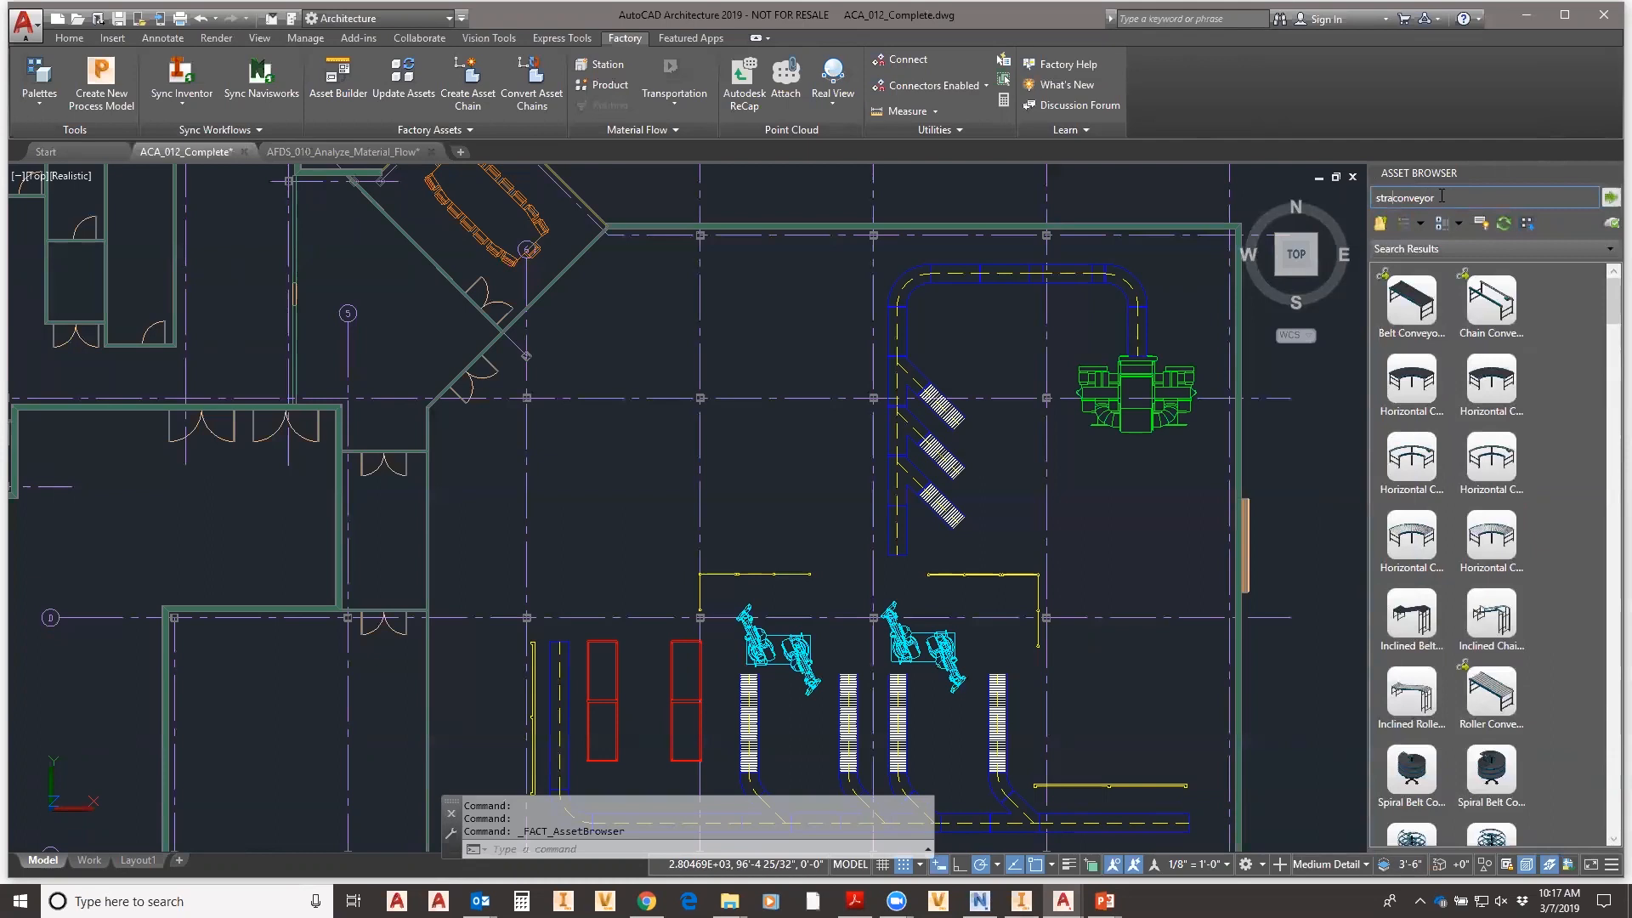
- Search for 'straight' conveyors and drag a Straight Belt Conveyor into the drawing
{"action": "type", "text": "t"}
{"action": "key", "text": "Return"}
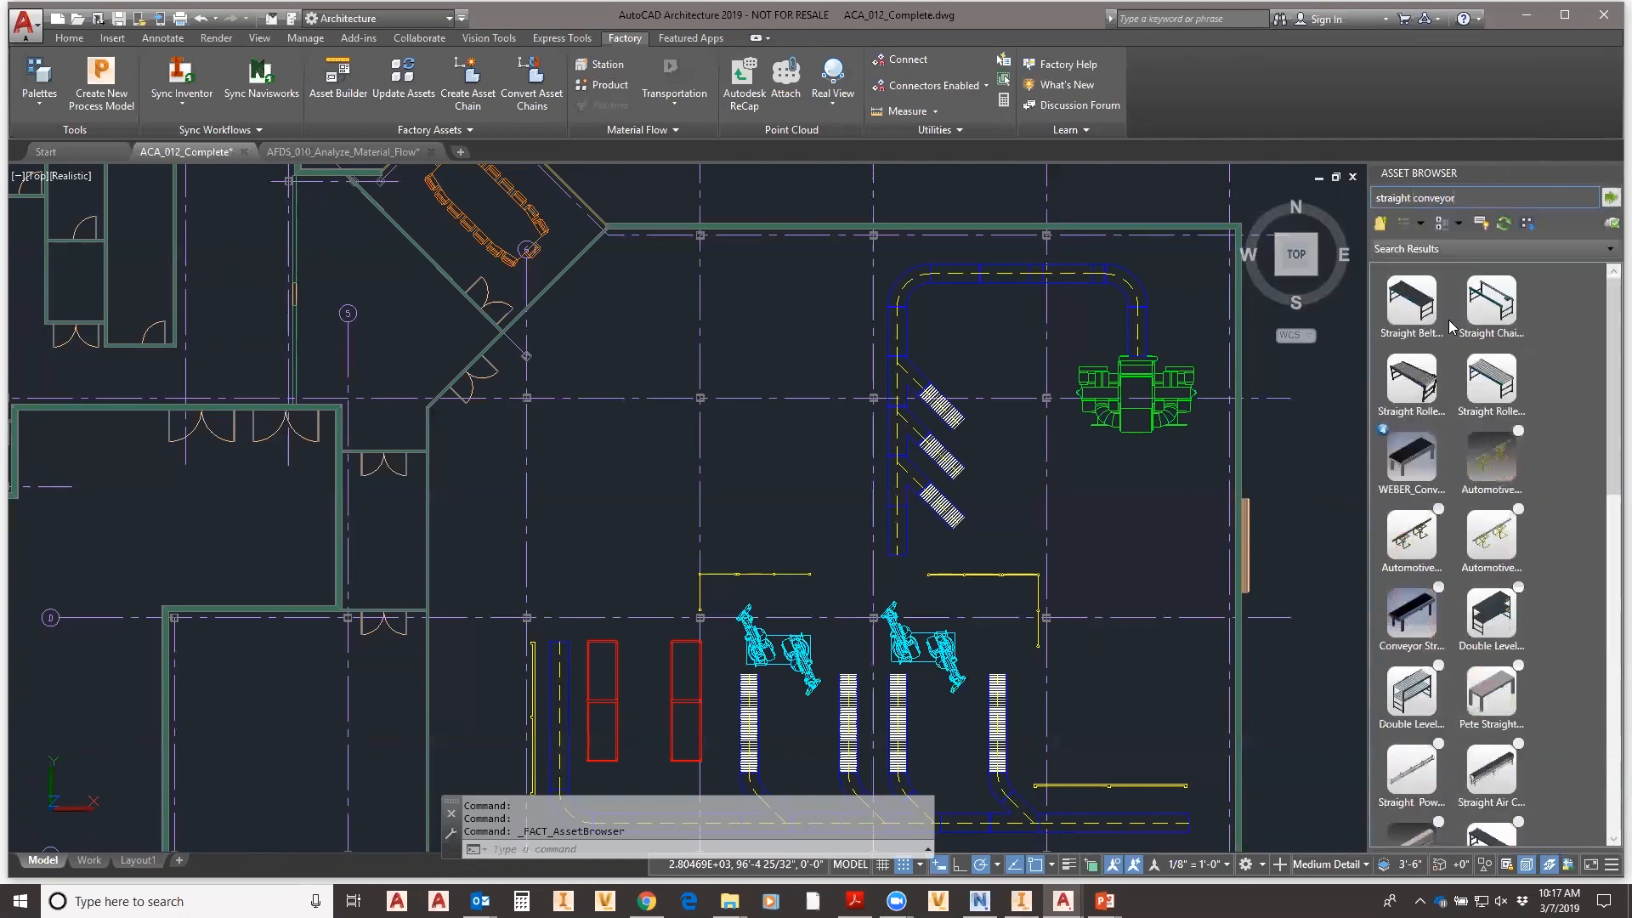
{"action": "left_click", "coordinate": [1395, 315]}
{"action": "left_click_drag", "start_coordinate": [1396, 315], "coordinate": [777, 349]}
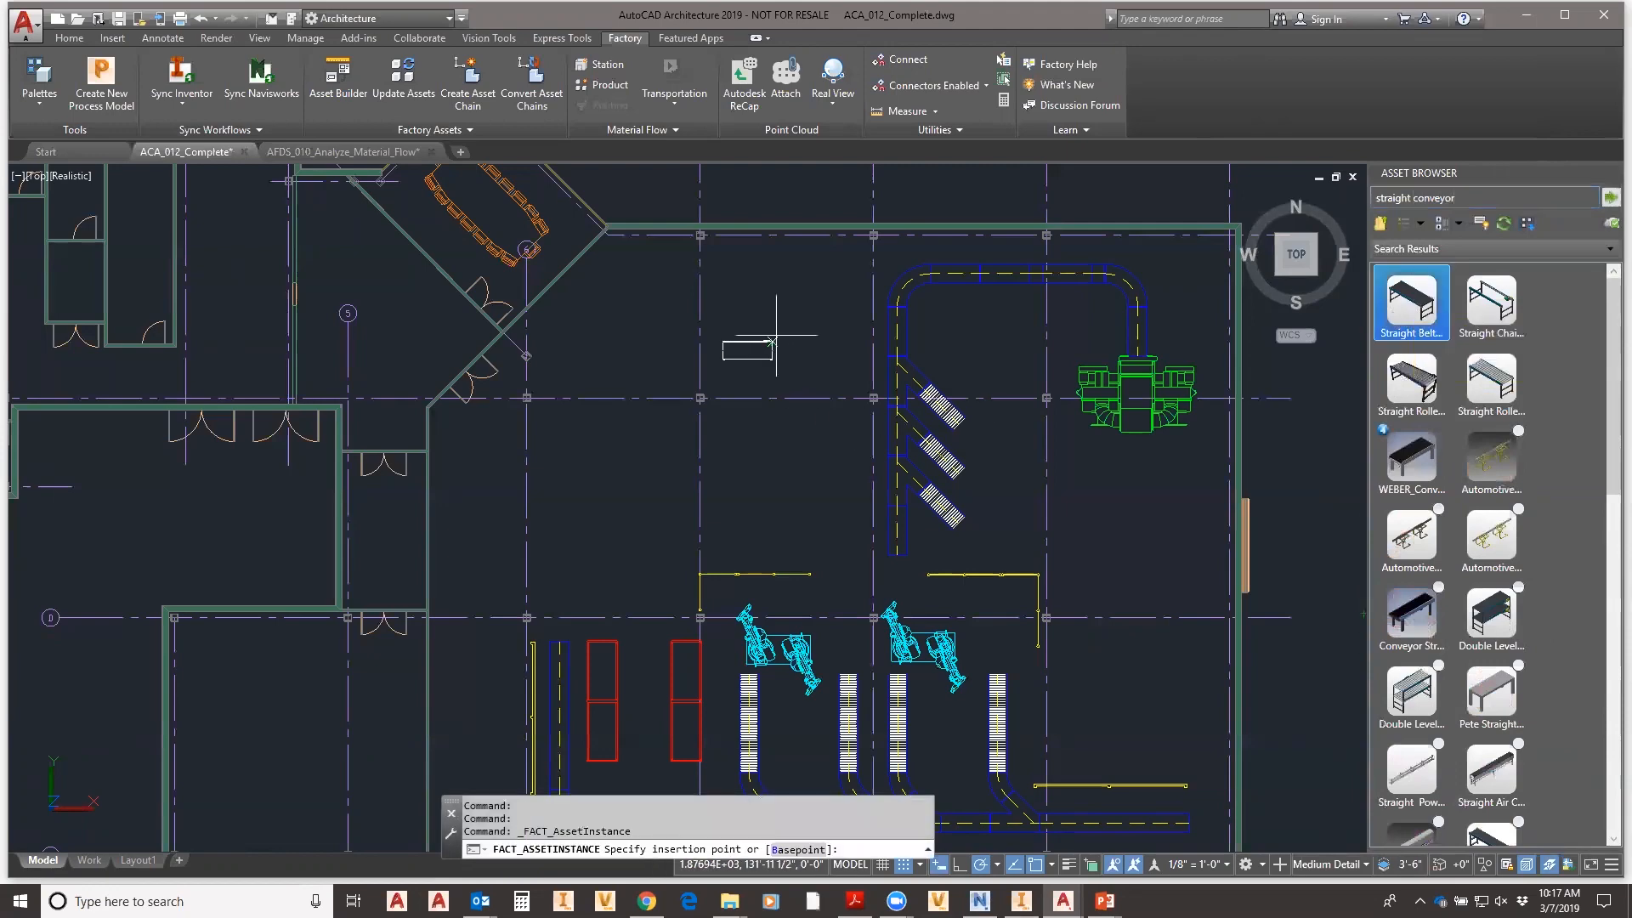
- Place three Straight Belt Conveyor segments end to end at 0 rotation above the grid line
{"action": "scroll", "coordinate": [649, 344], "scroll_direction": "up", "scroll_amount": 6}
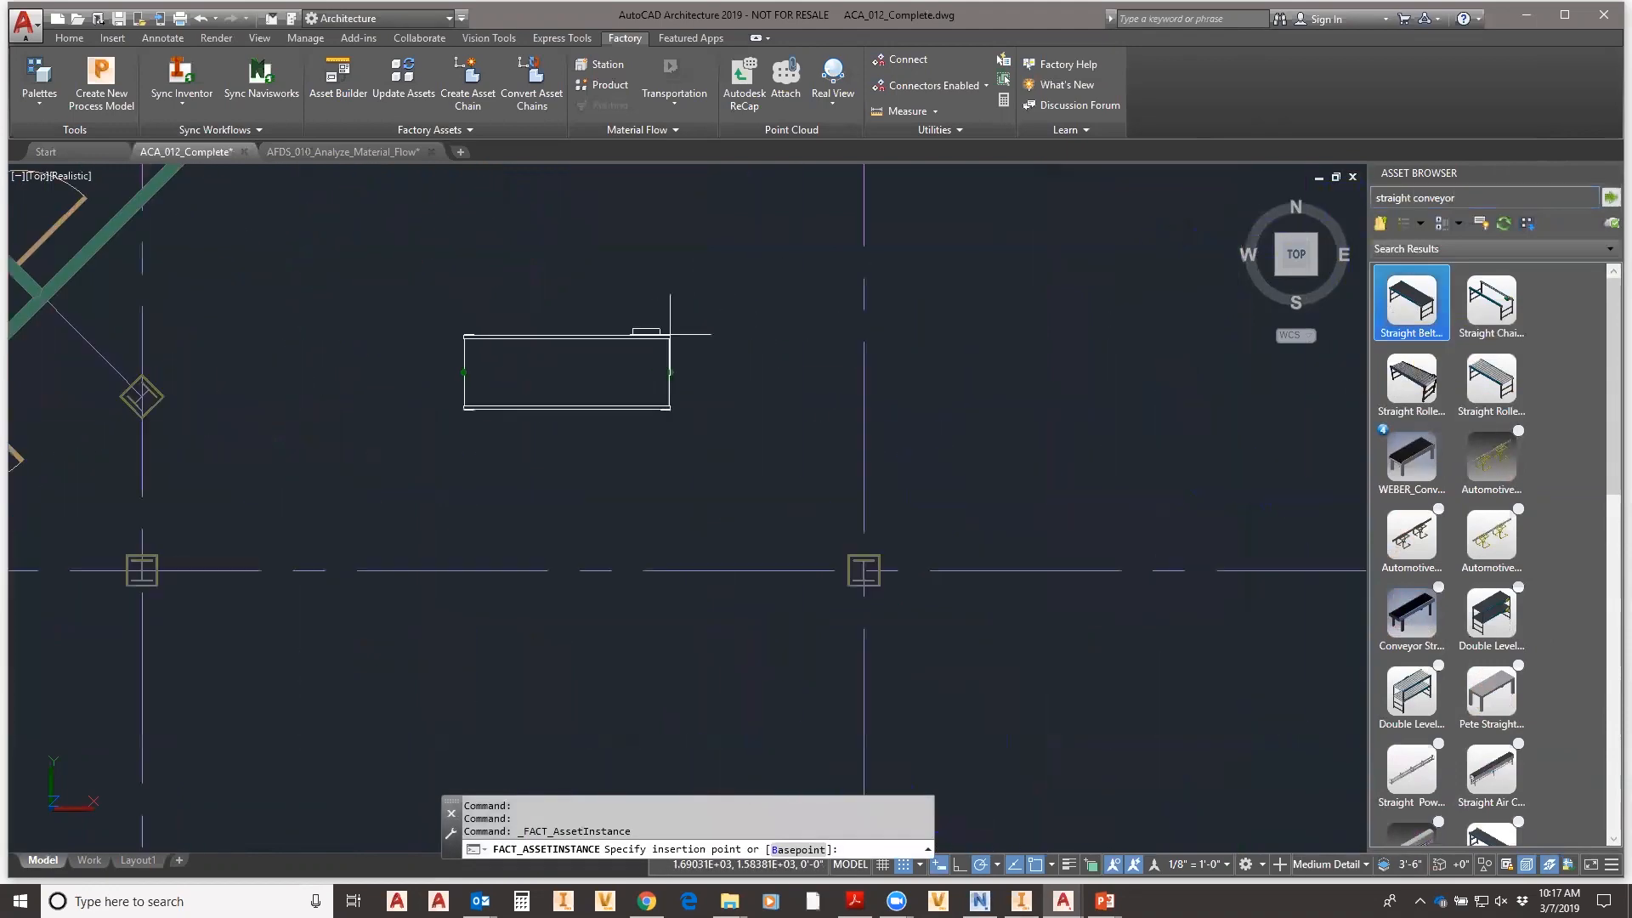
{"action": "scroll", "coordinate": [672, 315], "scroll_direction": "down", "scroll_amount": 2}
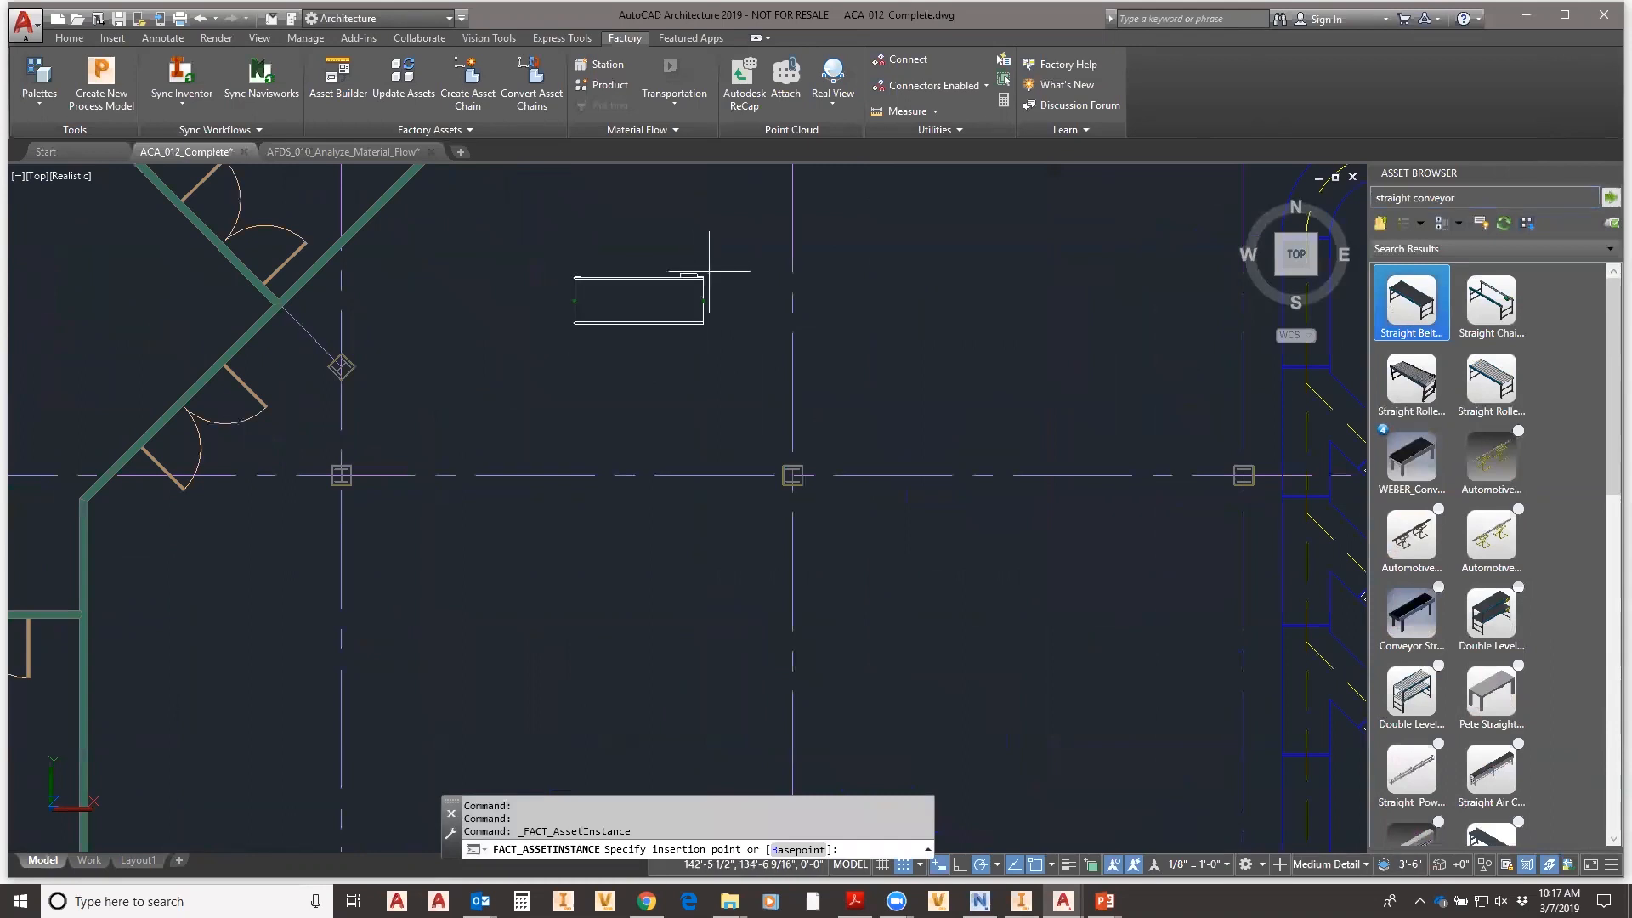
{"action": "left_click", "coordinate": [693, 271]}
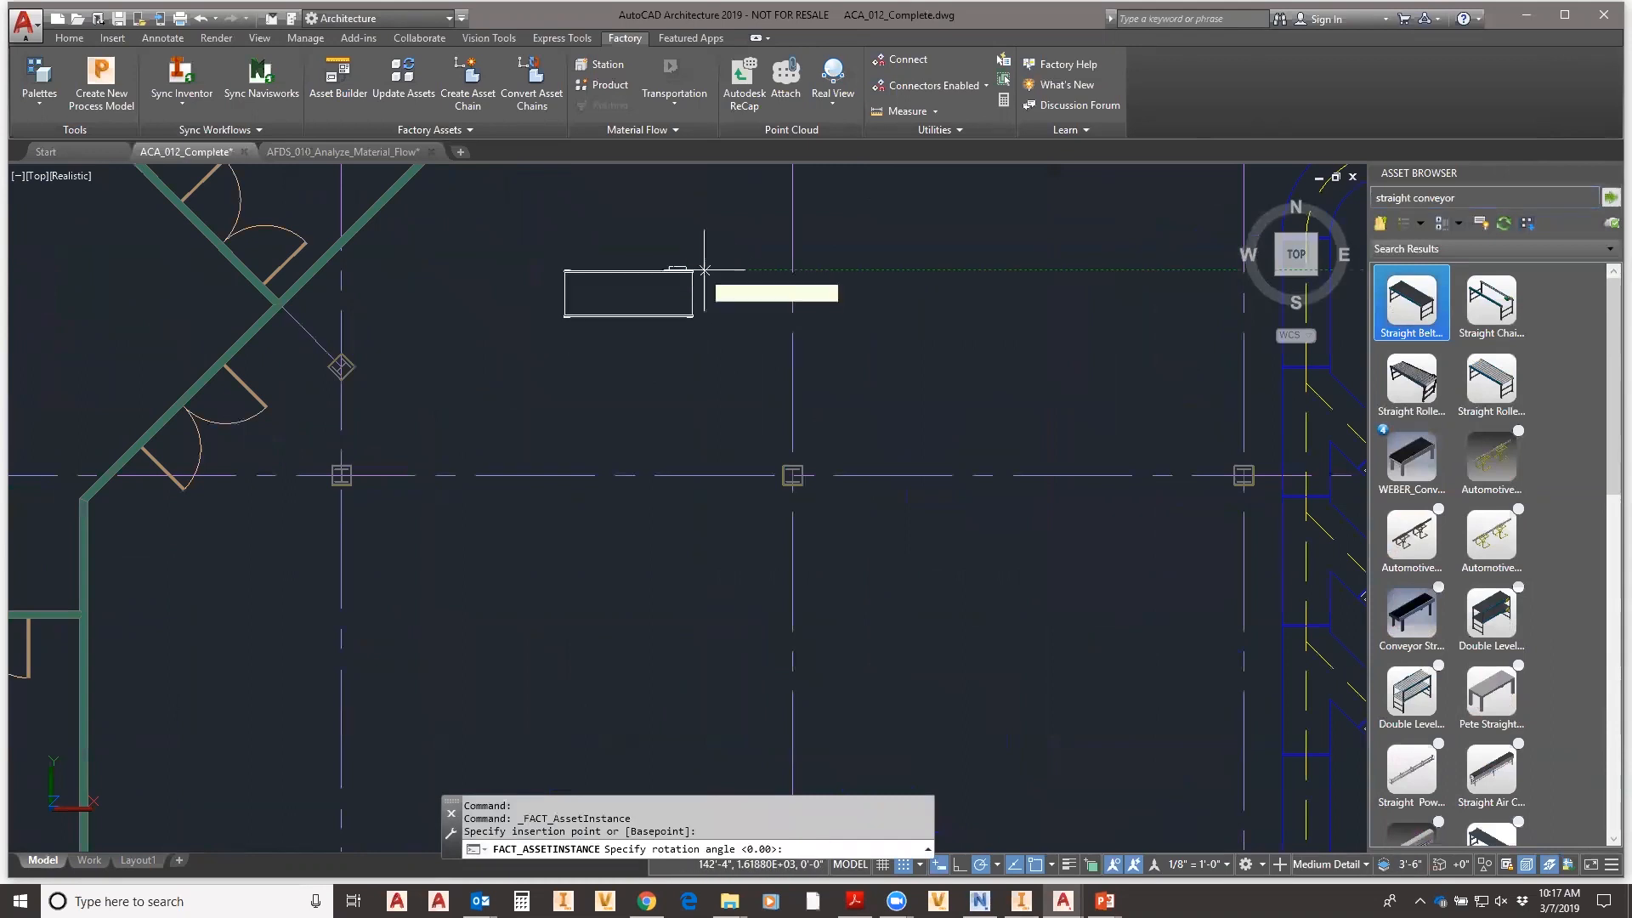
{"action": "left_click", "coordinate": [782, 270]}
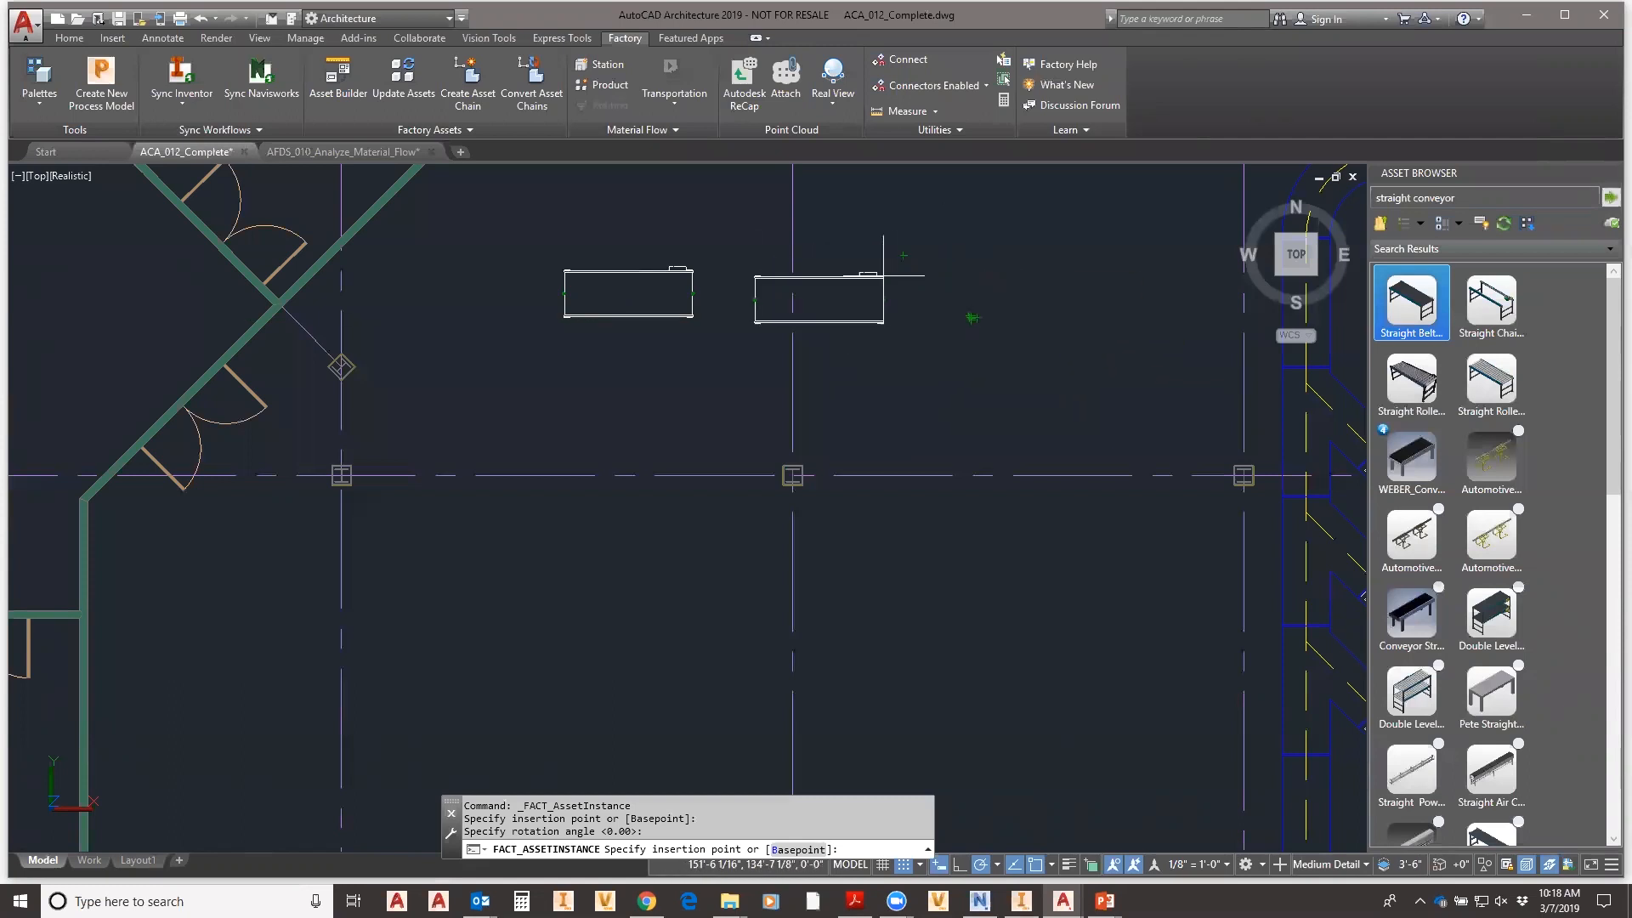
{"action": "left_click", "coordinate": [822, 271]}
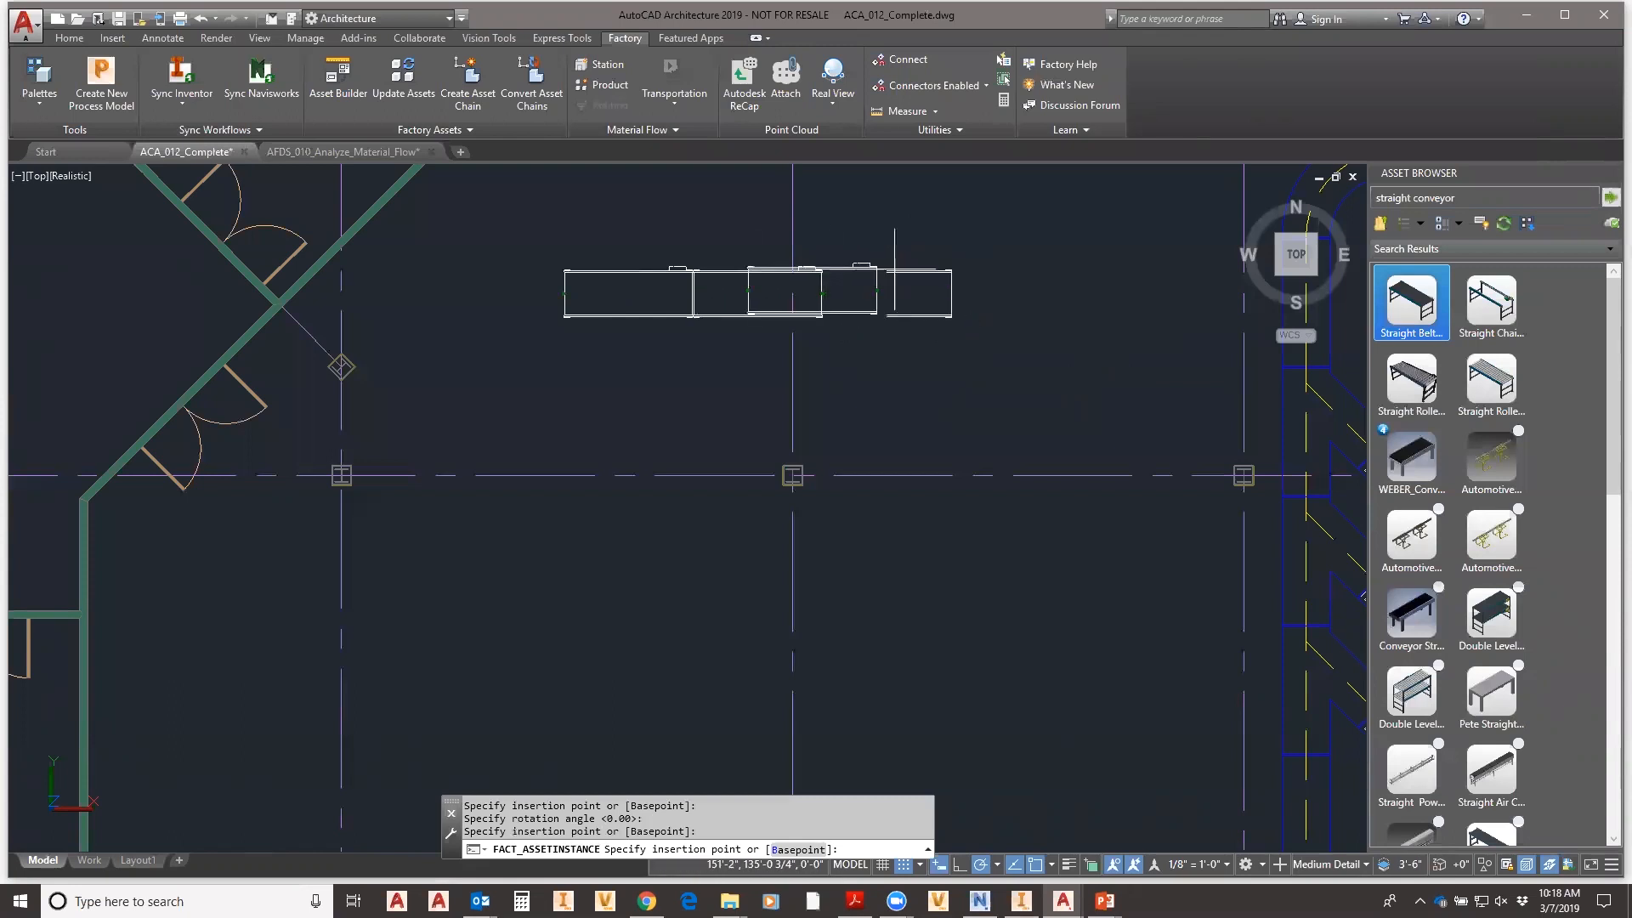
{"action": "left_click", "coordinate": [945, 271]}
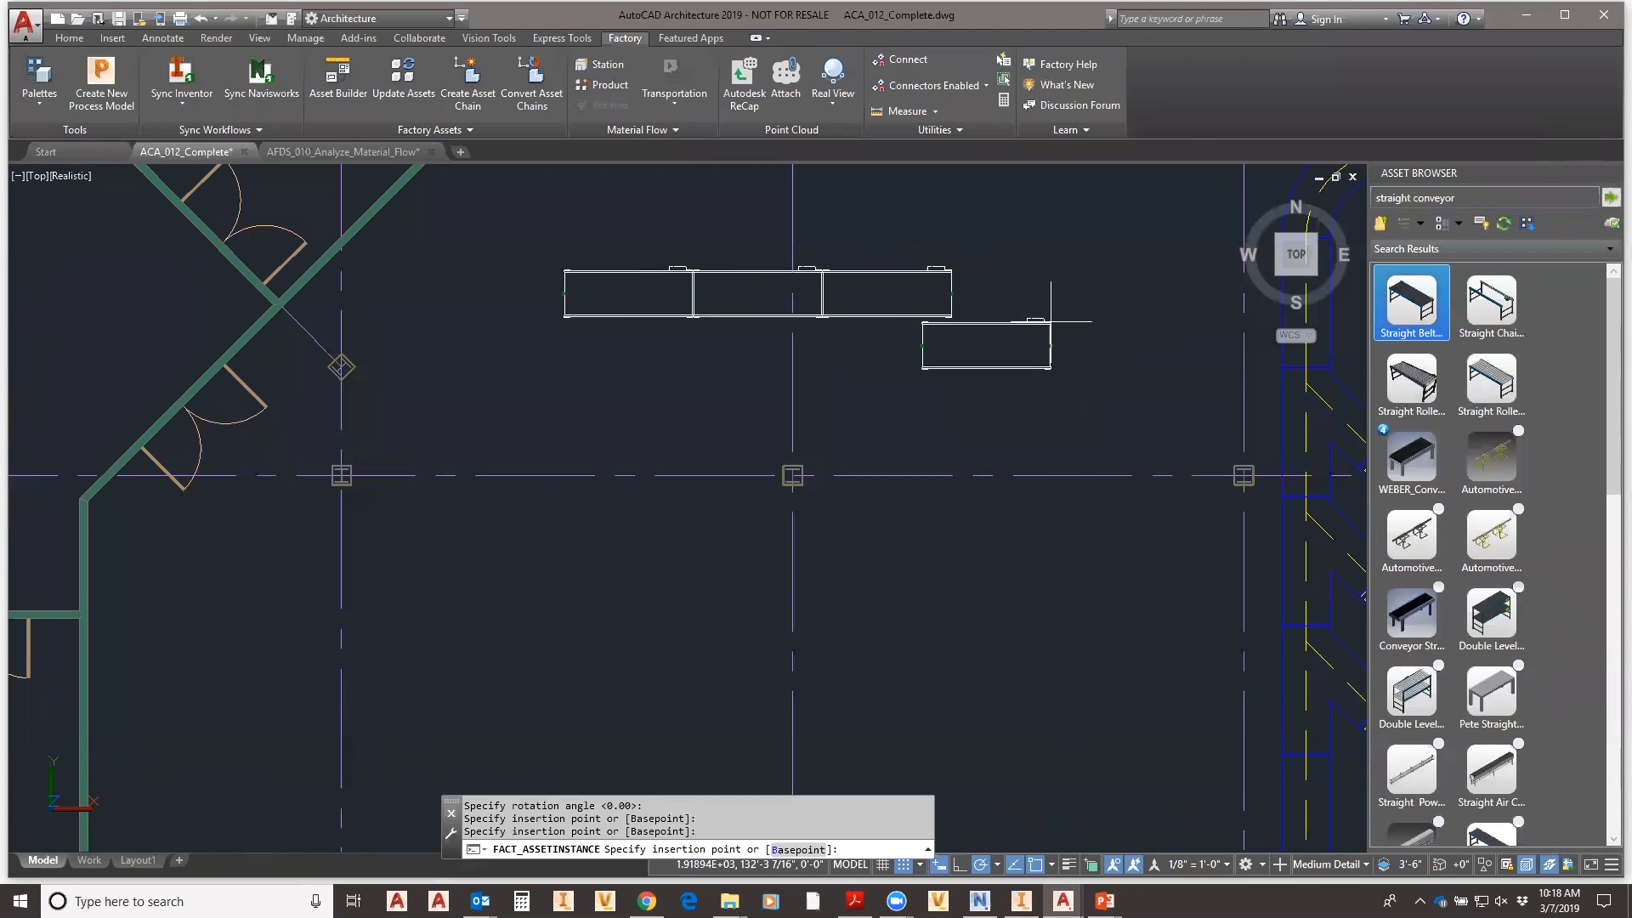
{"action": "key", "text": "Escape"}
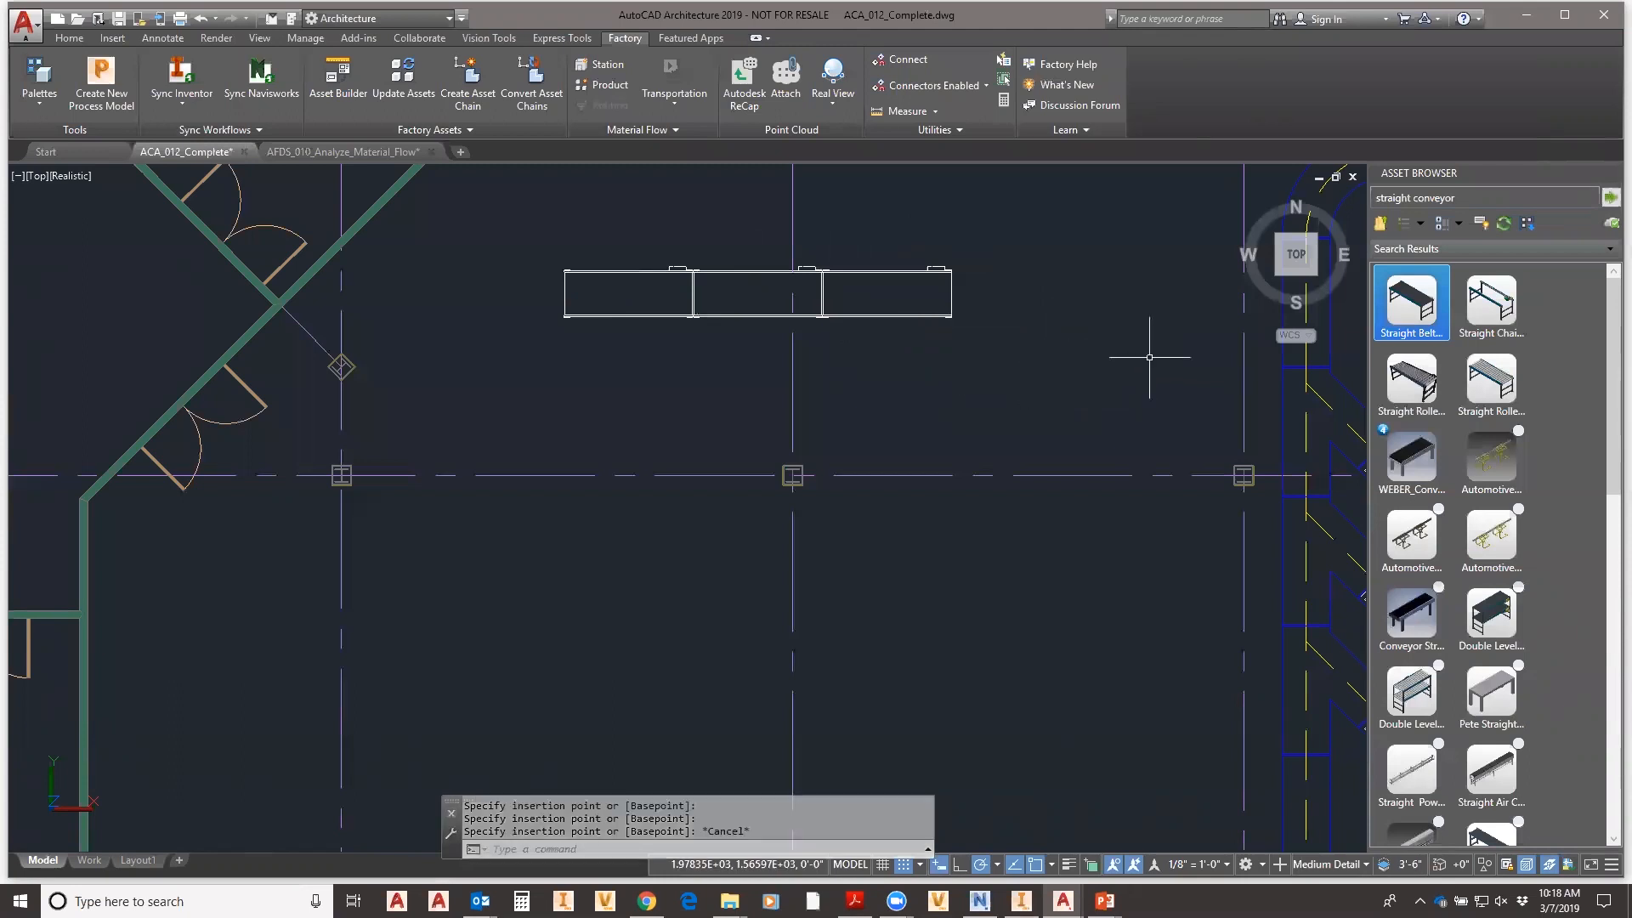
{"action": "left_click", "coordinate": [1477, 198]}
- Replace the asset search with 'curved' and browse the results
{"action": "left_click_drag", "start_coordinate": [1406, 197], "coordinate": [1298, 197]}
{"action": "key", "text": "Delete"}
{"action": "key", "text": "Delete"}
{"action": "key", "text": "Delete"}
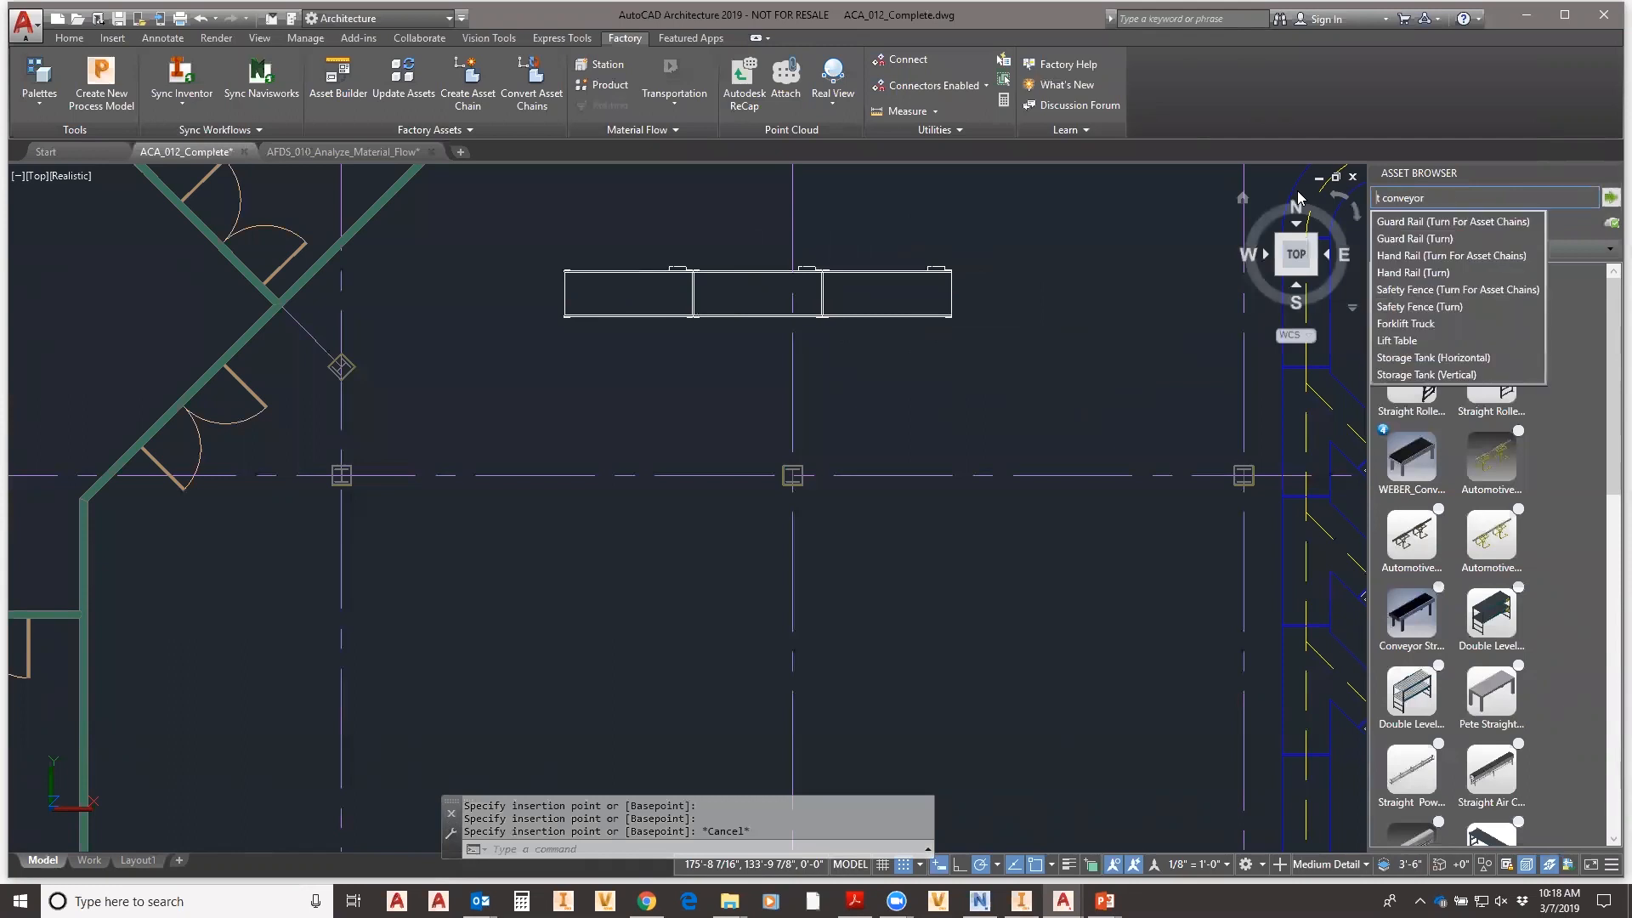
{"action": "type", "text": "curved"}
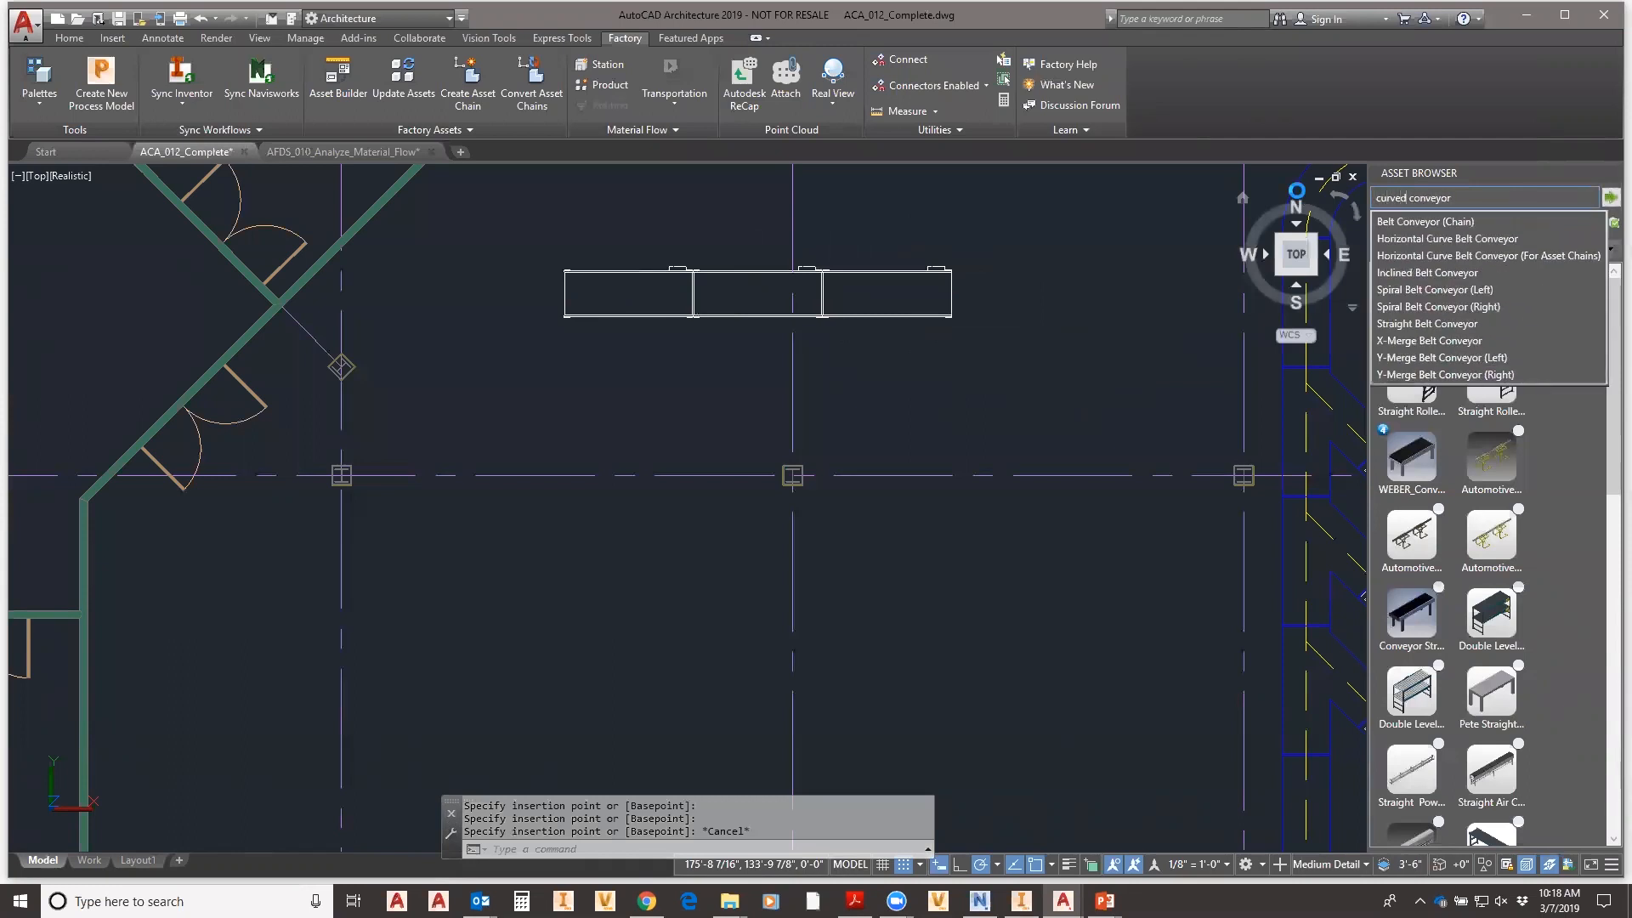
{"action": "key", "text": "Return"}
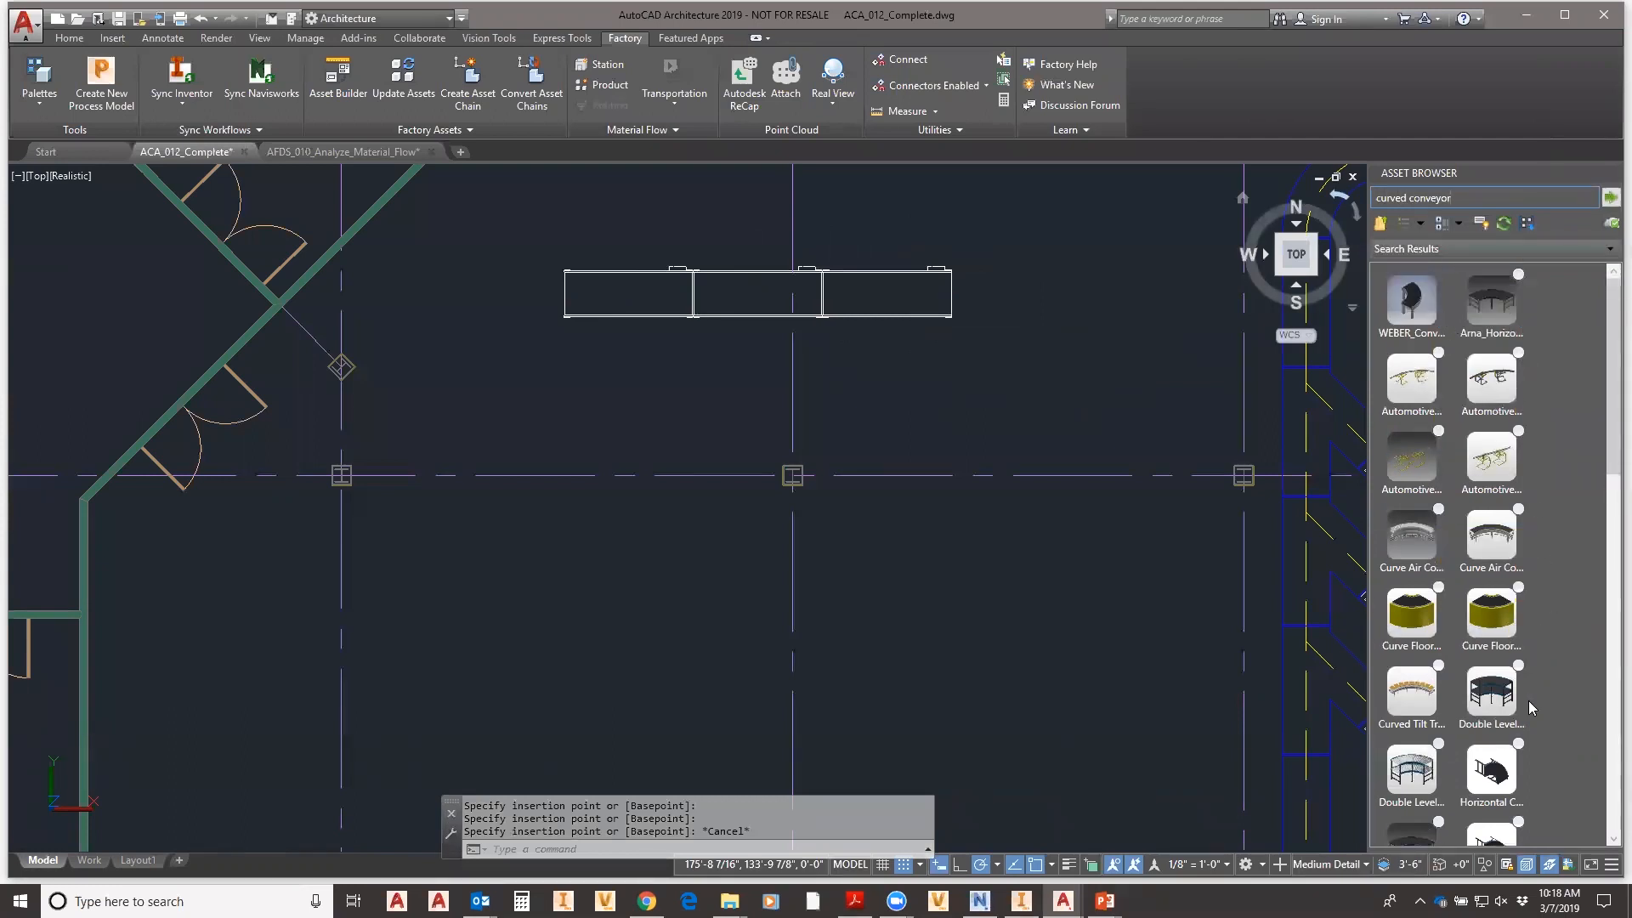
{"action": "scroll", "coordinate": [1552, 579], "scroll_direction": "down", "scroll_amount": 1}
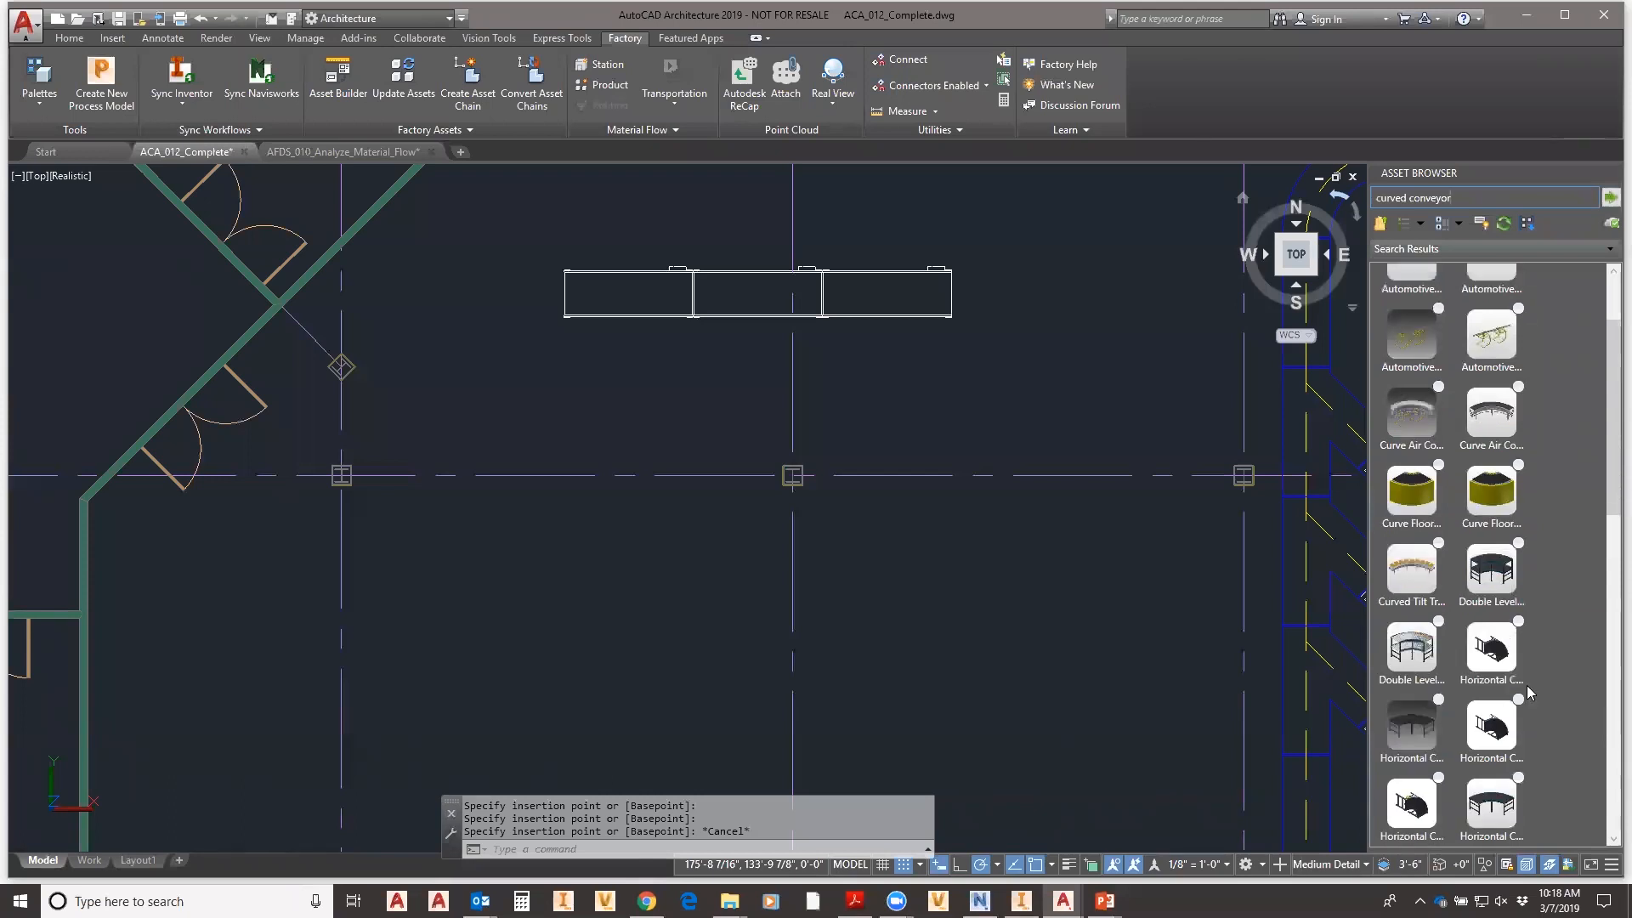
{"action": "scroll", "coordinate": [1561, 633], "scroll_direction": "down", "scroll_amount": 1}
{"action": "scroll", "coordinate": [1561, 631], "scroll_direction": "up", "scroll_amount": 1}
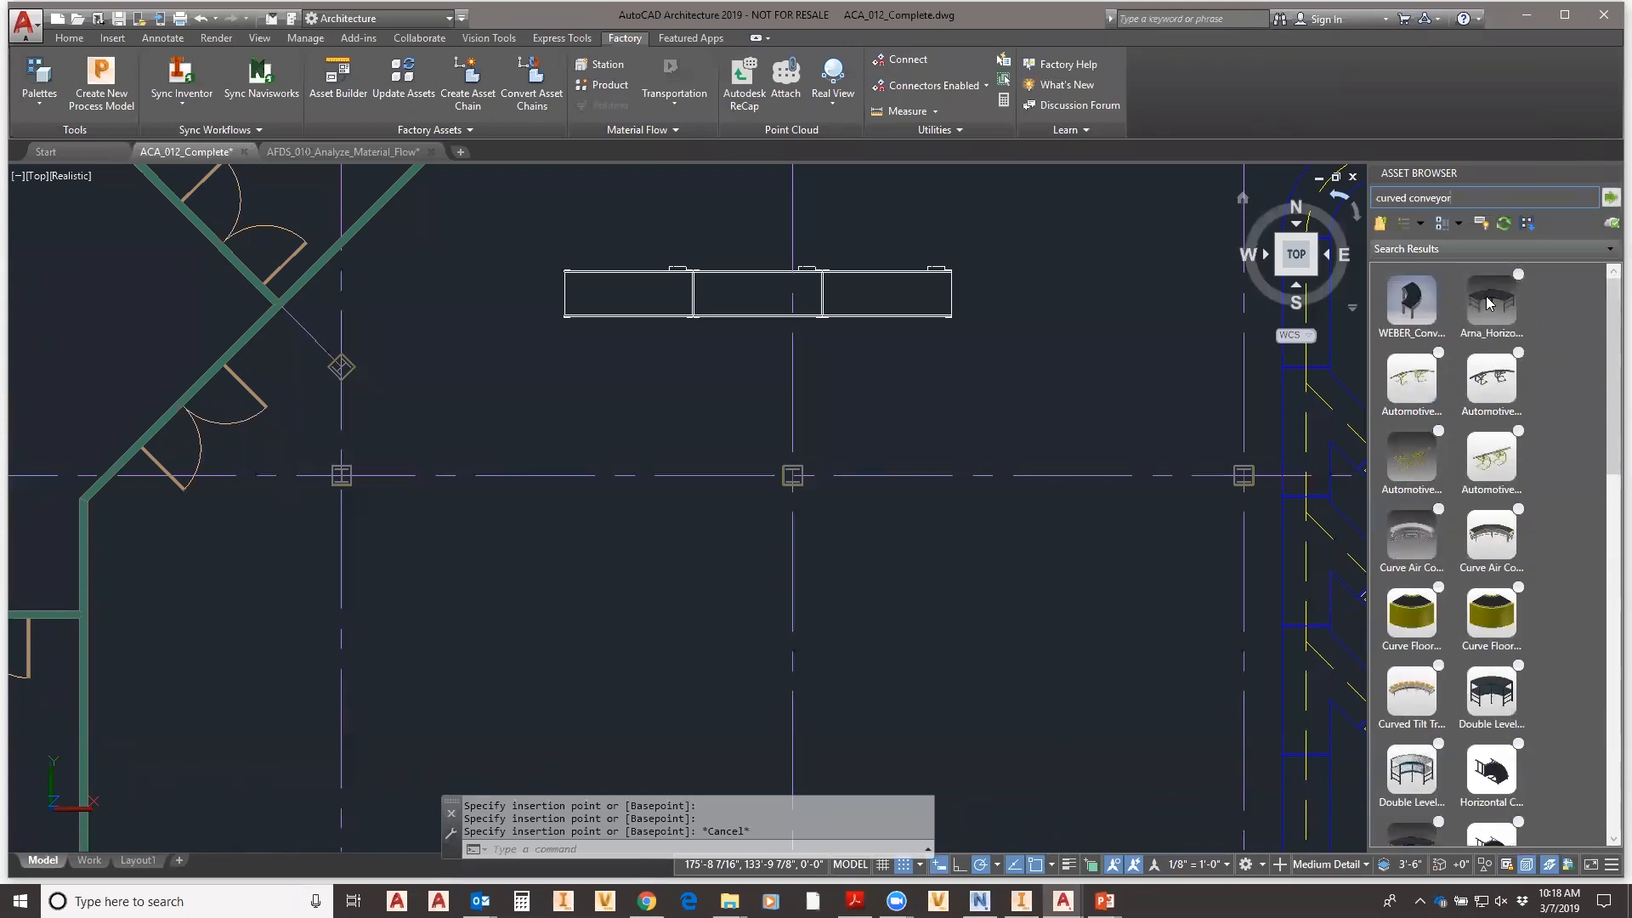
{"action": "scroll", "coordinate": [1558, 646], "scroll_direction": "down", "scroll_amount": 6}
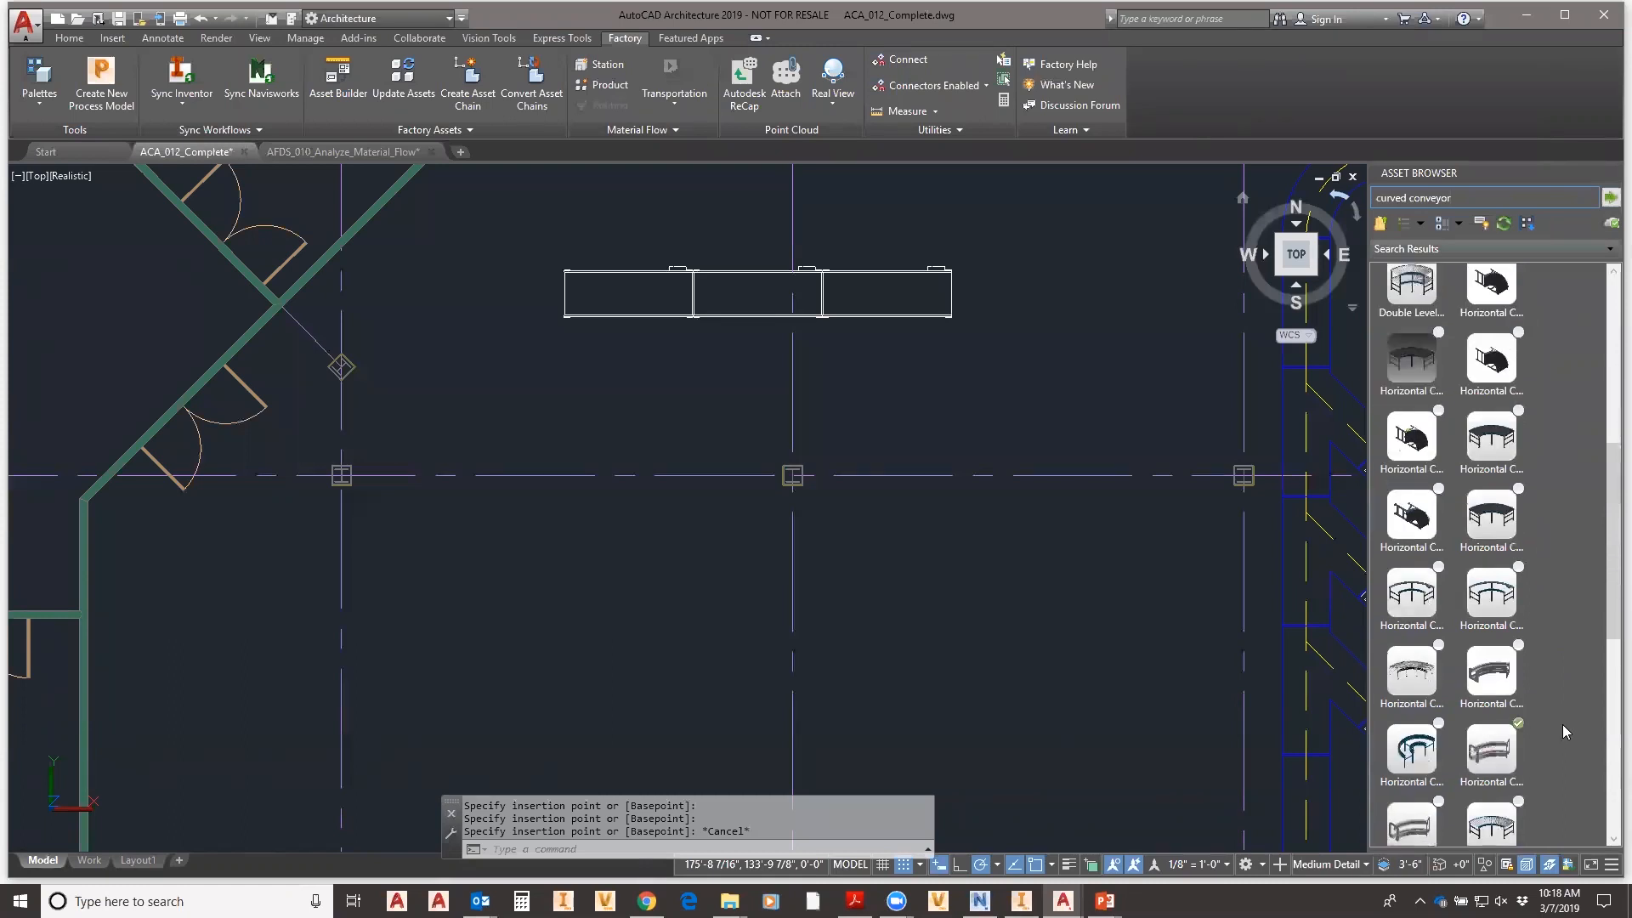
{"action": "scroll", "coordinate": [1562, 712], "scroll_direction": "down", "scroll_amount": 1}
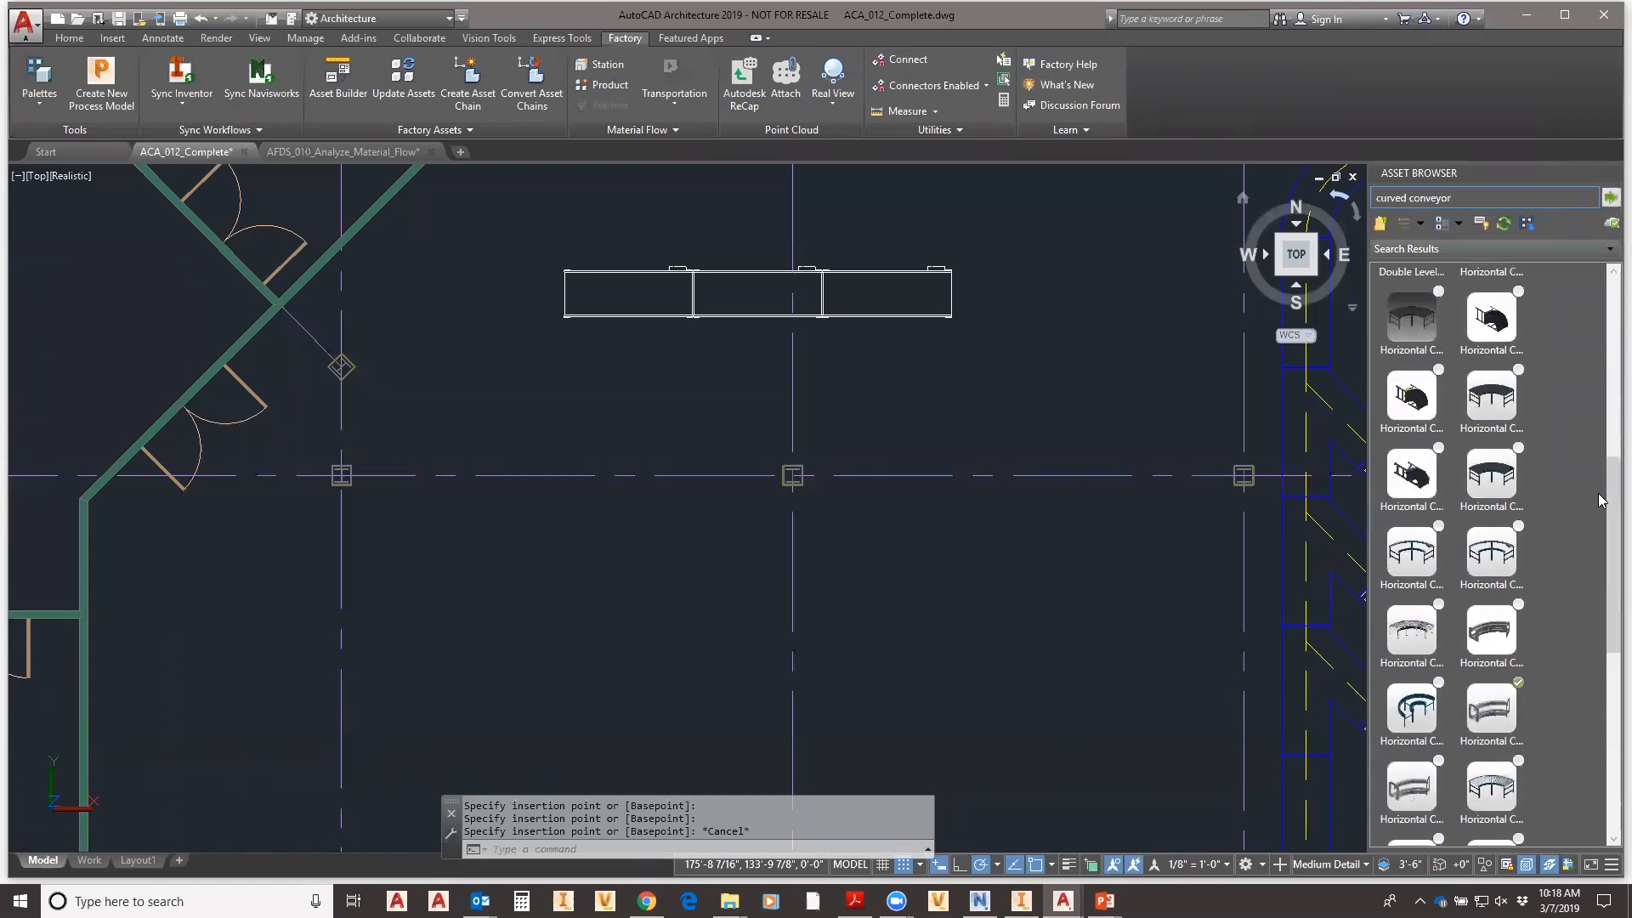
{"action": "scroll", "coordinate": [1588, 439], "scroll_direction": "up", "scroll_amount": 7}
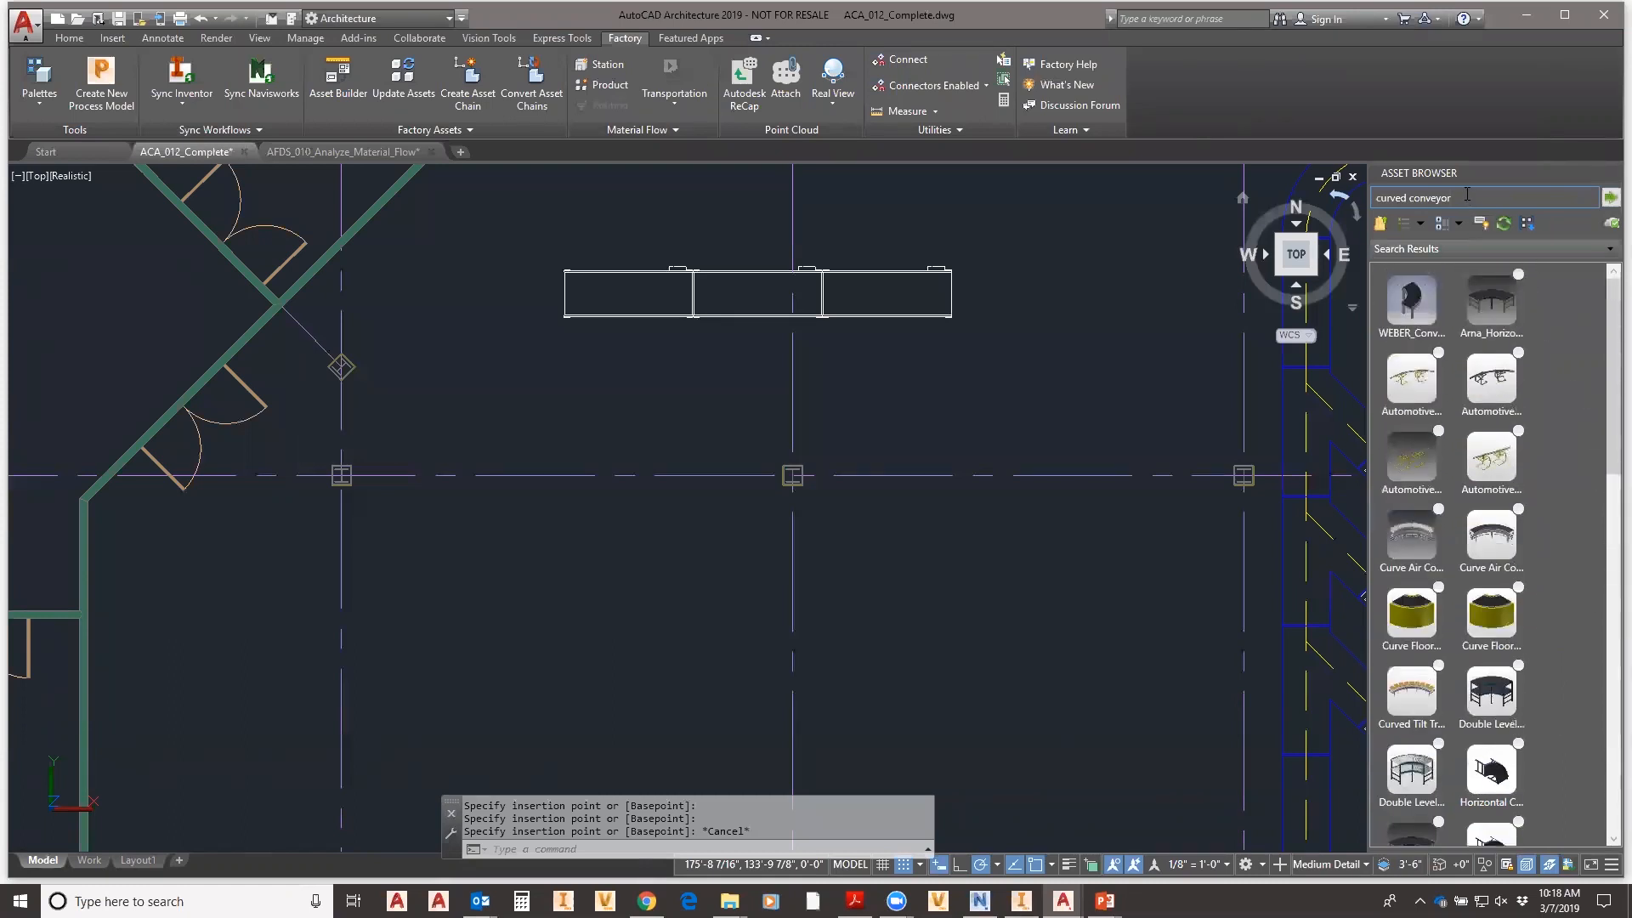
- Change the search to 'conveyor' and pick the Horizontal Curve Belt Conveyor to place
{"action": "key", "text": "BackSpace"}
{"action": "key", "text": "BackSpace"}
{"action": "key", "text": "BackSpace"}
{"action": "key", "text": "BackSpace"}
{"action": "key", "text": "BackSpace"}
{"action": "key", "text": "BackSpace"}
{"action": "key", "text": "BackSpace"}
{"action": "key", "text": "BackSpace"}
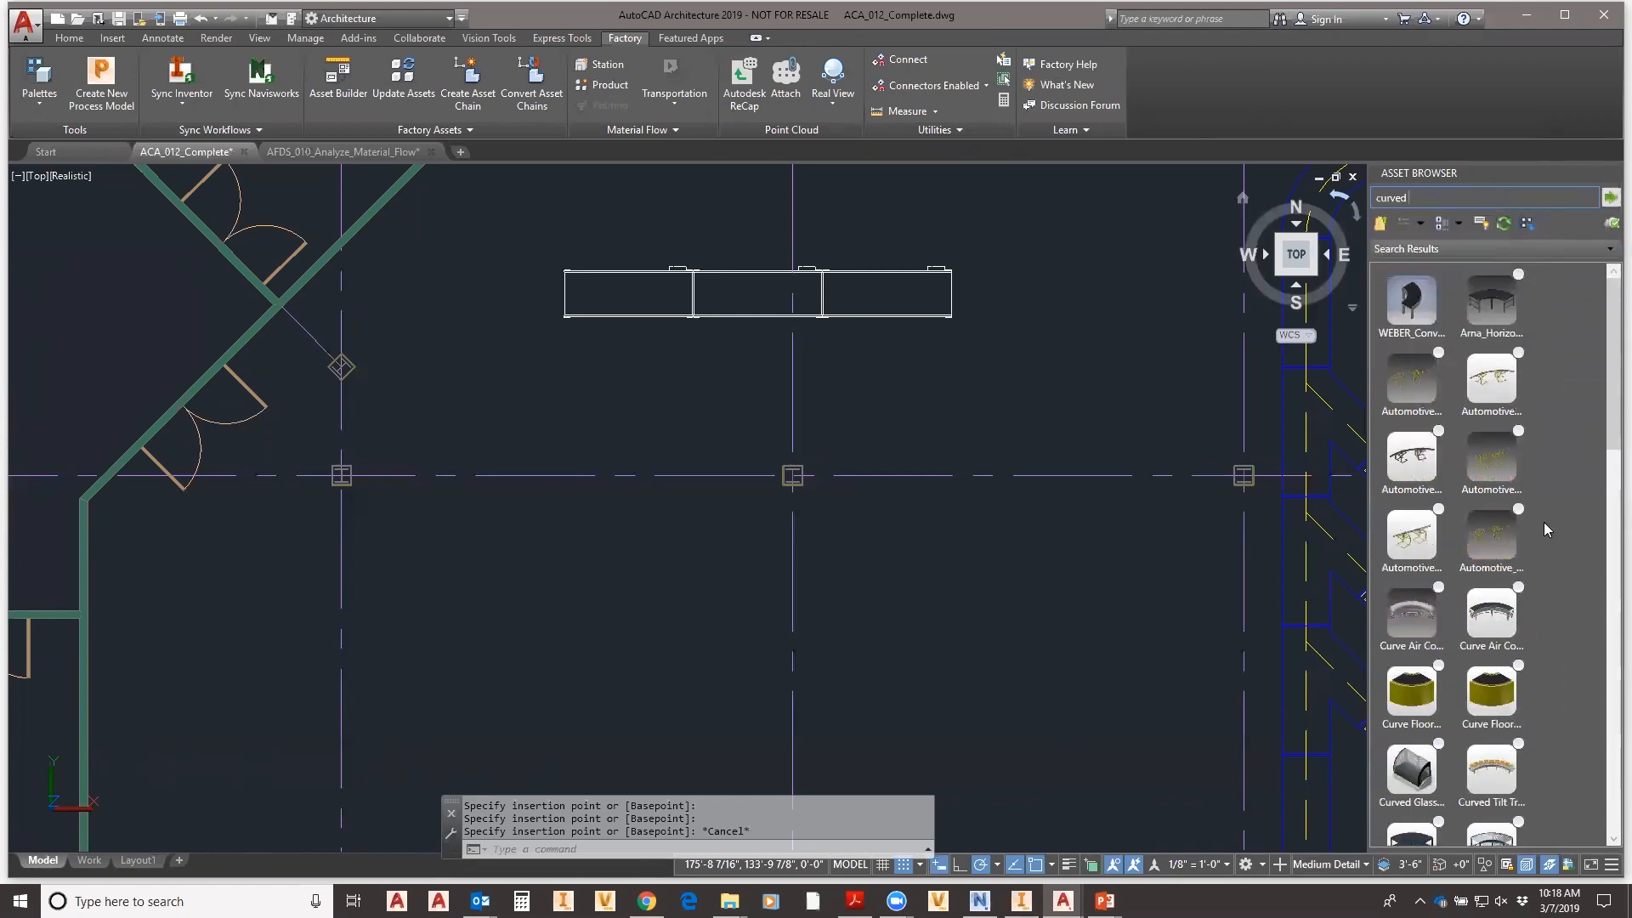
{"action": "left_click_drag", "start_coordinate": [1419, 200], "coordinate": [1373, 192]}
{"action": "type", "text": "conveyor"}
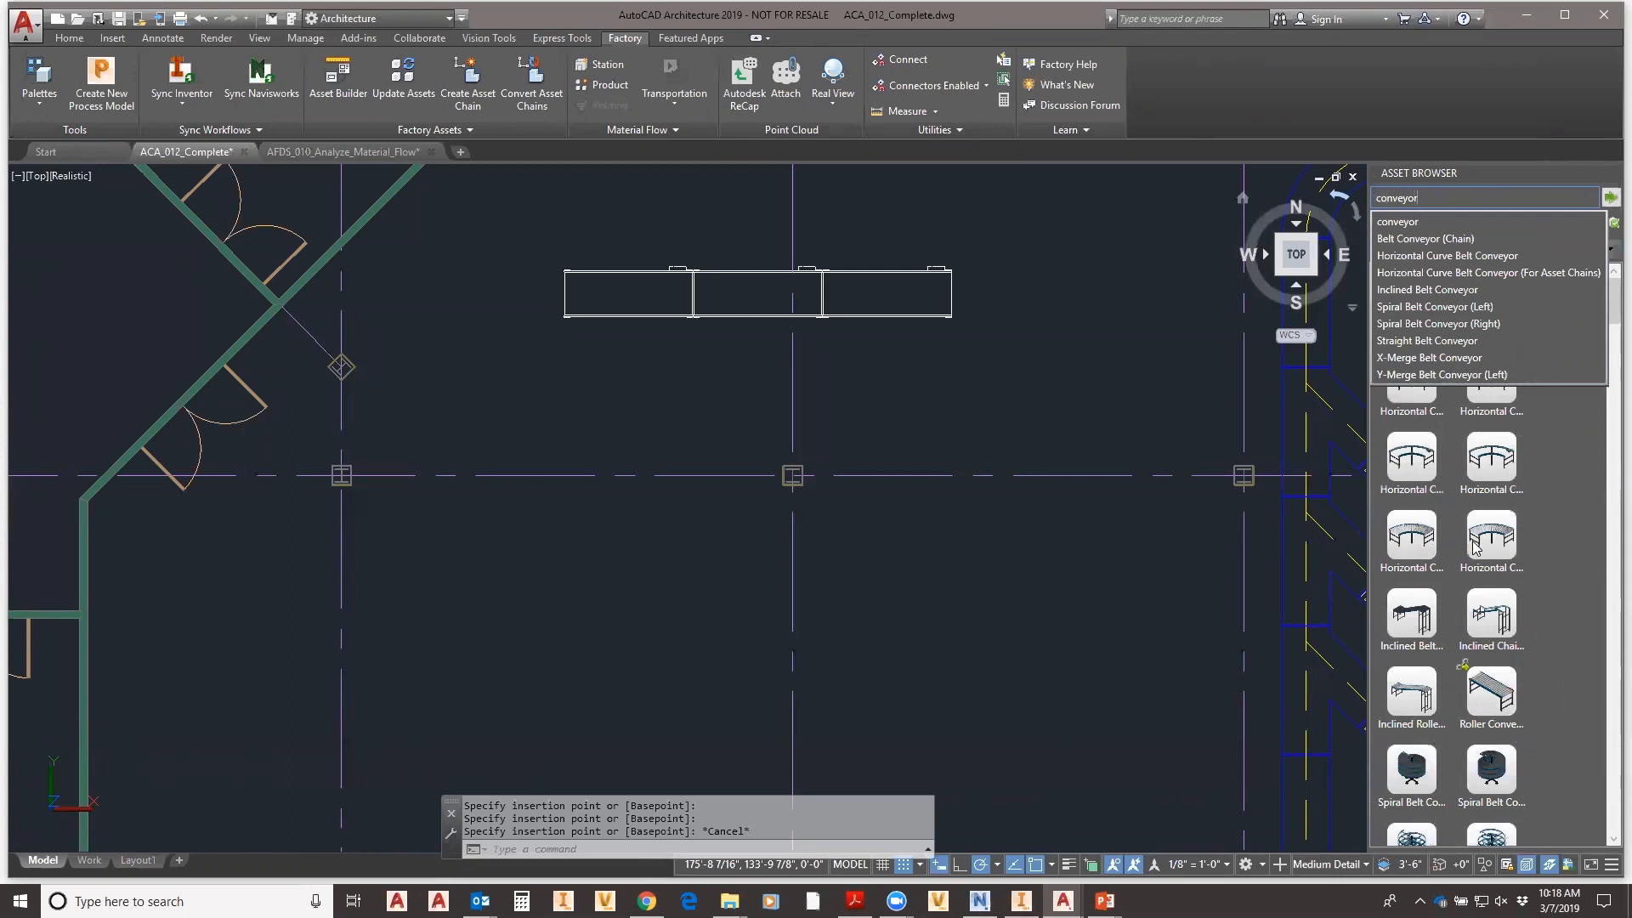
{"action": "left_click", "coordinate": [1501, 562]}
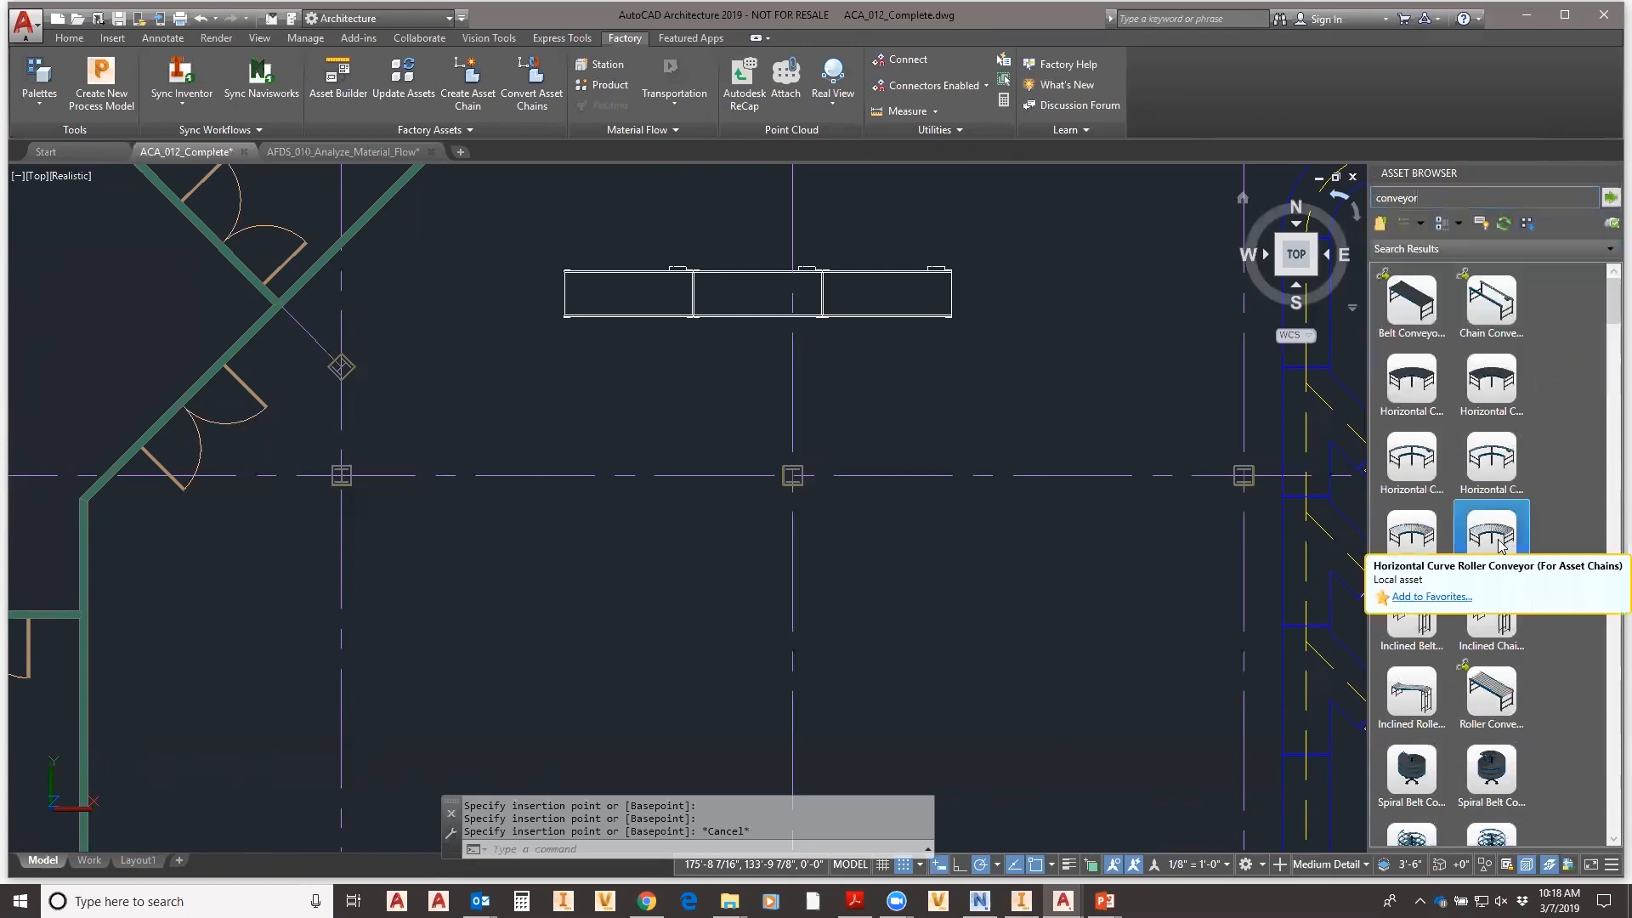
{"action": "left_click", "coordinate": [1418, 534]}
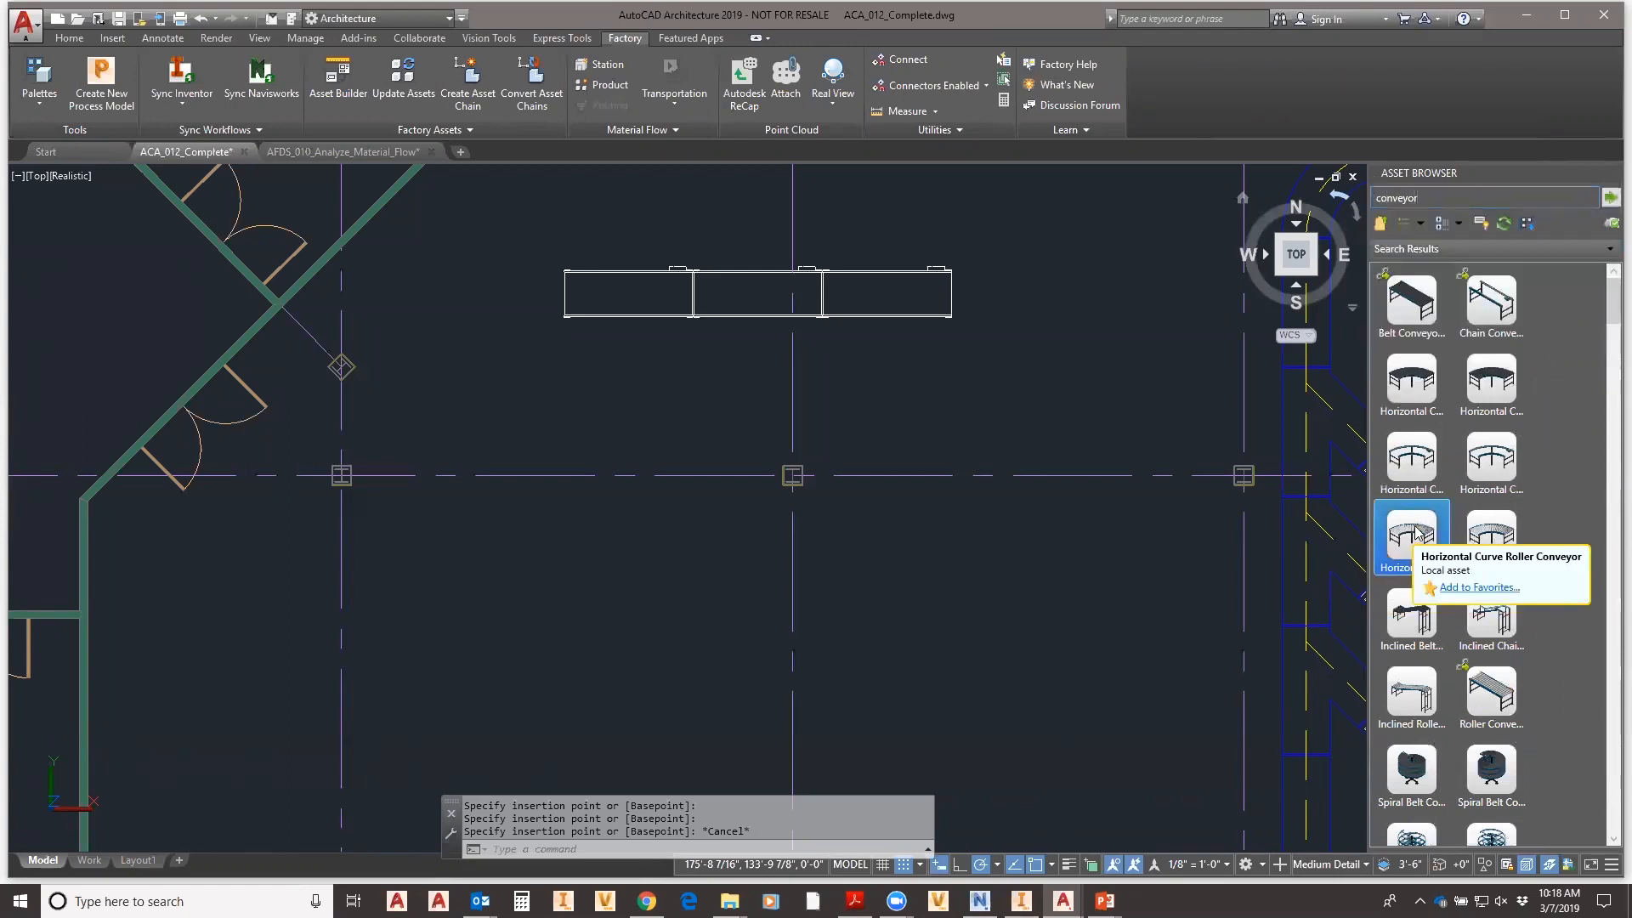
{"action": "left_click_drag", "start_coordinate": [1416, 535], "coordinate": [1042, 411]}
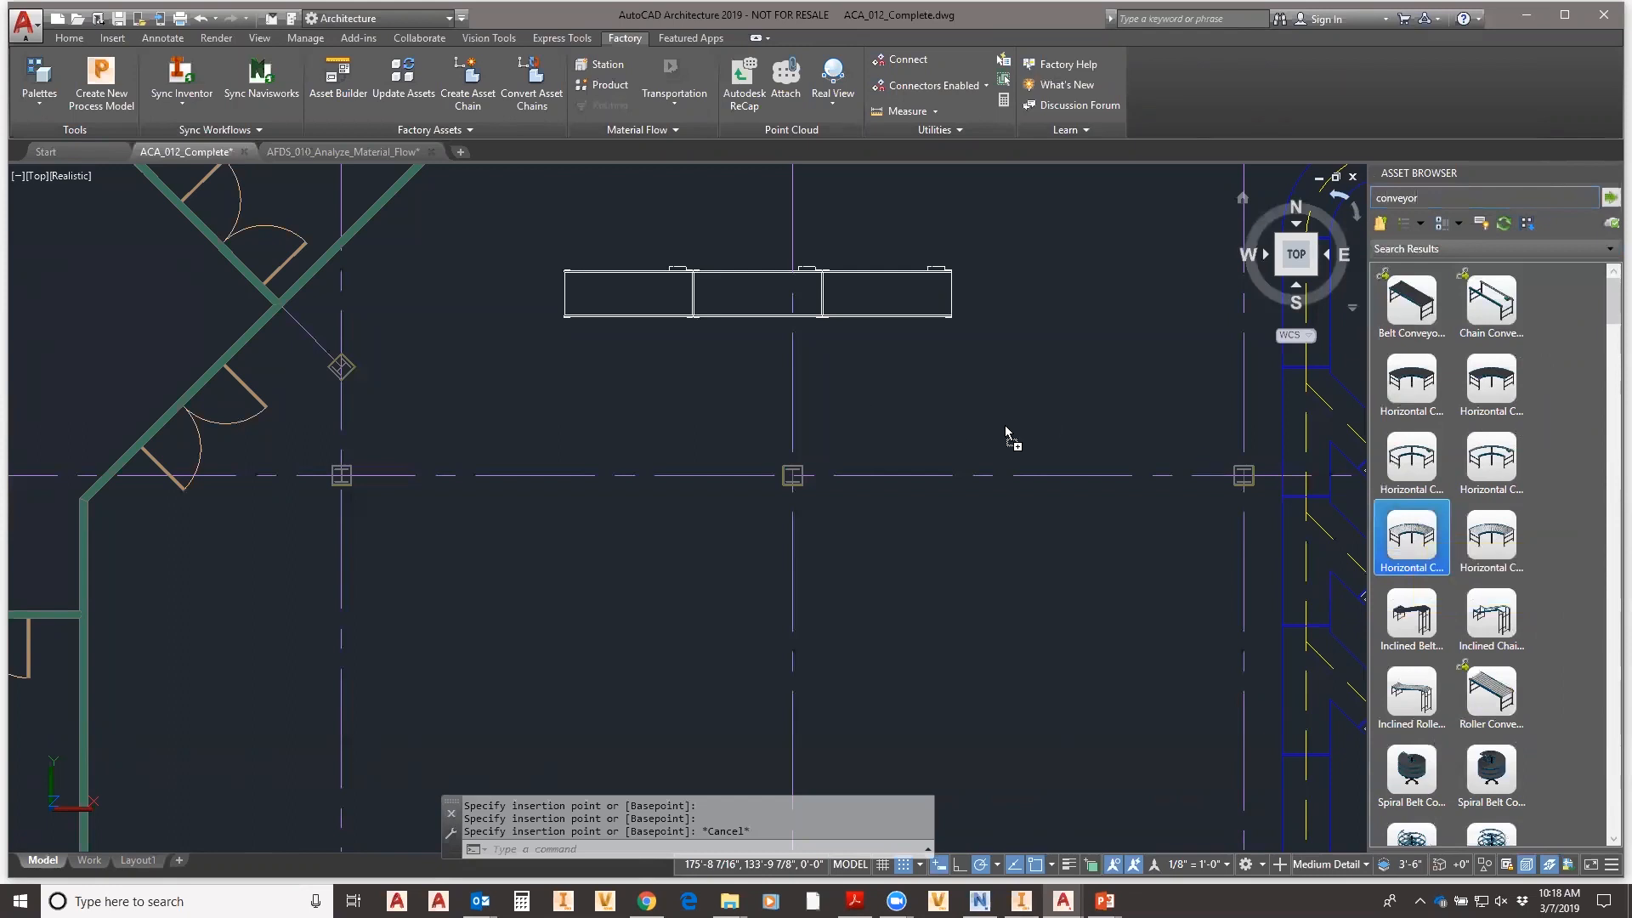
{"action": "left_click", "coordinate": [1418, 379]}
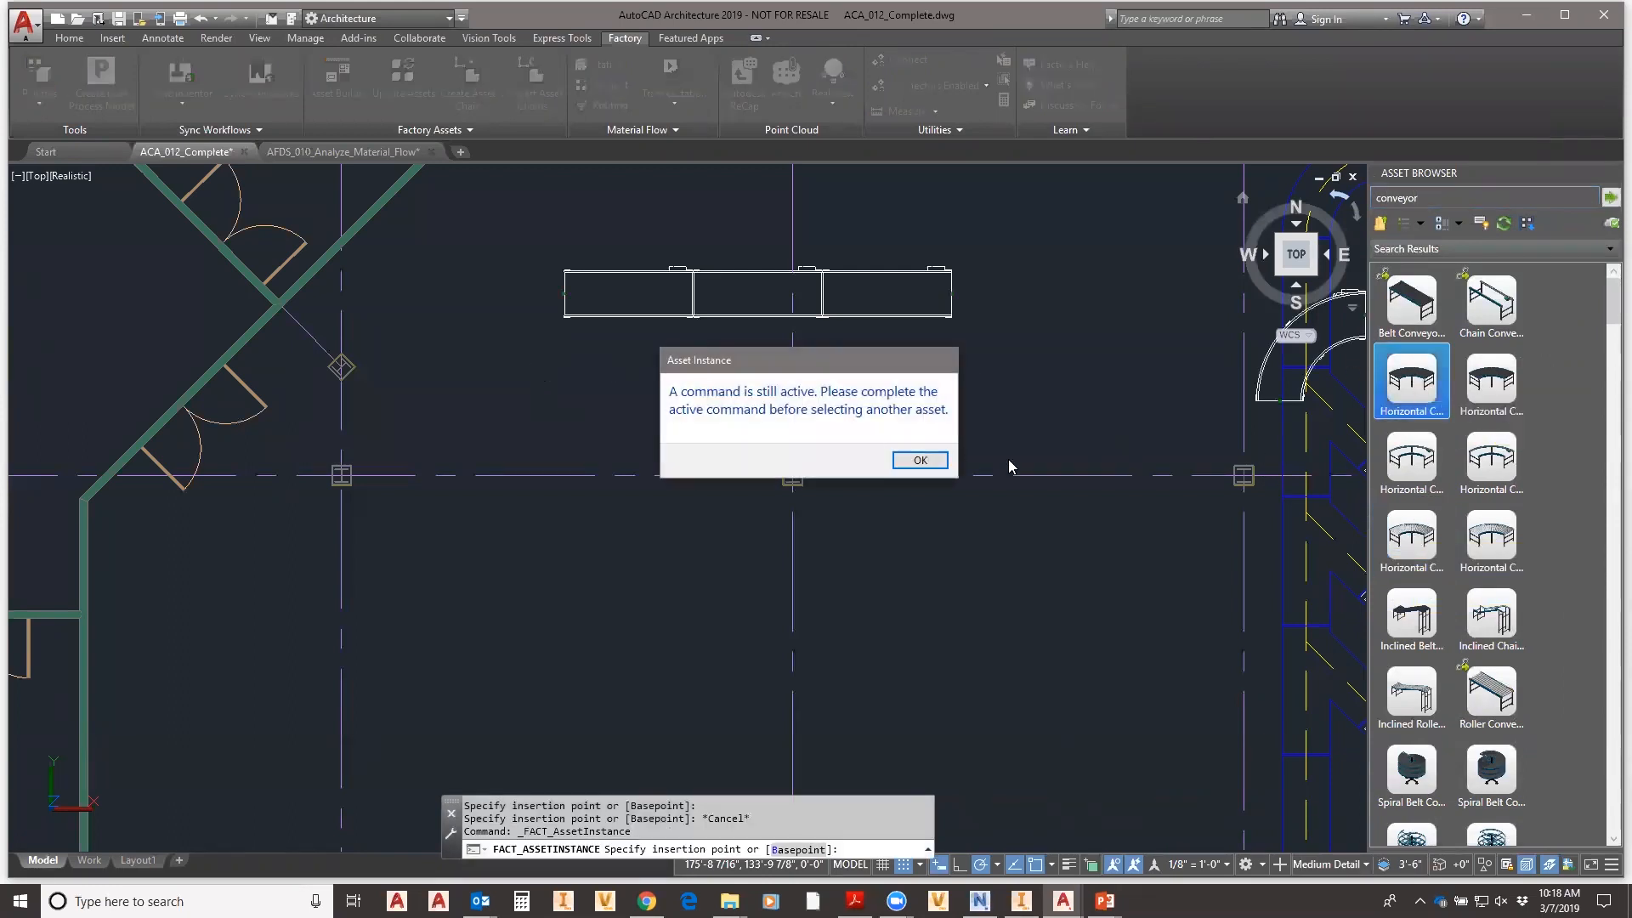
- Dismiss the active-command warning and snap curve belt conveyors onto both ends of the straight row
{"action": "left_click", "coordinate": [920, 460]}
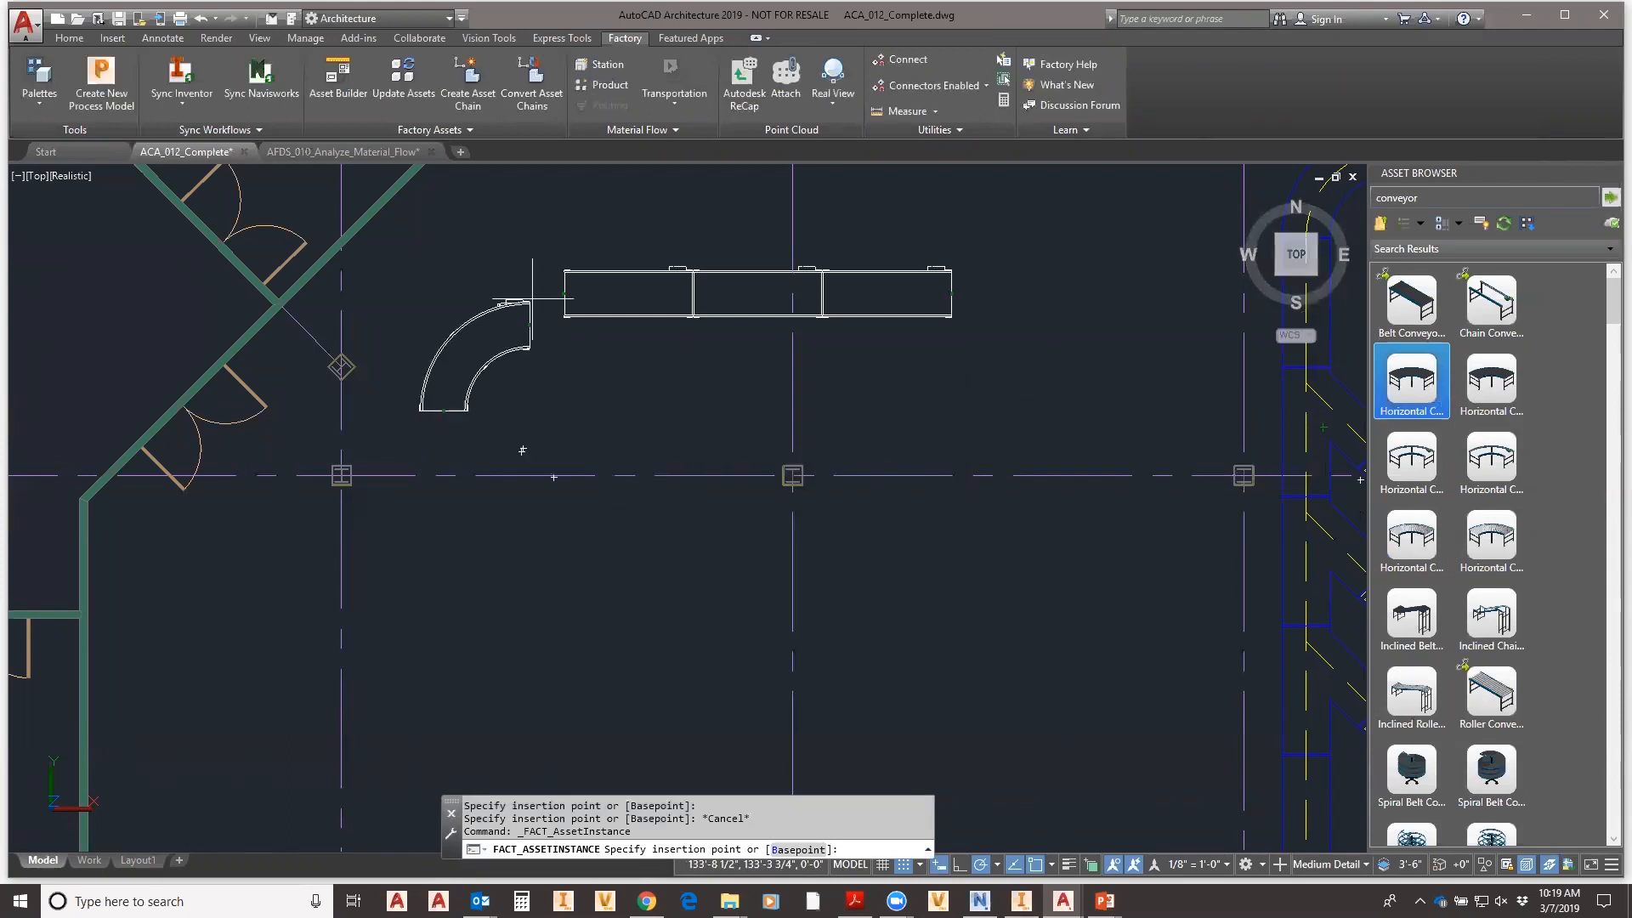
{"action": "left_click", "coordinate": [563, 379]}
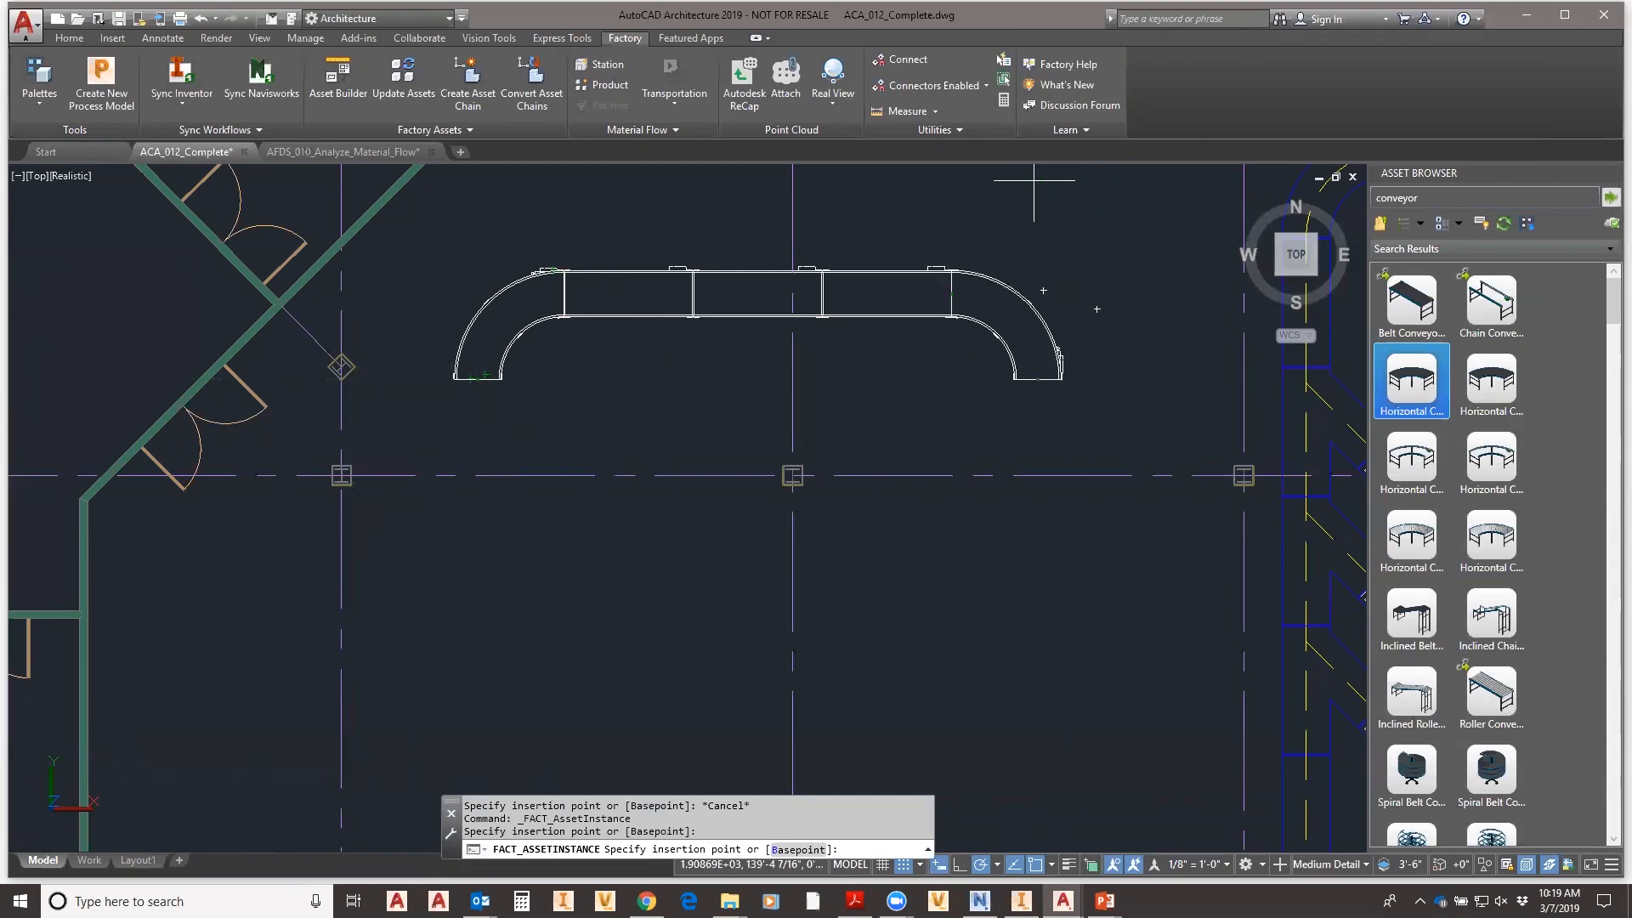
{"action": "key", "text": "Escape"}
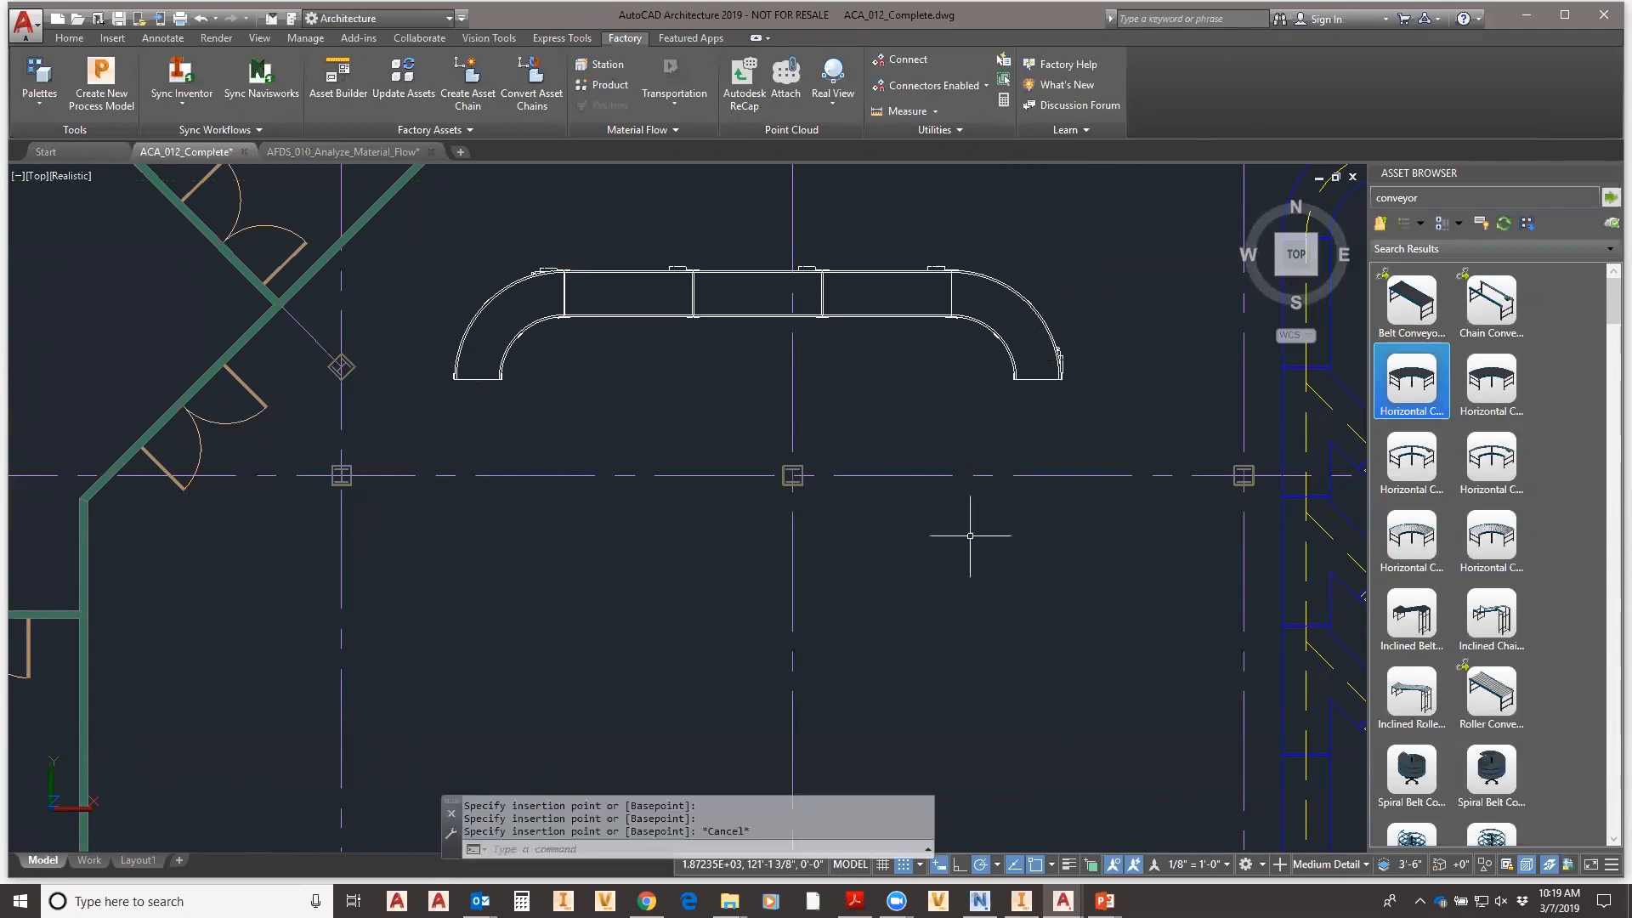
{"action": "scroll", "coordinate": [1053, 510], "scroll_direction": "up", "scroll_amount": 2}
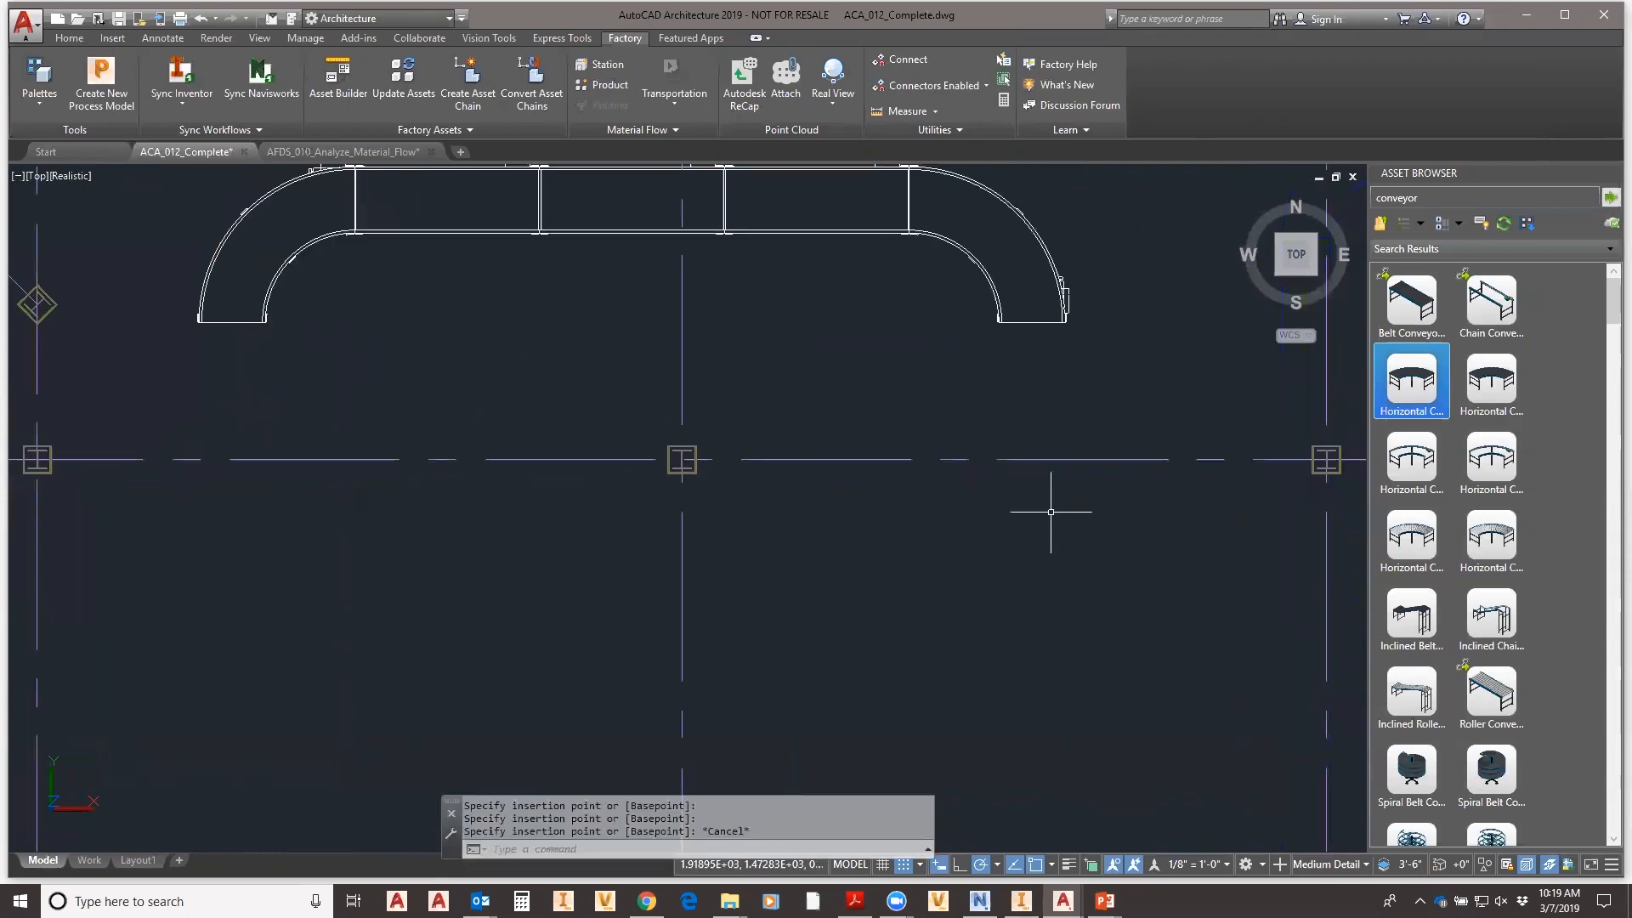
{"action": "scroll", "coordinate": [1060, 503], "scroll_direction": "down", "scroll_amount": 4}
{"action": "mouse_move", "coordinate": [1079, 572]}
{"action": "middle_mouse_down"}
{"action": "mouse_move", "coordinate": [1031, 464]}
{"action": "mouse_move", "coordinate": [1021, 472]}
{"action": "middle_mouse_up"}
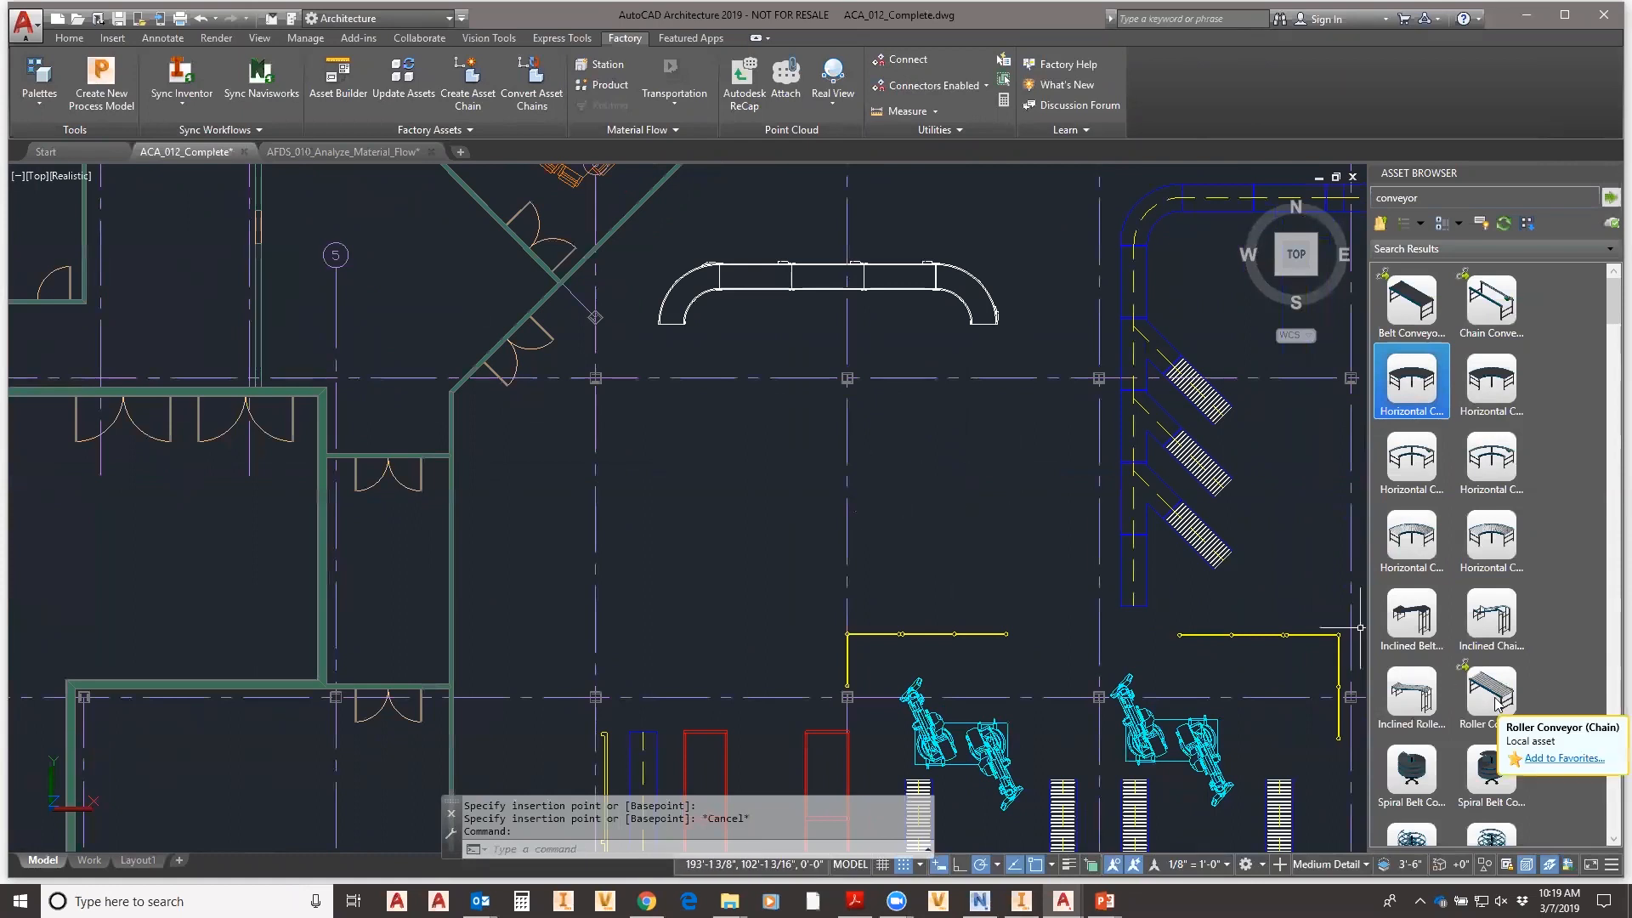
- Lay a Roller Conveyor (Chain) from a start point running left, then up, in an L shape
{"action": "left_click", "coordinate": [1494, 697]}
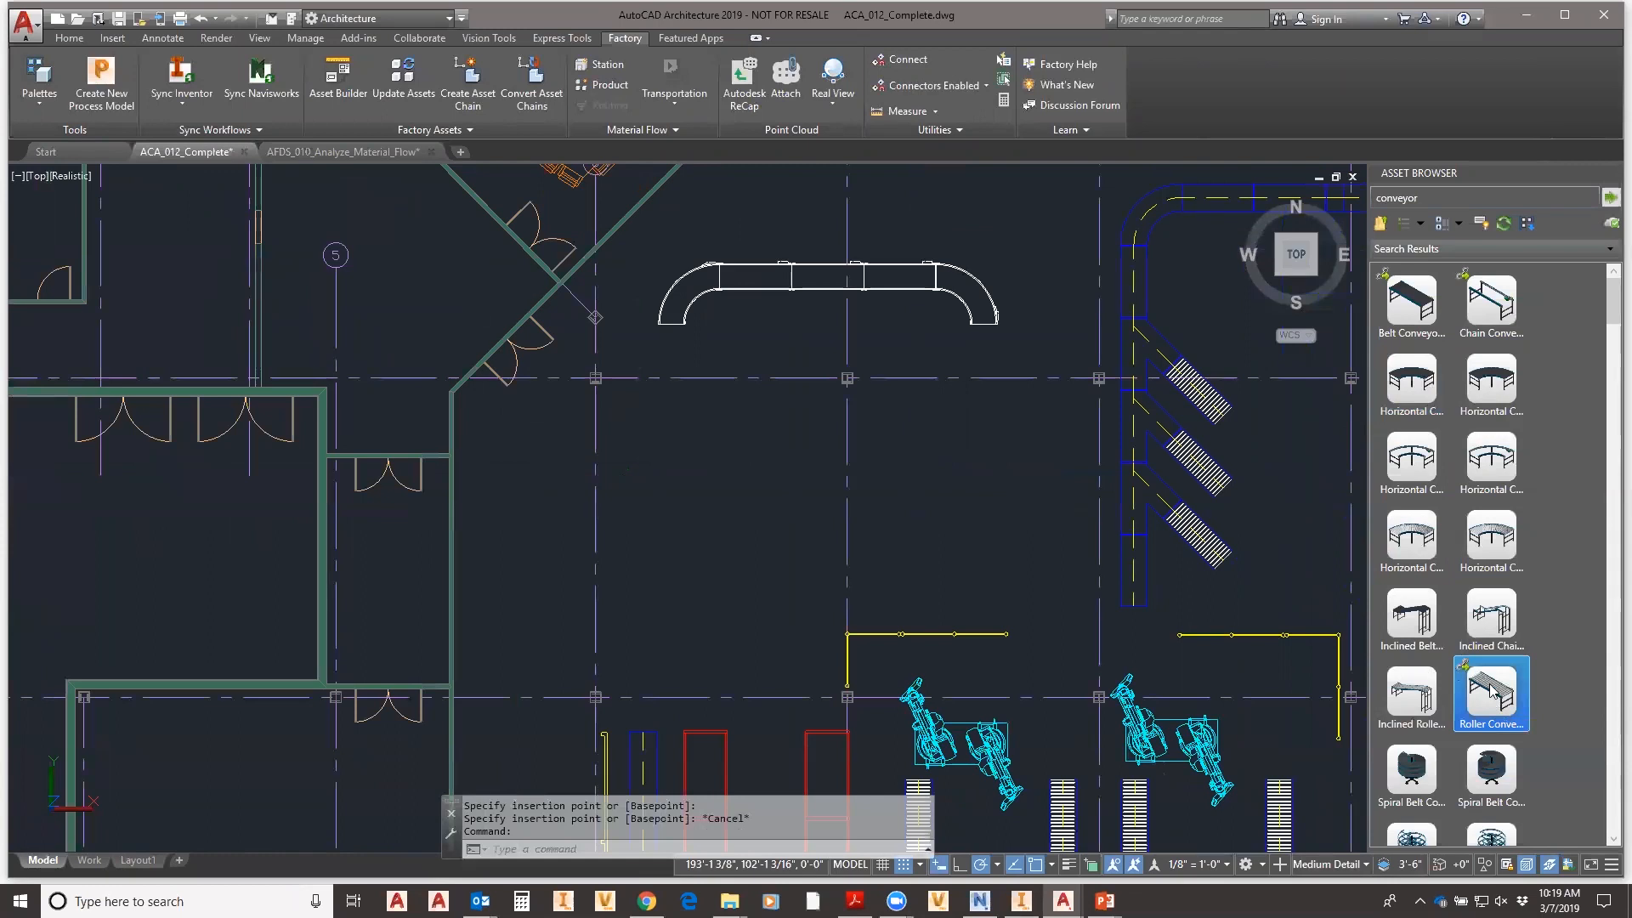
{"action": "left_click", "coordinate": [946, 575]}
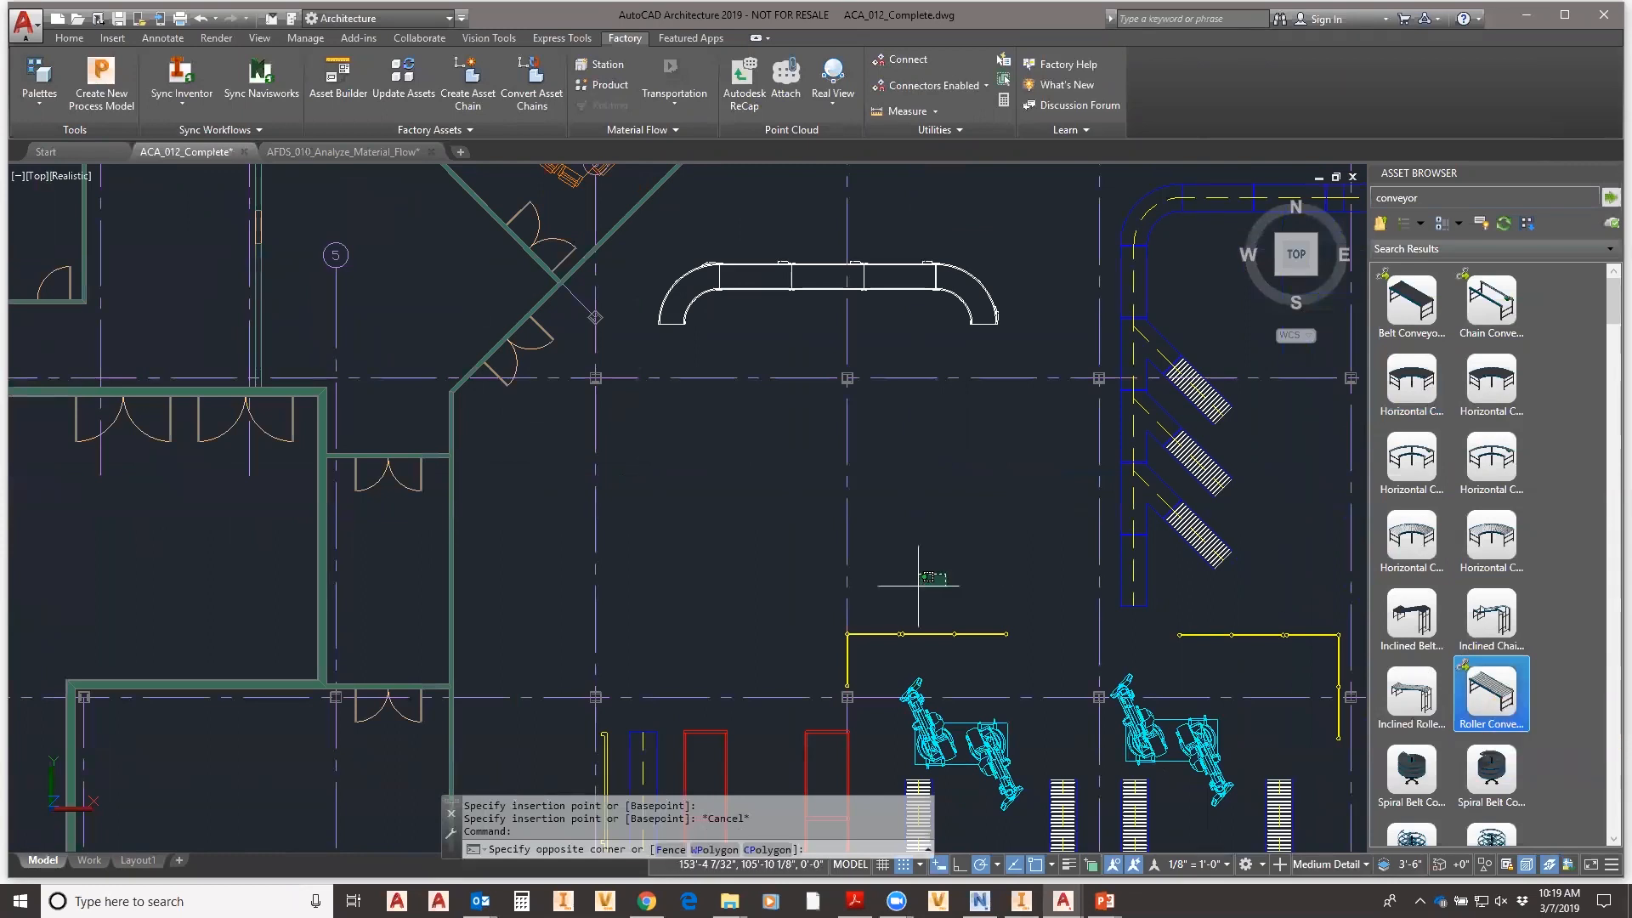
{"action": "key", "text": "Escape"}
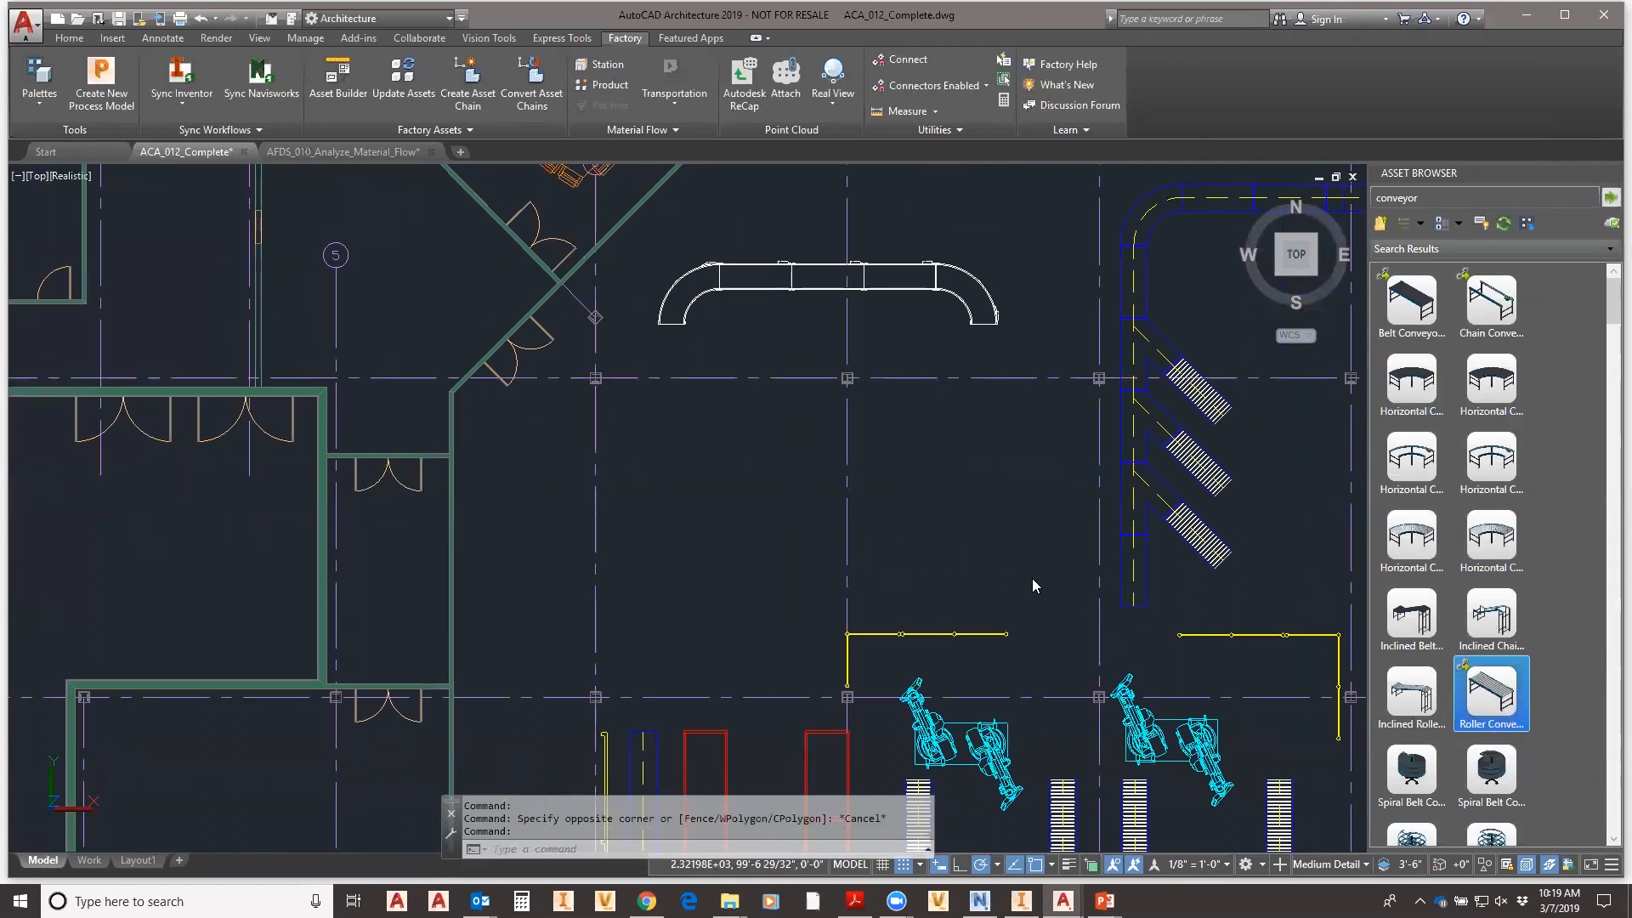
{"action": "key", "text": "Return"}
{"action": "left_click", "coordinate": [1037, 584]}
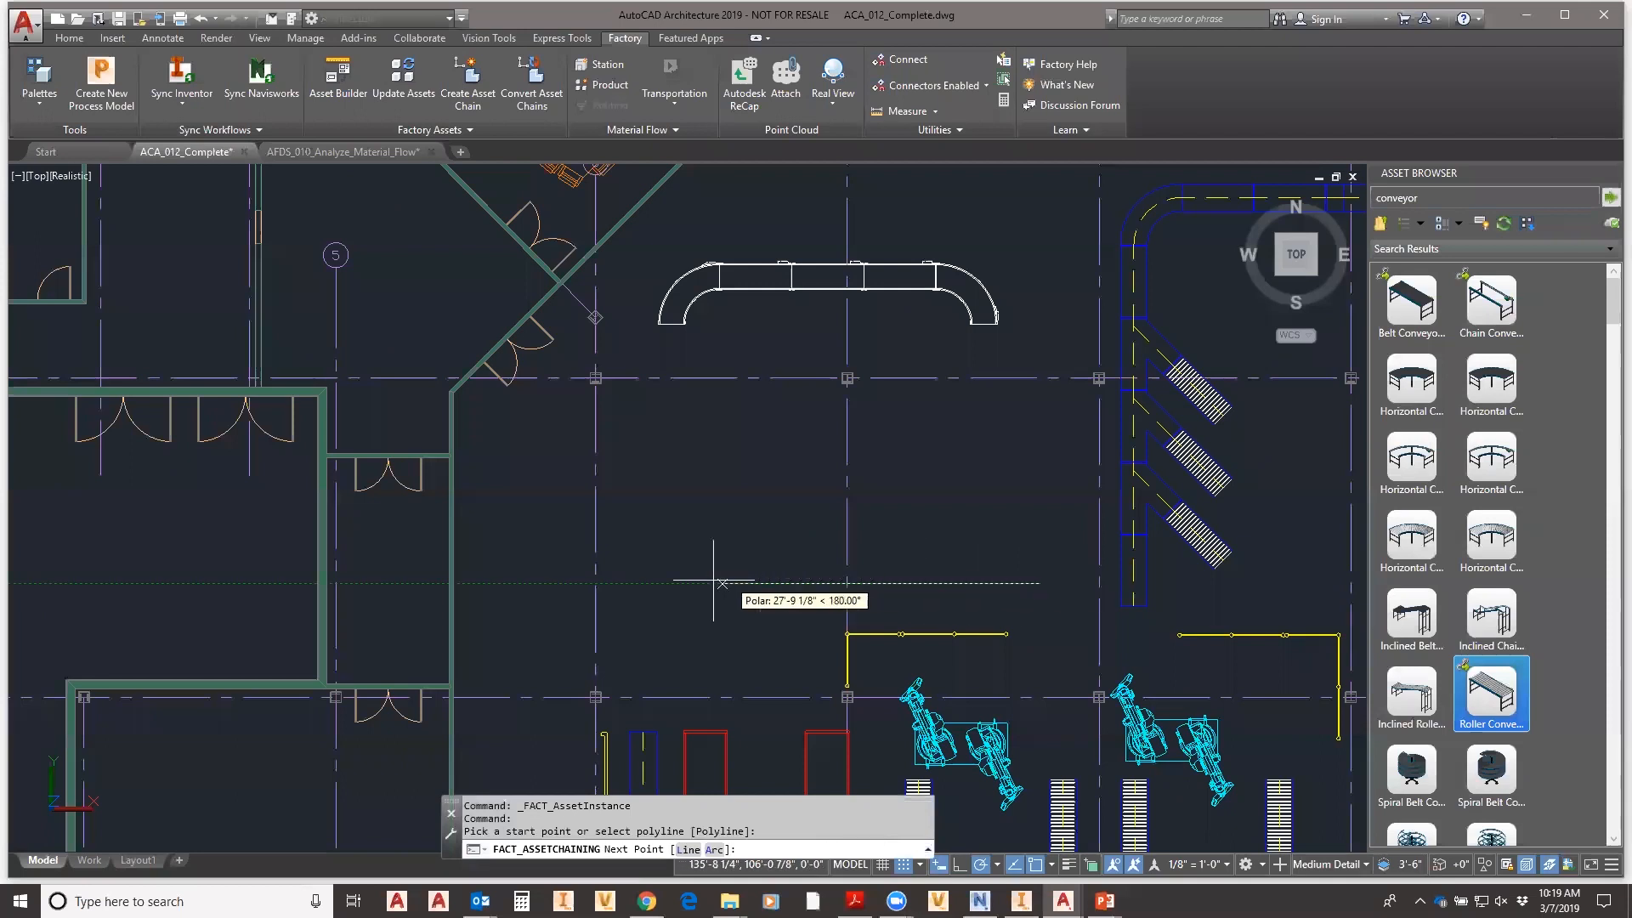
{"action": "left_click", "coordinate": [653, 583]}
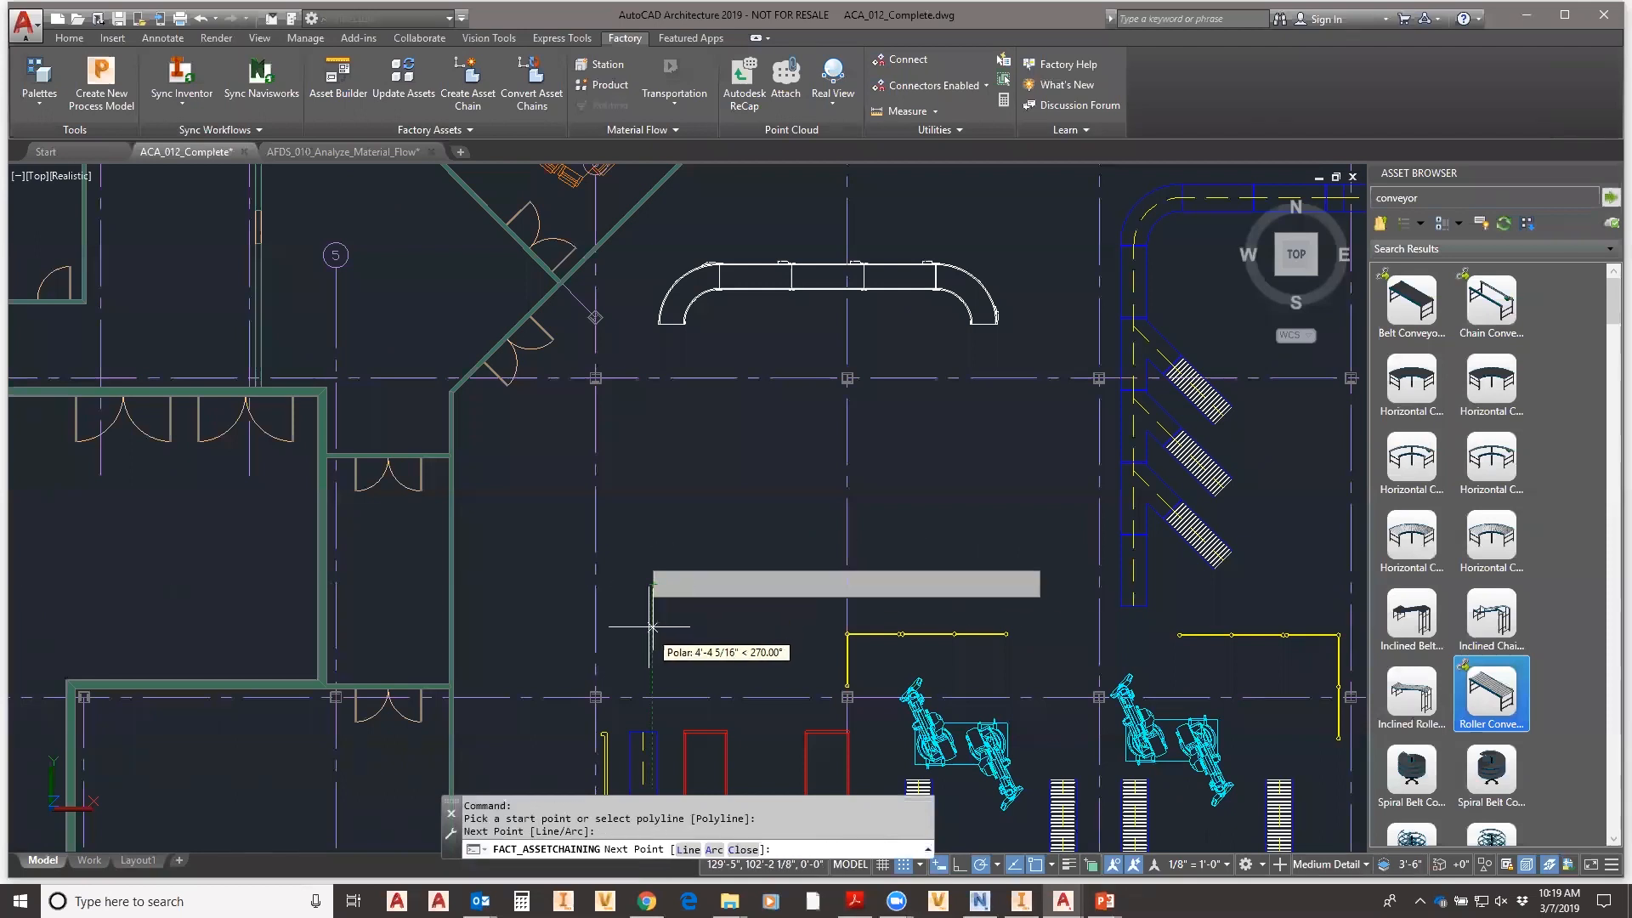
{"action": "left_click", "coordinate": [652, 441]}
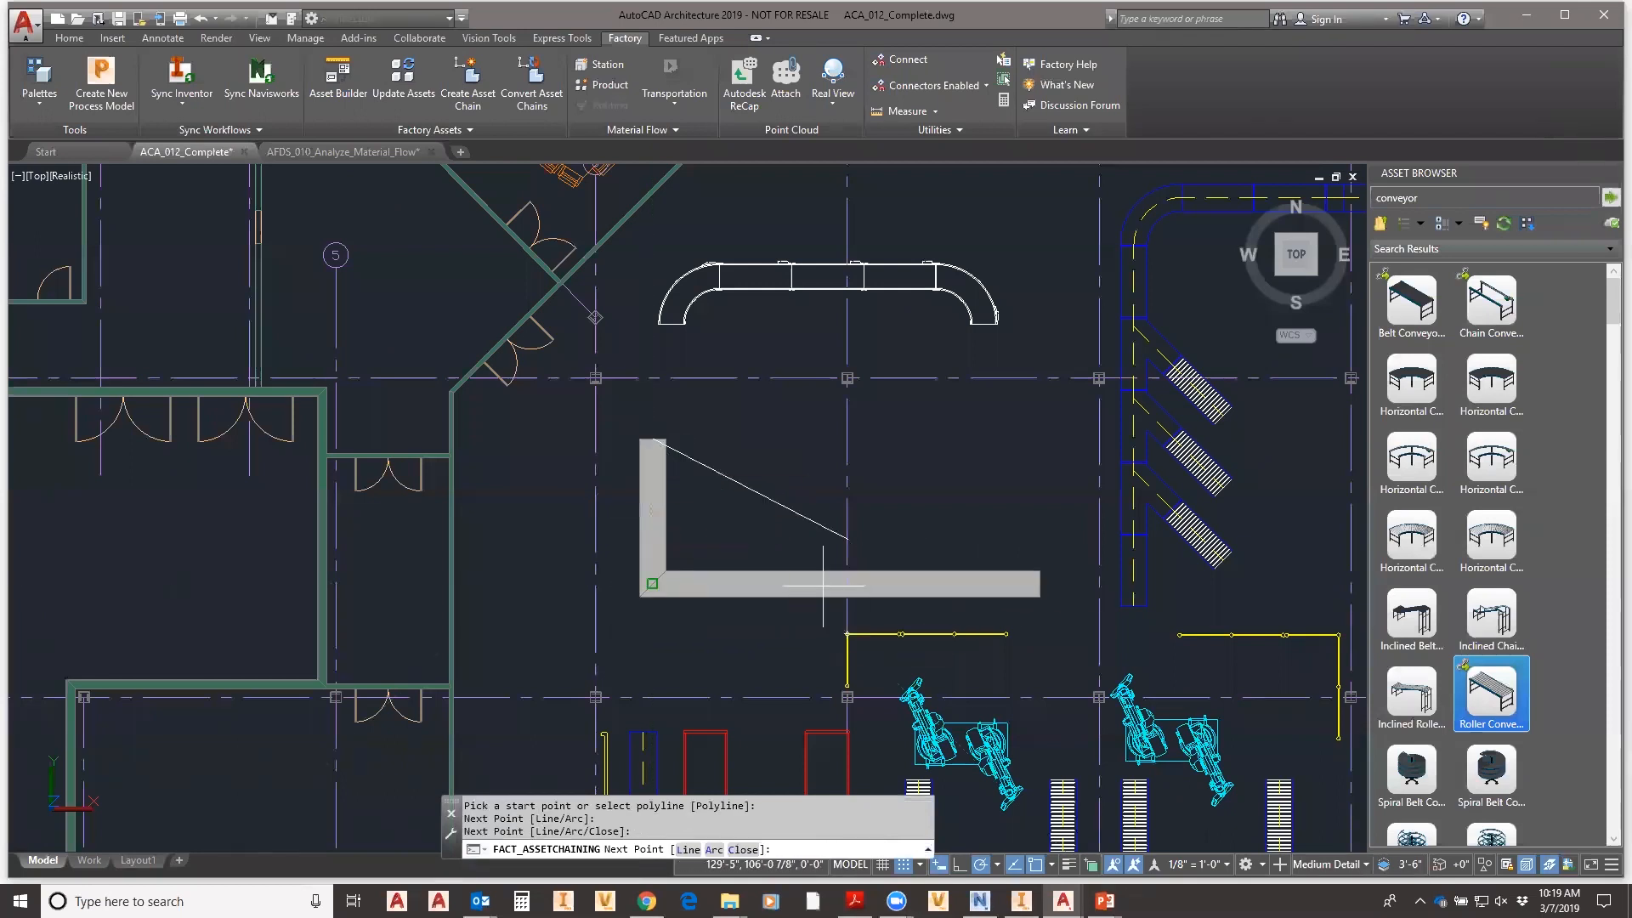
{"action": "key", "text": "Escape"}
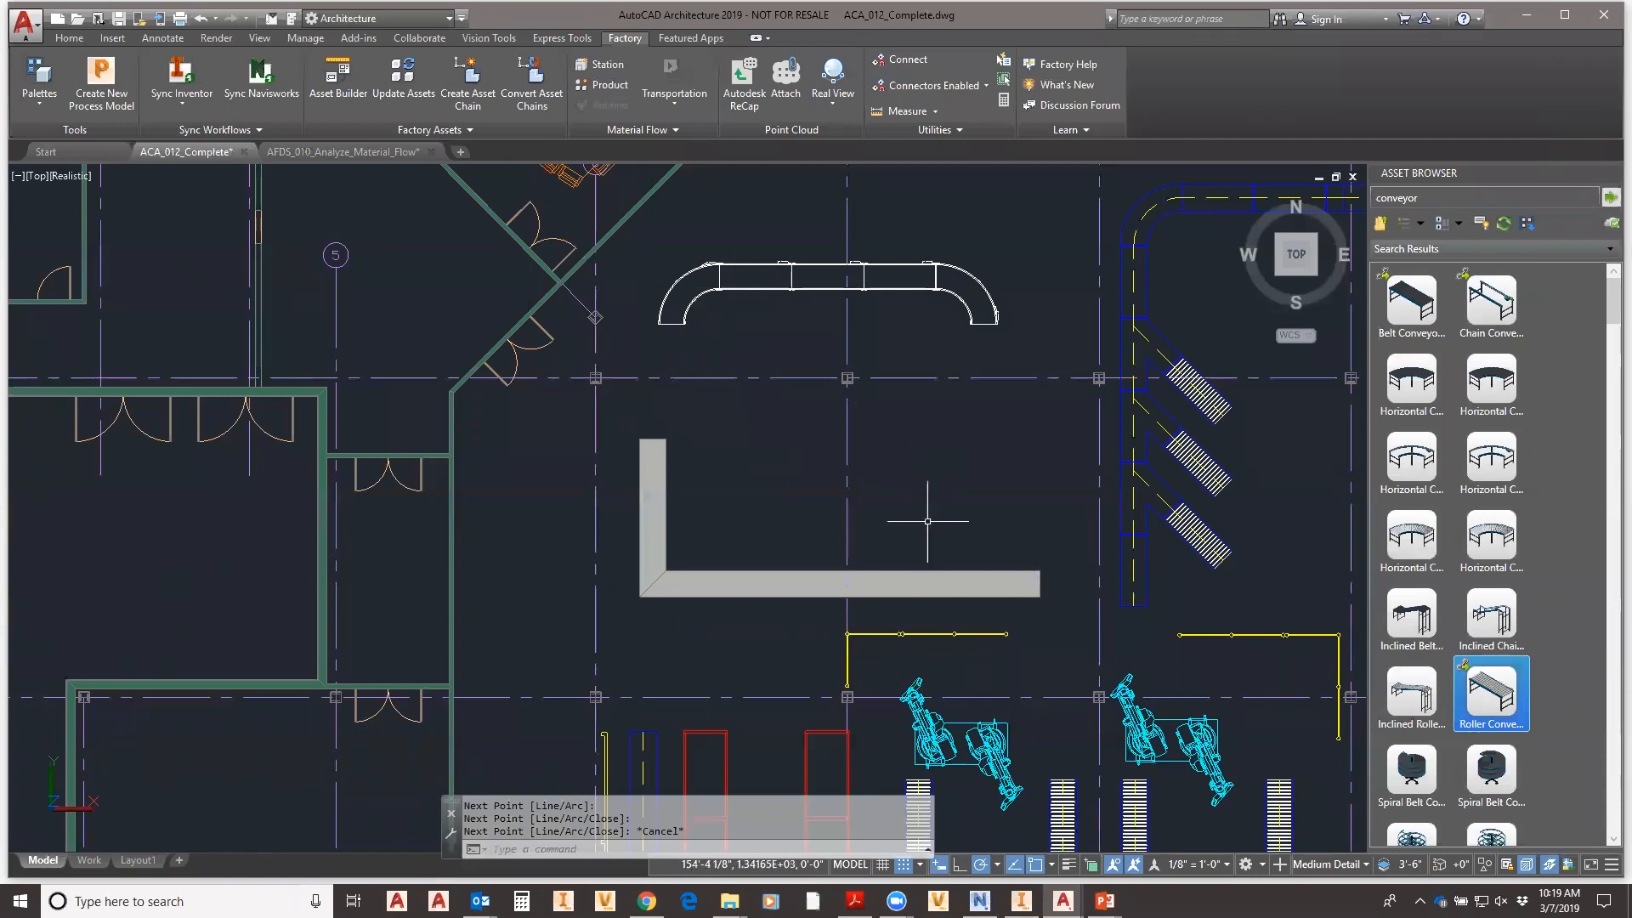
{"action": "middle_click_drag", "start_coordinate": [935, 493], "coordinate": [940, 477], "text": "shift"}
{"action": "middle_click_drag", "start_coordinate": [982, 389], "coordinate": [791, 413], "text": "shift"}
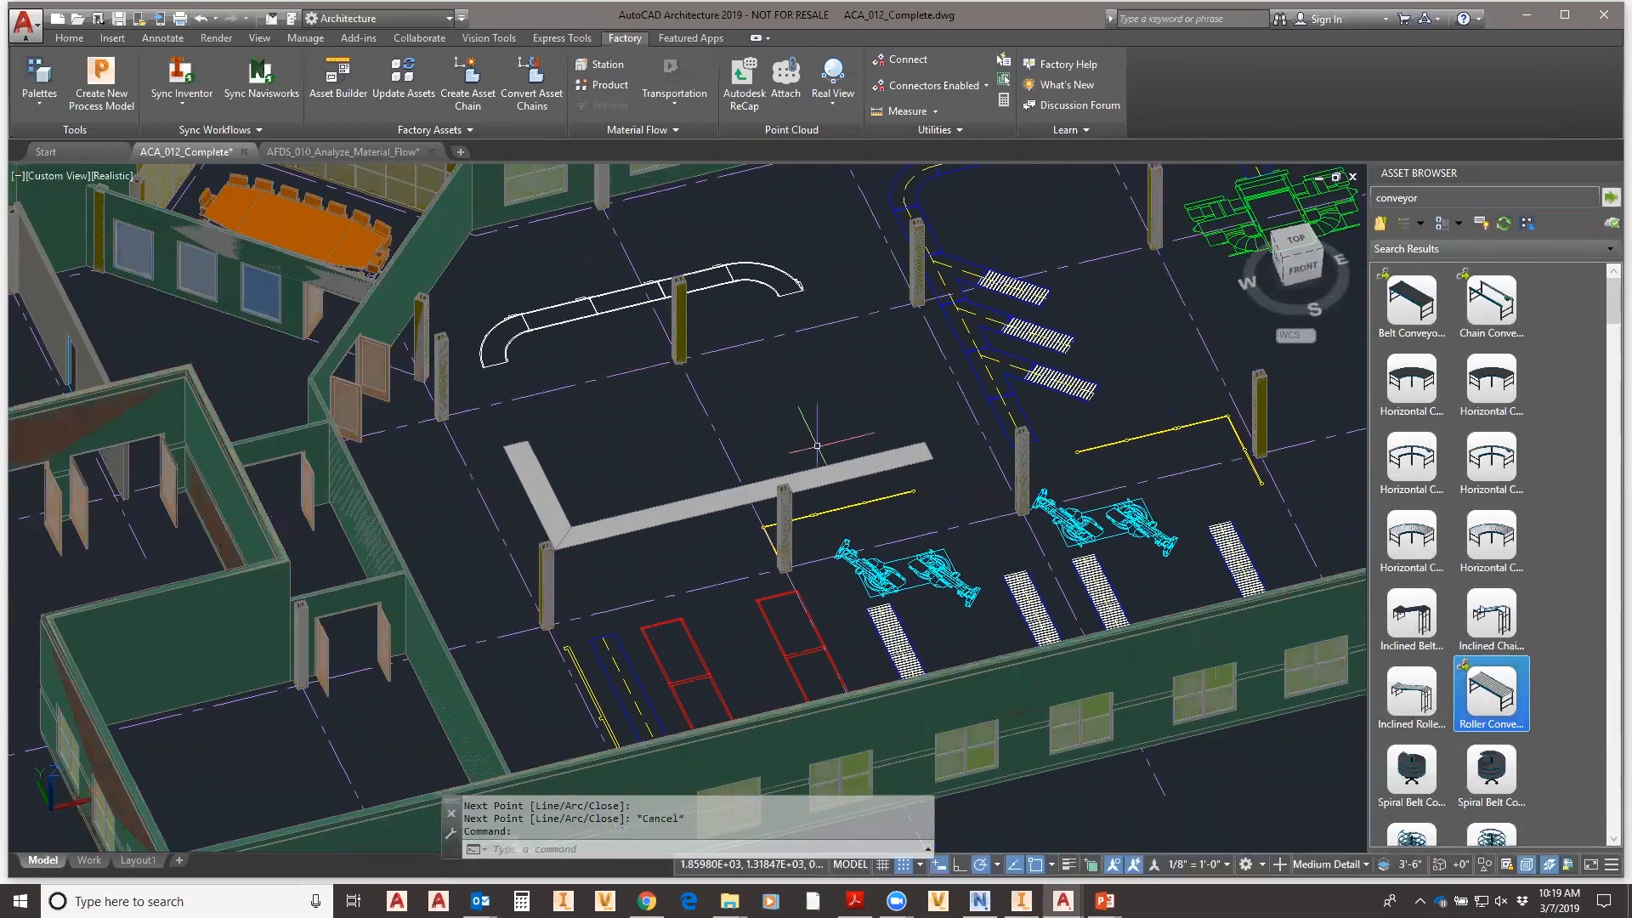
{"action": "left_click", "coordinate": [1294, 245]}
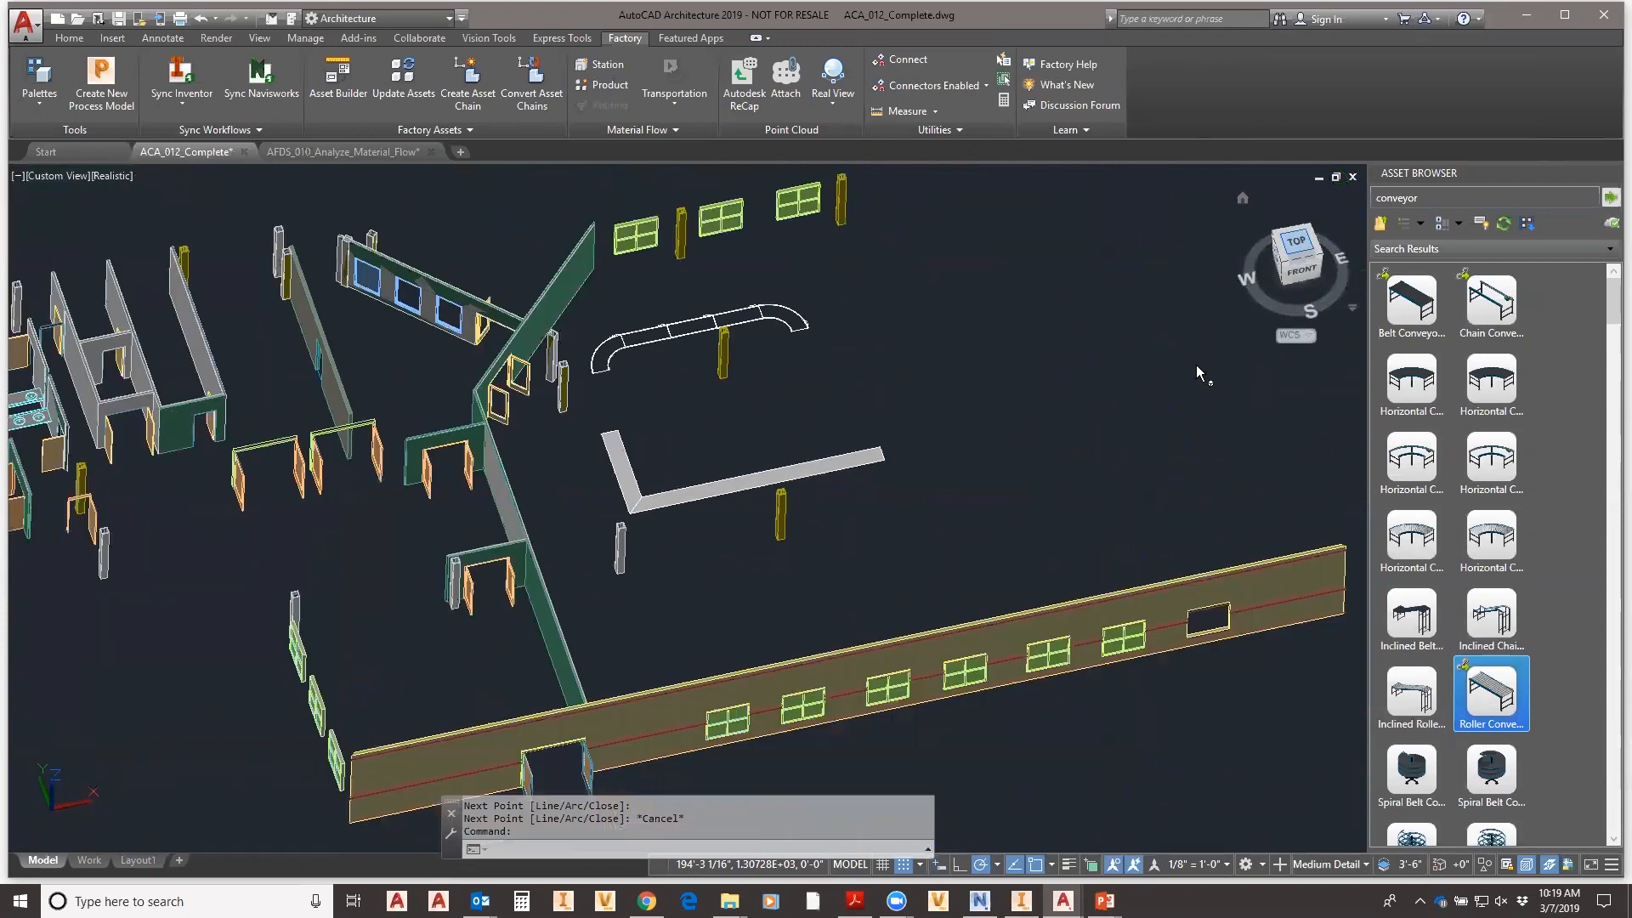
{"action": "scroll", "coordinate": [791, 510], "scroll_direction": "up", "scroll_amount": 8}
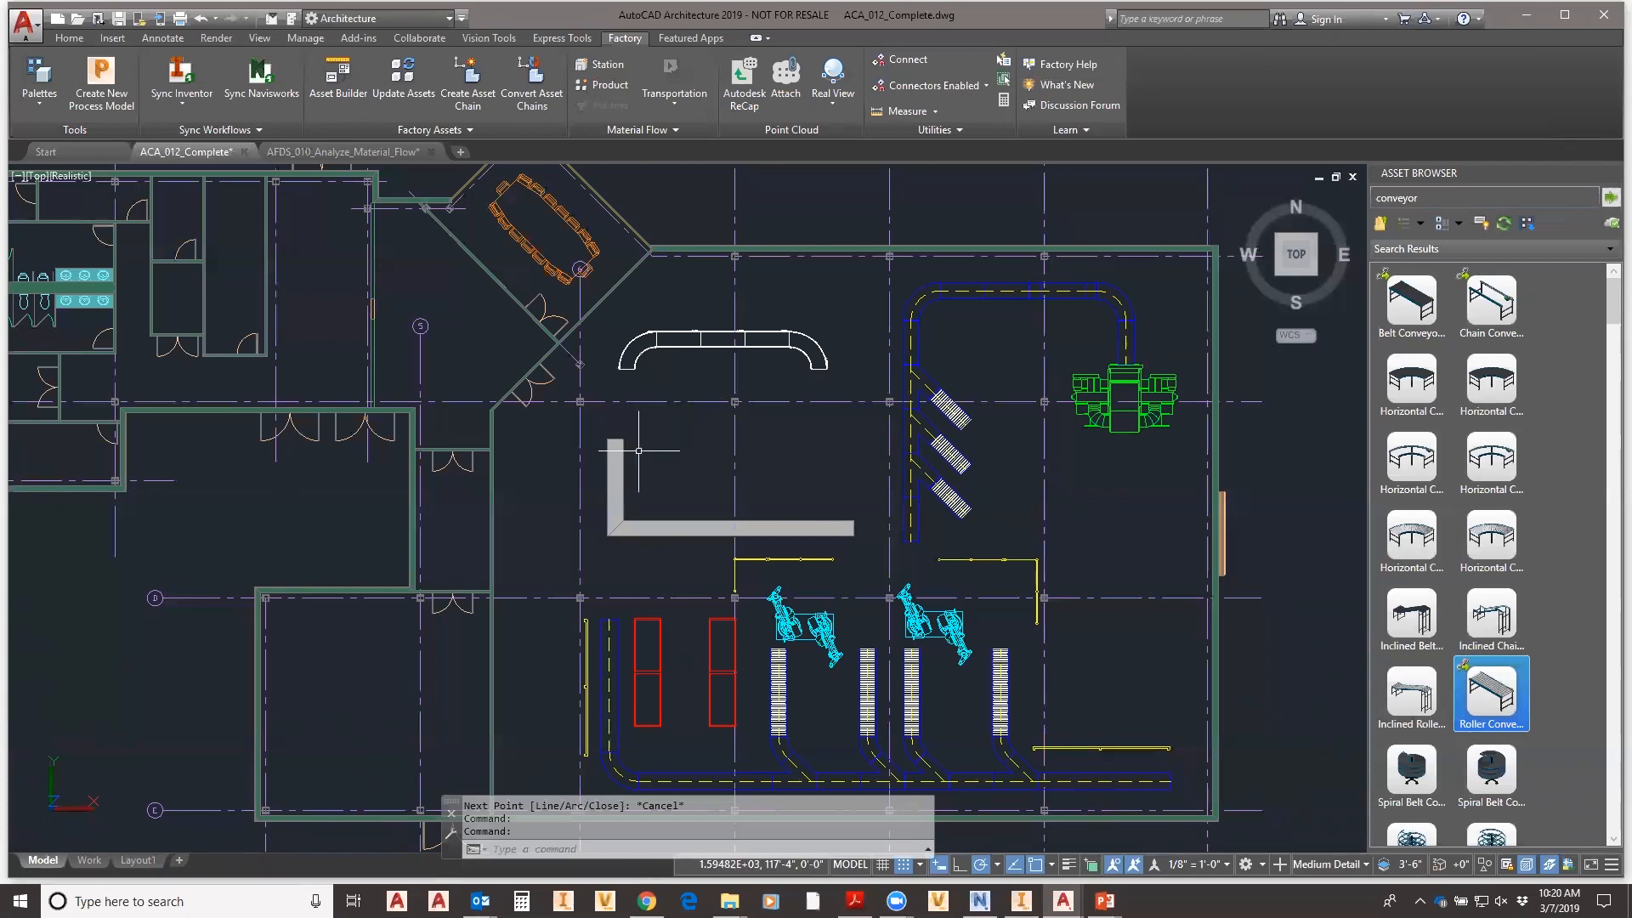
- Run Factory > Sync Inventor, agree to close the drawing, and save it
{"action": "left_click", "coordinate": [183, 84]}
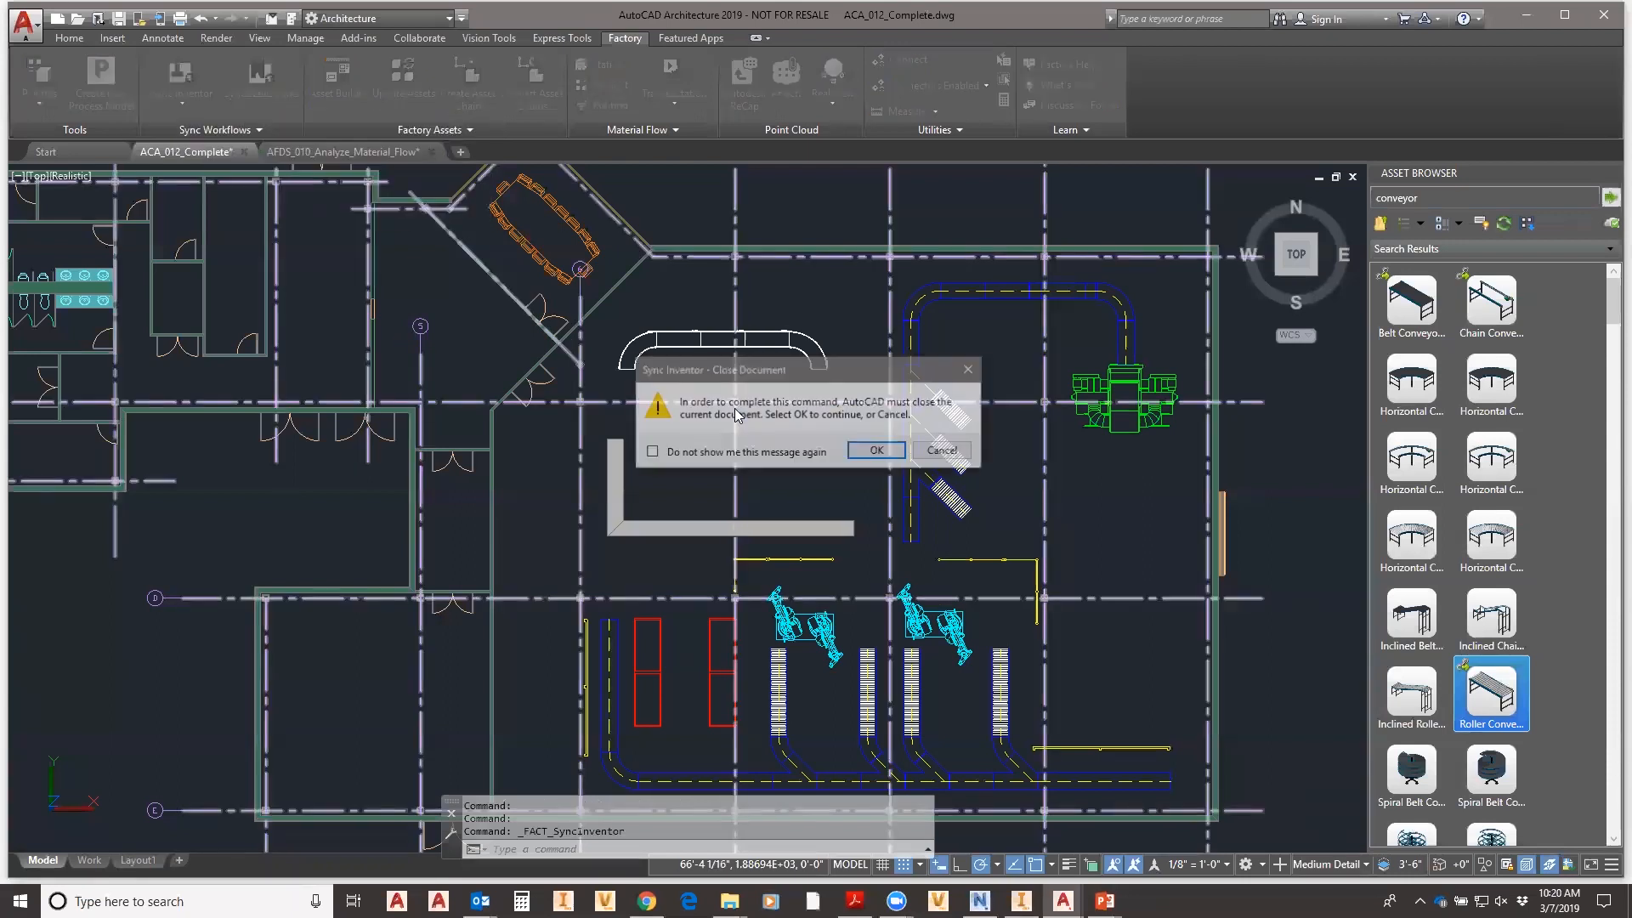
{"action": "left_click", "coordinate": [879, 453]}
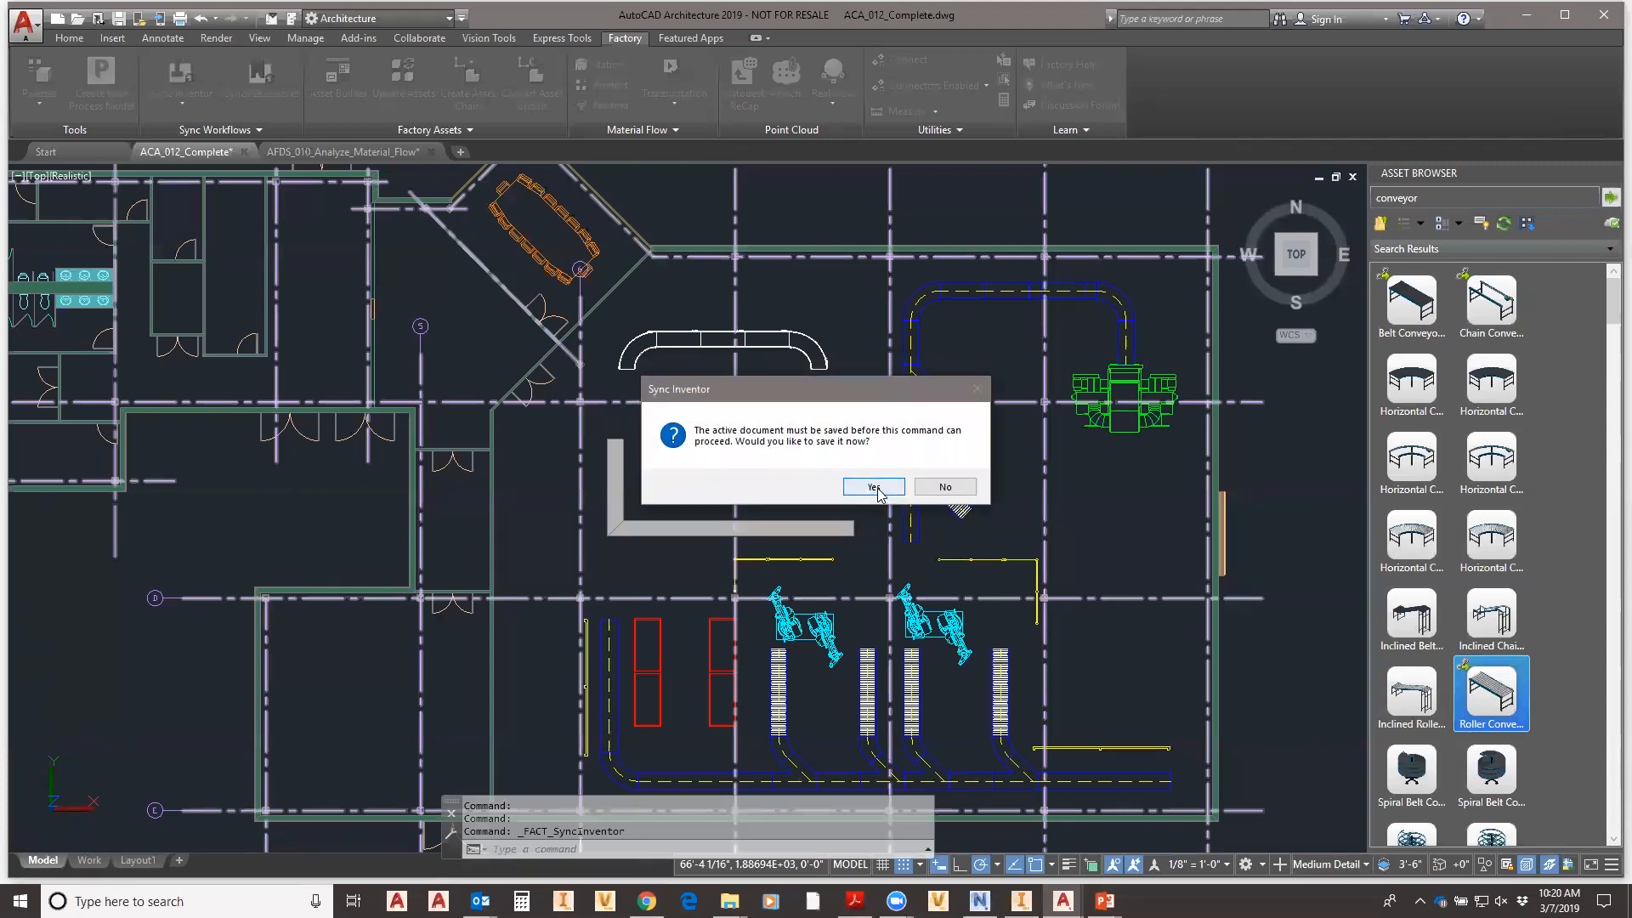
{"action": "left_click", "coordinate": [874, 487]}
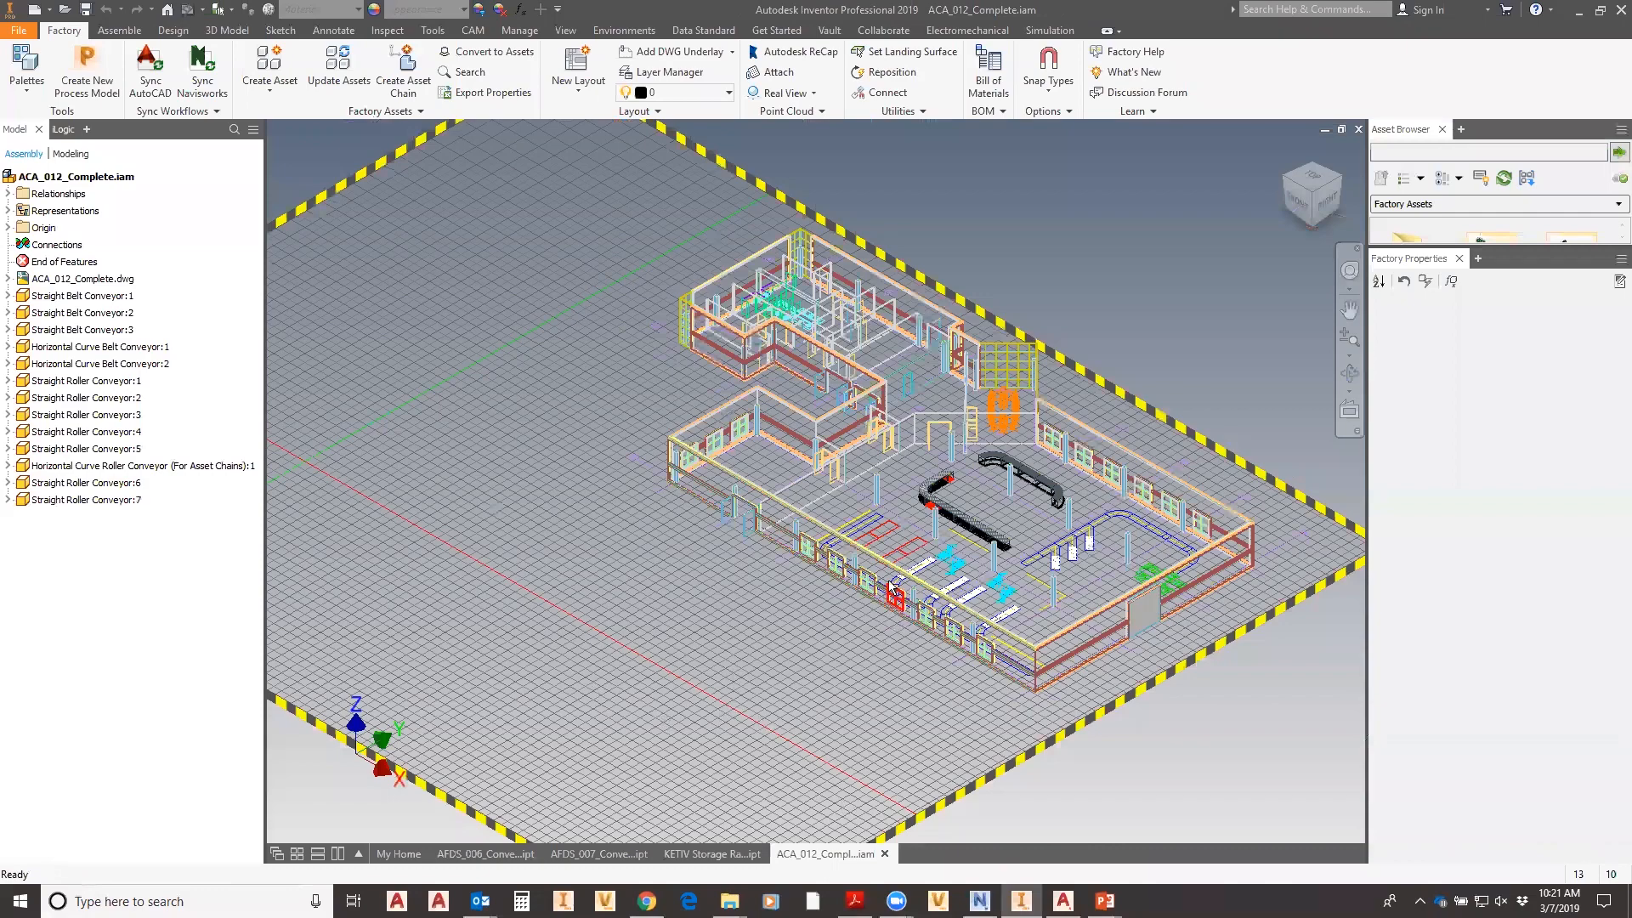
- Lengthen the Asset Browser to show the Factory Assets folders and centre the view on the blue outline
{"action": "middle_click_drag", "start_coordinate": [941, 631], "coordinate": [756, 725]}
{"action": "scroll", "coordinate": [875, 650], "scroll_direction": "down", "scroll_amount": 2}
{"action": "scroll", "coordinate": [845, 625], "scroll_direction": "up", "scroll_amount": 3}
{"action": "scroll", "coordinate": [926, 630], "scroll_direction": "up", "scroll_amount": 4}
{"action": "middle_click_drag", "start_coordinate": [916, 482], "coordinate": [465, 323]}
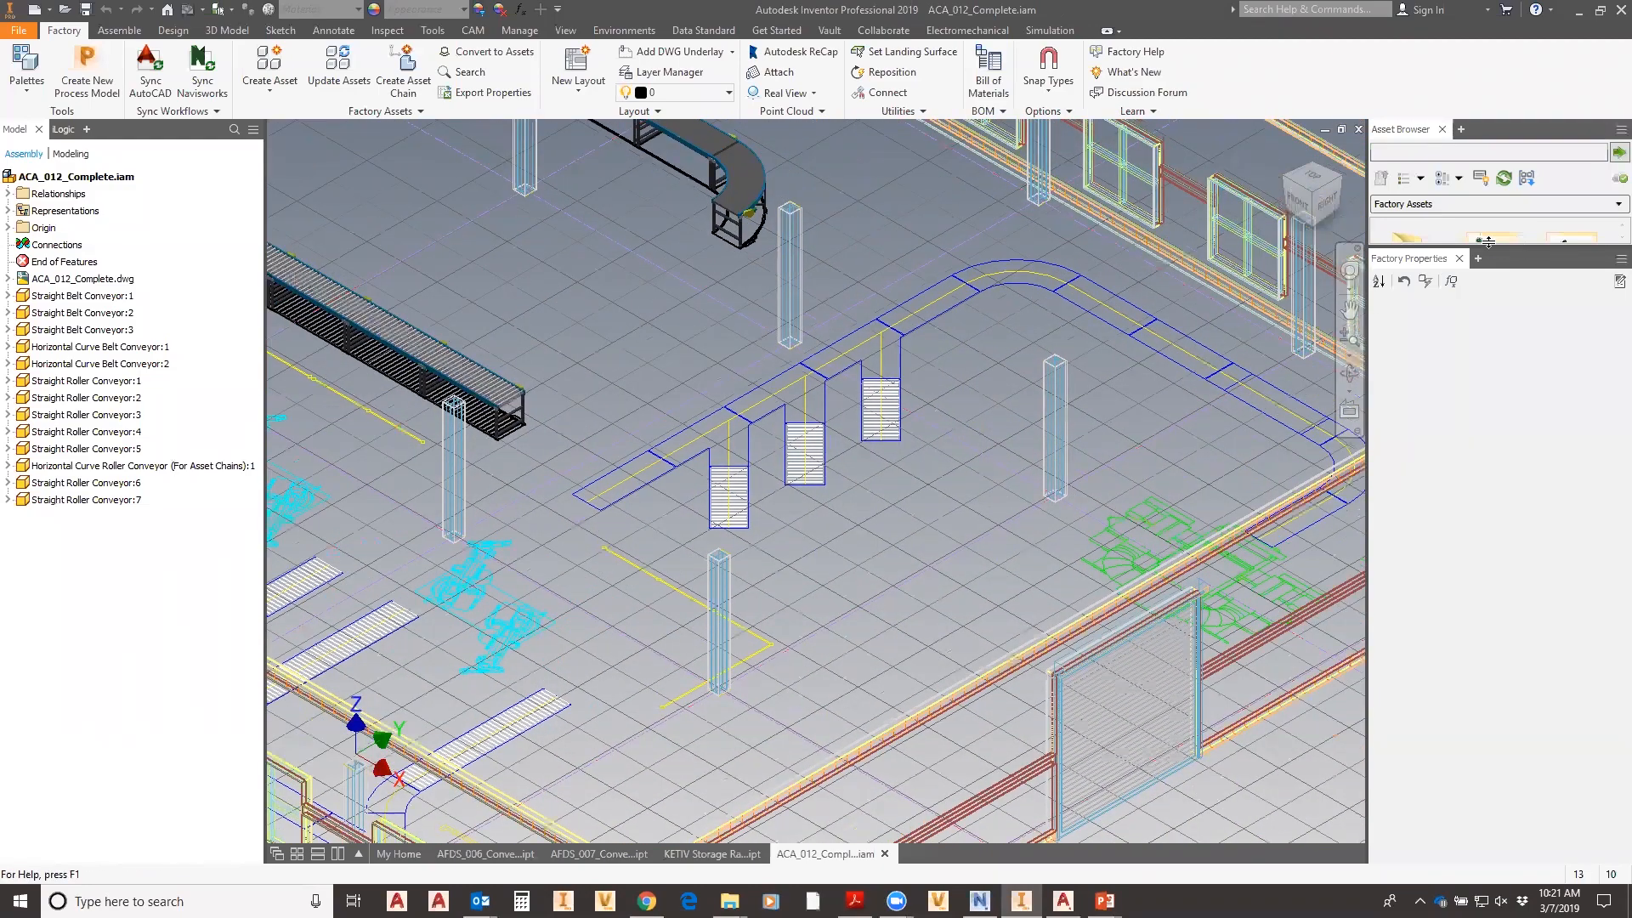
{"action": "left_click_drag", "start_coordinate": [1492, 241], "coordinate": [1488, 391]}
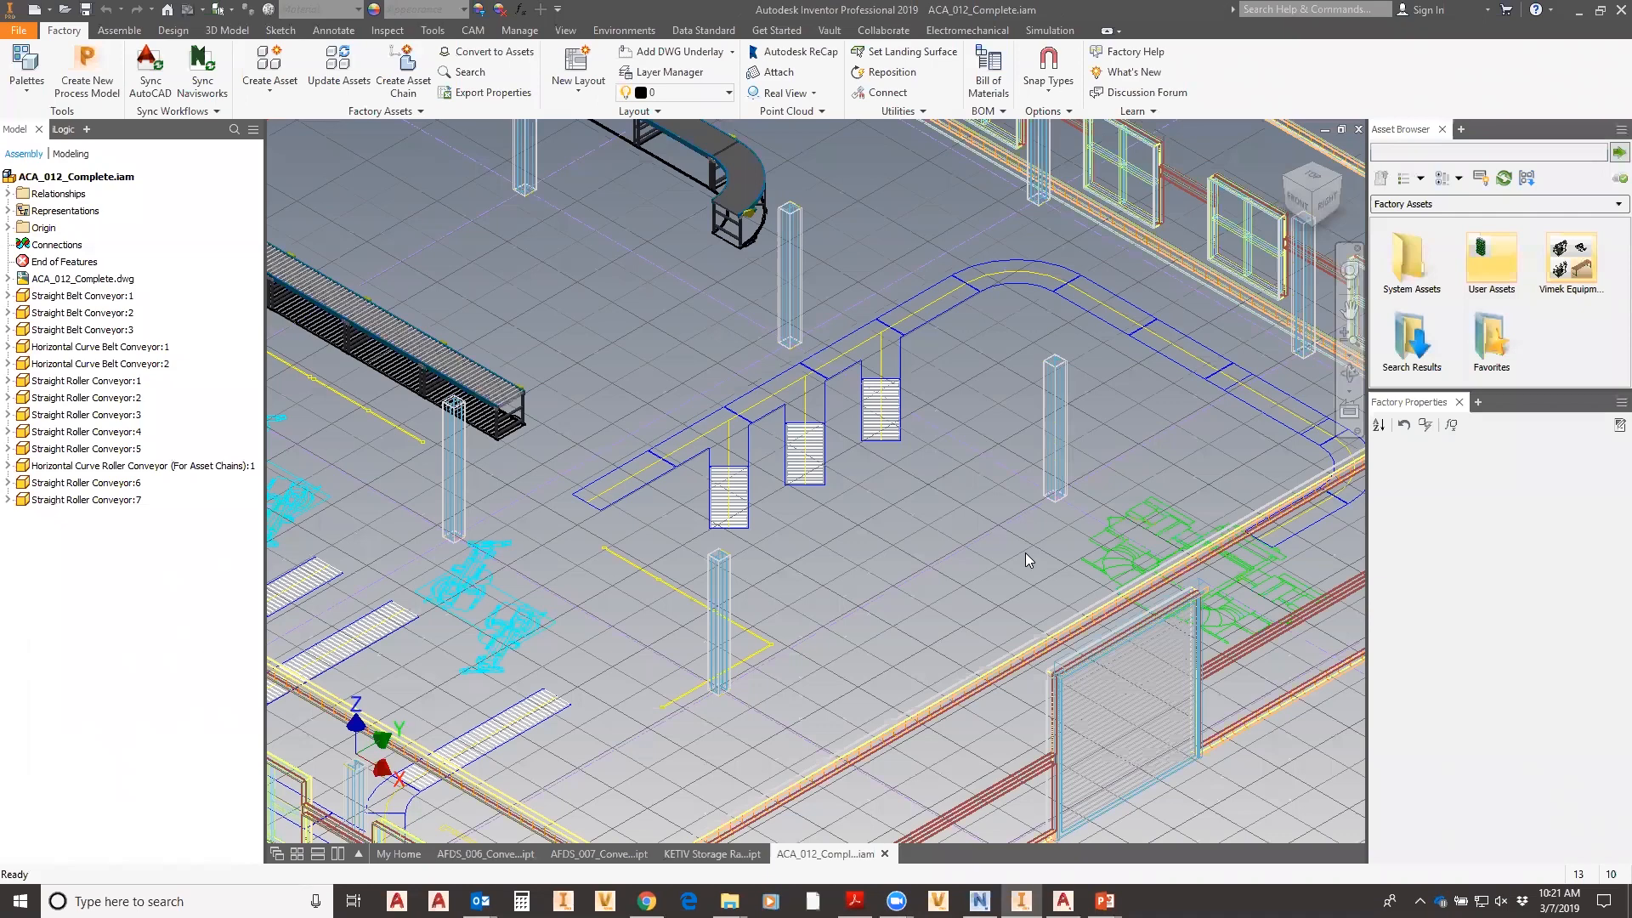
{"action": "middle_click_drag", "start_coordinate": [976, 631], "coordinate": [1004, 683]}
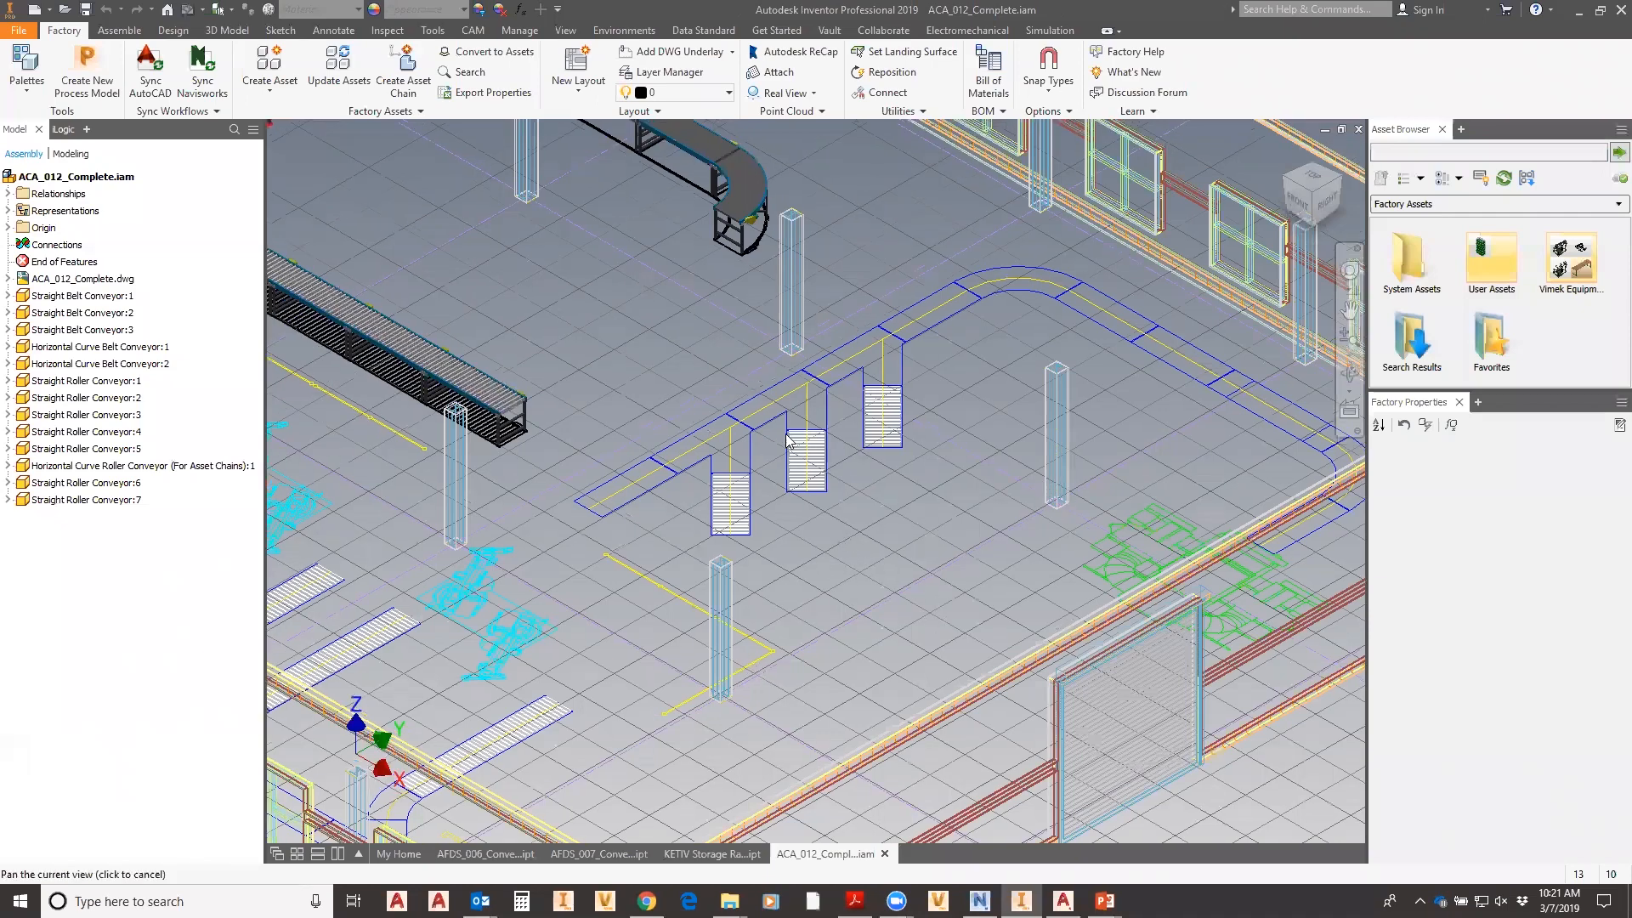
{"action": "middle_click_drag", "start_coordinate": [780, 448], "coordinate": [974, 497]}
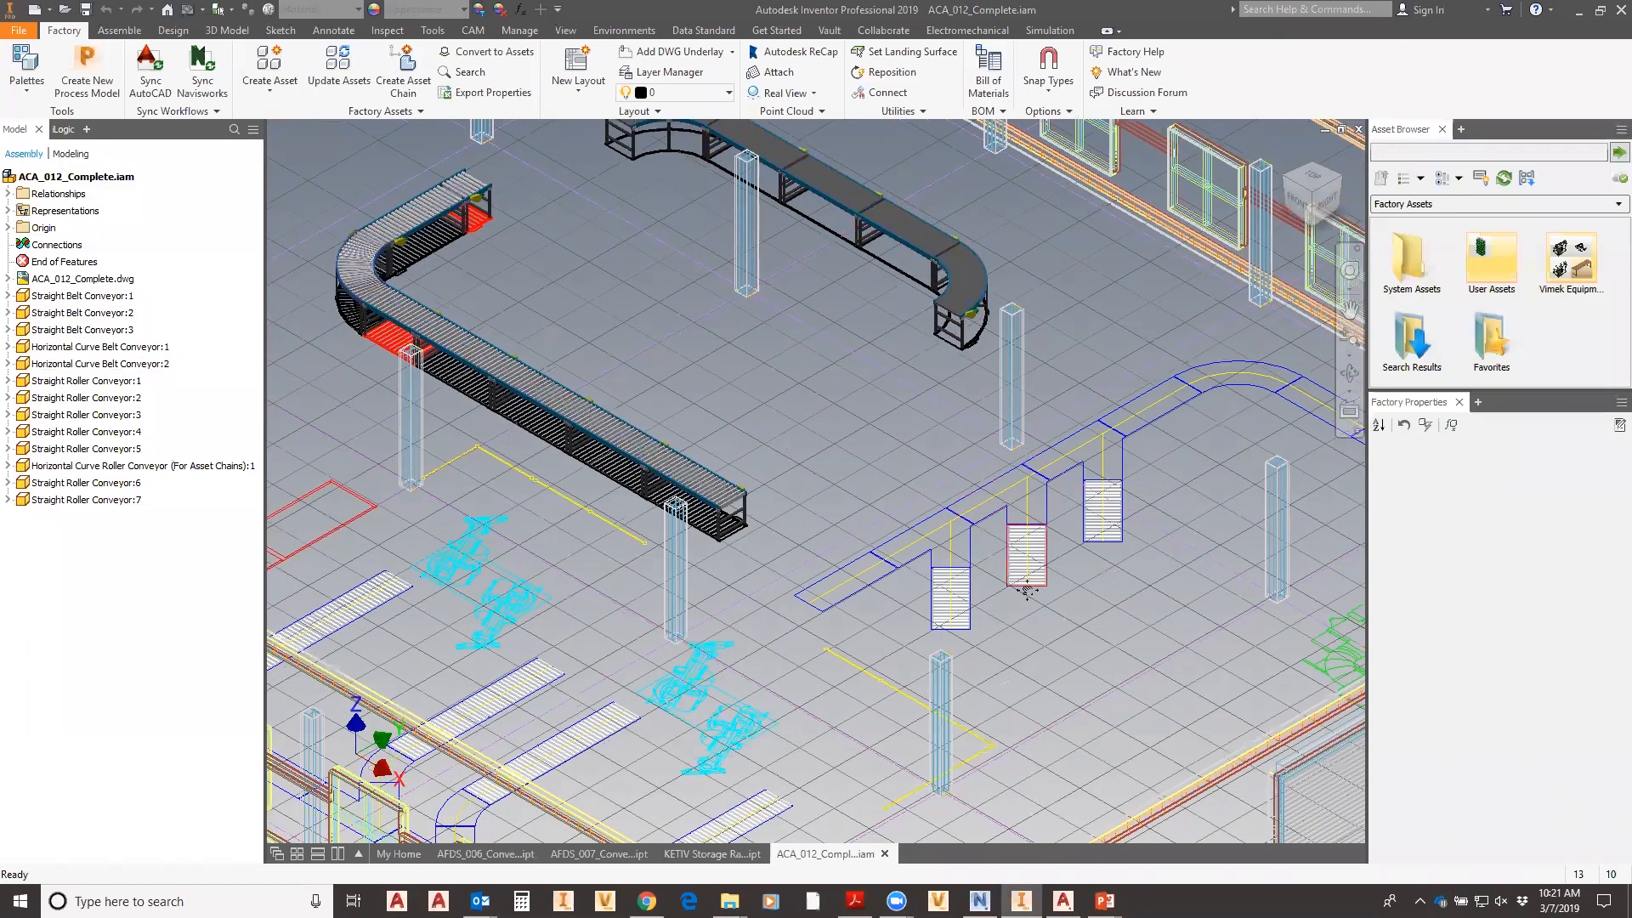
{"action": "middle_click_drag", "start_coordinate": [1027, 591], "coordinate": [618, 490]}
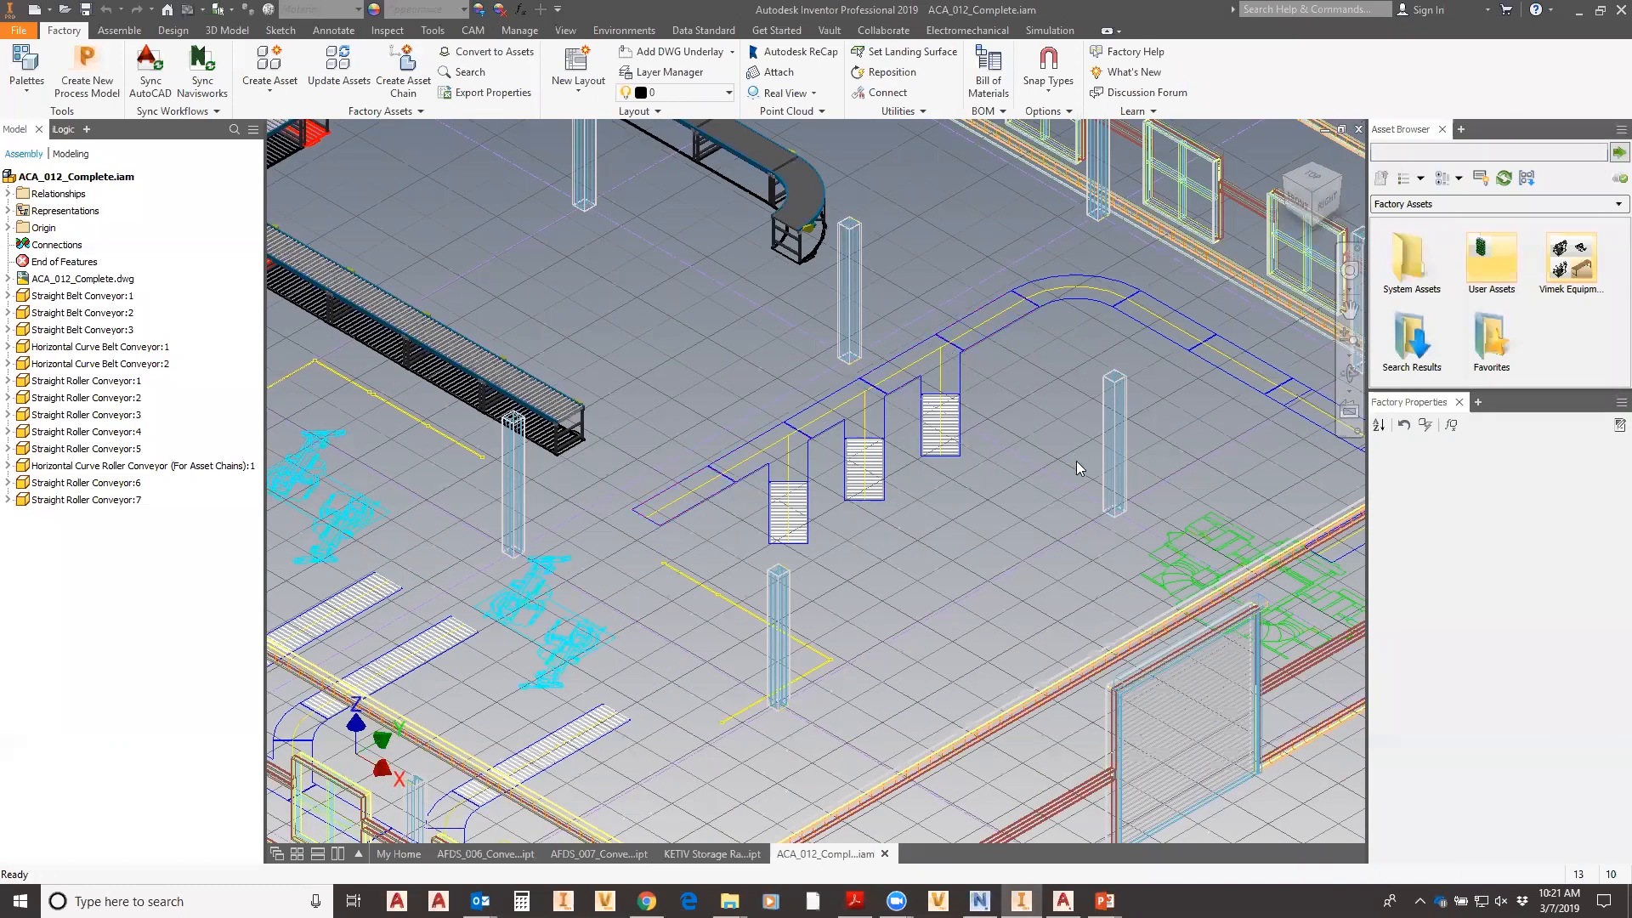
{"action": "middle_click_drag", "start_coordinate": [1022, 470], "coordinate": [931, 458]}
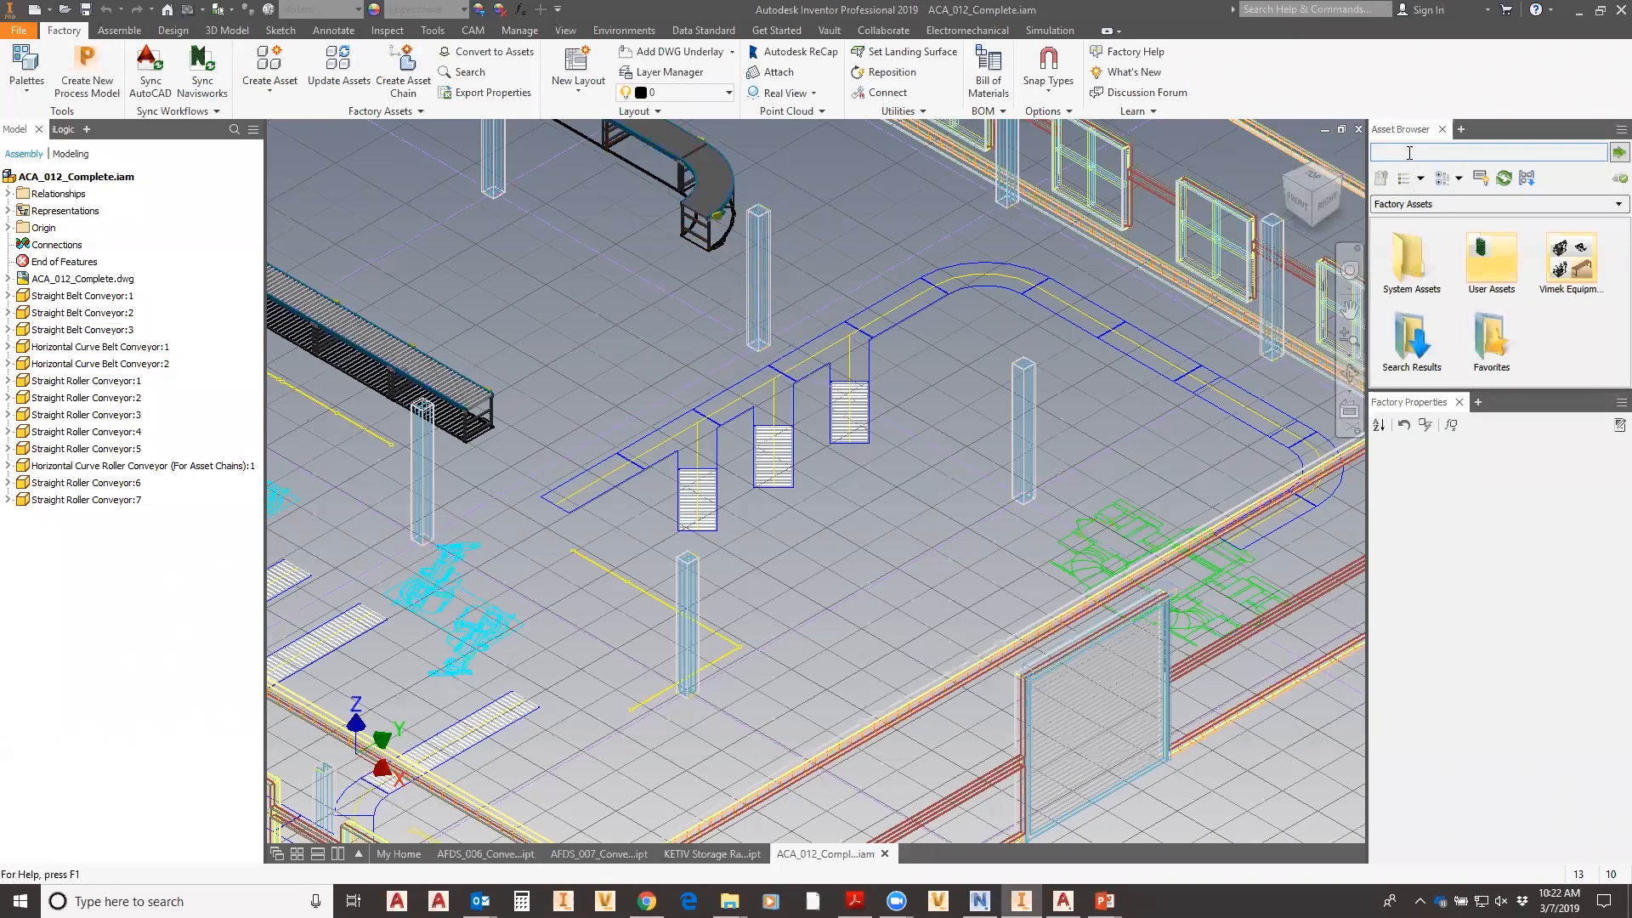
- Search the assets for 'conveyor' and enlarge the panel to browse the results
{"action": "type", "text": "nve"}
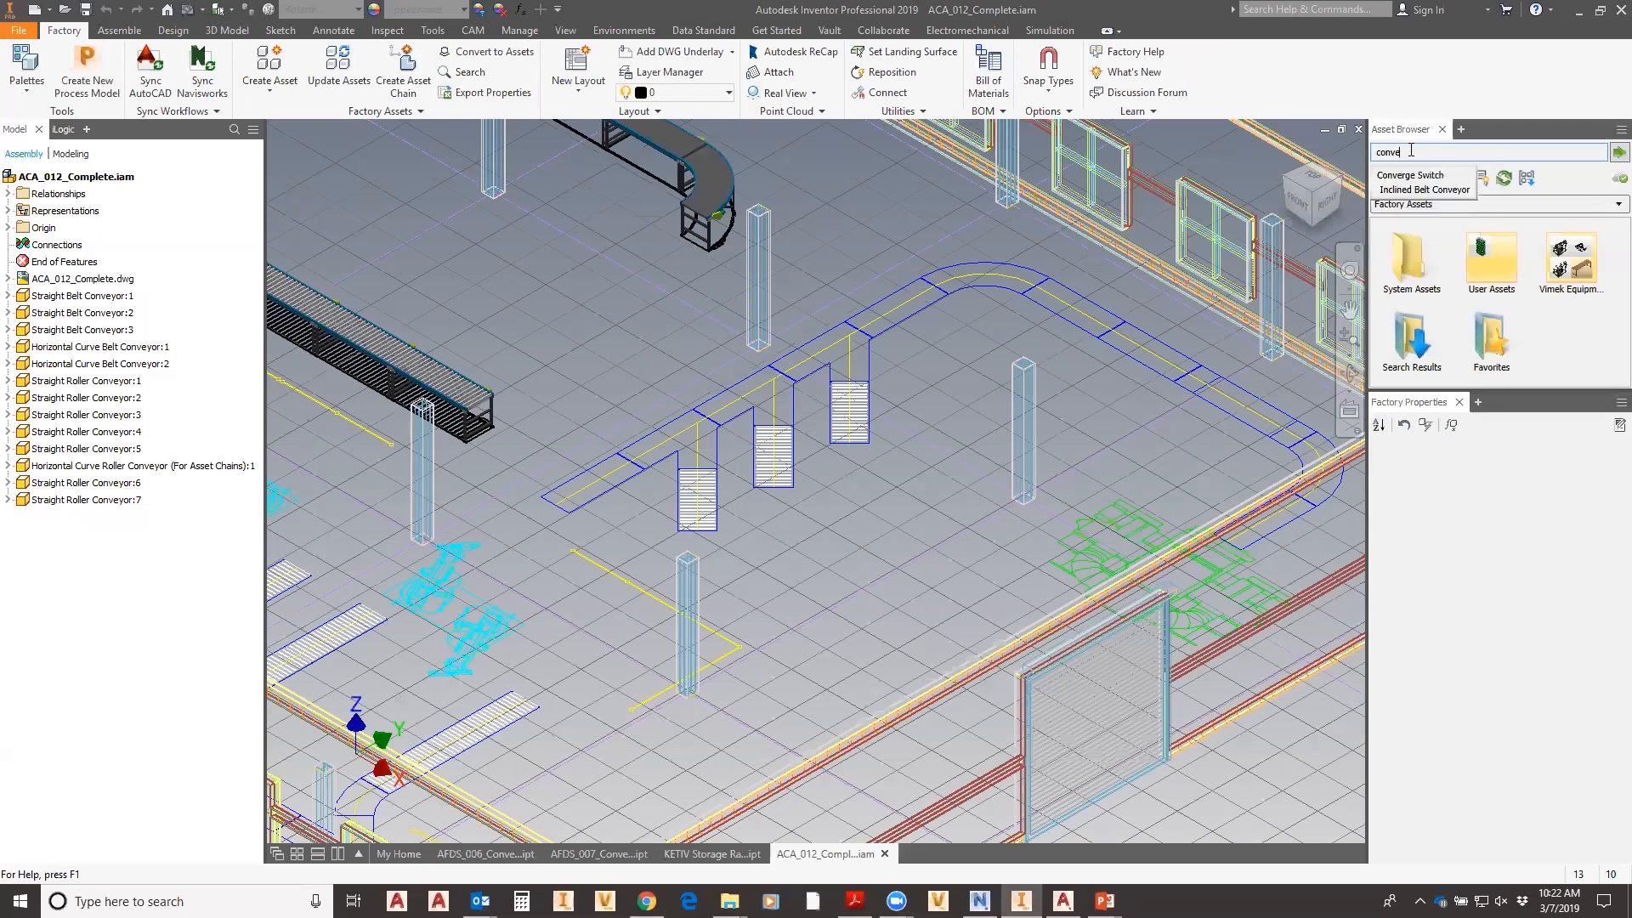
{"action": "type", "text": "yo"}
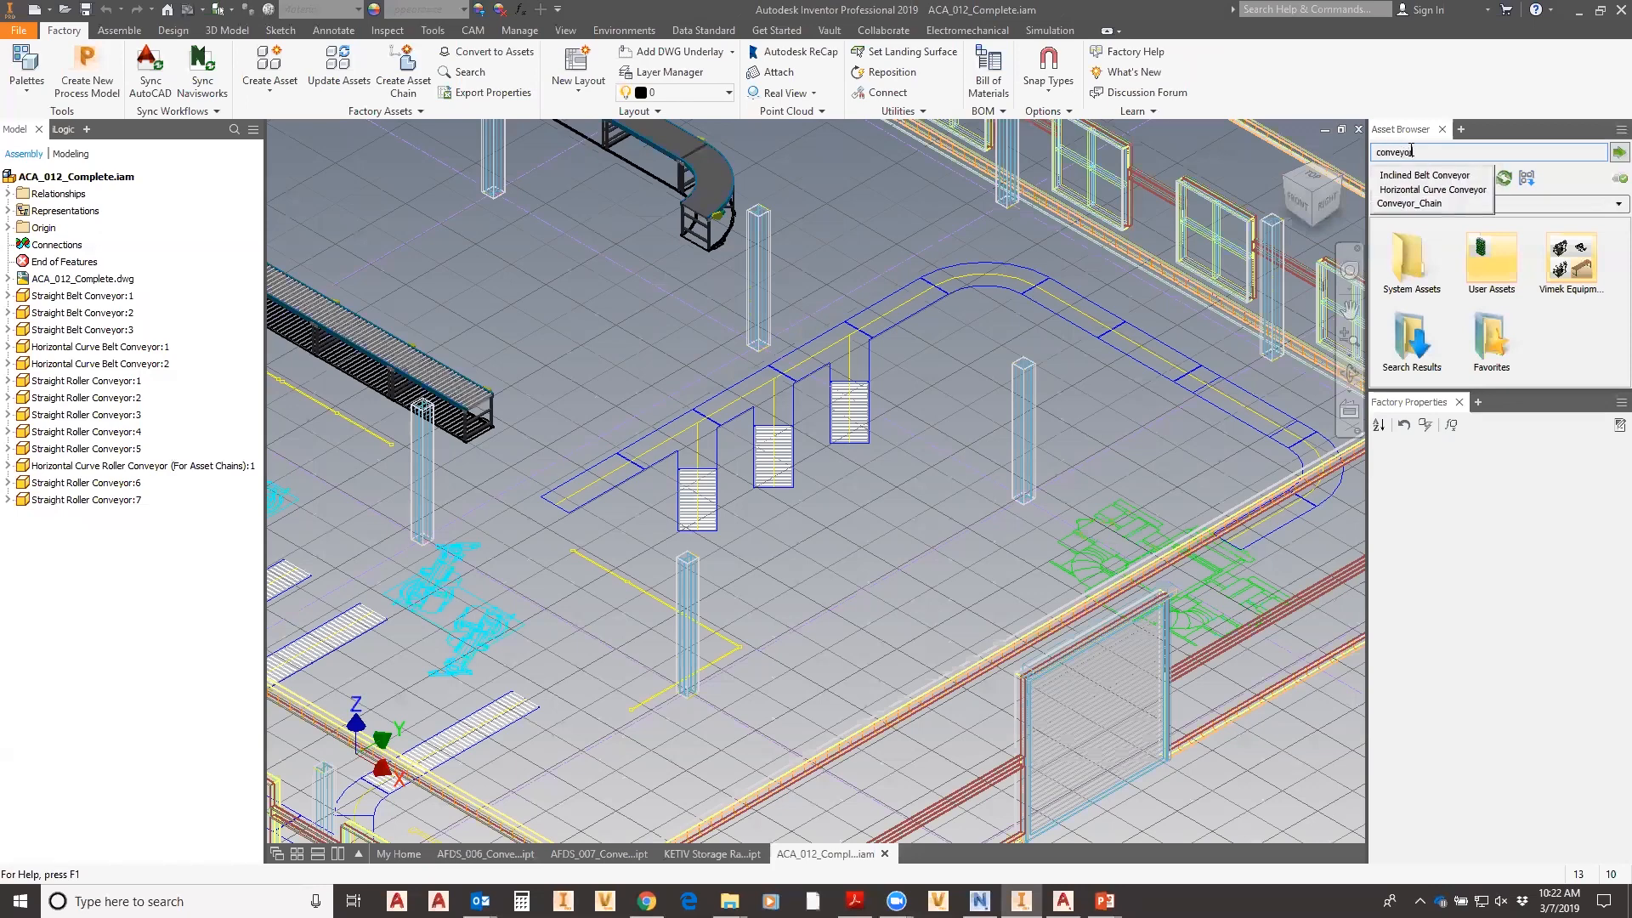
{"action": "type", "text": "r"}
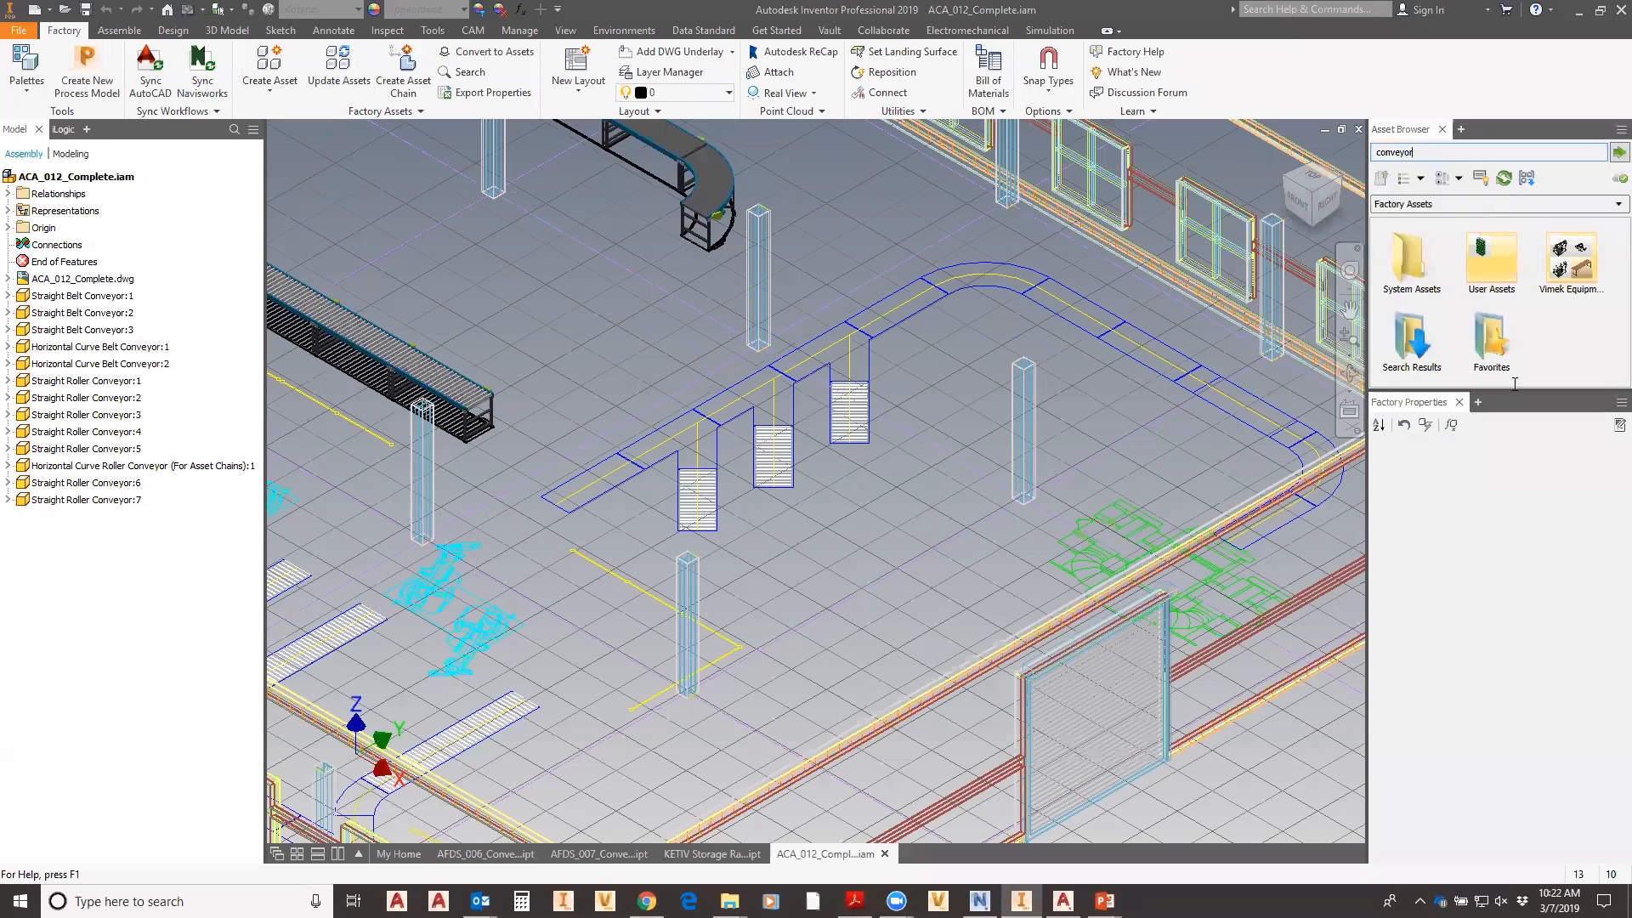
{"action": "key", "text": "Return"}
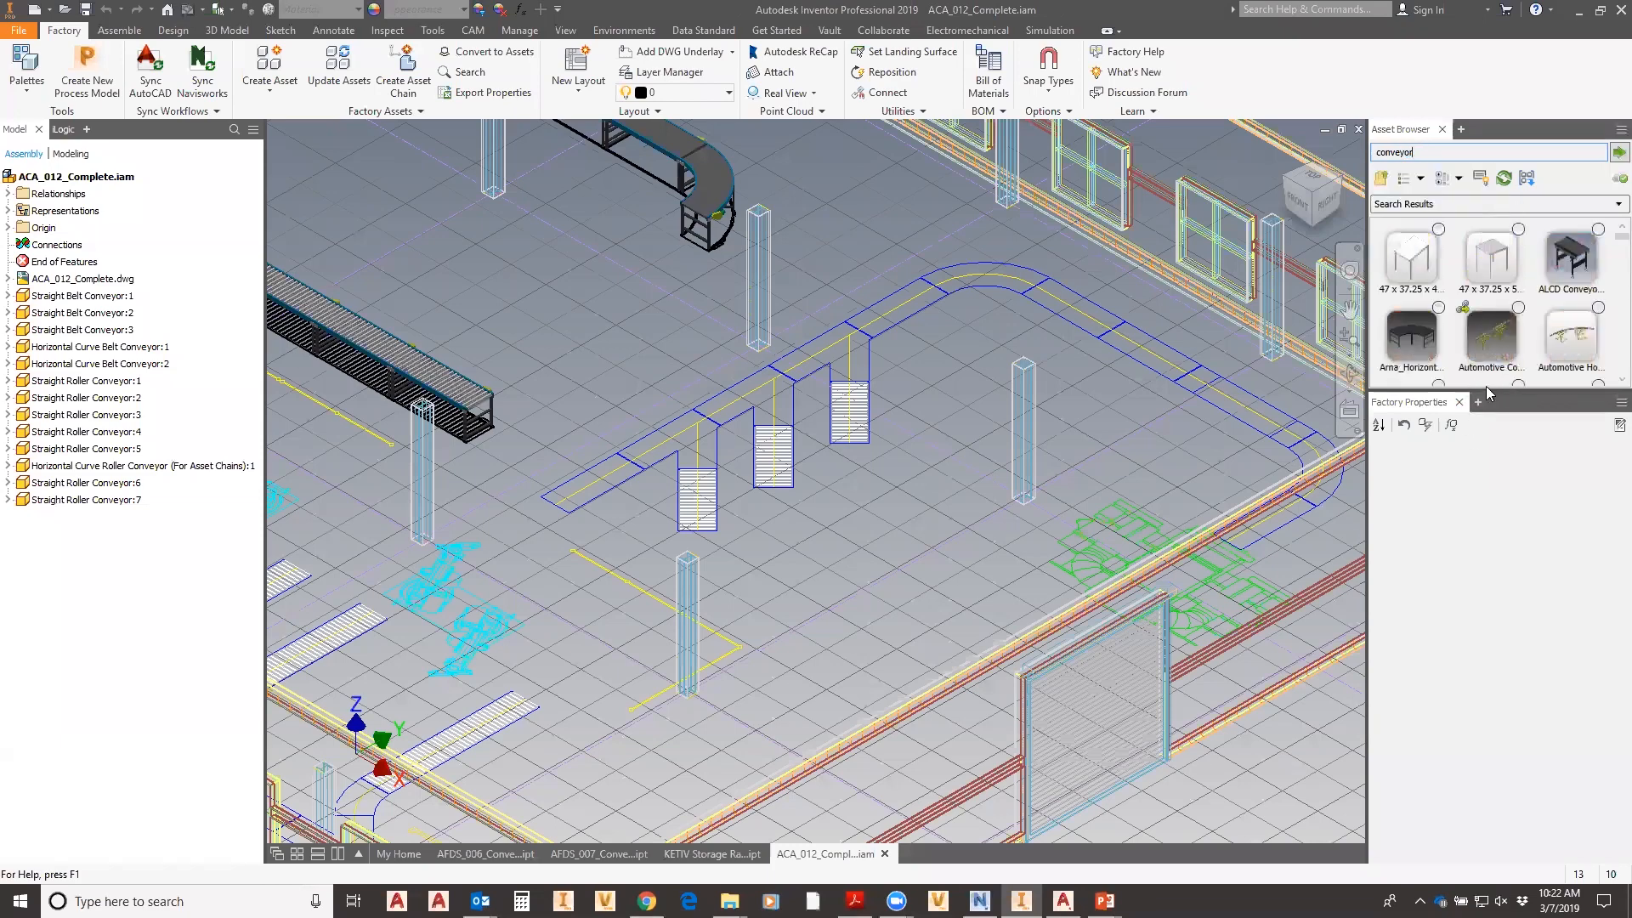
{"action": "left_click_drag", "start_coordinate": [1486, 387], "coordinate": [1494, 553]}
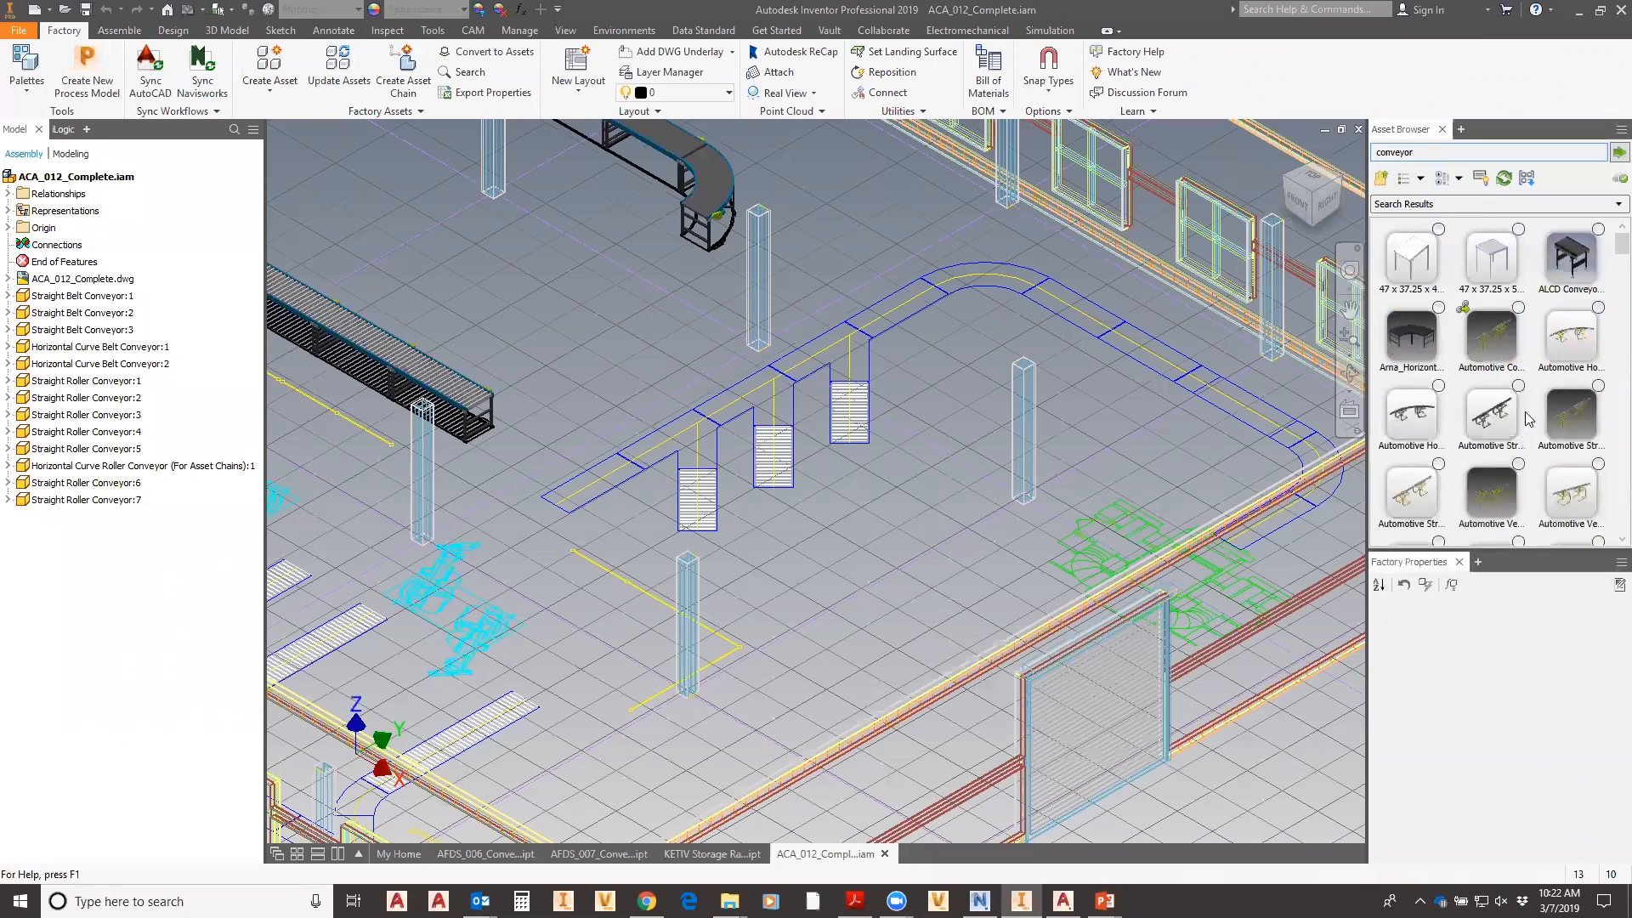
{"action": "scroll", "coordinate": [1570, 408], "scroll_direction": "down", "scroll_amount": 3}
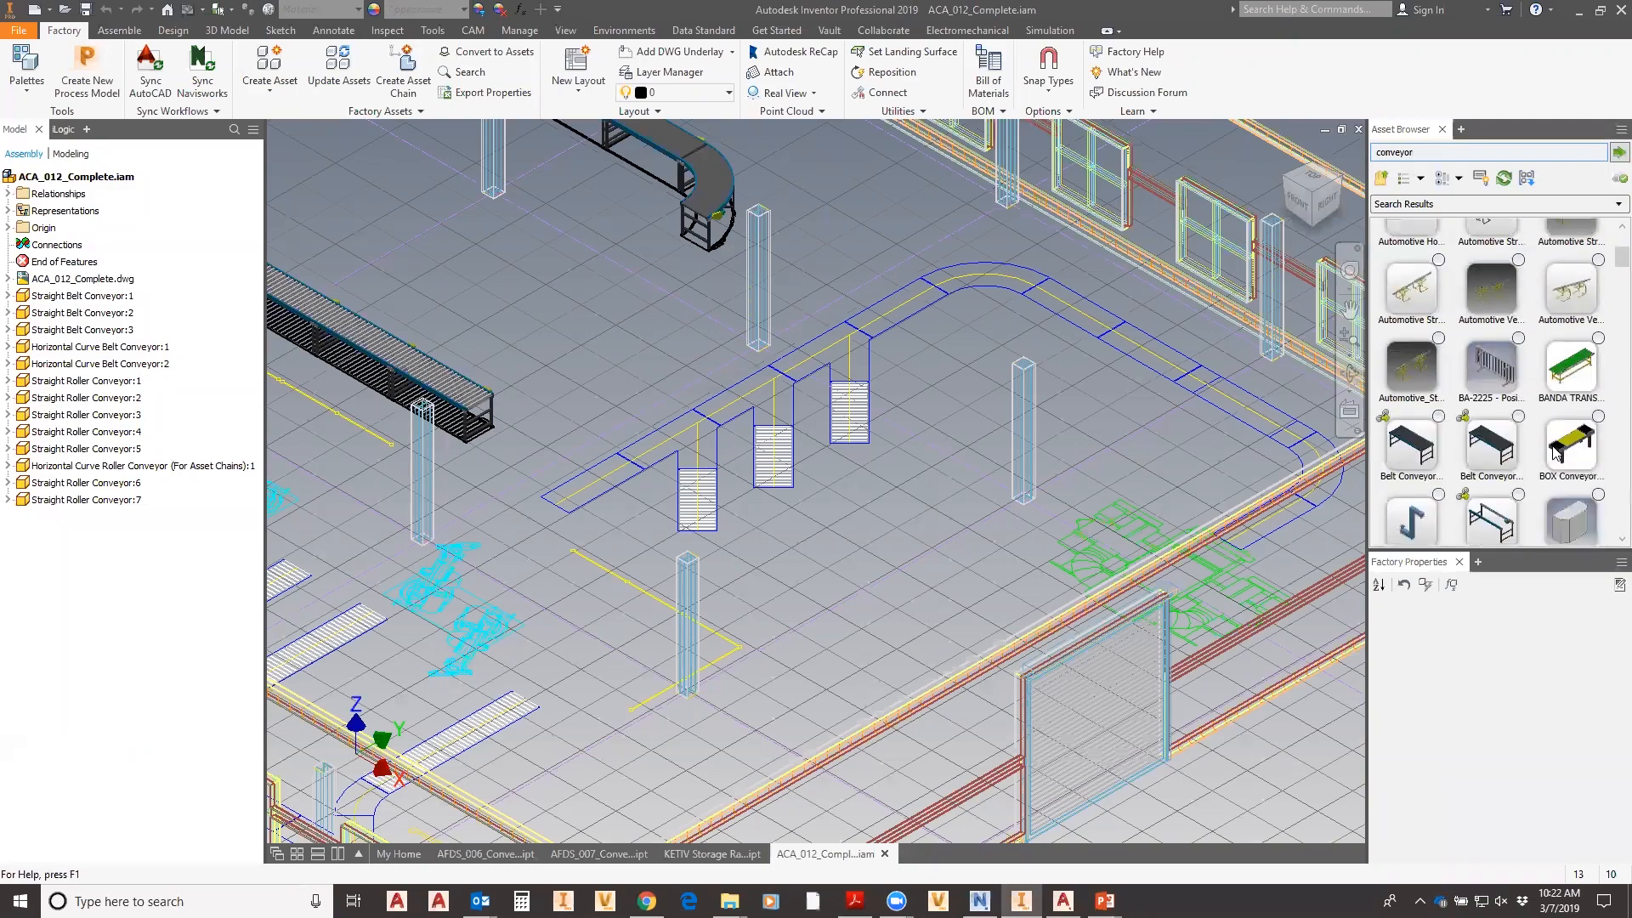
{"action": "scroll", "coordinate": [1531, 461], "scroll_direction": "down", "scroll_amount": 2}
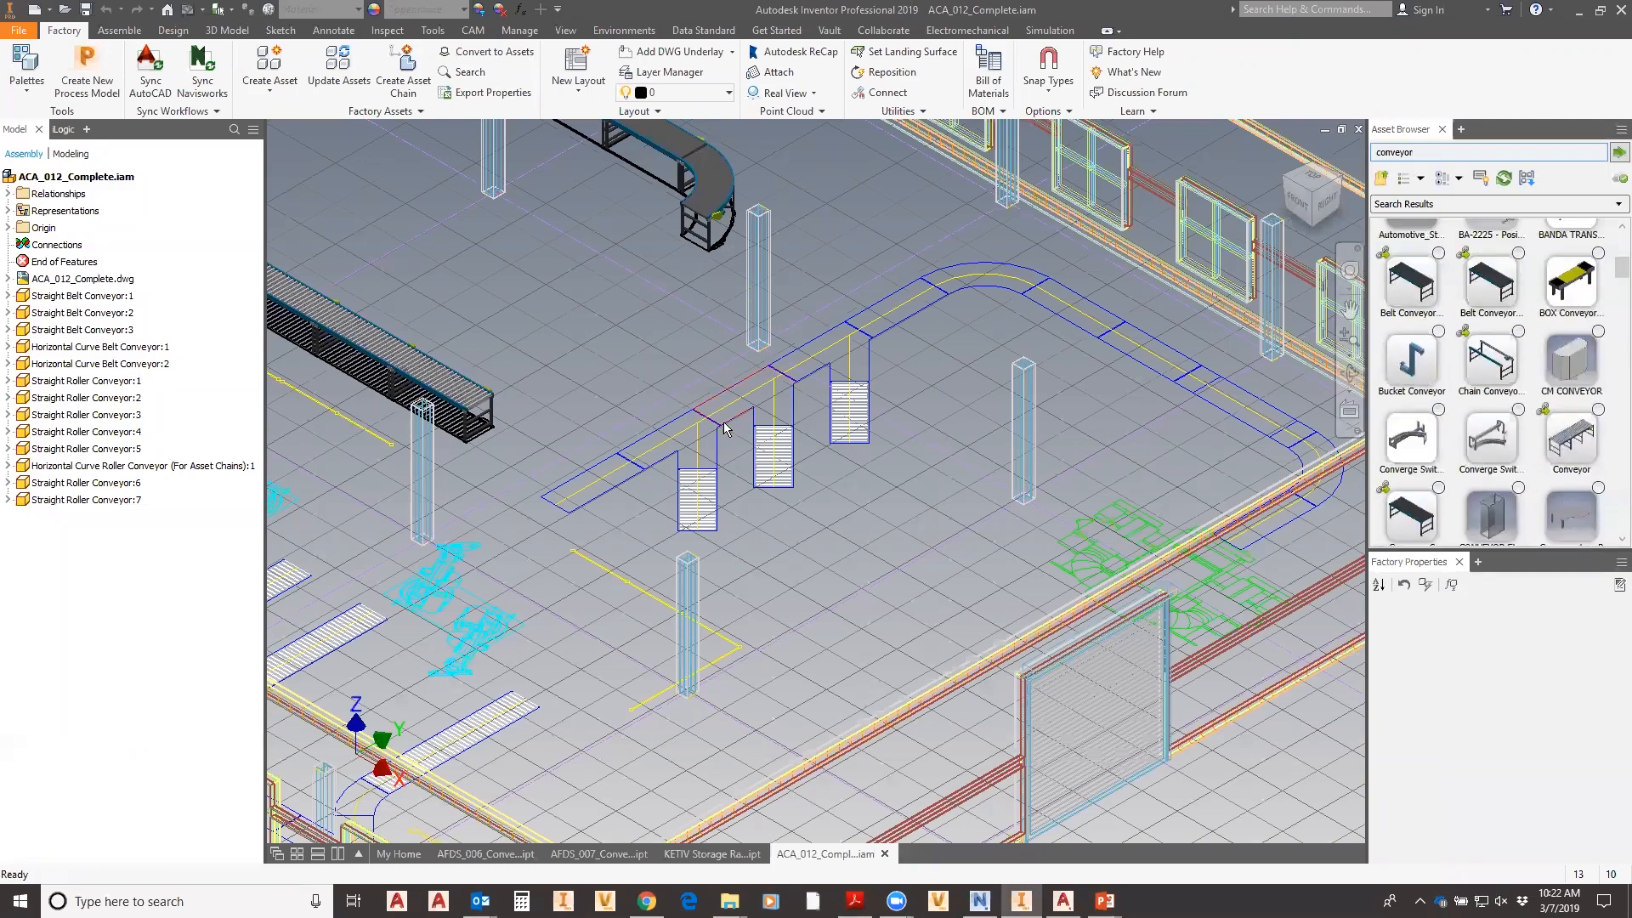
{"action": "mouse_move", "coordinate": [933, 521]}
{"action": "middle_mouse_down"}
{"action": "mouse_move", "coordinate": [955, 583]}
{"action": "mouse_move", "coordinate": [1071, 599]}
{"action": "middle_mouse_up"}
{"action": "middle_click_drag", "start_coordinate": [786, 437], "coordinate": [871, 468]}
{"action": "mouse_move", "coordinate": [648, 366]}
{"action": "middle_mouse_down"}
{"action": "mouse_move", "coordinate": [649, 396]}
{"action": "mouse_move", "coordinate": [670, 378]}
{"action": "middle_mouse_up"}
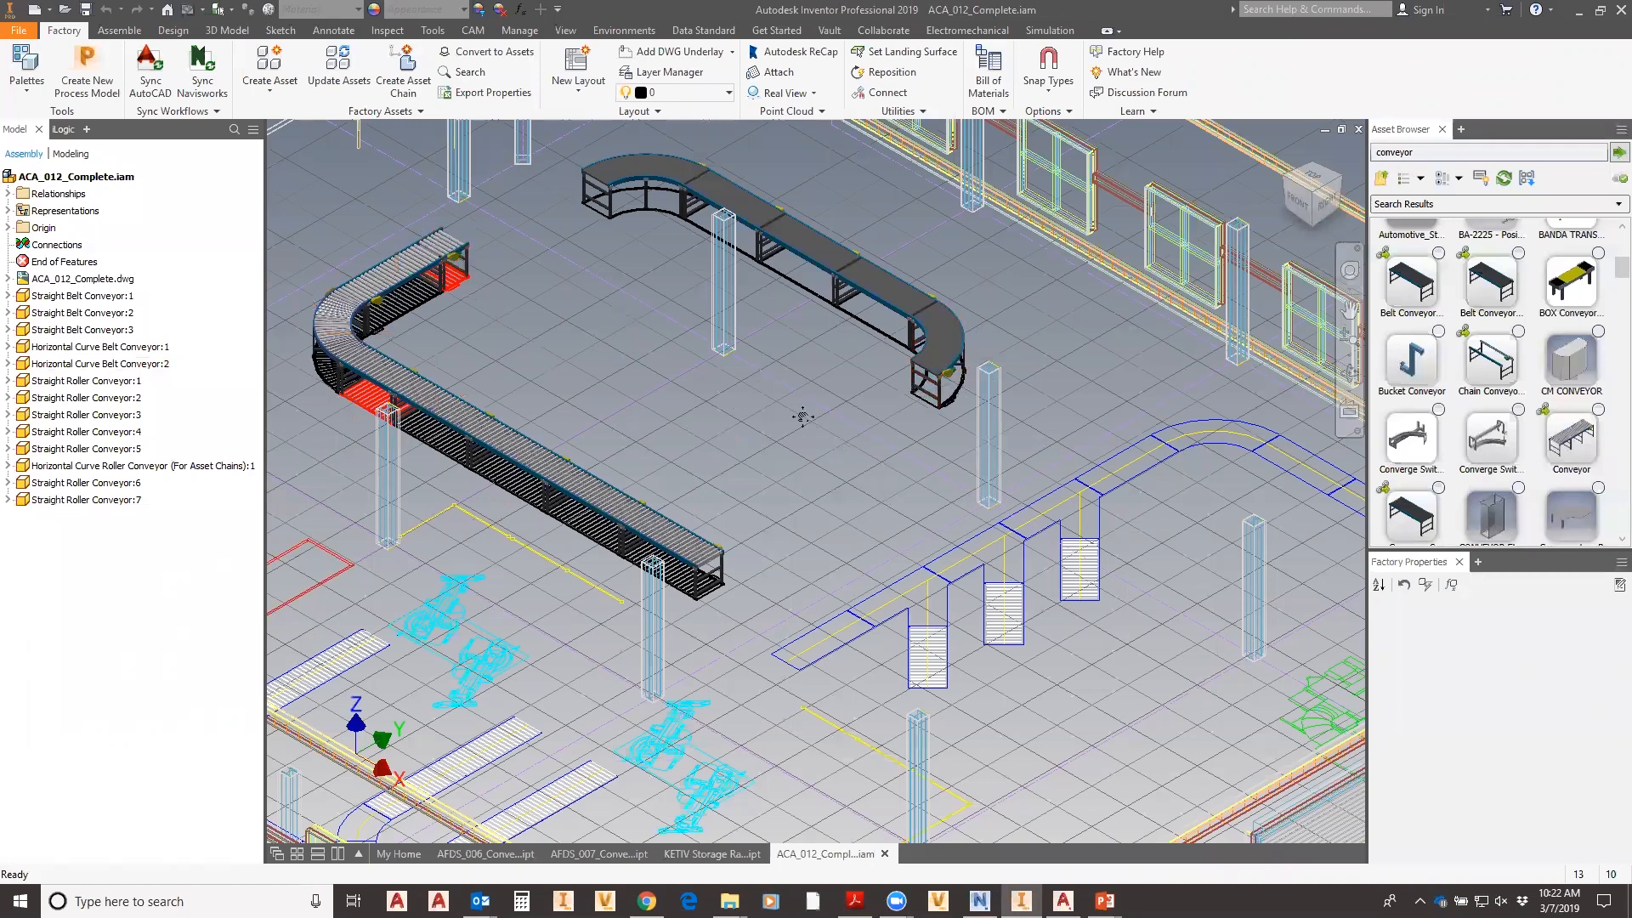
{"action": "scroll", "coordinate": [1543, 456], "scroll_direction": "up", "scroll_amount": 4}
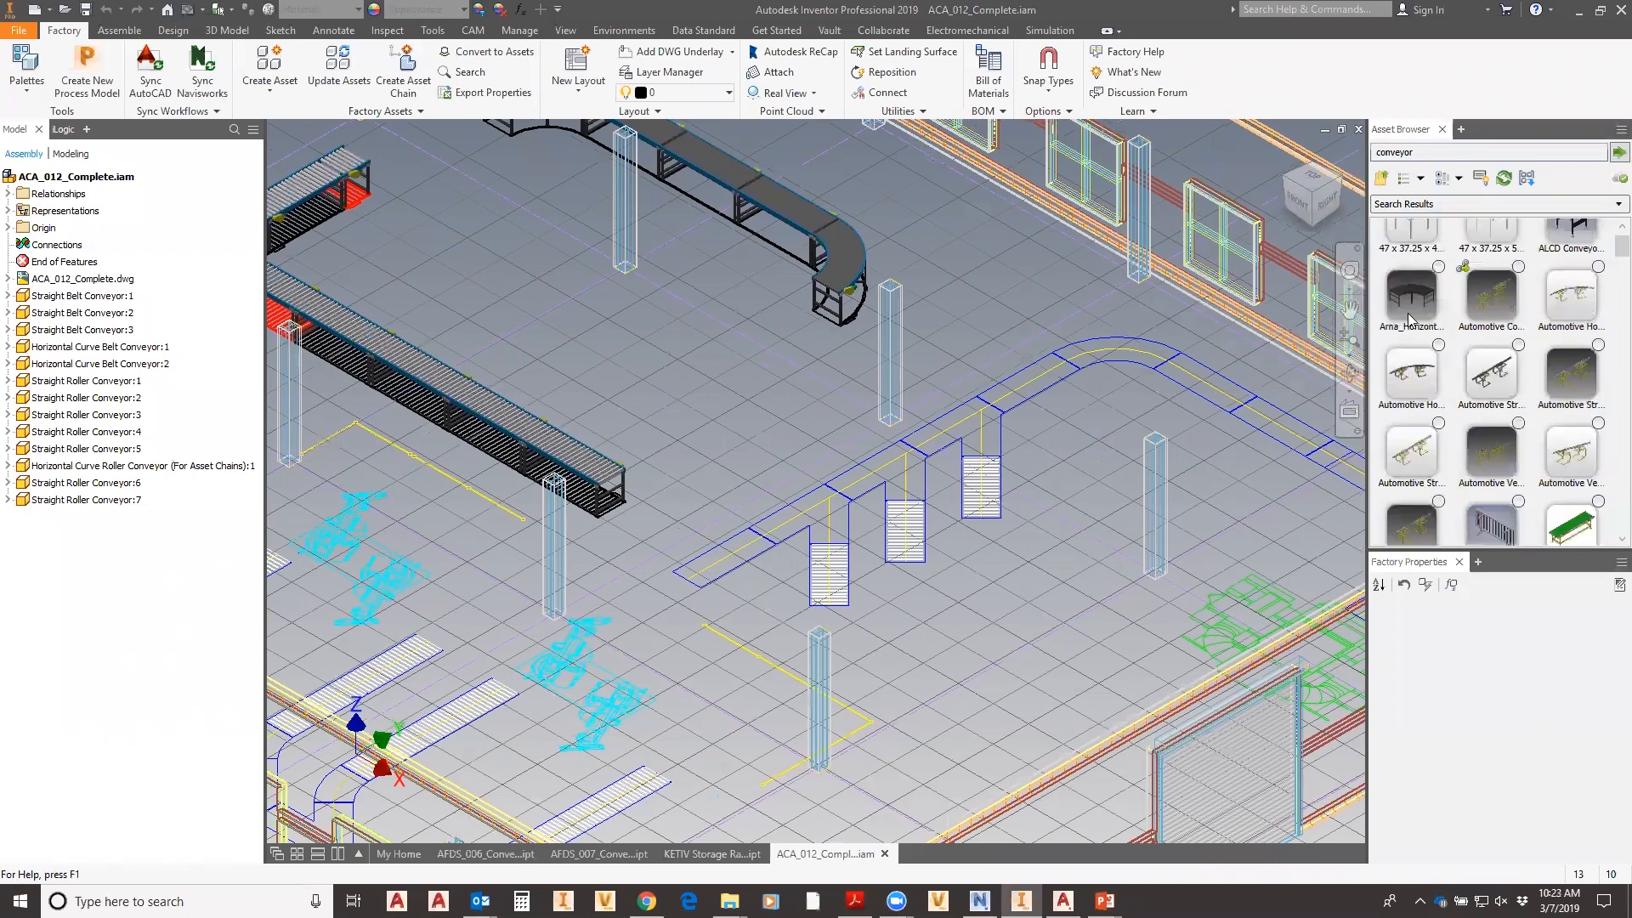
{"action": "scroll", "coordinate": [1488, 298], "scroll_direction": "up", "scroll_amount": 1}
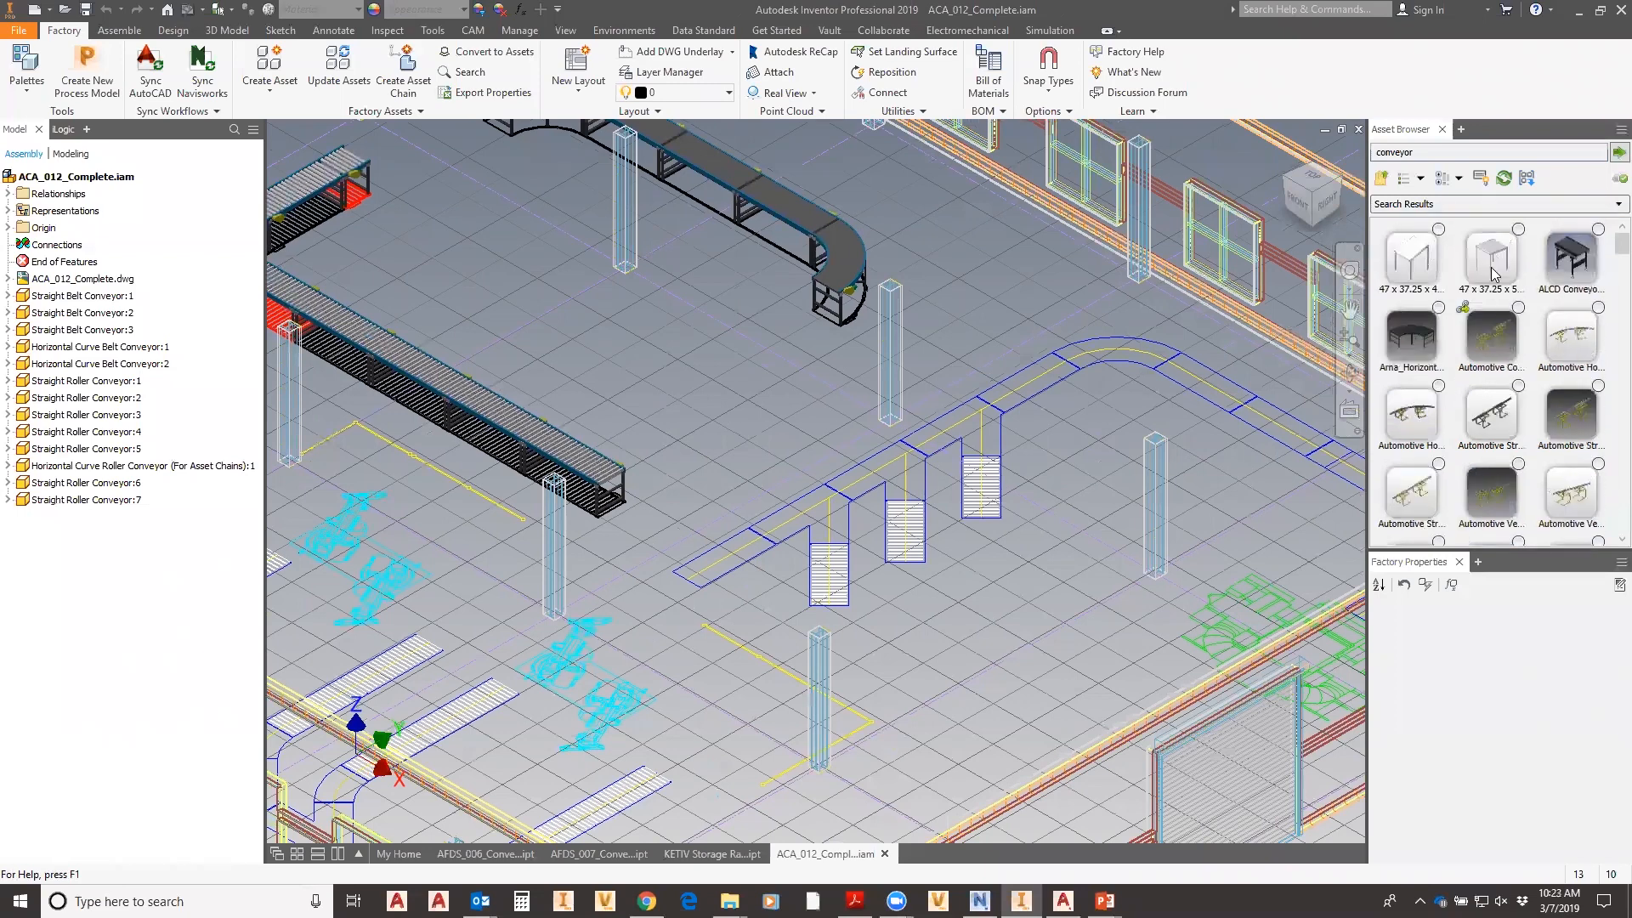
{"action": "scroll", "coordinate": [1514, 365], "scroll_direction": "down", "scroll_amount": 8}
{"action": "scroll", "coordinate": [1522, 494], "scroll_direction": "down", "scroll_amount": 10}
{"action": "scroll", "coordinate": [1539, 537], "scroll_direction": "down", "scroll_amount": 8}
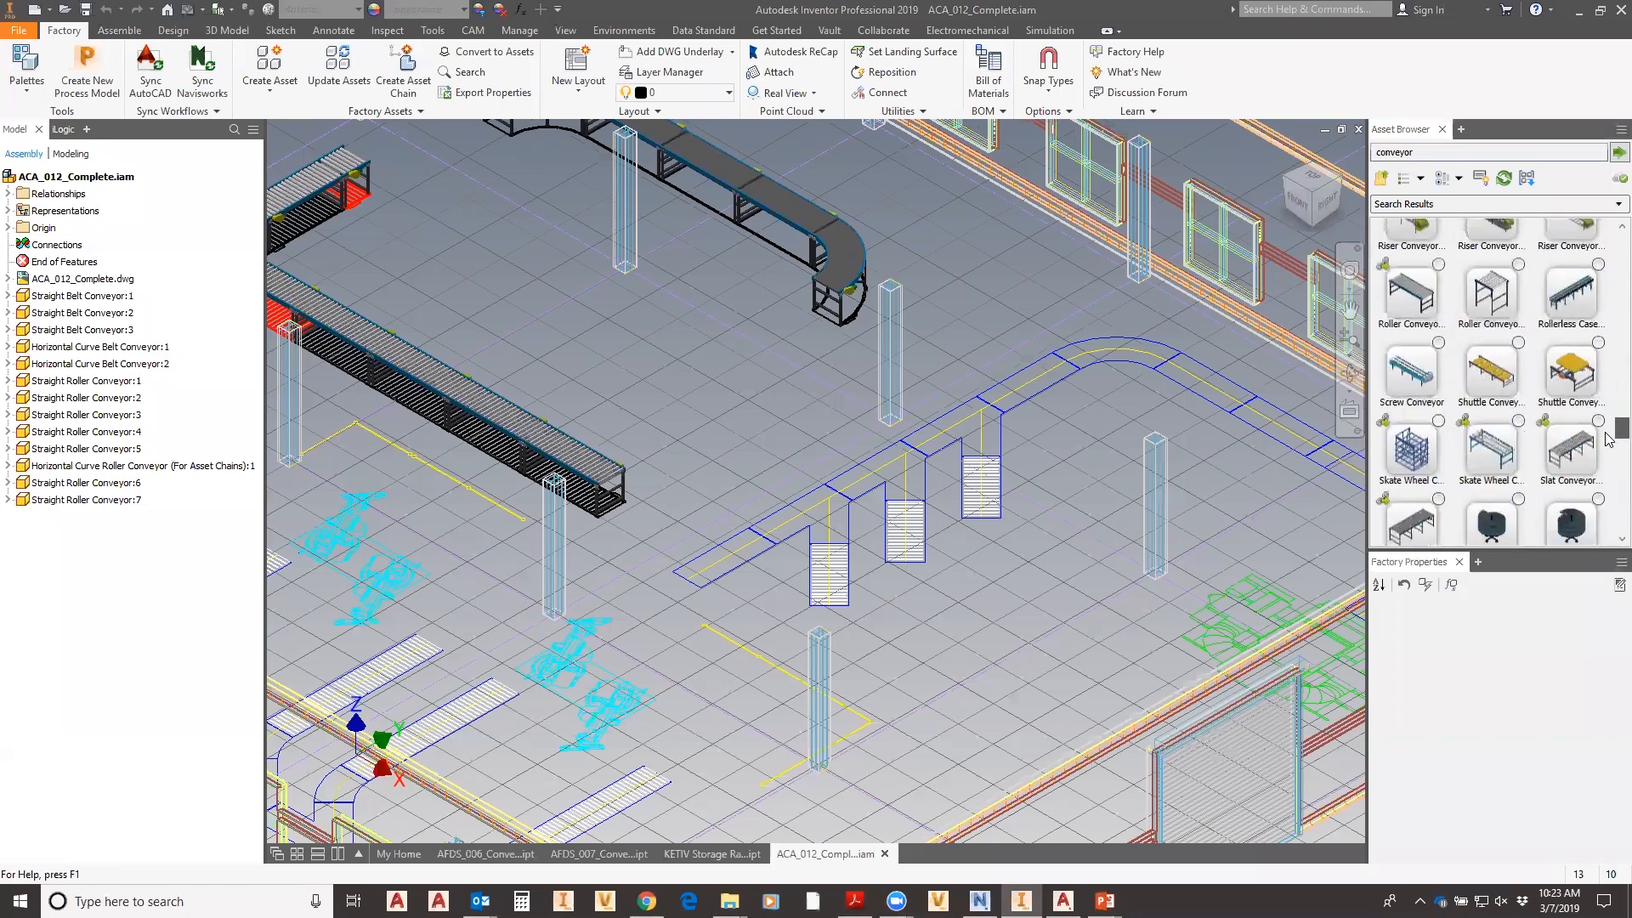
{"action": "scroll", "coordinate": [1609, 446], "scroll_direction": "up", "scroll_amount": 10}
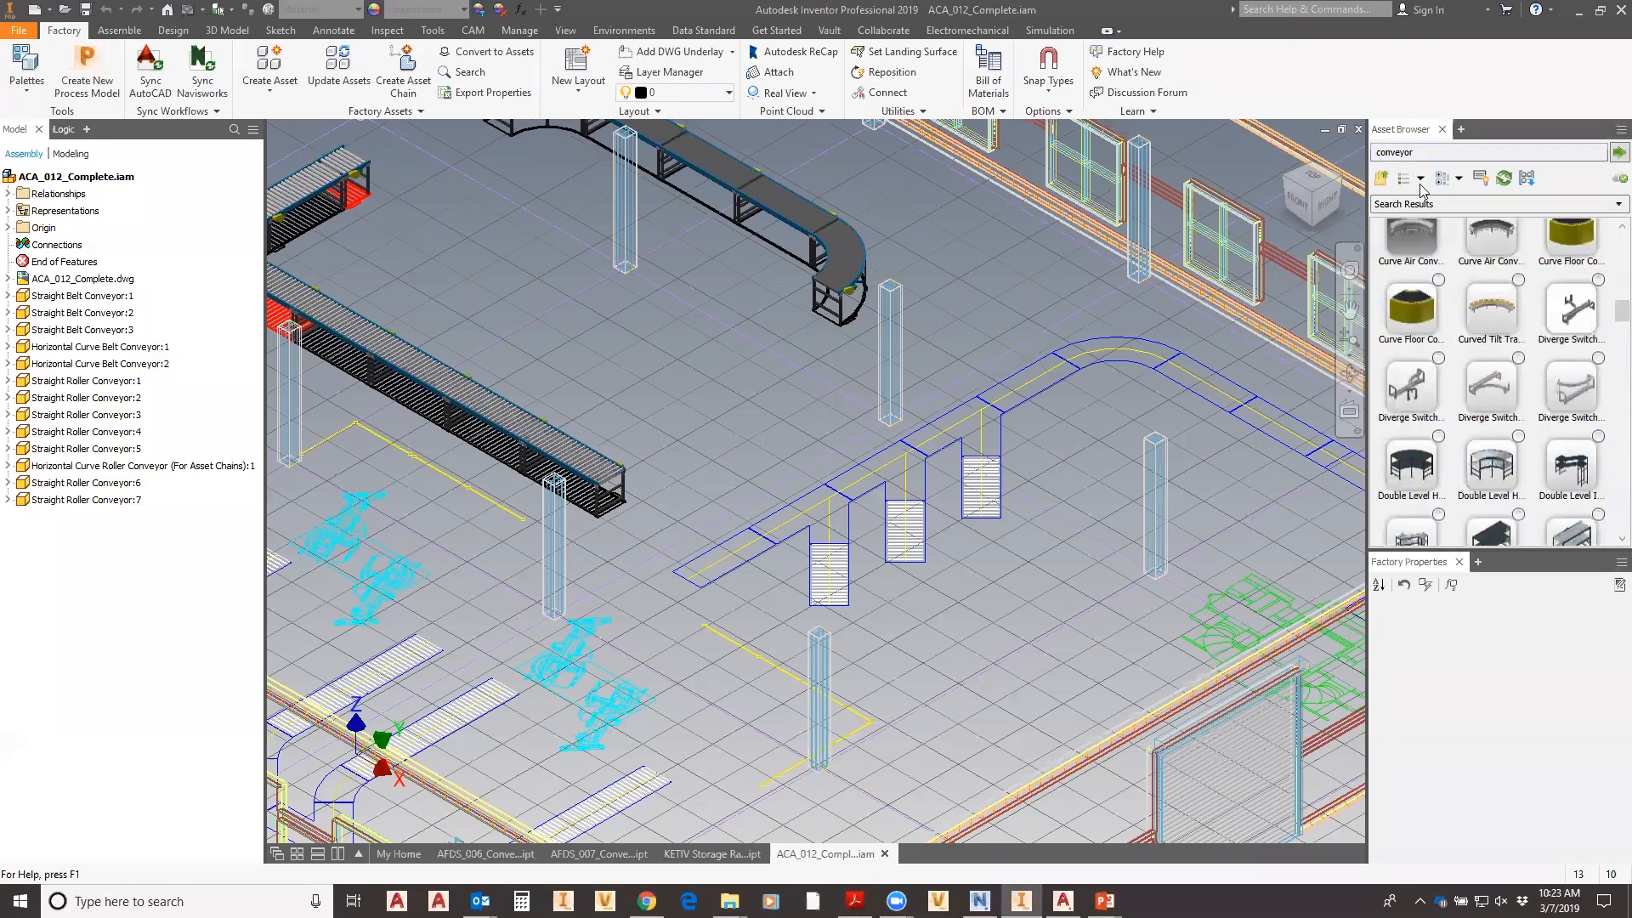
- Open Home > System Assets > Conveyor > Belt and select Straight Belt Conveyor
{"action": "left_click", "coordinate": [1382, 180]}
{"action": "double_click", "coordinate": [1409, 258]}
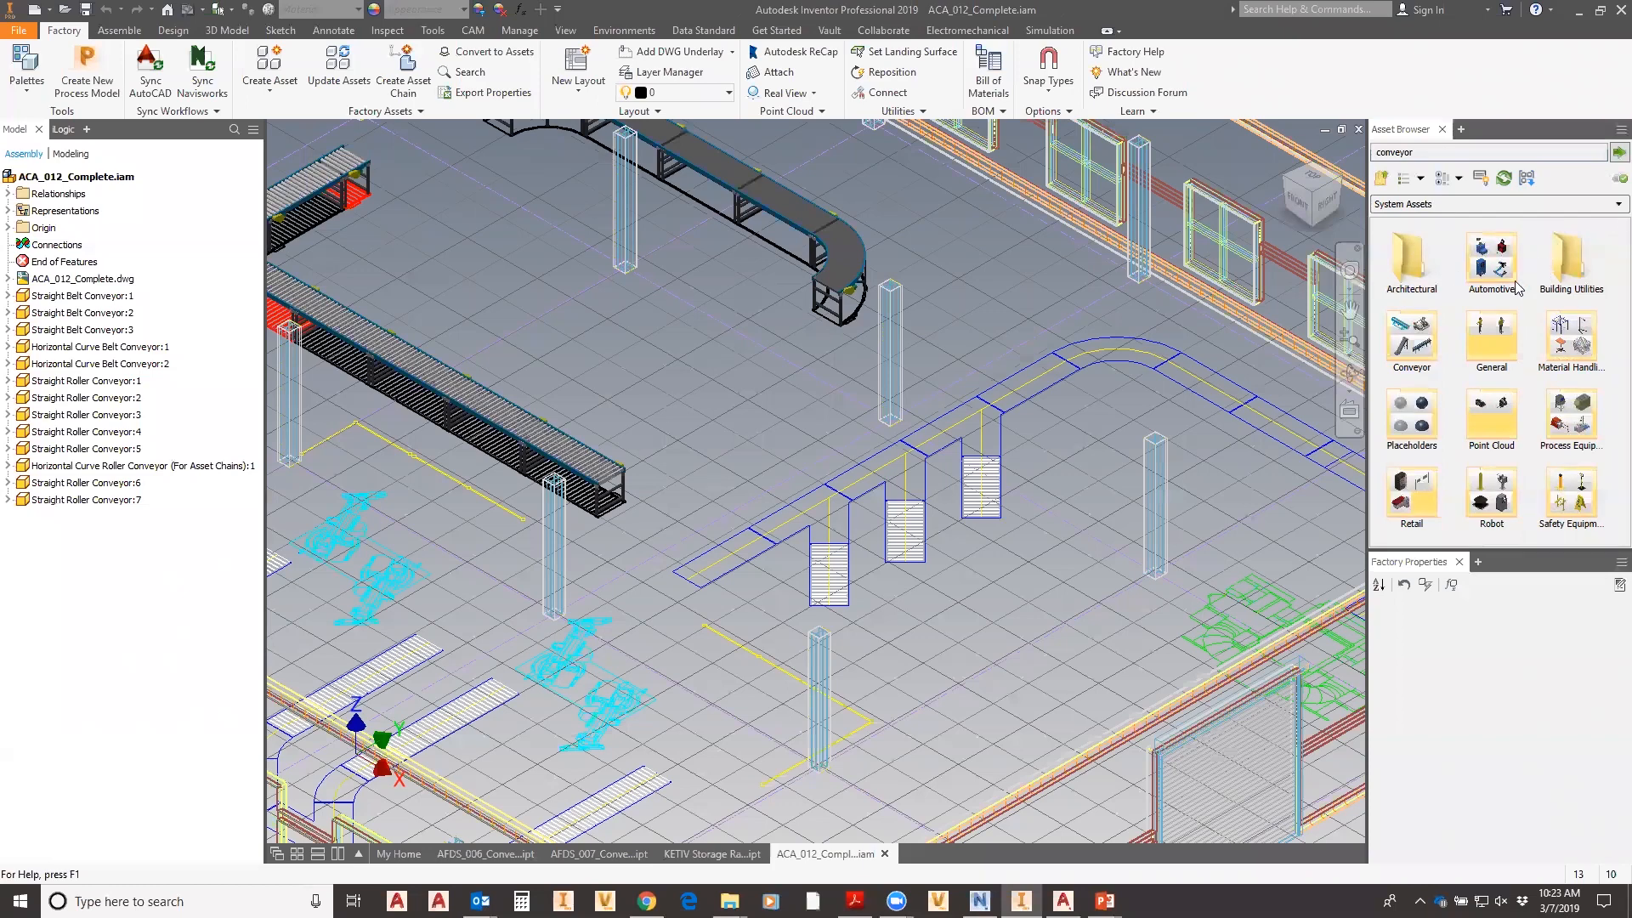
{"action": "double_click", "coordinate": [1416, 338]}
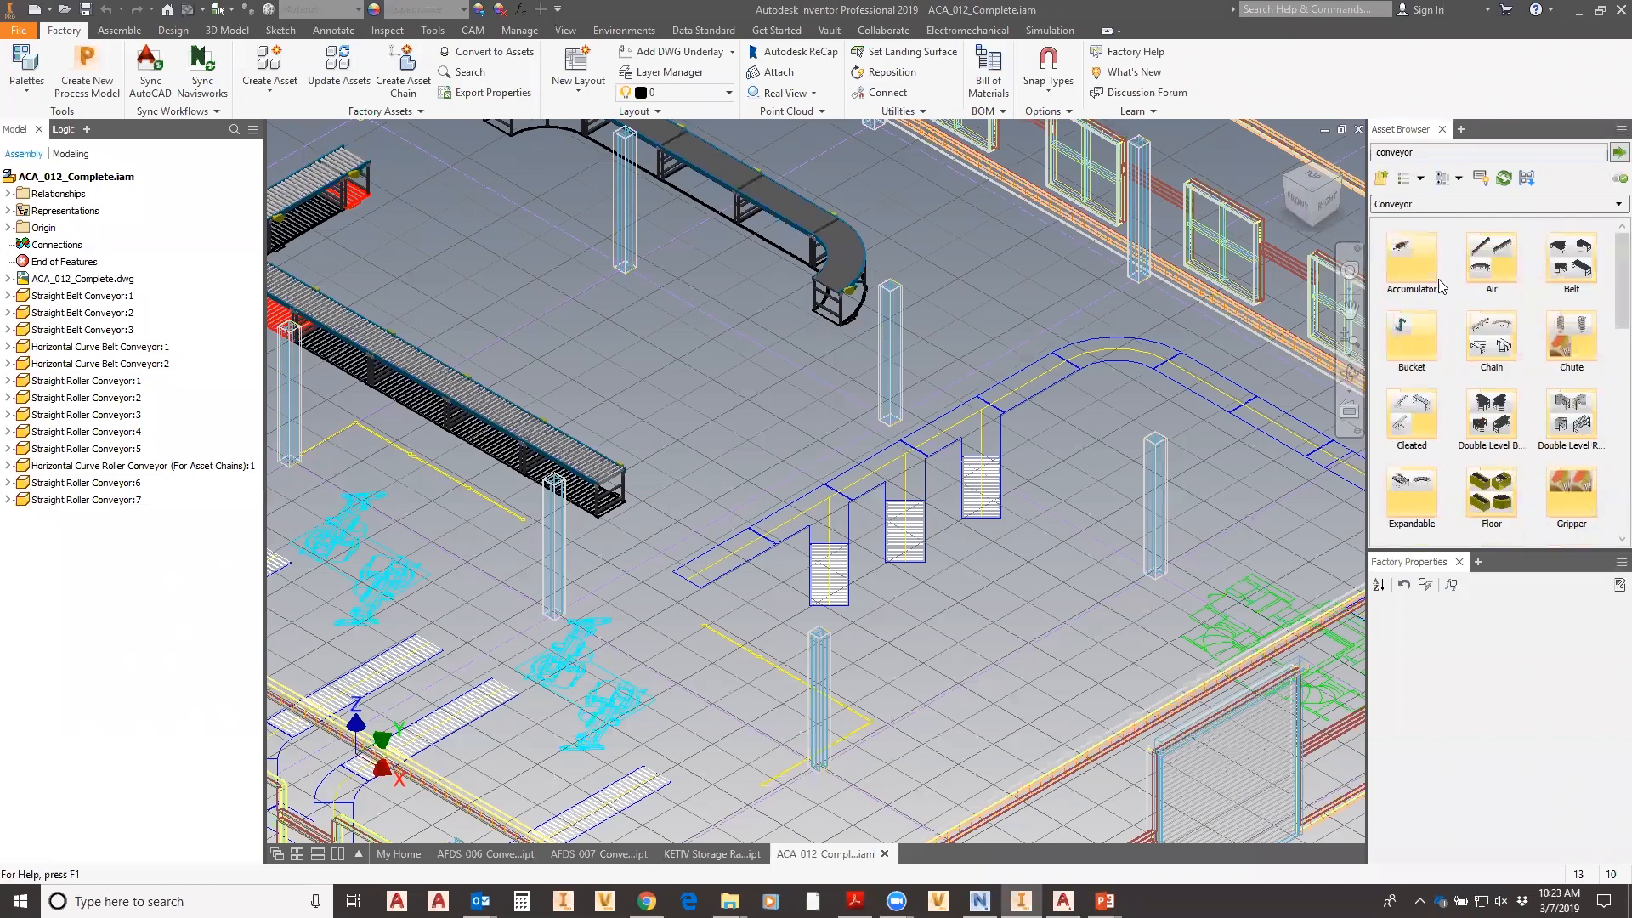
{"action": "double_click", "coordinate": [1580, 270]}
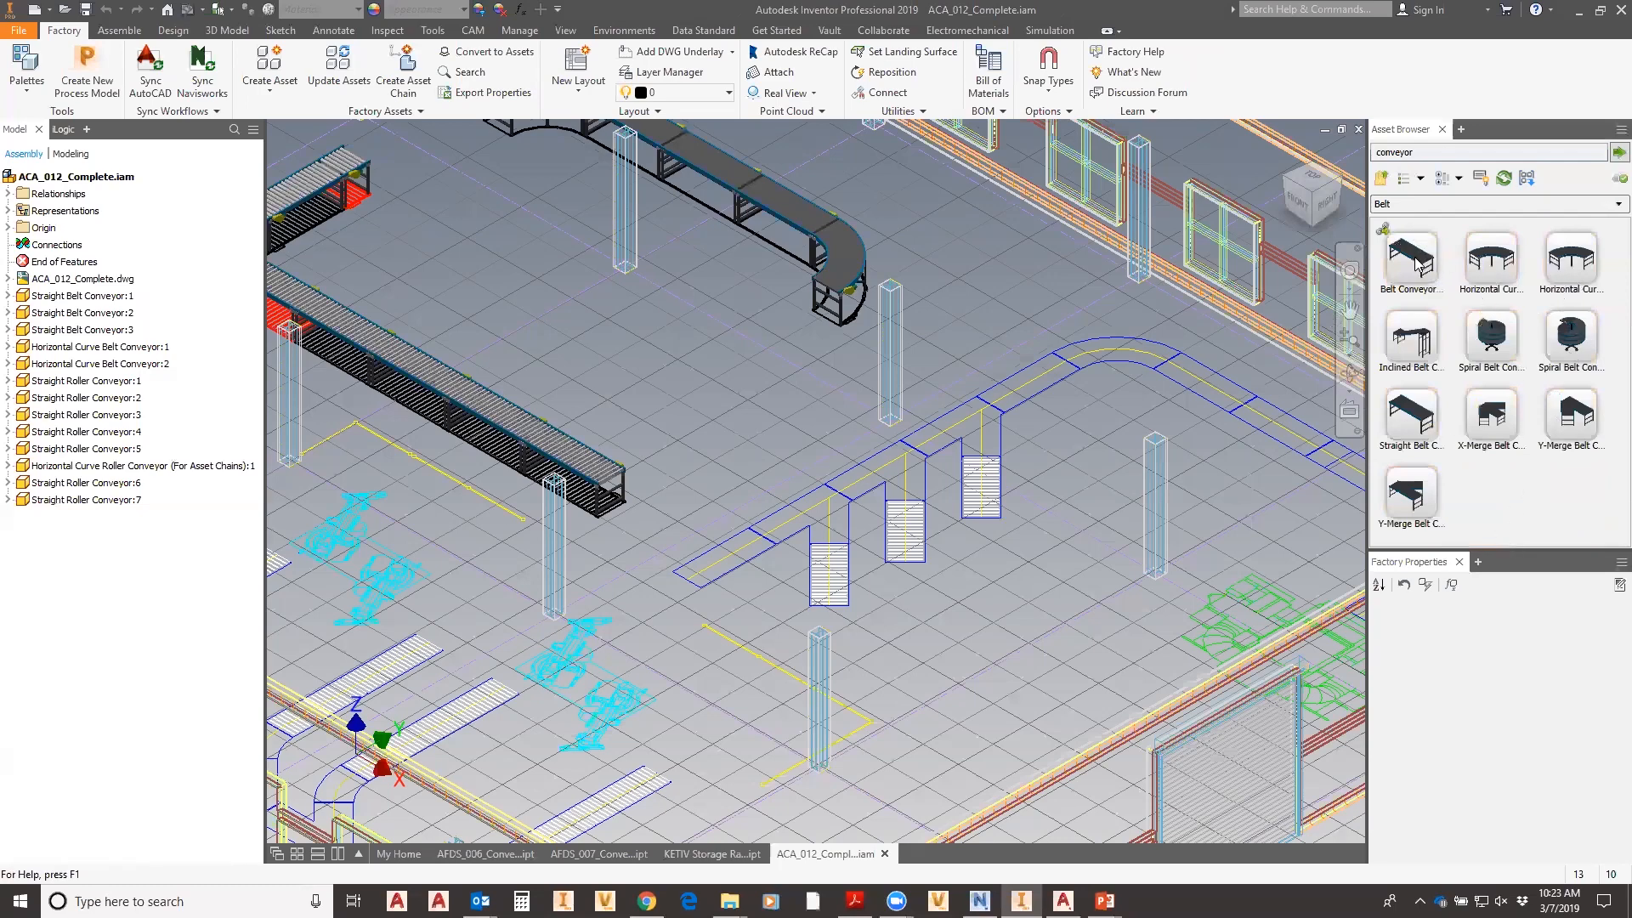
{"action": "left_click", "coordinate": [1411, 417]}
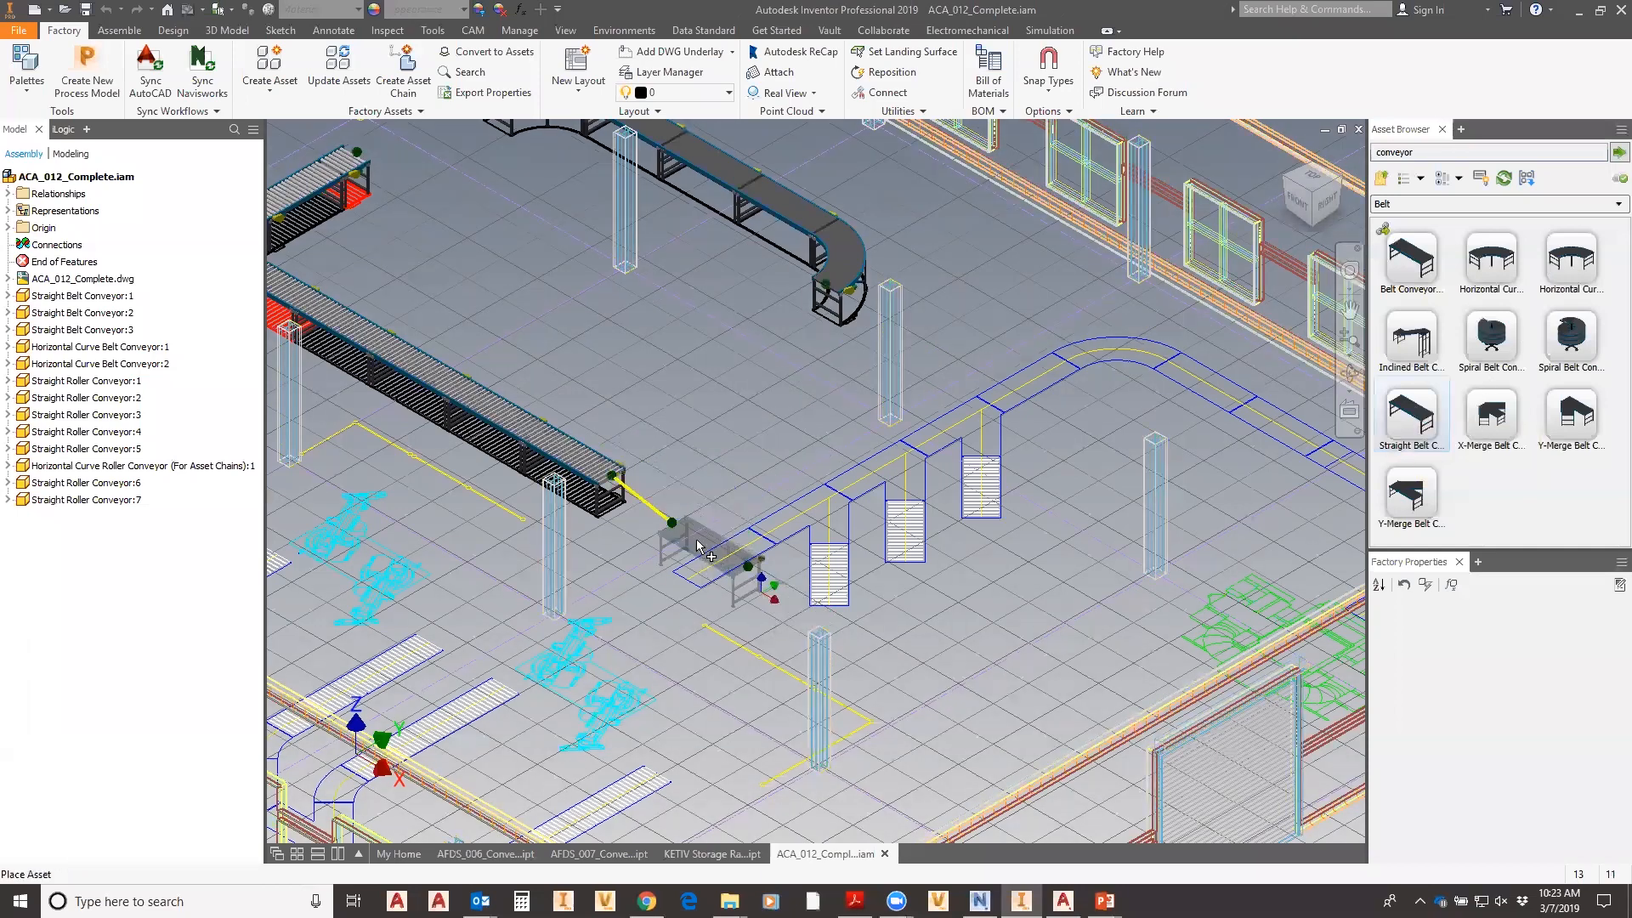
- Place a Straight Belt Conveyor at the outline's lower corner, rotated -90° about Z
{"action": "scroll", "coordinate": [737, 601], "scroll_direction": "up", "scroll_amount": 6}
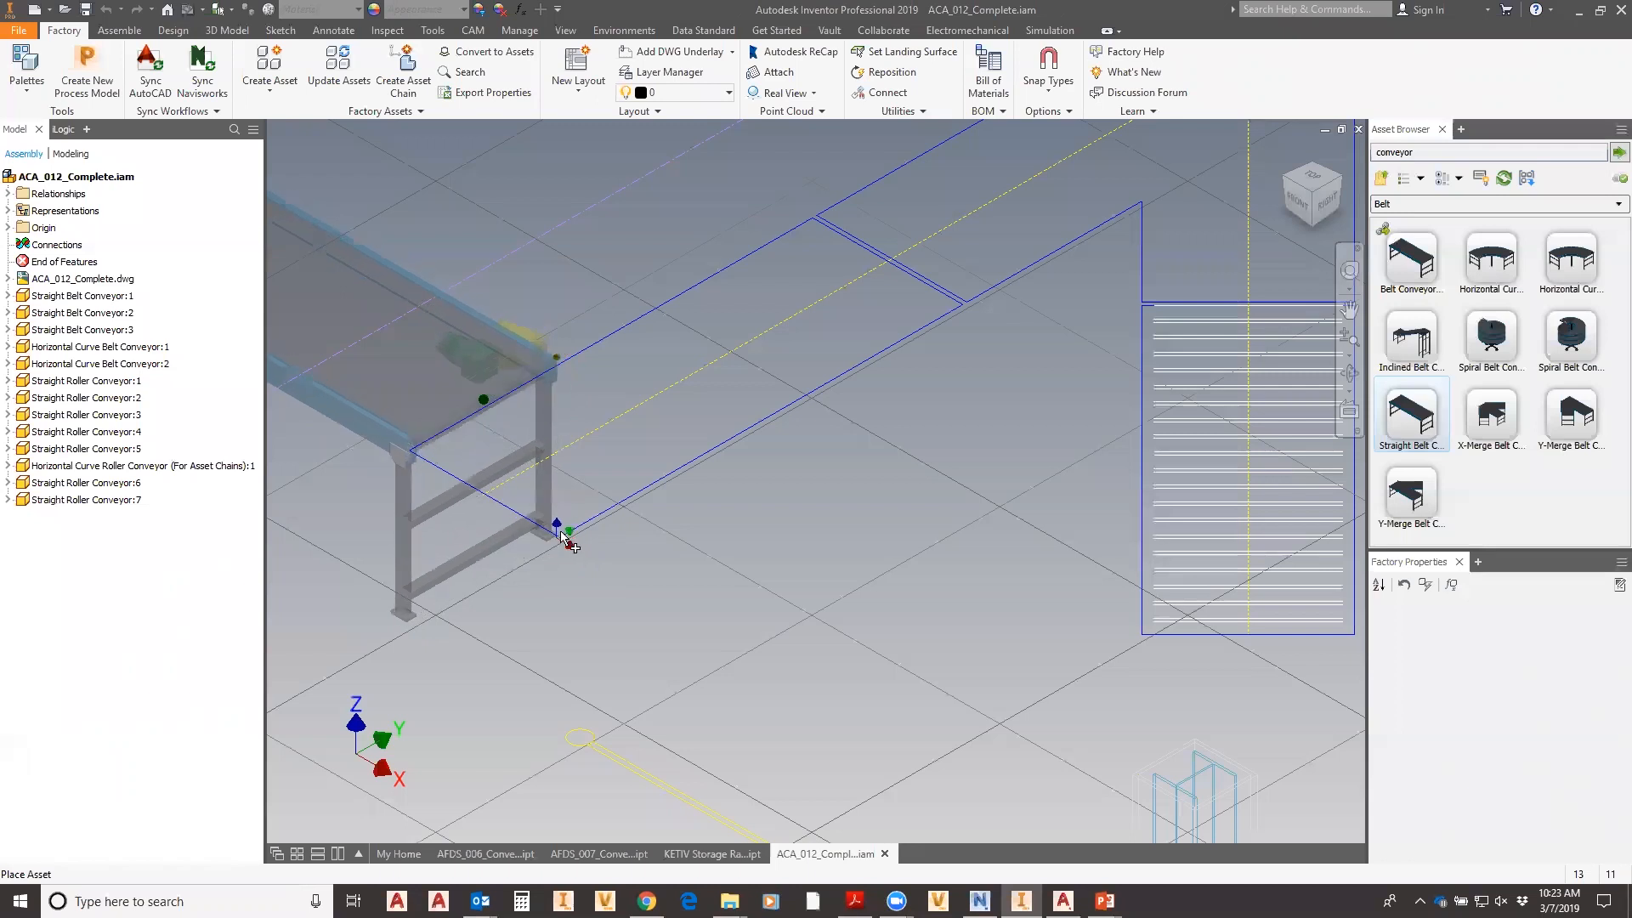
{"action": "left_click", "coordinate": [1053, 85]}
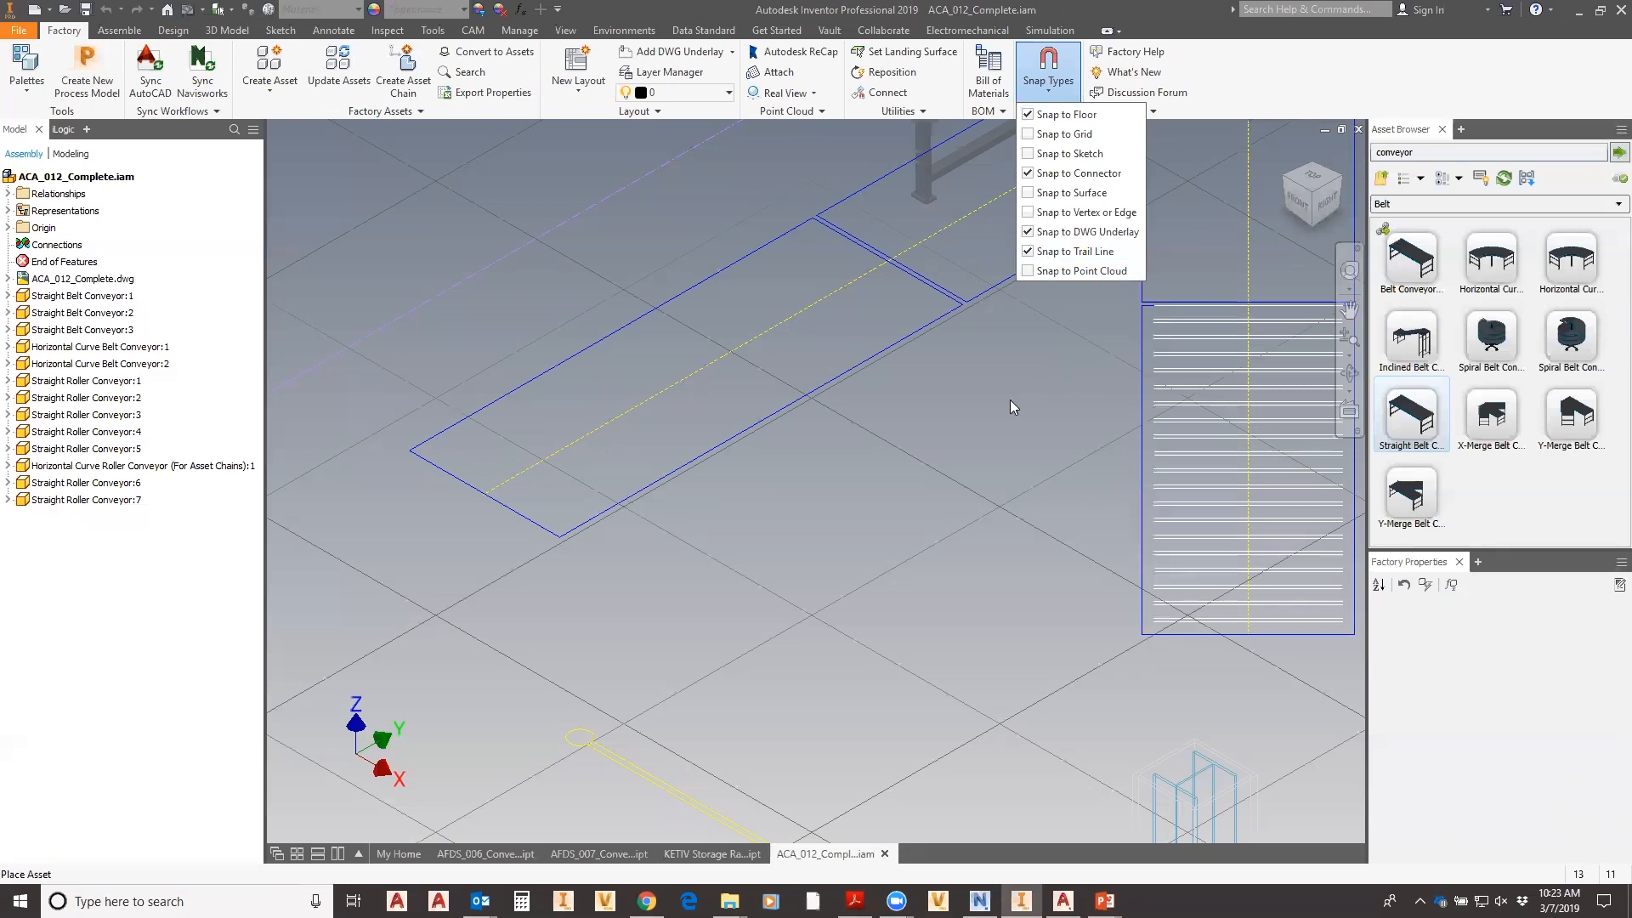
{"action": "left_click", "coordinate": [664, 529]}
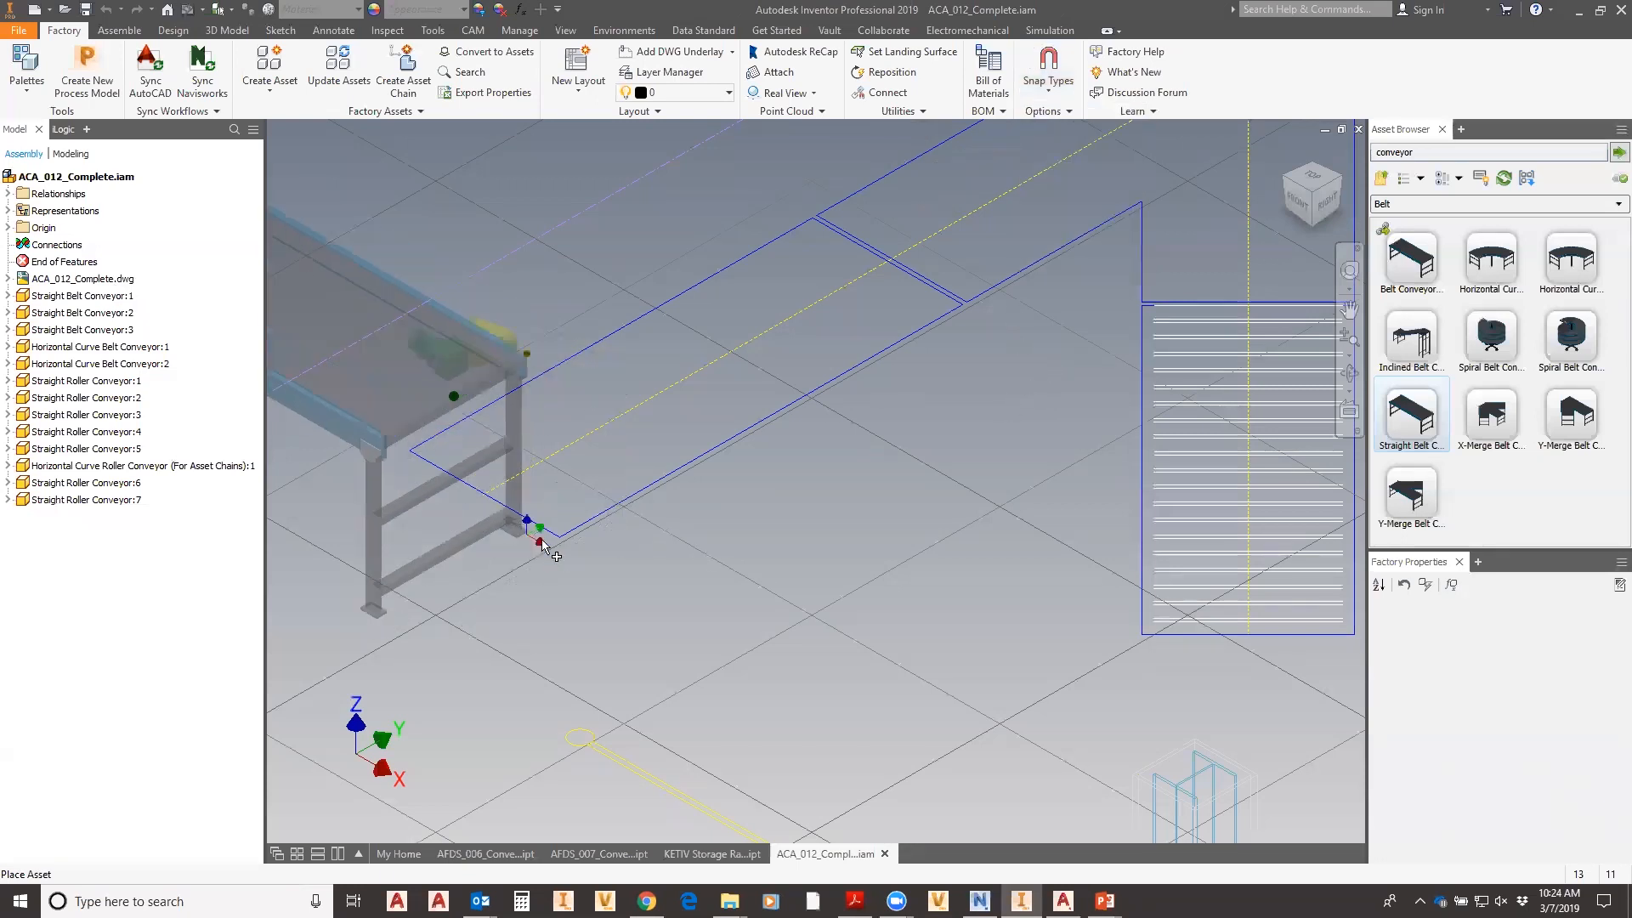
{"action": "left_click", "coordinate": [720, 533]}
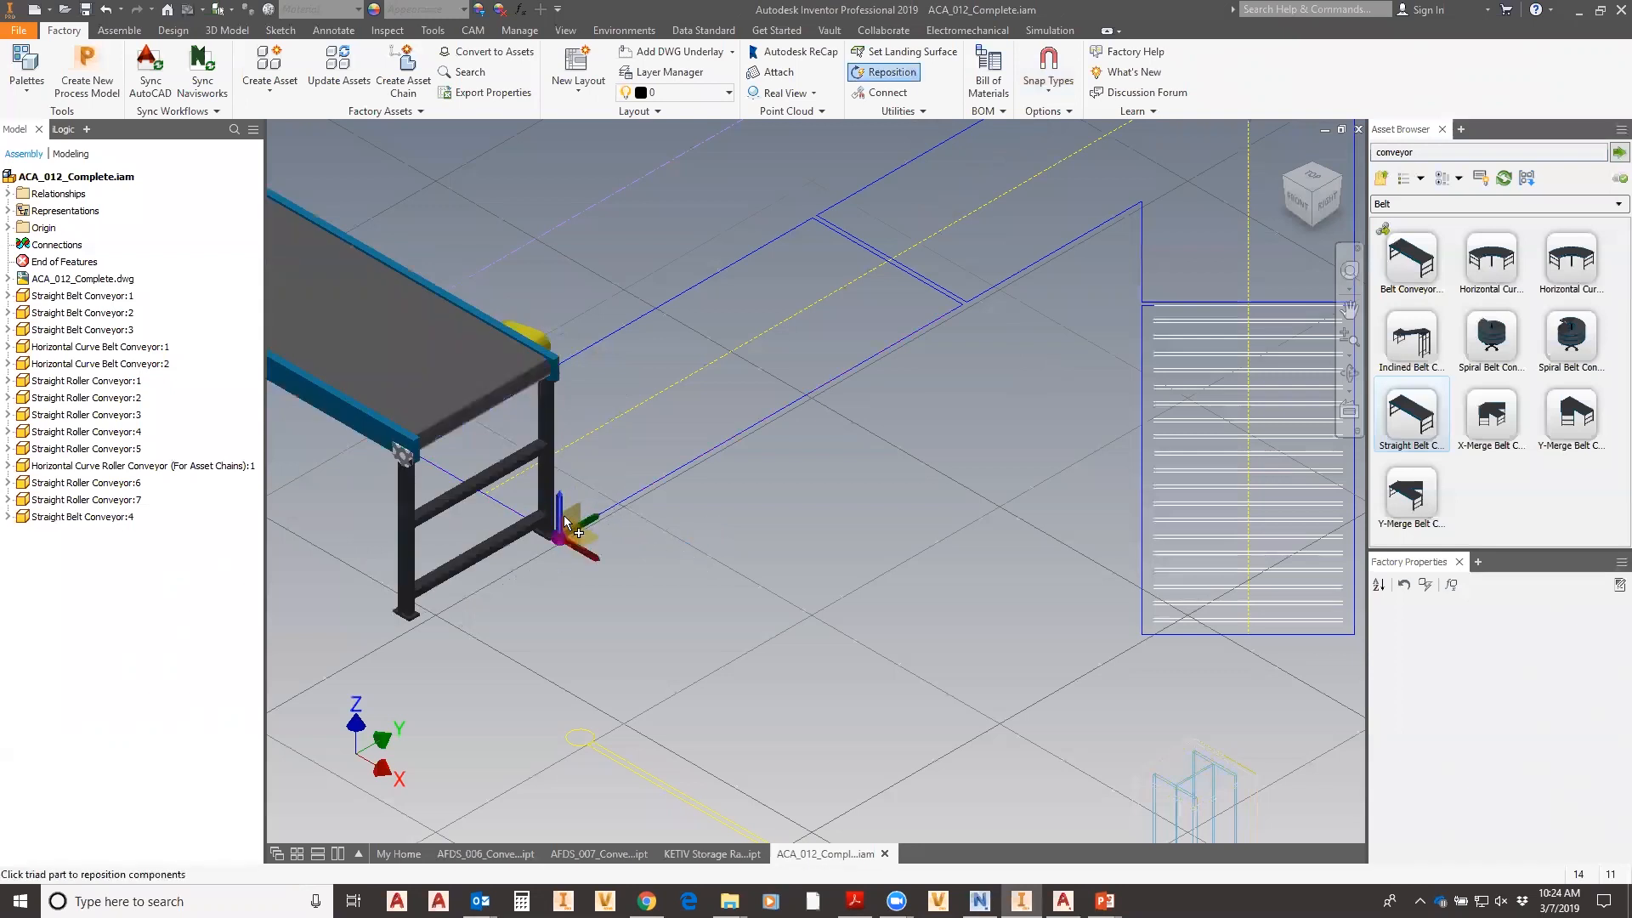
{"action": "left_click_drag", "start_coordinate": [561, 518], "coordinate": [346, 613]}
{"action": "scroll", "coordinate": [851, 587], "scroll_direction": "up", "scroll_amount": 5}
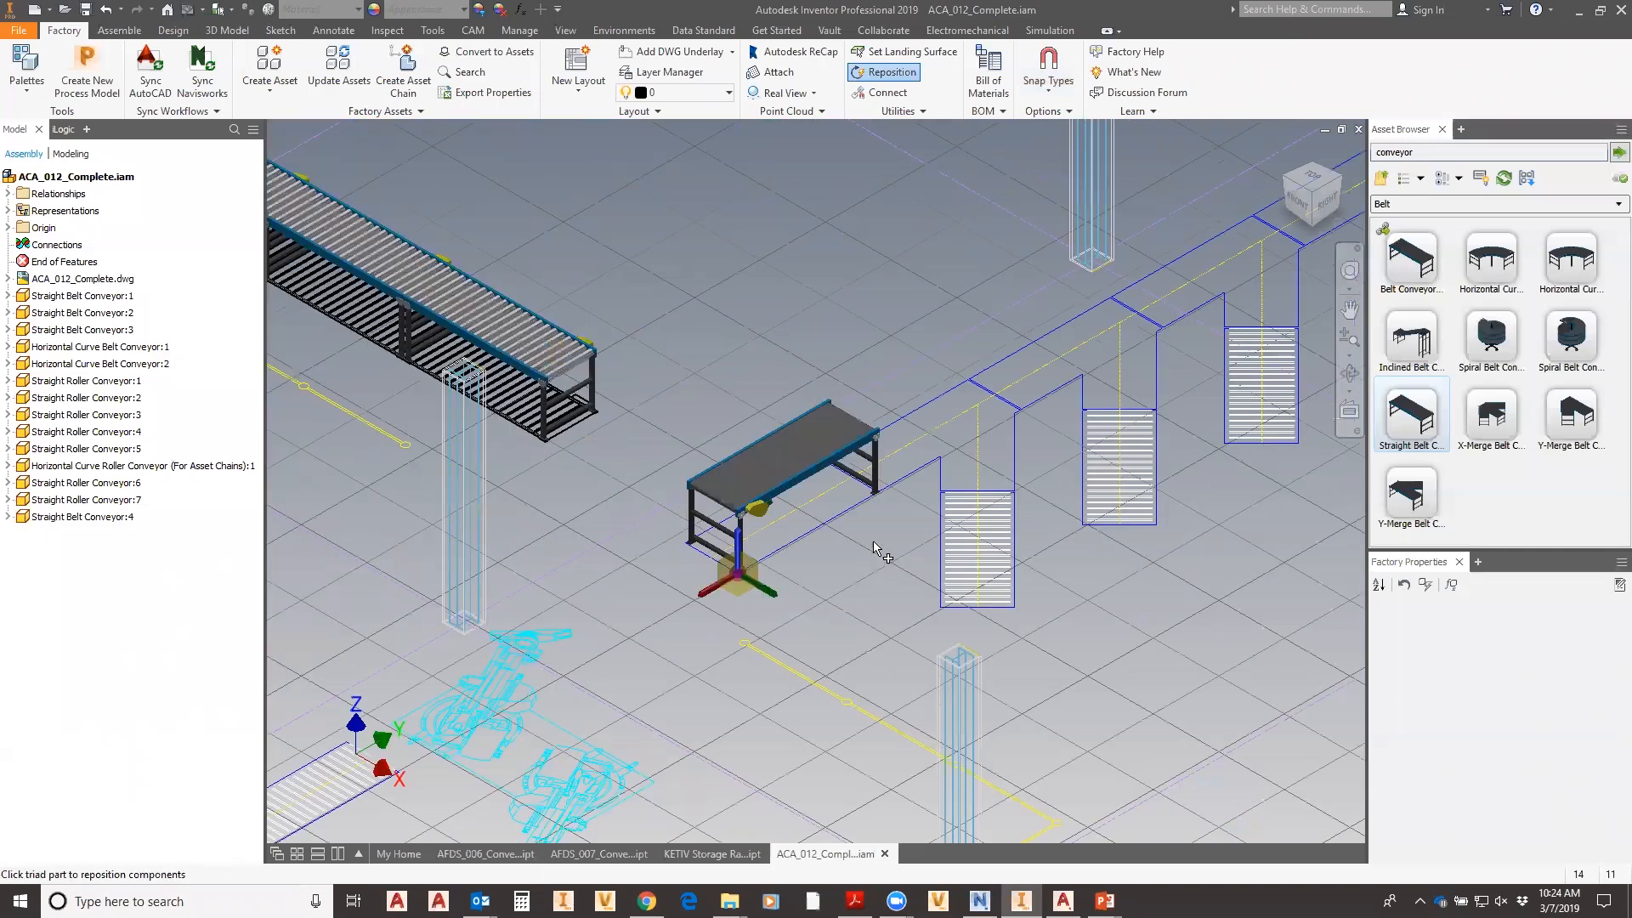
{"action": "right_click", "coordinate": [866, 595]}
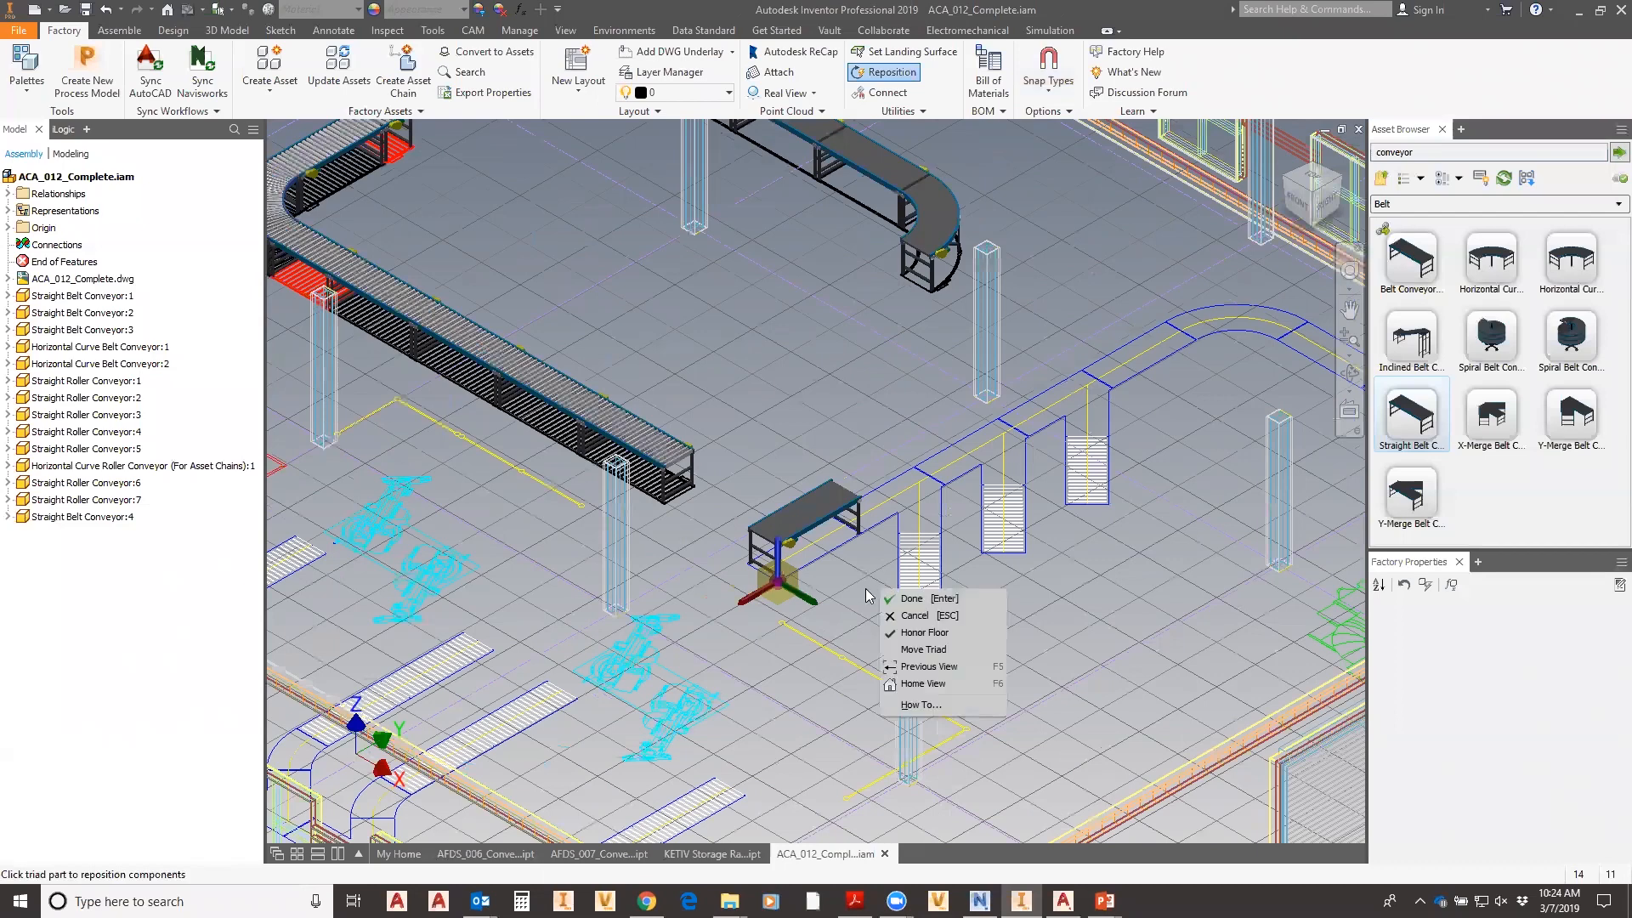
{"action": "left_click", "coordinate": [911, 599]}
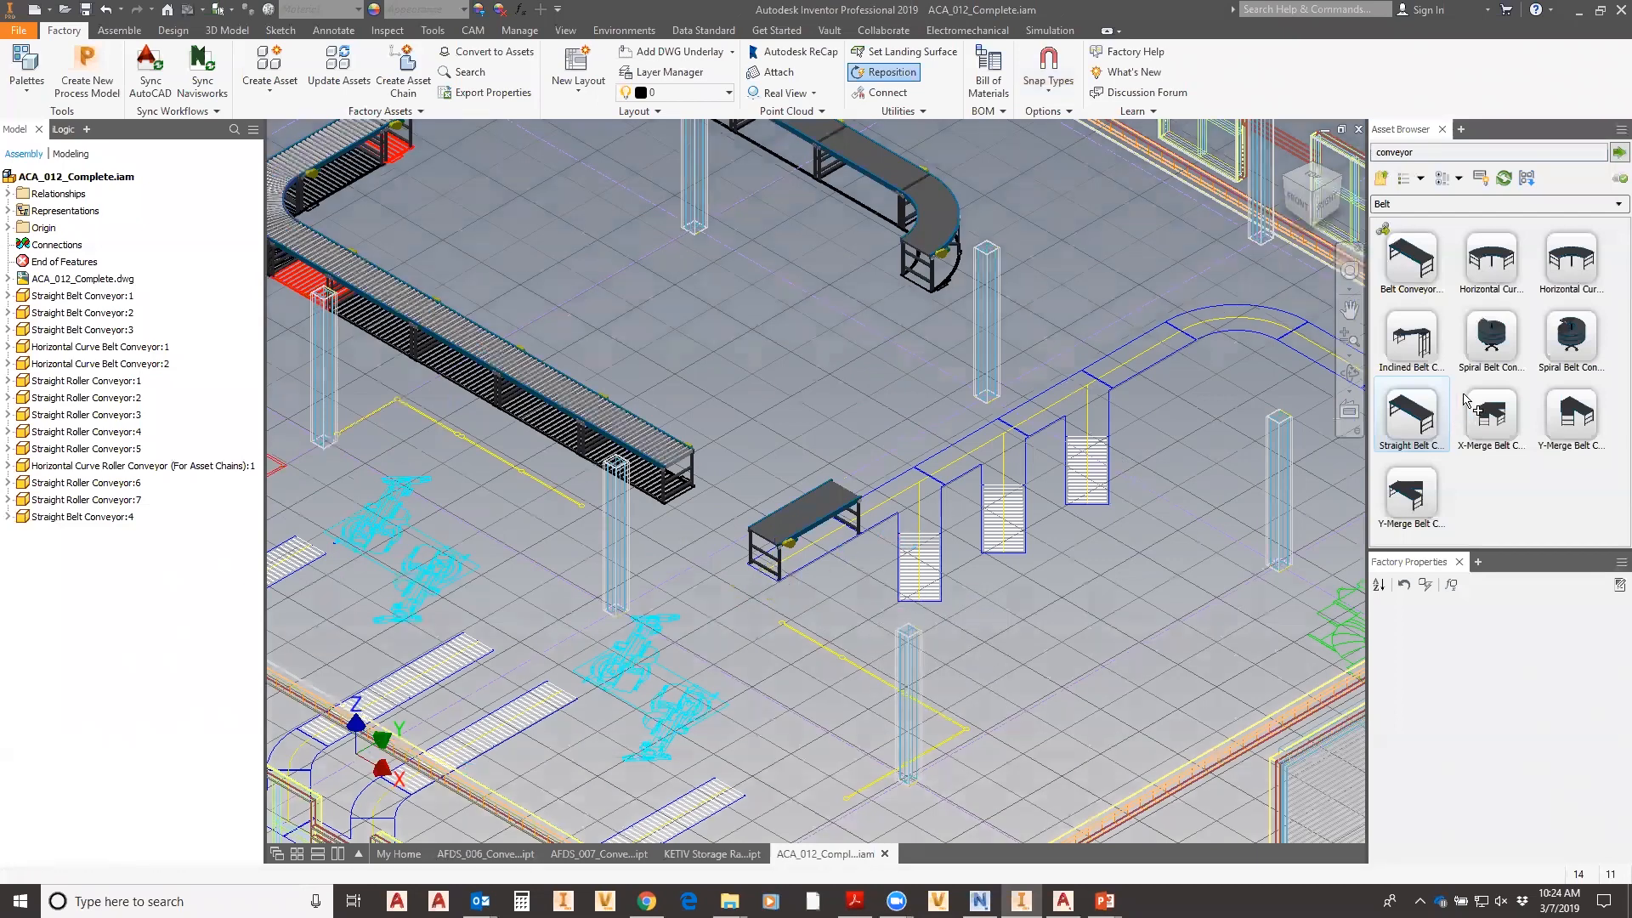
{"action": "double_click", "coordinate": [1439, 430]}
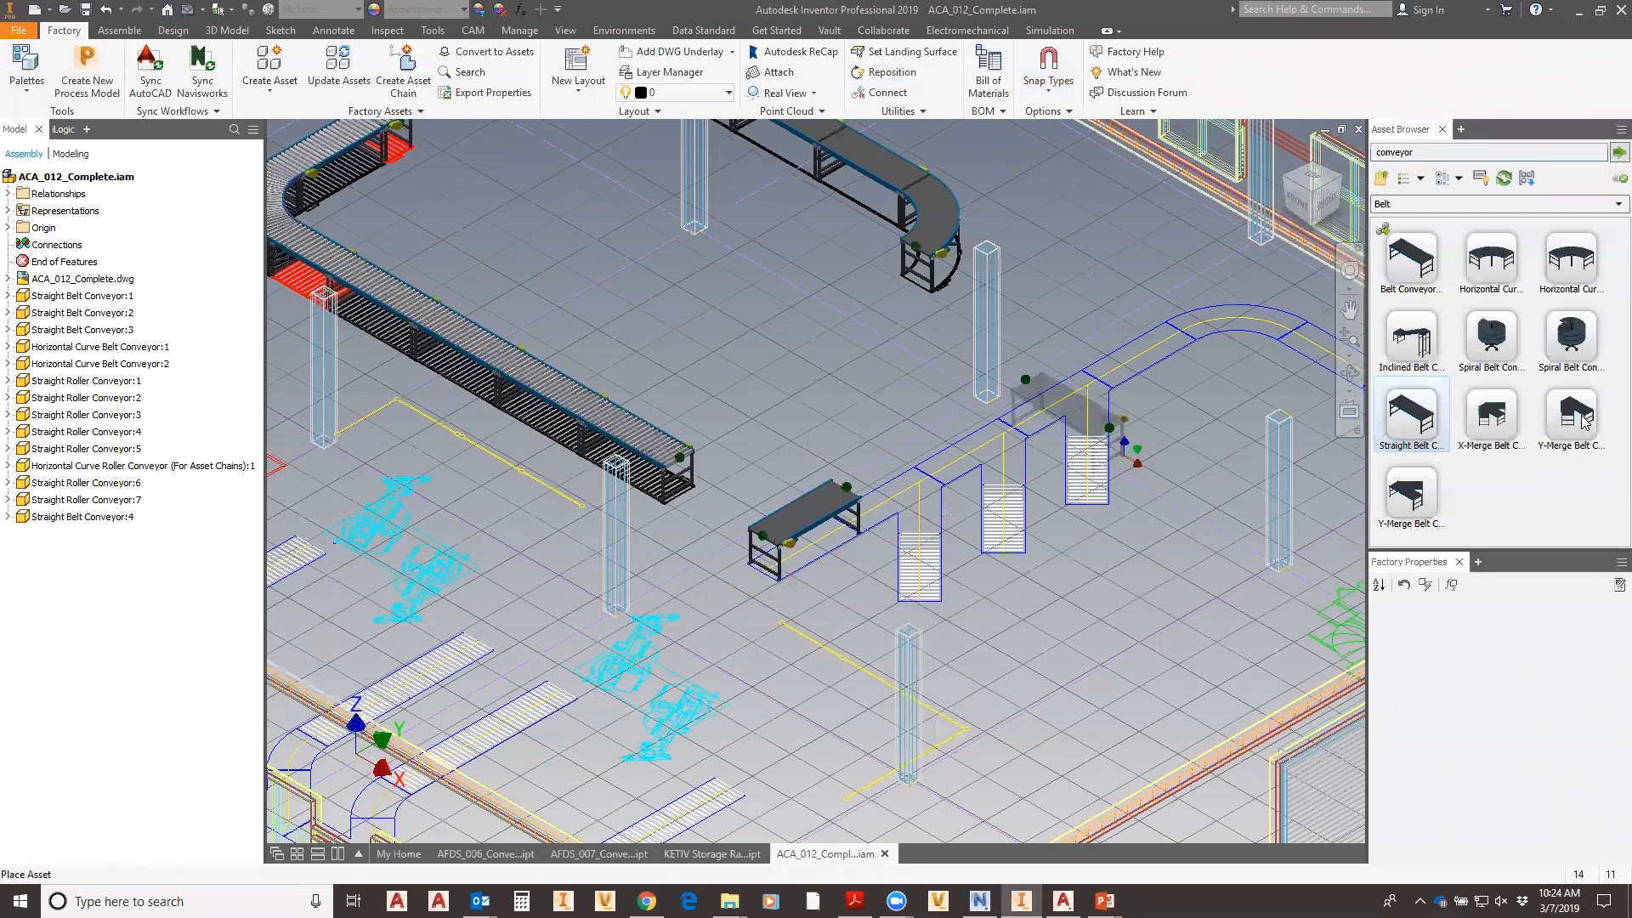
- Place three Y-Merge Belt Conveyor (Right) sections at the conveyor line's end
{"action": "double_click", "coordinate": [1418, 491]}
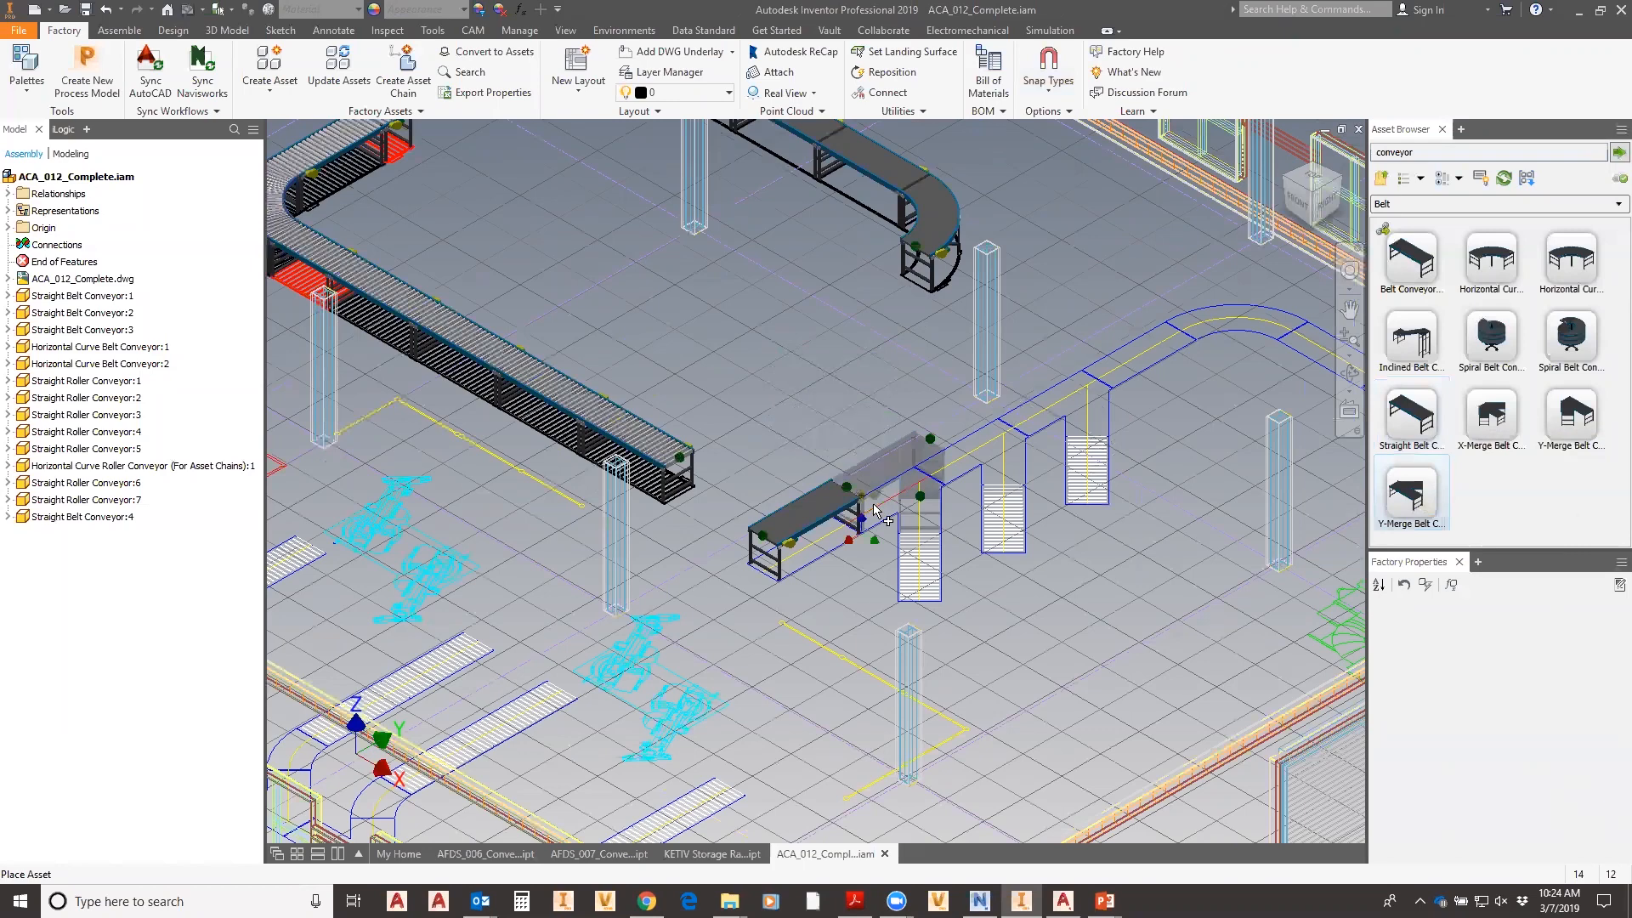
{"action": "left_click", "coordinate": [941, 501]}
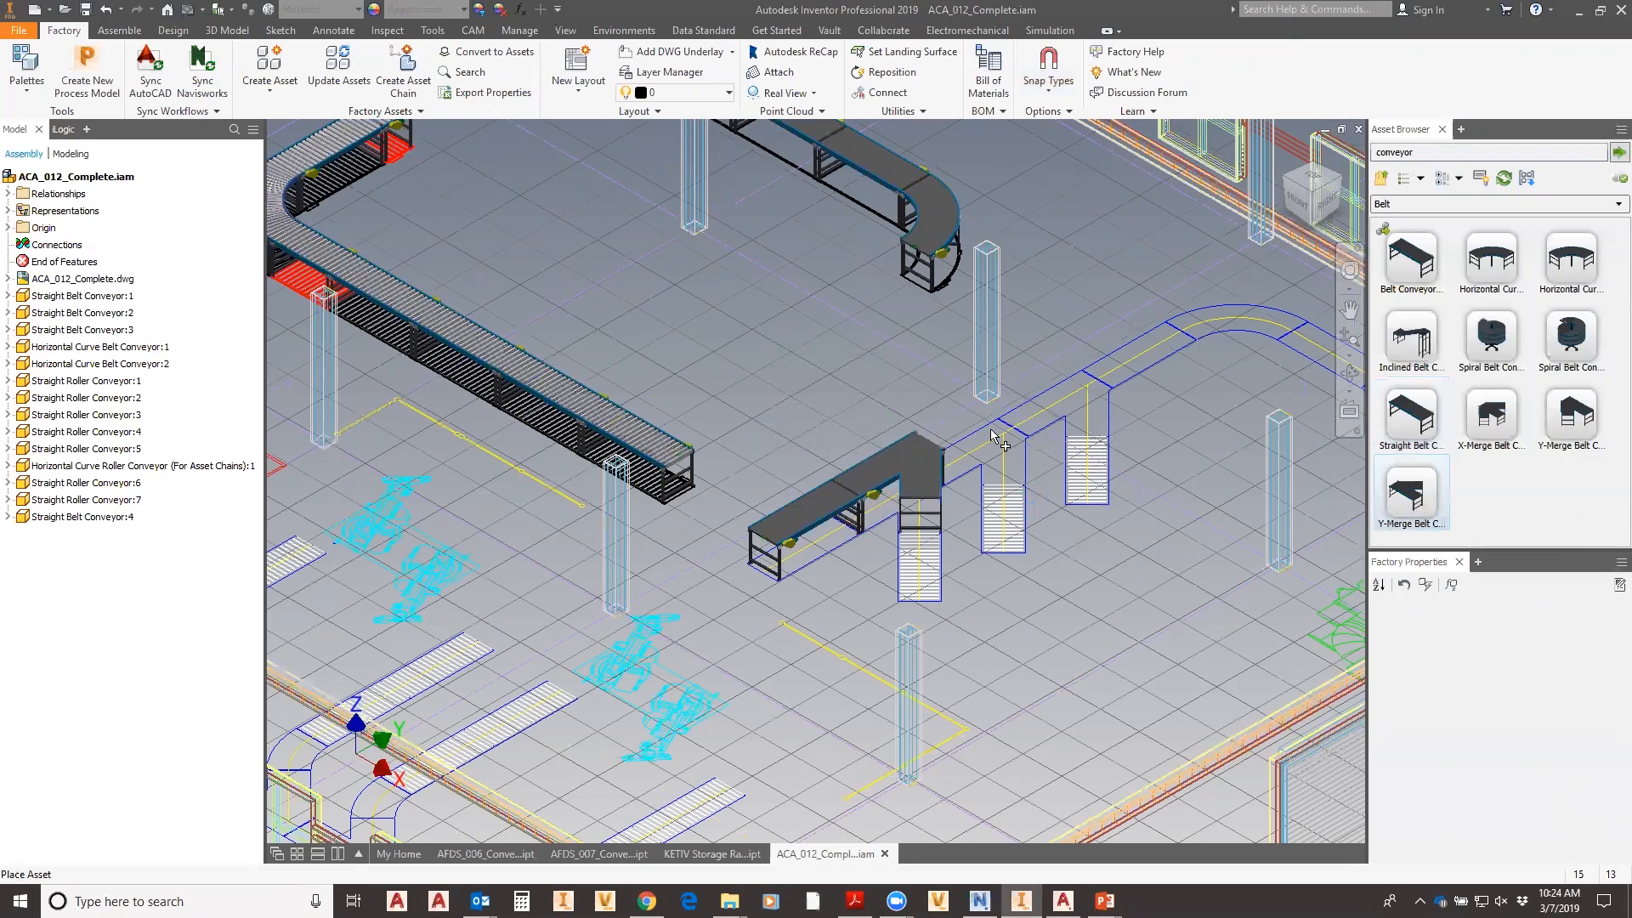
{"action": "left_click", "coordinate": [961, 475]}
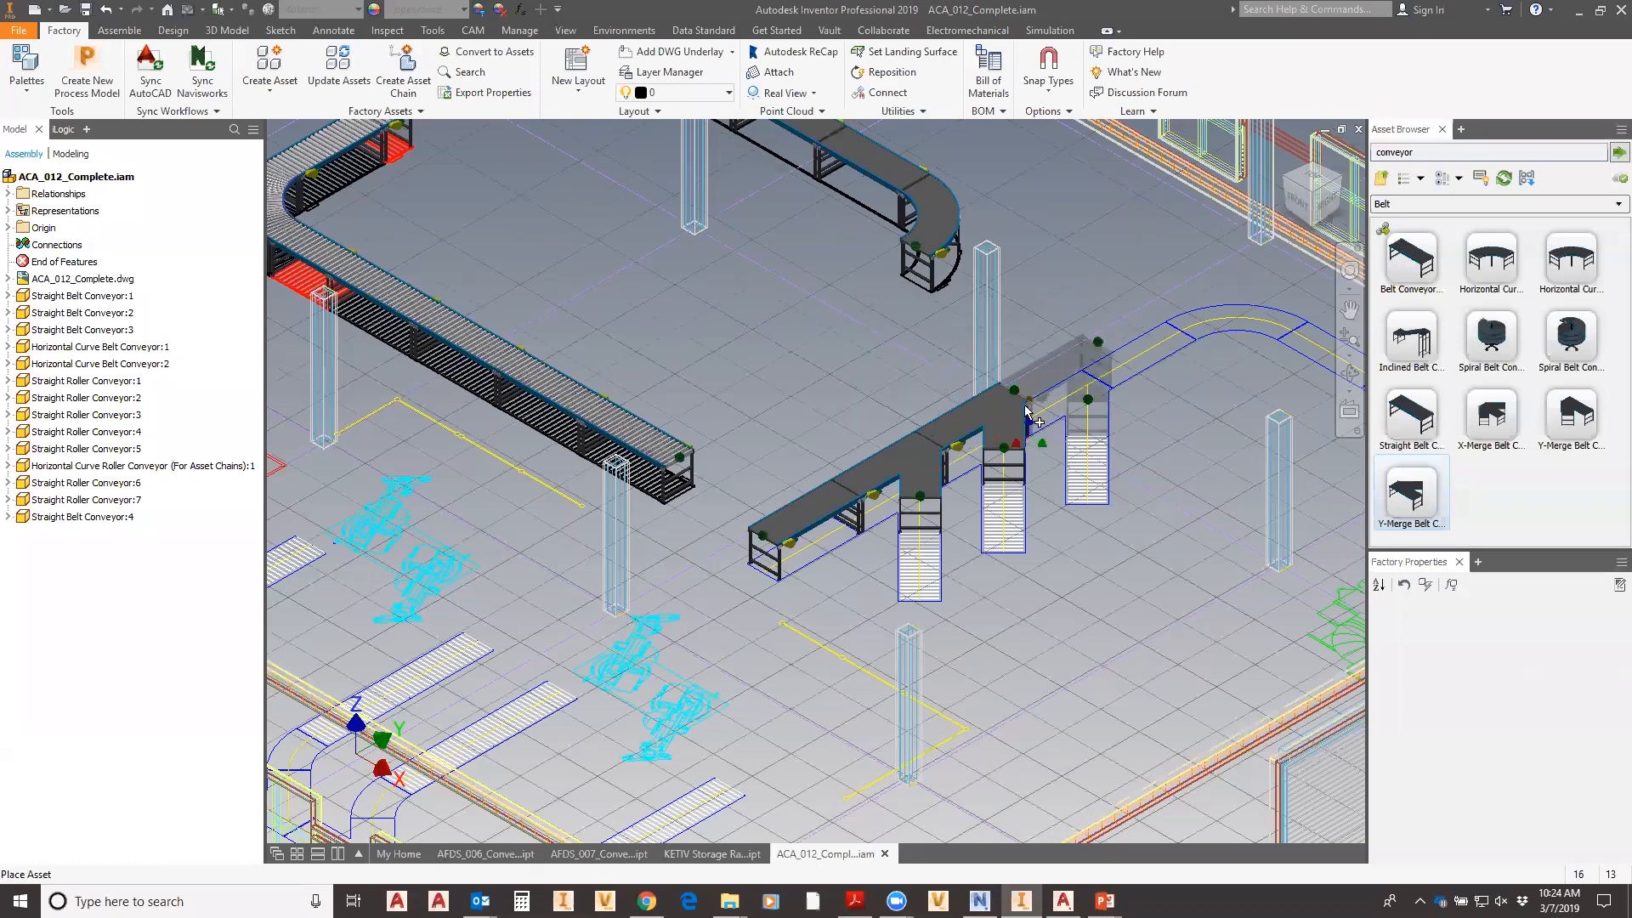
{"action": "left_click", "coordinate": [1029, 419]}
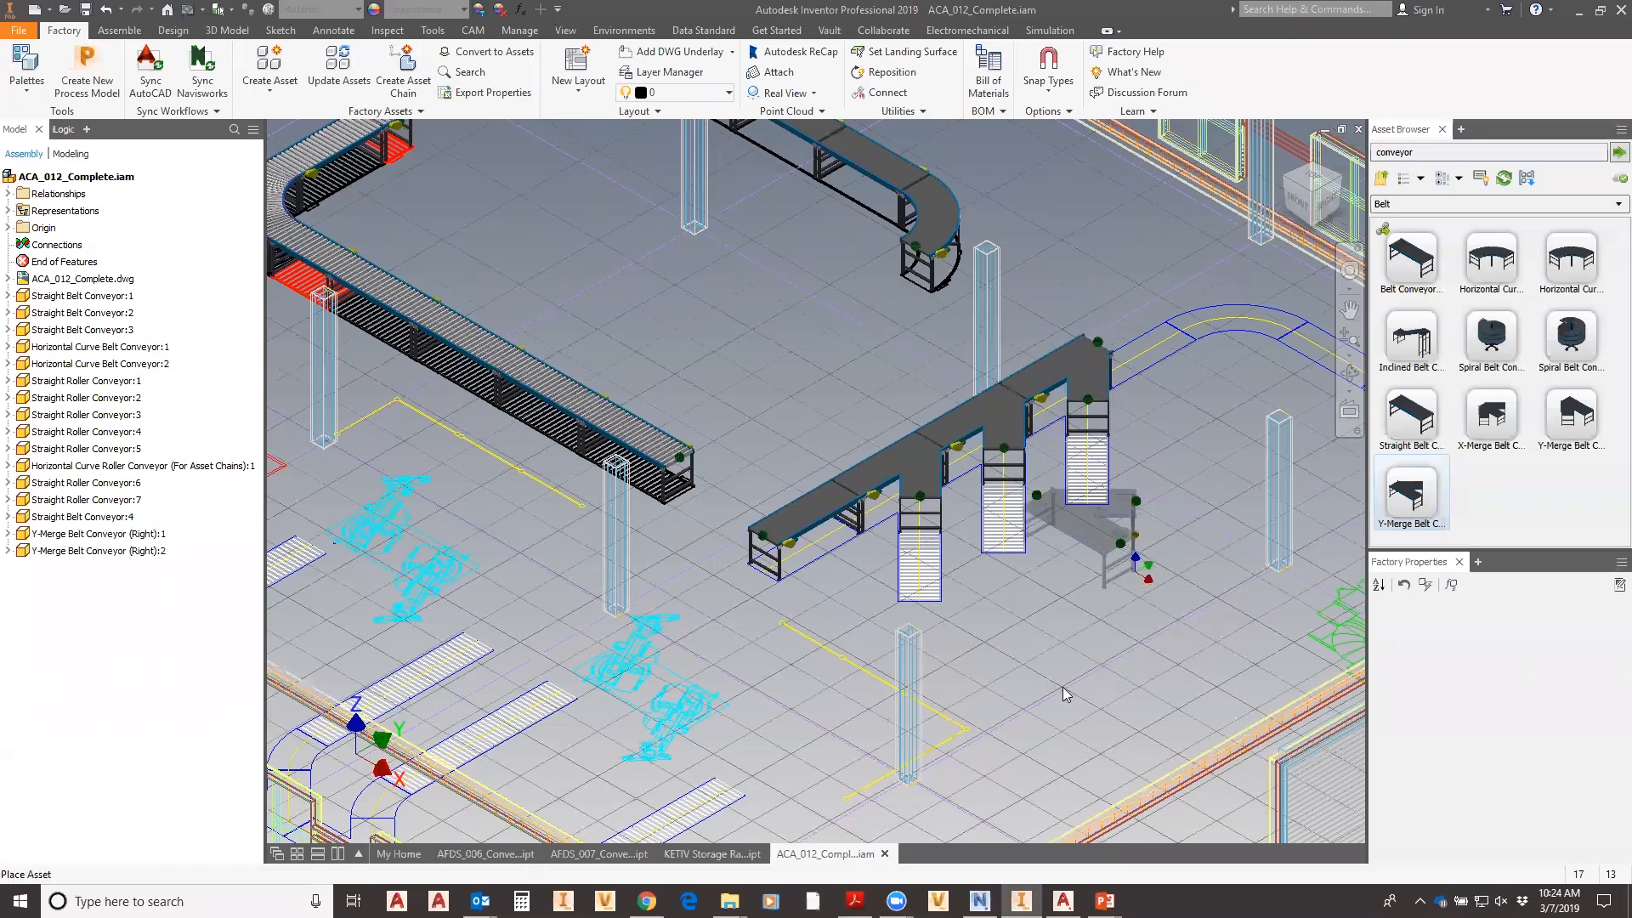
{"action": "key", "text": "Escape"}
{"action": "scroll", "coordinate": [1136, 584], "scroll_direction": "down", "scroll_amount": 3}
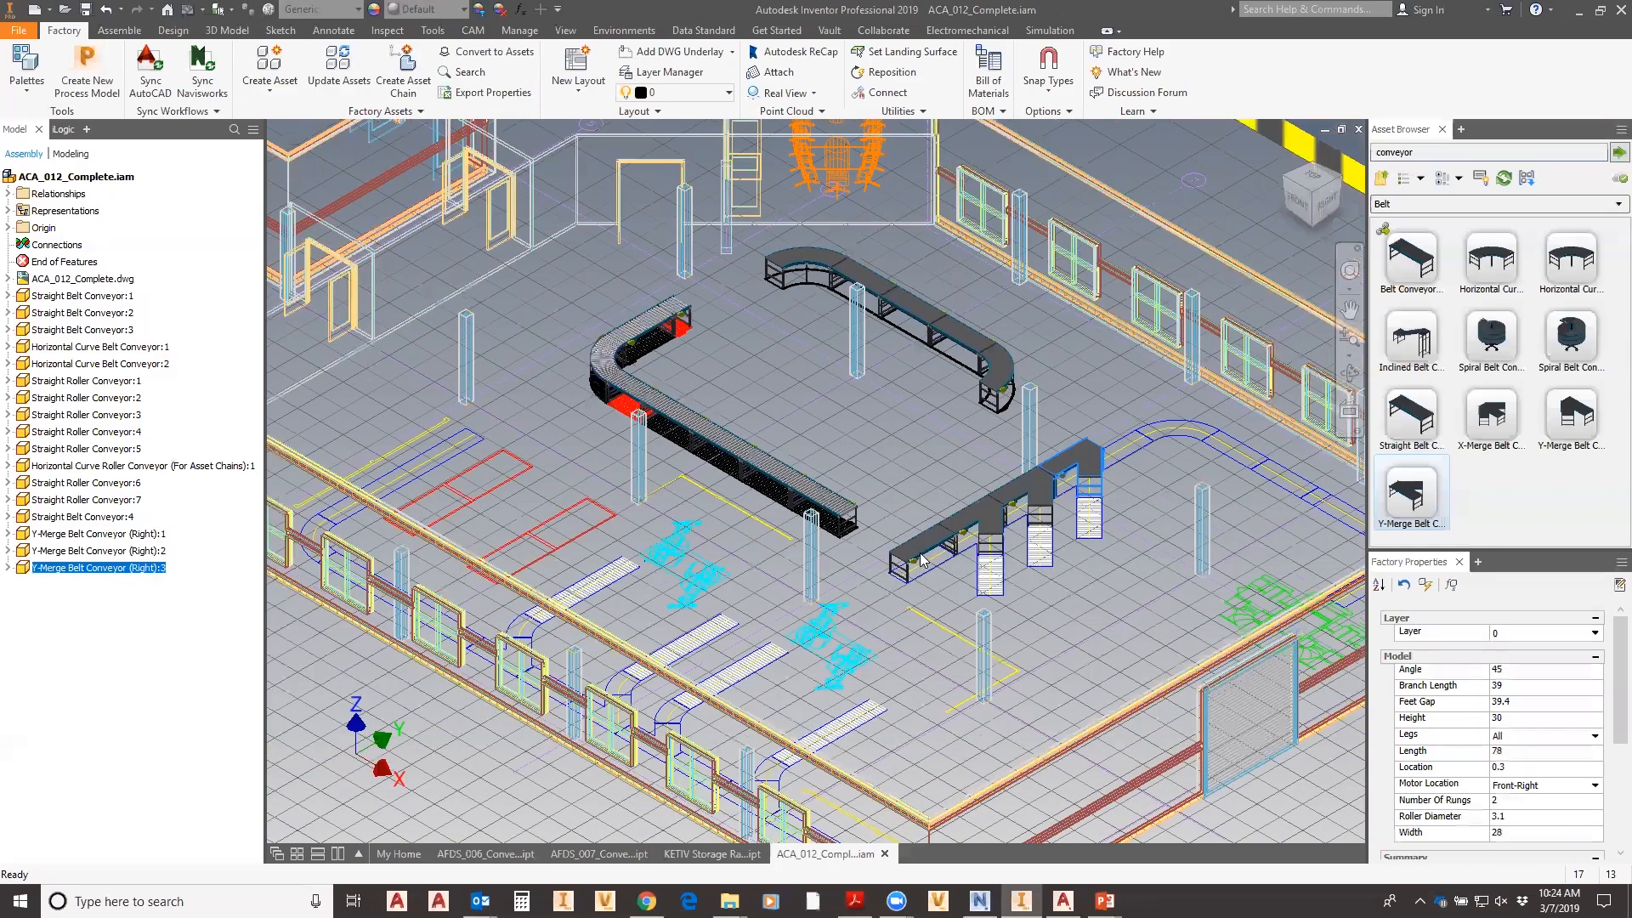
{"action": "scroll", "coordinate": [915, 548], "scroll_direction": "up", "scroll_amount": 5}
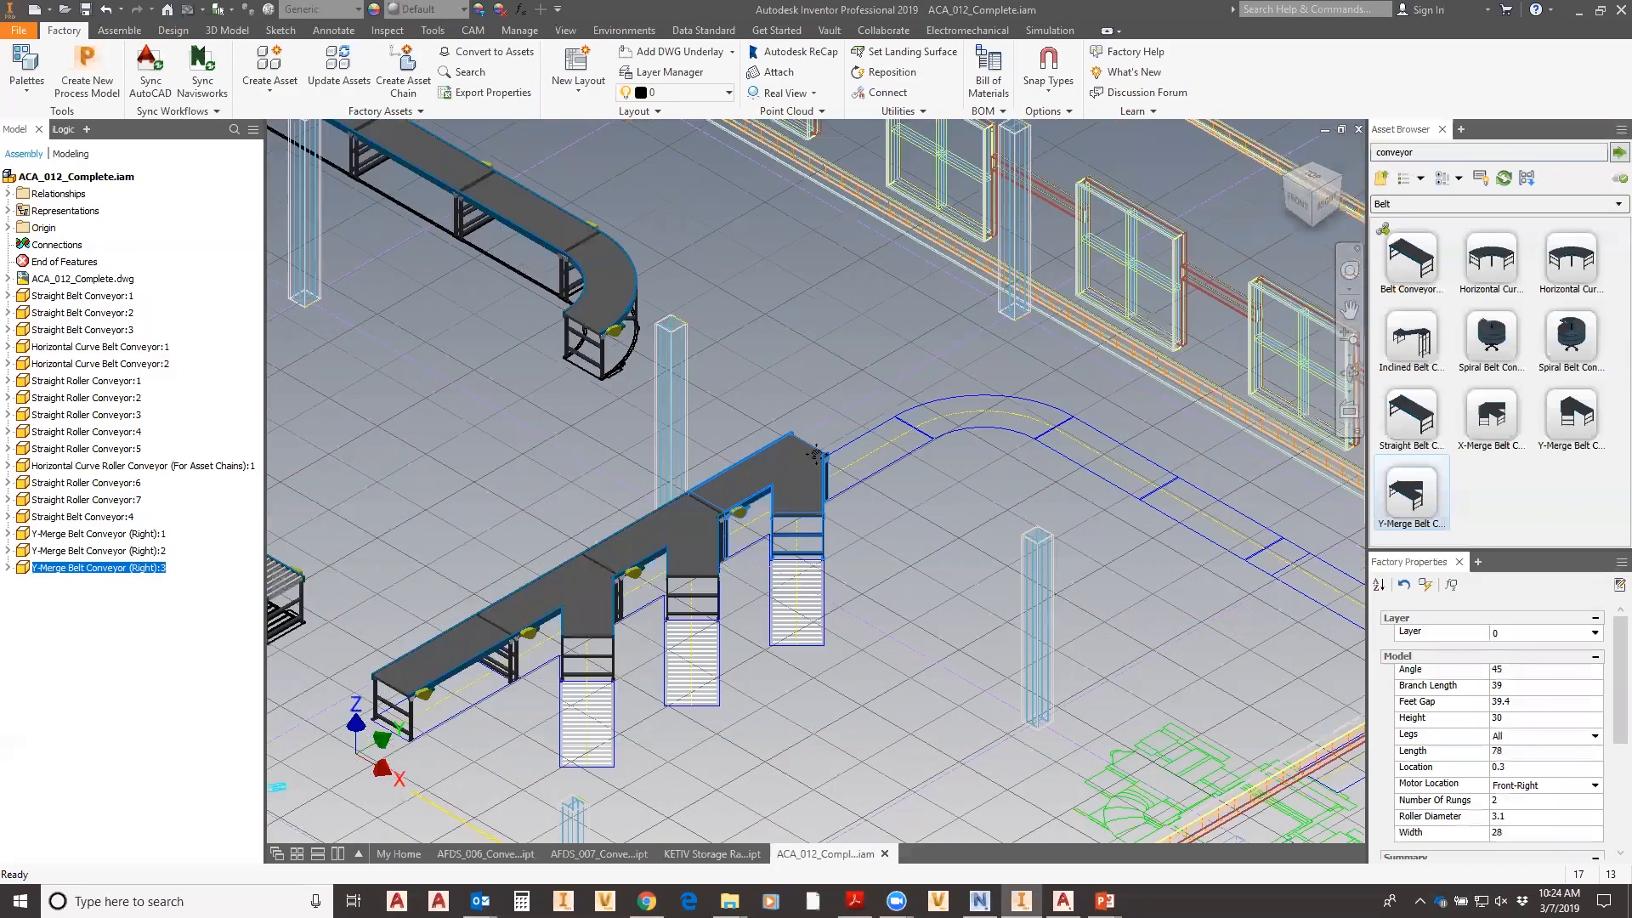
{"action": "middle_click_drag", "start_coordinate": [1259, 624], "coordinate": [972, 462]}
{"action": "middle_click_drag", "start_coordinate": [594, 338], "coordinate": [760, 483]}
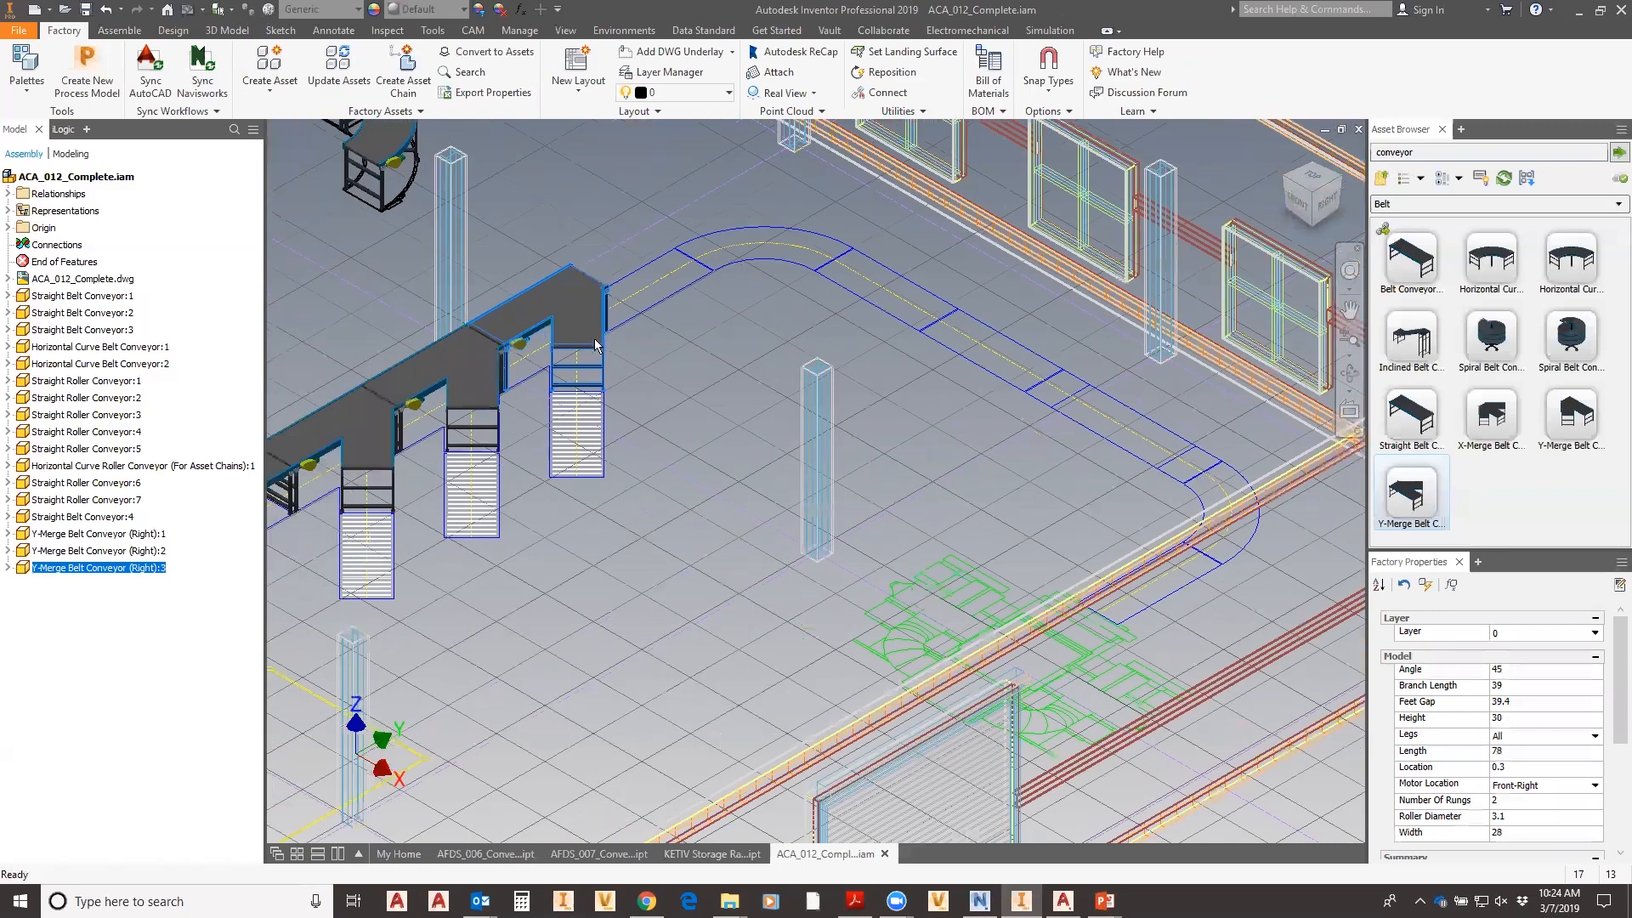
{"action": "scroll", "coordinate": [691, 478], "scroll_direction": "down", "scroll_amount": 2}
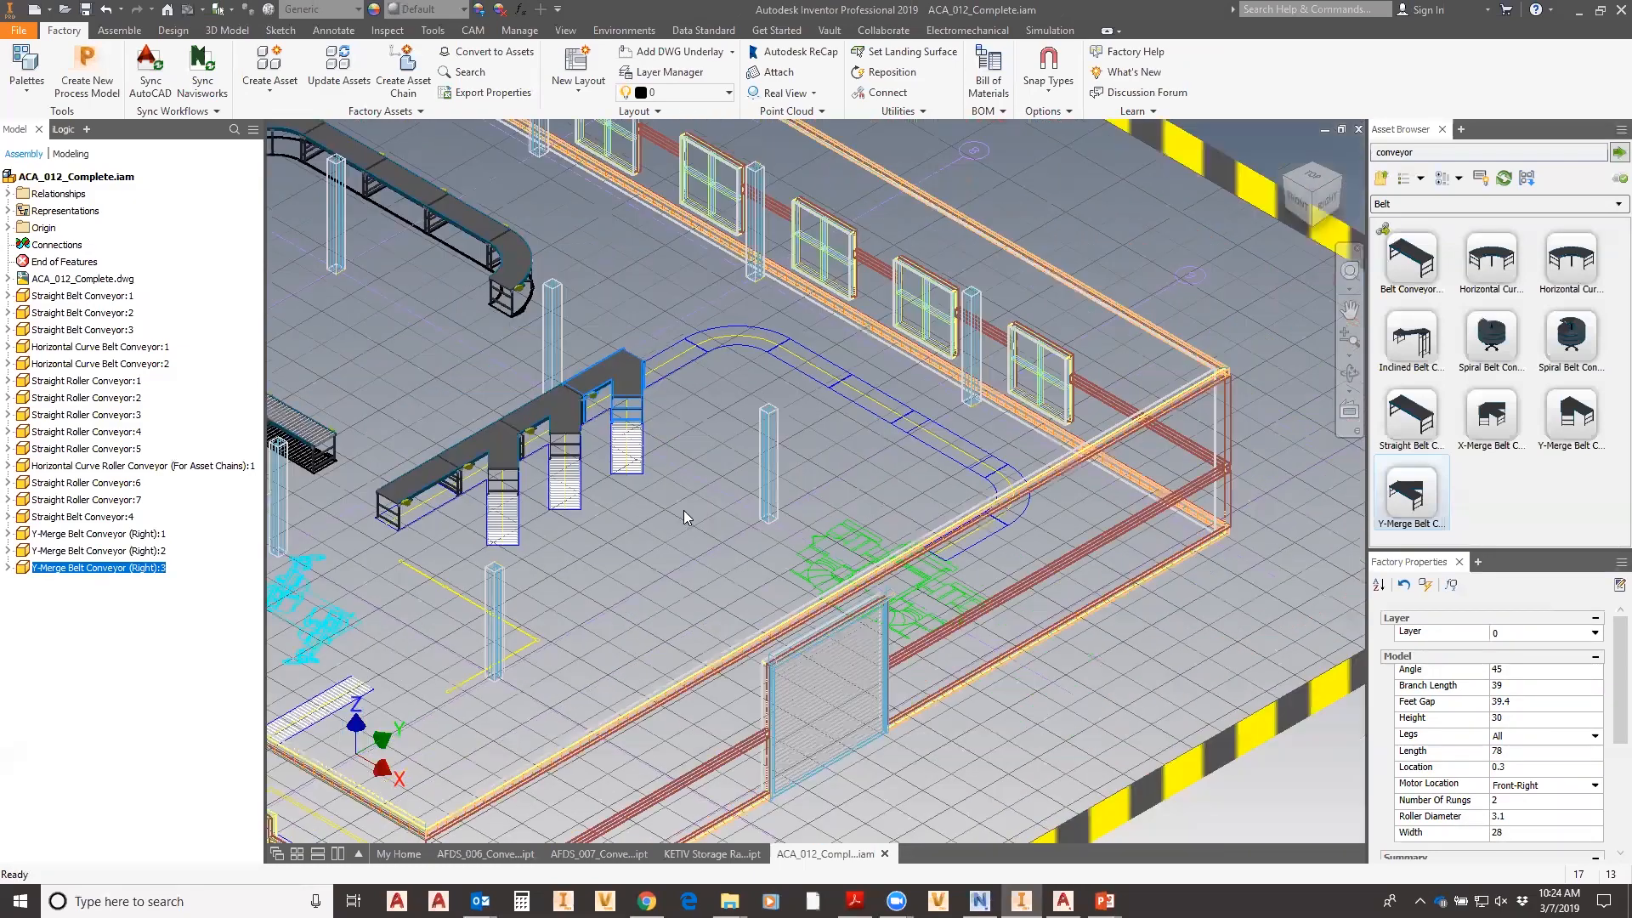
{"action": "middle_click_drag", "start_coordinate": [736, 495], "coordinate": [554, 475], "text": "shift"}
{"action": "scroll", "coordinate": [575, 474], "scroll_direction": "up", "scroll_amount": 5}
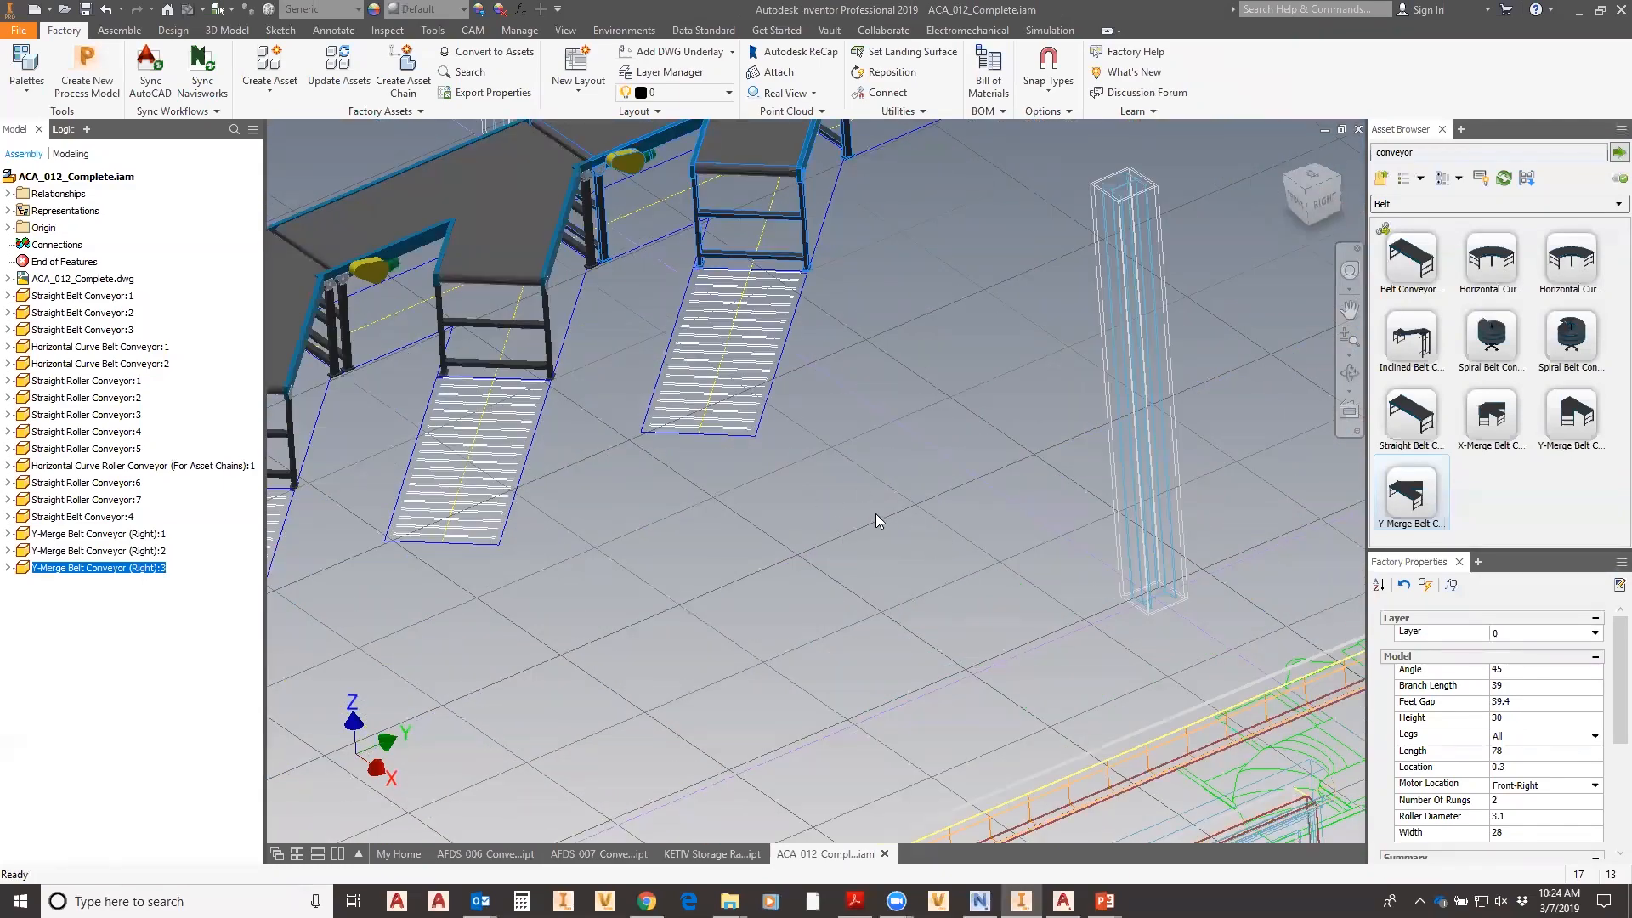
{"action": "scroll", "coordinate": [877, 513], "scroll_direction": "down", "scroll_amount": 3}
{"action": "middle_click_drag", "start_coordinate": [902, 453], "coordinate": [1039, 556]}
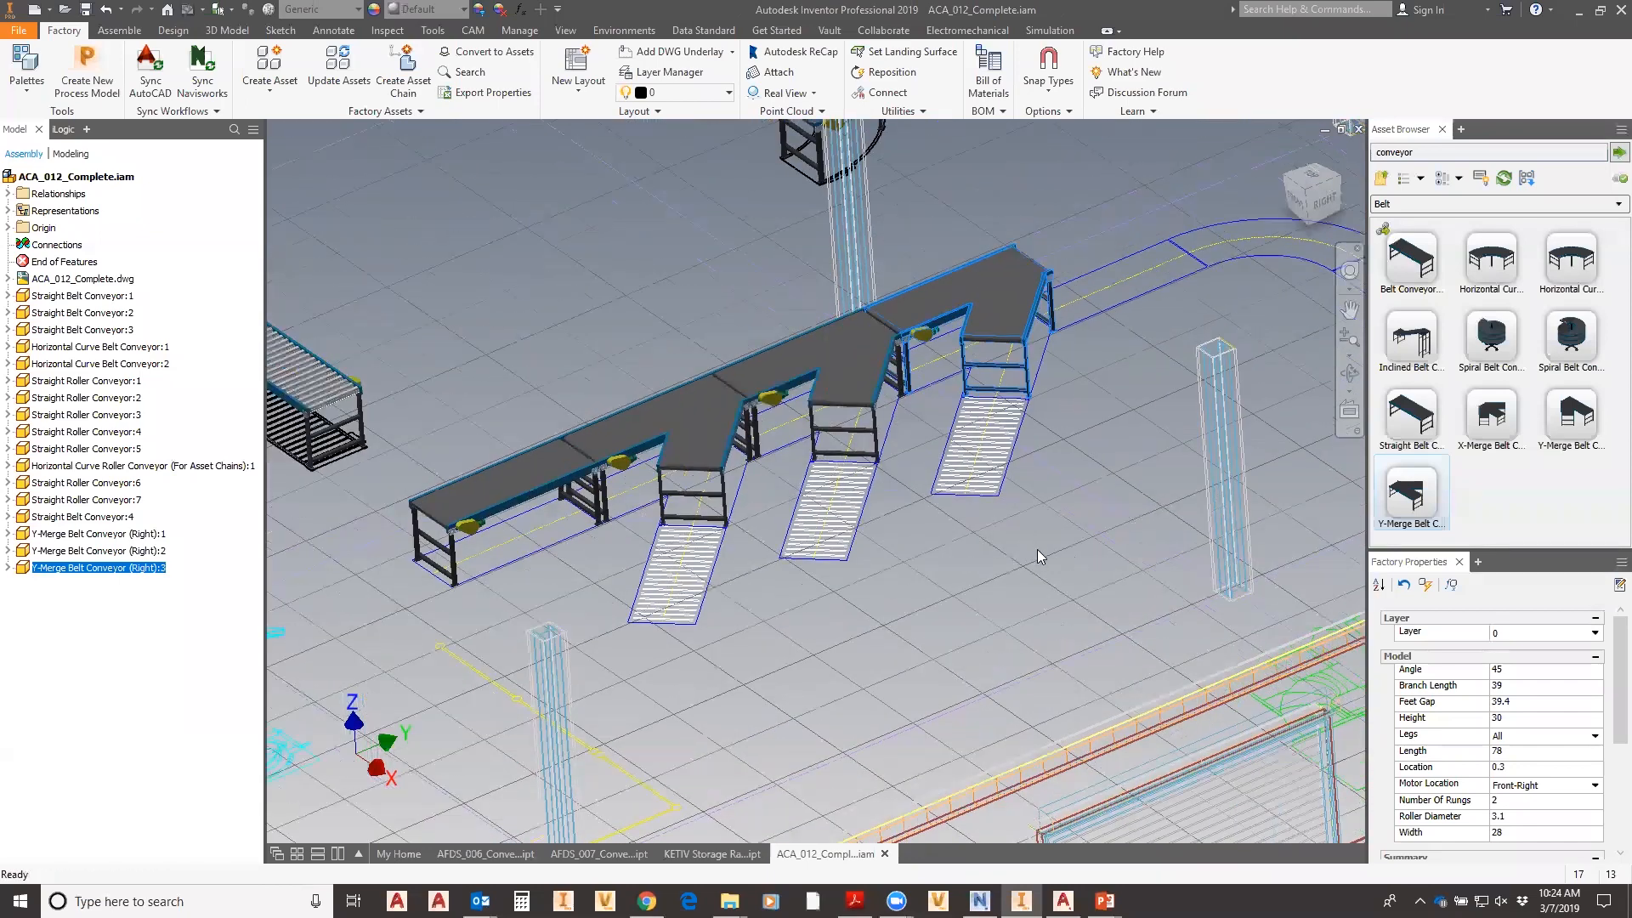
{"action": "left_click", "coordinate": [119, 30]}
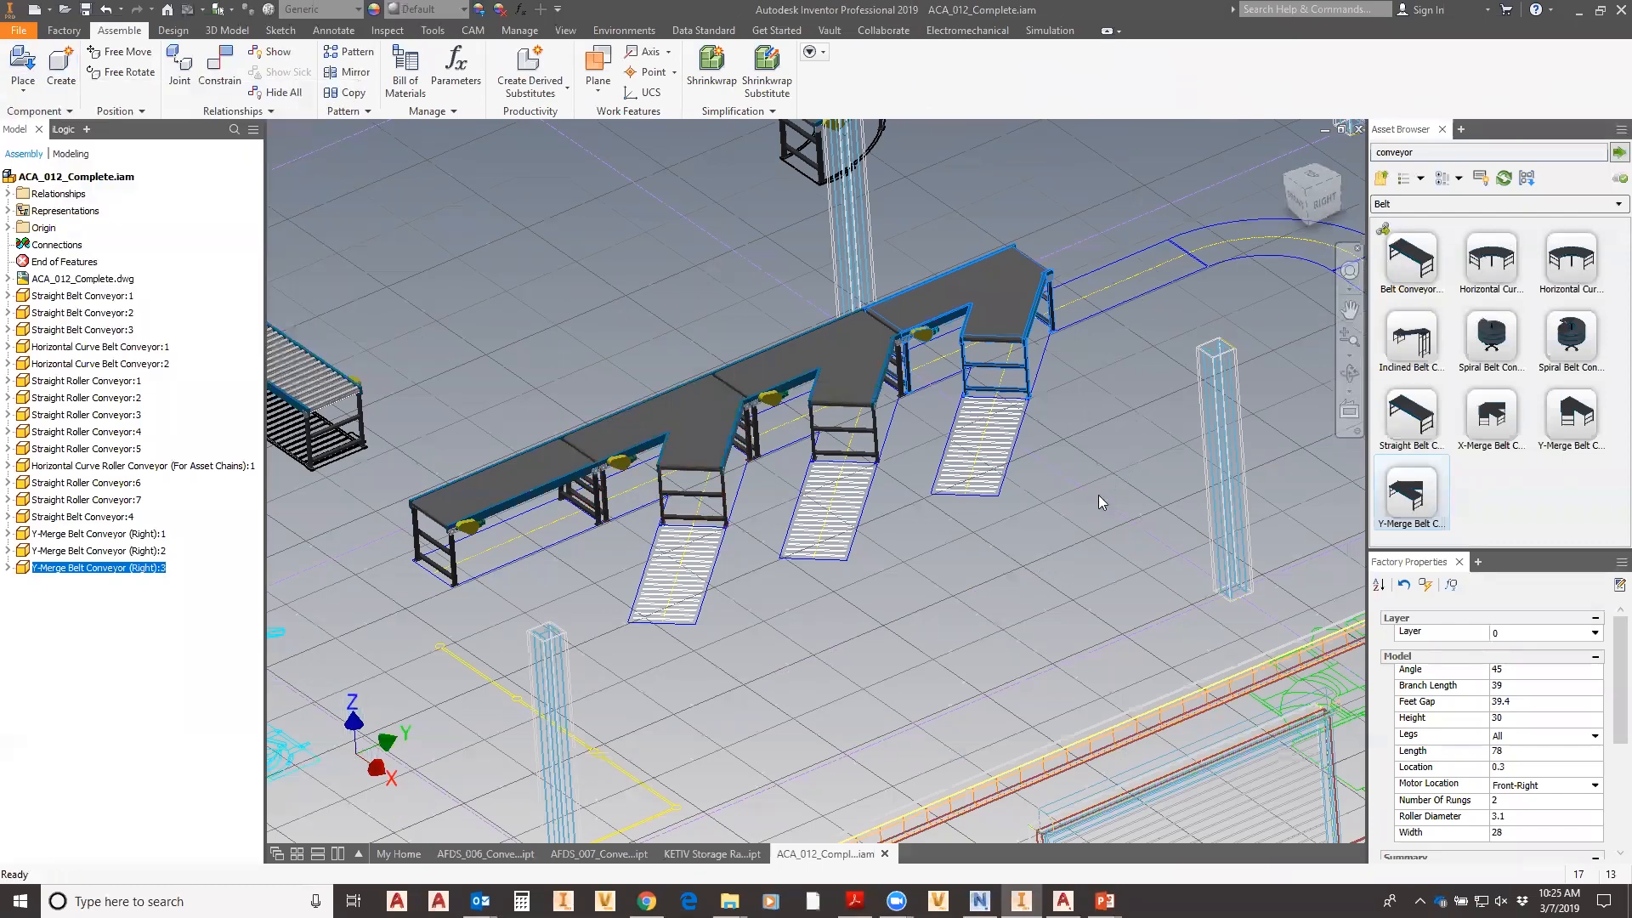
{"action": "middle_click_drag", "start_coordinate": [1041, 479], "coordinate": [1089, 561], "text": "shift"}
{"action": "scroll", "coordinate": [1088, 561], "scroll_direction": "up", "scroll_amount": 10}
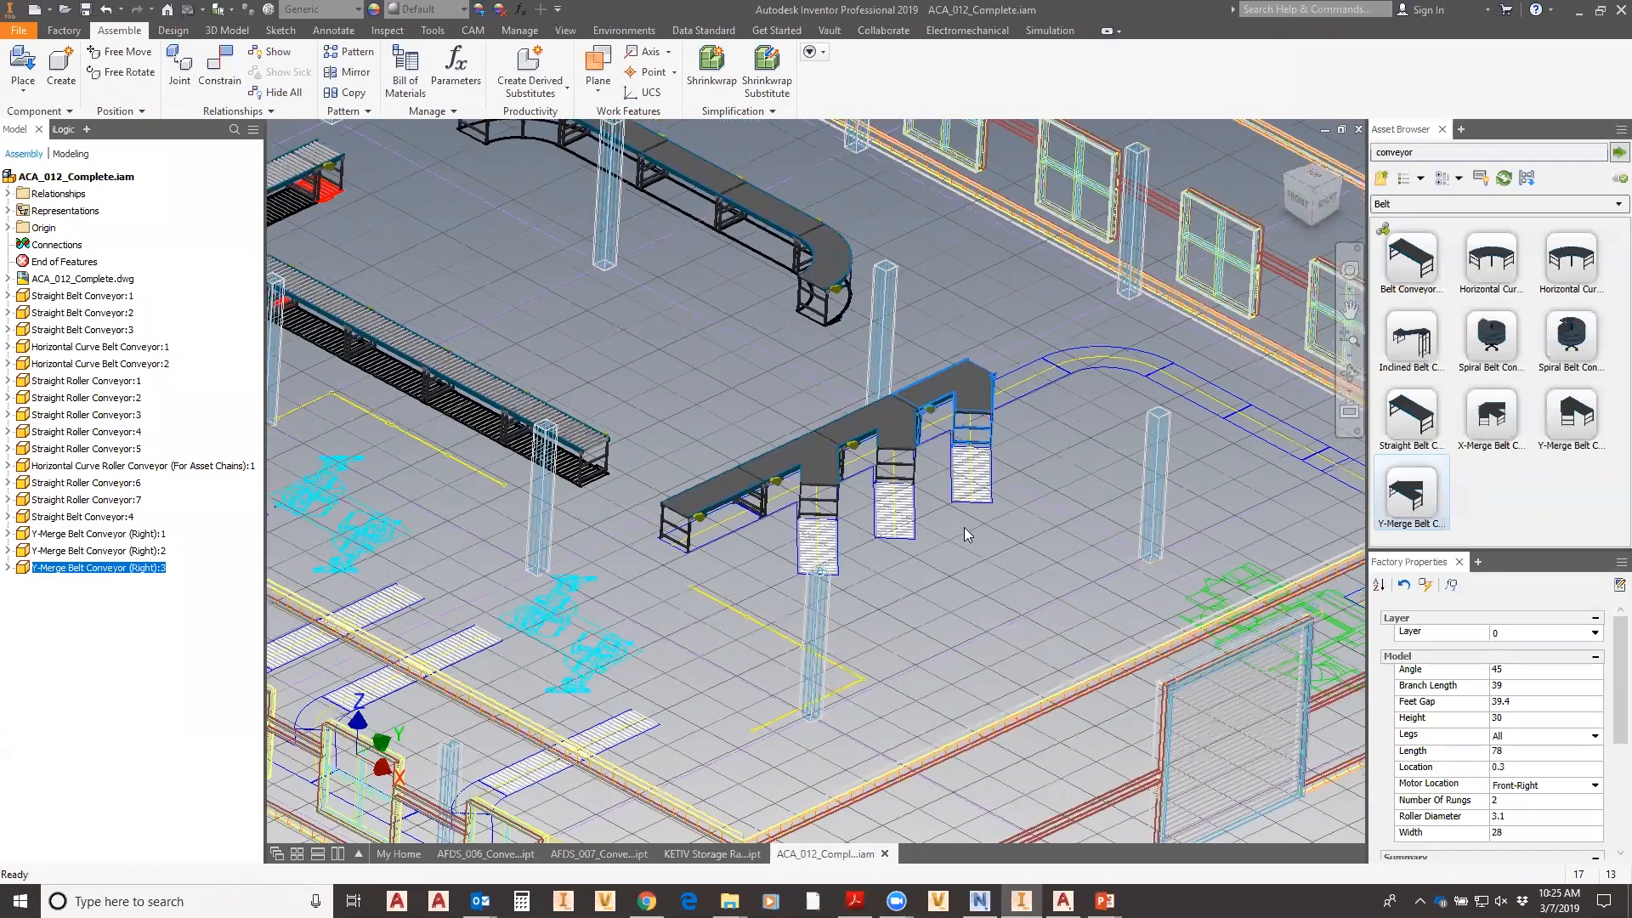
{"action": "middle_click_drag", "start_coordinate": [949, 554], "coordinate": [906, 488]}
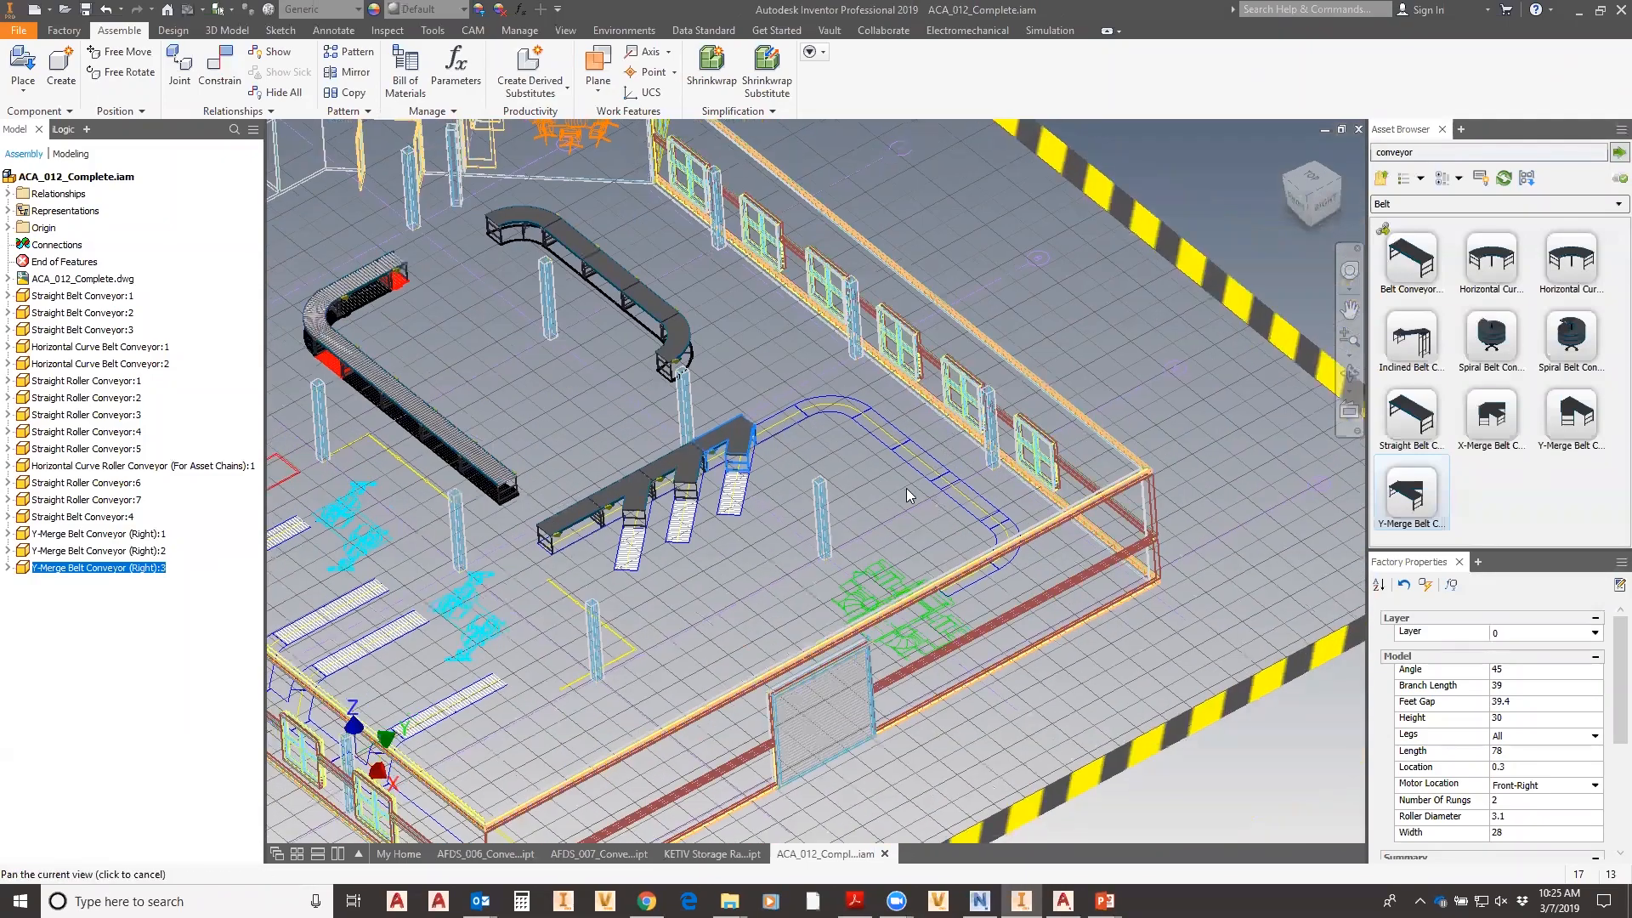
{"action": "scroll", "coordinate": [824, 471], "scroll_direction": "down", "scroll_amount": 6}
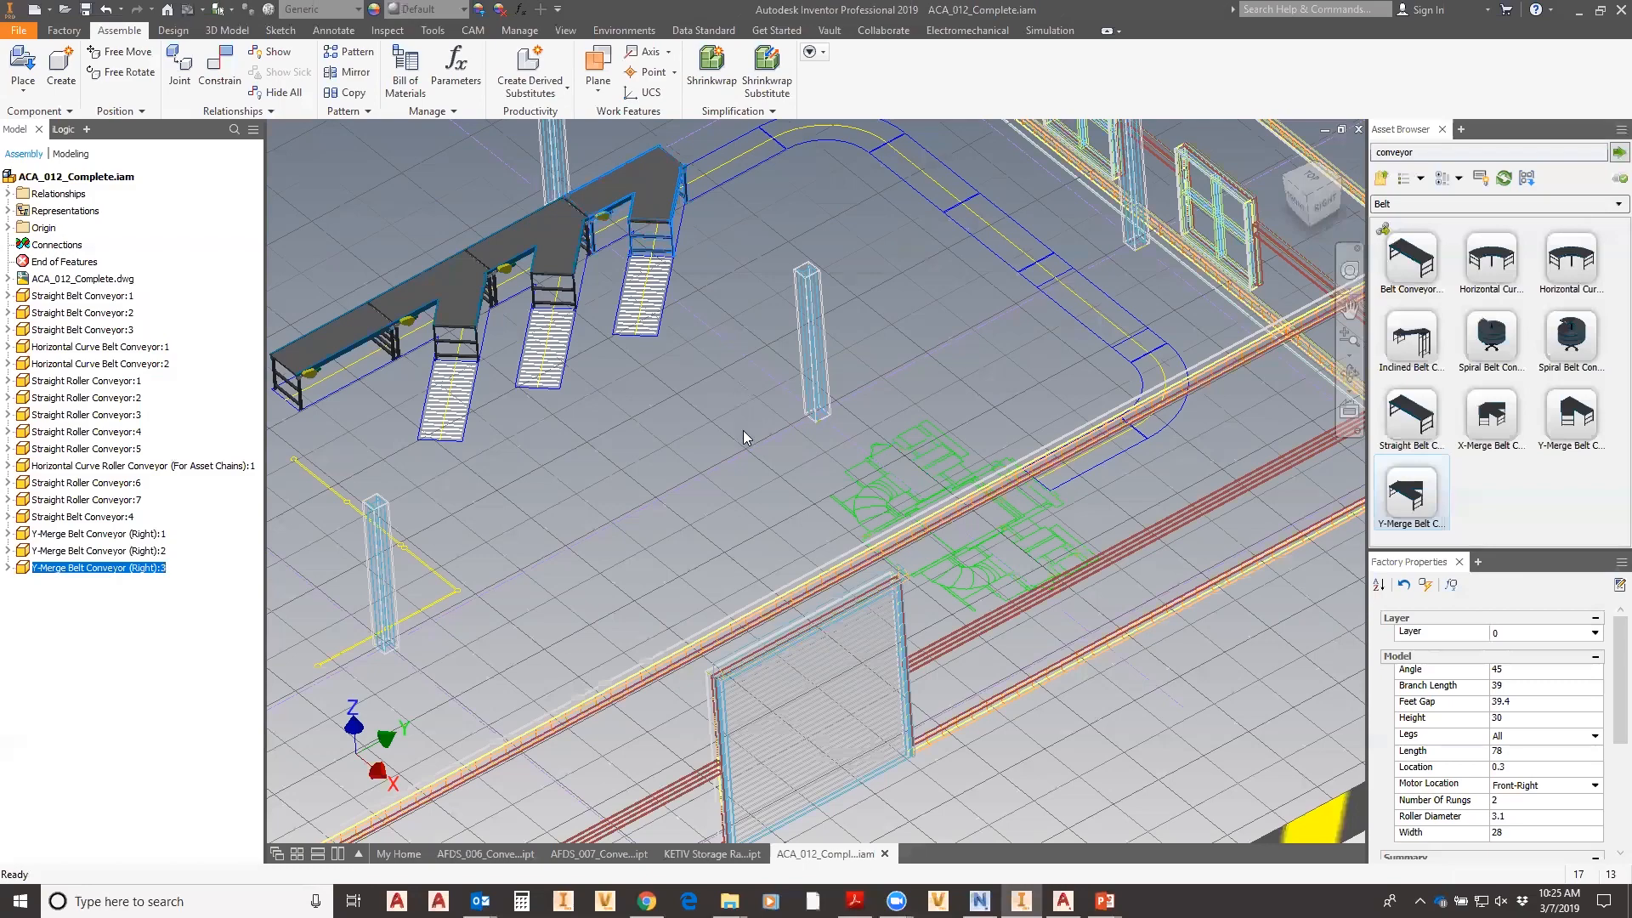
{"action": "middle_click_drag", "start_coordinate": [760, 413], "coordinate": [728, 405], "text": "shift"}
{"action": "scroll", "coordinate": [718, 344], "scroll_direction": "up", "scroll_amount": 3}
{"action": "middle_click_drag", "start_coordinate": [719, 344], "coordinate": [879, 527]}
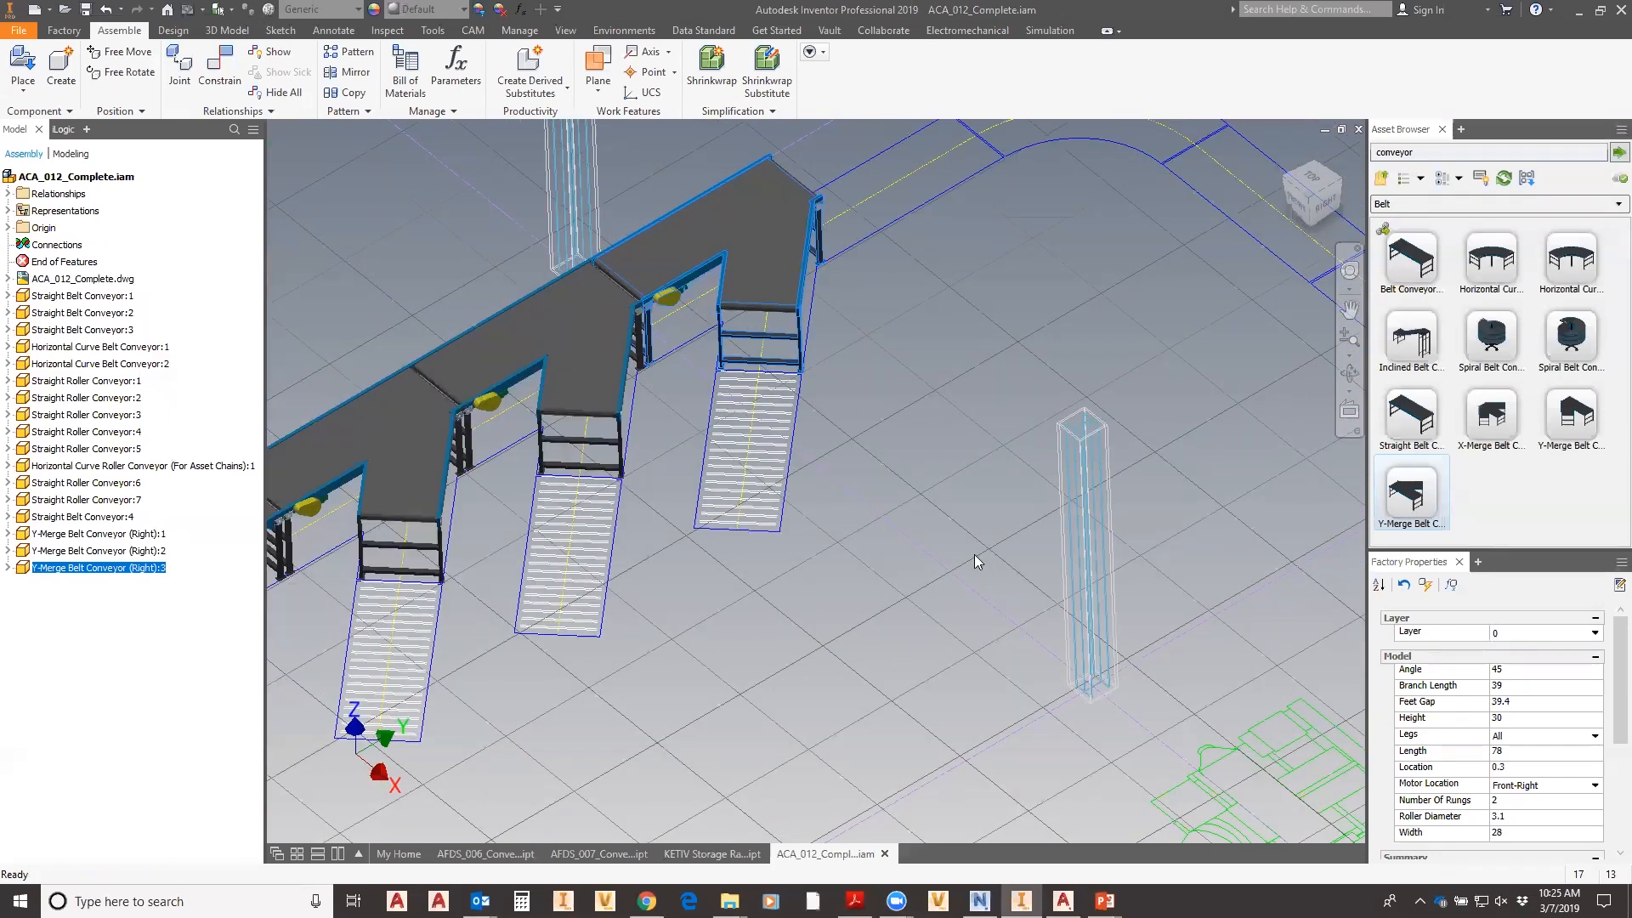
{"action": "scroll", "coordinate": [1007, 509], "scroll_direction": "down", "scroll_amount": 3}
{"action": "middle_click_drag", "start_coordinate": [893, 532], "coordinate": [679, 395]}
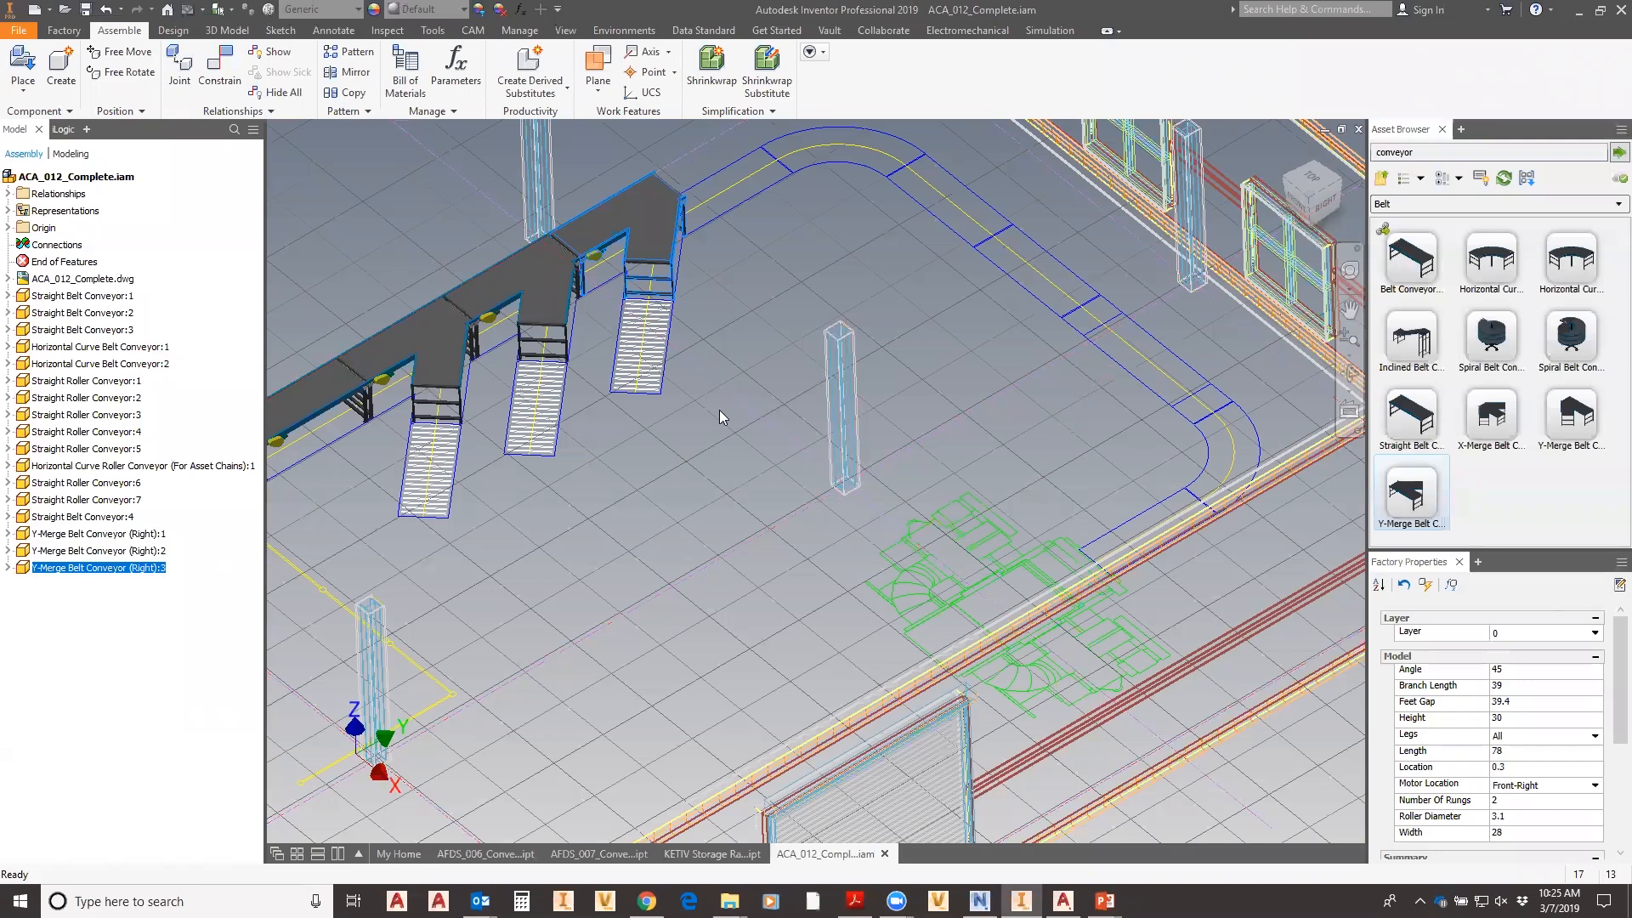
{"action": "left_click", "coordinate": [64, 31]}
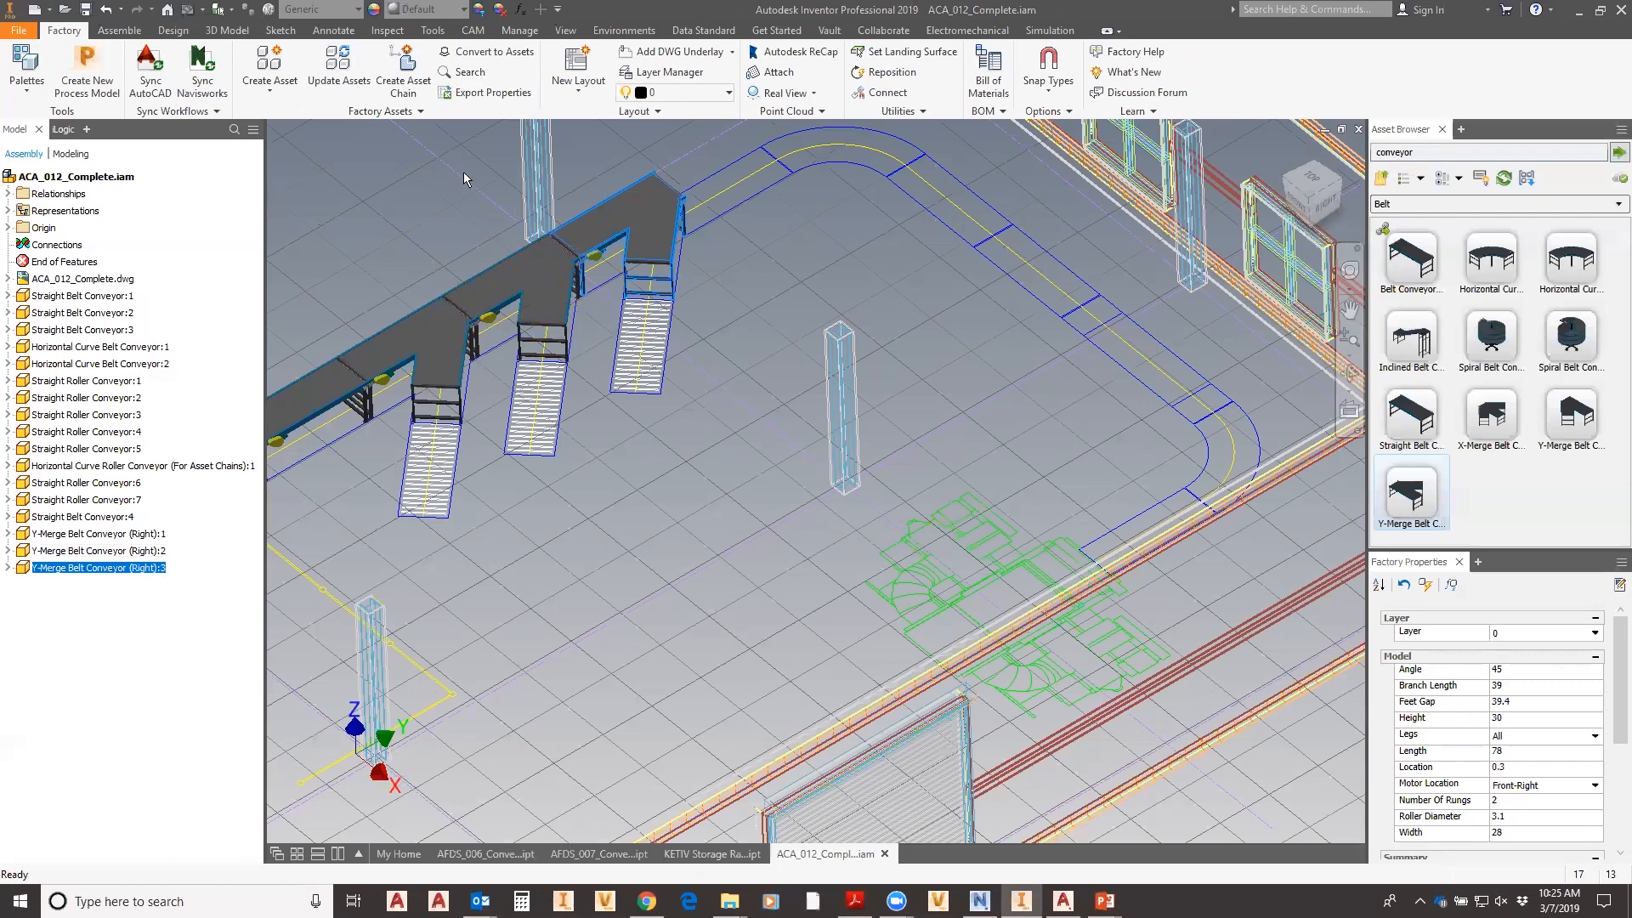
- Insert Blower.ipt - Shortcut through Layout > Insert Model to preview it over the layout
{"action": "left_click", "coordinate": [420, 112]}
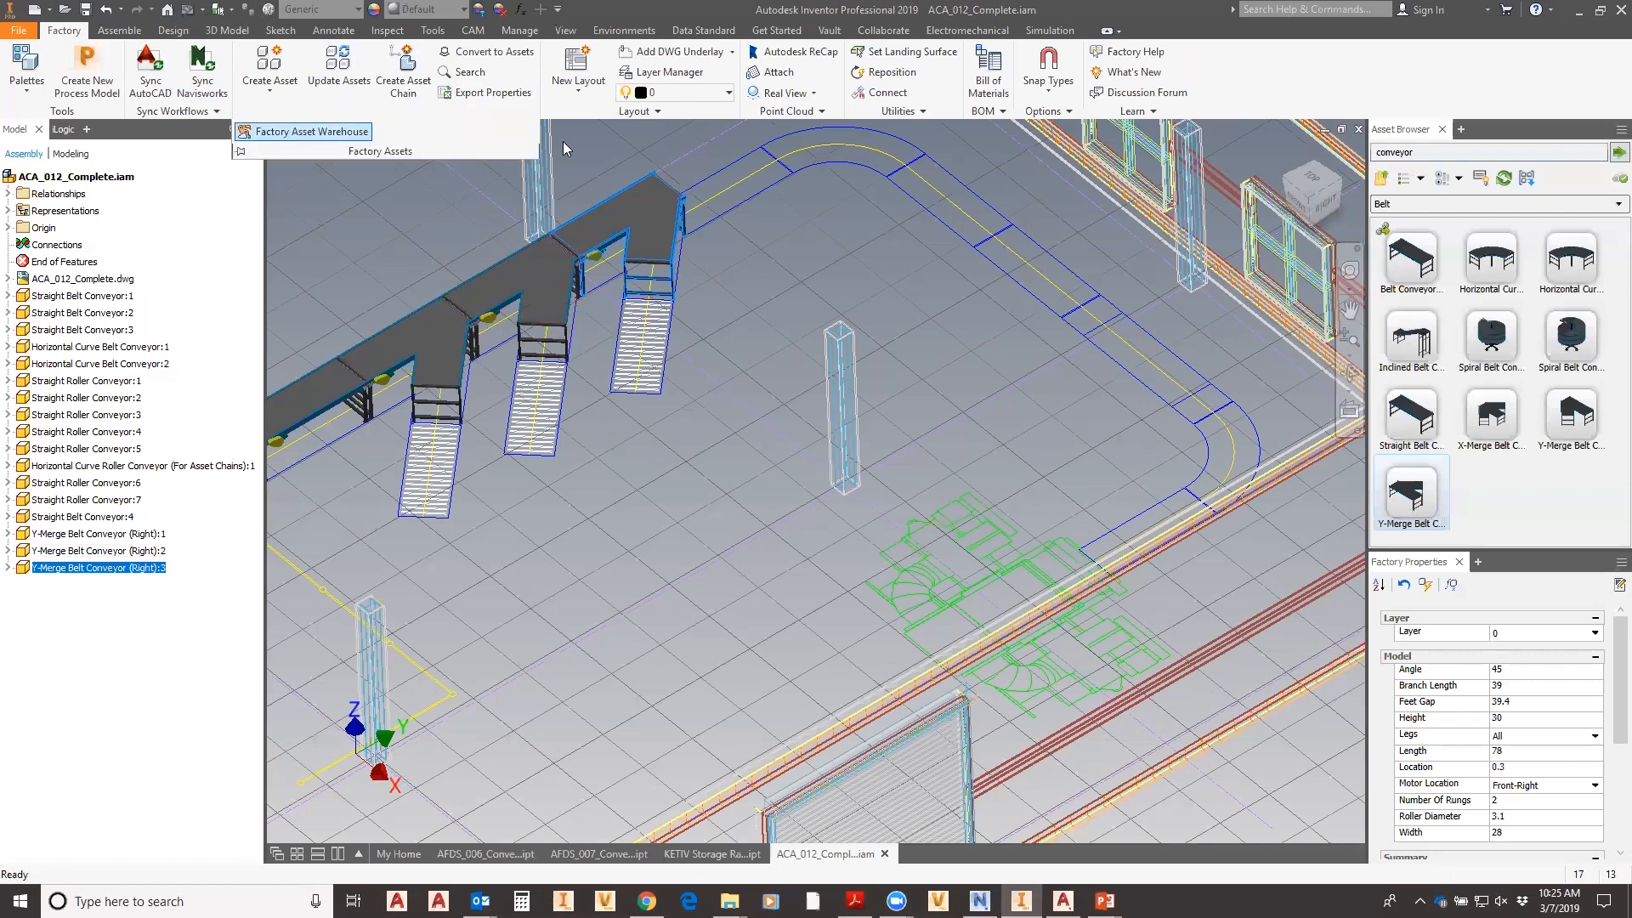
{"action": "left_click", "coordinate": [816, 207]}
{"action": "left_click", "coordinate": [672, 114]}
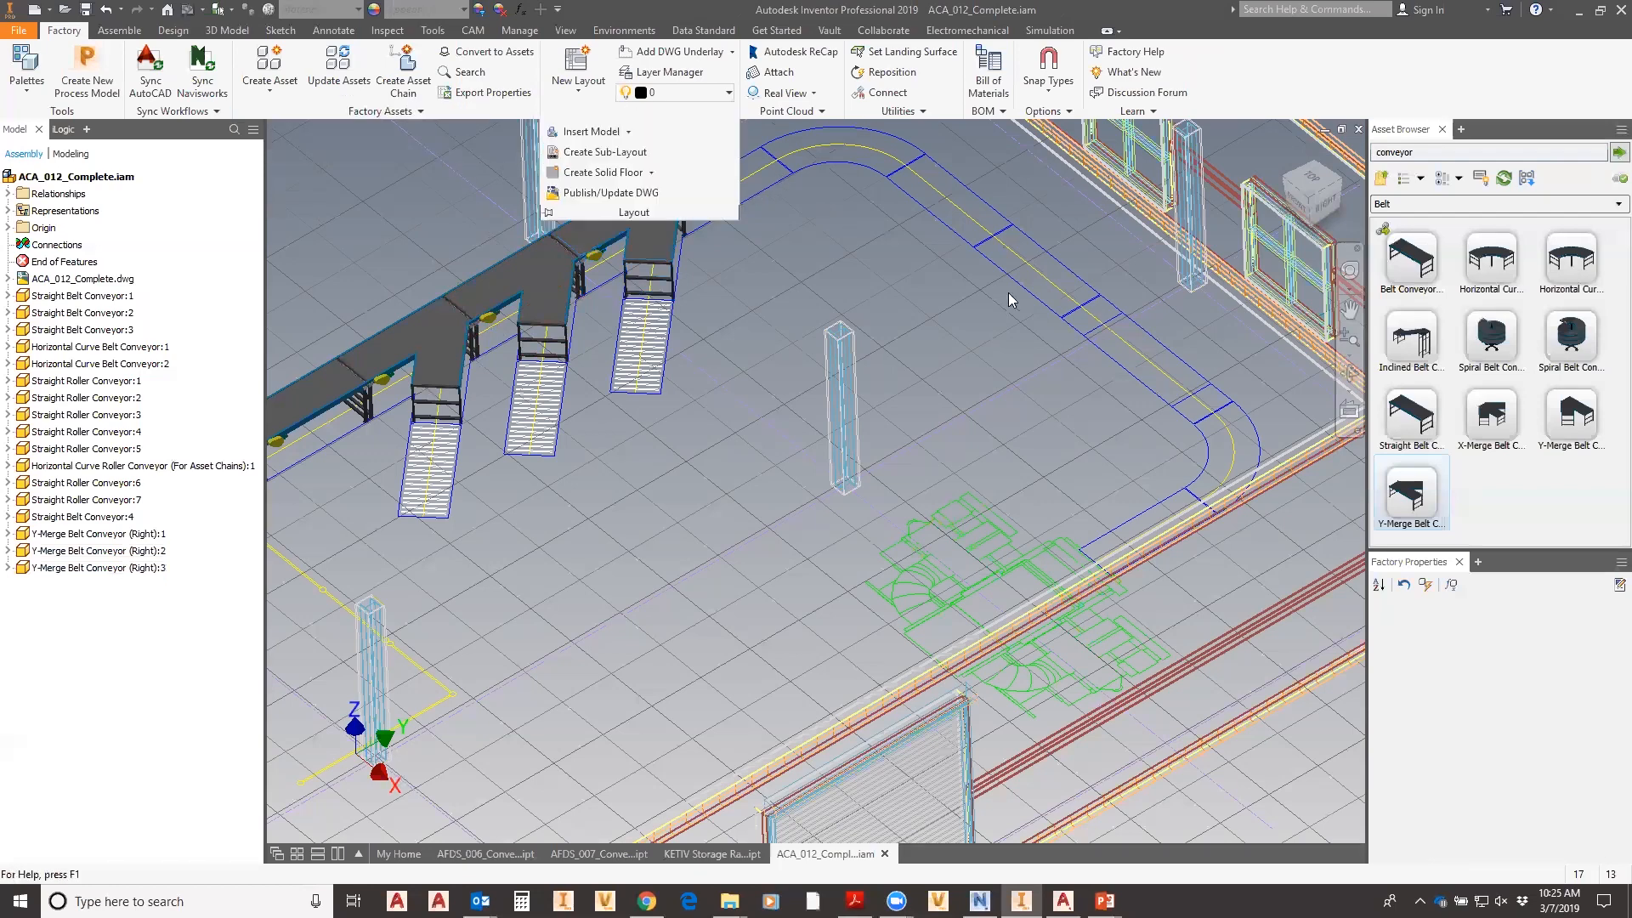
{"action": "left_click", "coordinate": [659, 114]}
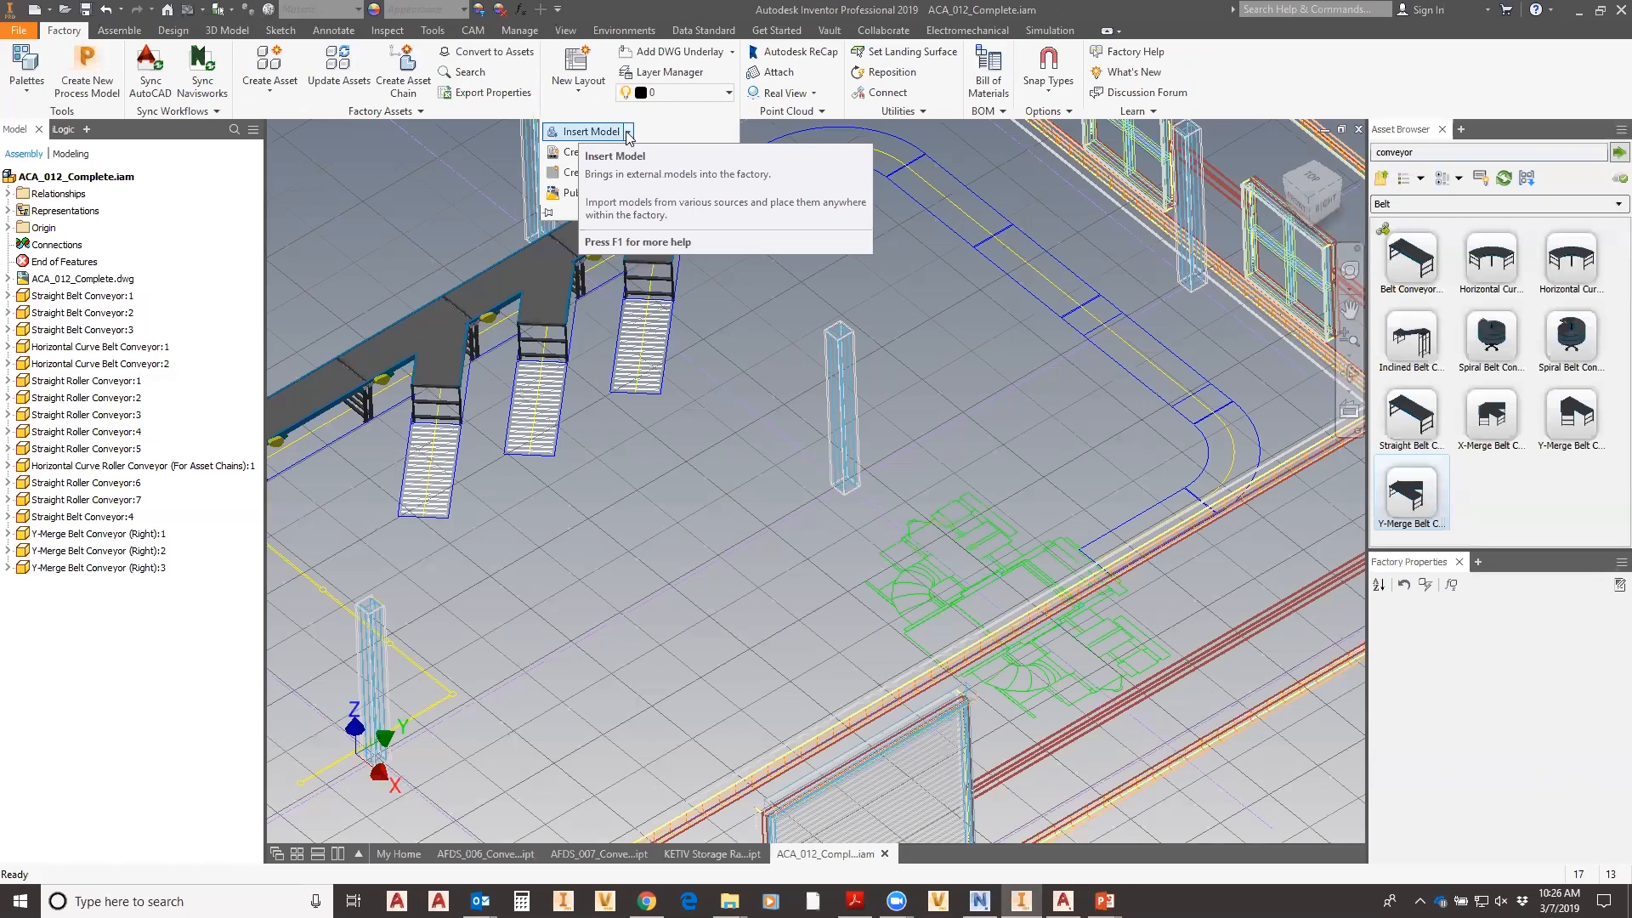
{"action": "left_click", "coordinate": [629, 133]}
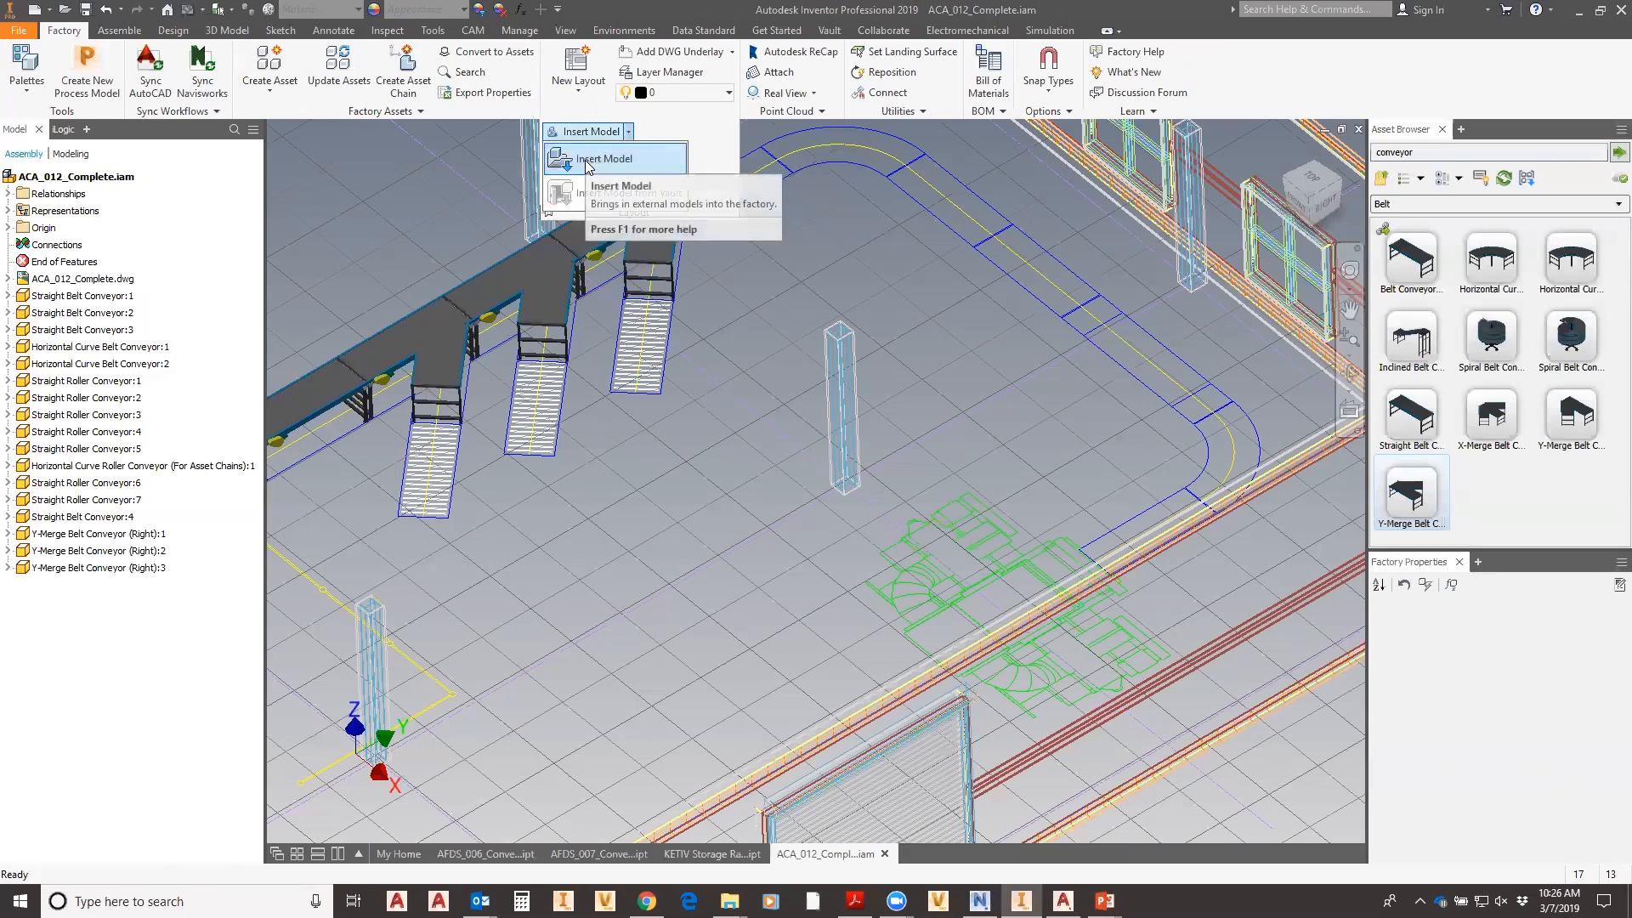
{"action": "left_click", "coordinate": [587, 161]}
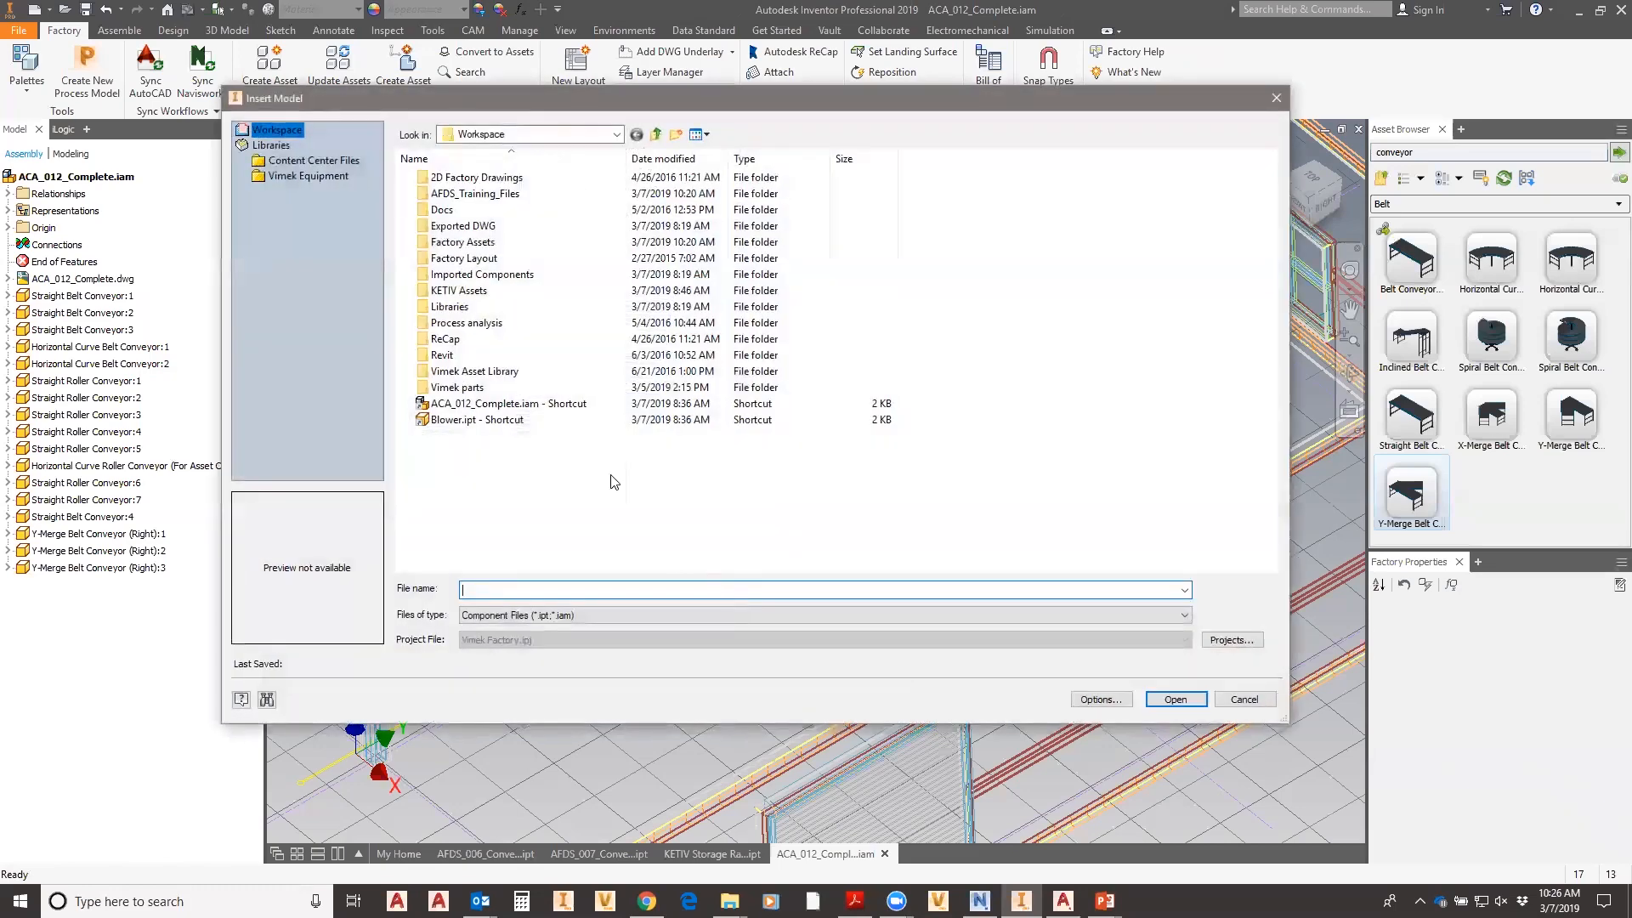
{"action": "left_click", "coordinate": [441, 420]}
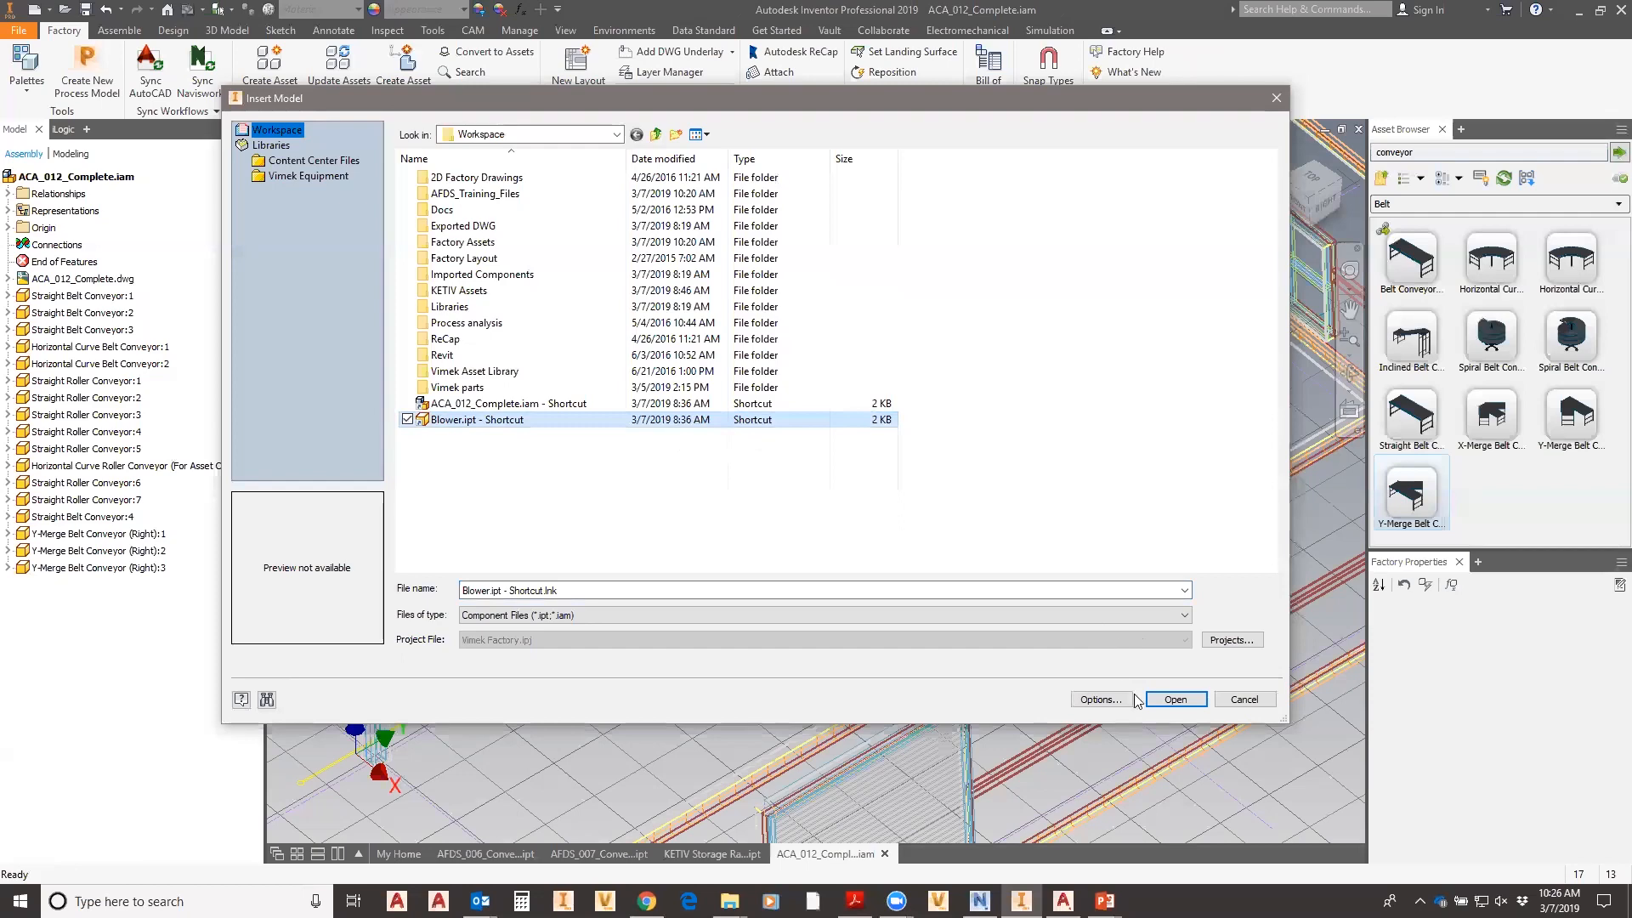
{"action": "left_click", "coordinate": [1175, 699]}
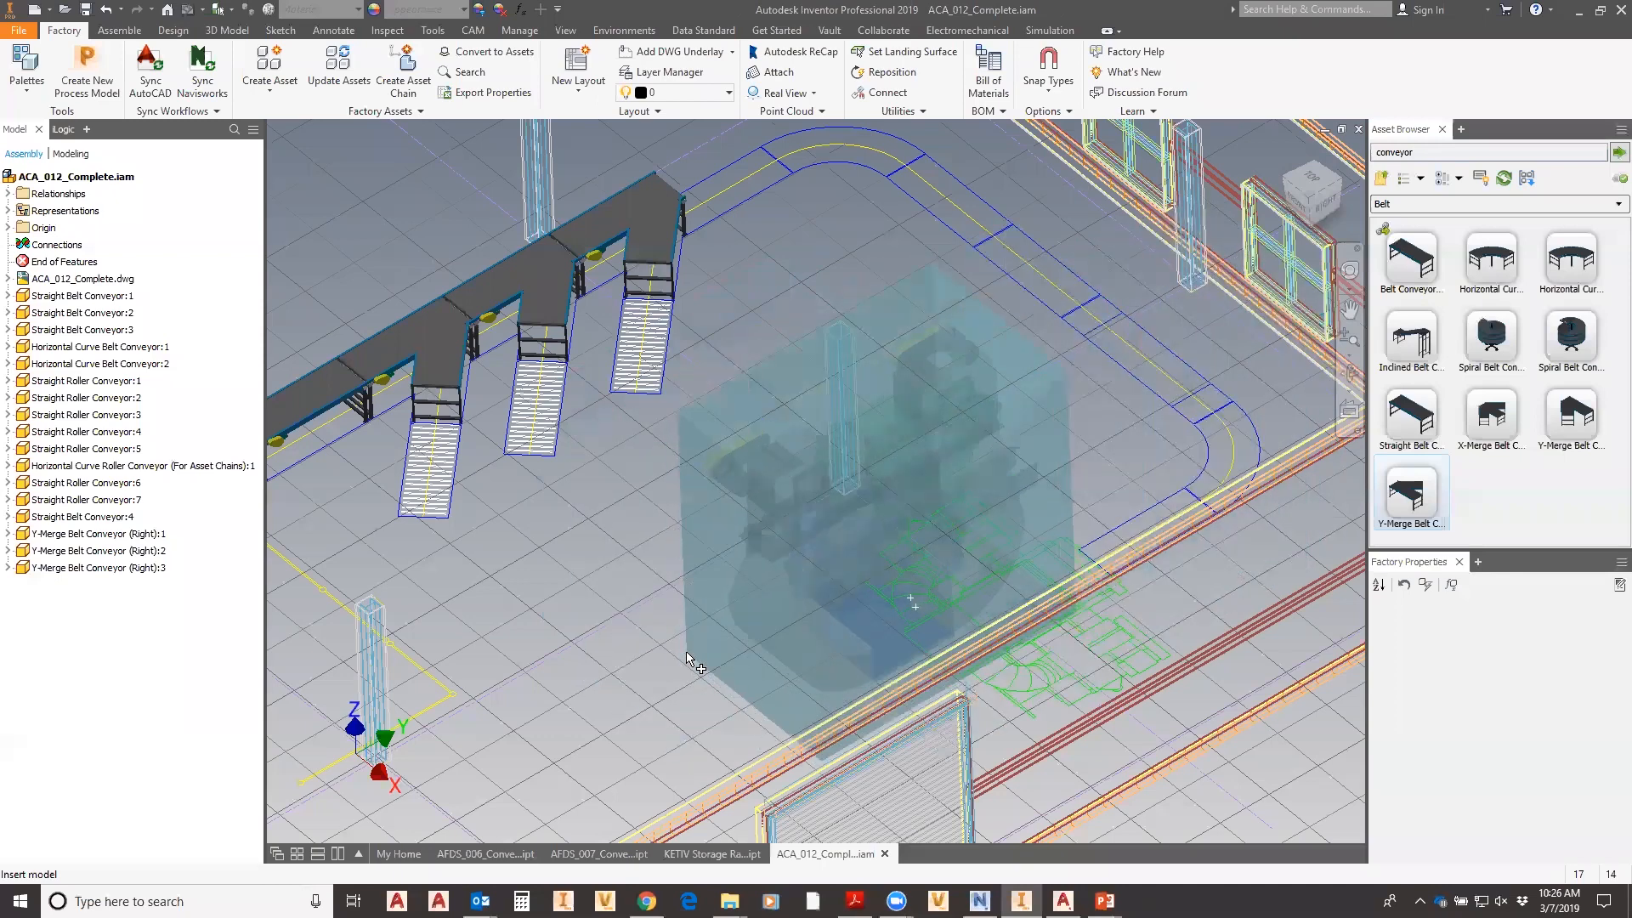
- Place the Blower in XY orientation, rotate it about 125° and move it beside the conveyors
{"action": "left_click", "coordinate": [687, 660]}
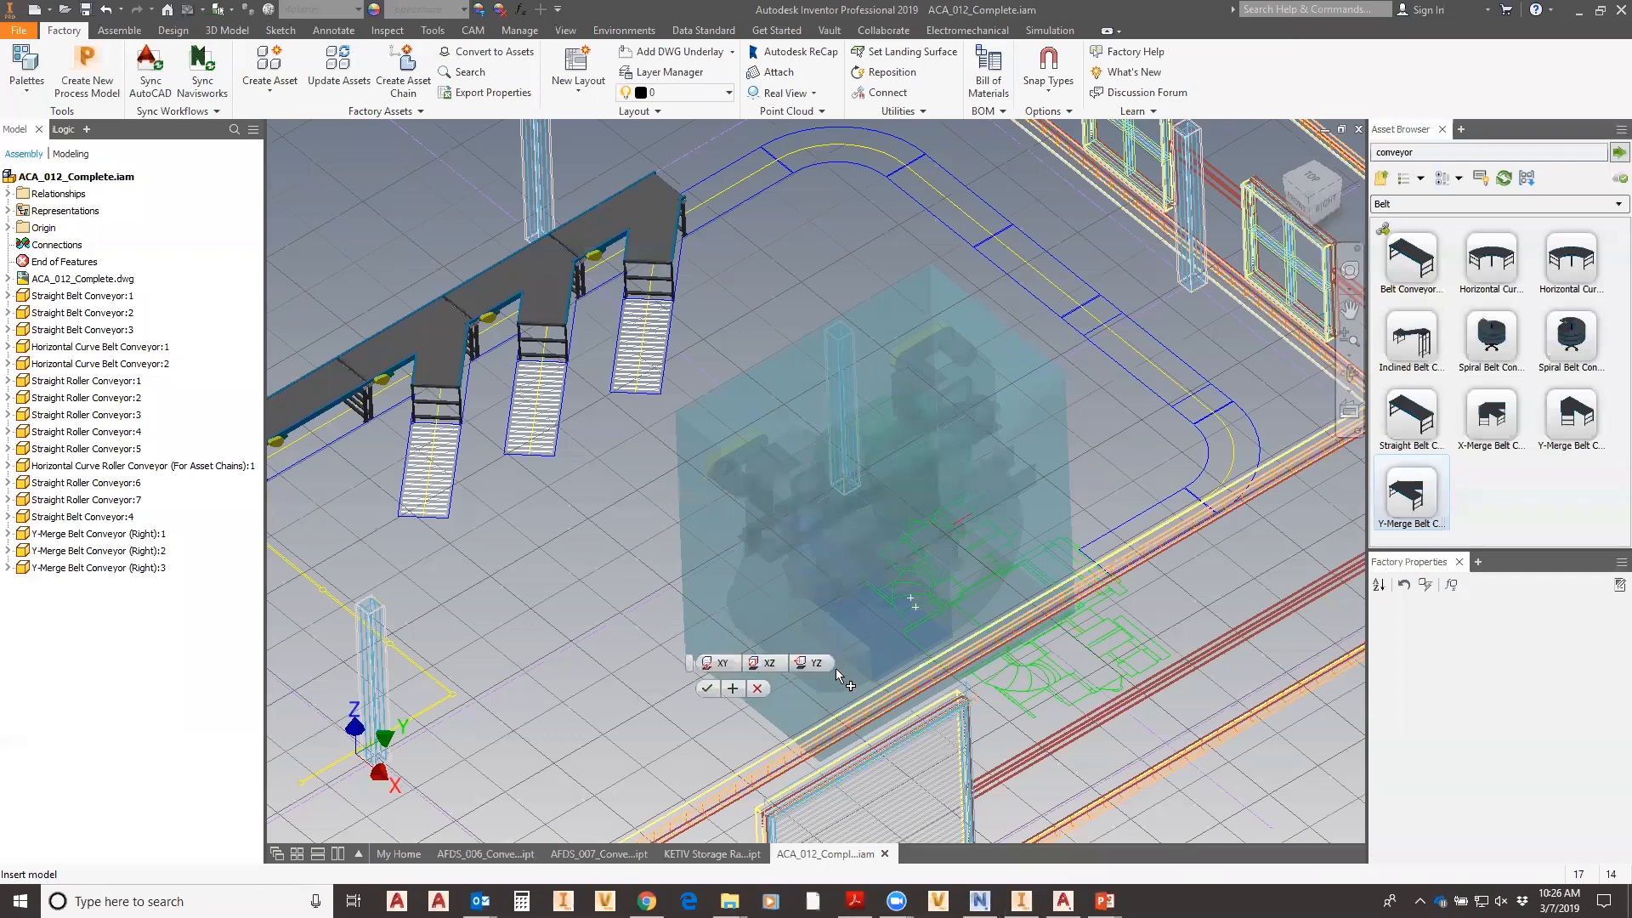
{"action": "left_click", "coordinate": [769, 665]}
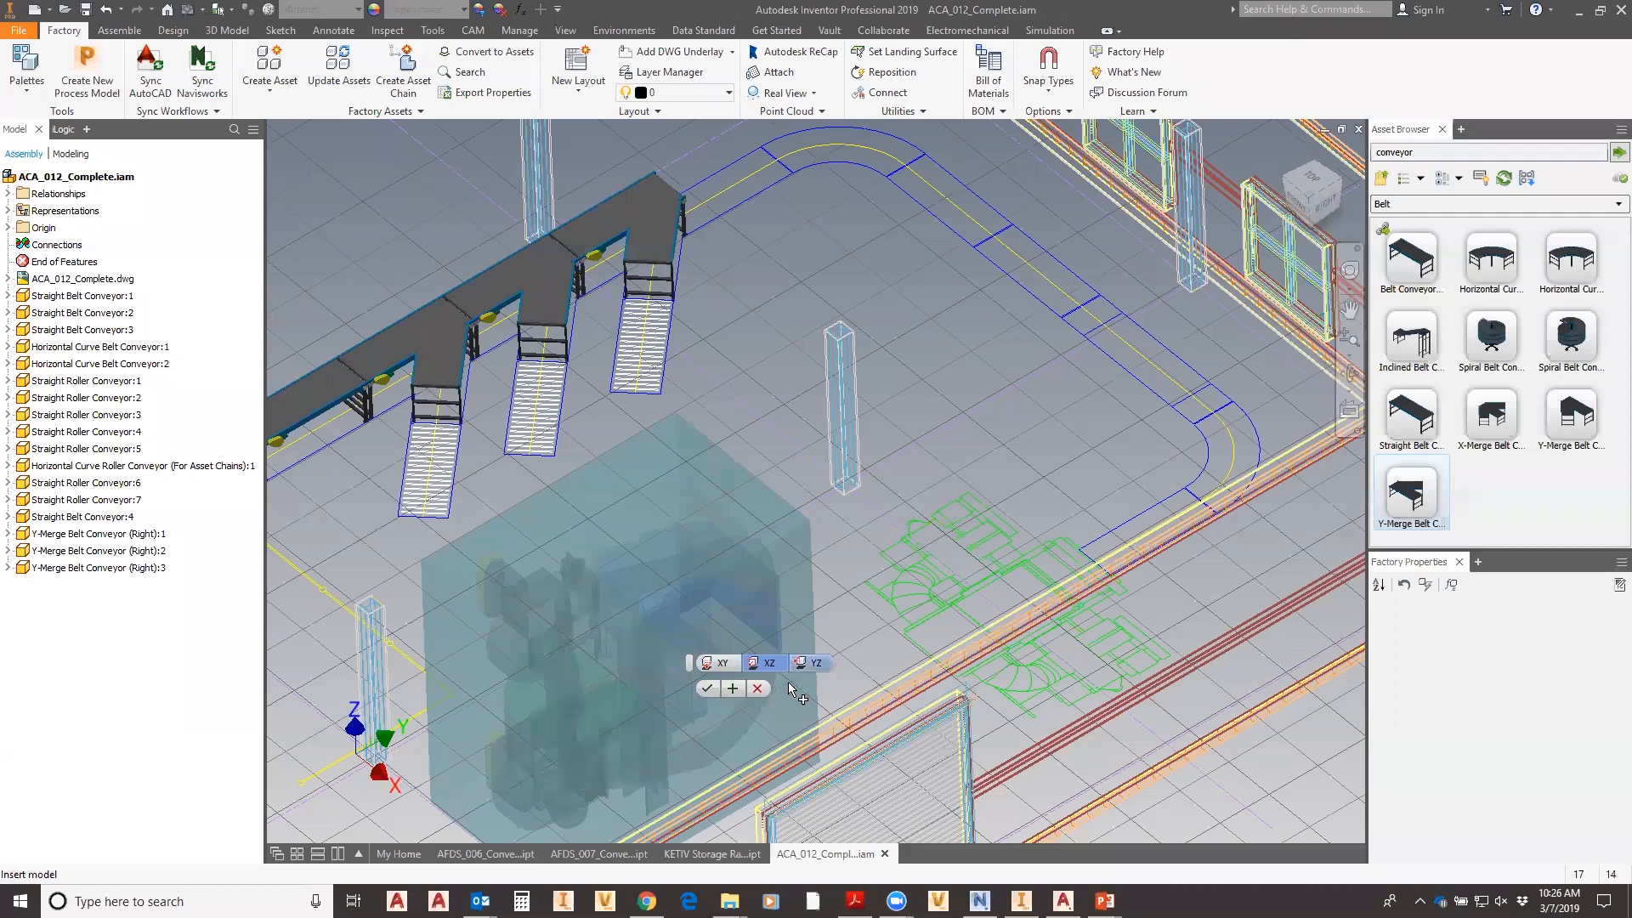
{"action": "left_click", "coordinate": [817, 663]}
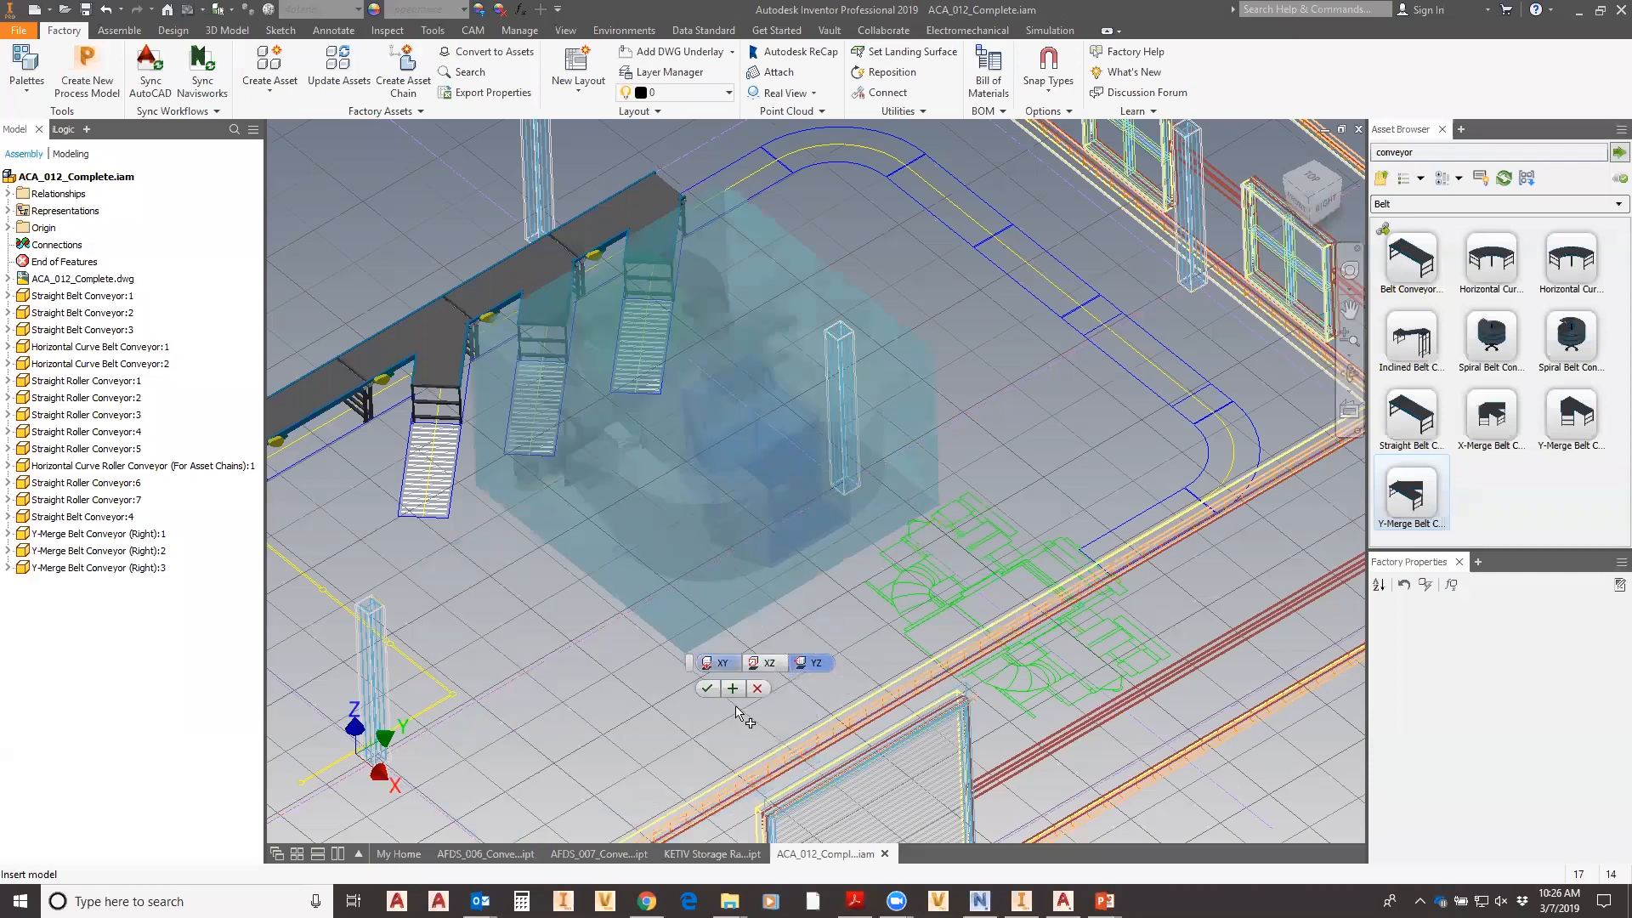
{"action": "left_click", "coordinate": [725, 667]}
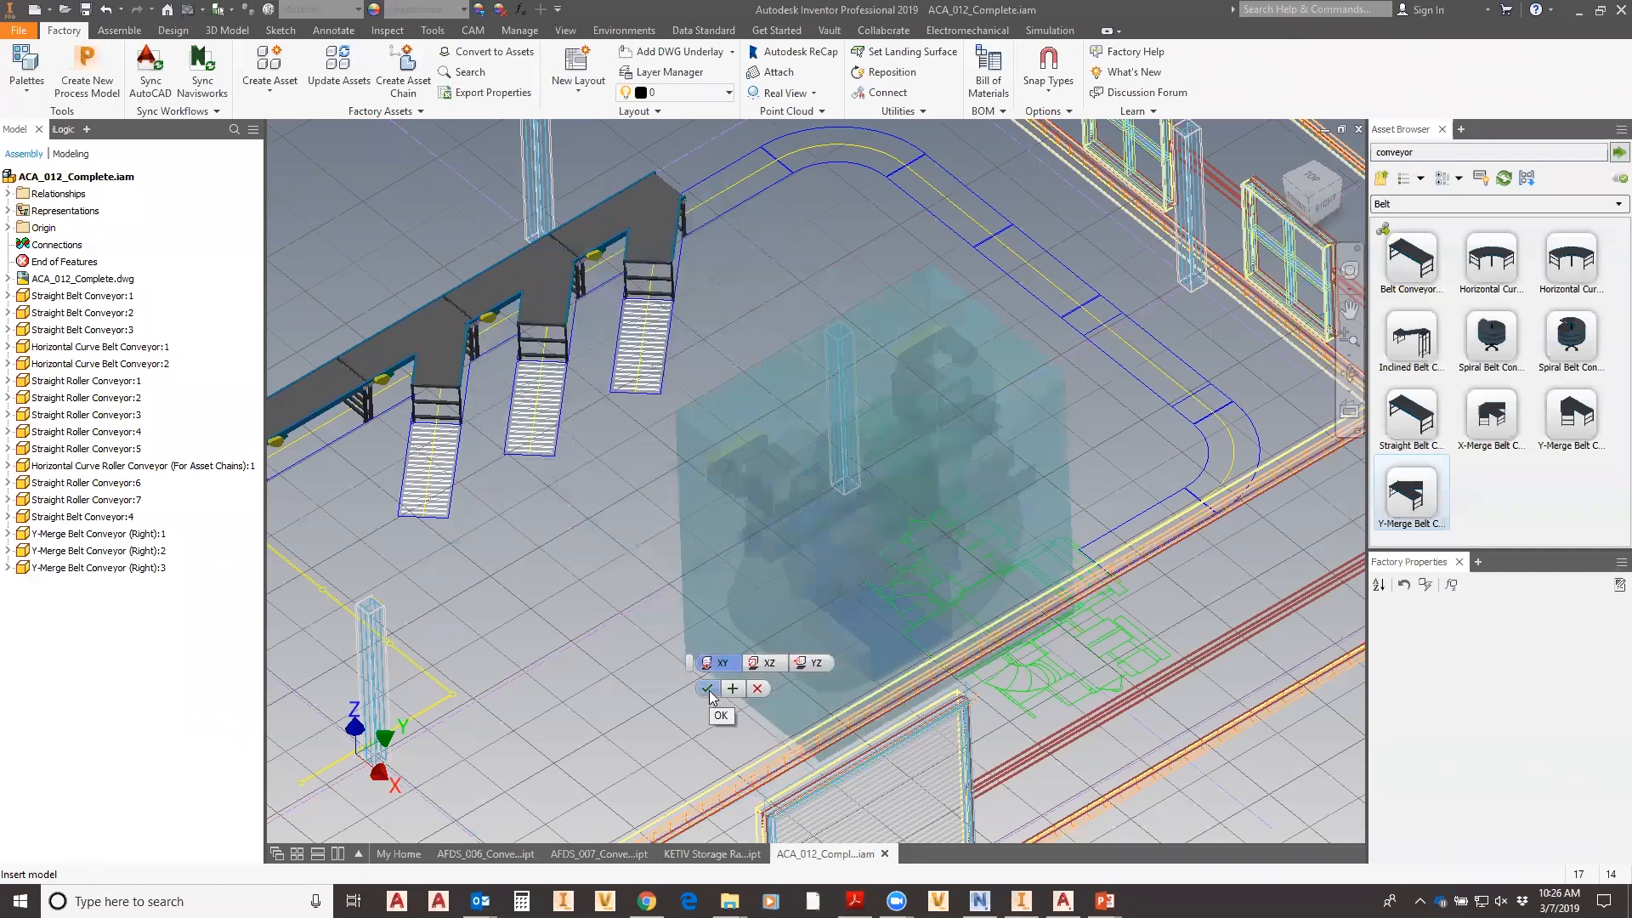
{"action": "left_click", "coordinate": [709, 689]}
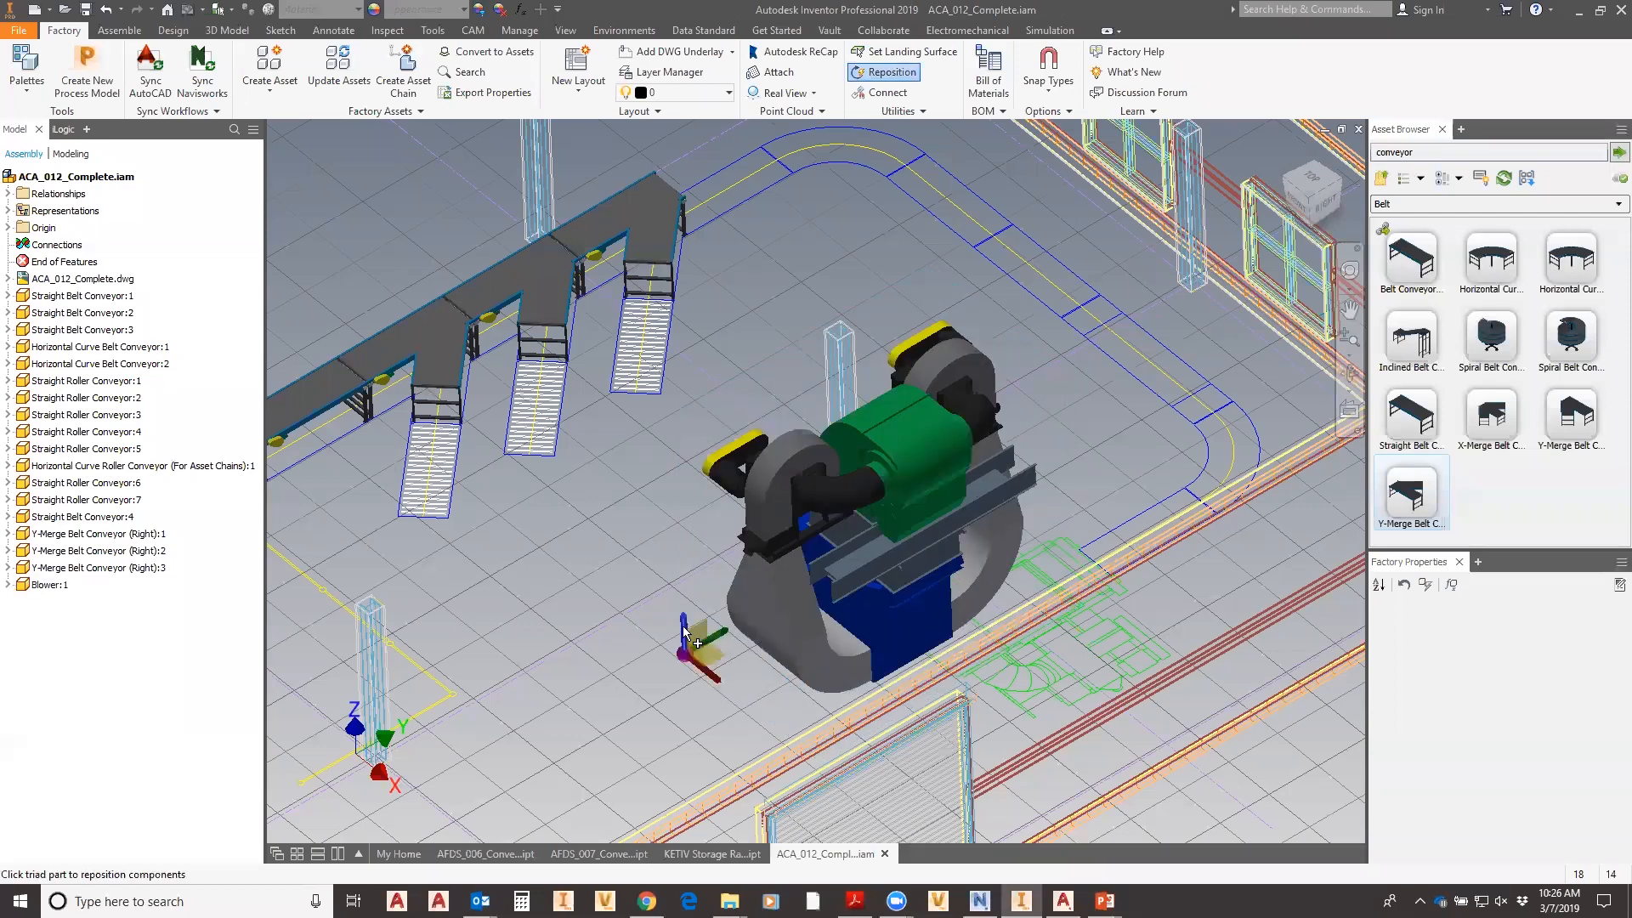
{"action": "left_click_drag", "start_coordinate": [686, 633], "coordinate": [778, 568]}
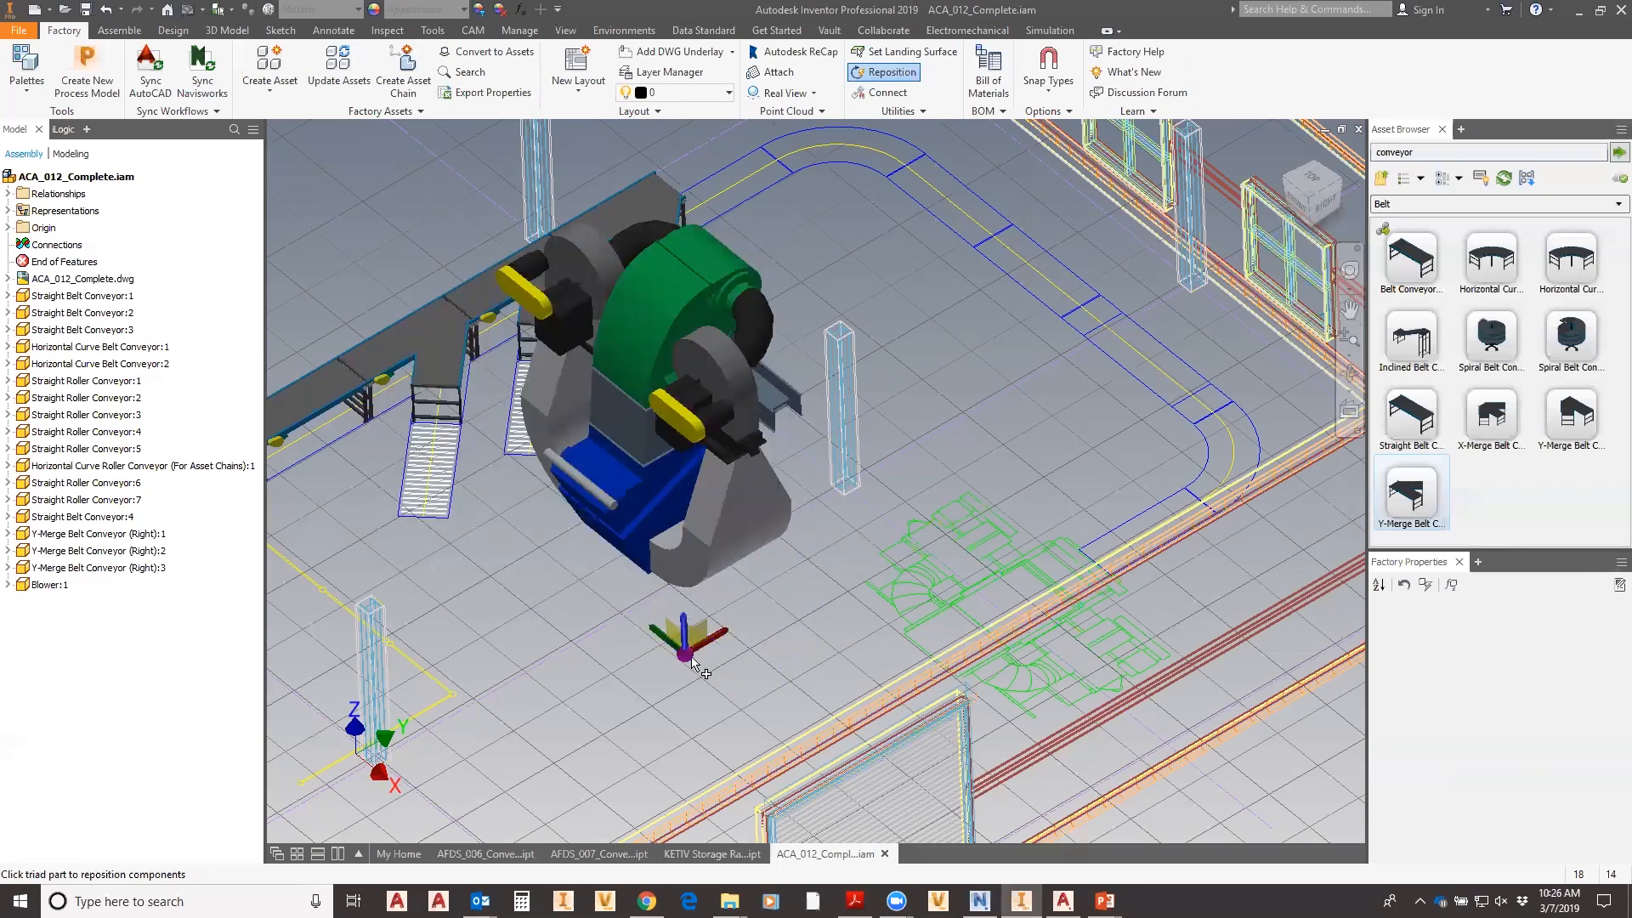
{"action": "left_click_drag", "start_coordinate": [687, 658], "coordinate": [1017, 758]}
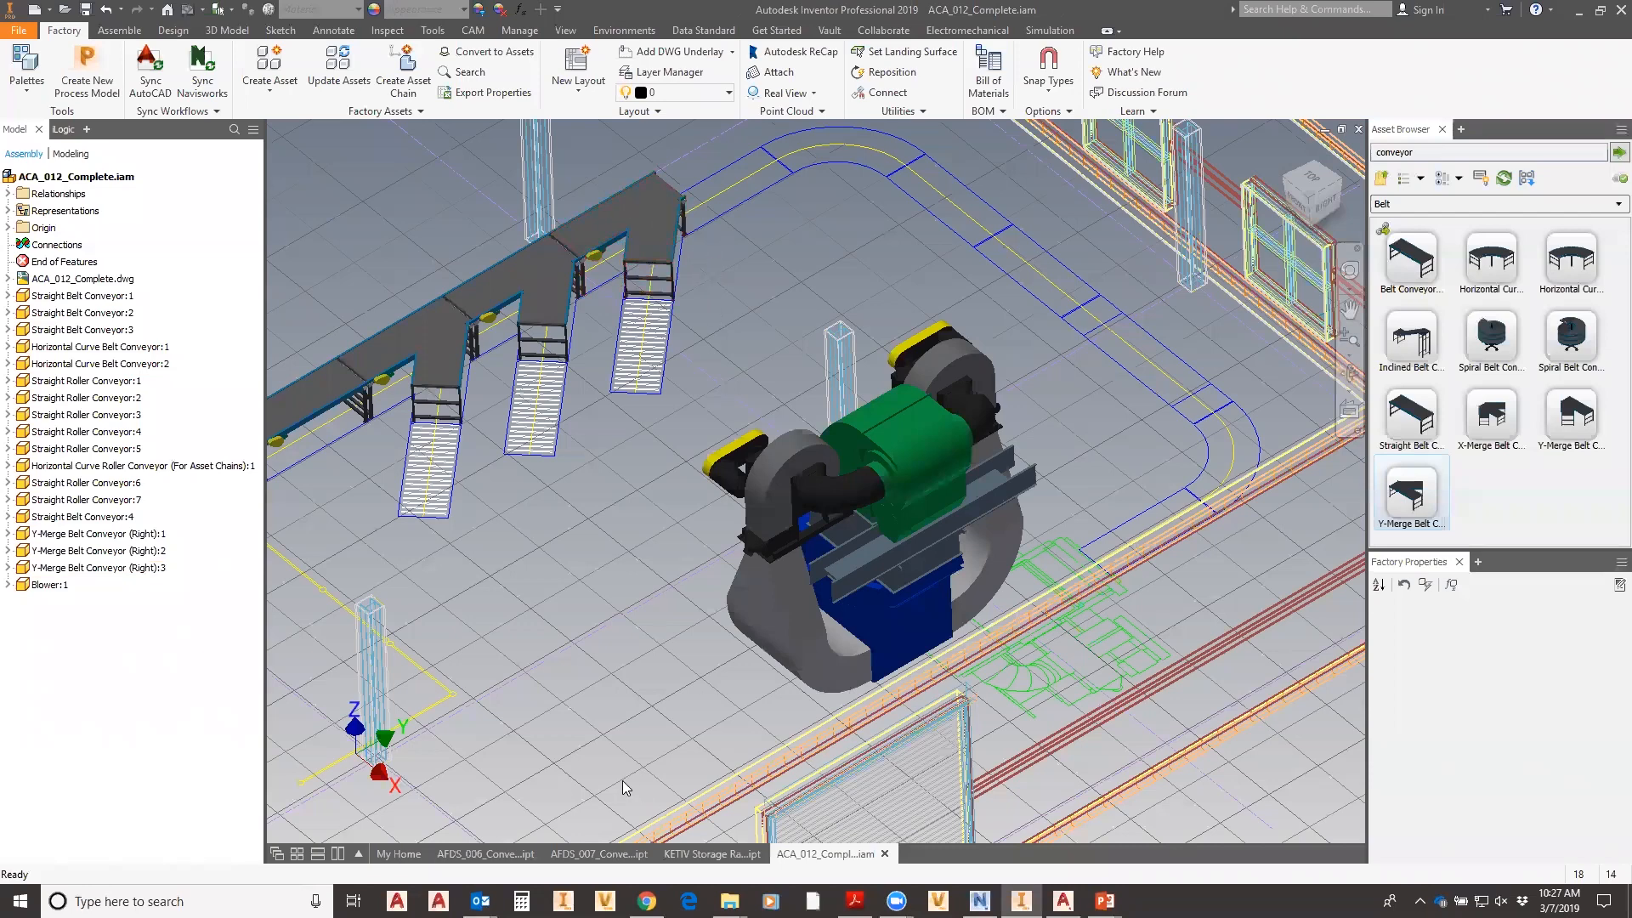
- Enter Asset Builder for AFDS_006_Conveyor_Straight with Length, Height, Width and MOTOR_O as key parameters
{"action": "left_click", "coordinate": [515, 853]}
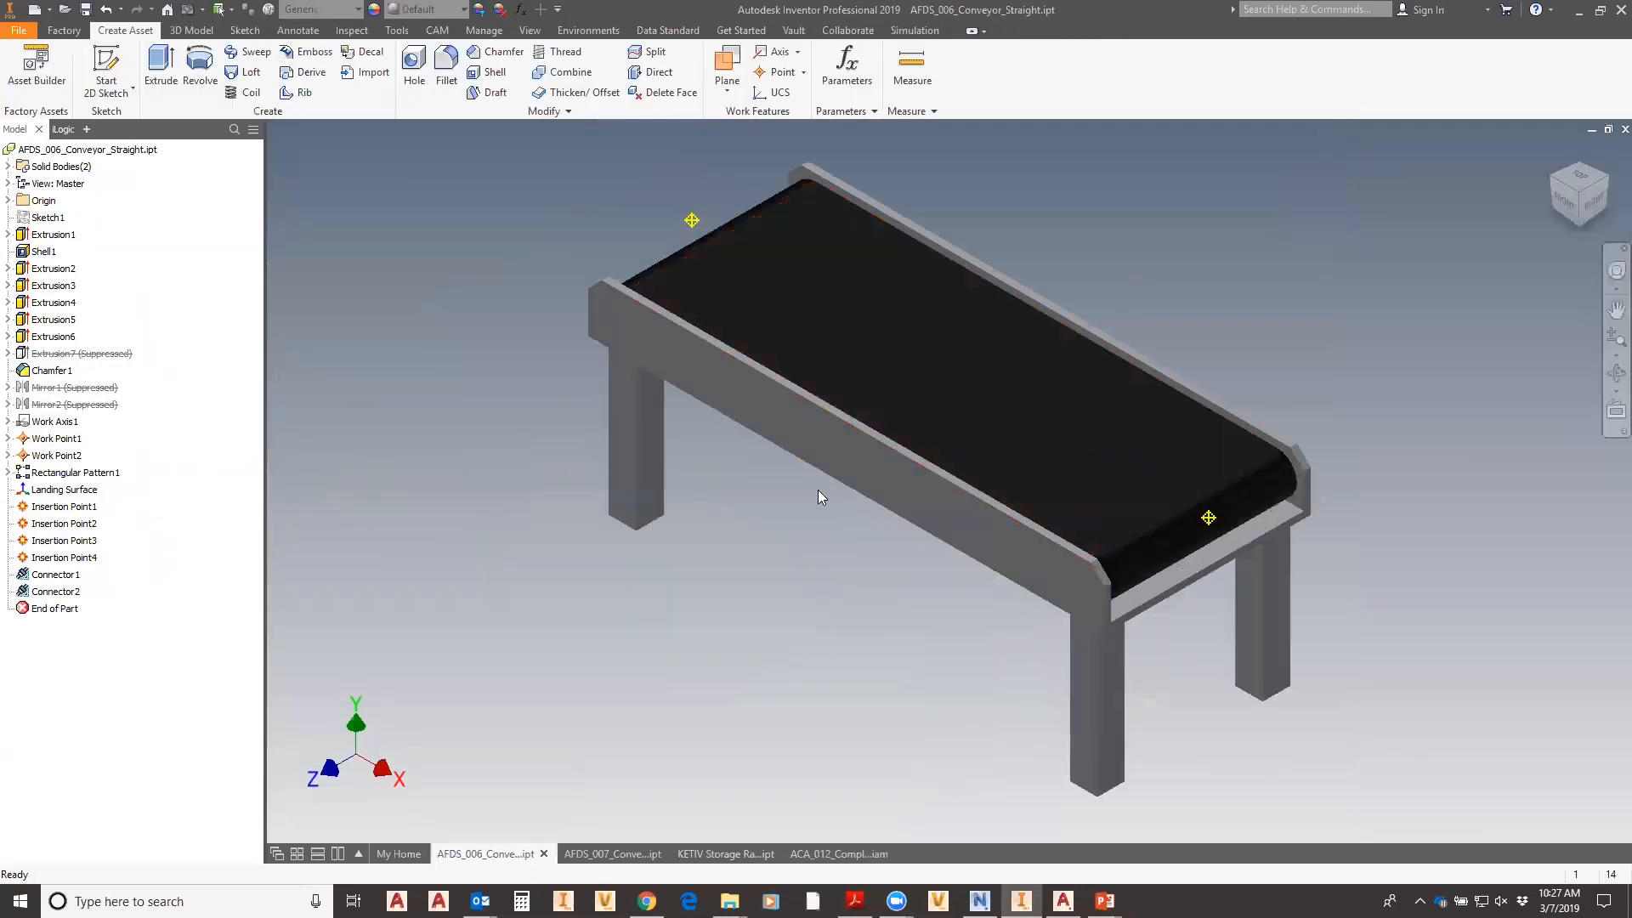
{"action": "middle_click_drag", "start_coordinate": [753, 658], "coordinate": [667, 707]}
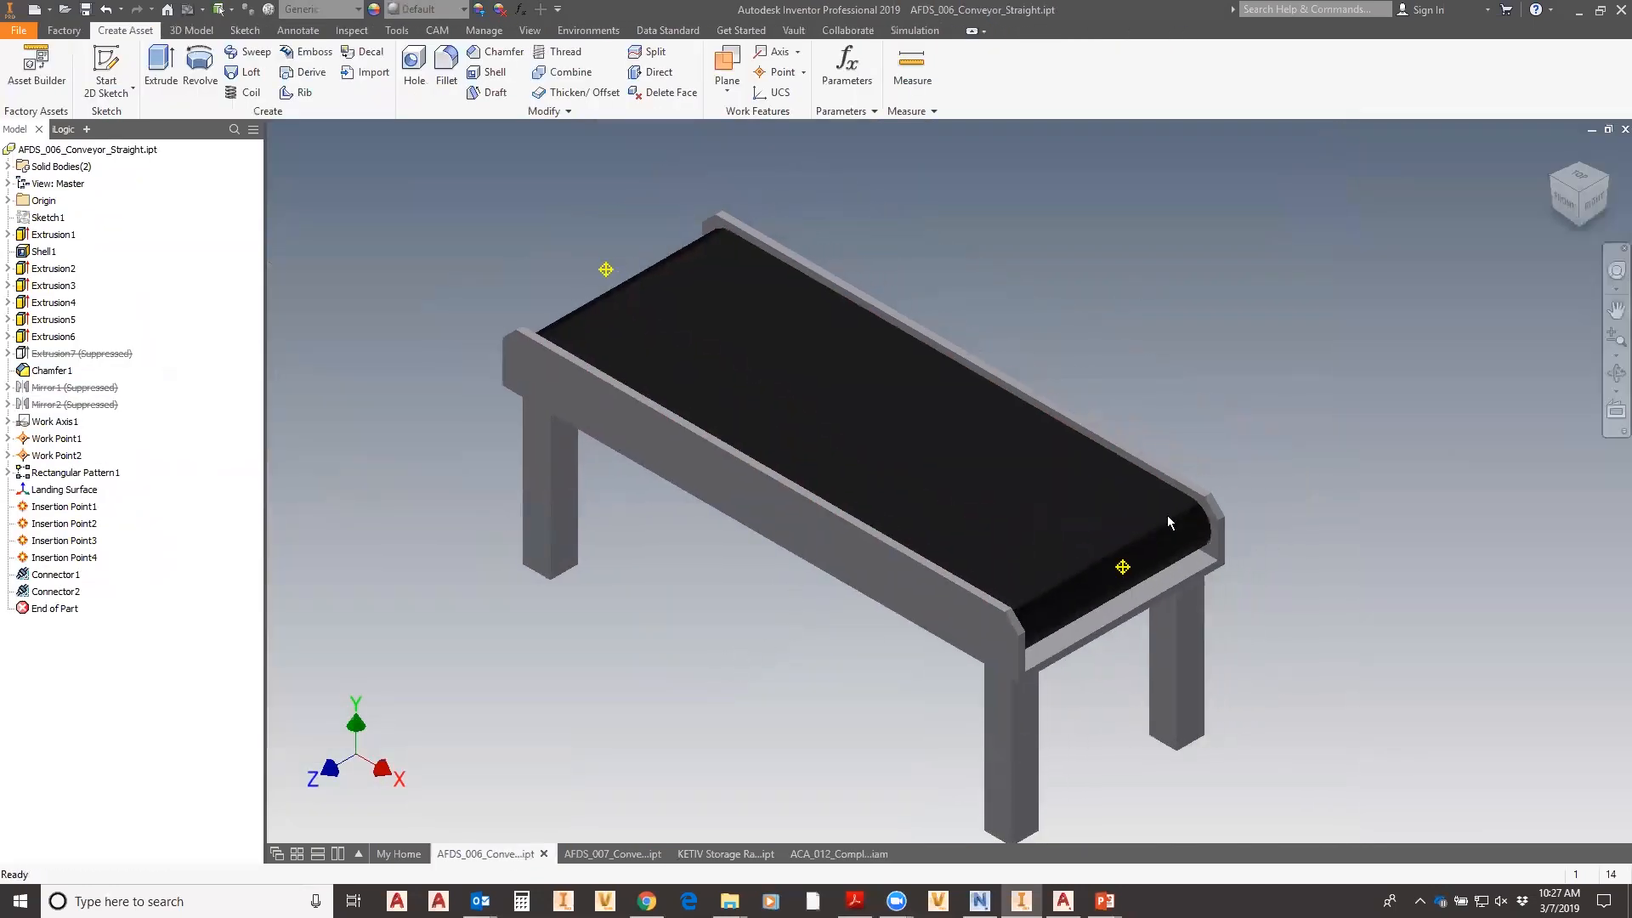
{"action": "middle_click_drag", "start_coordinate": [1167, 377], "coordinate": [1140, 315]}
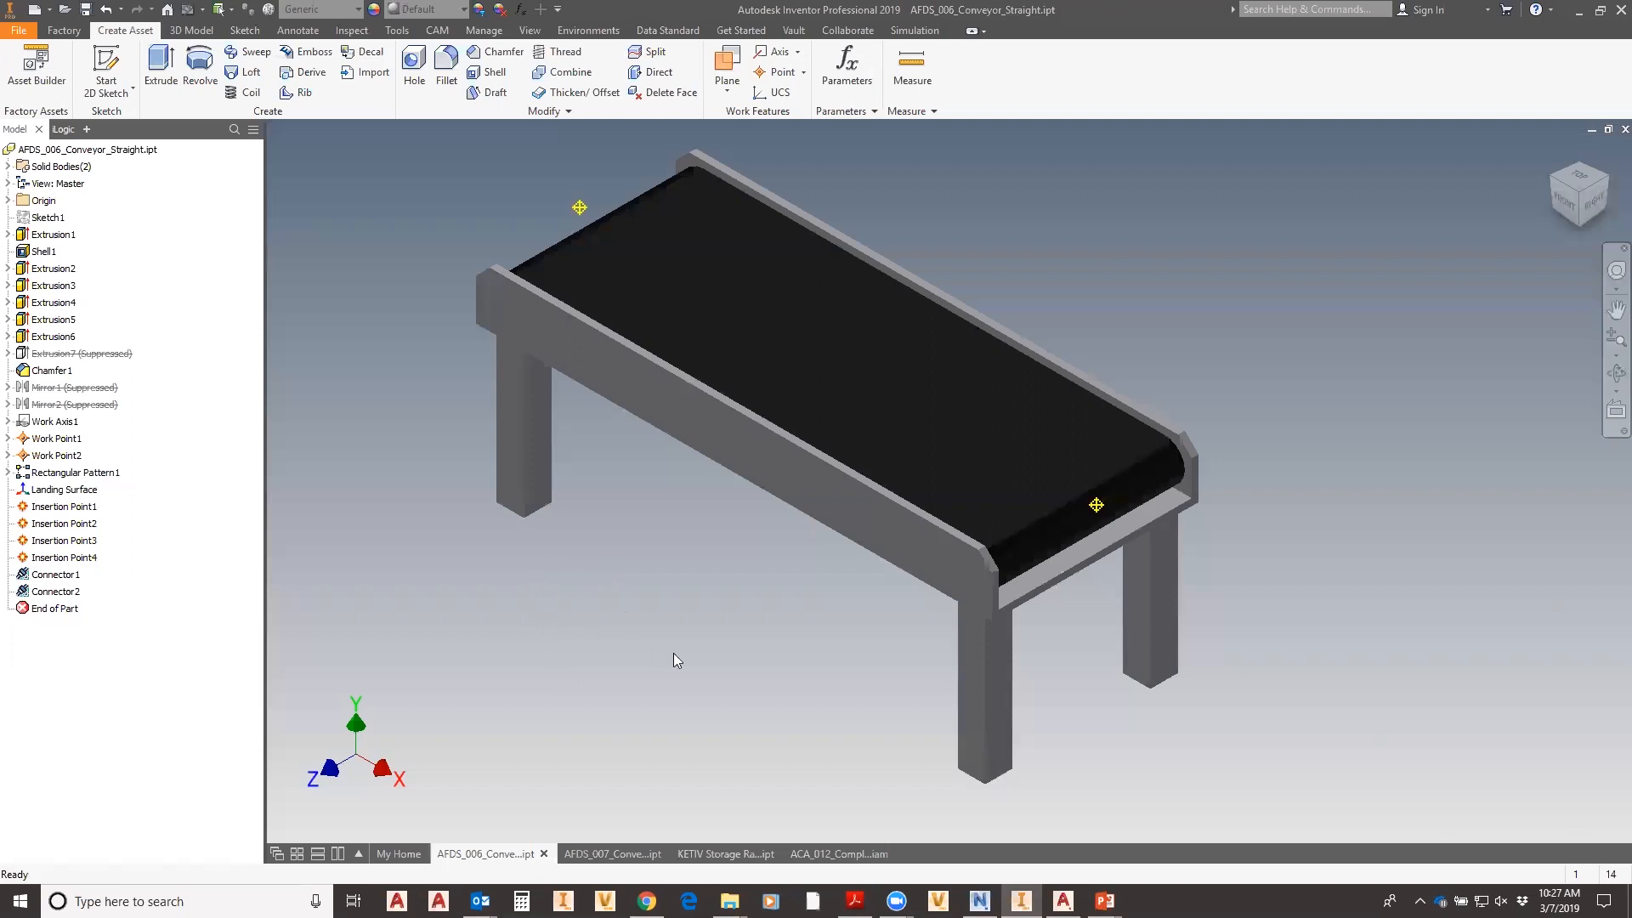
{"action": "middle_click_drag", "start_coordinate": [662, 639], "coordinate": [672, 663]}
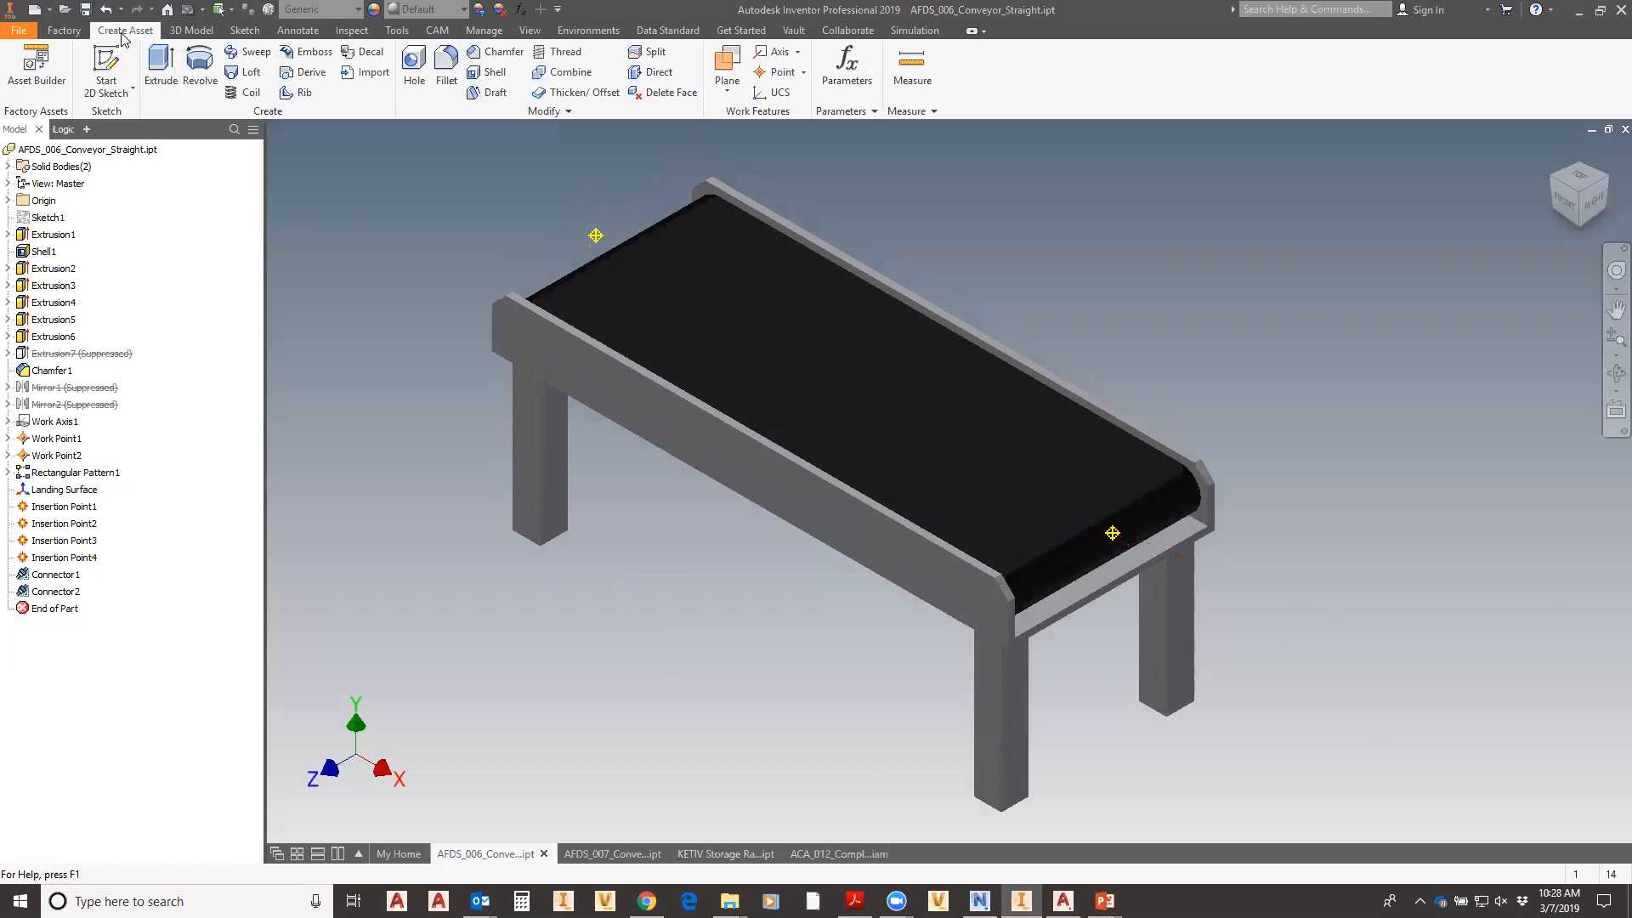
{"action": "left_click", "coordinate": [37, 70]}
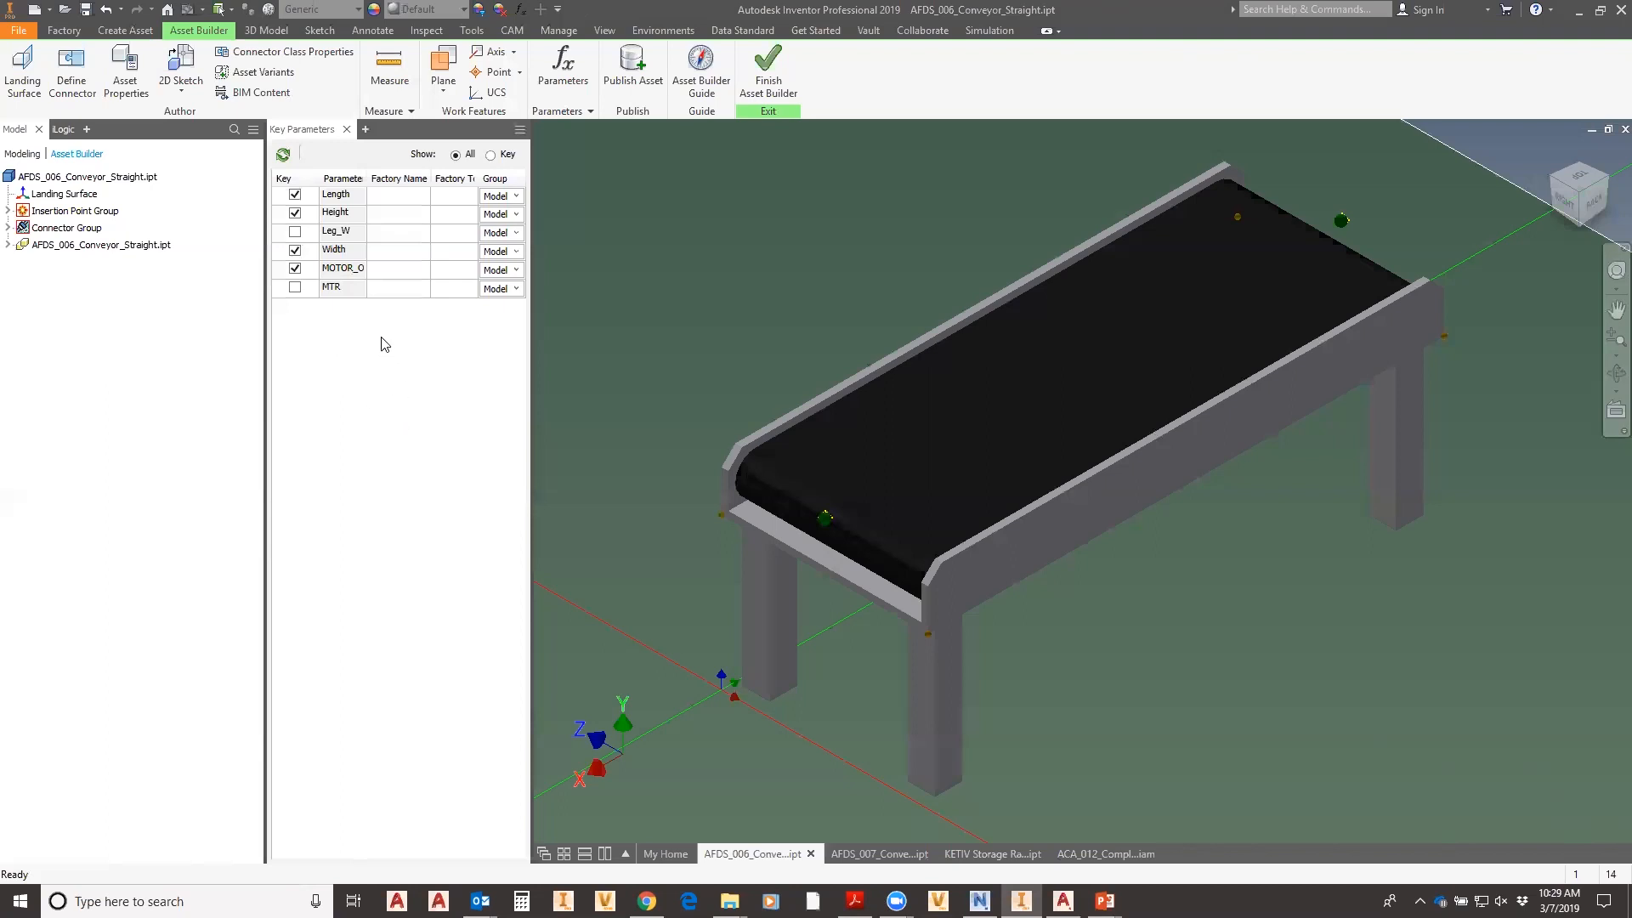
{"action": "left_click", "coordinate": [31, 80]}
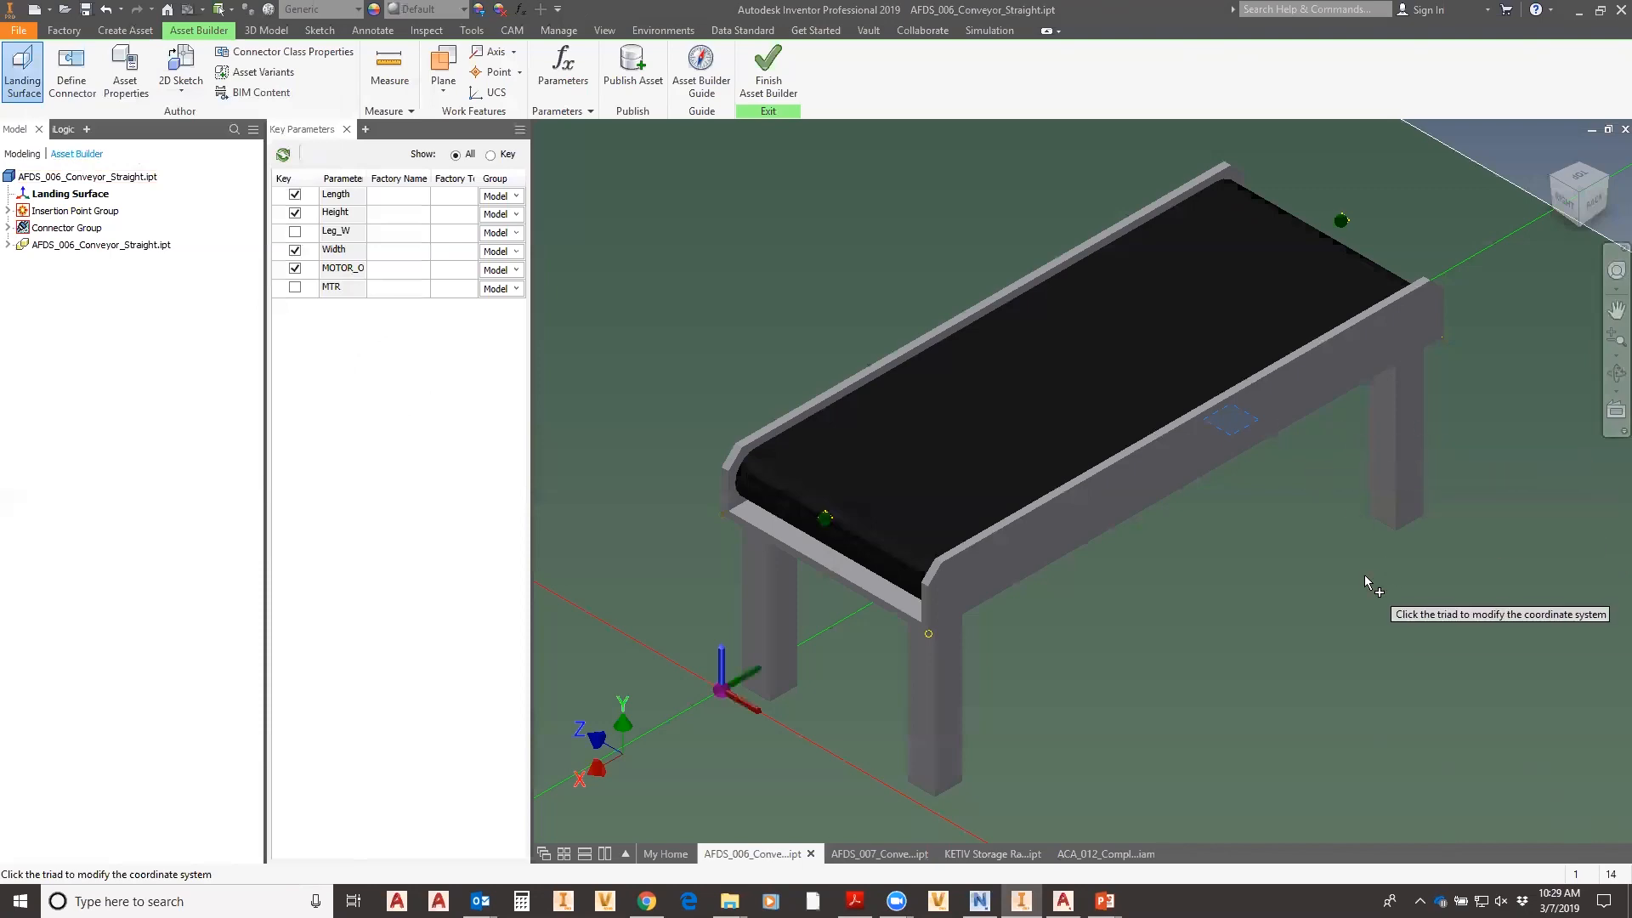
- Orbit and zoom around the conveyor to check the landing surface under its legs, then accept it
{"action": "middle_click_drag", "start_coordinate": [1246, 611], "coordinate": [1273, 546], "text": "shift"}
{"action": "scroll", "coordinate": [980, 570], "scroll_direction": "up", "scroll_amount": 5}
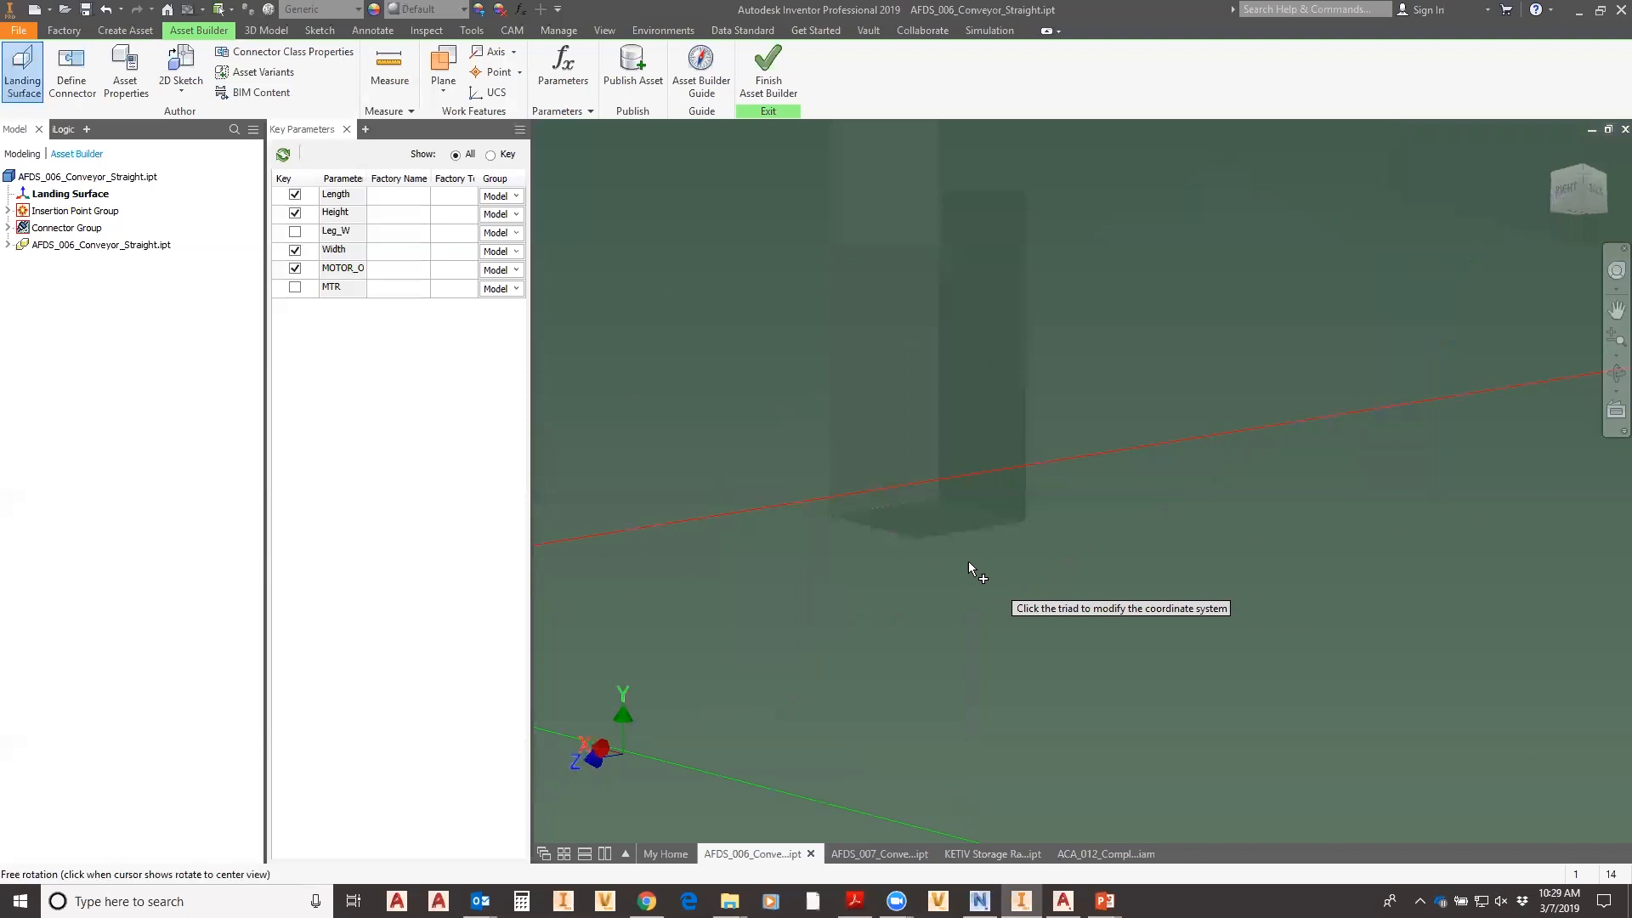
{"action": "scroll", "coordinate": [973, 557], "scroll_direction": "down", "scroll_amount": 2}
{"action": "scroll", "coordinate": [993, 557], "scroll_direction": "down", "scroll_amount": 5}
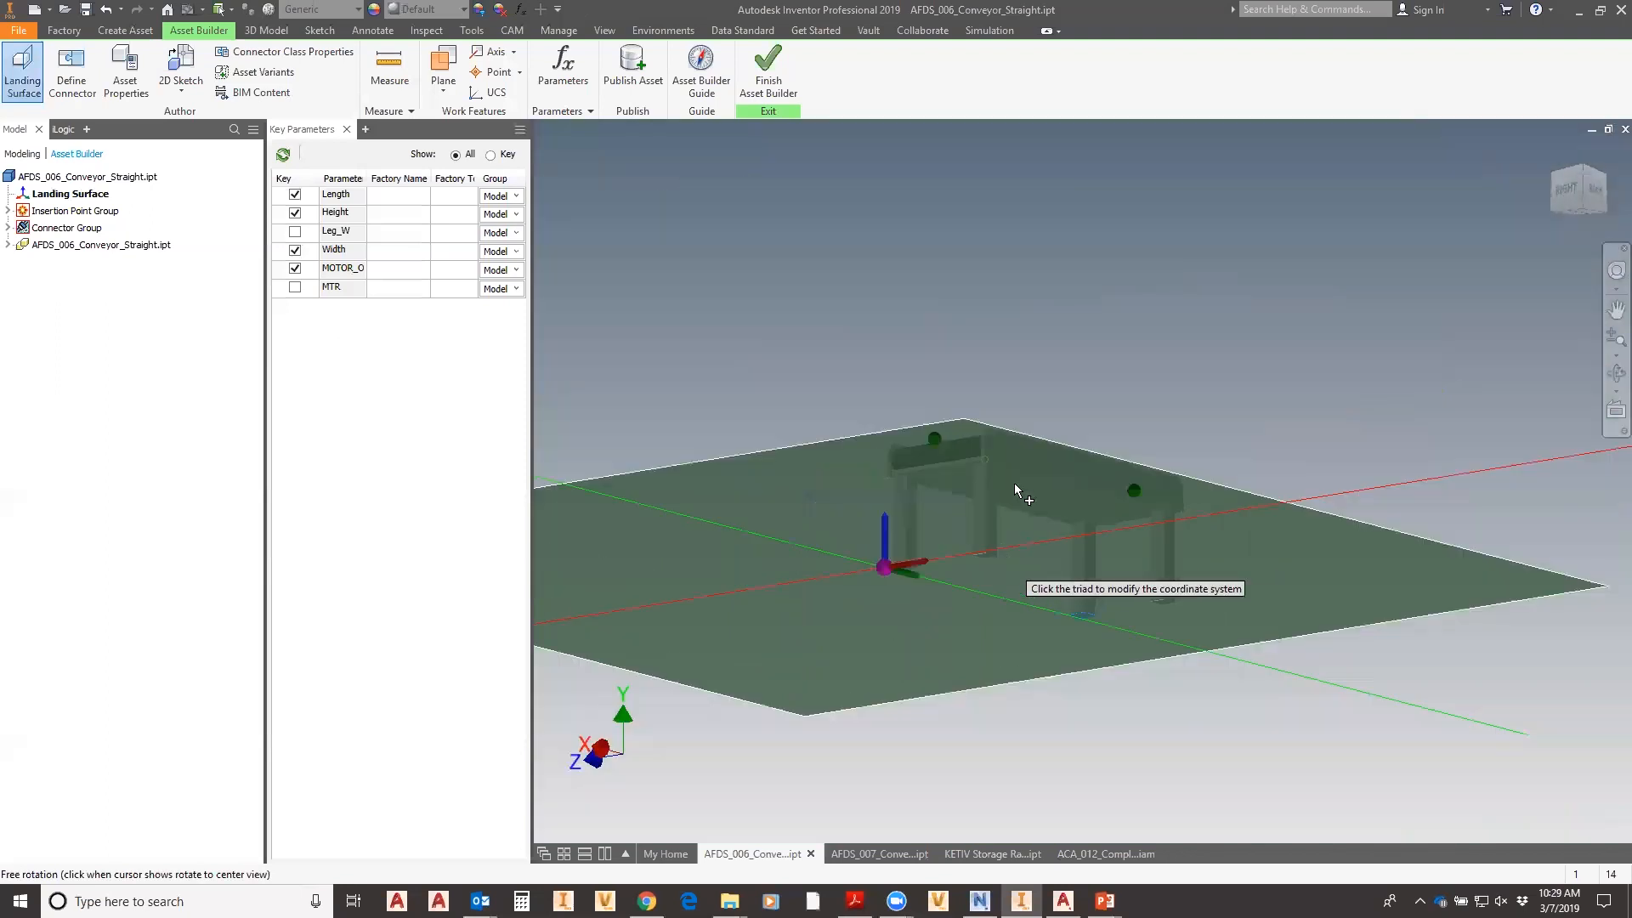
{"action": "middle_click_drag", "start_coordinate": [1144, 547], "coordinate": [1124, 568], "text": "shift"}
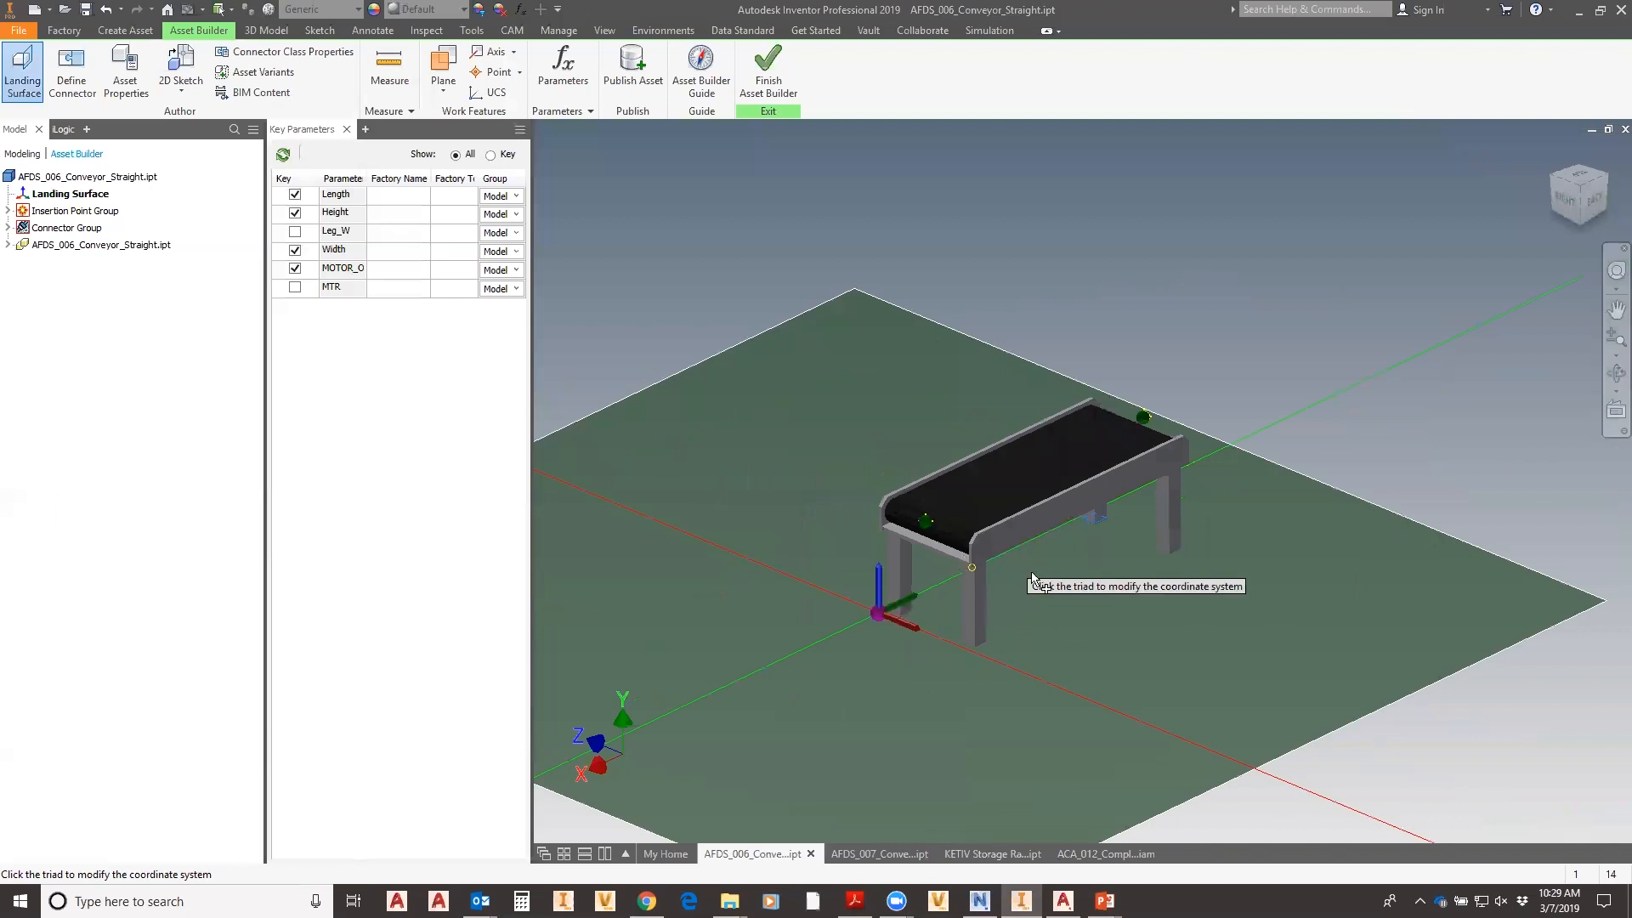
{"action": "middle_click_drag", "start_coordinate": [972, 681], "coordinate": [993, 602], "text": "shift"}
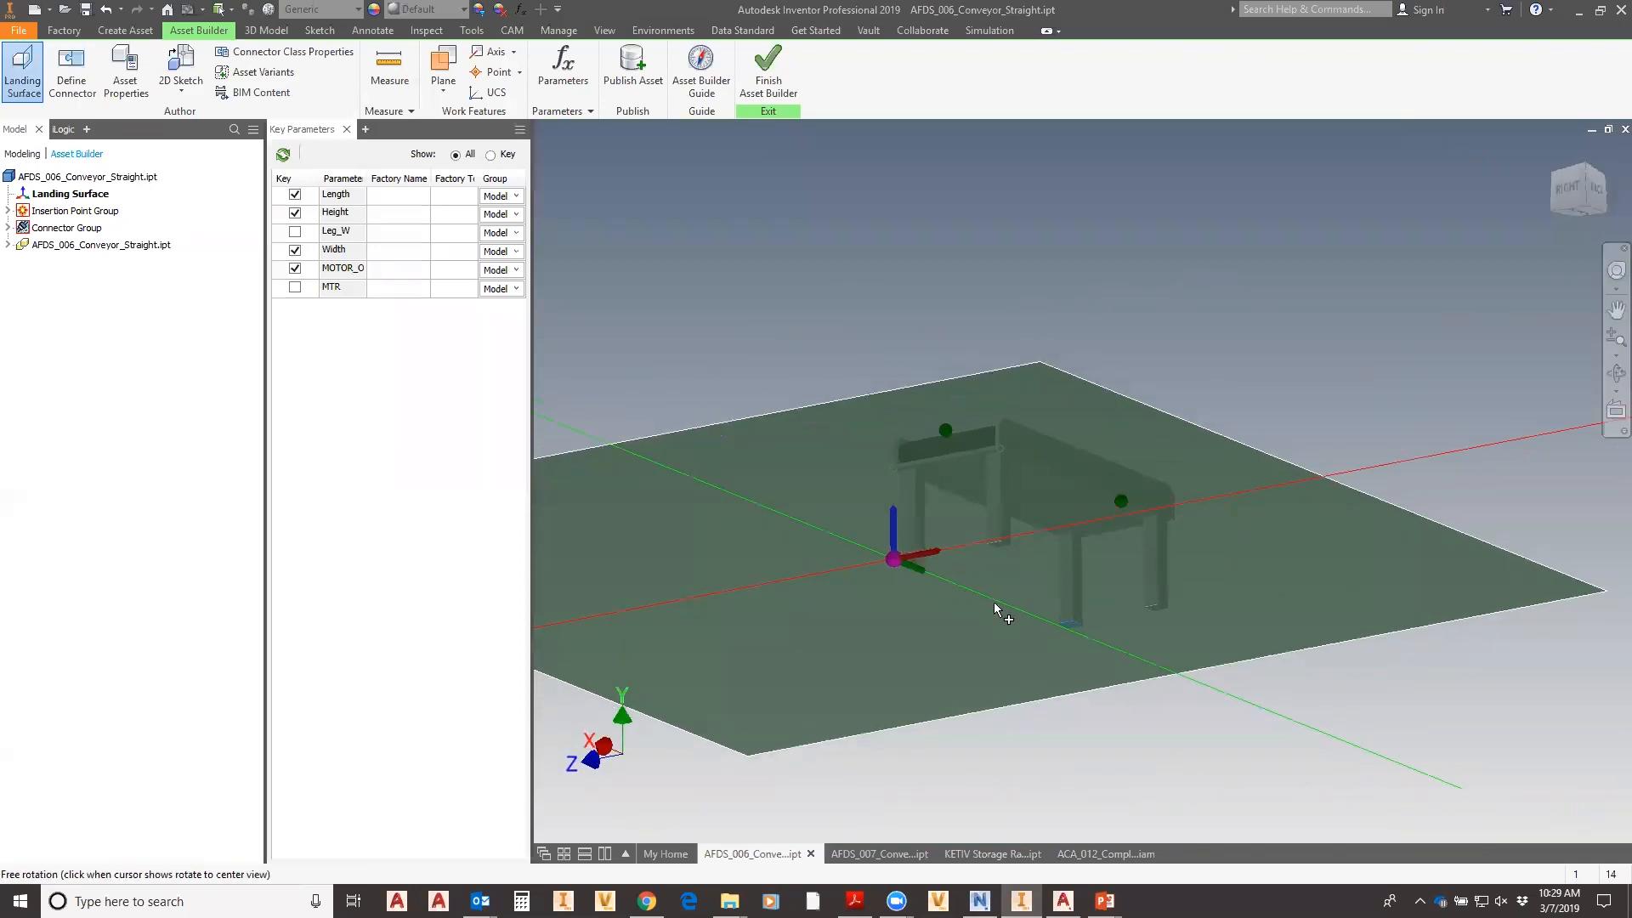
{"action": "scroll", "coordinate": [1081, 648], "scroll_direction": "down", "scroll_amount": 5}
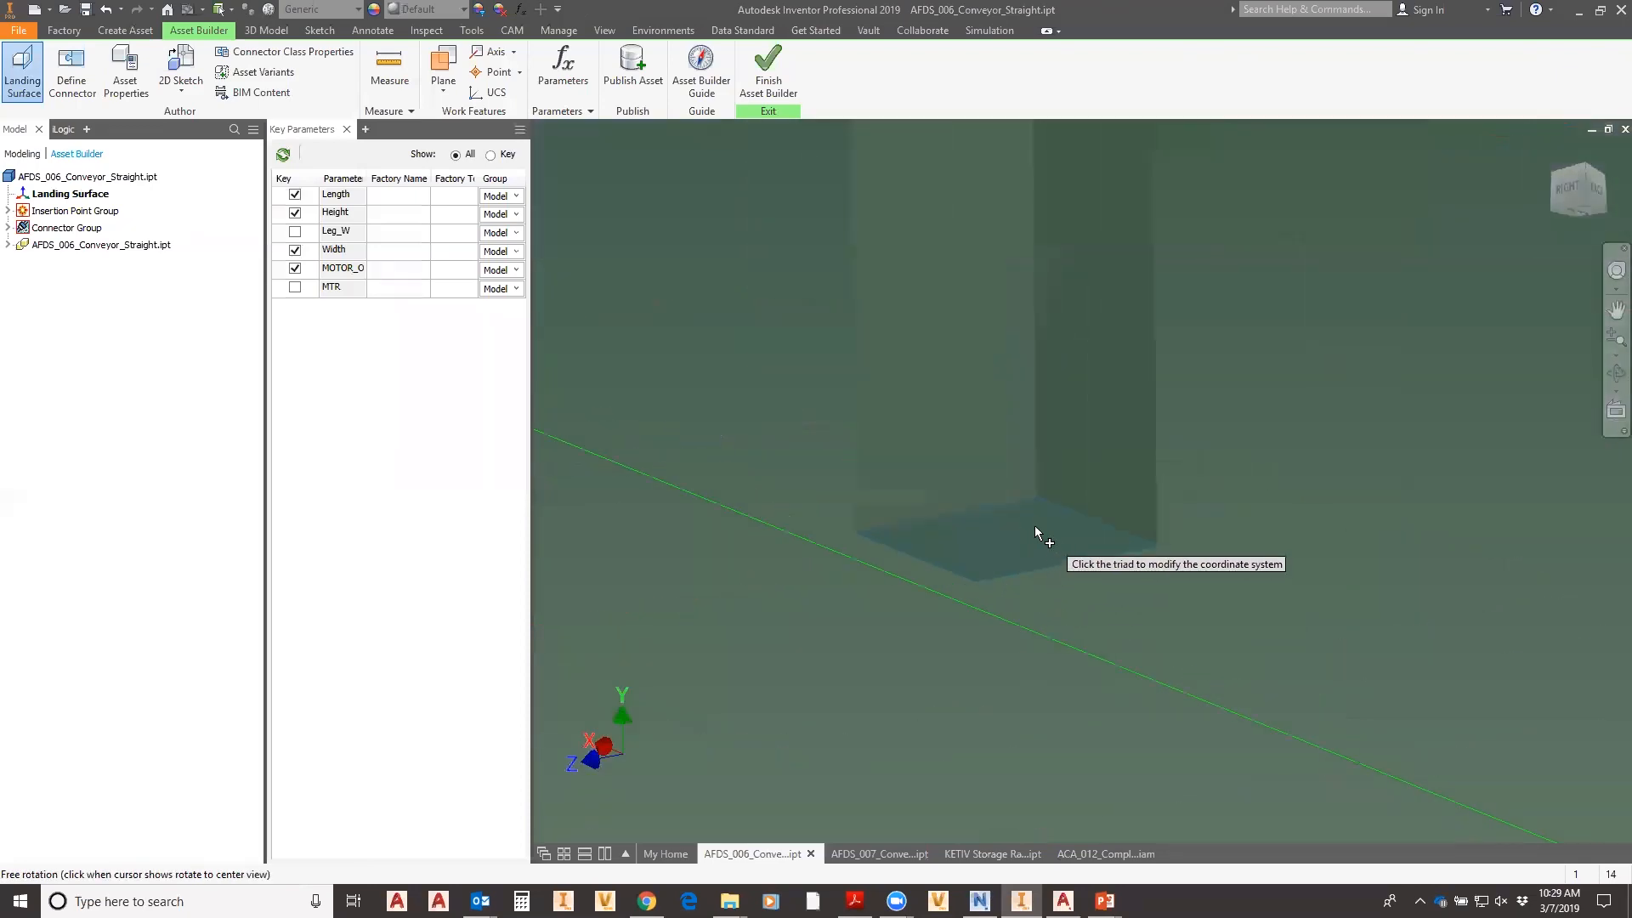
{"action": "scroll", "coordinate": [1029, 531], "scroll_direction": "up", "scroll_amount": 5}
{"action": "mouse_move", "coordinate": [1080, 549]}
{"action": "middle_mouse_down", "text": "shift"}
{"action": "mouse_move", "coordinate": [1069, 587]}
{"action": "mouse_move", "coordinate": [1064, 562]}
{"action": "middle_mouse_up", "text": "shift"}
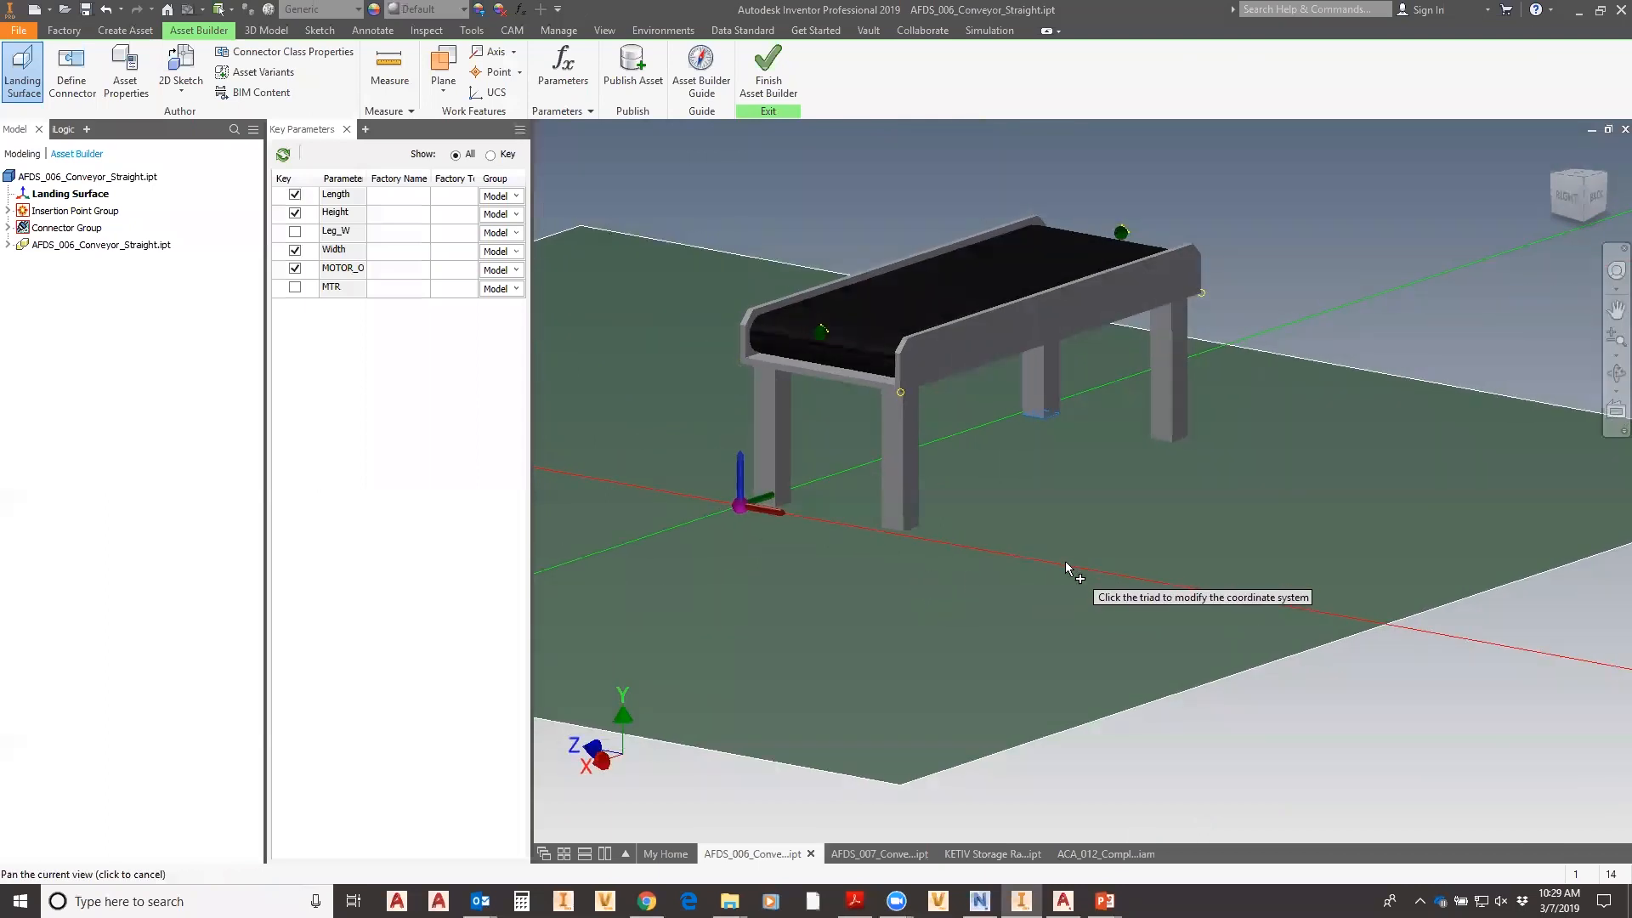
{"action": "key", "text": "Escape"}
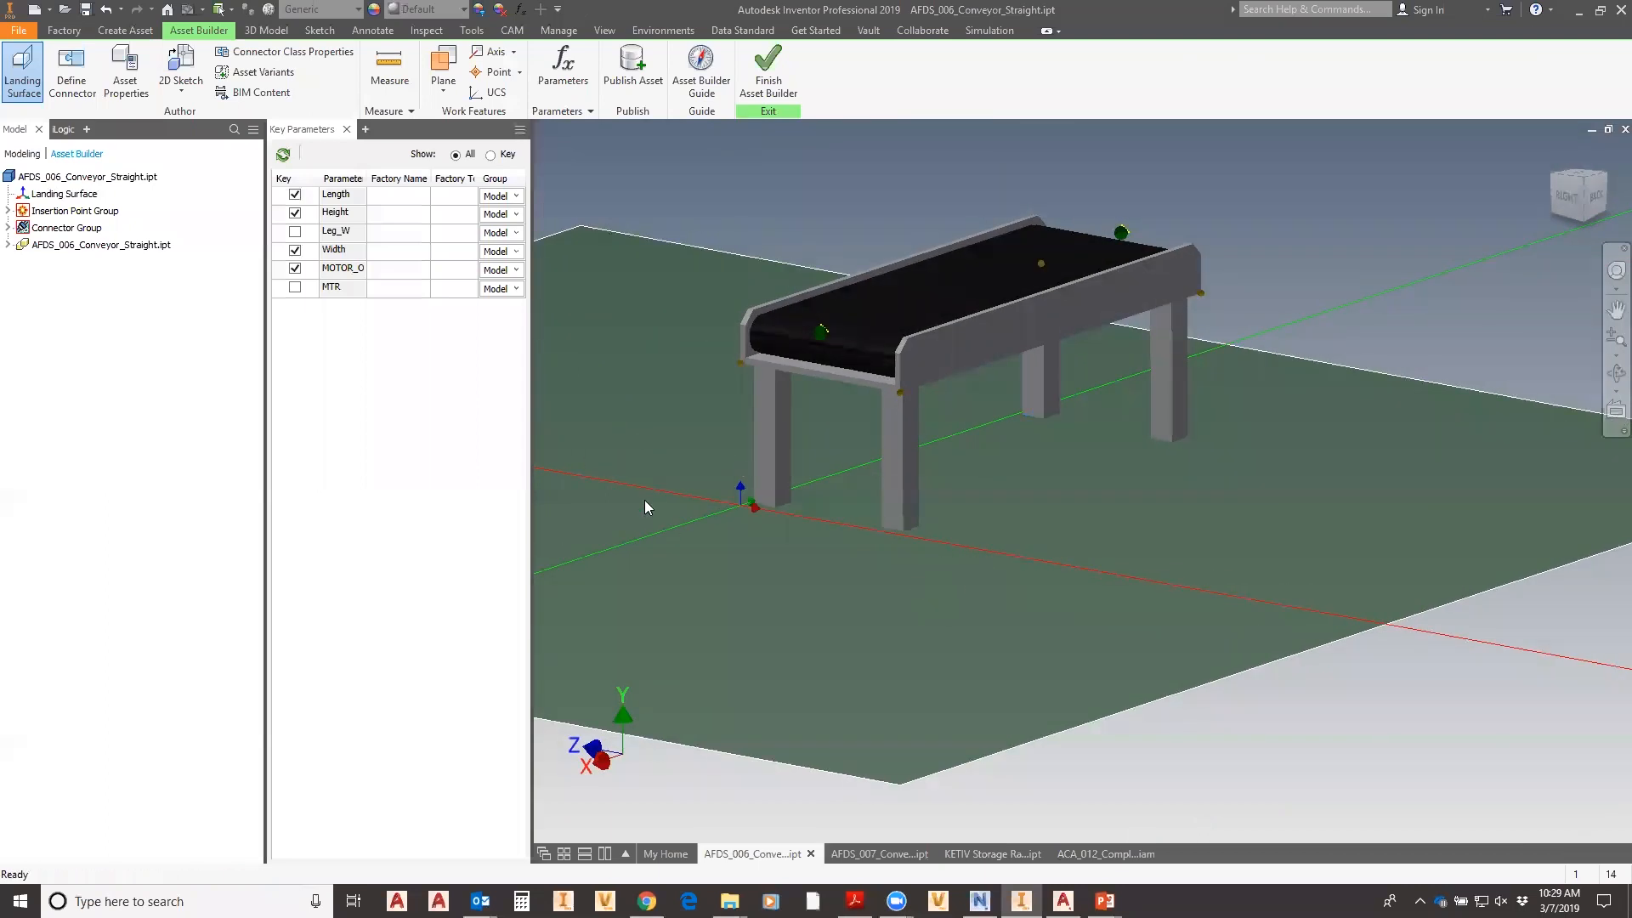
- Define a connector at the roller end, facing out along the end face, with the belt top as up
{"action": "left_click", "coordinate": [70, 75]}
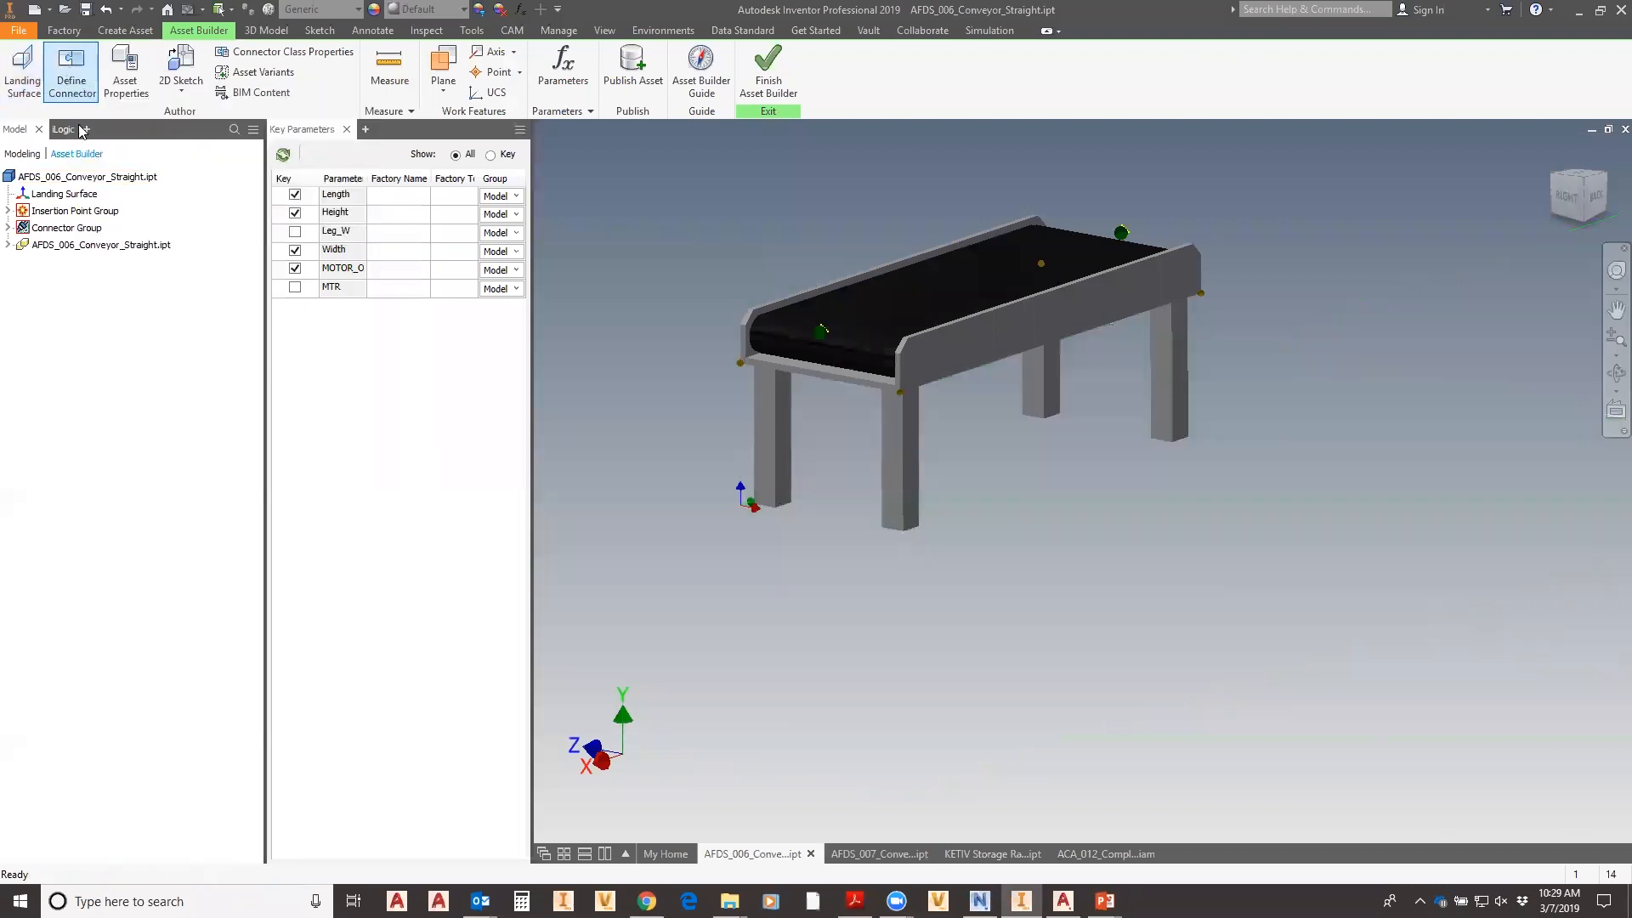
{"action": "scroll", "coordinate": [829, 349], "scroll_direction": "up", "scroll_amount": 5}
{"action": "left_click", "coordinate": [839, 334]}
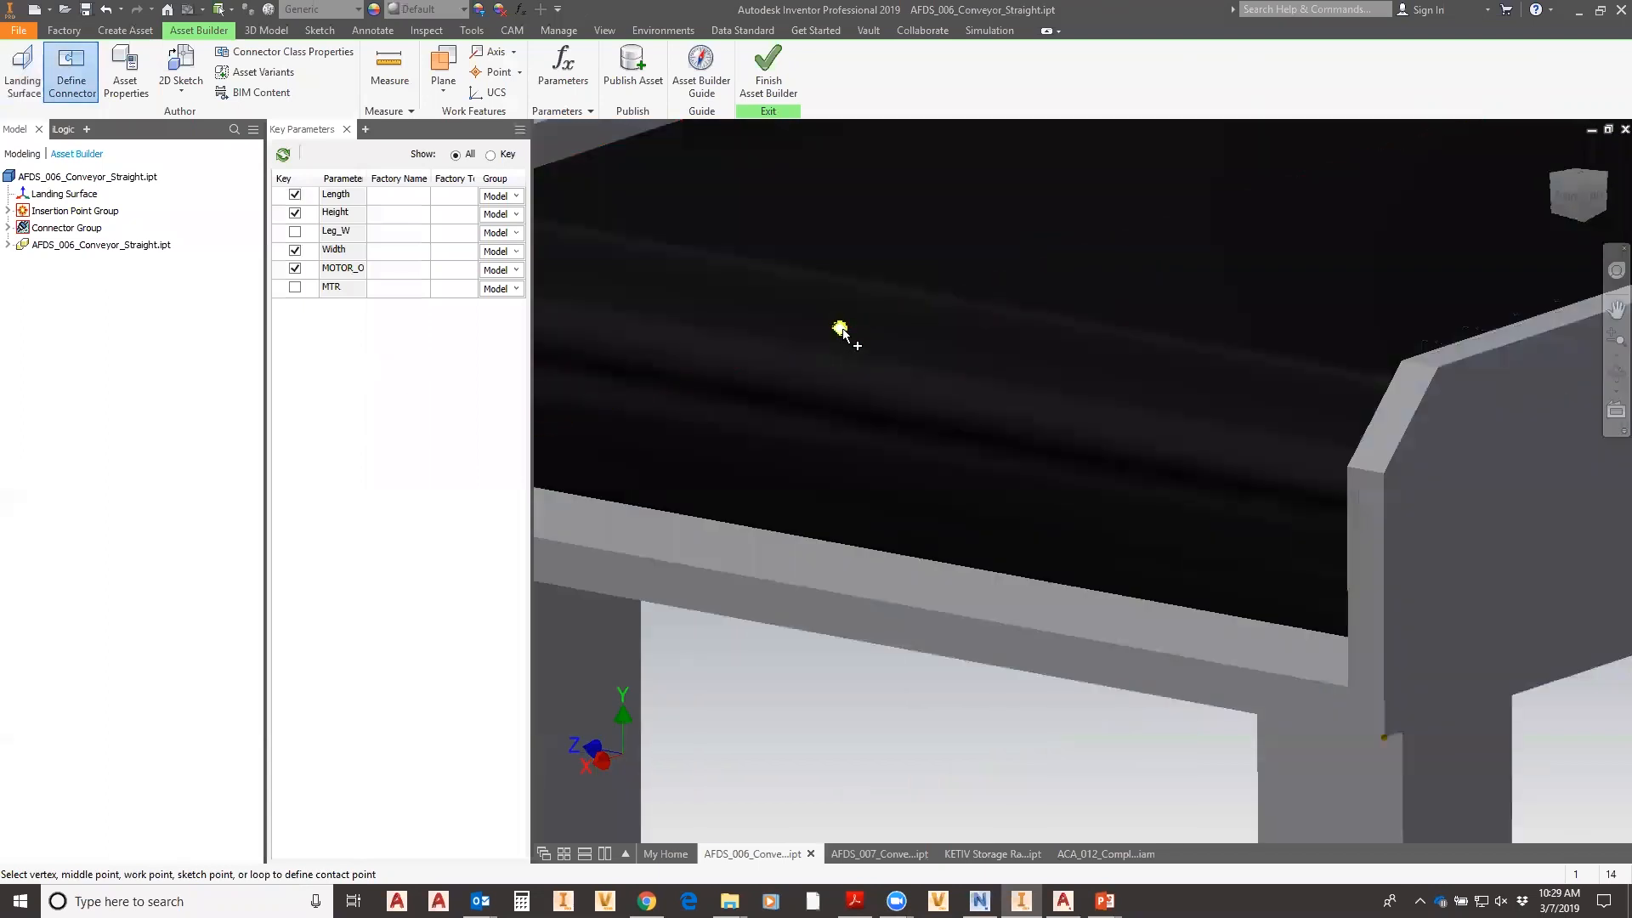
{"action": "scroll", "coordinate": [840, 336], "scroll_direction": "down", "scroll_amount": 3}
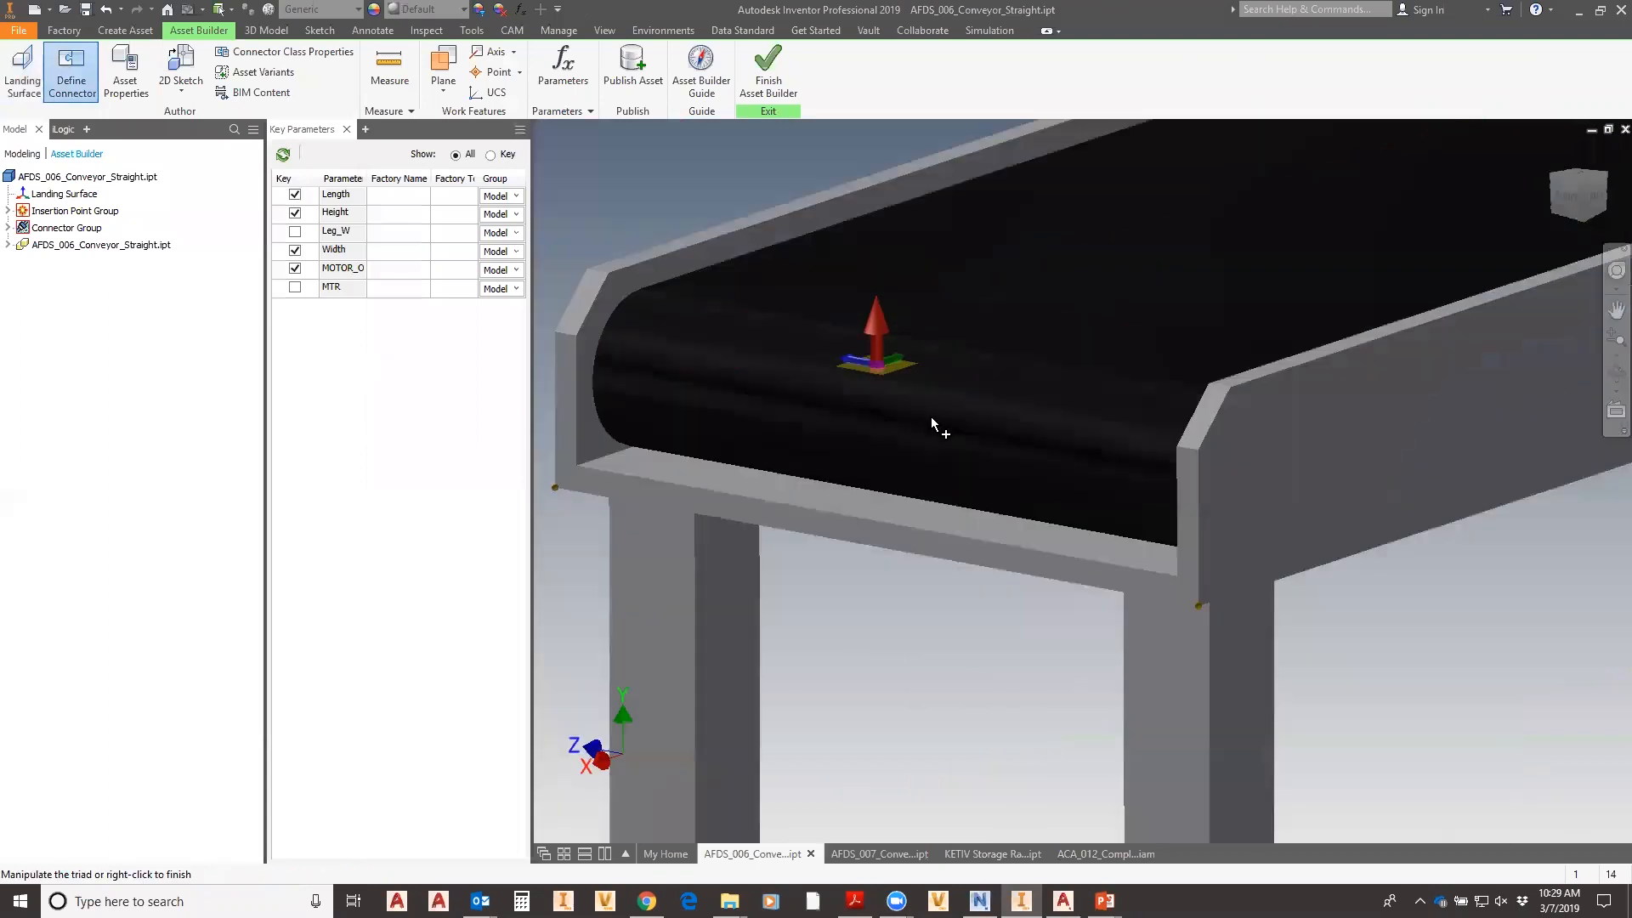
{"action": "scroll", "coordinate": [931, 423], "scroll_direction": "down", "scroll_amount": 2}
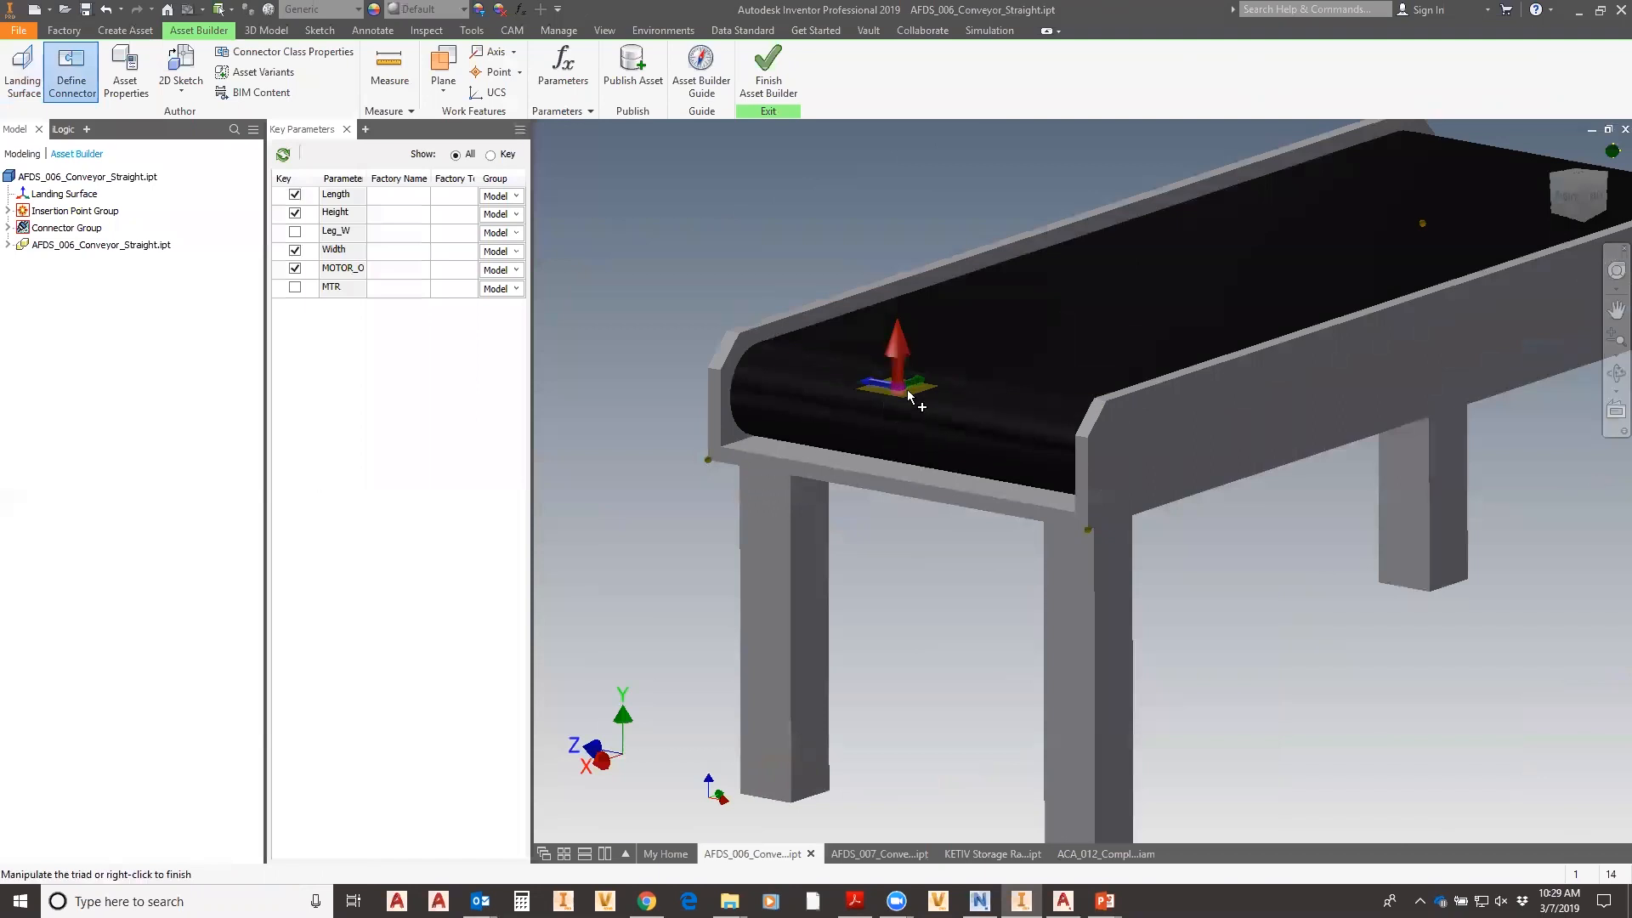
{"action": "scroll", "coordinate": [896, 422], "scroll_direction": "up", "scroll_amount": 2}
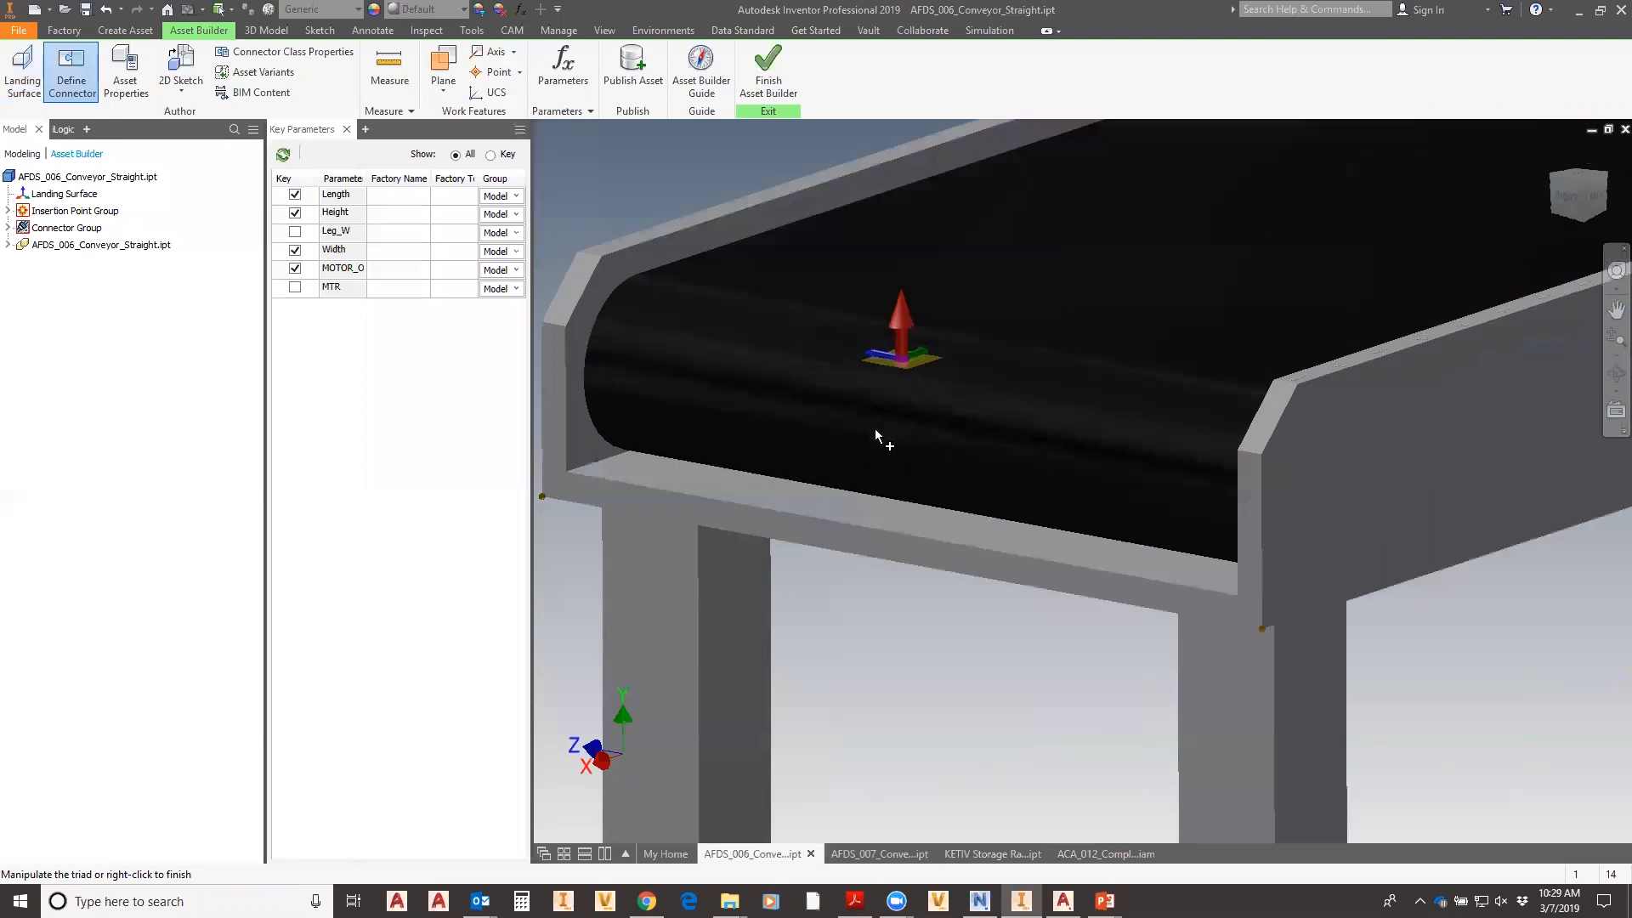
{"action": "left_click", "coordinate": [898, 319]}
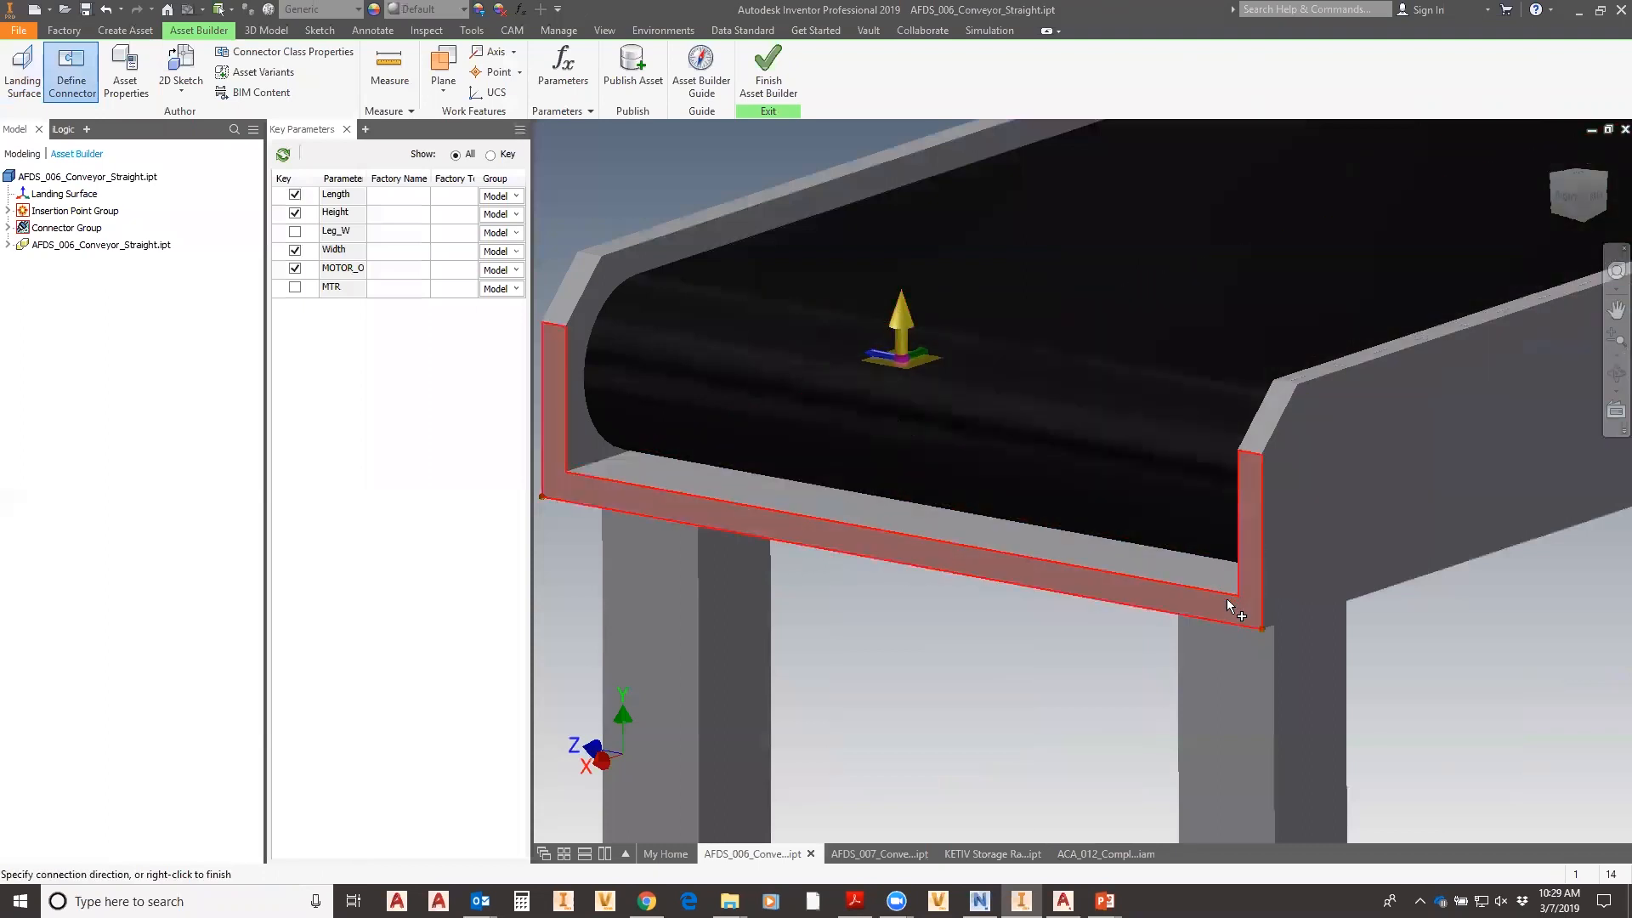
{"action": "left_click", "coordinate": [1229, 609]}
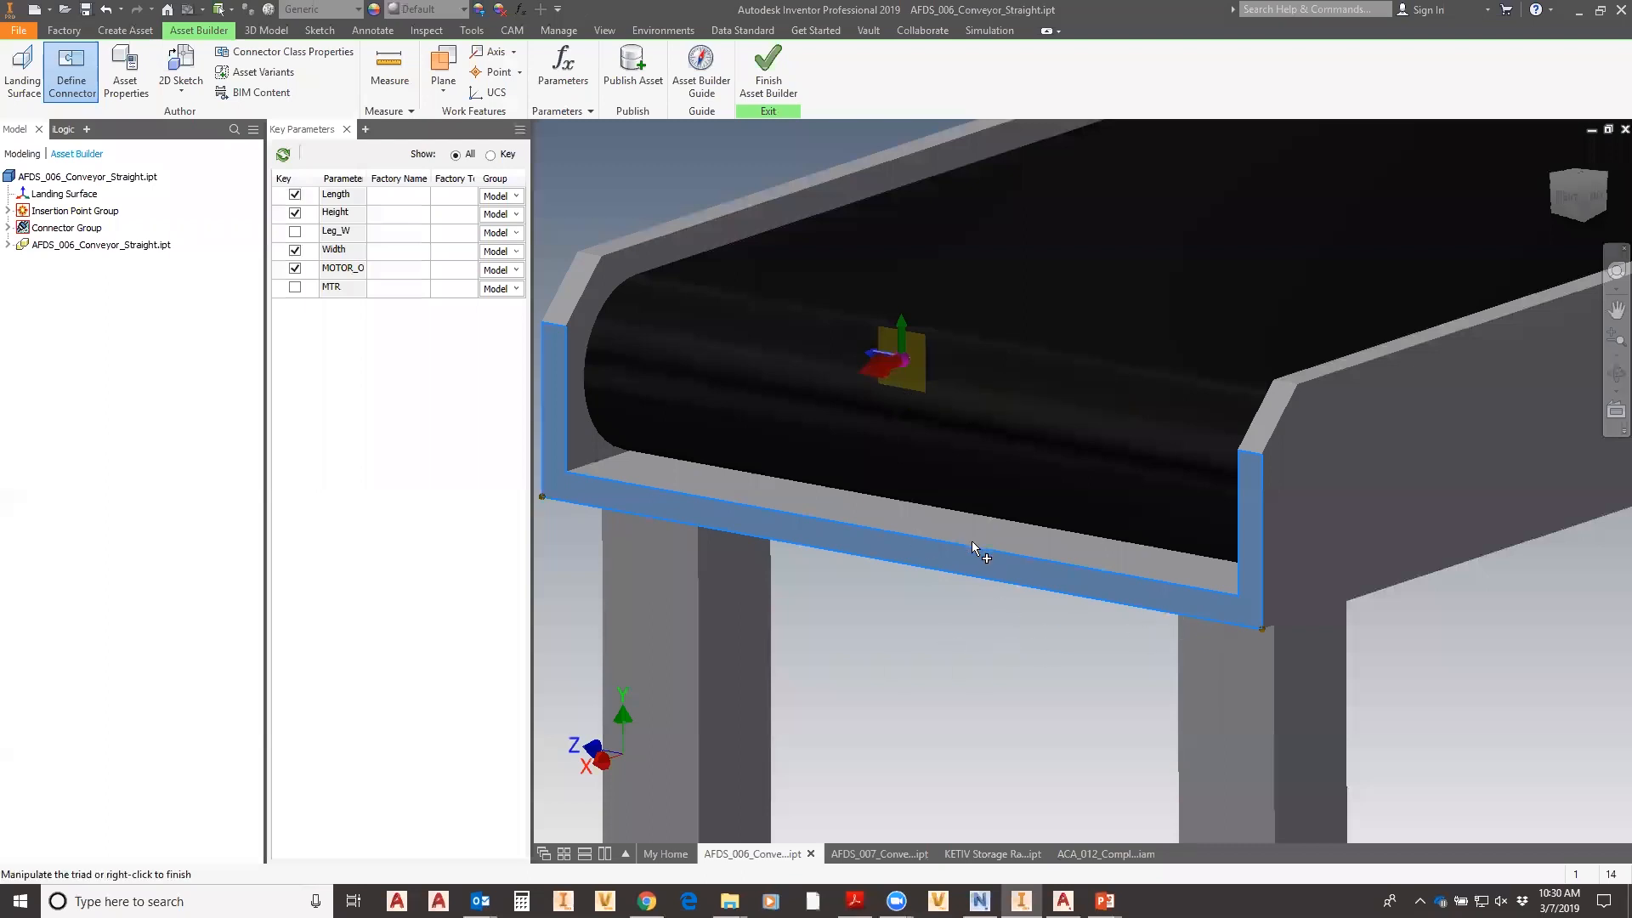
{"action": "left_click", "coordinate": [869, 361]}
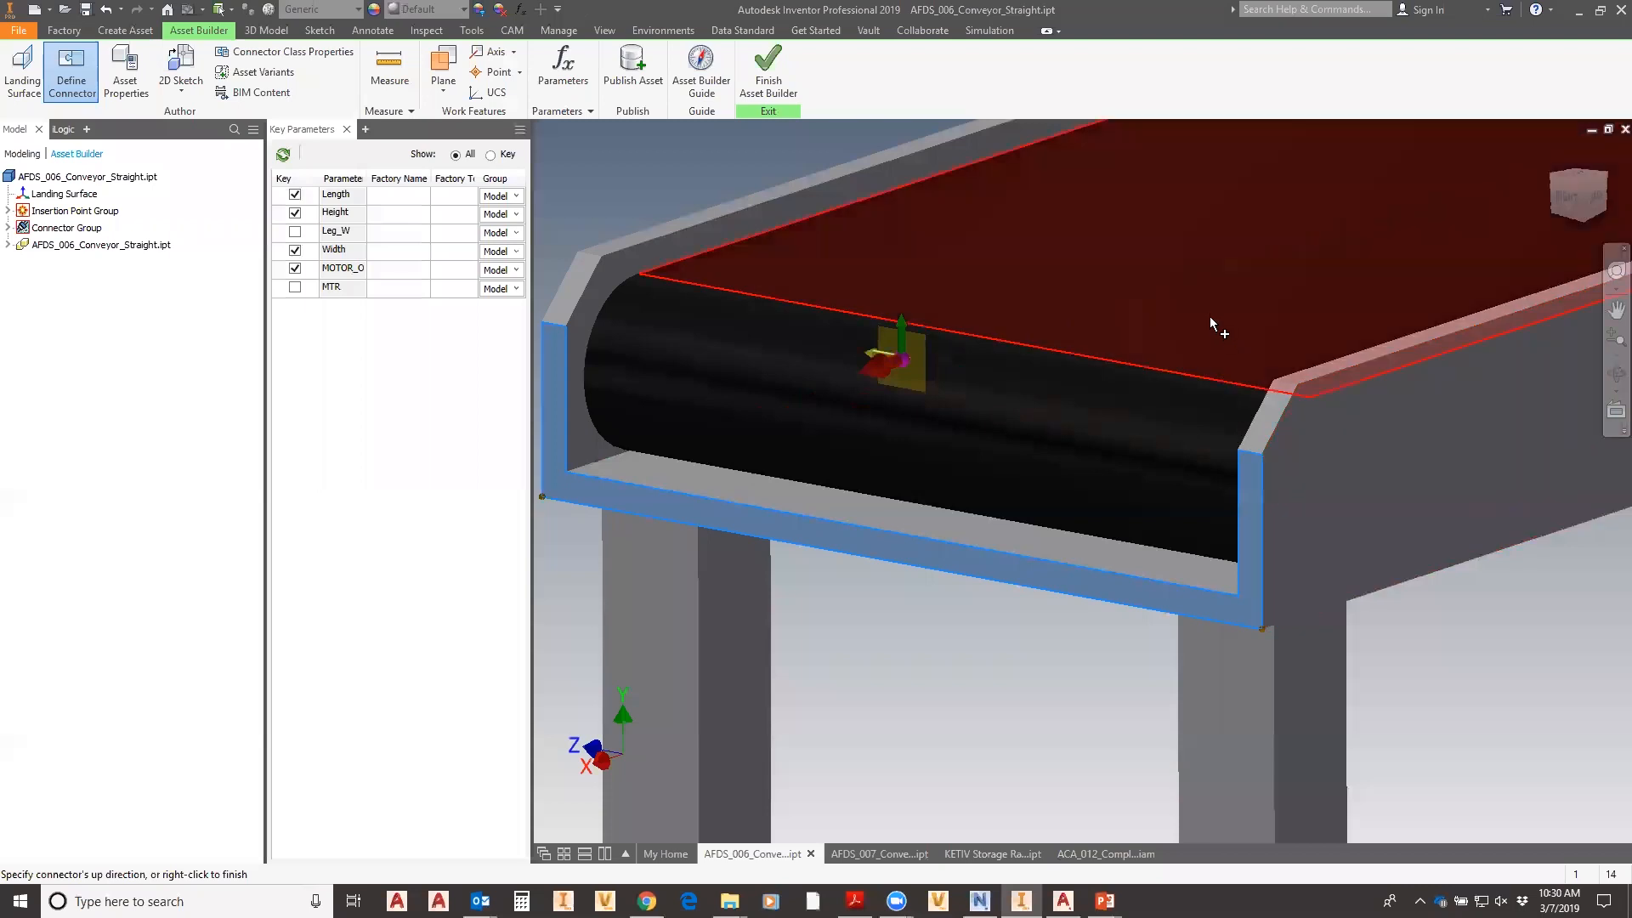
{"action": "left_click", "coordinate": [1208, 315]}
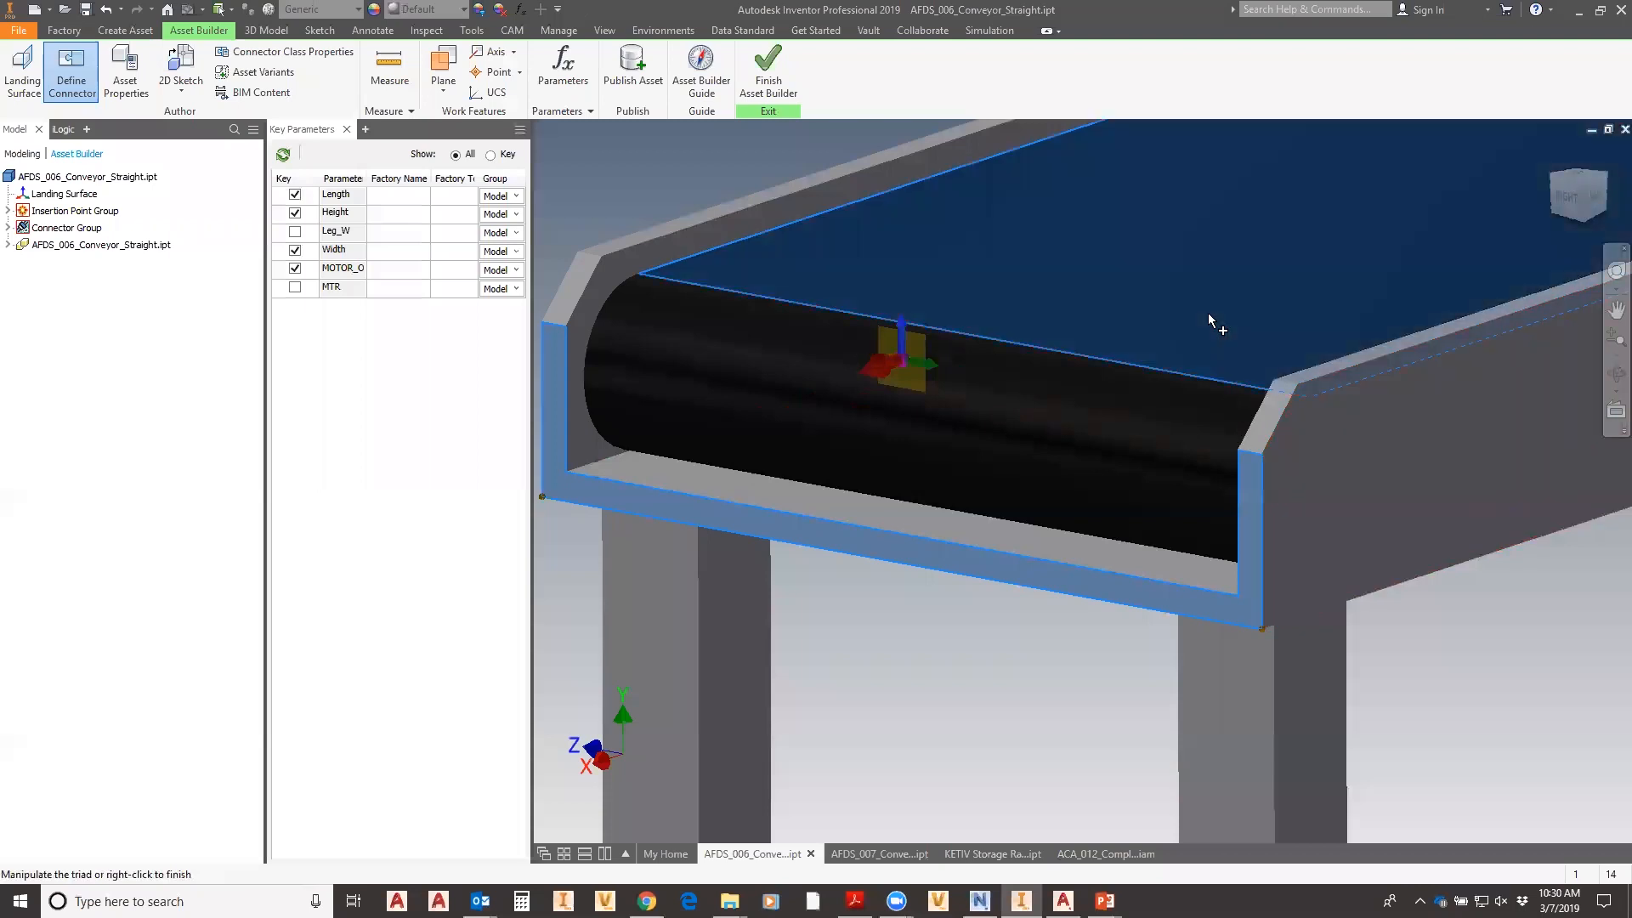
{"action": "left_click", "coordinate": [887, 373]}
{"action": "scroll", "coordinate": [978, 581], "scroll_direction": "down", "scroll_amount": 5}
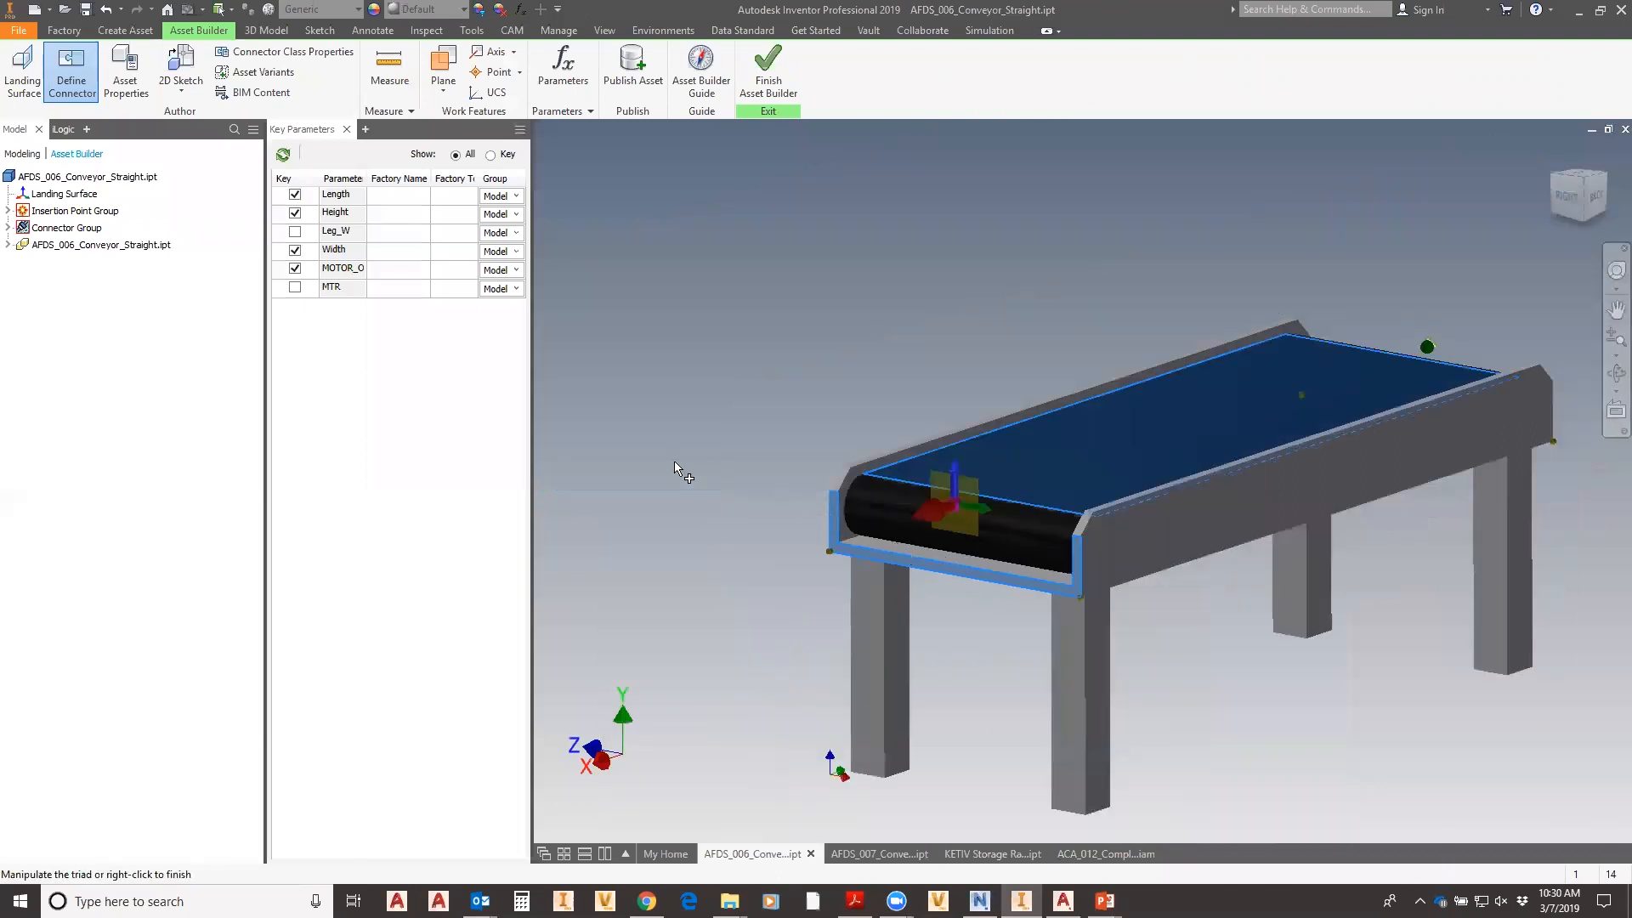
{"action": "right_click", "coordinate": [699, 458]}
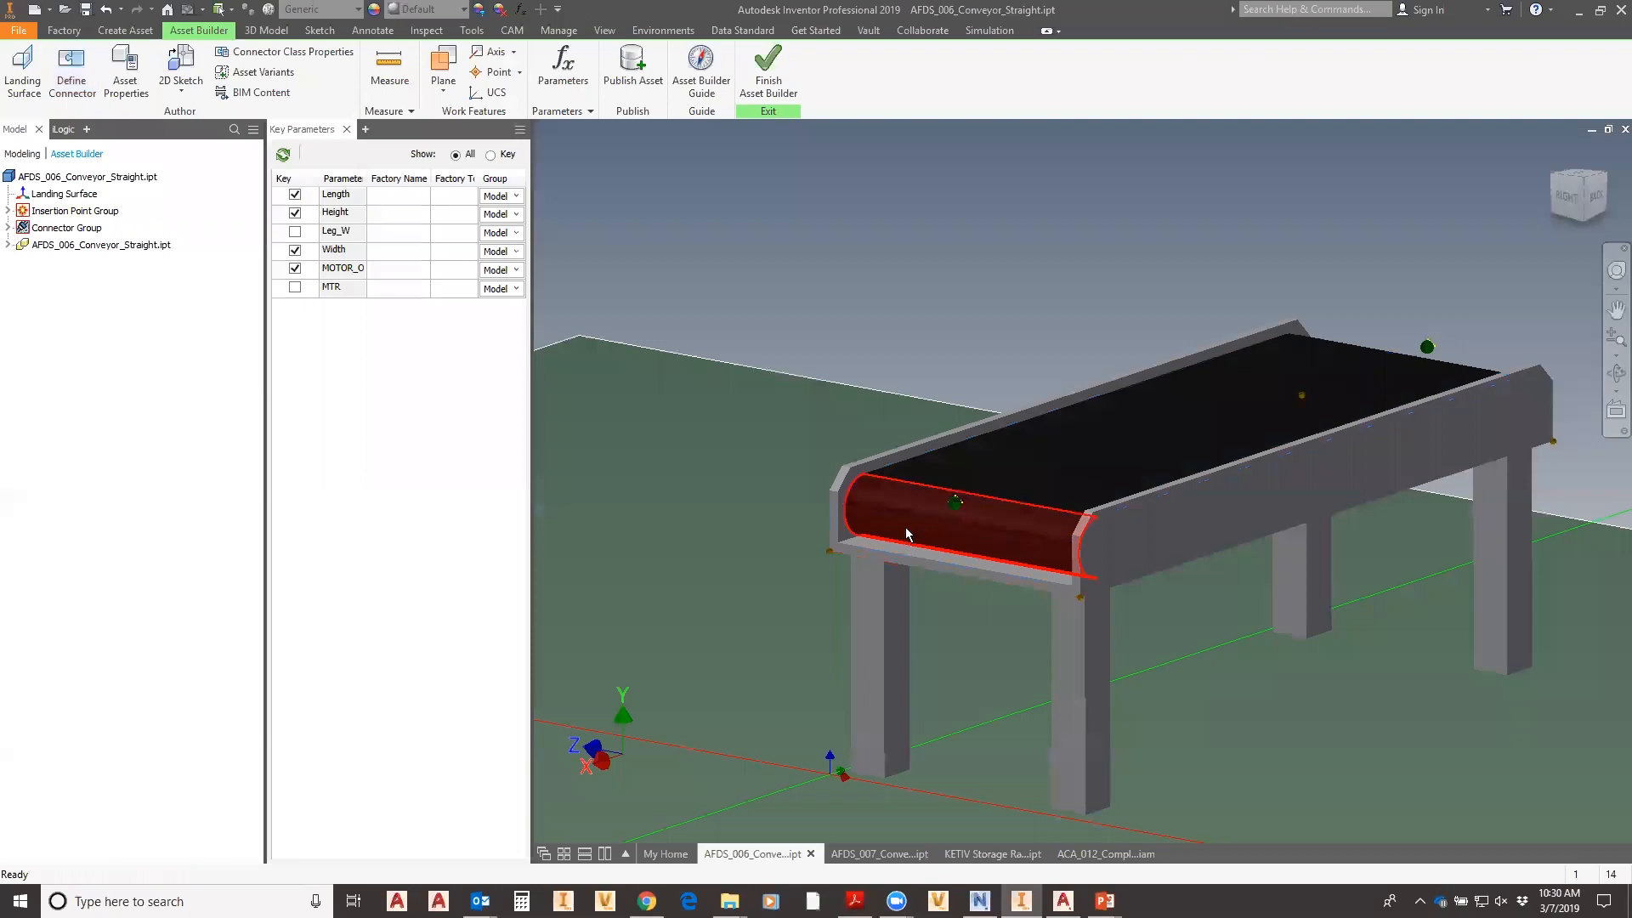
- Reframe the view on the whole conveyor and open its Asset Properties
{"action": "middle_click_drag", "start_coordinate": [978, 536], "coordinate": [978, 631], "text": "shift"}
{"action": "scroll", "coordinate": [1236, 510], "scroll_direction": "up", "scroll_amount": 3}
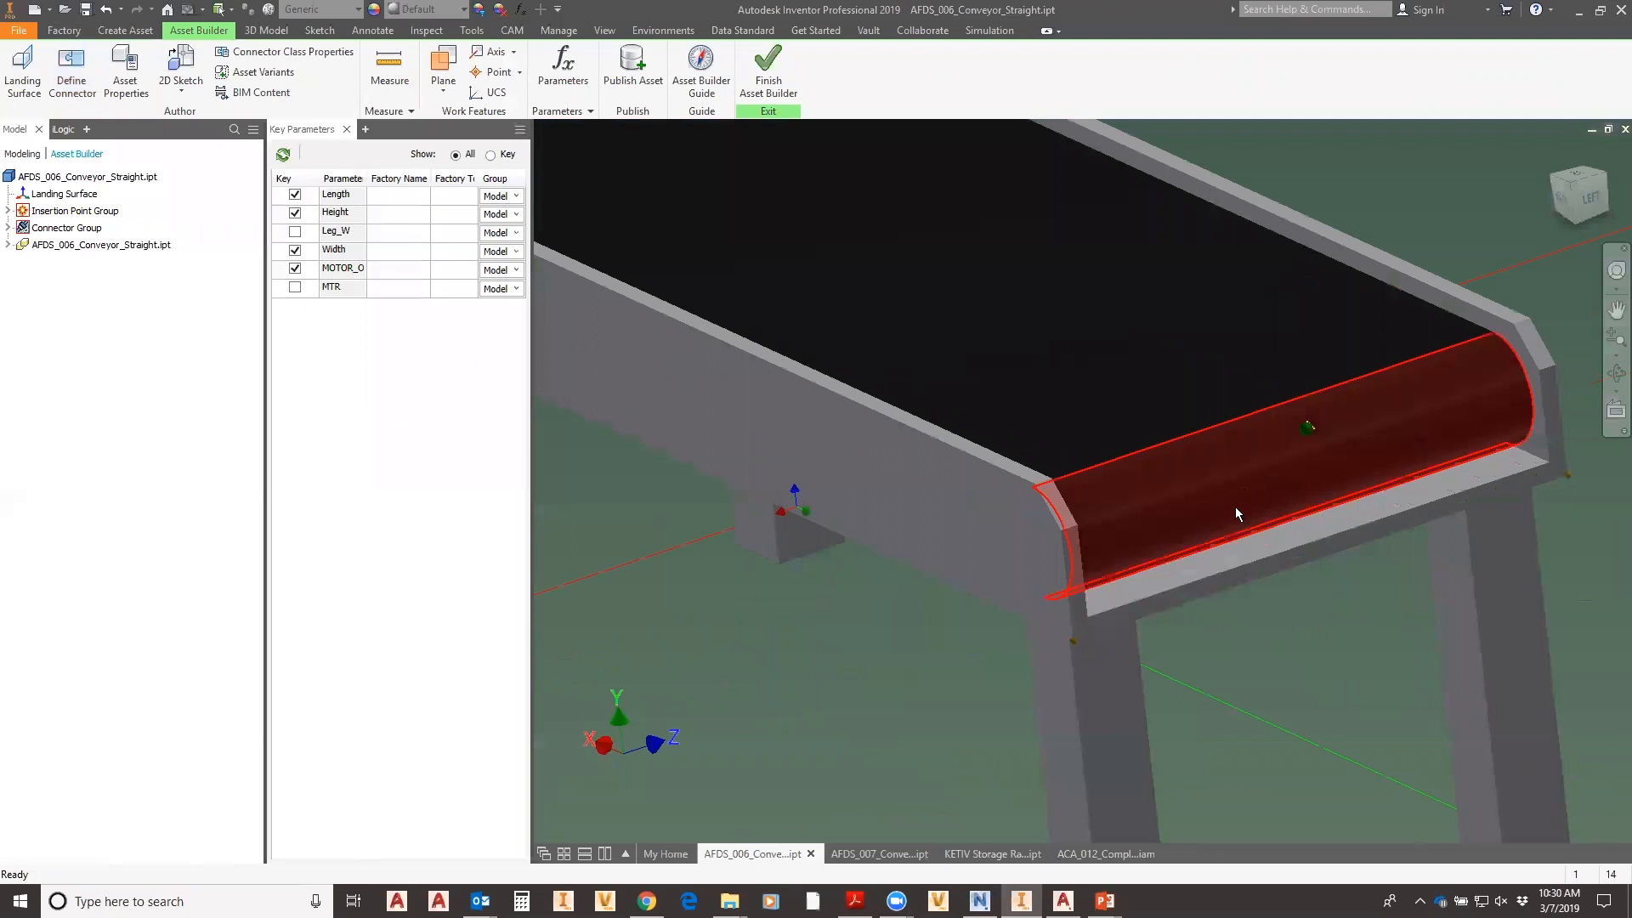
{"action": "scroll", "coordinate": [1235, 507], "scroll_direction": "down", "scroll_amount": 5}
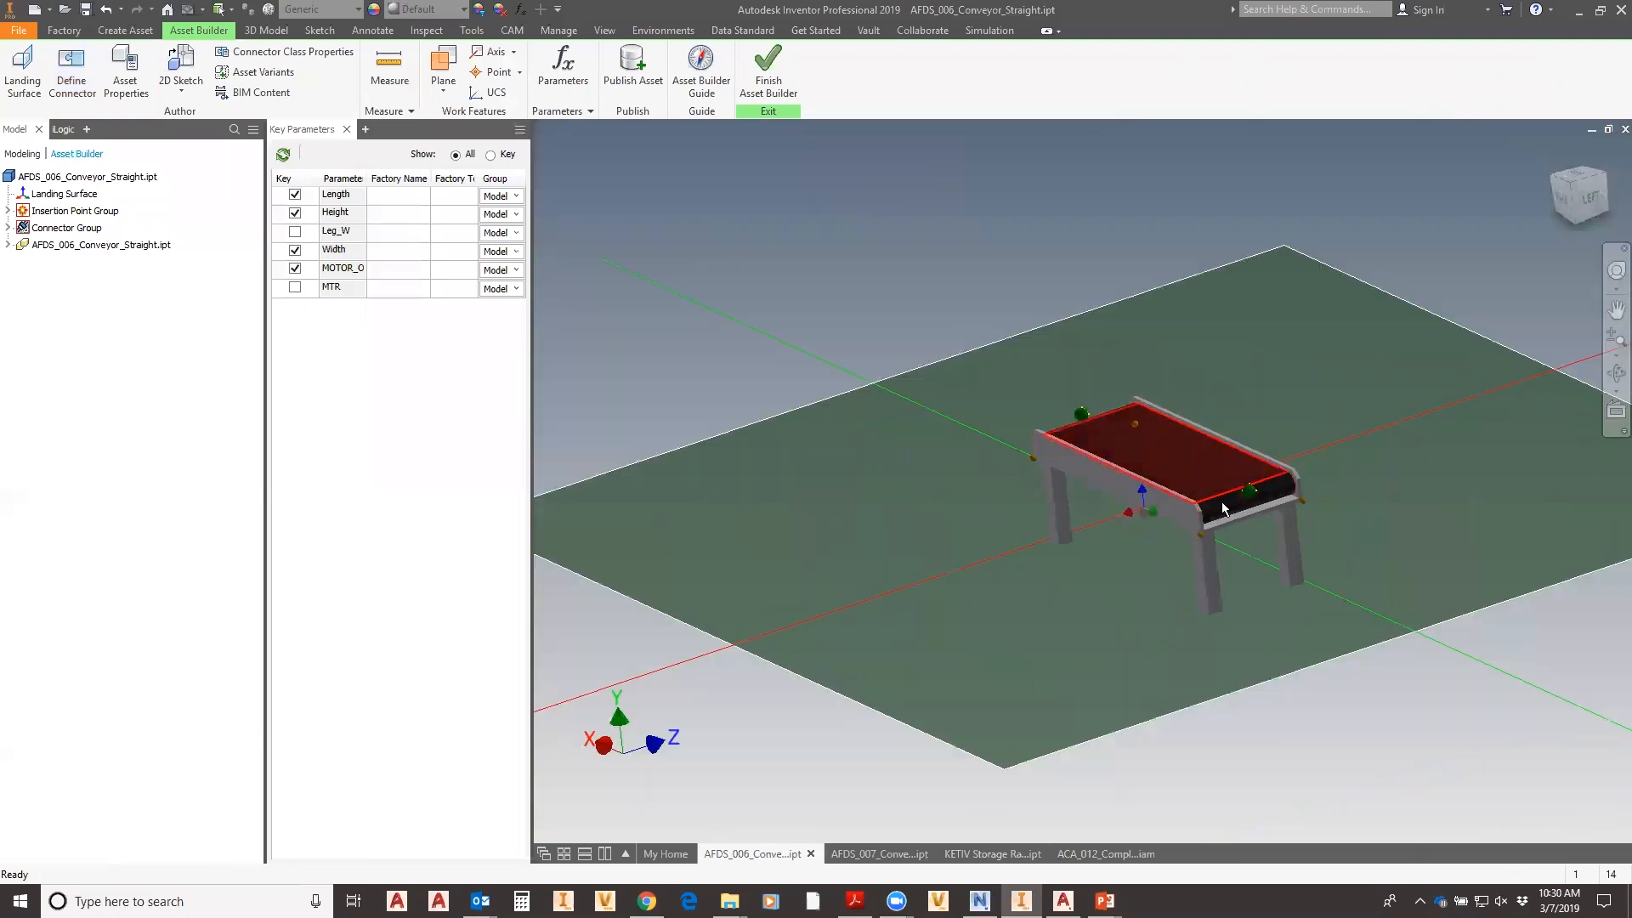
{"action": "scroll", "coordinate": [1240, 527], "scroll_direction": "up", "scroll_amount": 3}
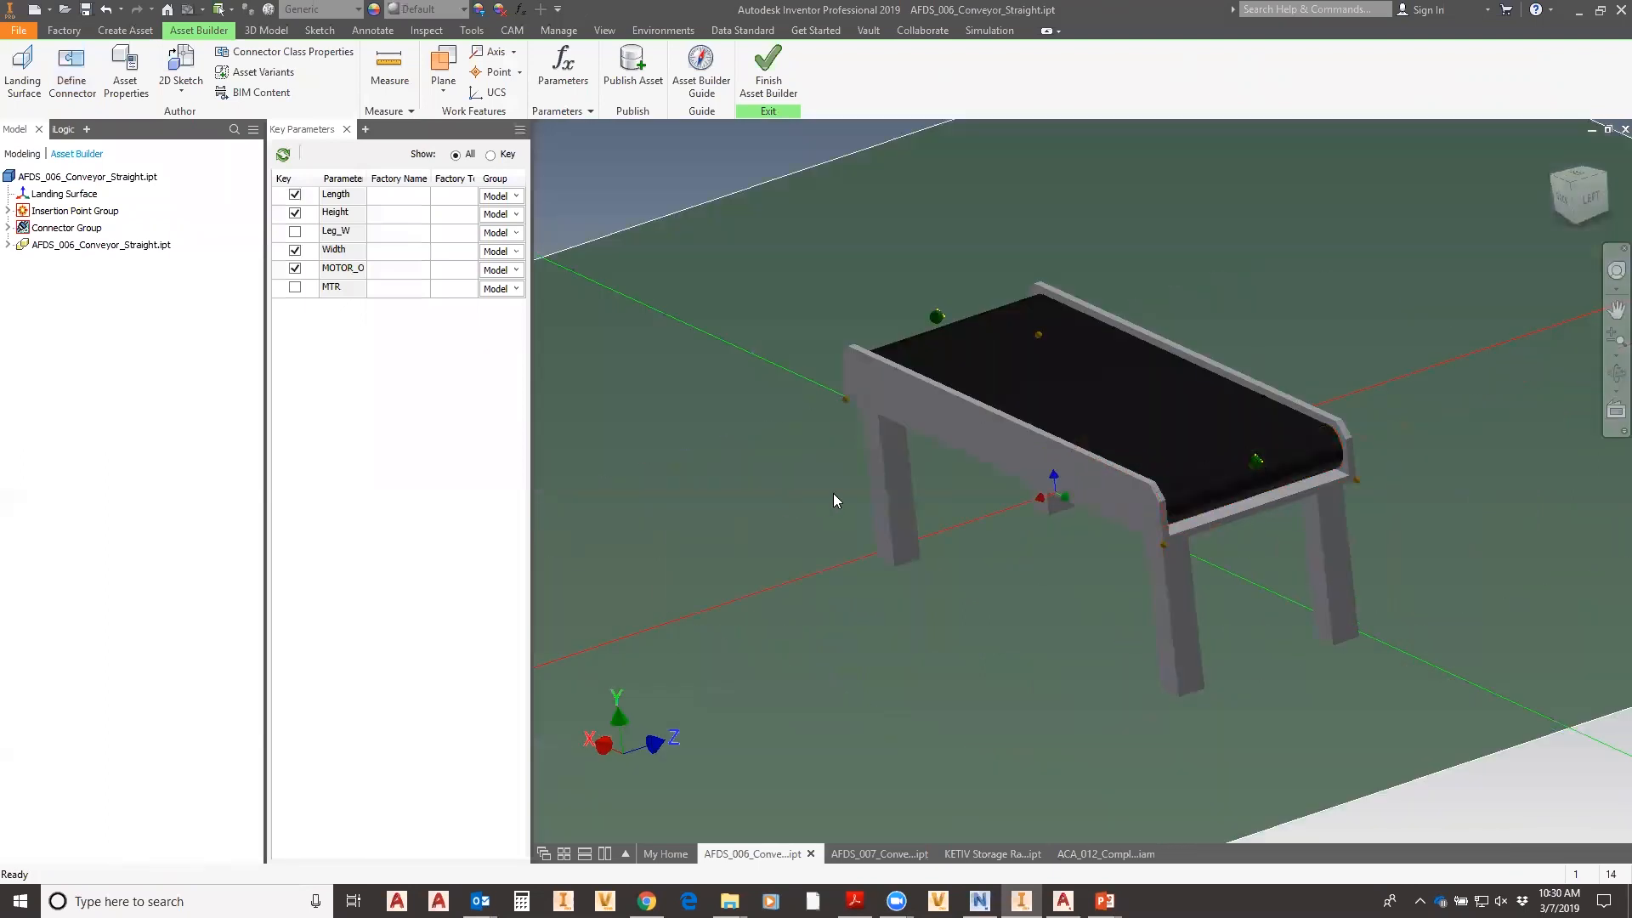
{"action": "middle_click_drag", "start_coordinate": [1217, 580], "coordinate": [1097, 570]}
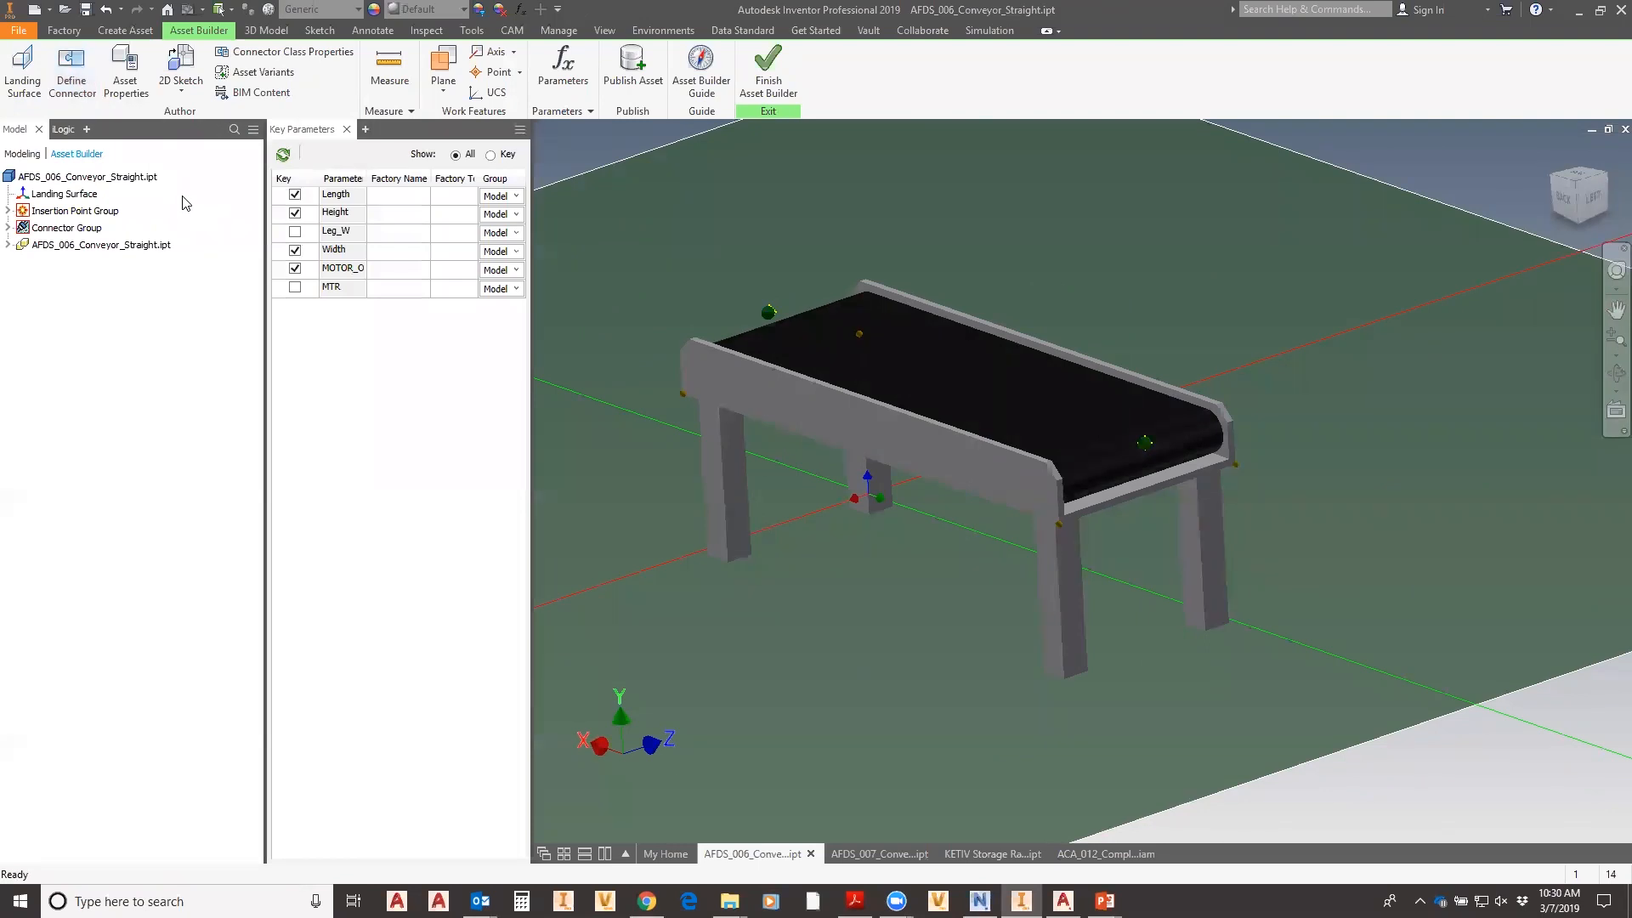
{"action": "left_click", "coordinate": [125, 78]}
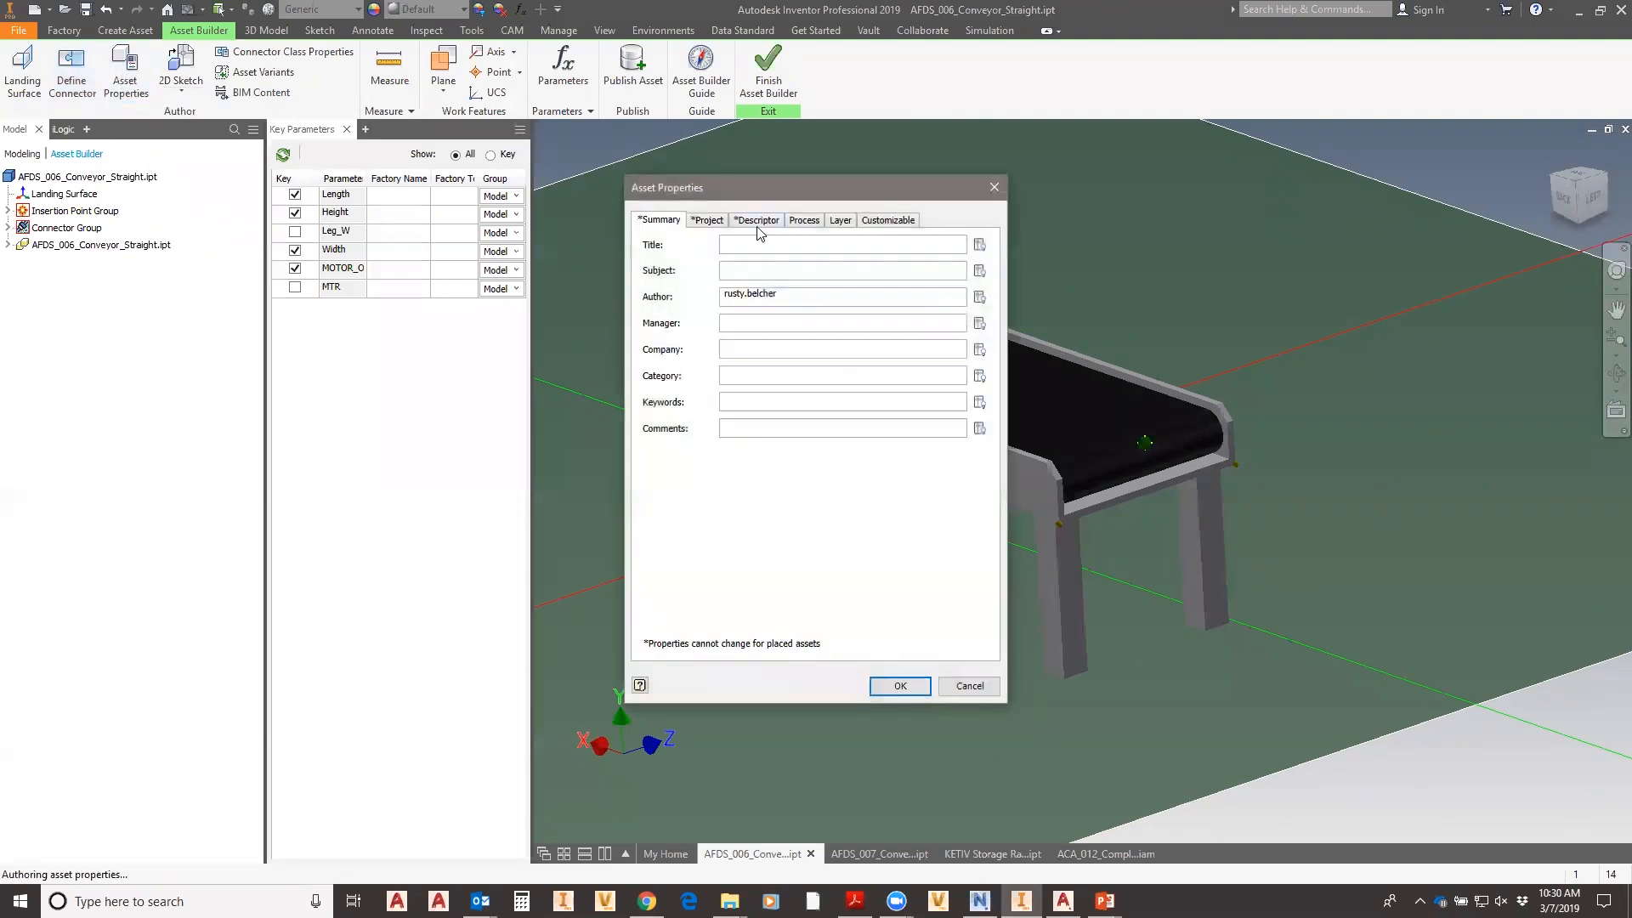
- Review the Project tab's part number and description expression, then the Descriptor and Process tabs
{"action": "left_click", "coordinate": [717, 222]}
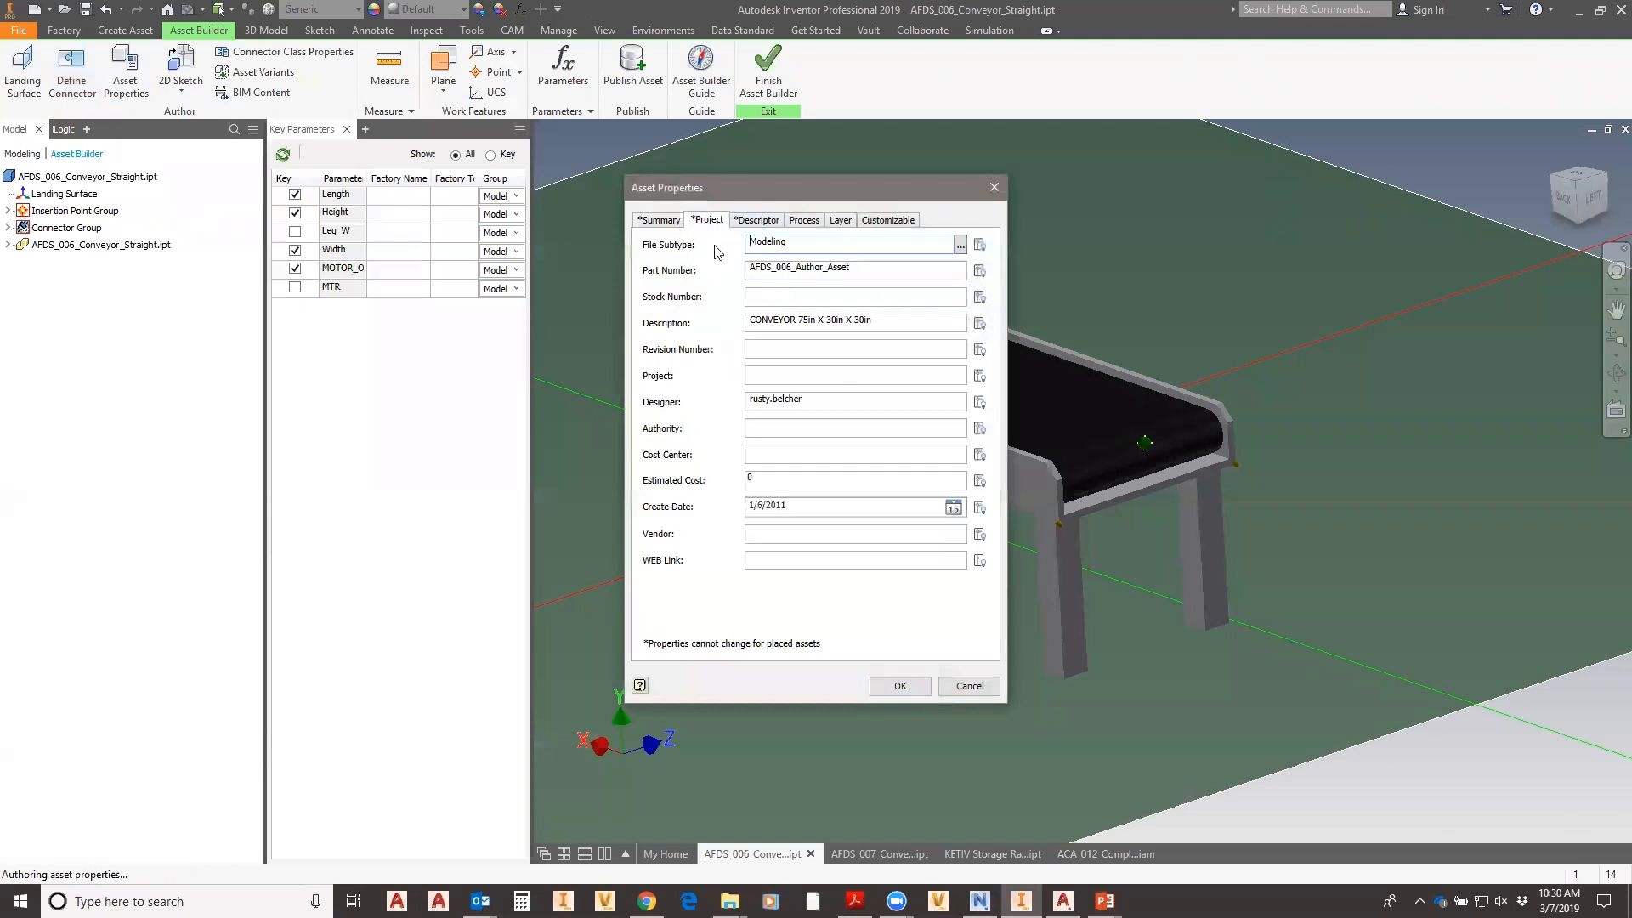
{"action": "double_click", "coordinate": [862, 271]}
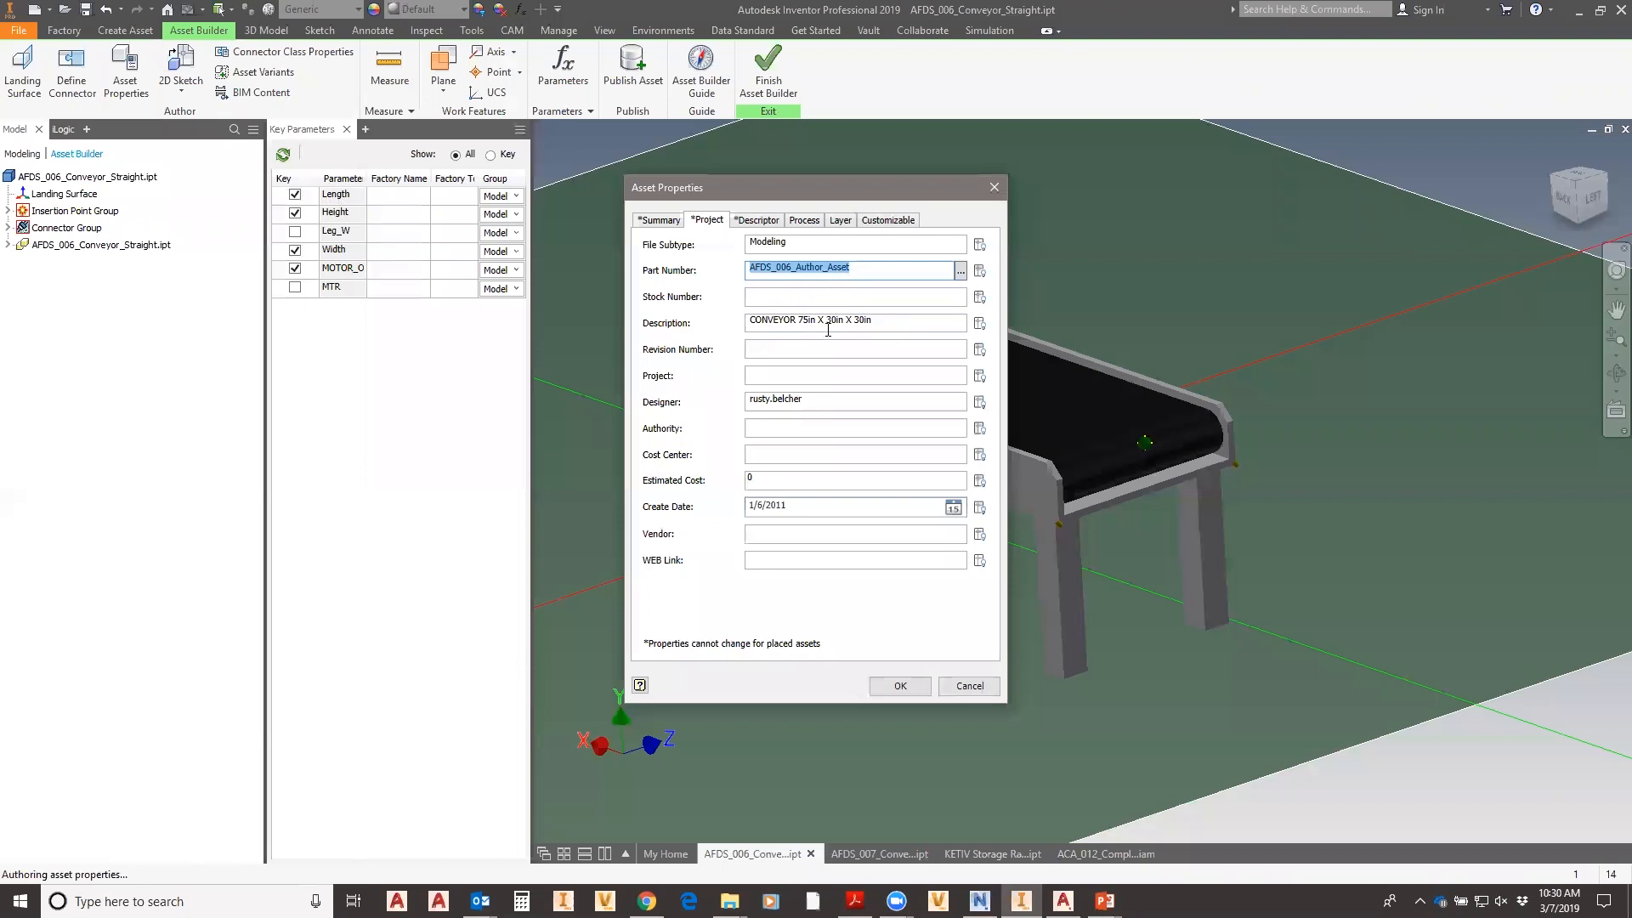
{"action": "left_click", "coordinate": [915, 323]}
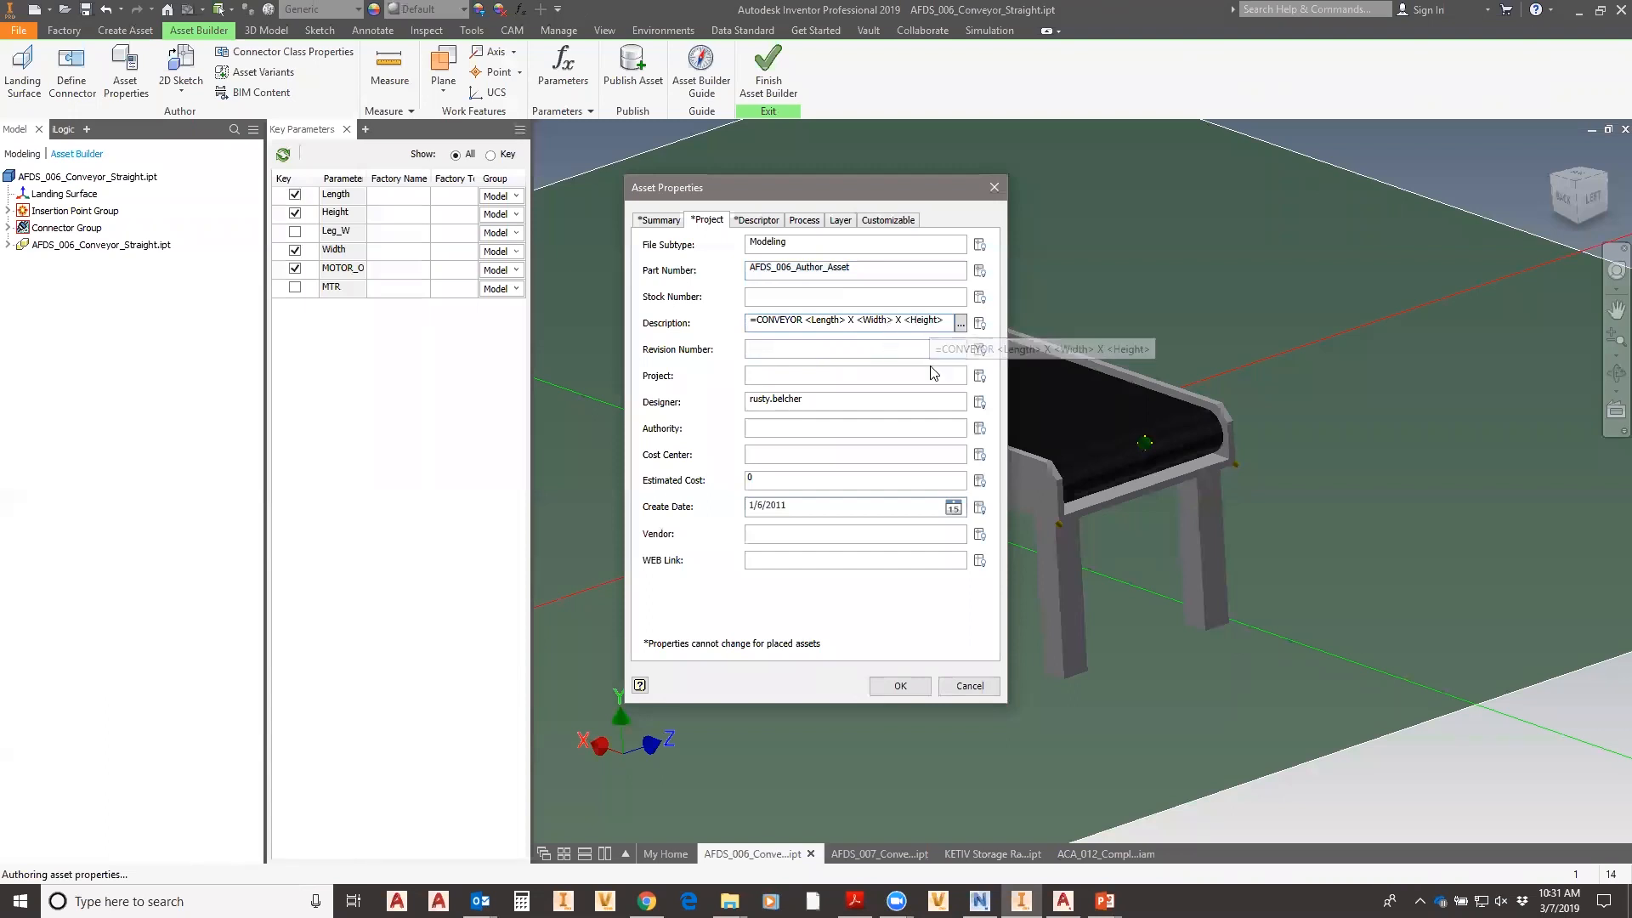
{"action": "left_click_drag", "start_coordinate": [944, 321], "coordinate": [750, 322]}
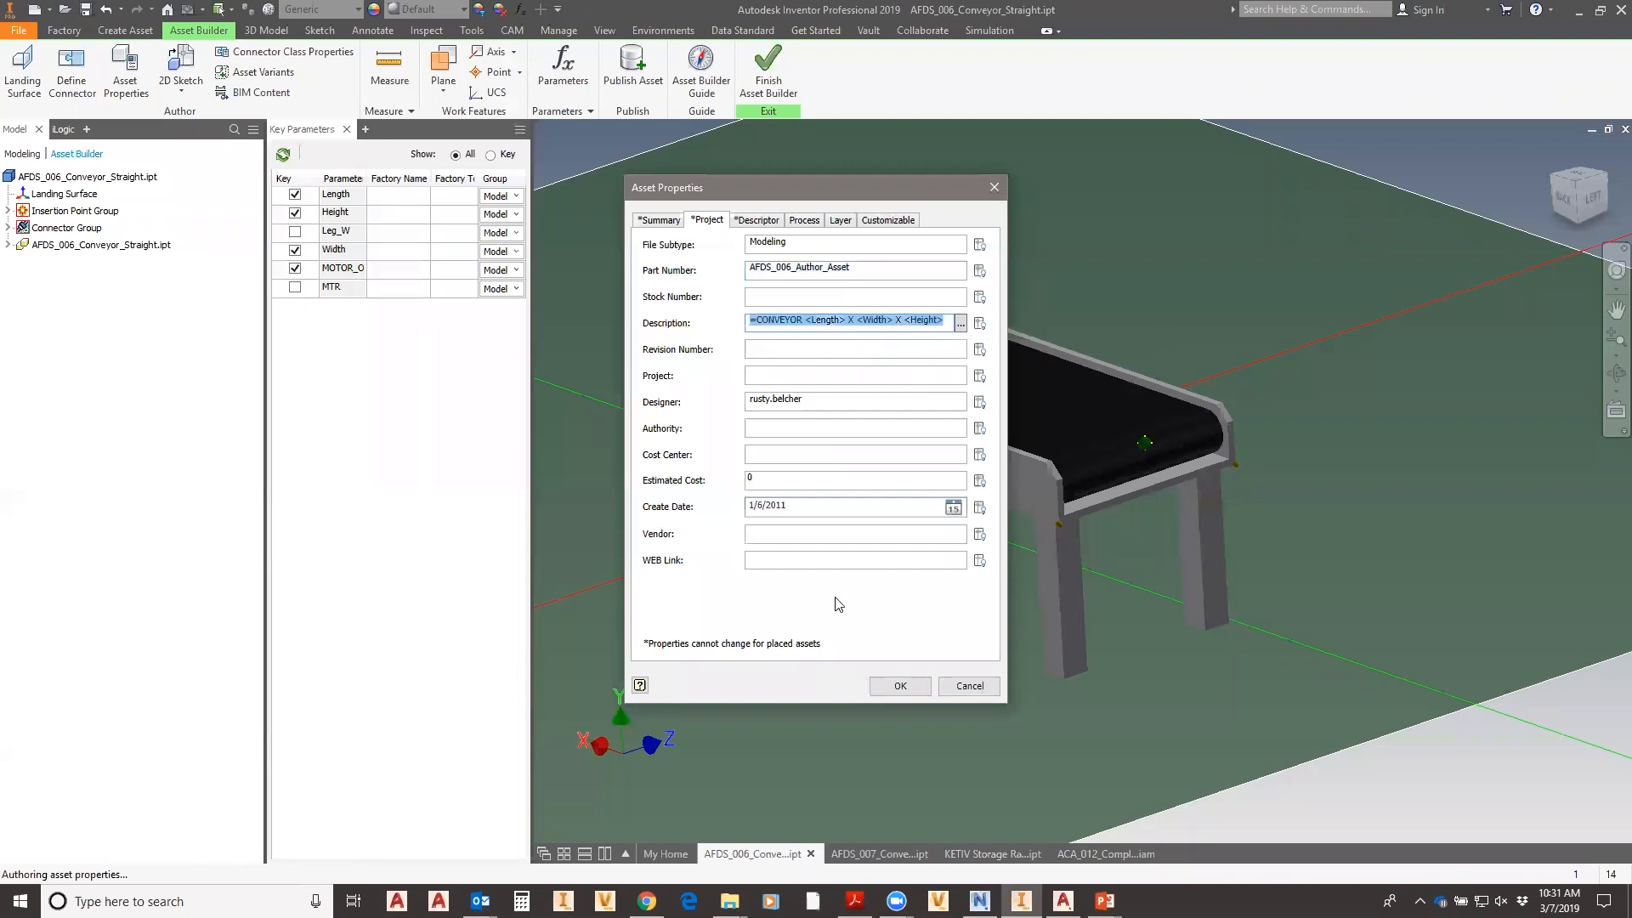
{"action": "double_click", "coordinate": [867, 268]}
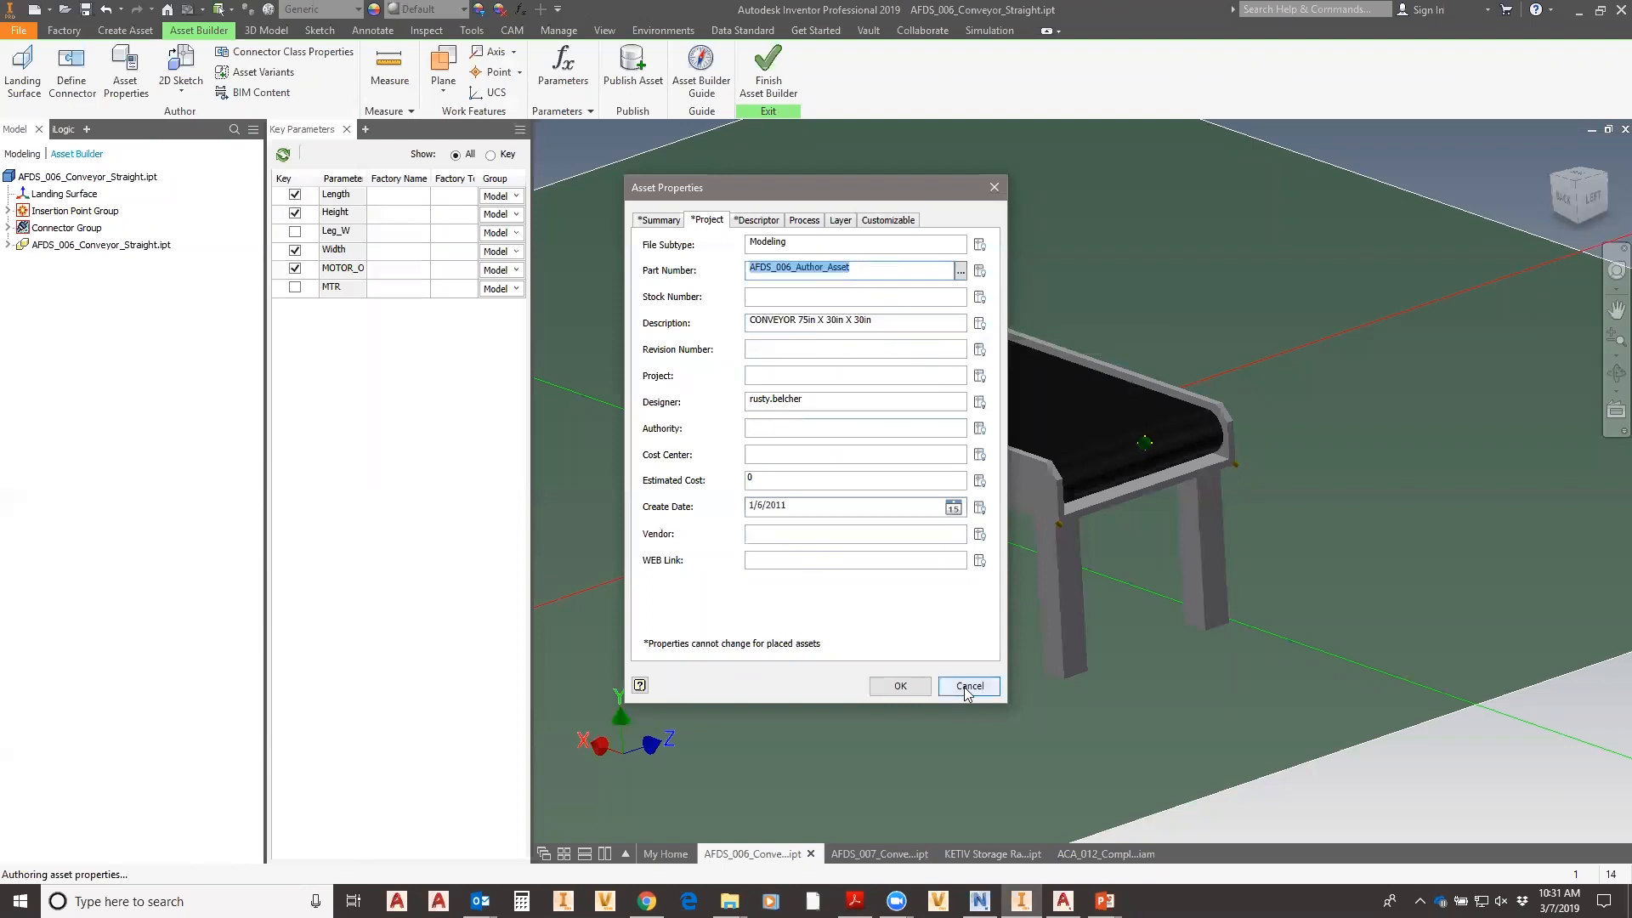
{"action": "left_click", "coordinate": [757, 221]}
{"action": "left_click", "coordinate": [803, 221]}
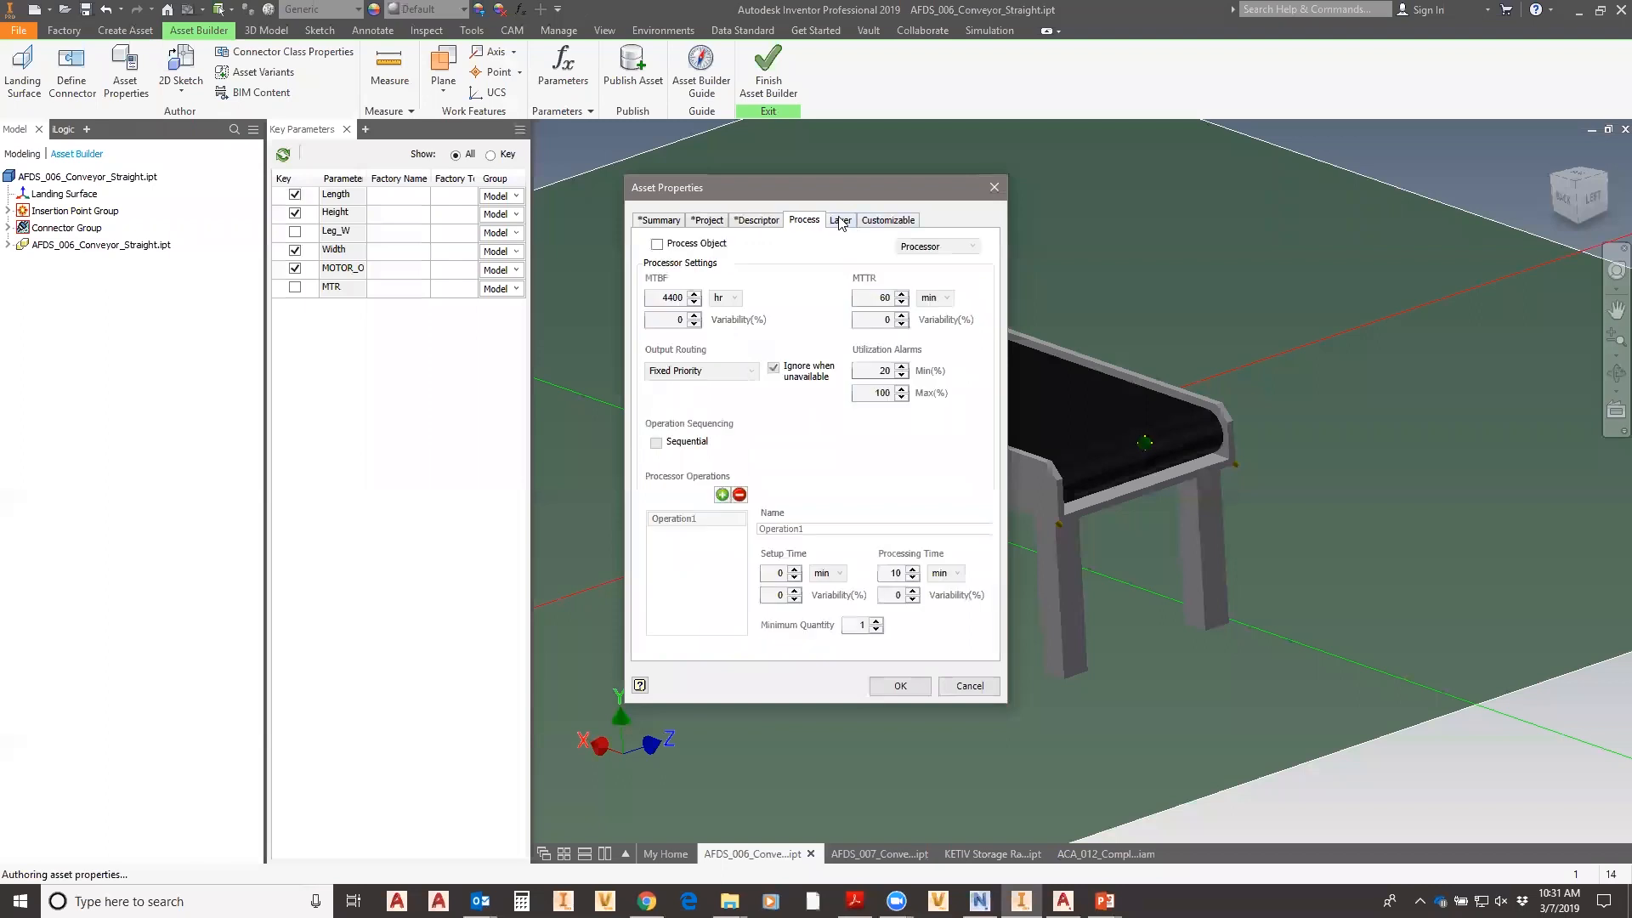
- On the Layer tab, try specifying a layer named 'co' coloured blue
{"action": "left_click", "coordinate": [840, 221]}
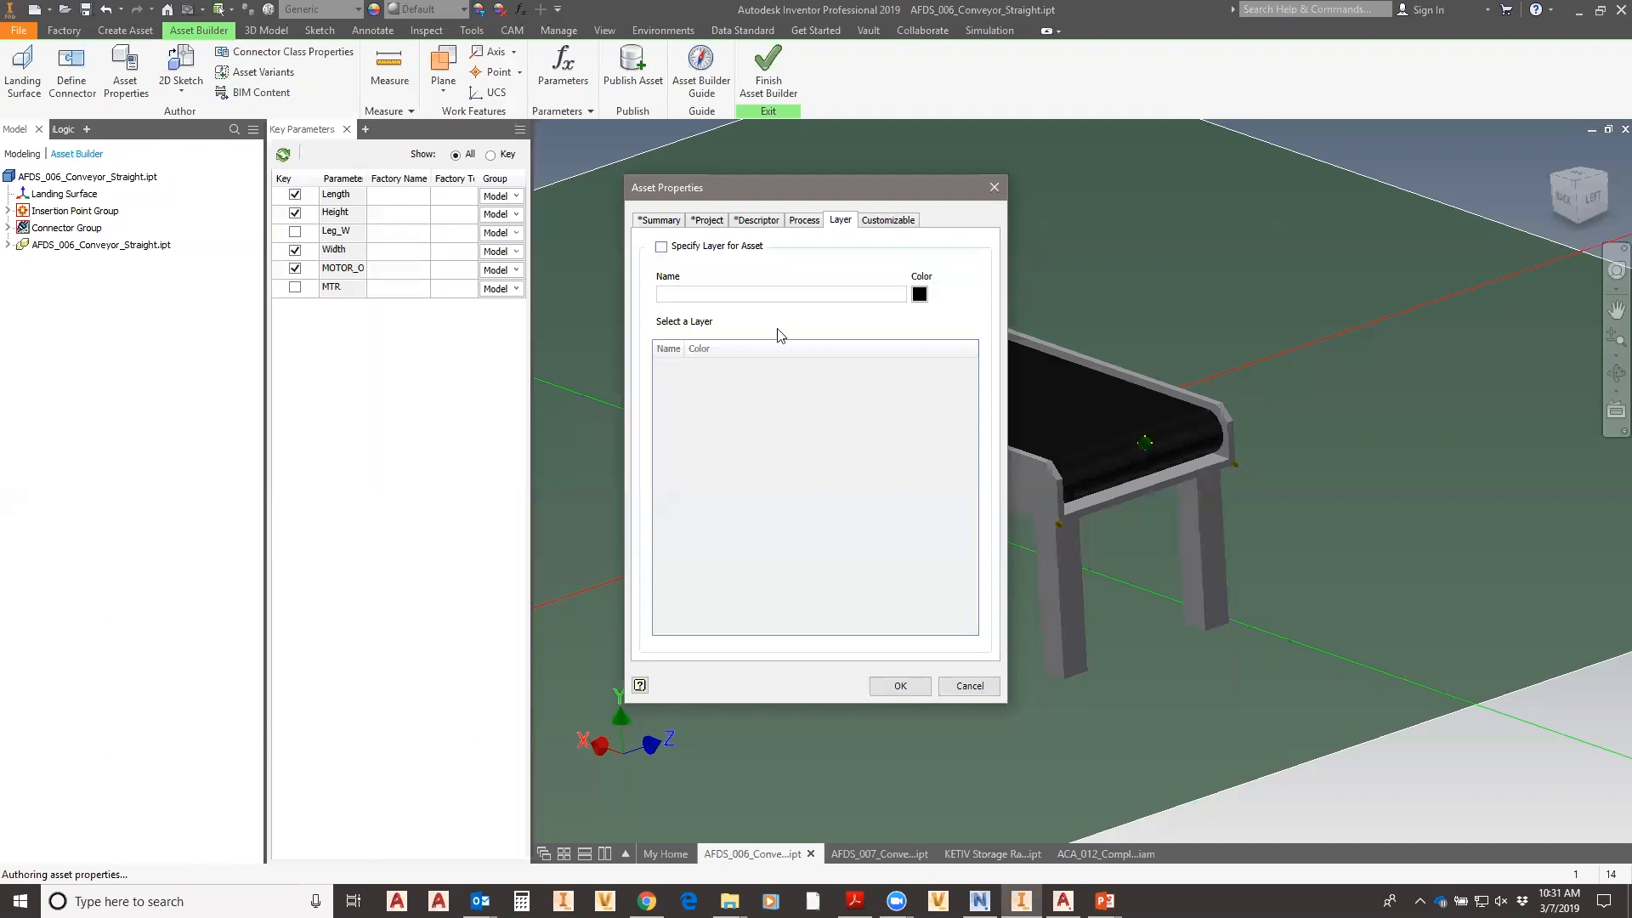
{"action": "left_click", "coordinate": [662, 247]}
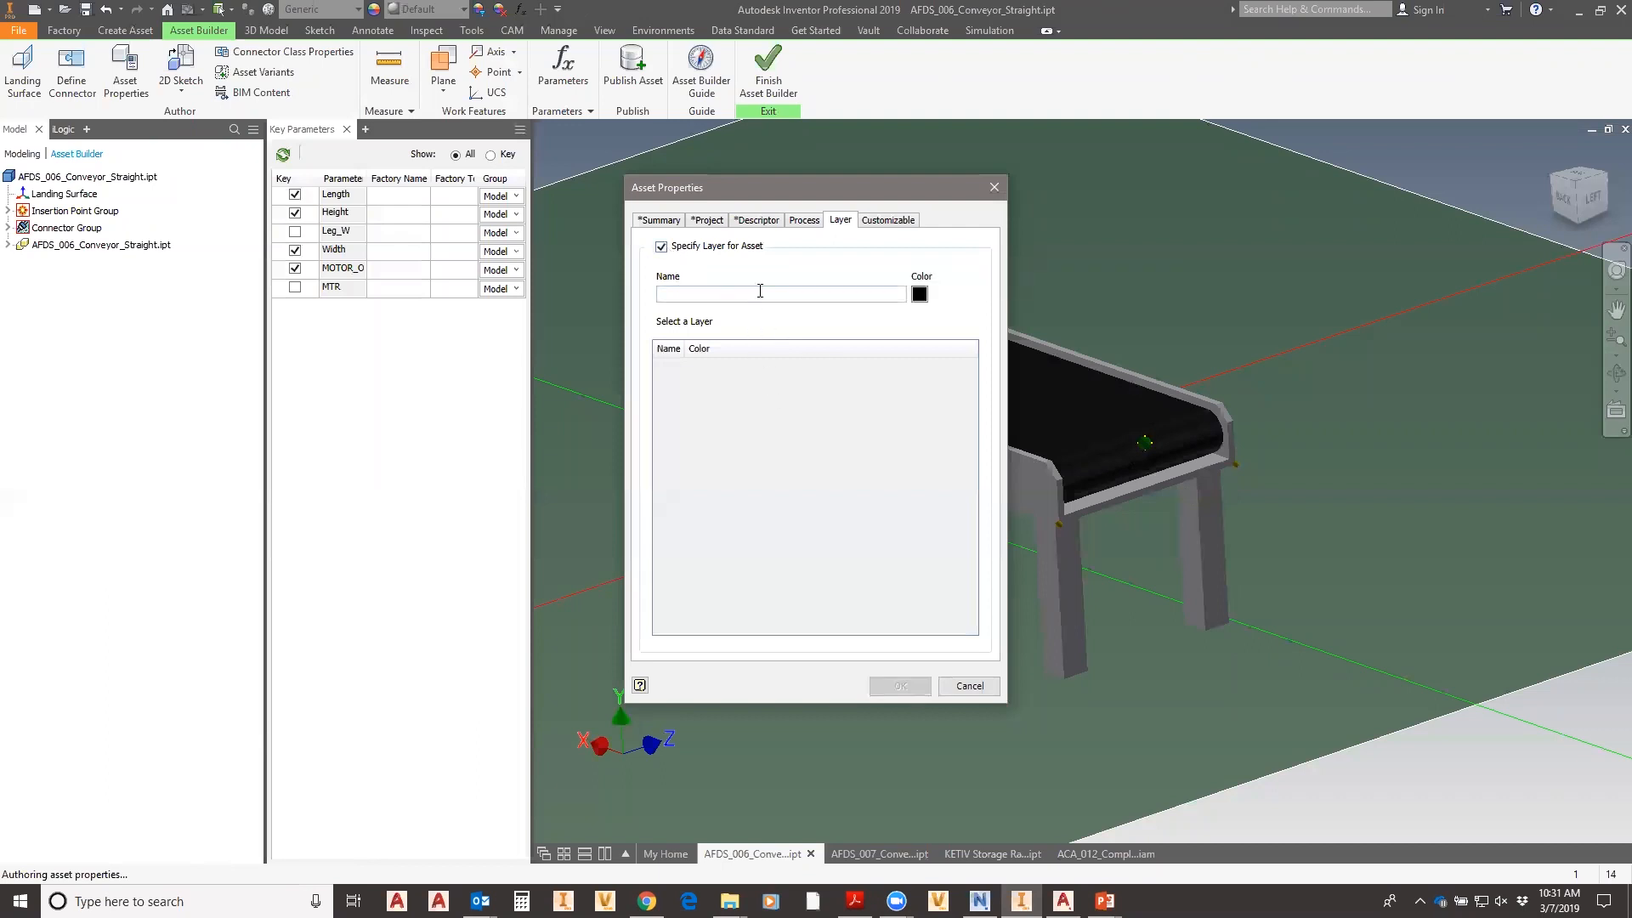
{"action": "left_click", "coordinate": [795, 291]}
{"action": "type", "text": "conveyor"}
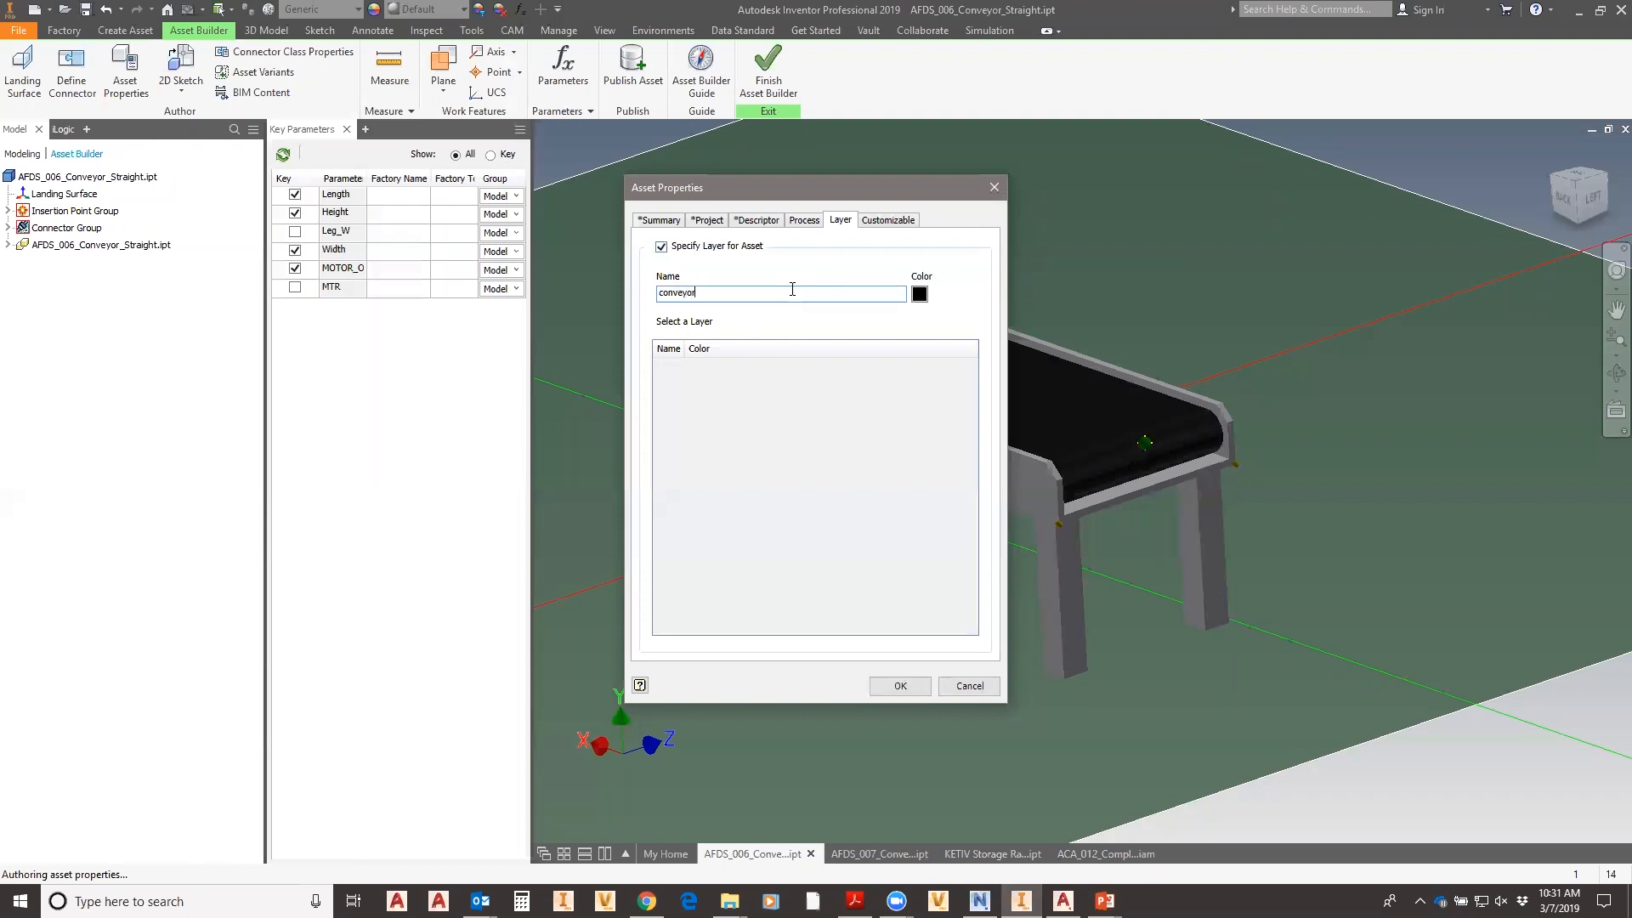
{"action": "left_click", "coordinate": [920, 294]}
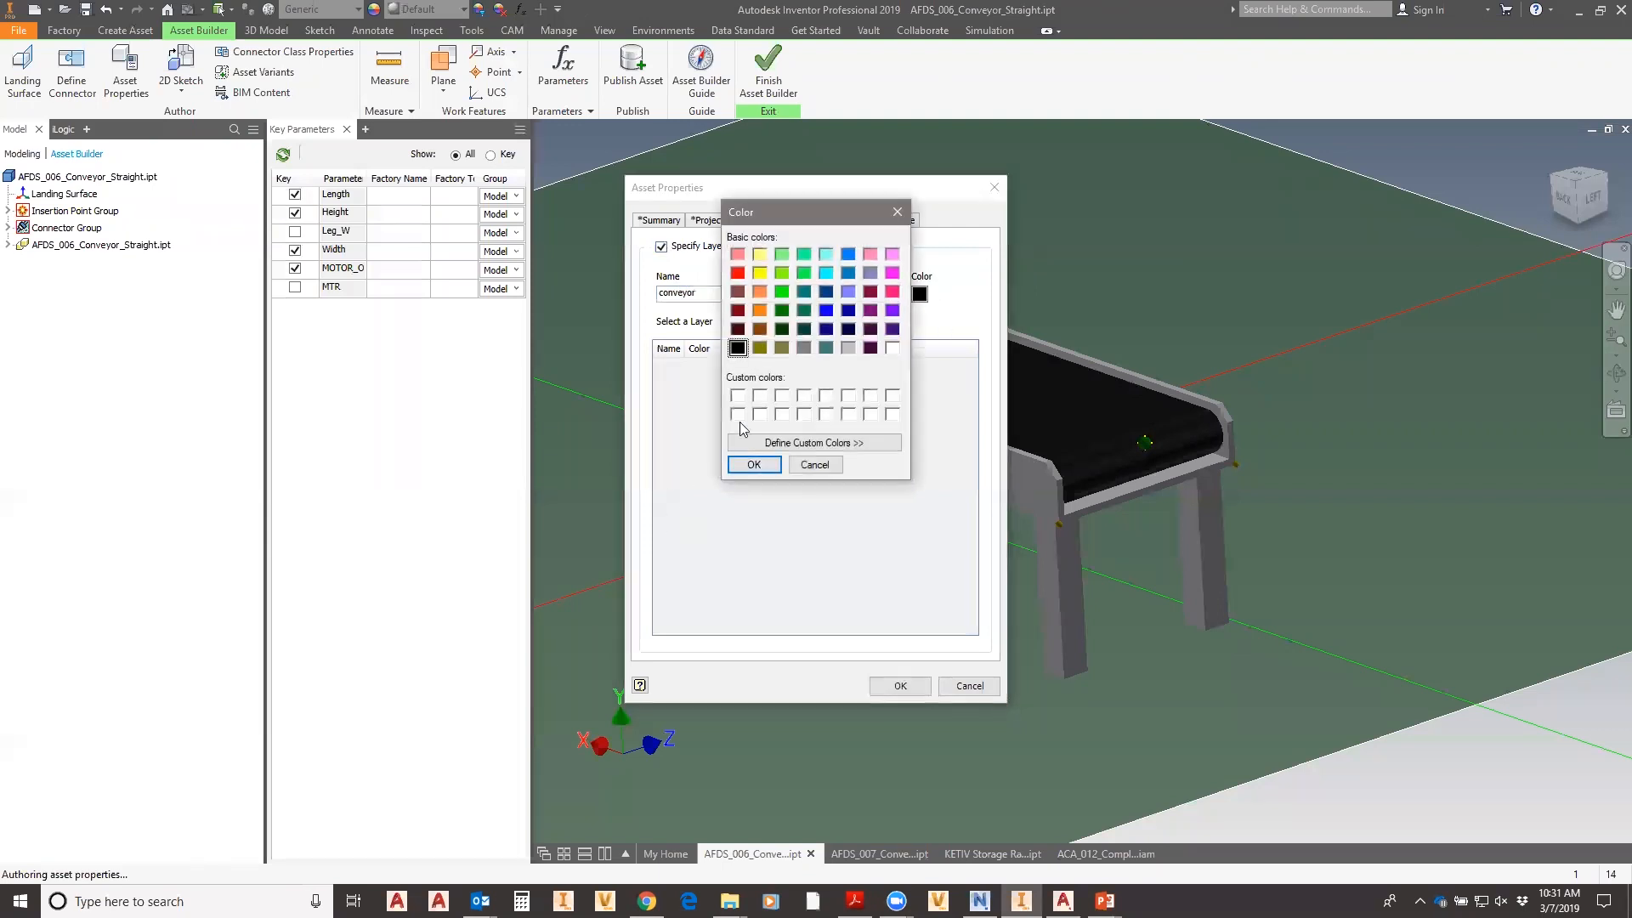
{"action": "left_click", "coordinate": [825, 310]}
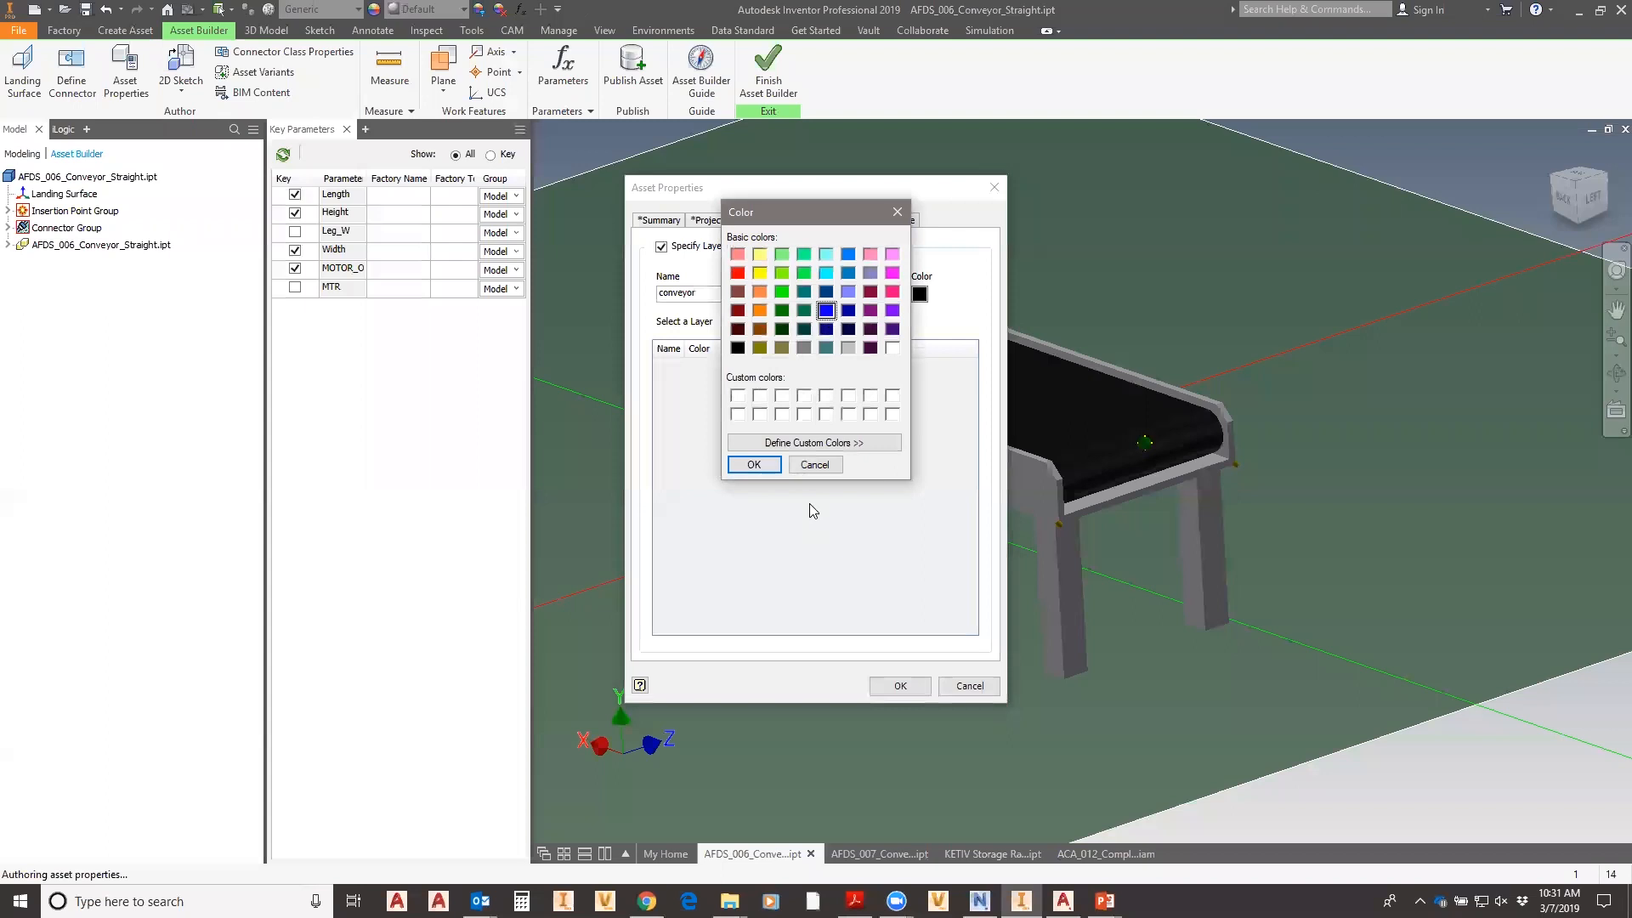
{"action": "left_click", "coordinate": [753, 464]}
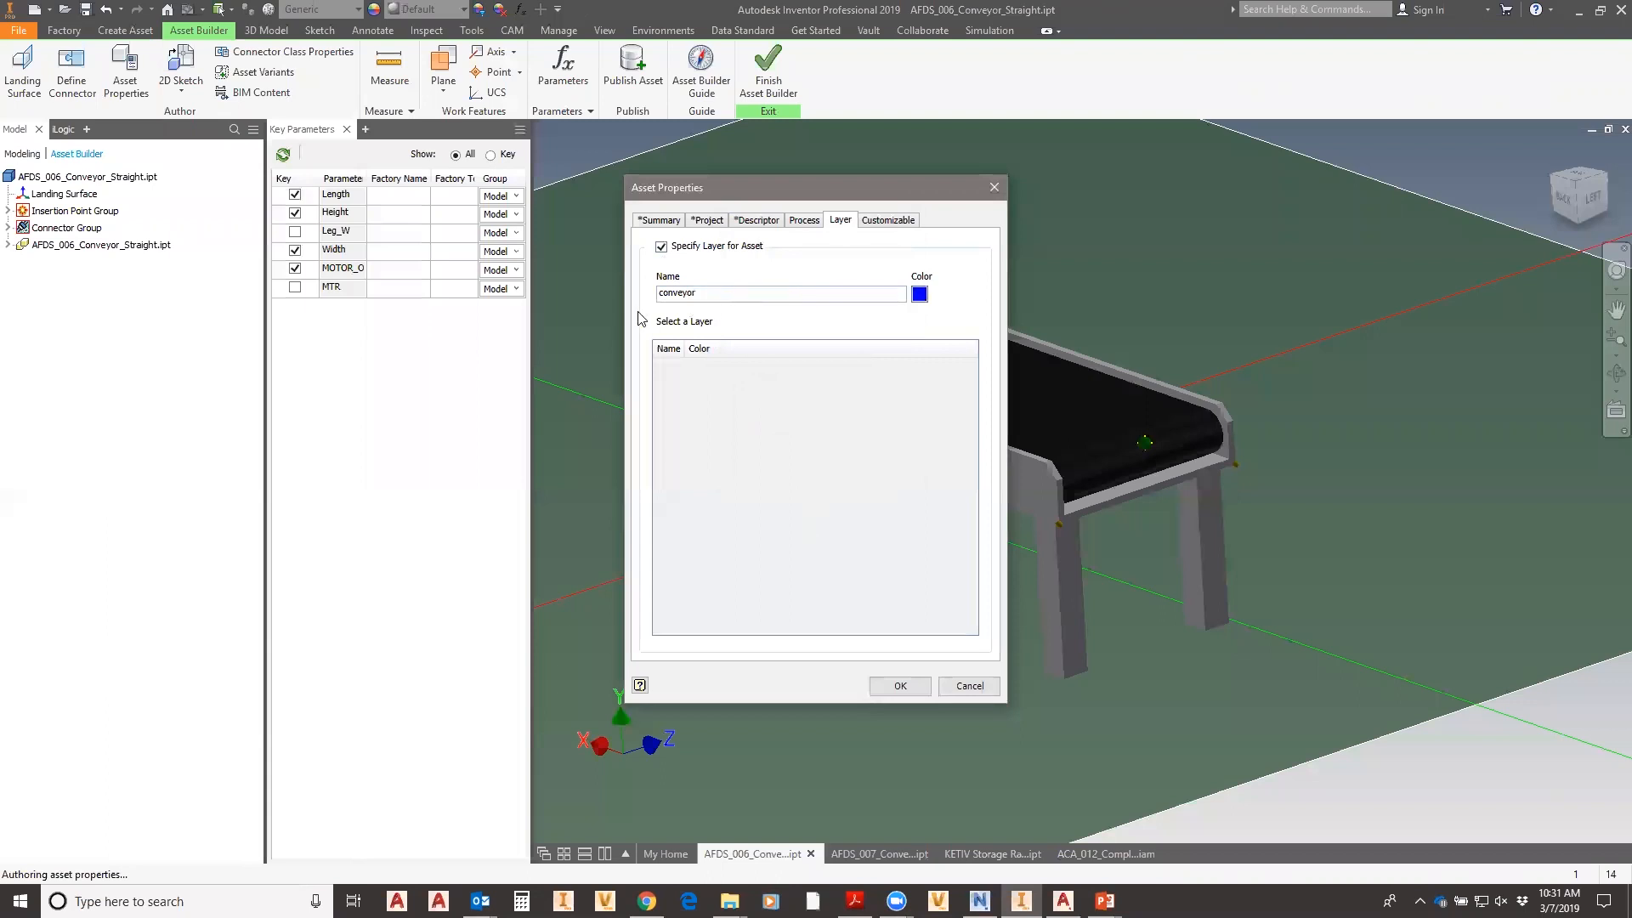
{"action": "mouse_move", "coordinate": [693, 328]}
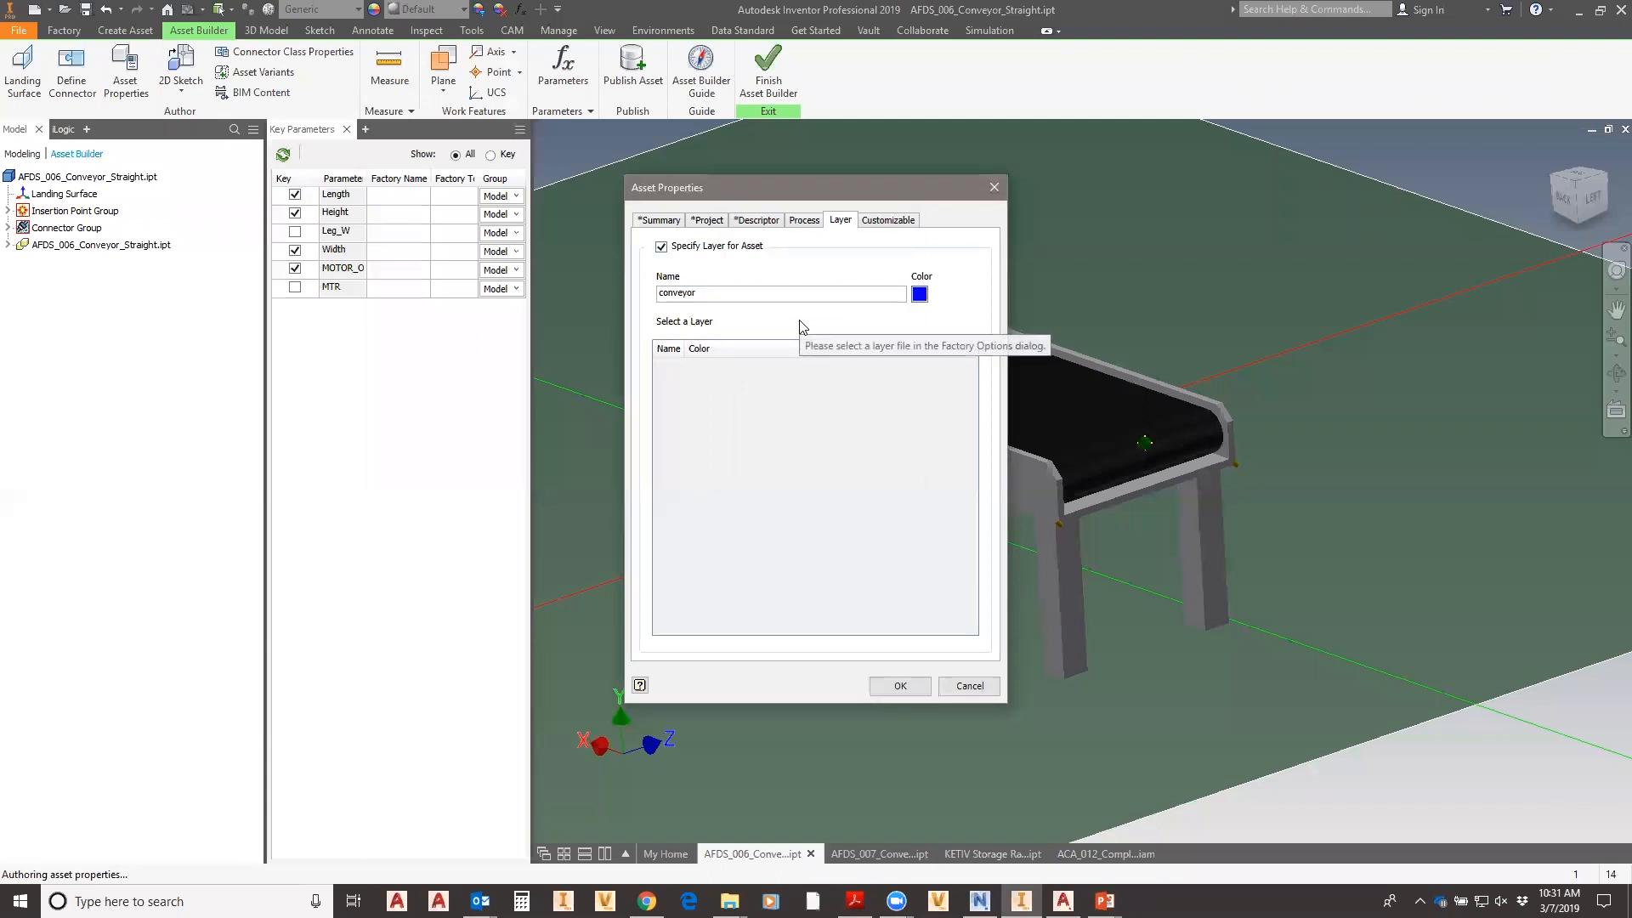
- Turn the layer assignment back off, review the Customizable tab and apply the properties
{"action": "left_click", "coordinate": [664, 248]}
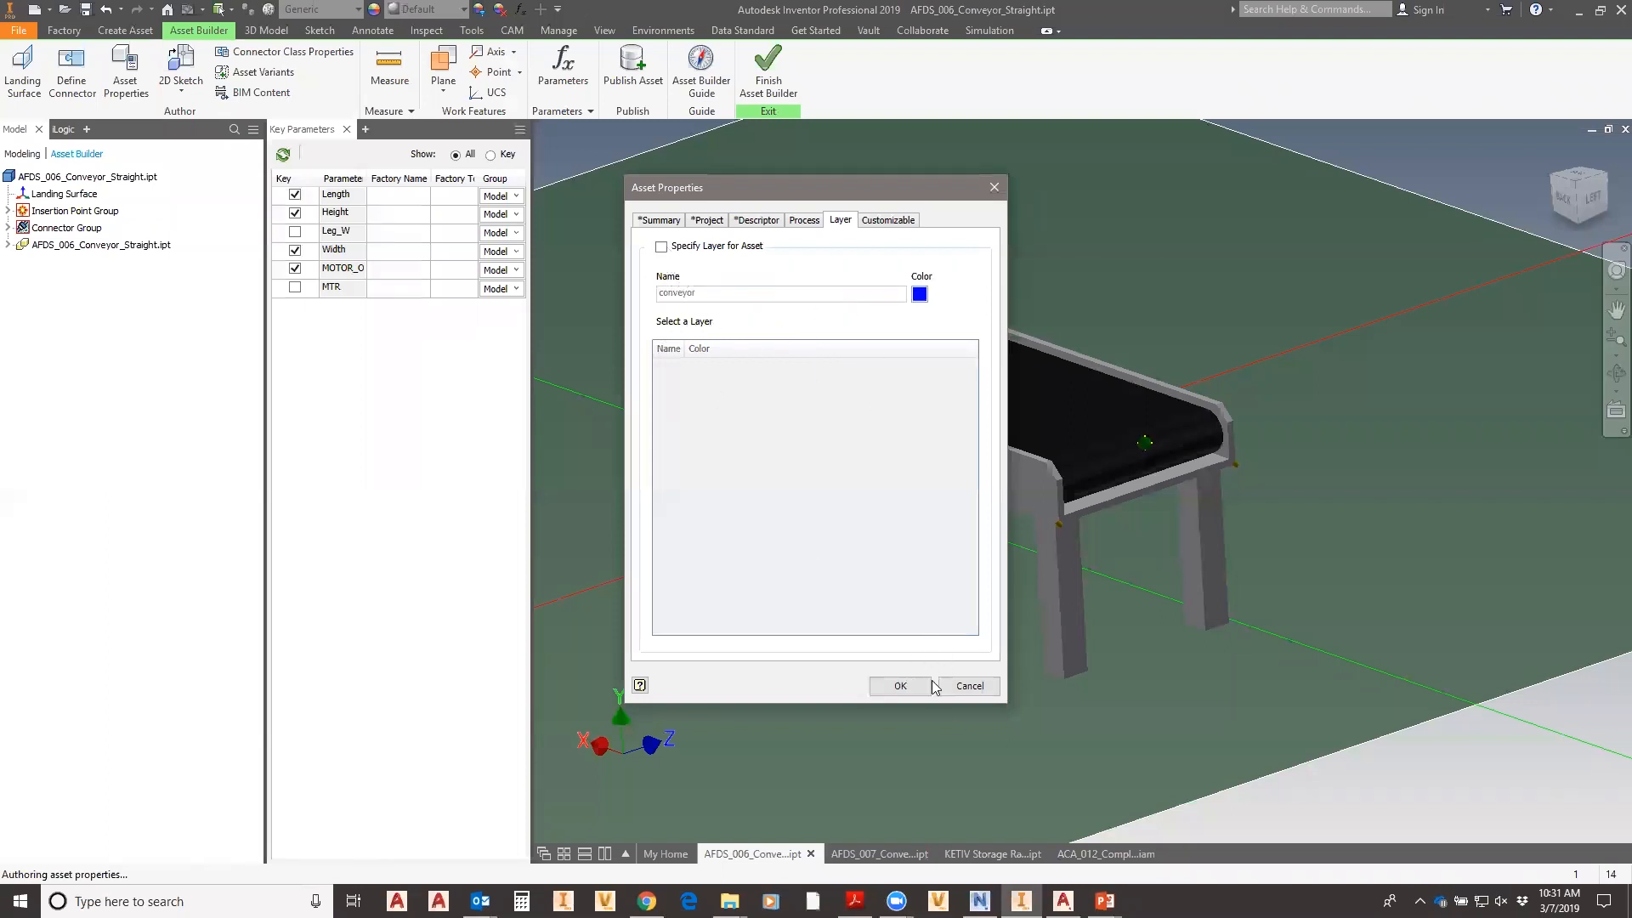
{"action": "left_click", "coordinate": [884, 219]}
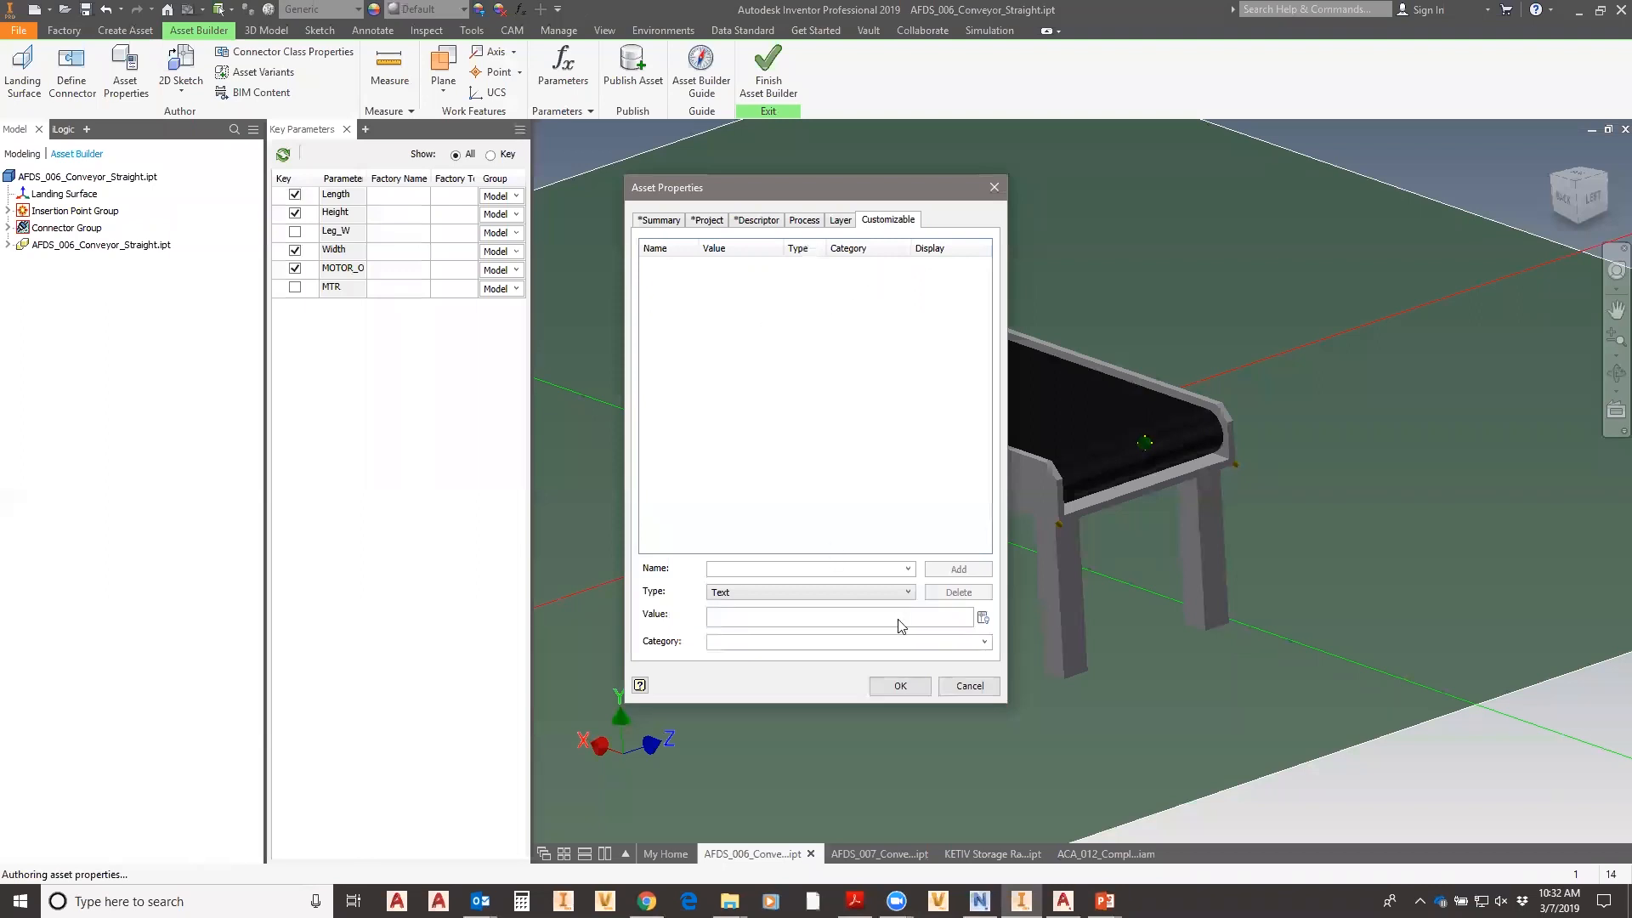
{"action": "left_click", "coordinate": [902, 687]}
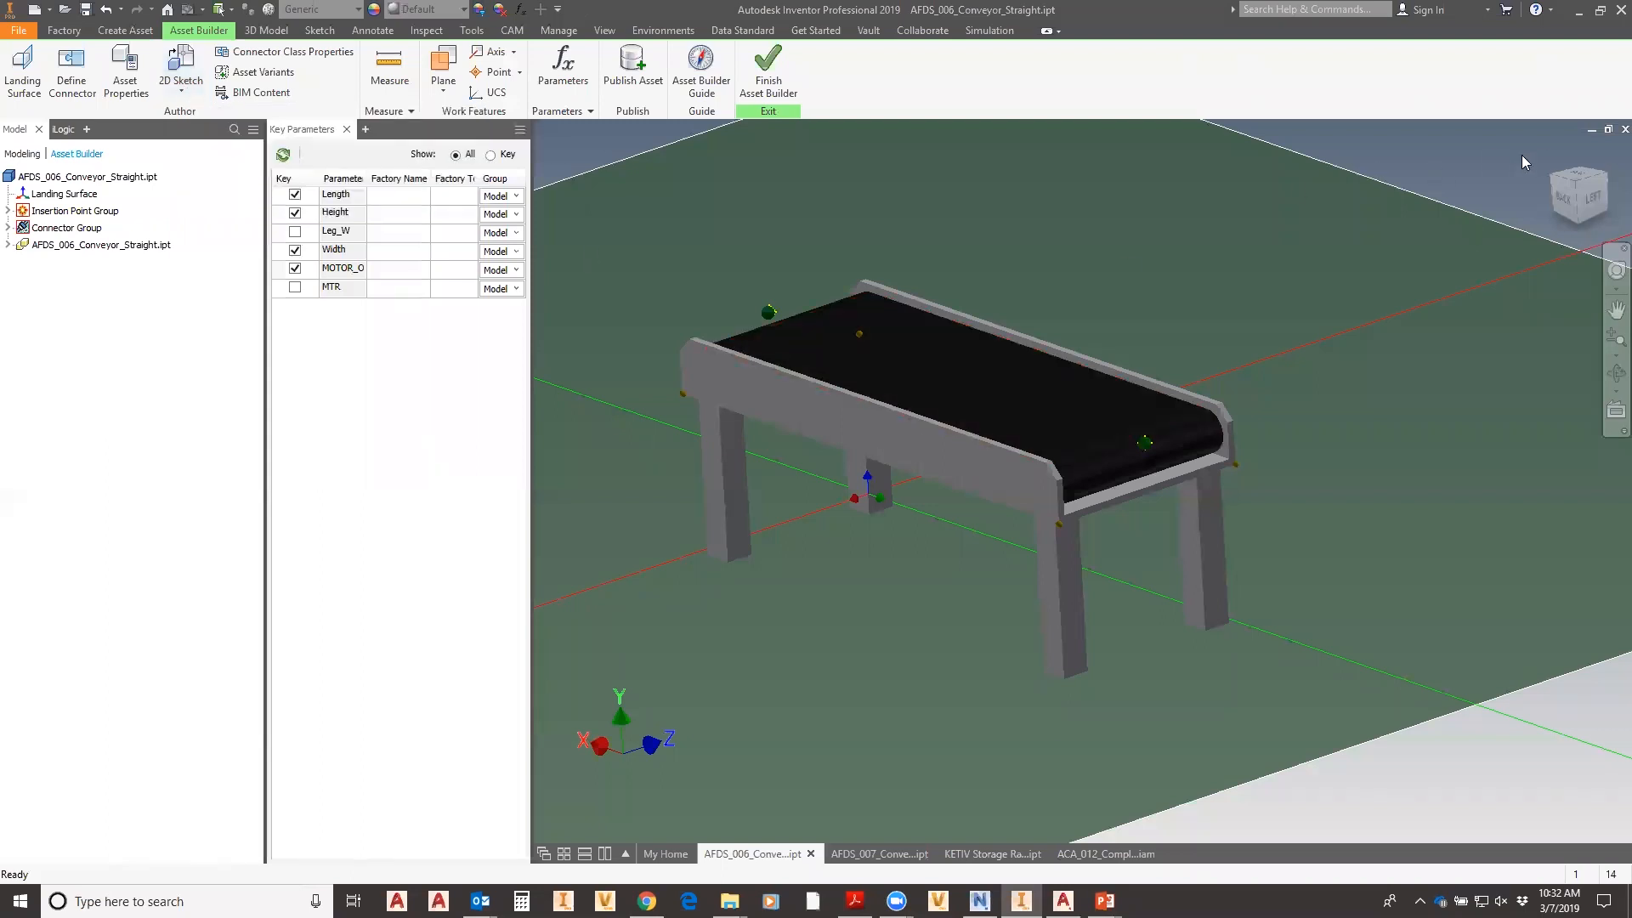
- Switch to Top view and browse the available connector classes, closing the dialog unchanged
{"action": "left_click", "coordinate": [1571, 178]}
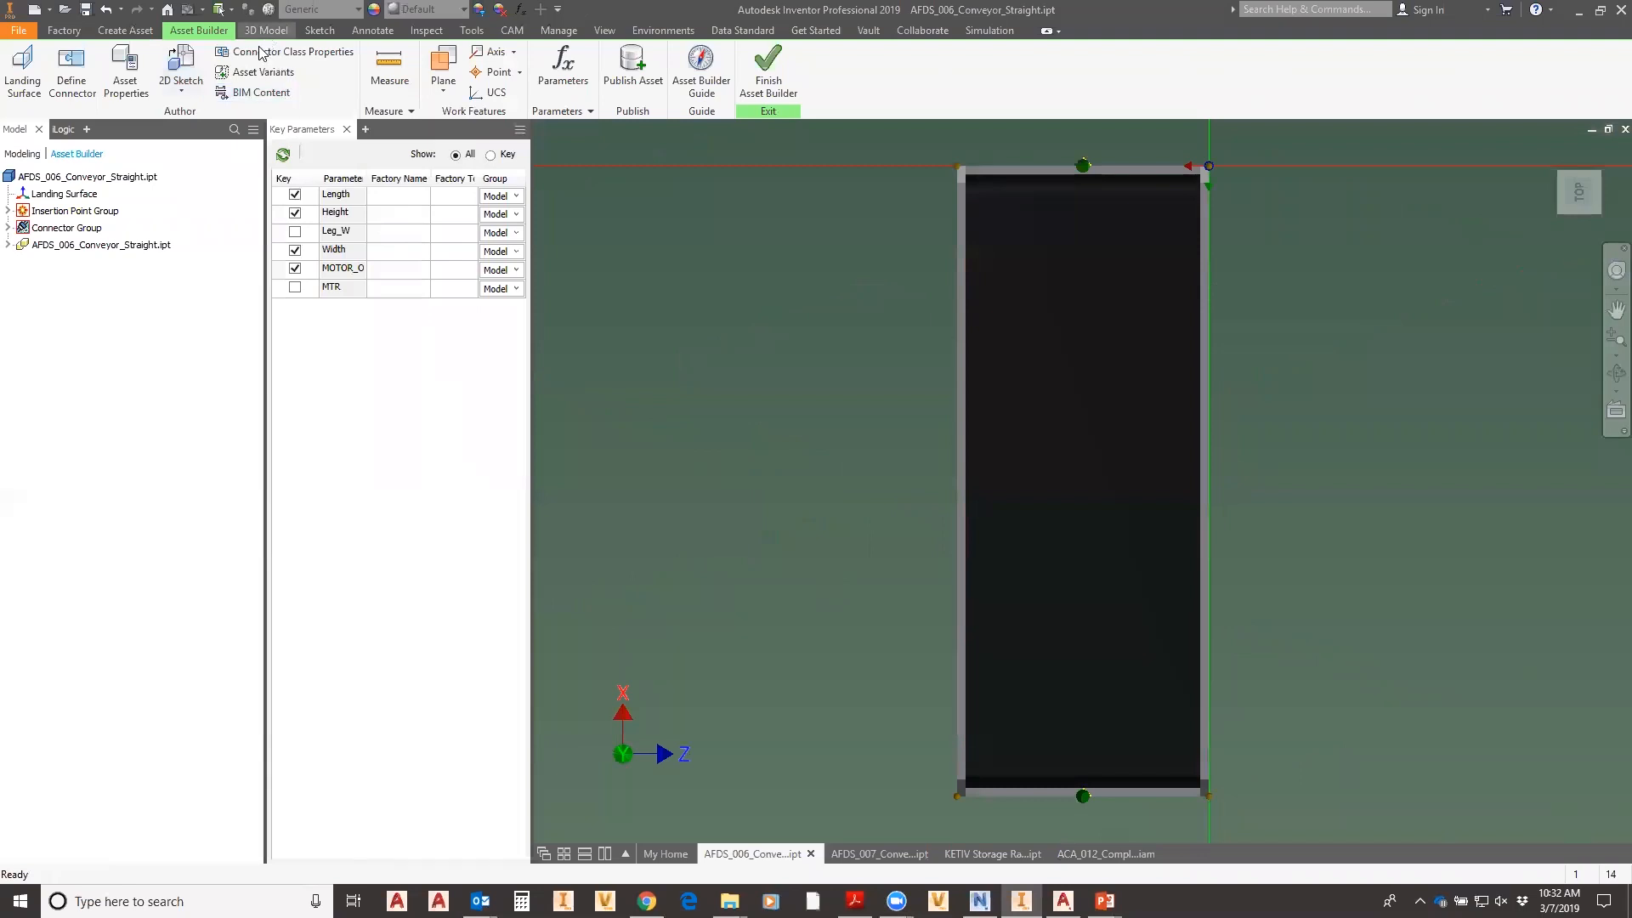
{"action": "left_click", "coordinate": [279, 53]}
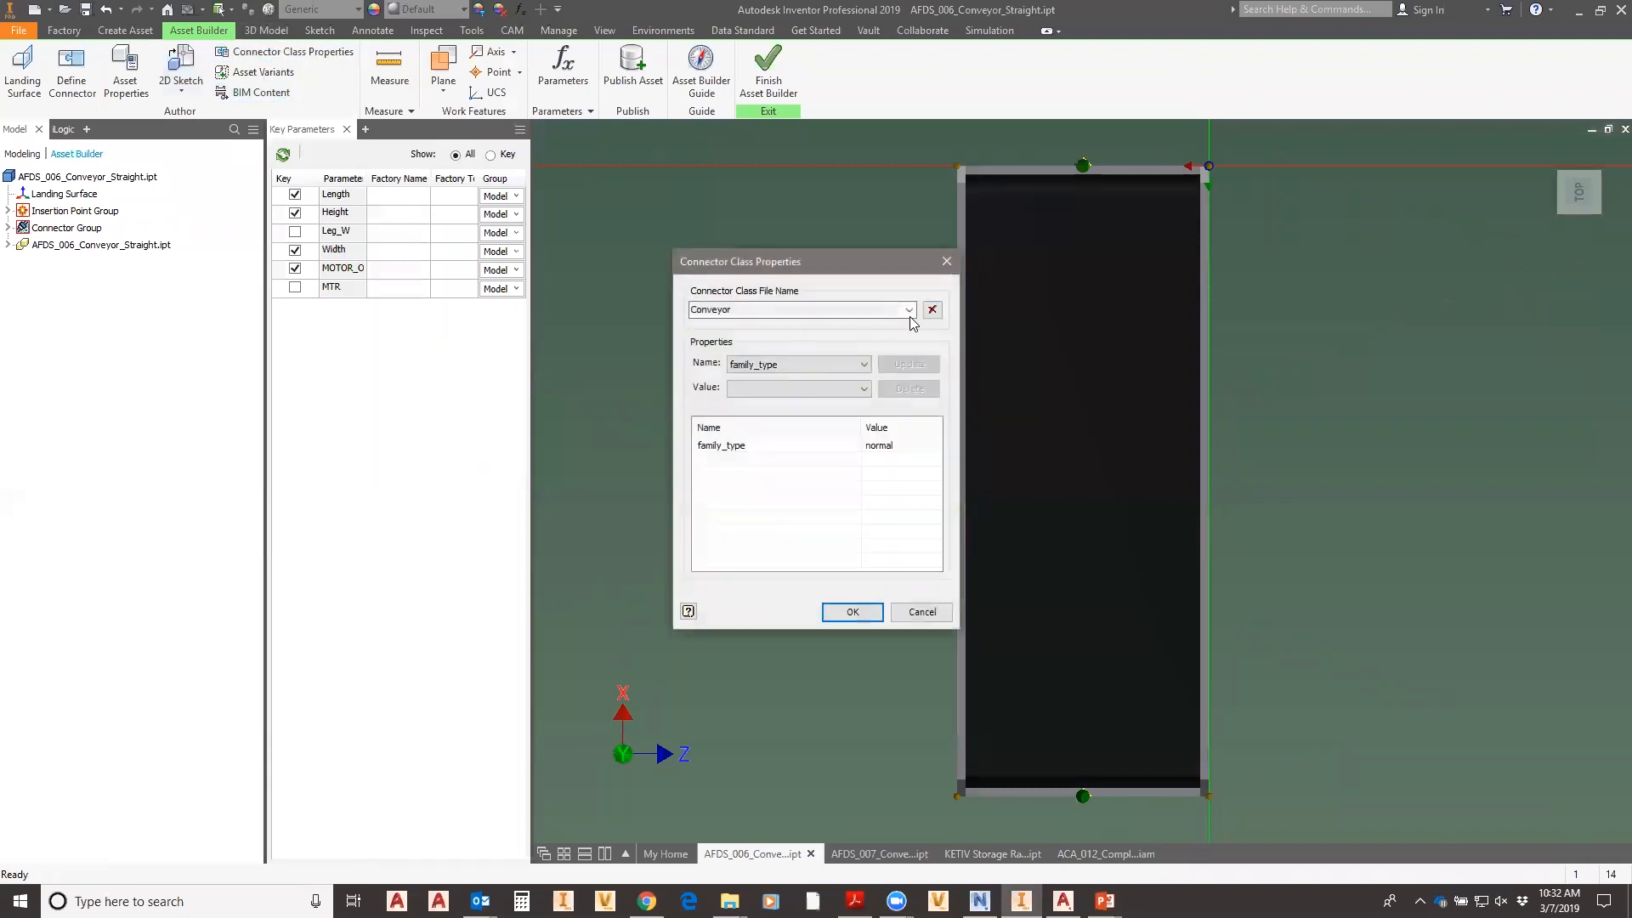
{"action": "left_click", "coordinate": [909, 311]}
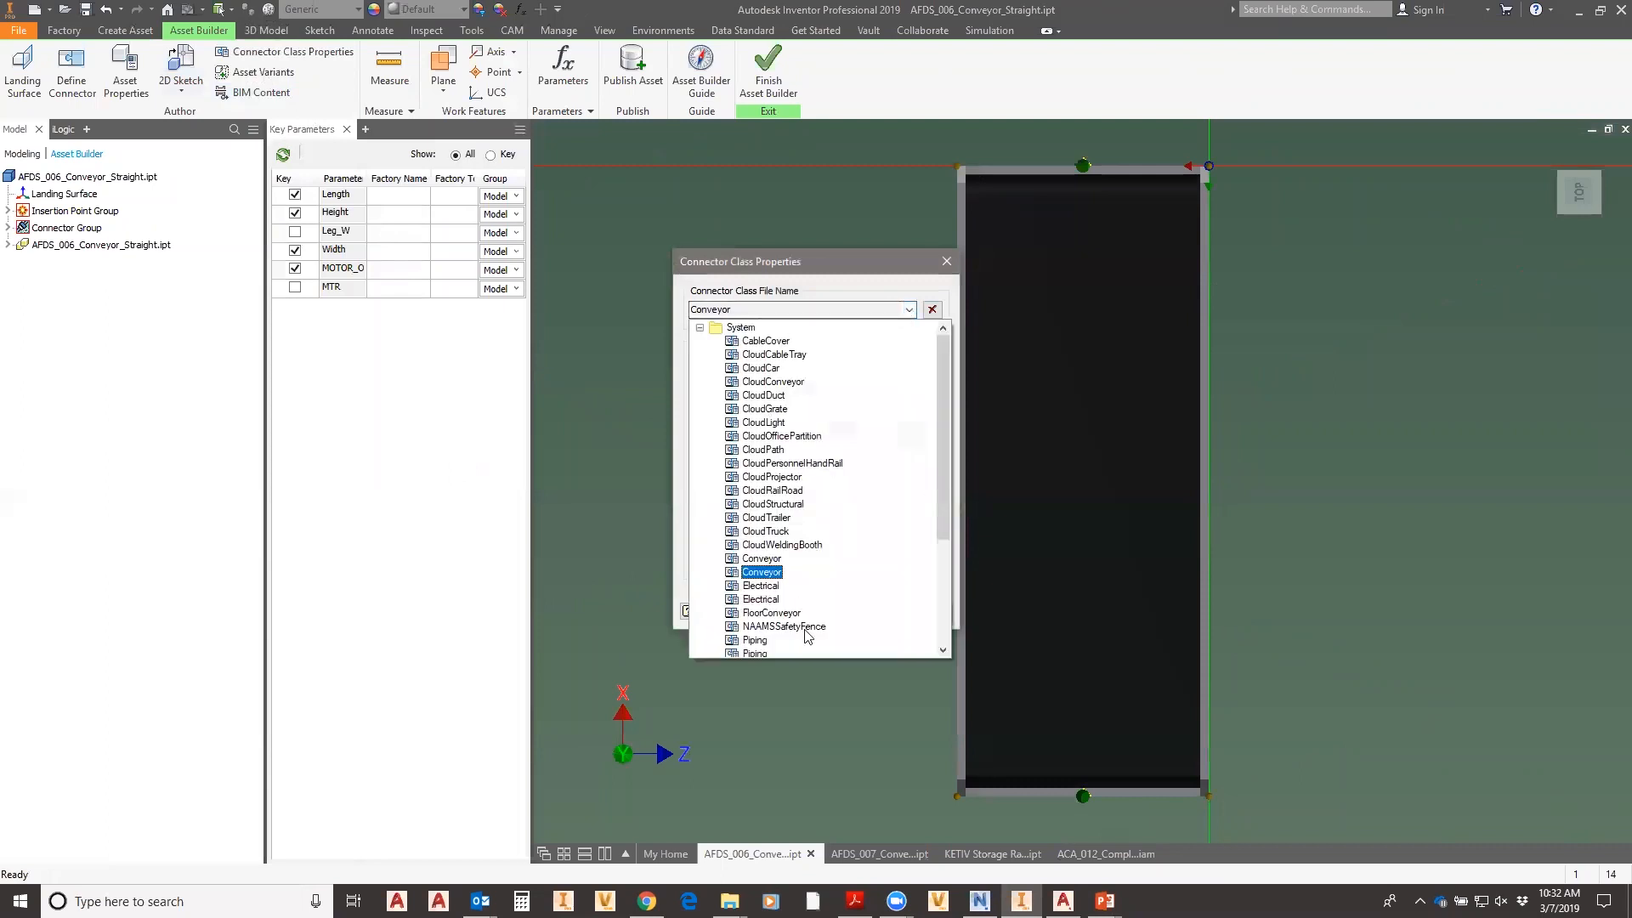
{"action": "mouse_move", "coordinate": [944, 499]}
{"action": "left_mouse_down"}
{"action": "mouse_move", "coordinate": [954, 636]}
{"action": "mouse_move", "coordinate": [952, 498]}
{"action": "left_mouse_up"}
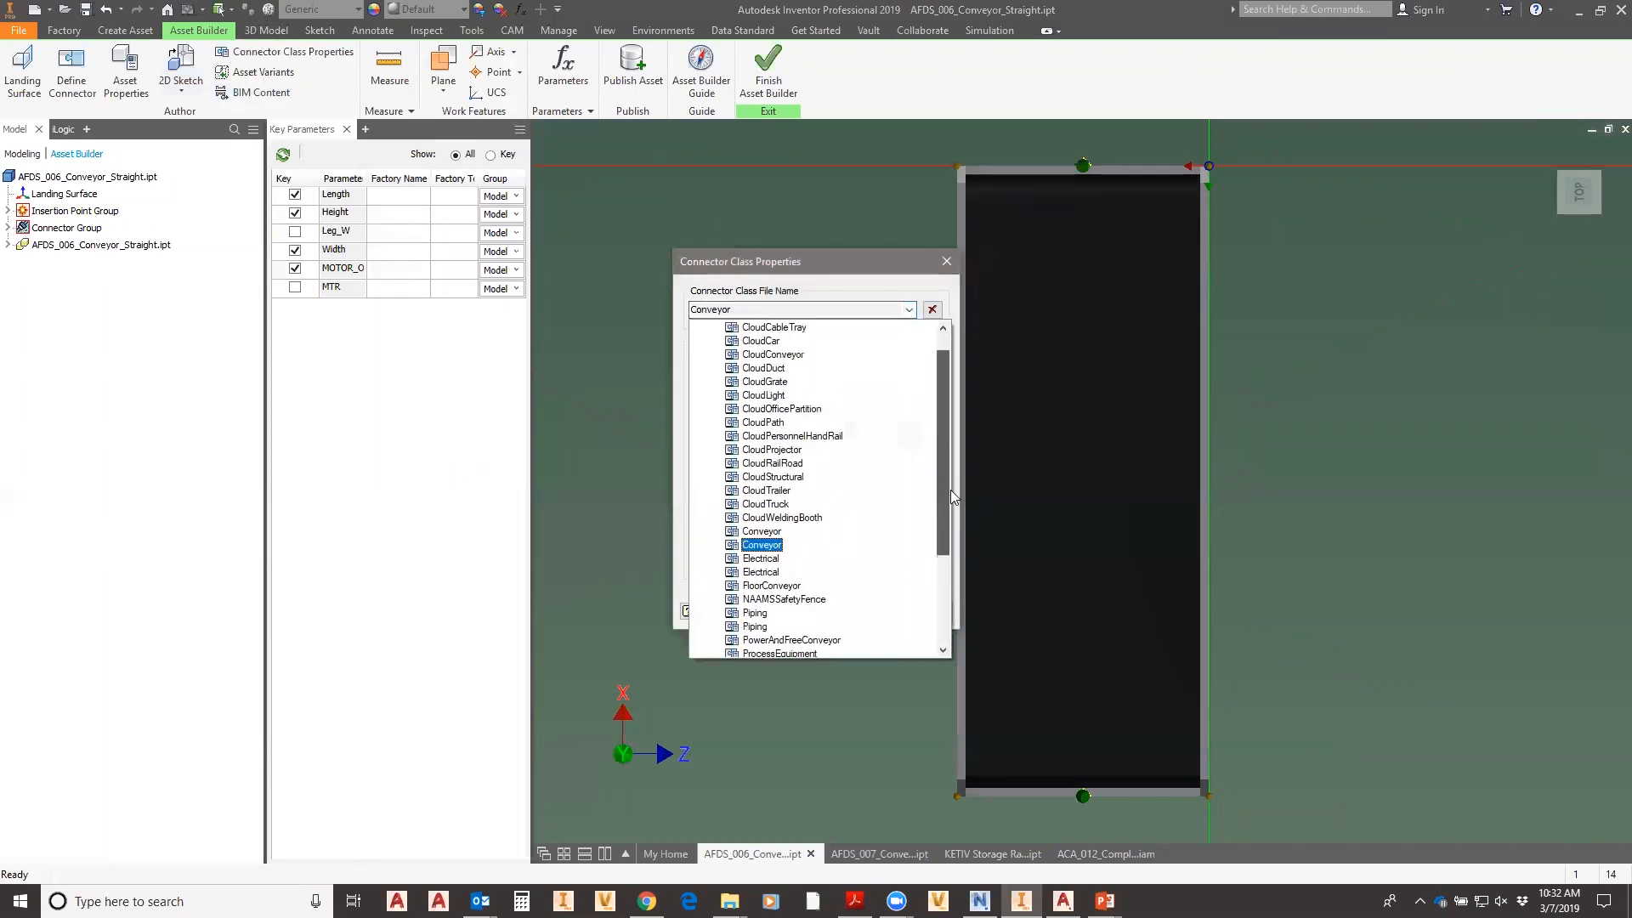
{"action": "scroll", "coordinate": [952, 498], "scroll_direction": "down", "scroll_amount": 1}
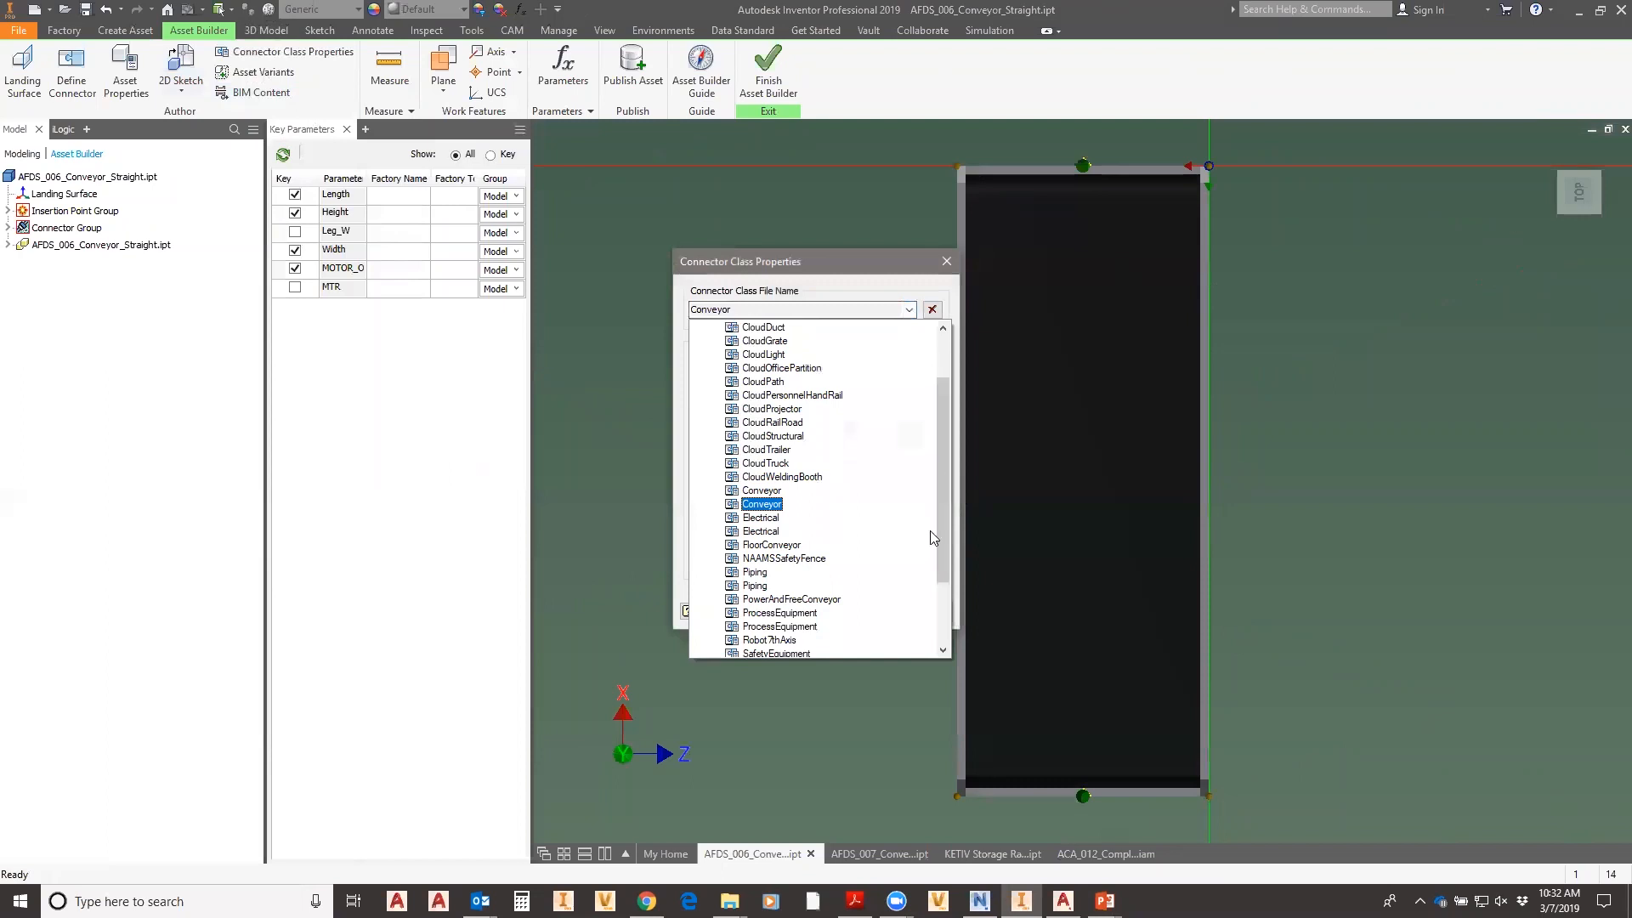
{"action": "scroll", "coordinate": [940, 470], "scroll_direction": "down", "scroll_amount": 3}
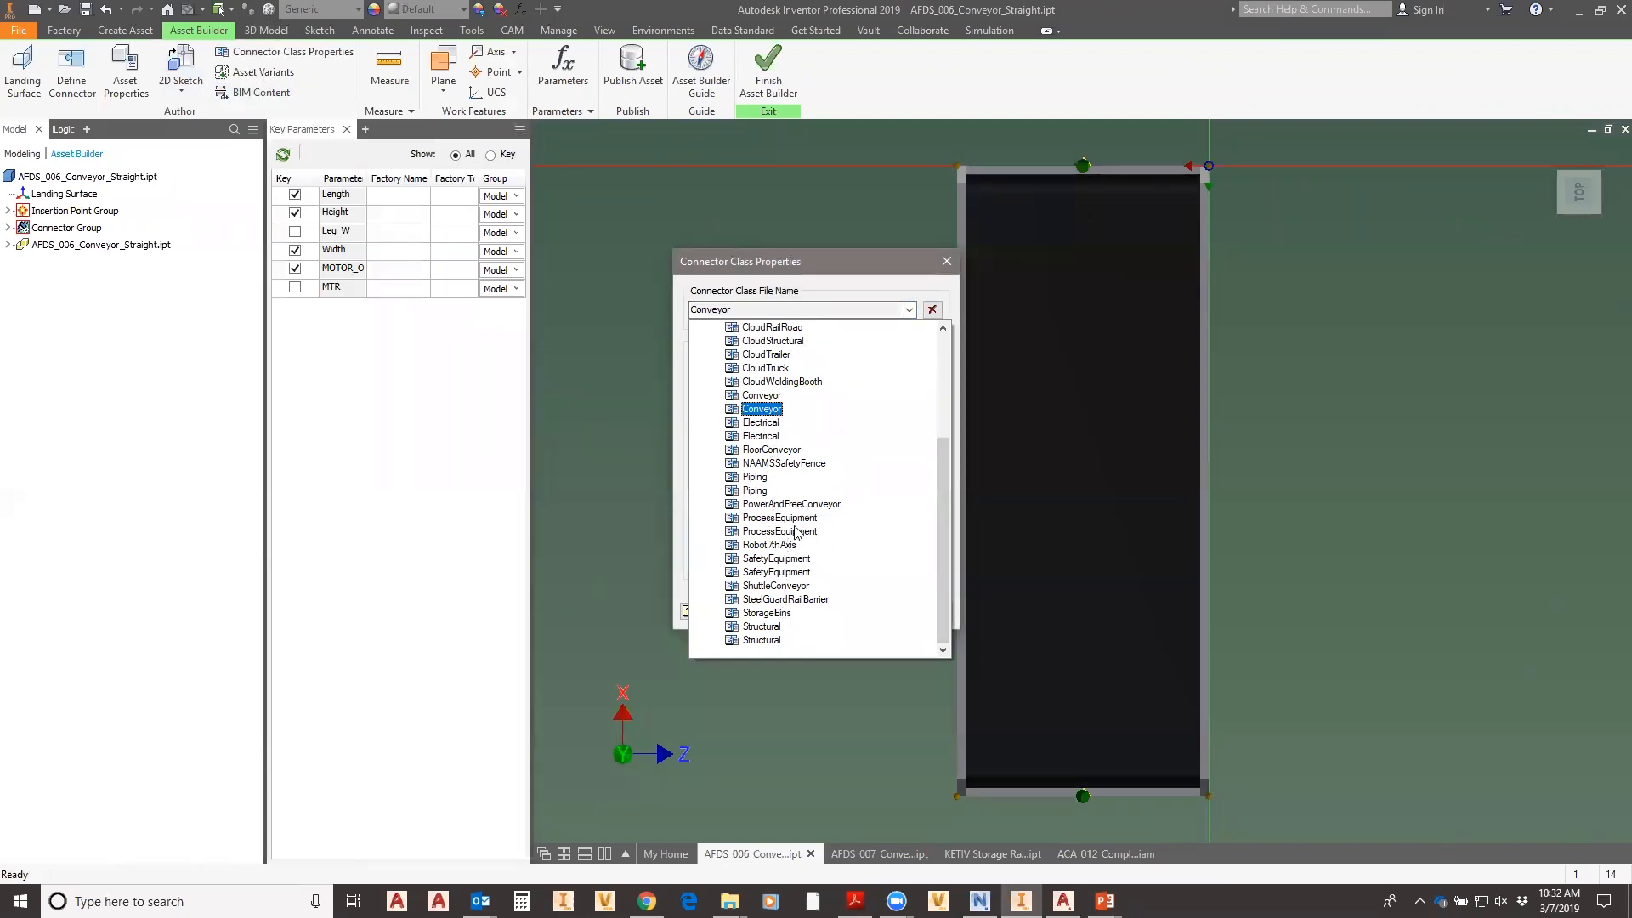
{"action": "left_click_drag", "start_coordinate": [951, 500], "coordinate": [949, 391]}
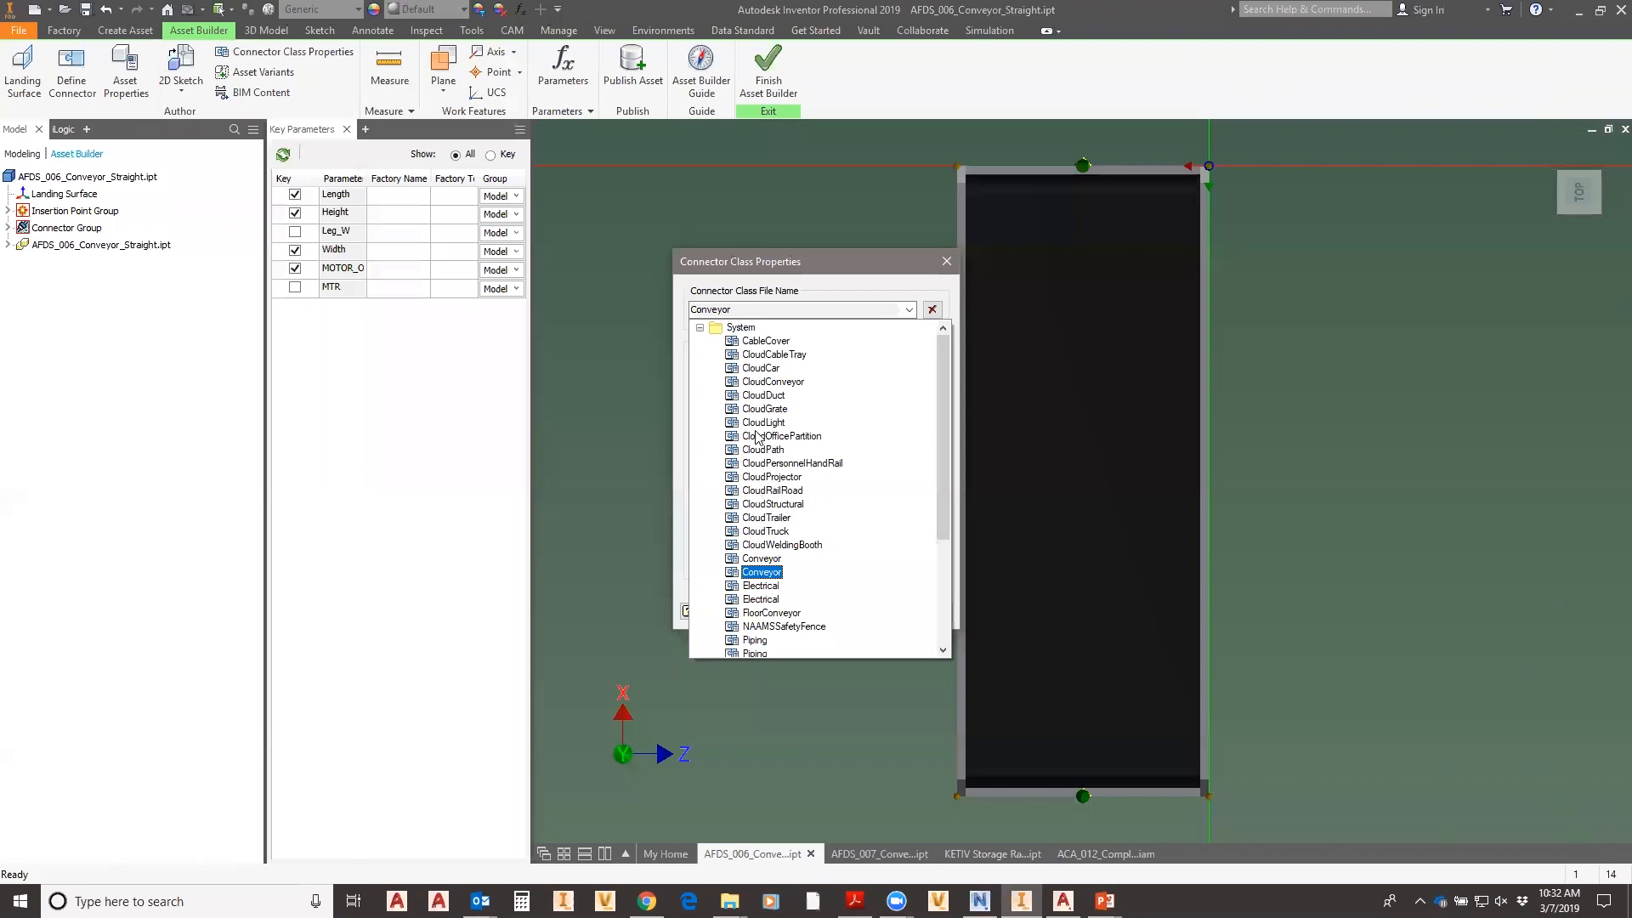
{"action": "scroll", "coordinate": [795, 577], "scroll_direction": "down", "scroll_amount": 2}
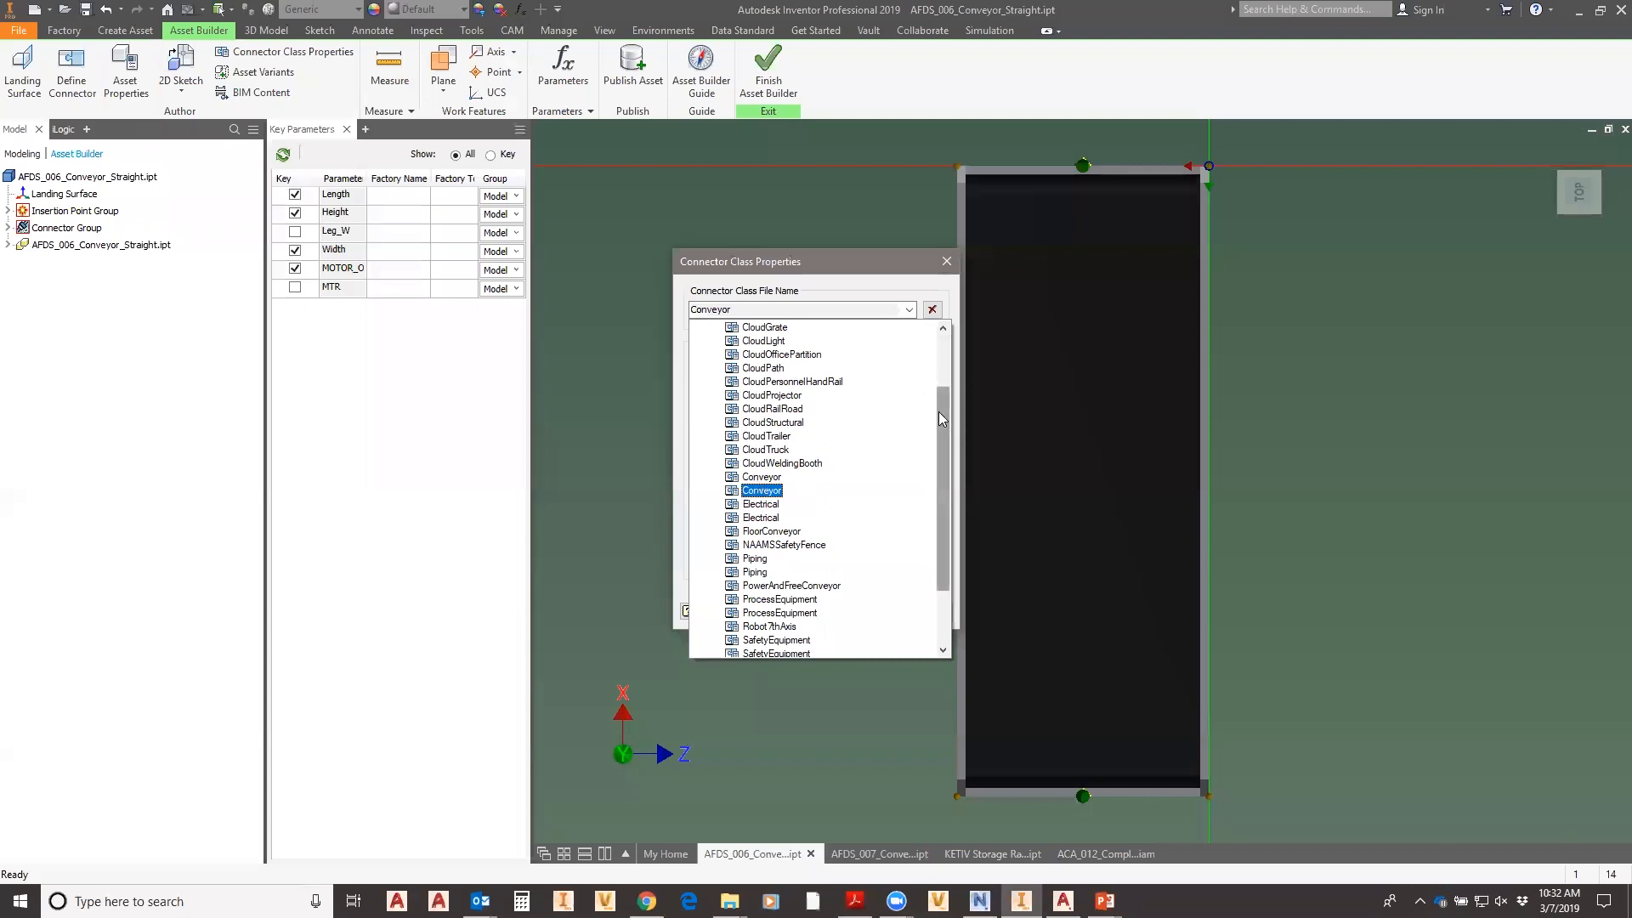
{"action": "left_click_drag", "start_coordinate": [939, 411], "coordinate": [953, 259]}
{"action": "left_click", "coordinate": [953, 259]}
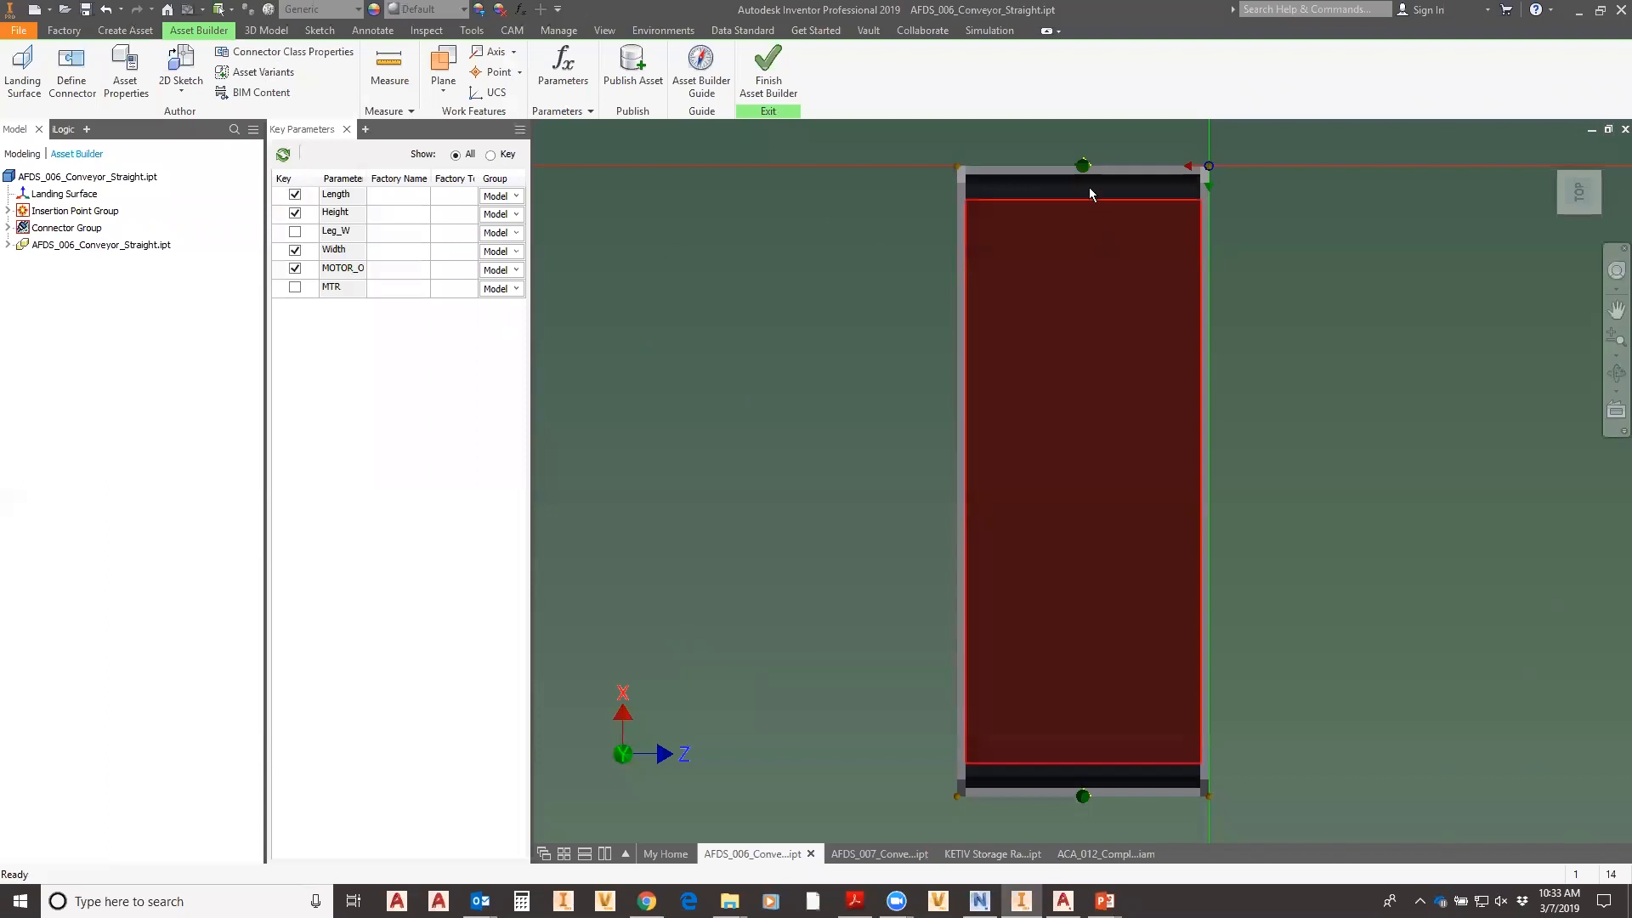
- Keep the Conveyor connector class with family_type set to normal and accept it
{"action": "left_click", "coordinate": [310, 55]}
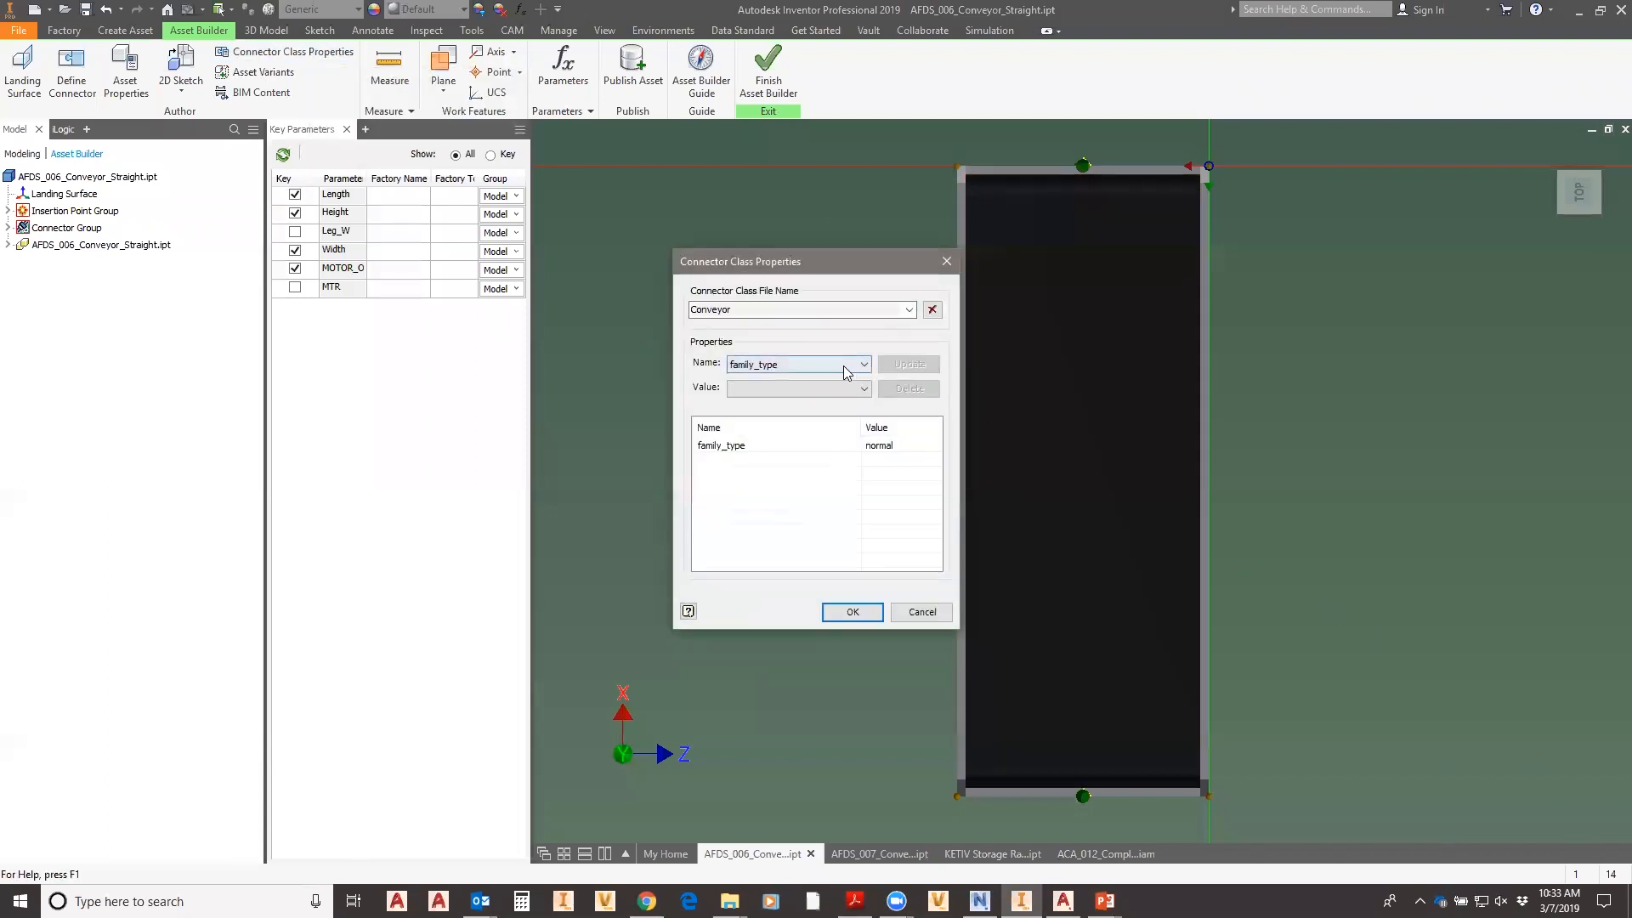
{"action": "left_click", "coordinate": [864, 388]}
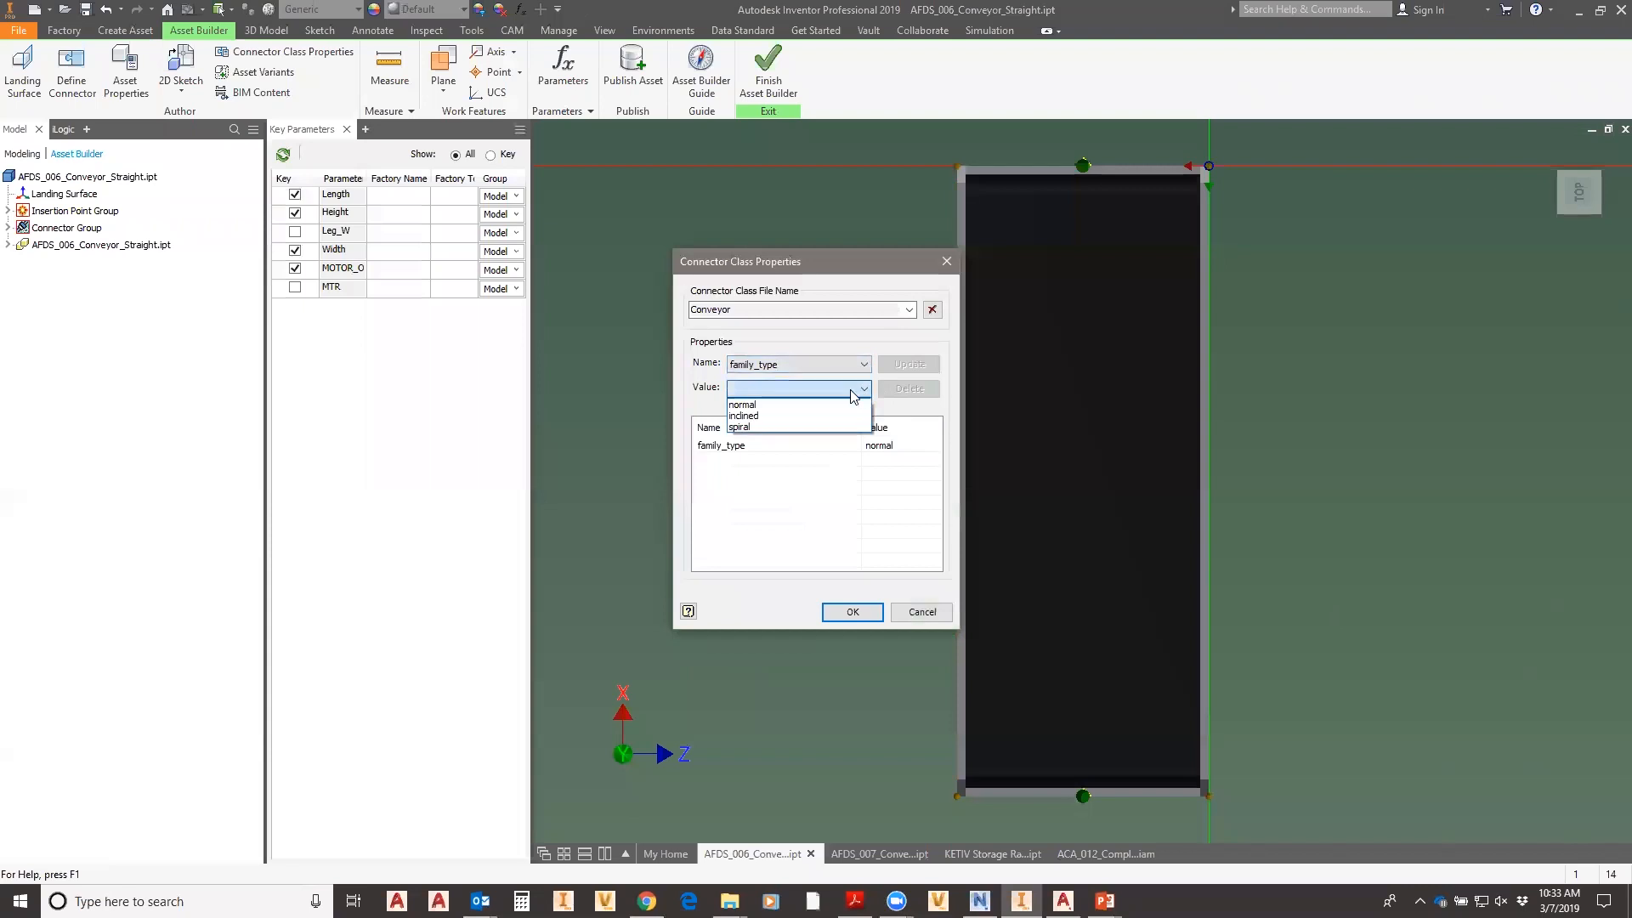
{"action": "left_click", "coordinate": [755, 404]}
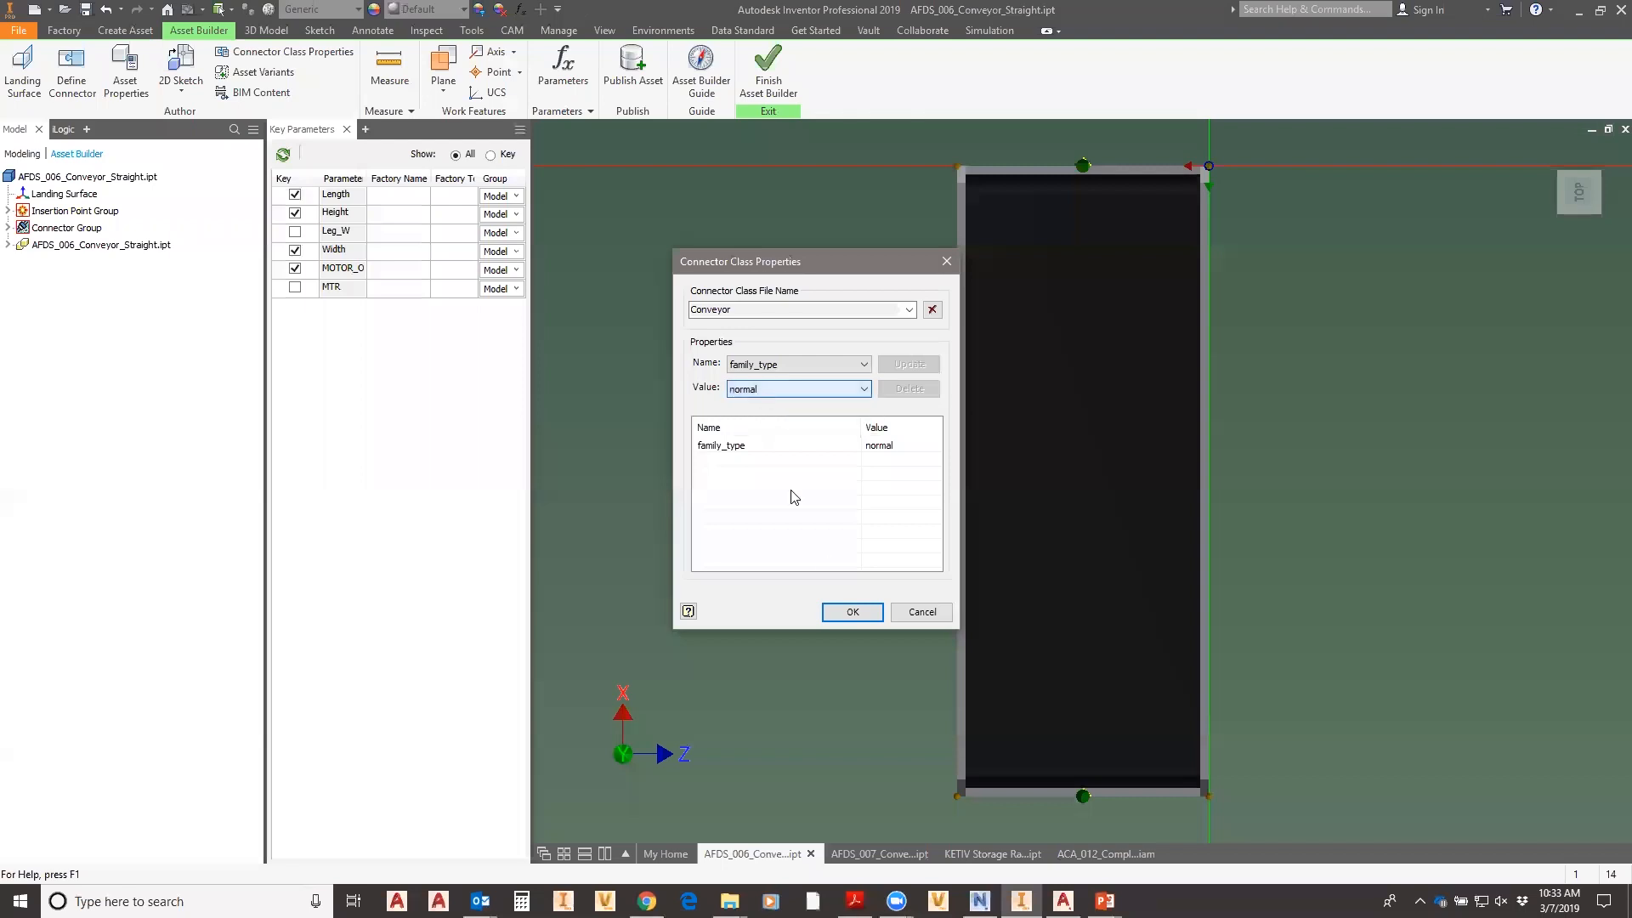
{"action": "left_click", "coordinate": [851, 611]}
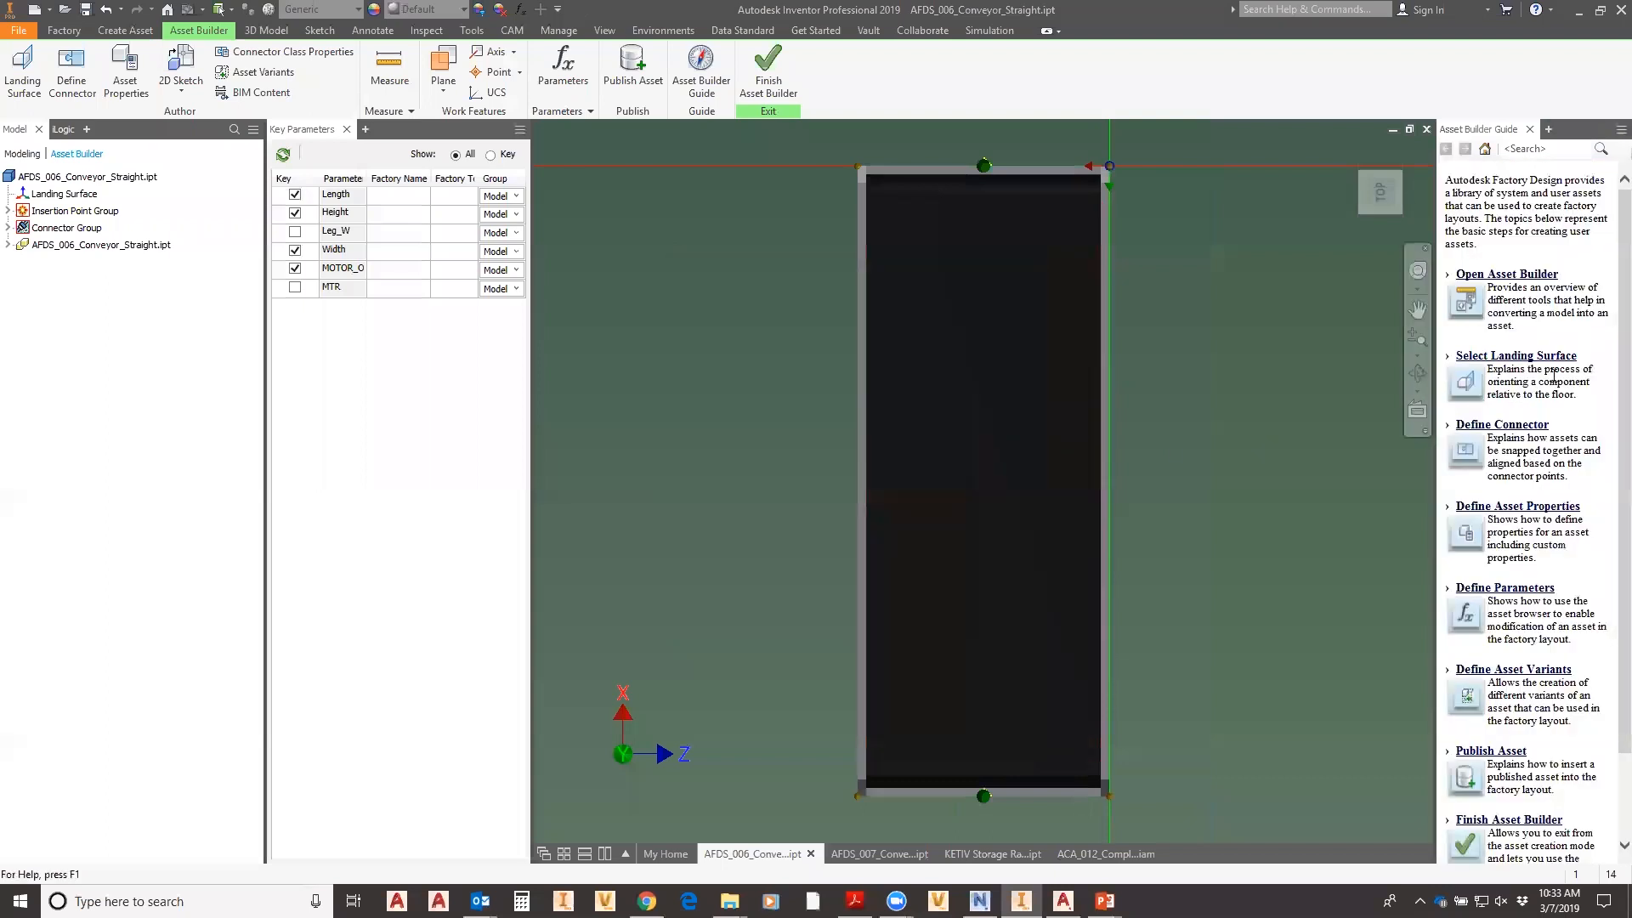
- Scroll through the Asset Builder Guide and then close it
{"action": "scroll", "coordinate": [1503, 515], "scroll_direction": "down", "scroll_amount": 2}
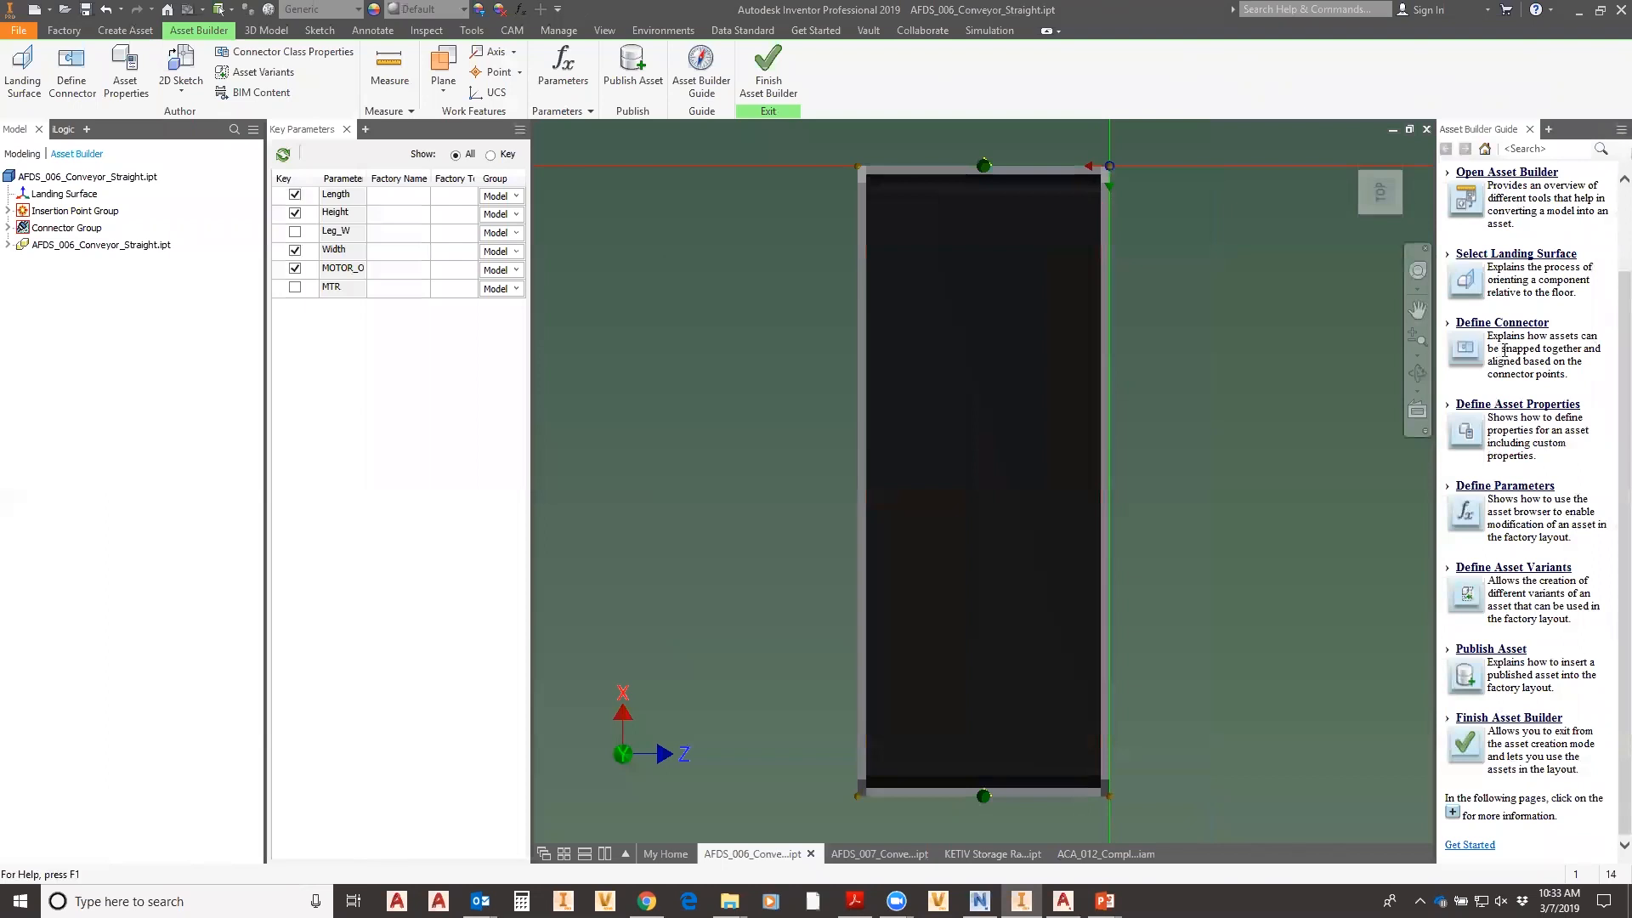
{"action": "left_click", "coordinate": [1531, 128]}
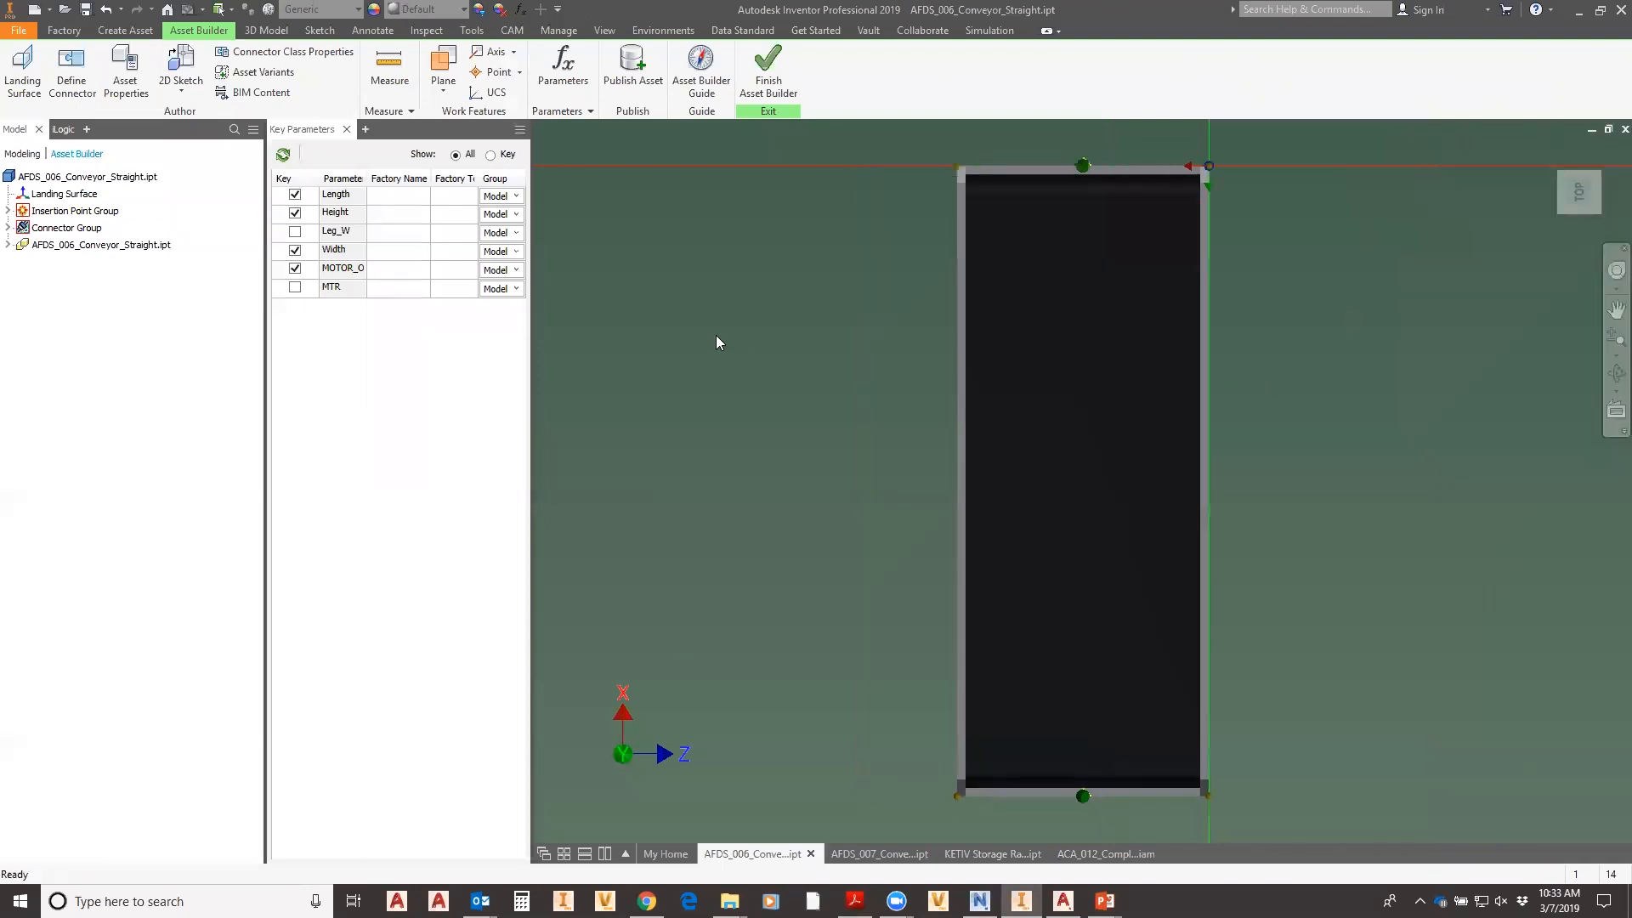
- Start publishing, save the part, and choose User Assets as the destination folder
{"action": "left_click", "coordinate": [639, 75]}
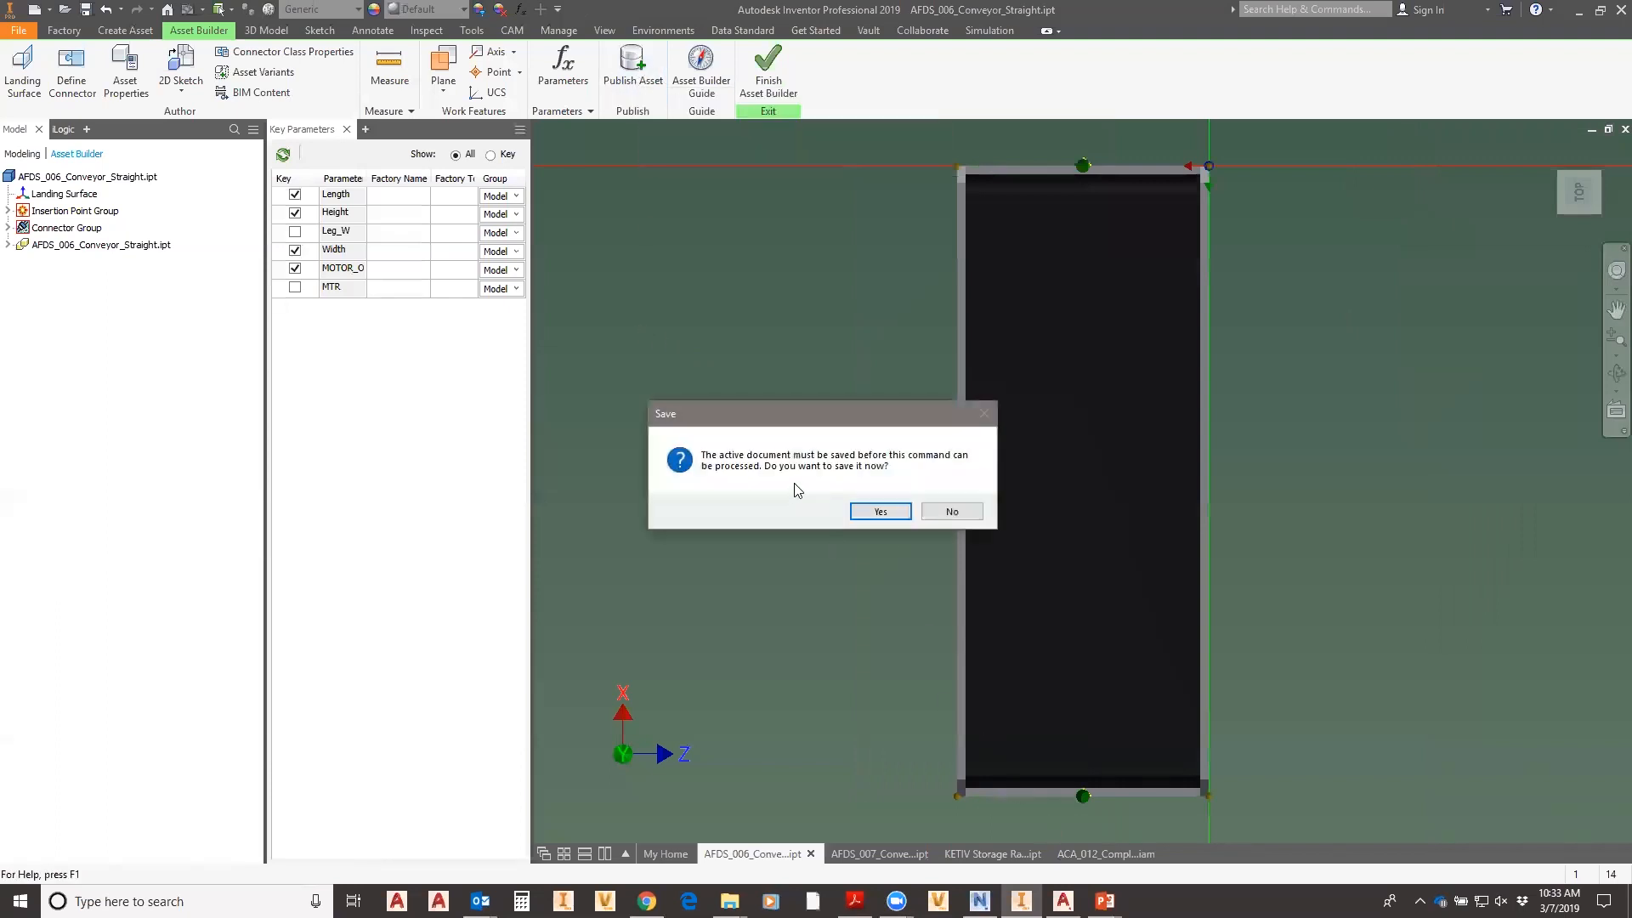
{"action": "left_click", "coordinate": [881, 511]}
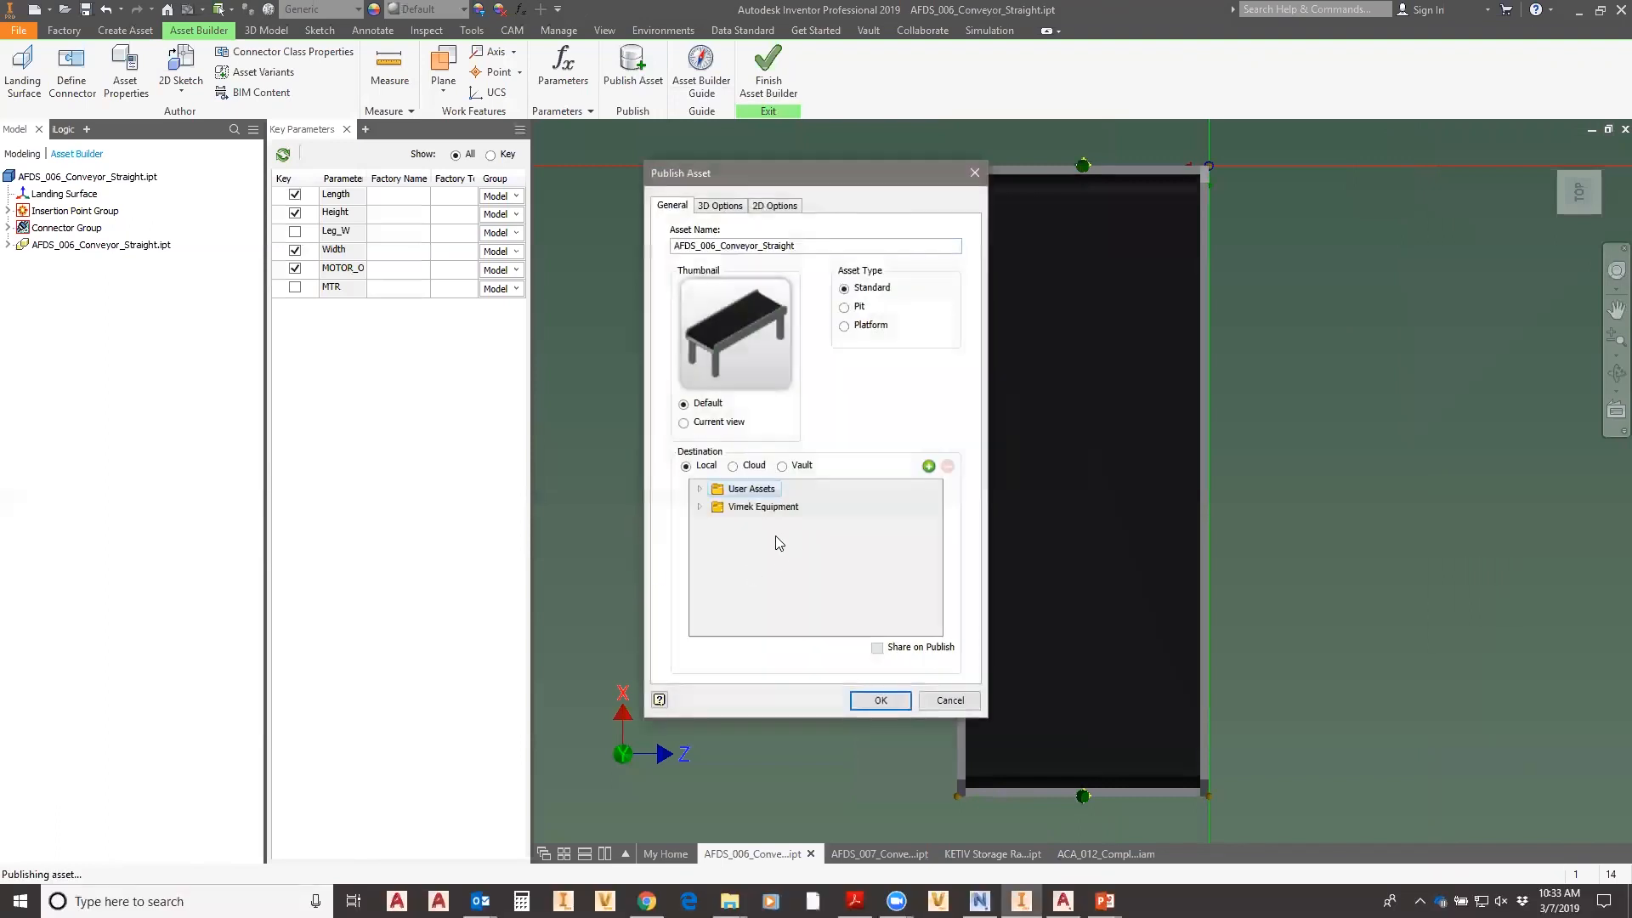
{"action": "left_click", "coordinate": [756, 509]}
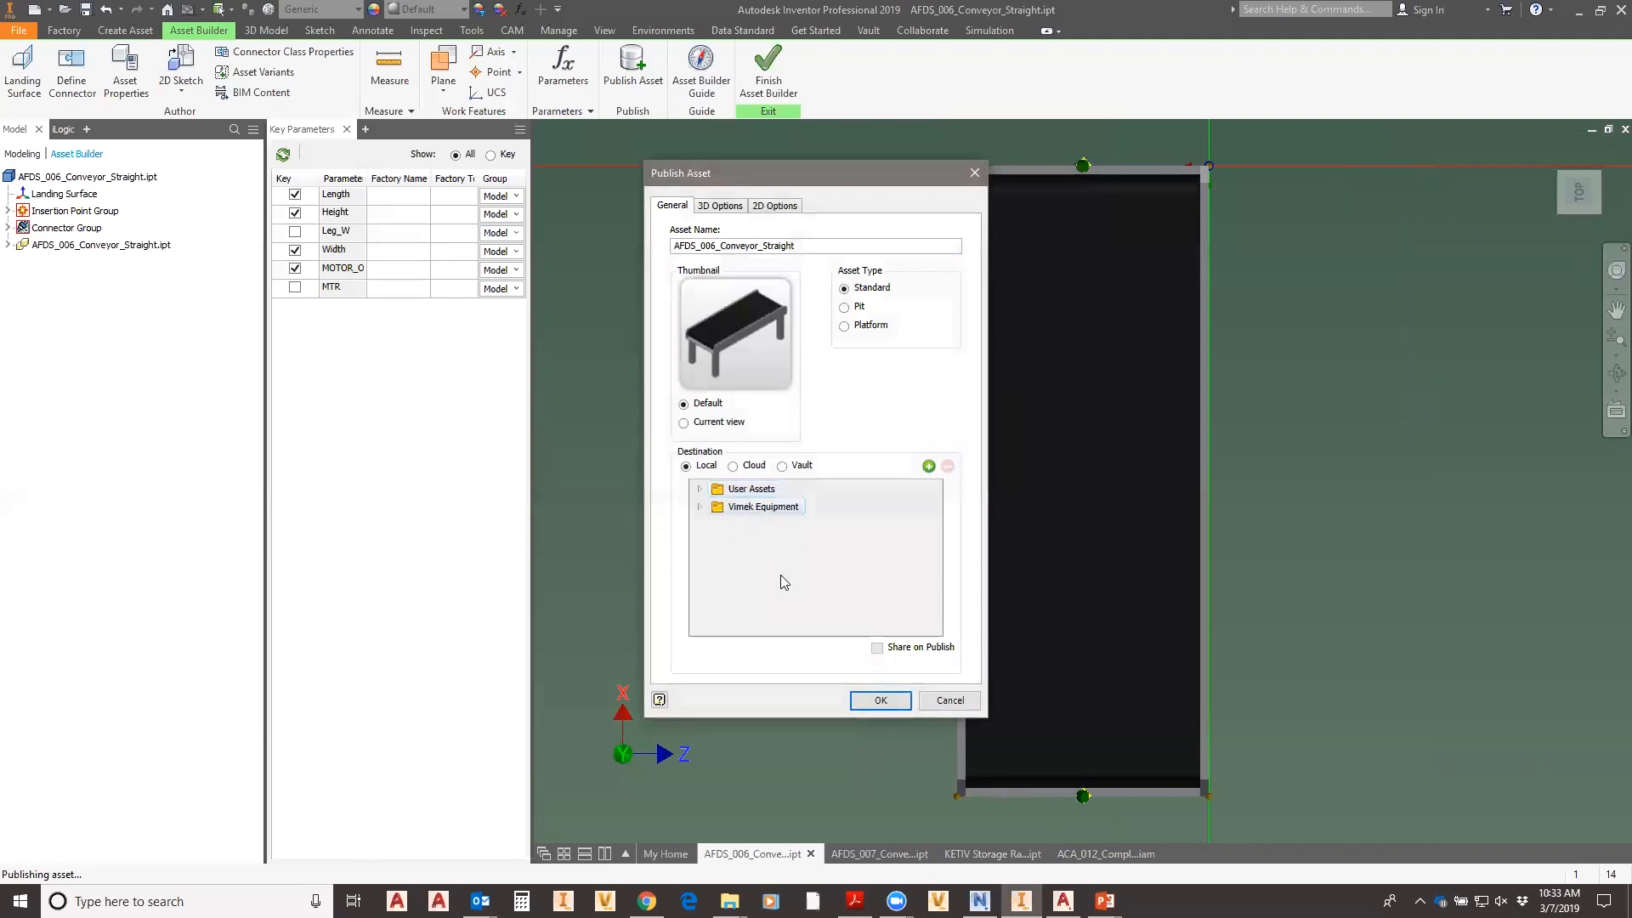
{"action": "left_click", "coordinate": [699, 489]}
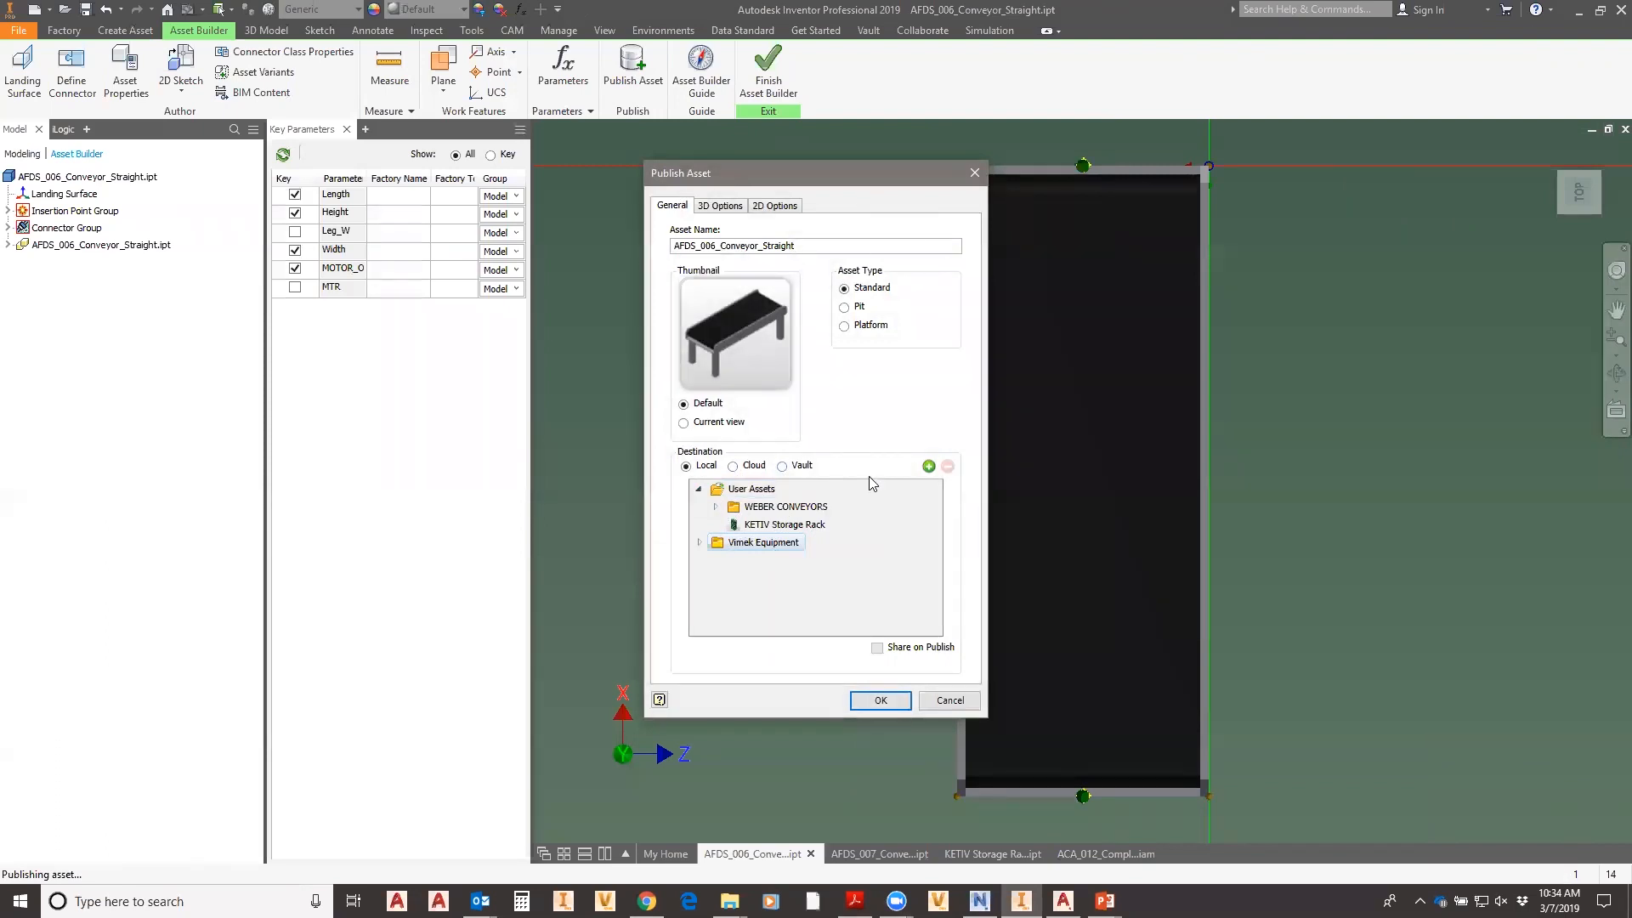
{"action": "left_click", "coordinate": [752, 493]}
- Replace the asset name's prefix with '3D', naming it 3D_Conveyor_Straight
{"action": "left_click_drag", "start_coordinate": [713, 245], "coordinate": [562, 251]}
{"action": "key", "text": "BackSpace"}
{"action": "type", "text": "3D"}
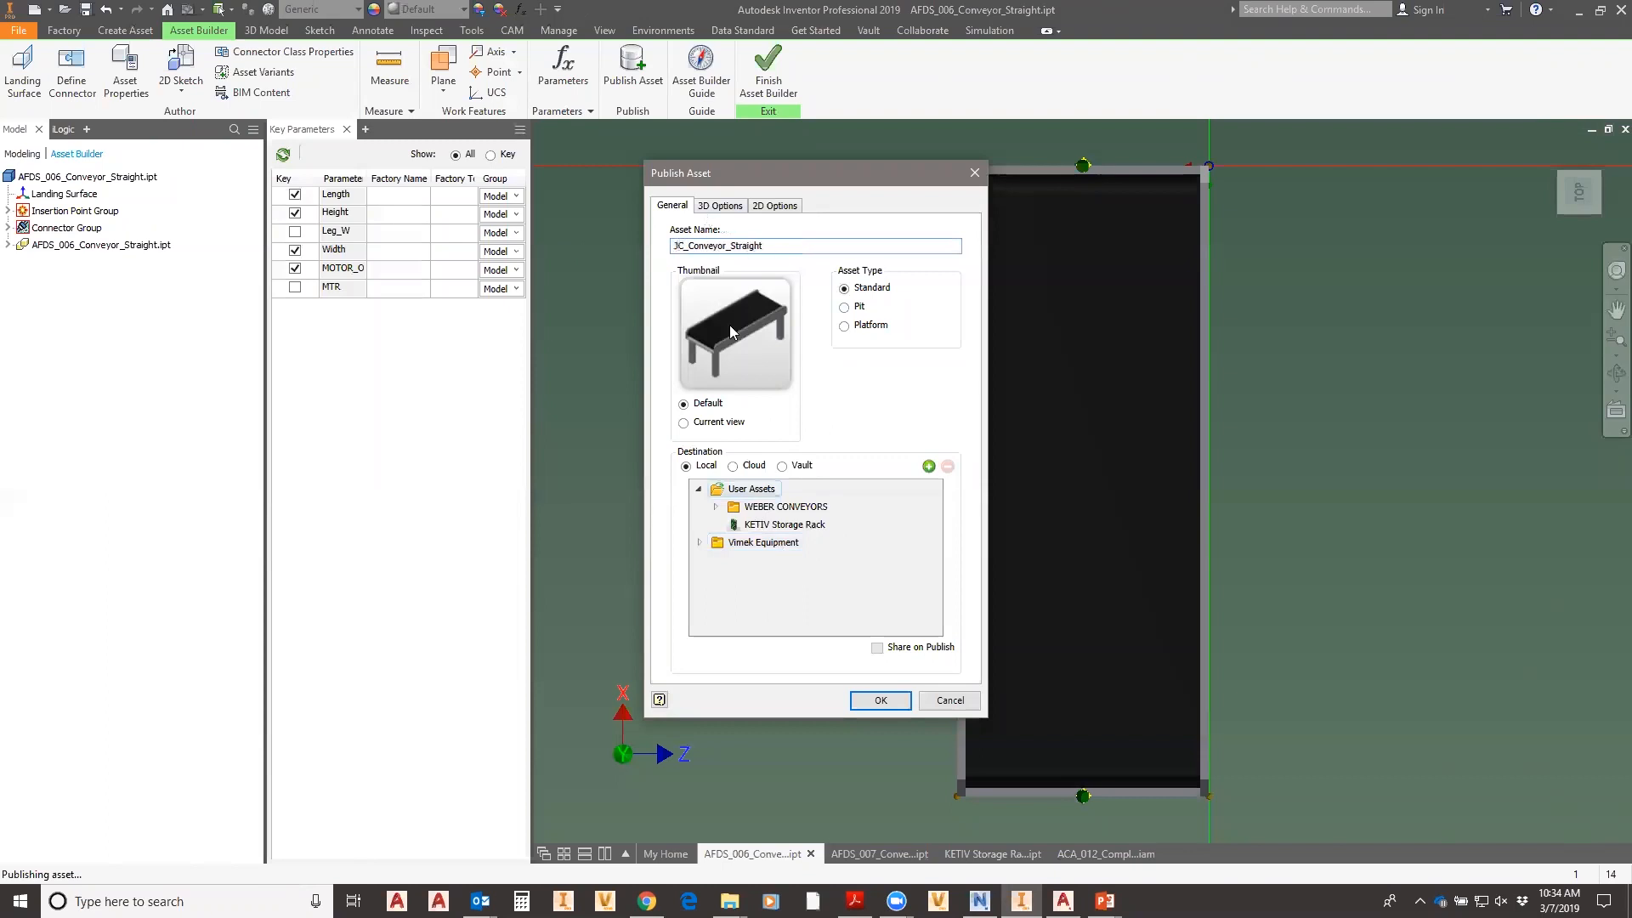
{"action": "left_click", "coordinate": [717, 207]}
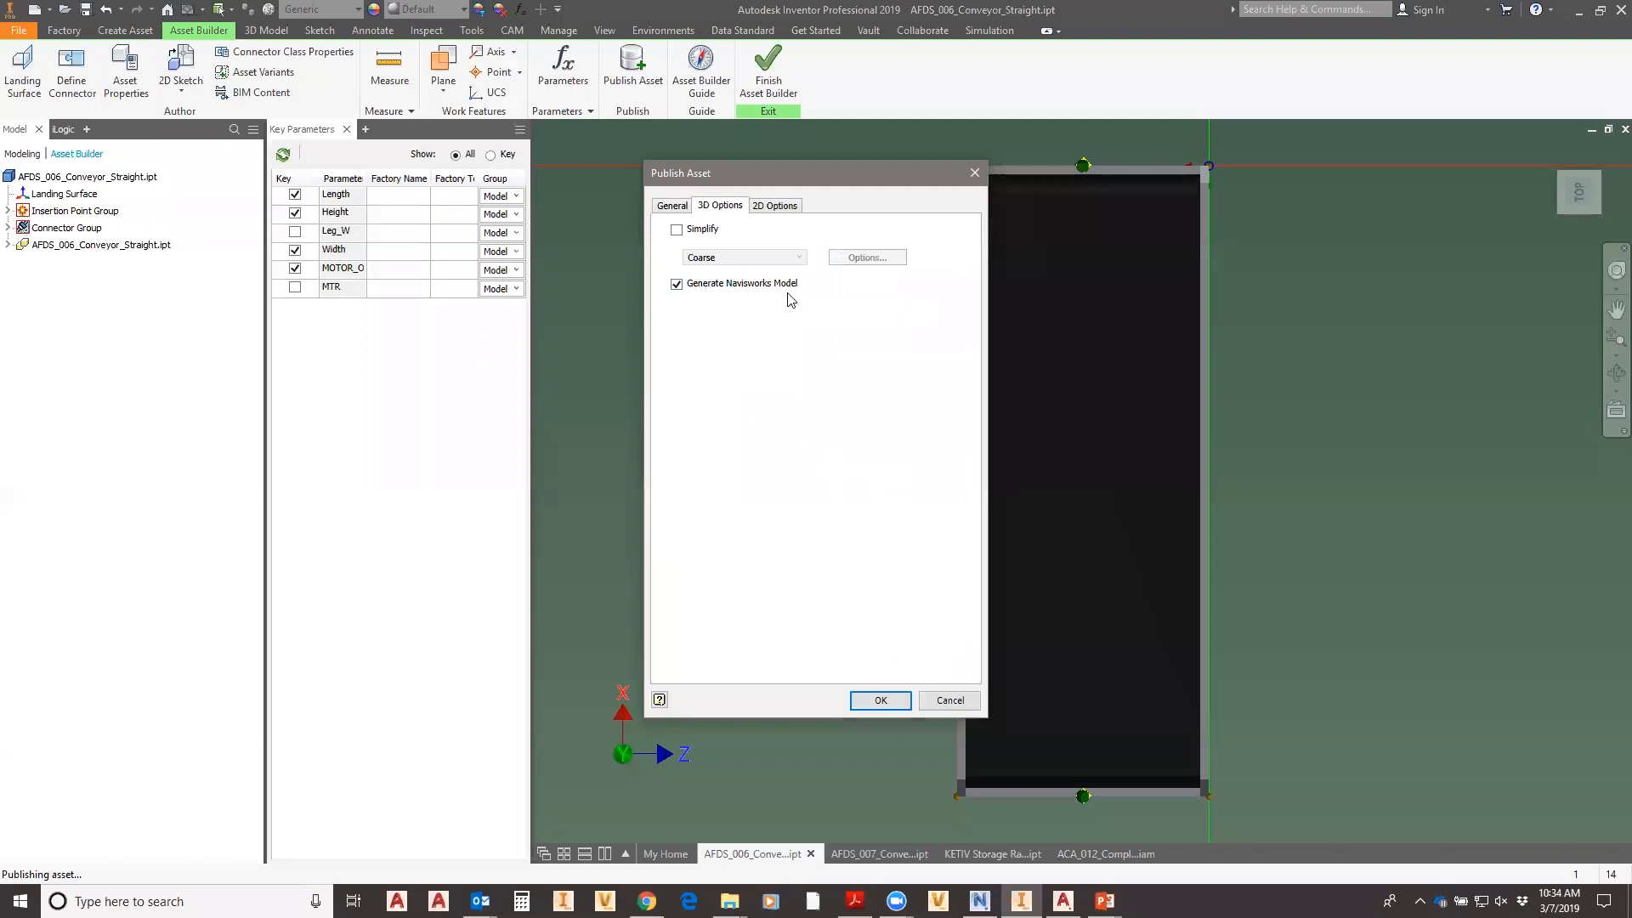
- Review the 2D options and publish the conveyor with the default settings
{"action": "left_click", "coordinate": [775, 206]}
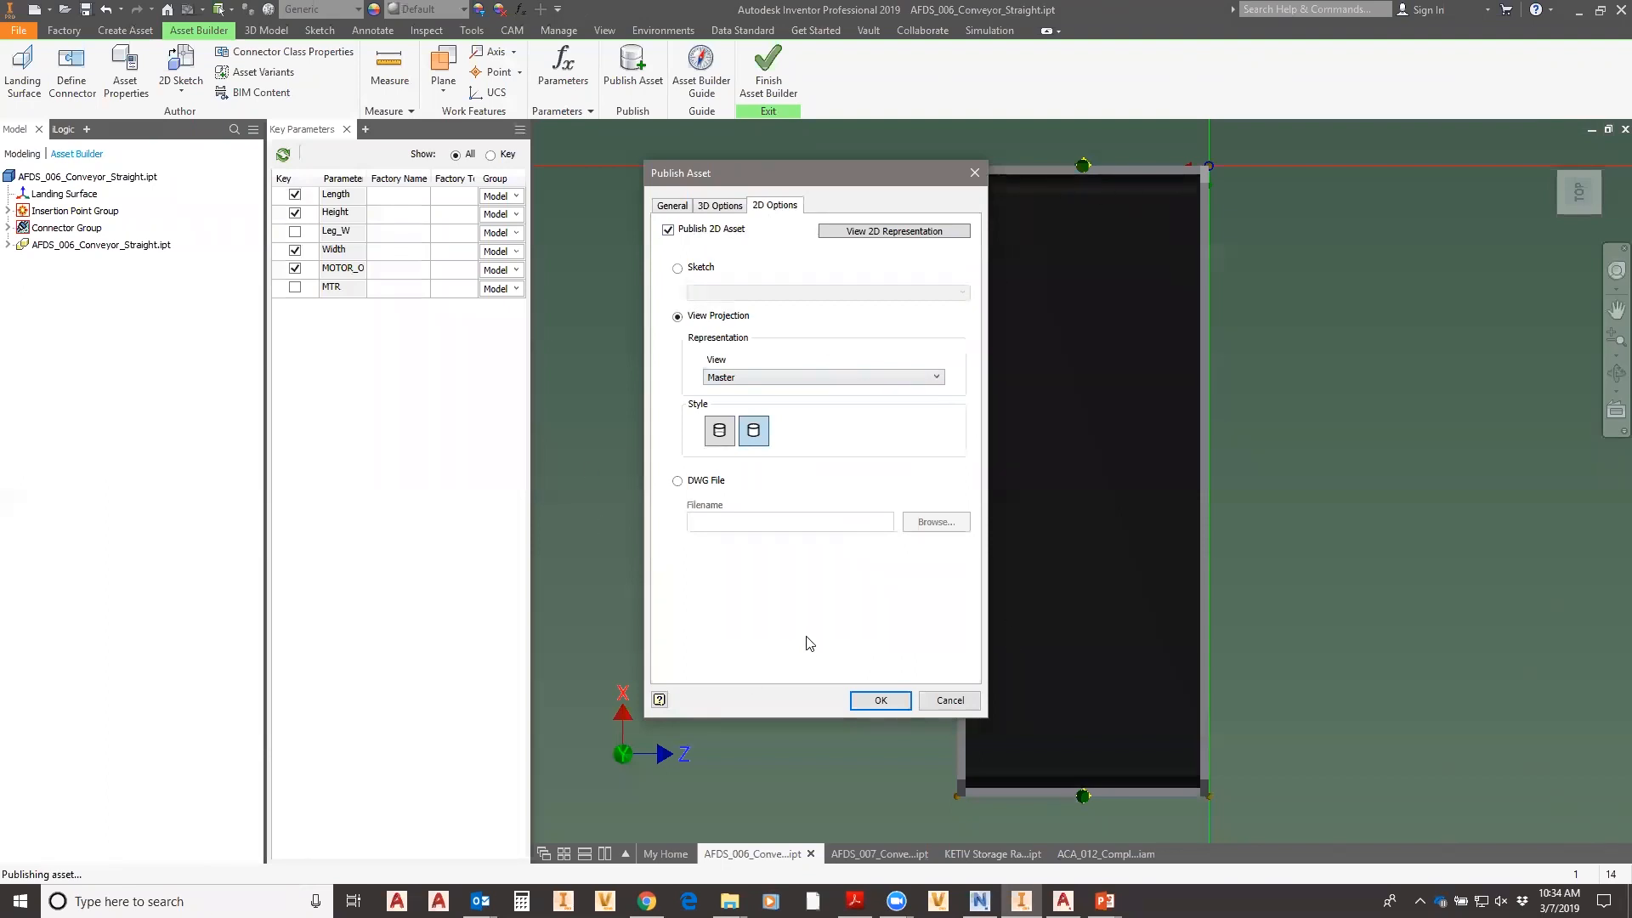
{"action": "left_click", "coordinate": [884, 701]}
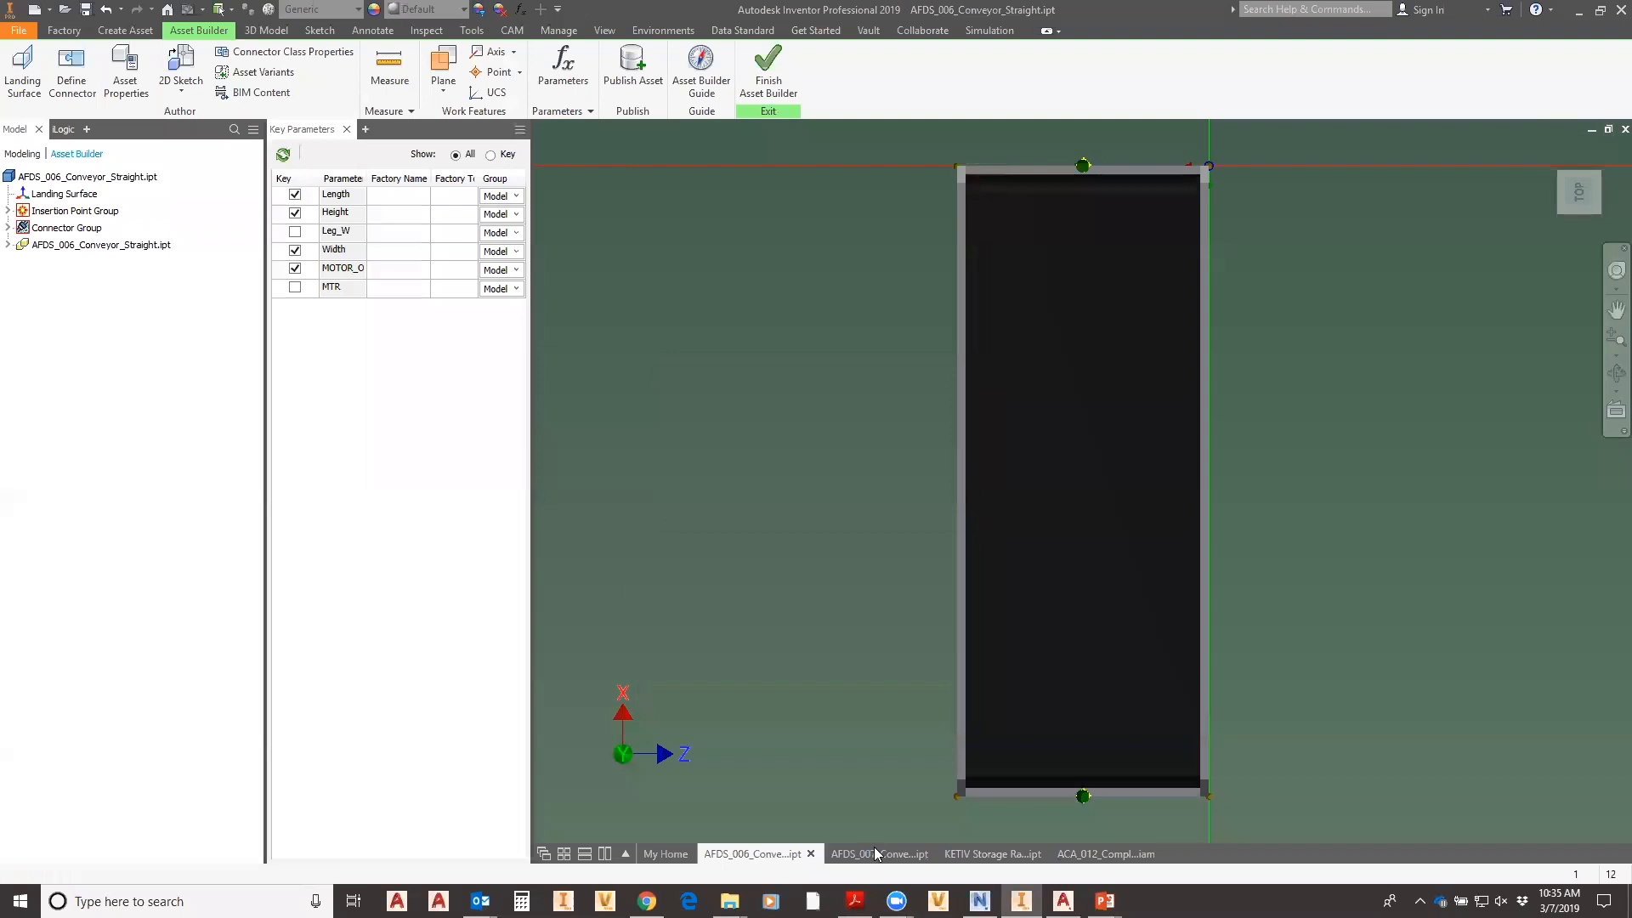
- In Asset Builder for the curved conveyor, set the Conveyor connector class family_type to normal
{"action": "left_click", "coordinate": [873, 852]}
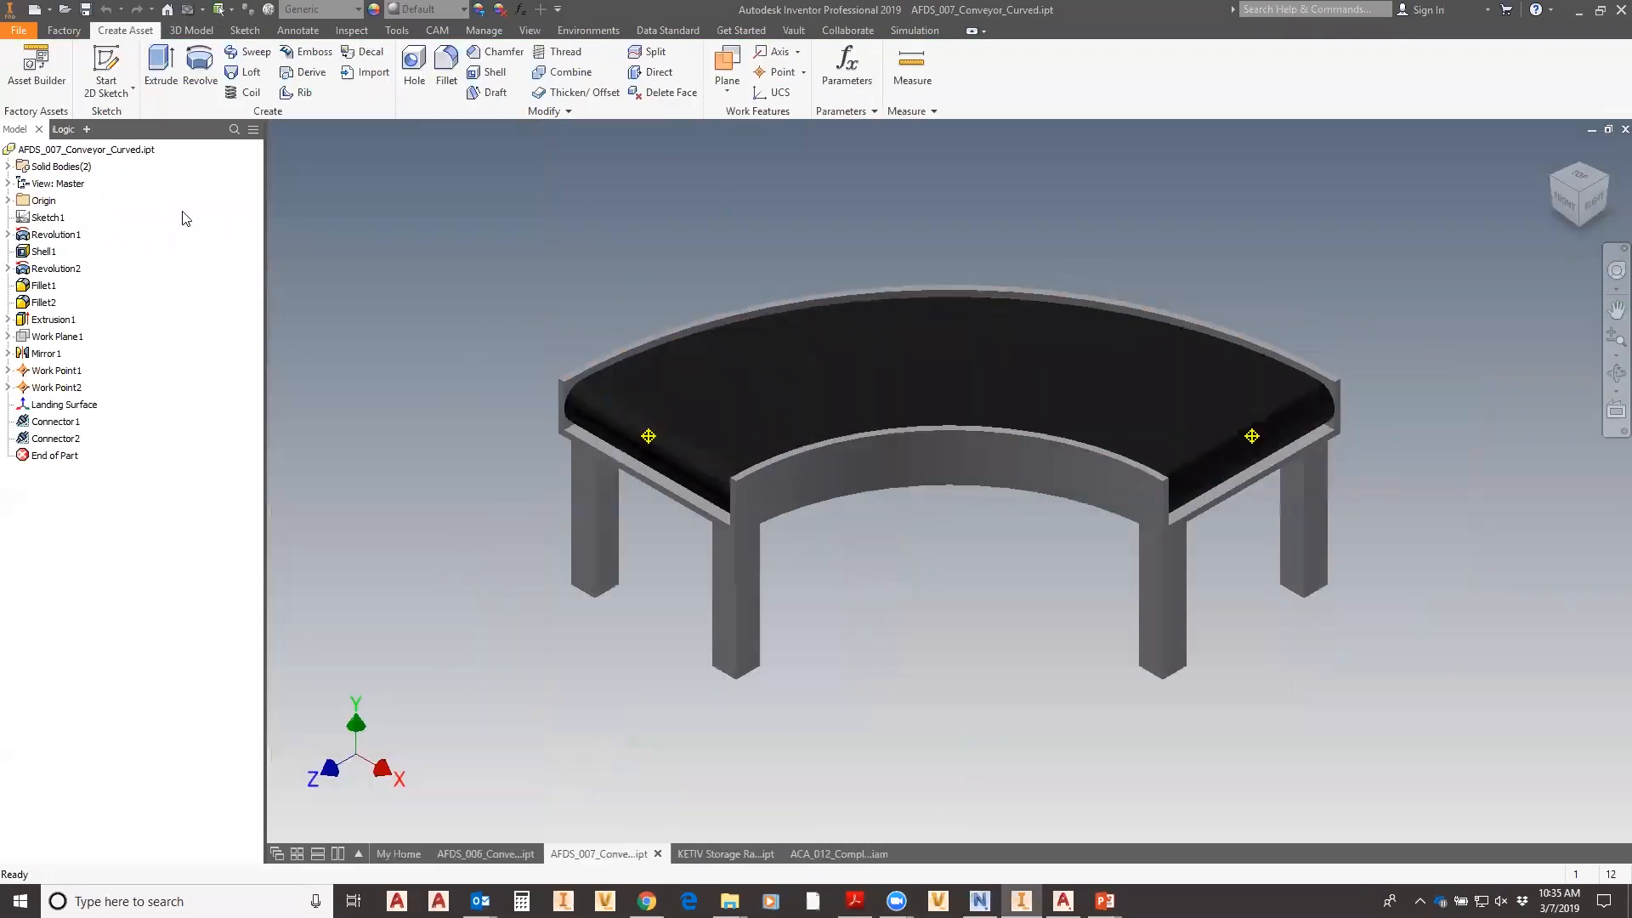
{"action": "left_click", "coordinate": [49, 87]}
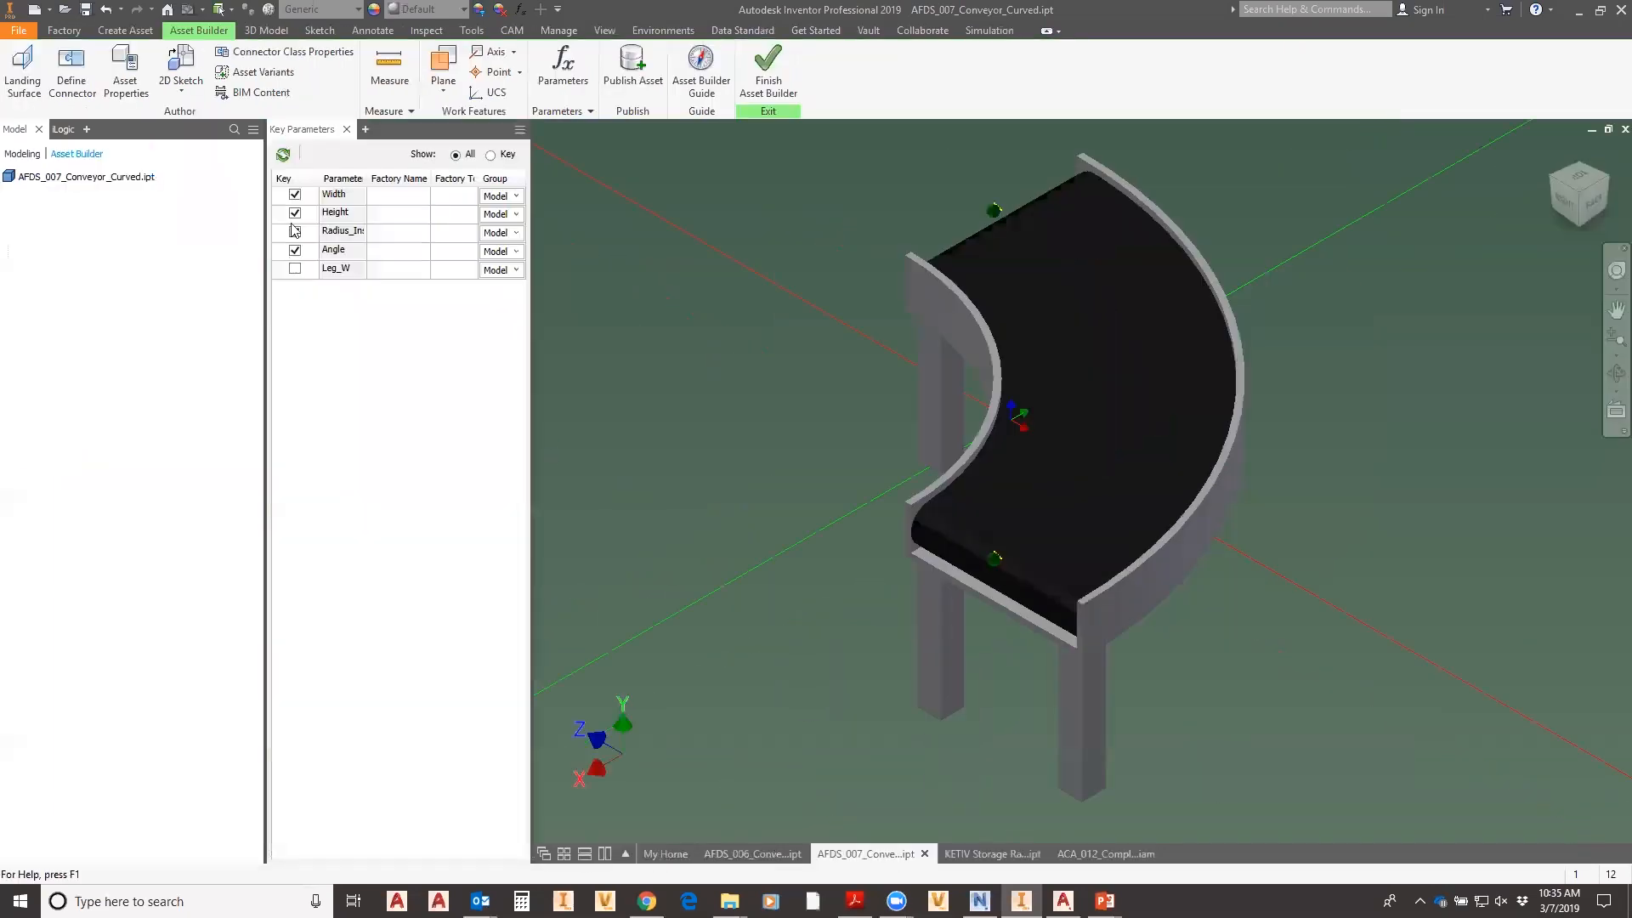
{"action": "left_click", "coordinate": [255, 52]}
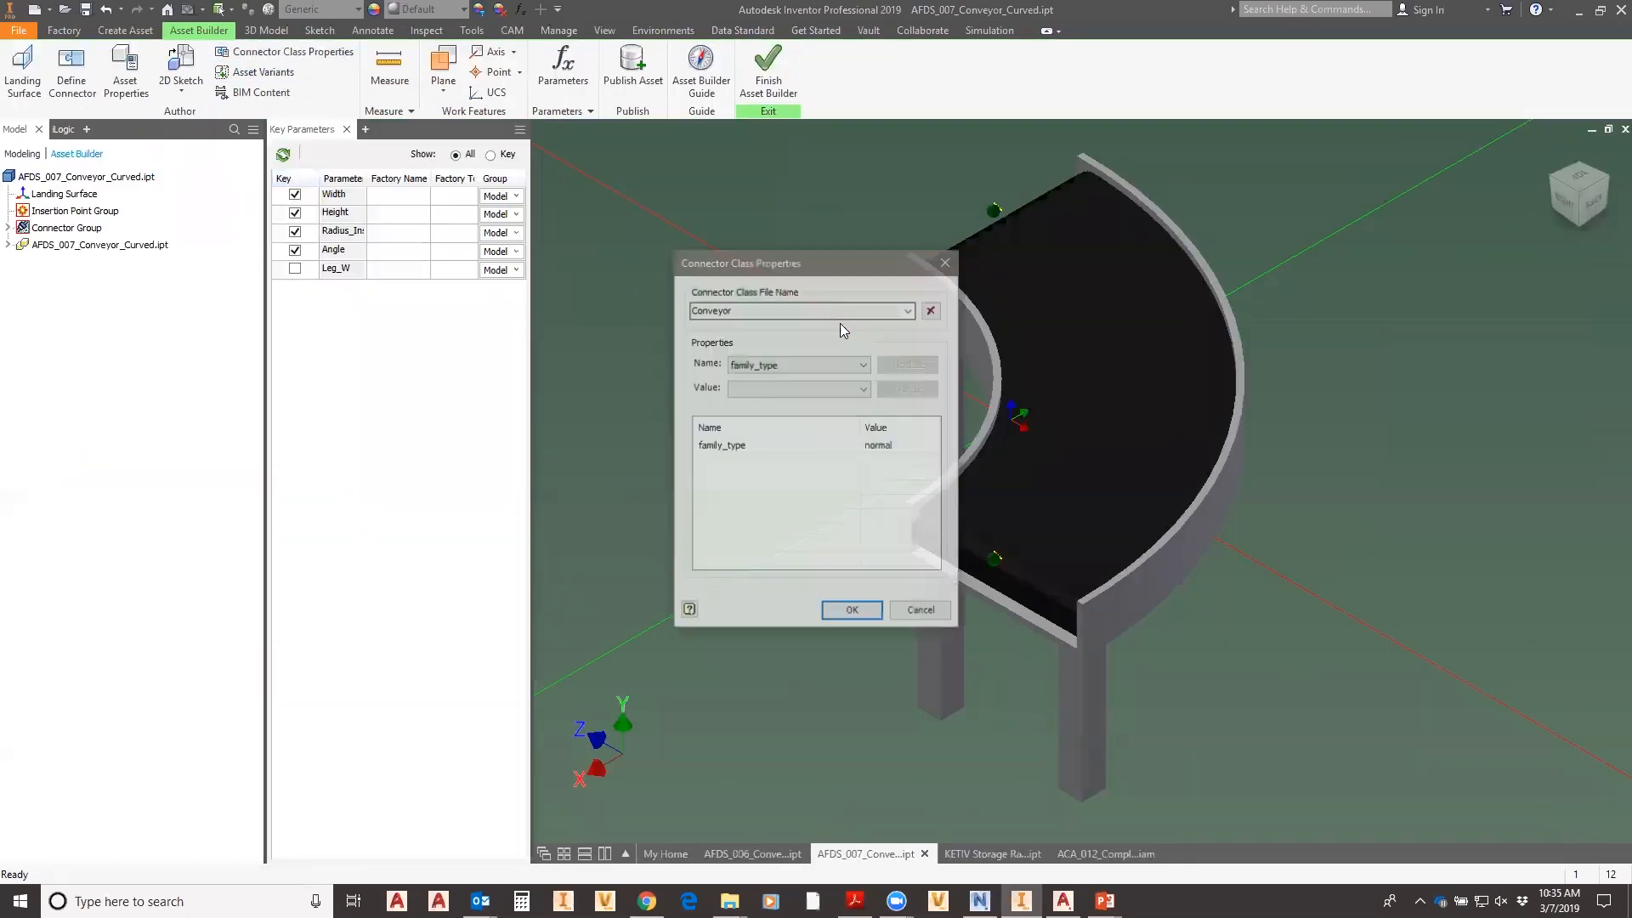
{"action": "left_click", "coordinate": [863, 388]}
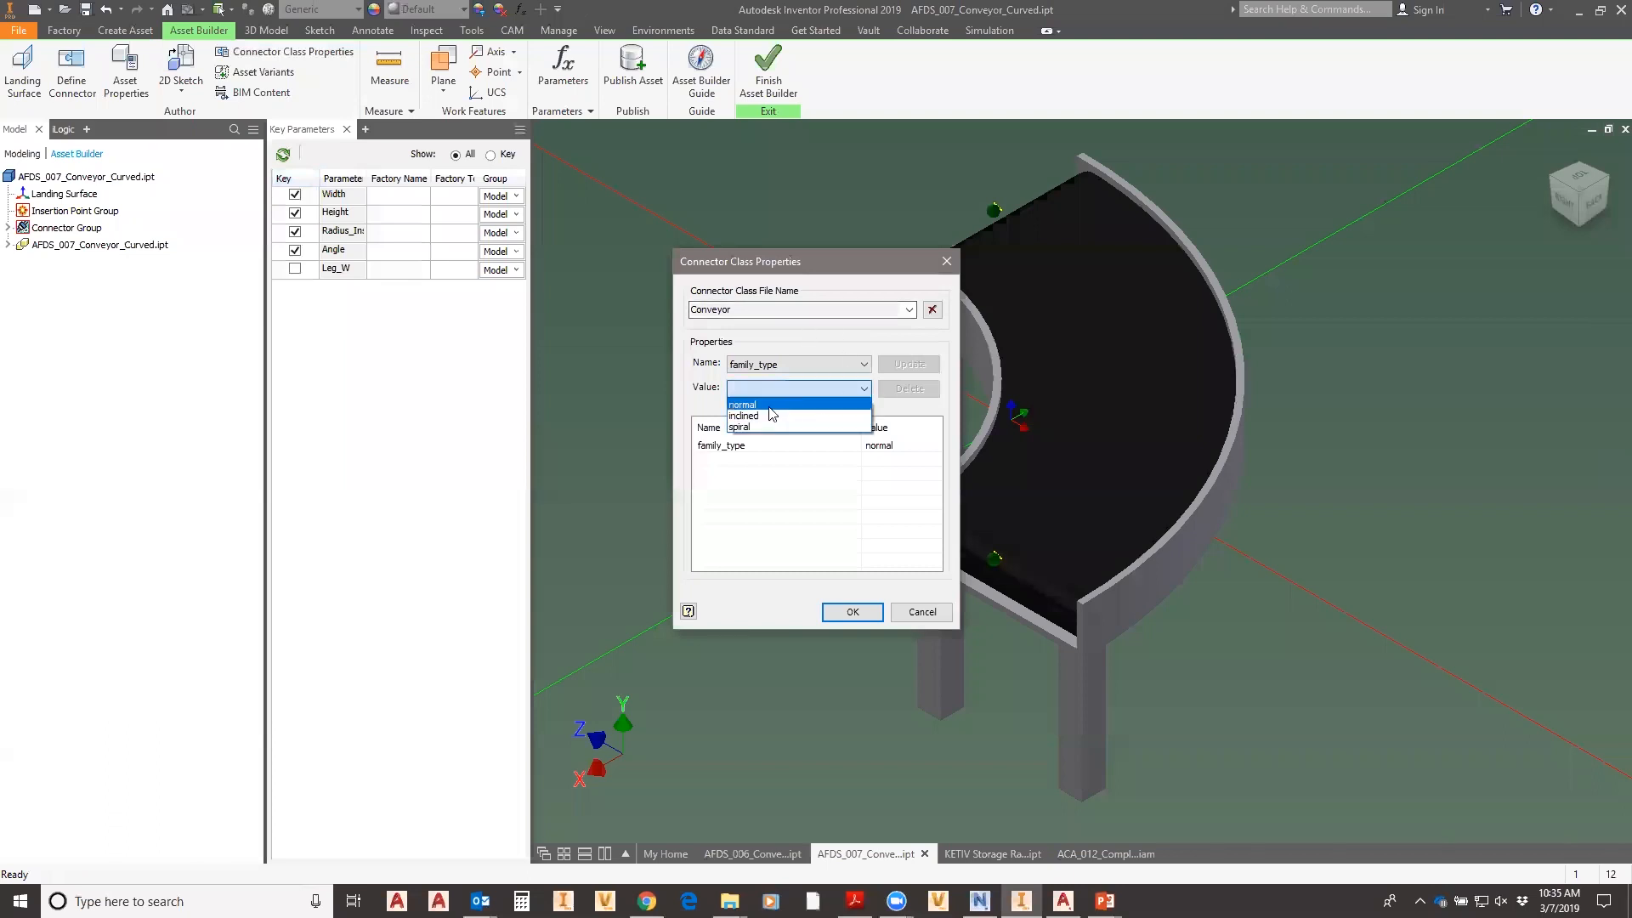
{"action": "left_click", "coordinate": [753, 403]}
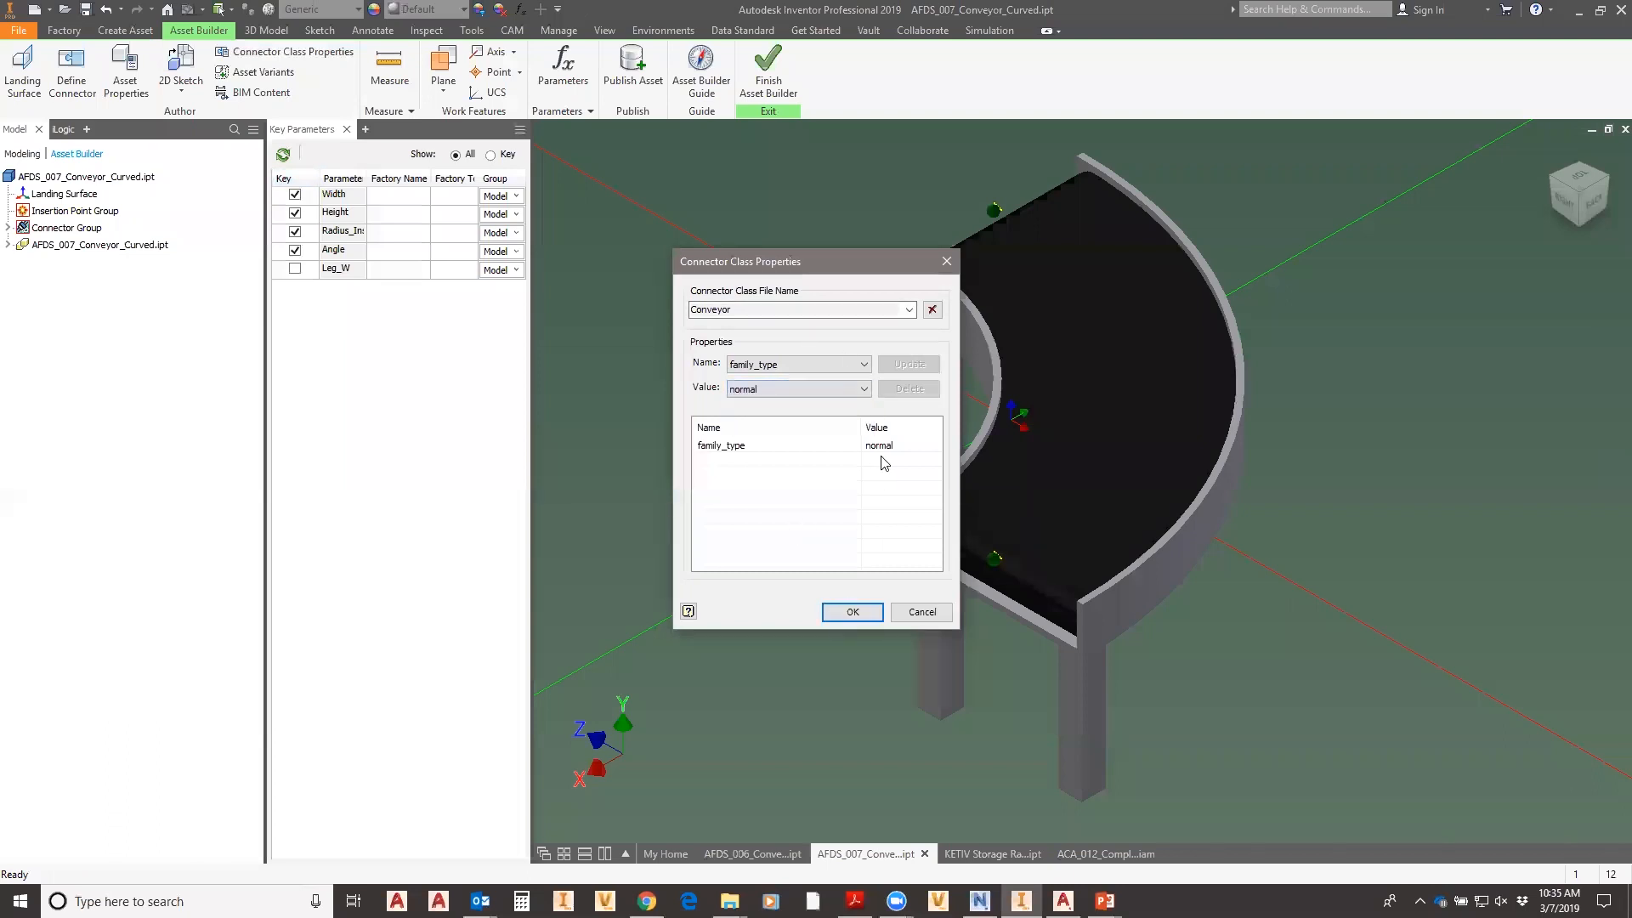
{"action": "left_click", "coordinate": [859, 619]}
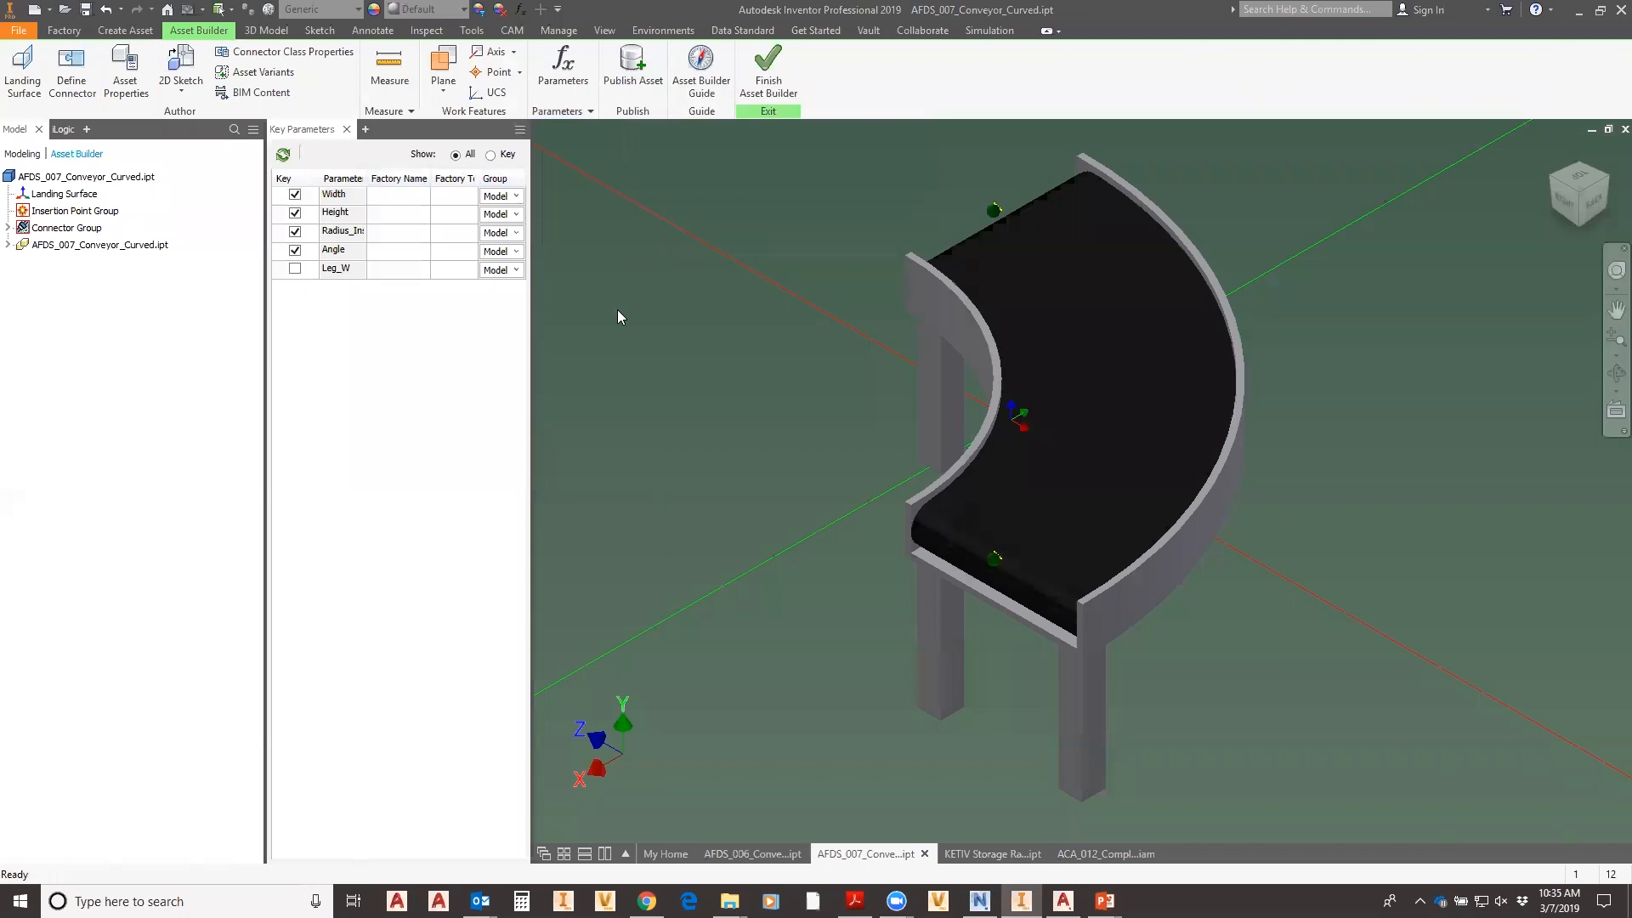
- Save the curved conveyor and publish it, replacing the AFDS_007 prefix to name it JC_Conveyor_Curved
{"action": "left_click", "coordinate": [634, 68]}
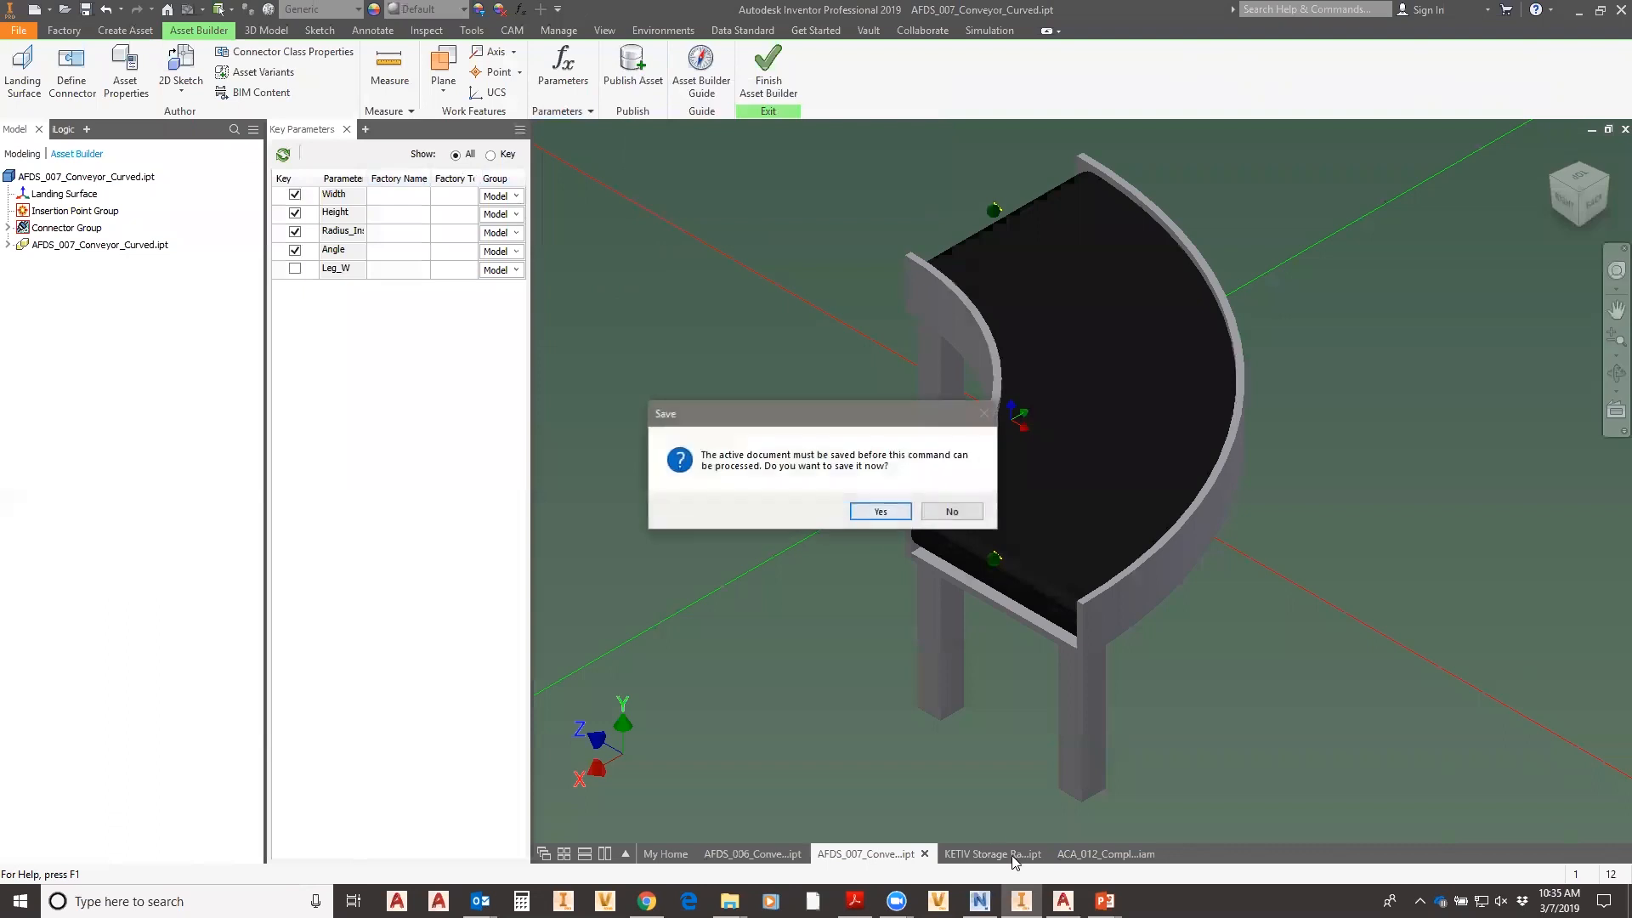
{"action": "left_click", "coordinate": [878, 510]}
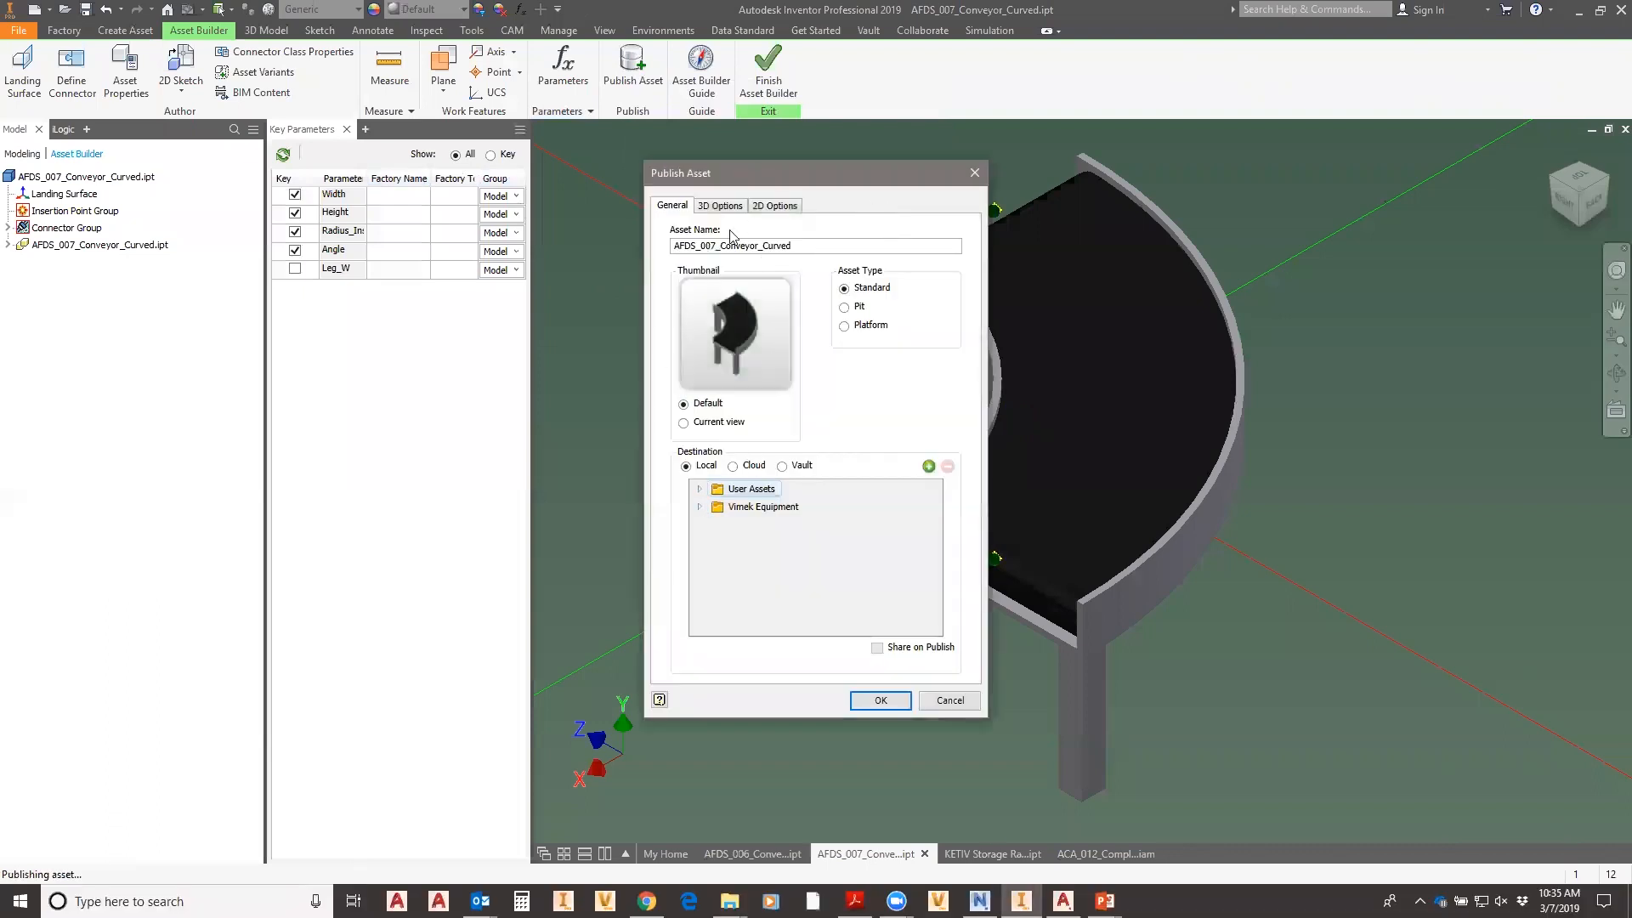
{"action": "left_click_drag", "start_coordinate": [716, 245], "coordinate": [671, 246]}
{"action": "type", "text": "JC"}
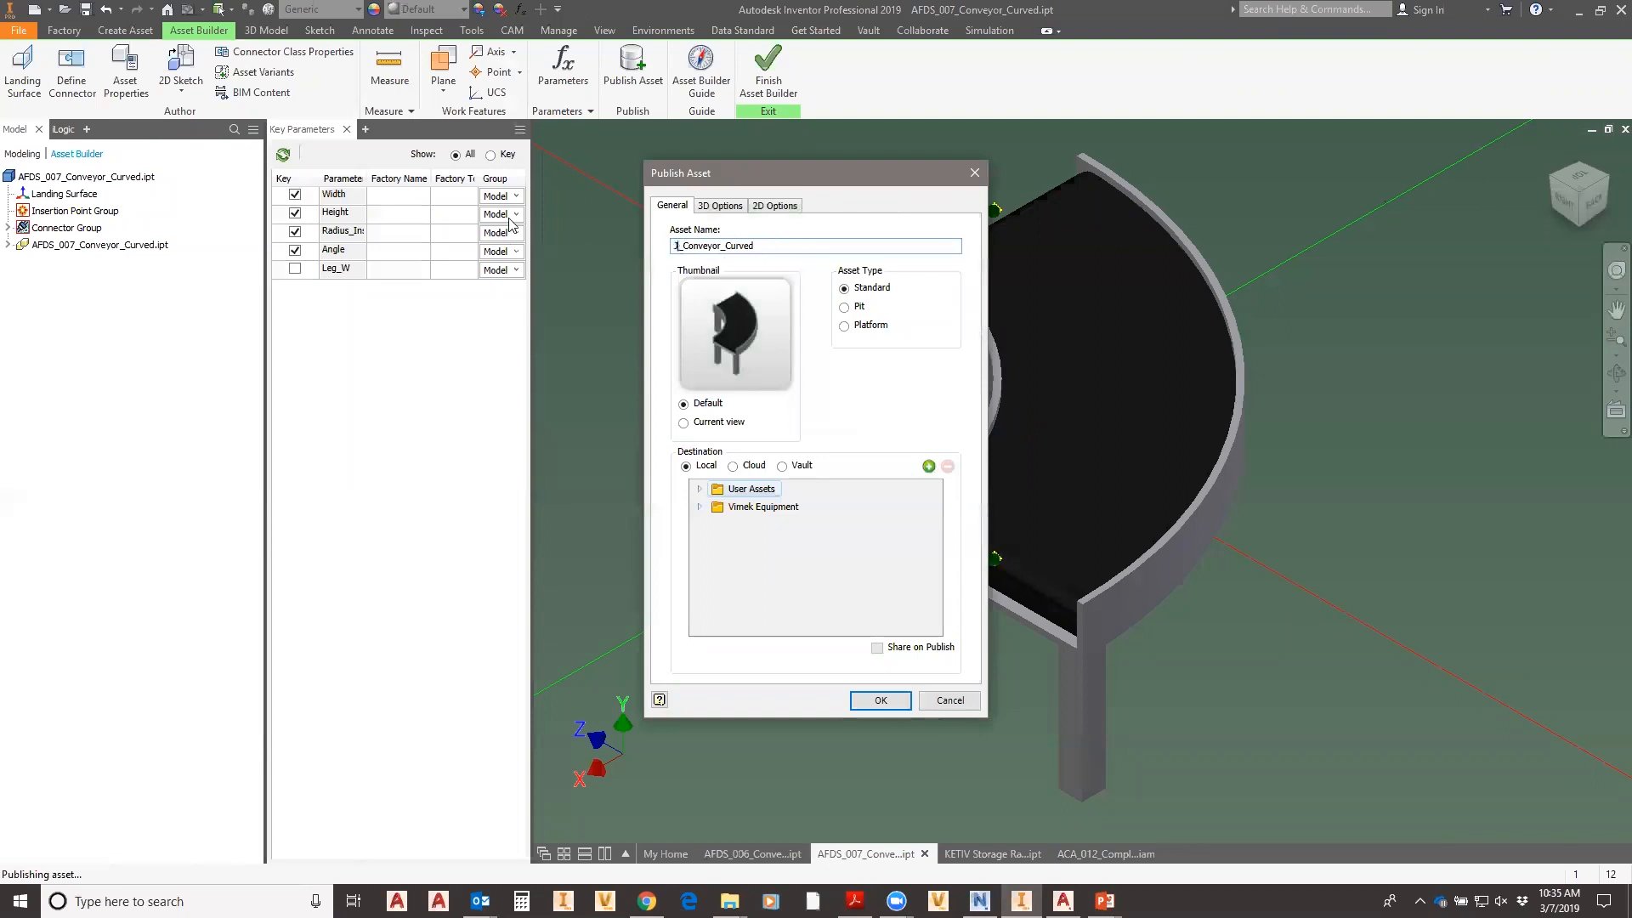
{"action": "left_click", "coordinate": [889, 700]}
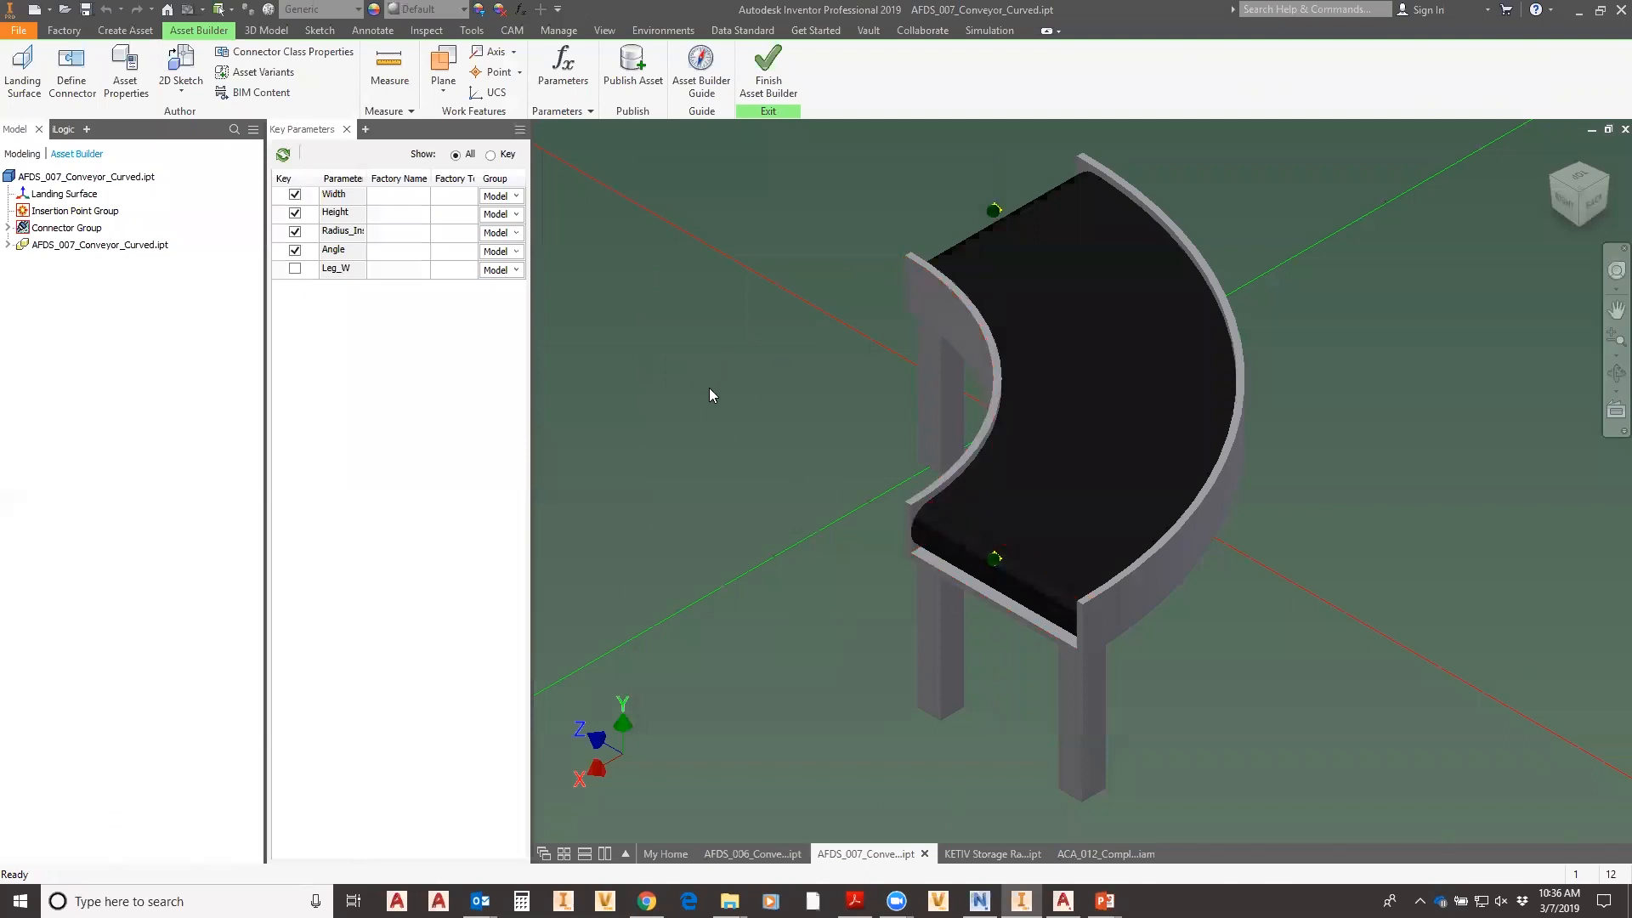
- Open the KETIV Storage Rack Start part from the My Home recent documents
{"action": "left_click", "coordinate": [1007, 857]}
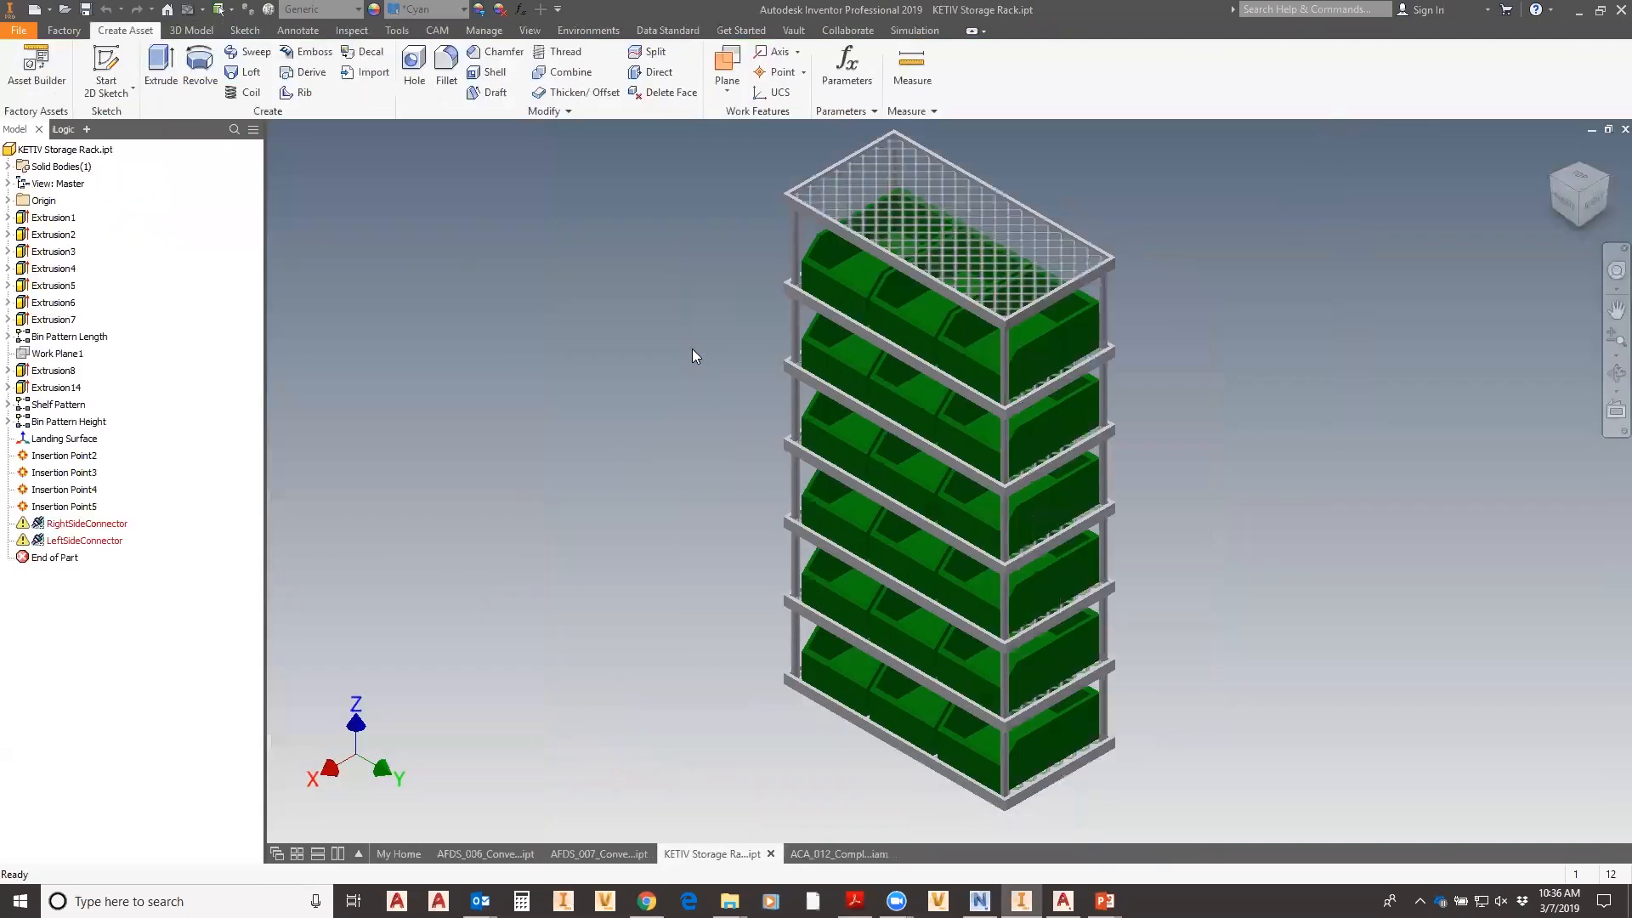
{"action": "middle_click_drag", "start_coordinate": [713, 405], "coordinate": [542, 462]}
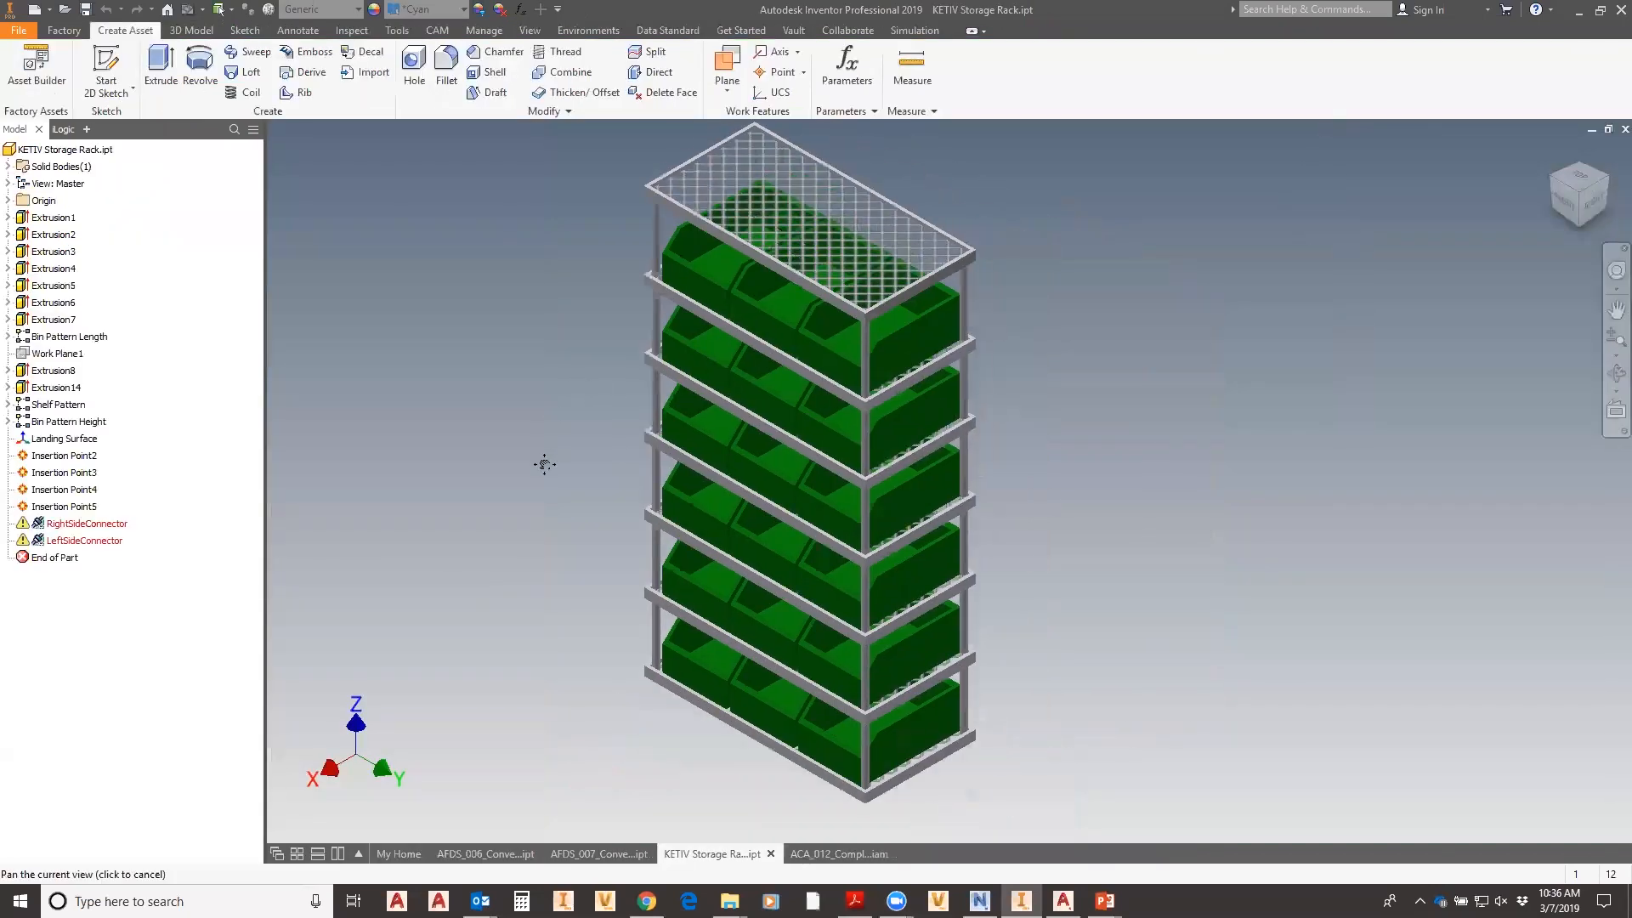
{"action": "middle_click_drag", "start_coordinate": [583, 401], "coordinate": [573, 393]}
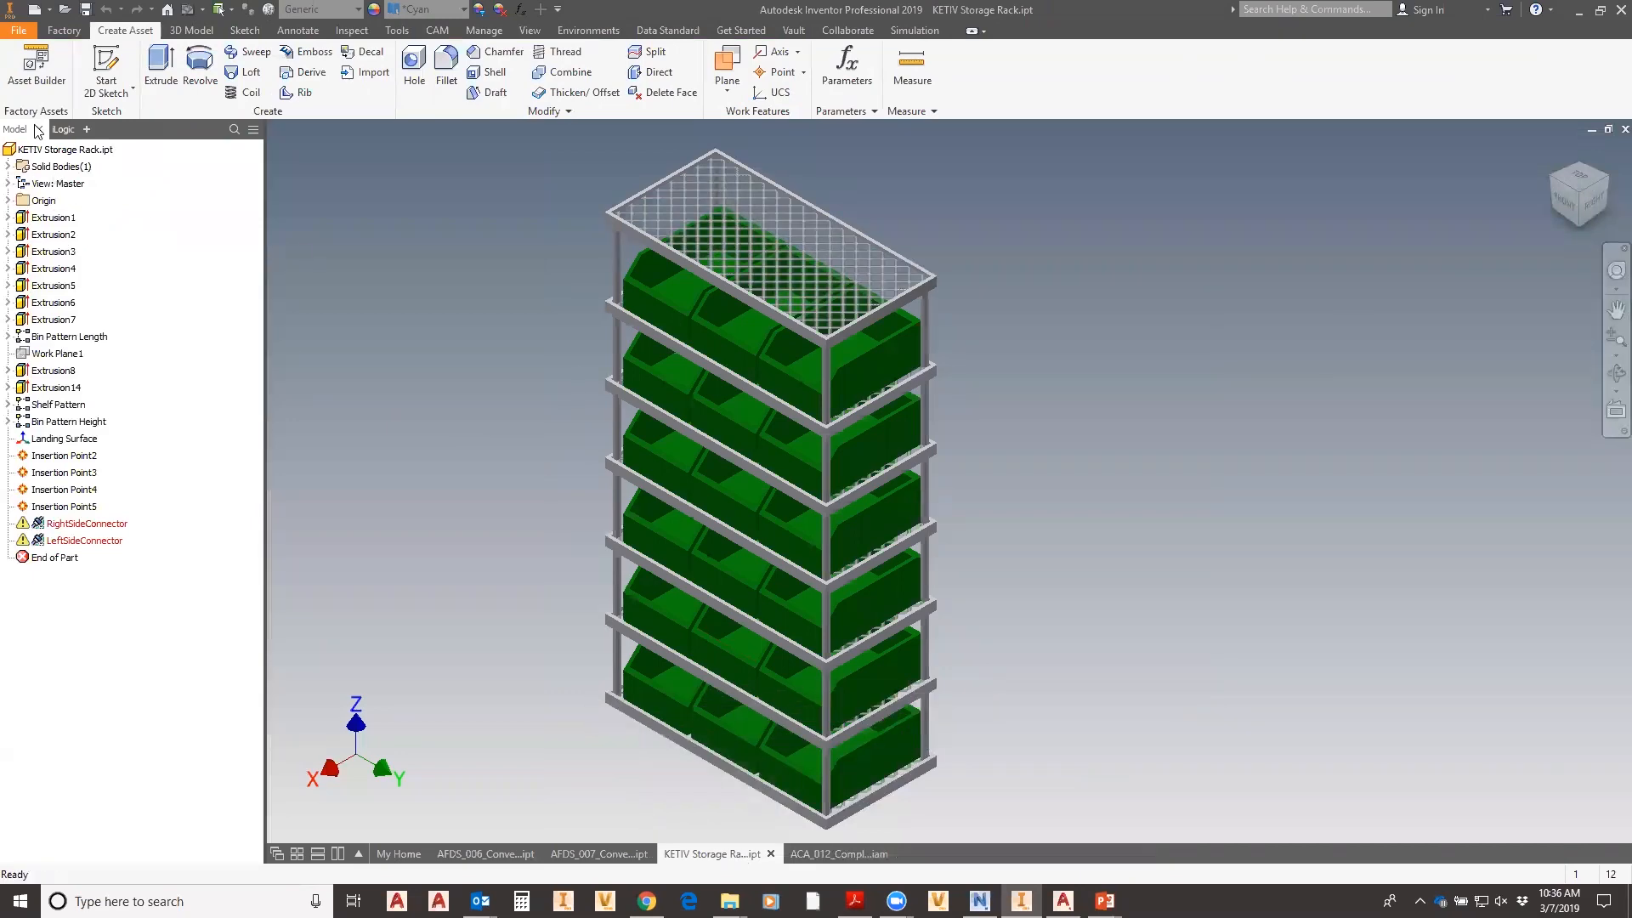
{"action": "left_click", "coordinate": [66, 11]}
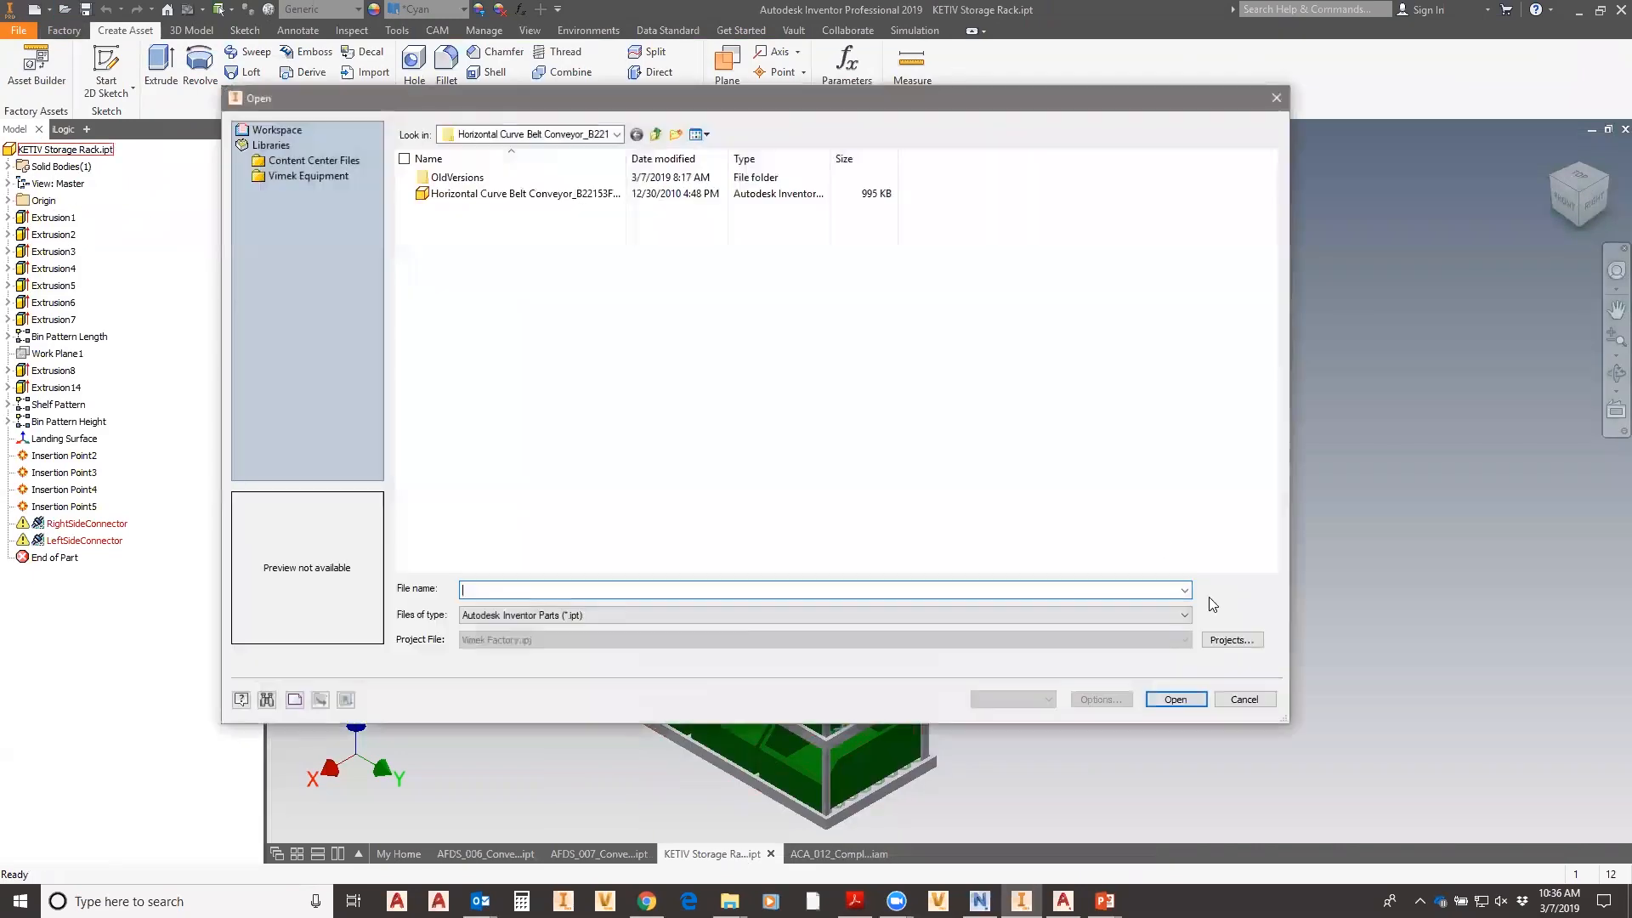
{"action": "key", "text": "Escape"}
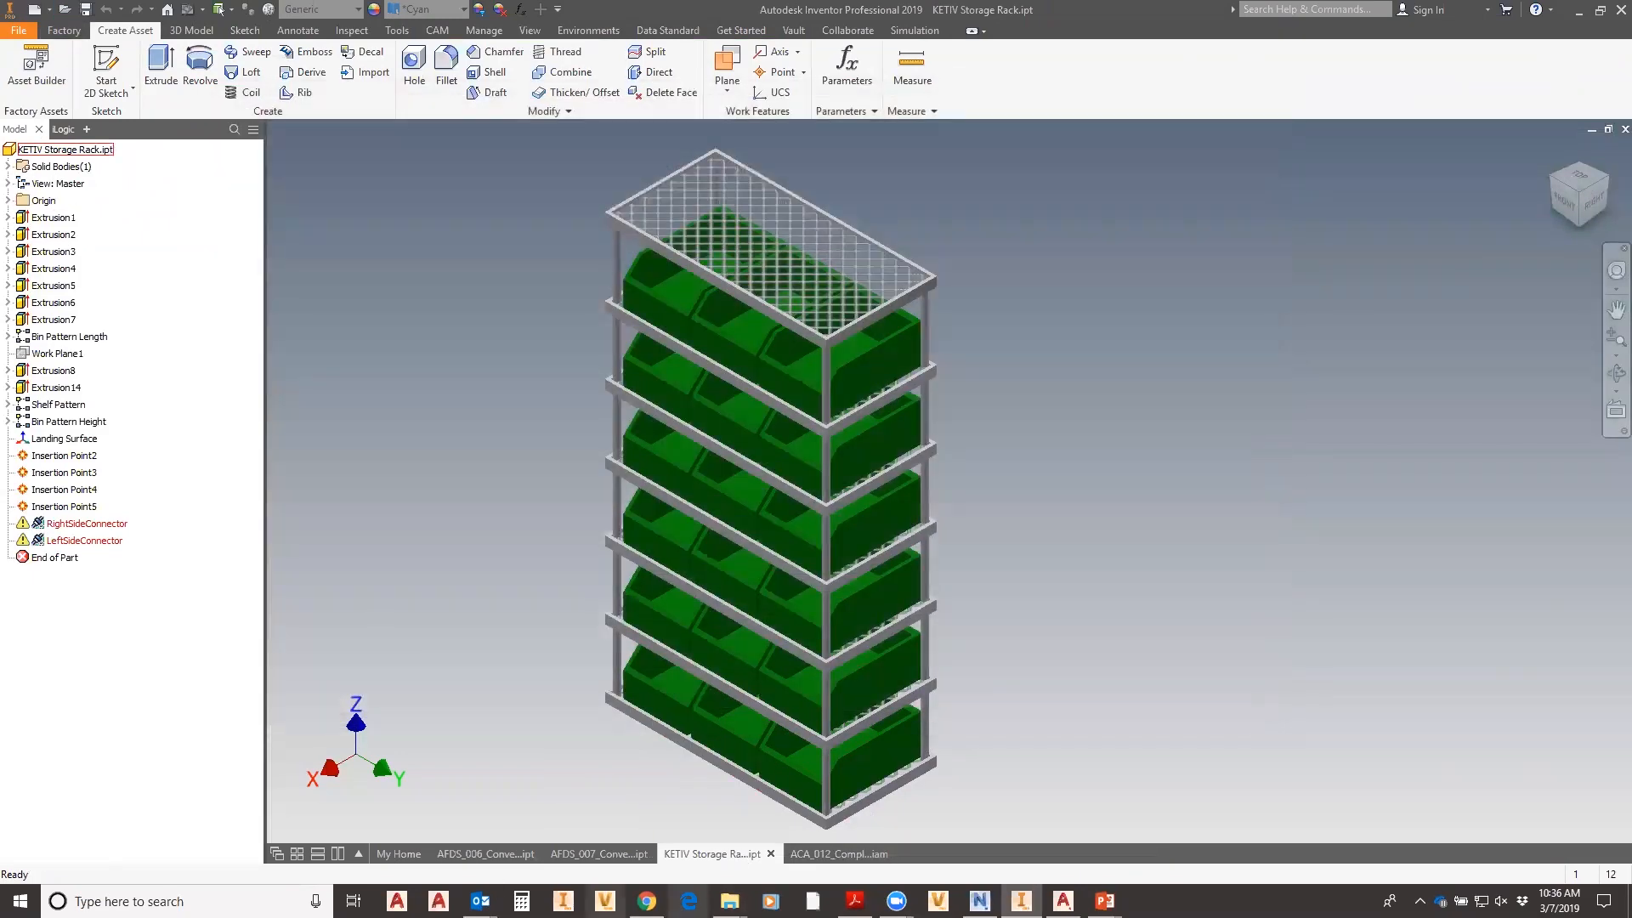
{"action": "left_click", "coordinate": [400, 854]}
{"action": "mouse_move", "coordinate": [733, 577]}
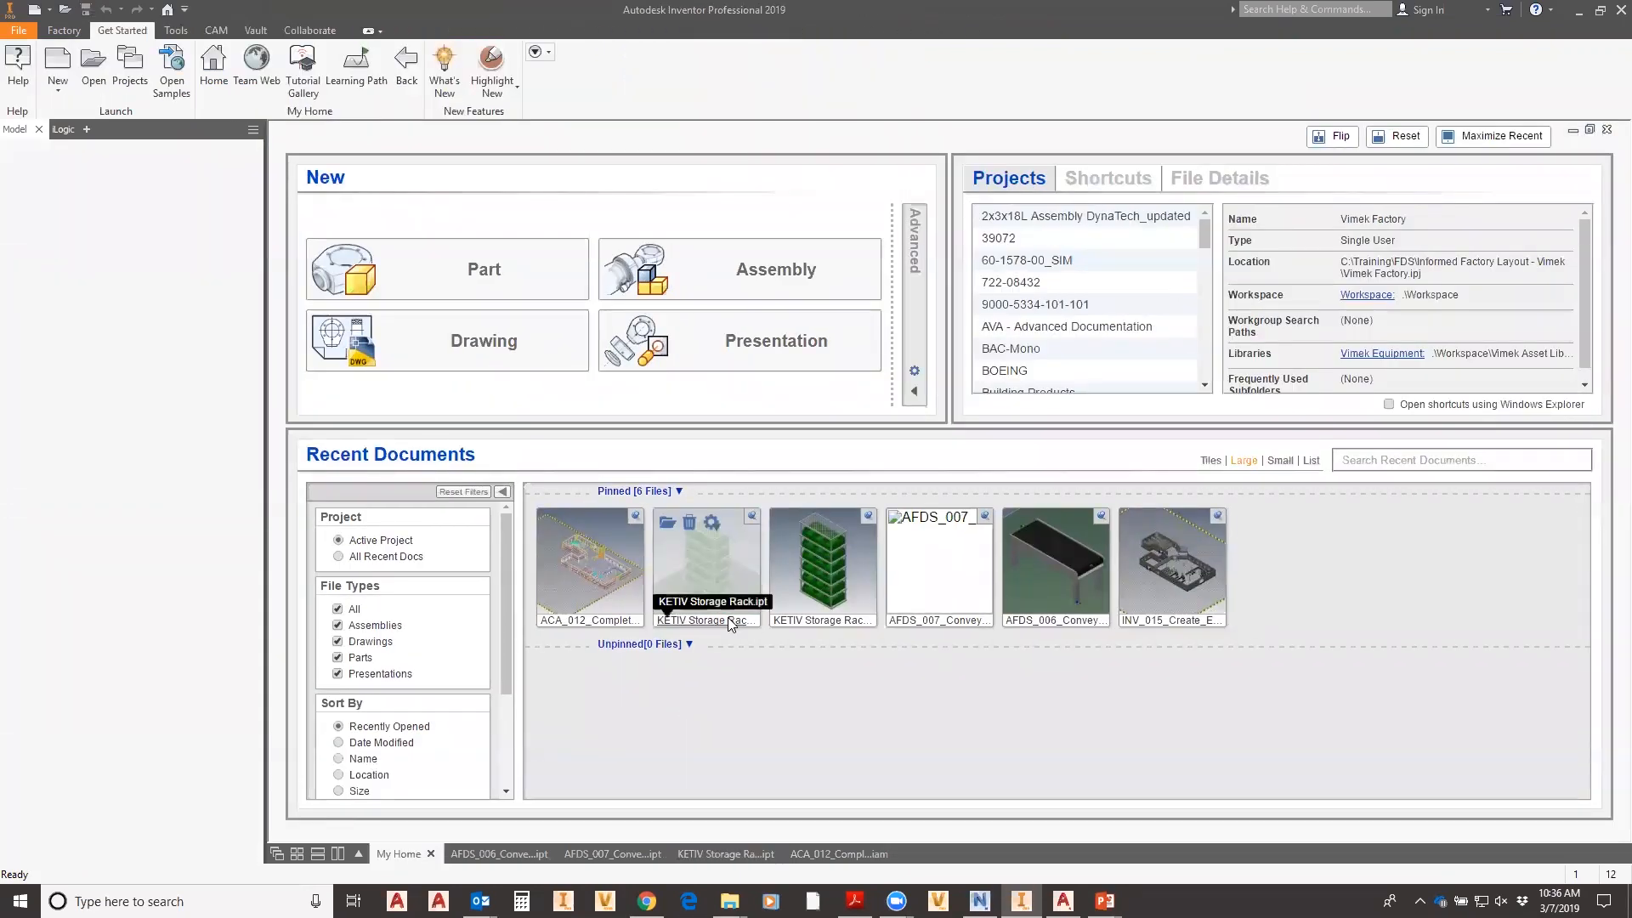
{"action": "mouse_move", "coordinate": [862, 621]}
{"action": "left_click", "coordinate": [823, 582]}
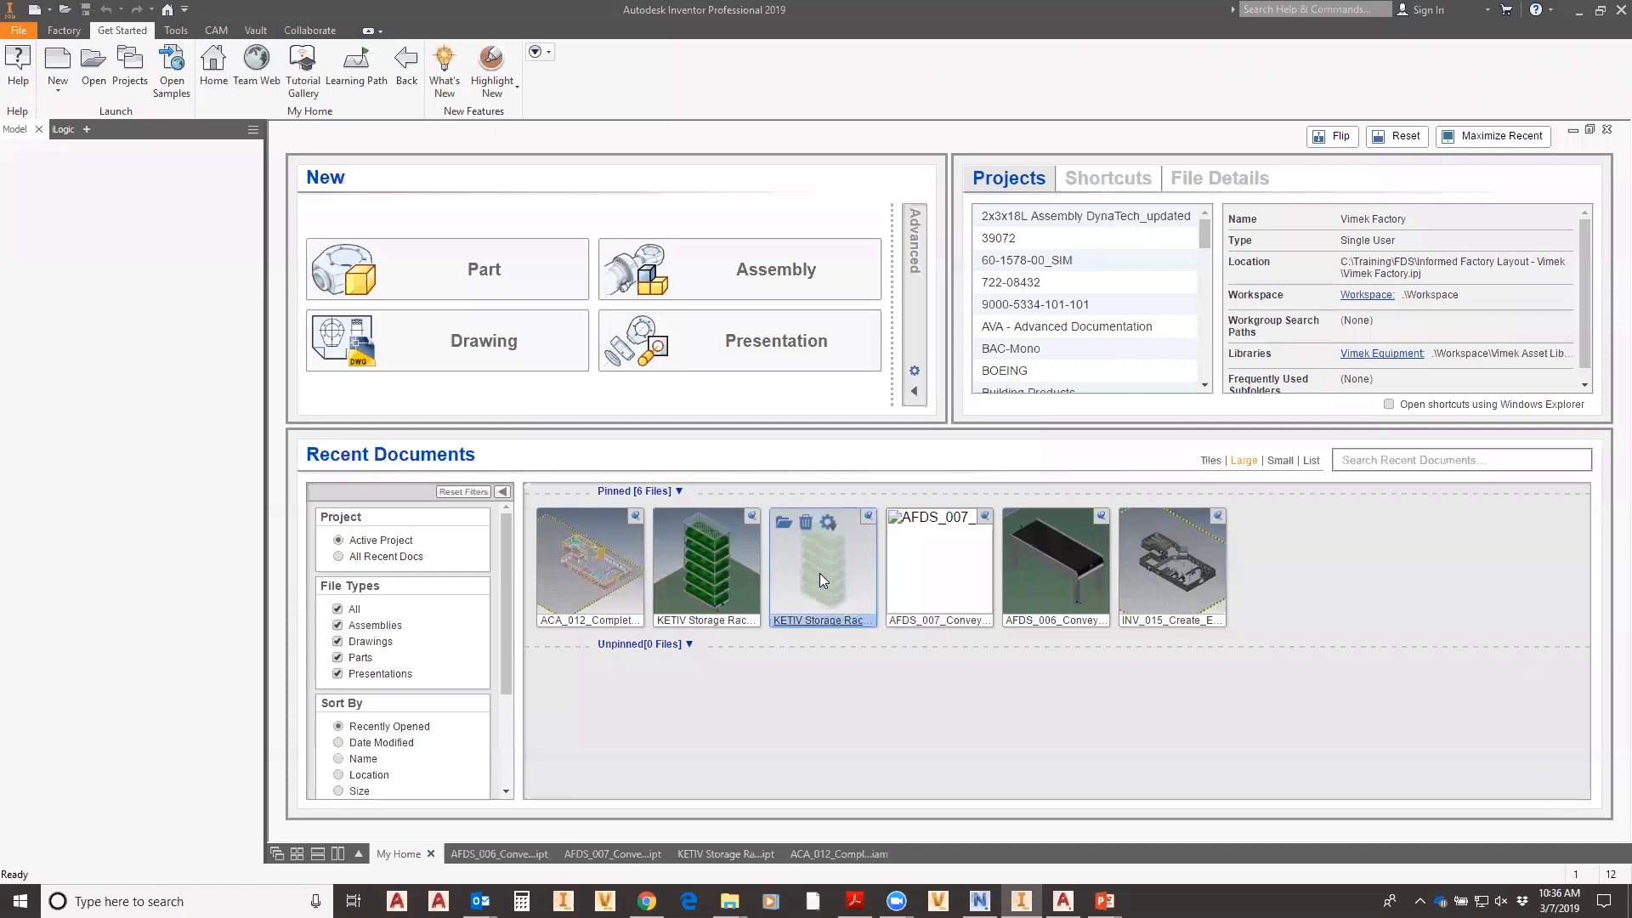
{"action": "left_click", "coordinate": [782, 523]}
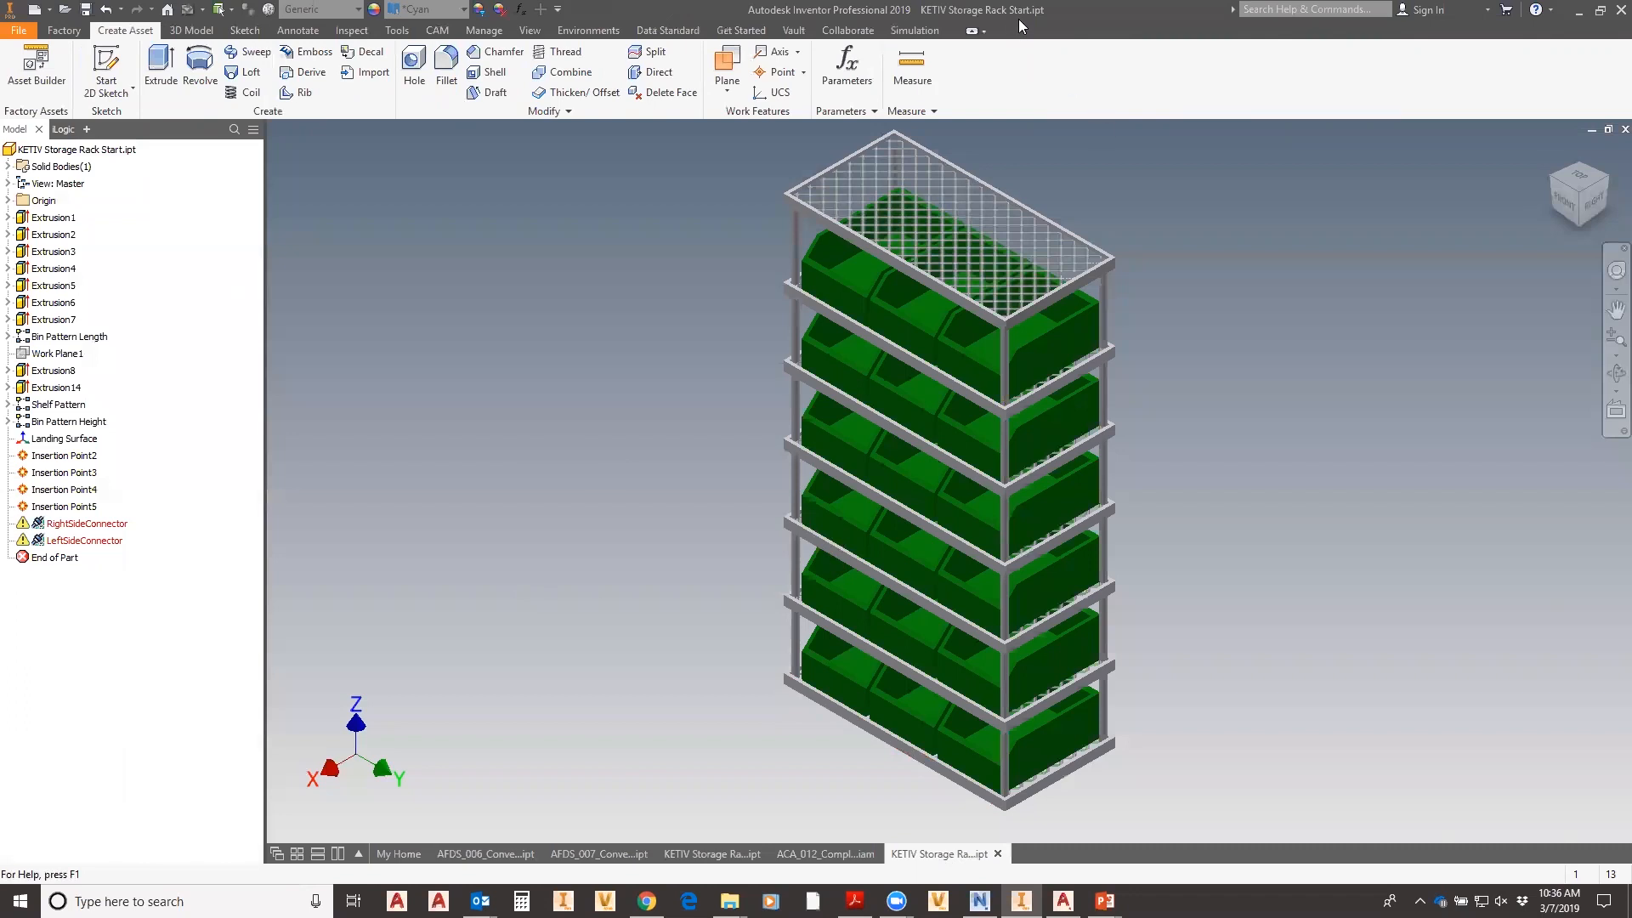
- Delete the Landing Surface through LeftSideConnector features from the browser tree
{"action": "left_click", "coordinate": [65, 441]}
{"action": "left_click", "coordinate": [81, 541], "text": "shift"}
{"action": "right_click", "coordinate": [75, 474]}
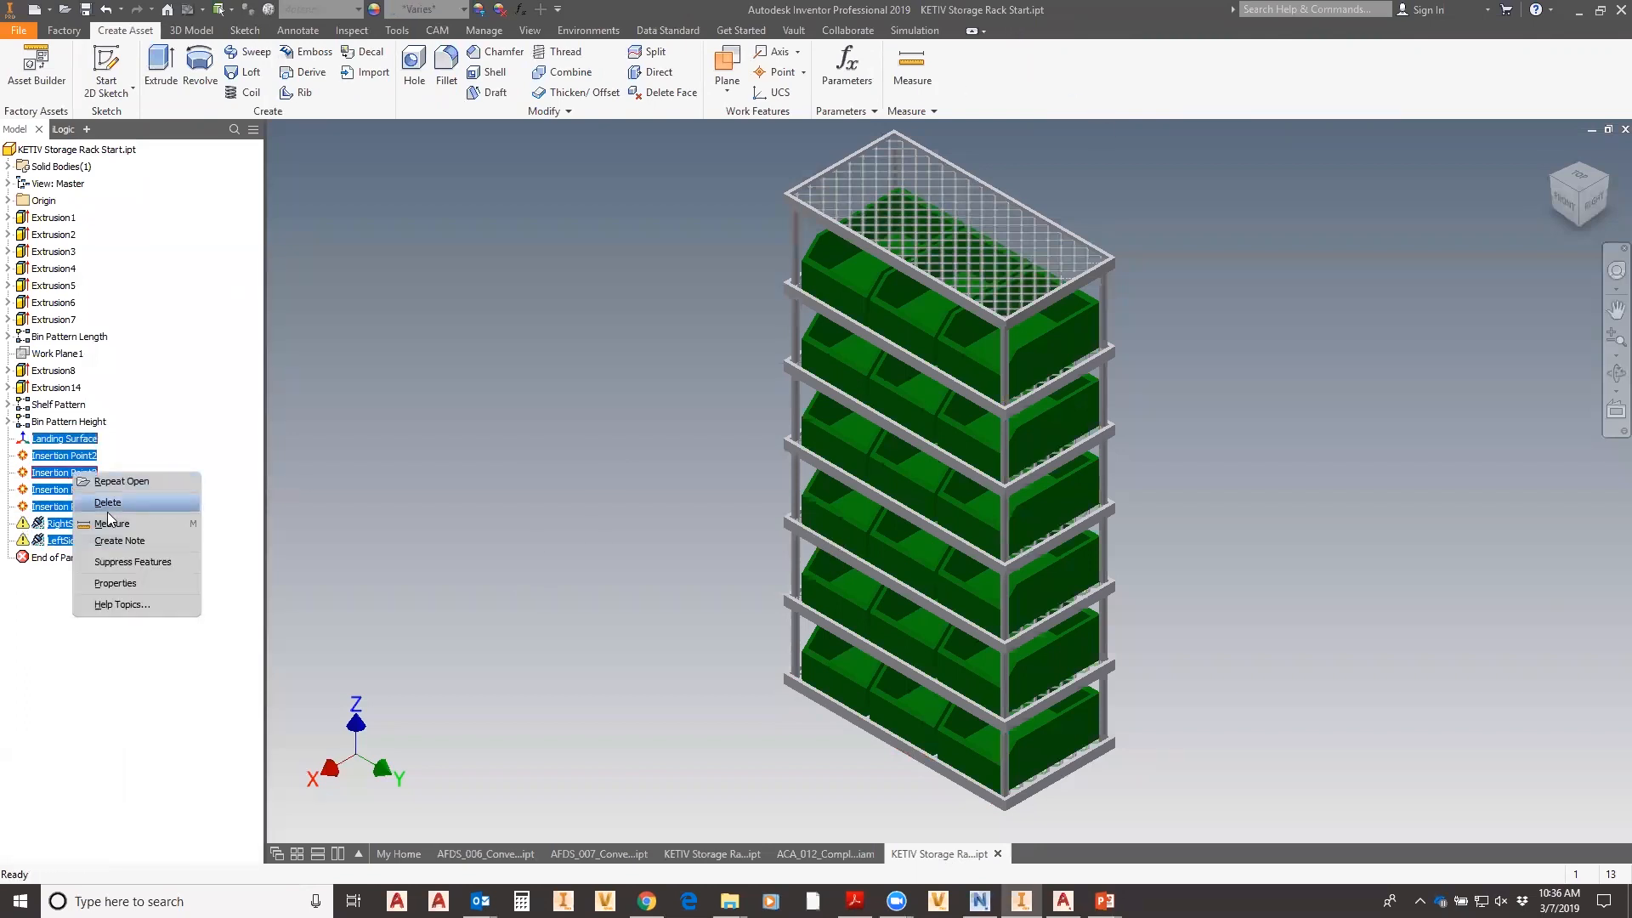
{"action": "left_click", "coordinate": [108, 503]}
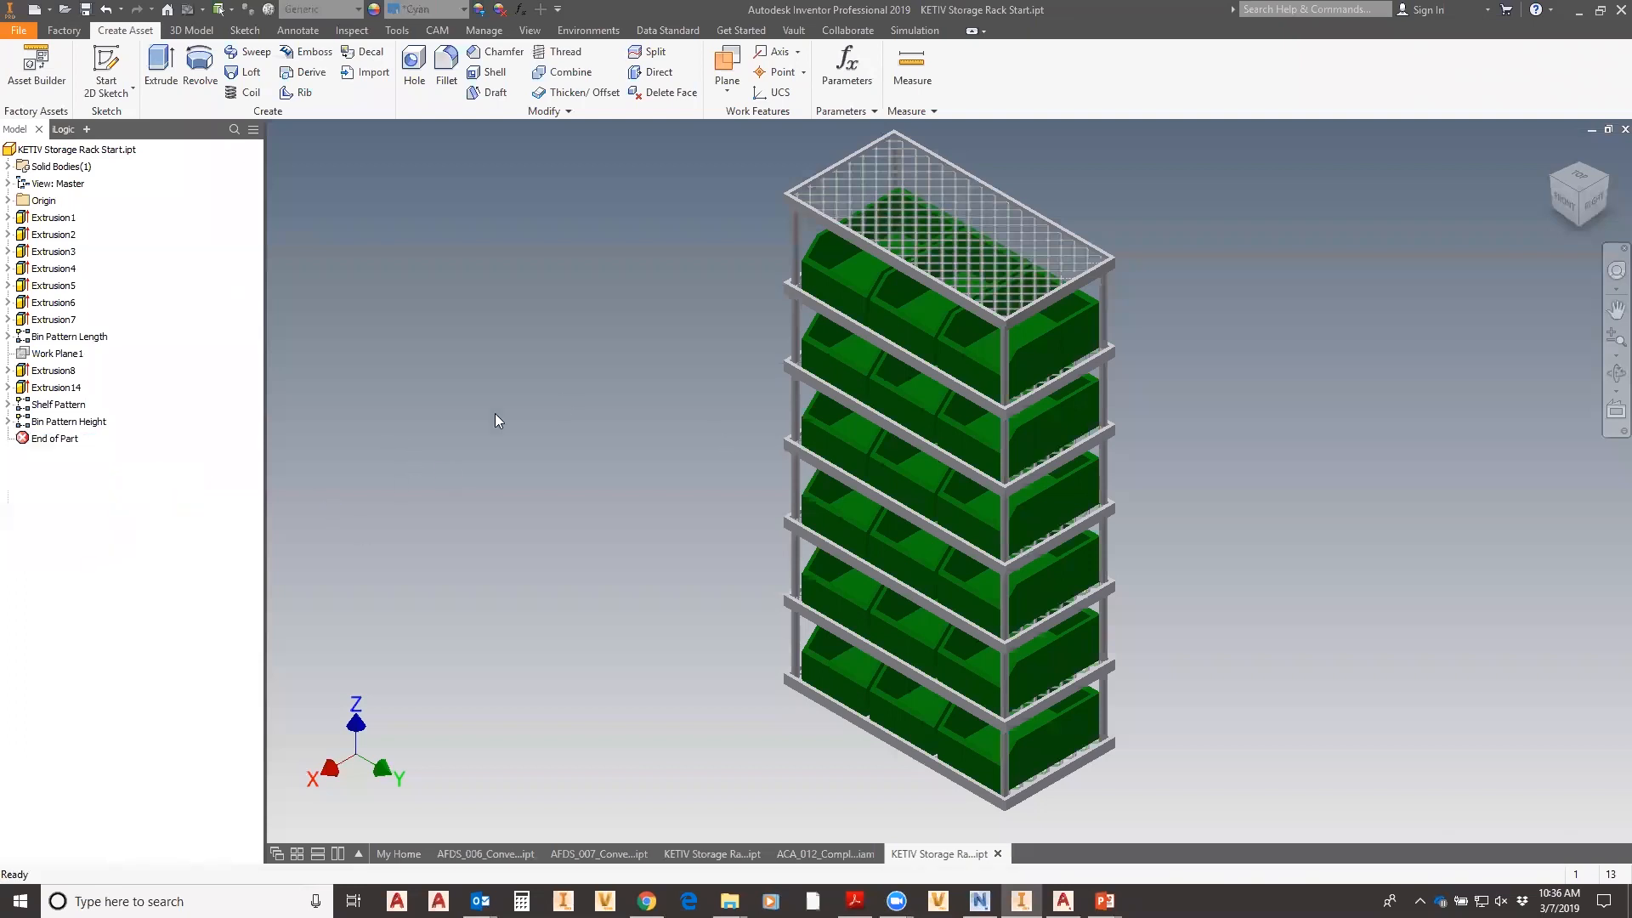
{"action": "middle_click_drag", "start_coordinate": [694, 500], "coordinate": [550, 496]}
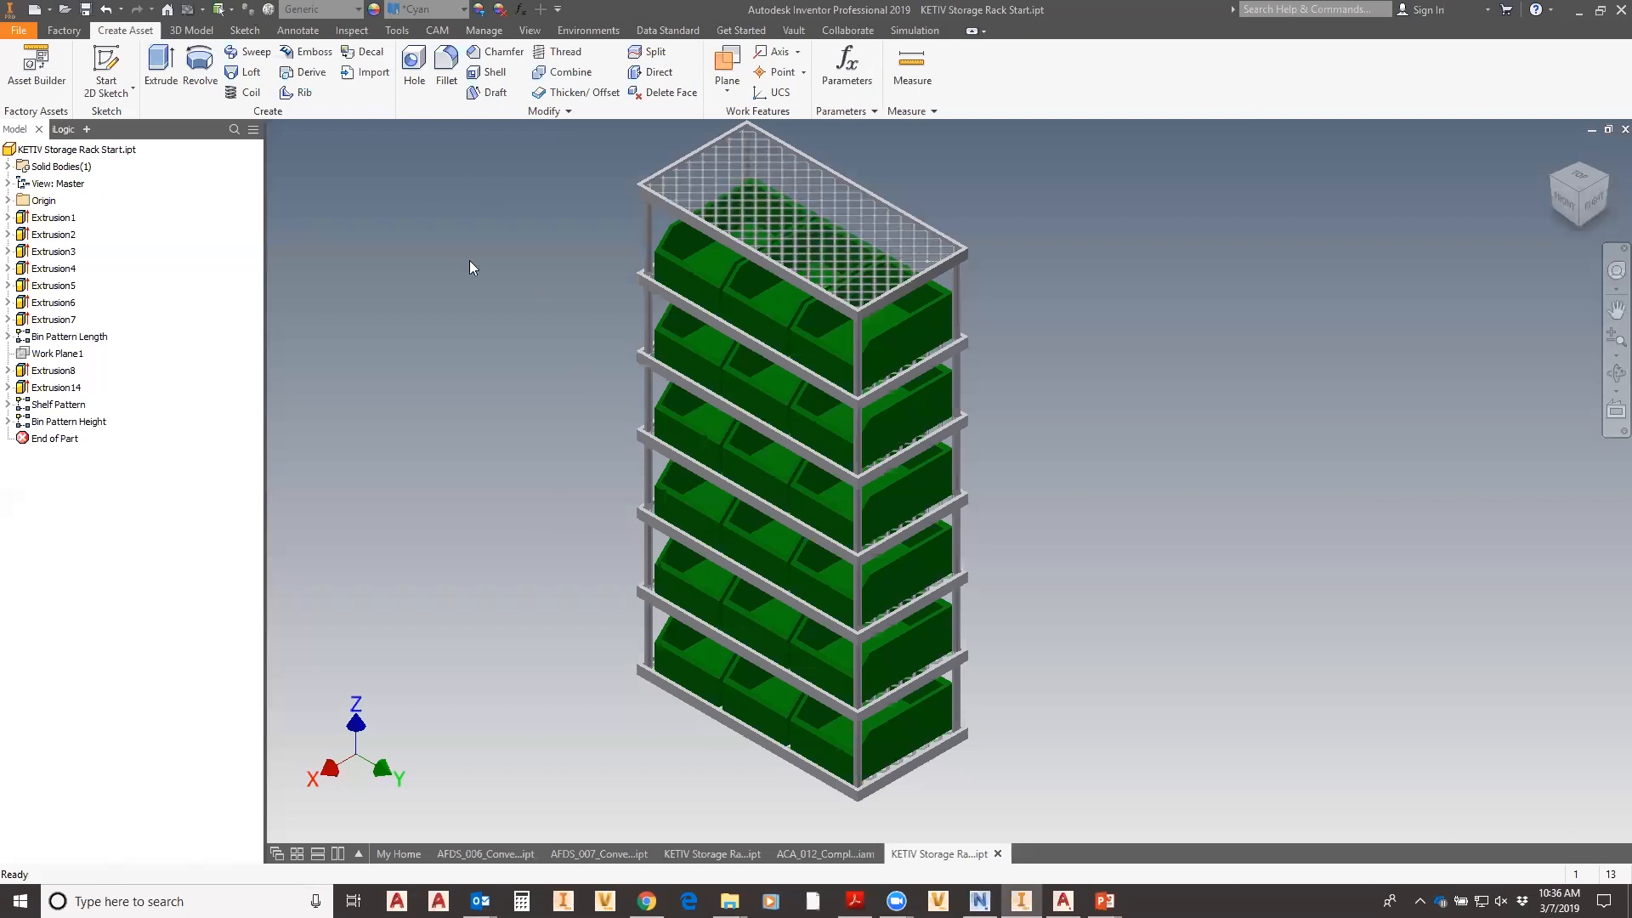
- In the iLogic Cabinet form, set the rack to 4 bins high
{"action": "left_click", "coordinate": [63, 129]}
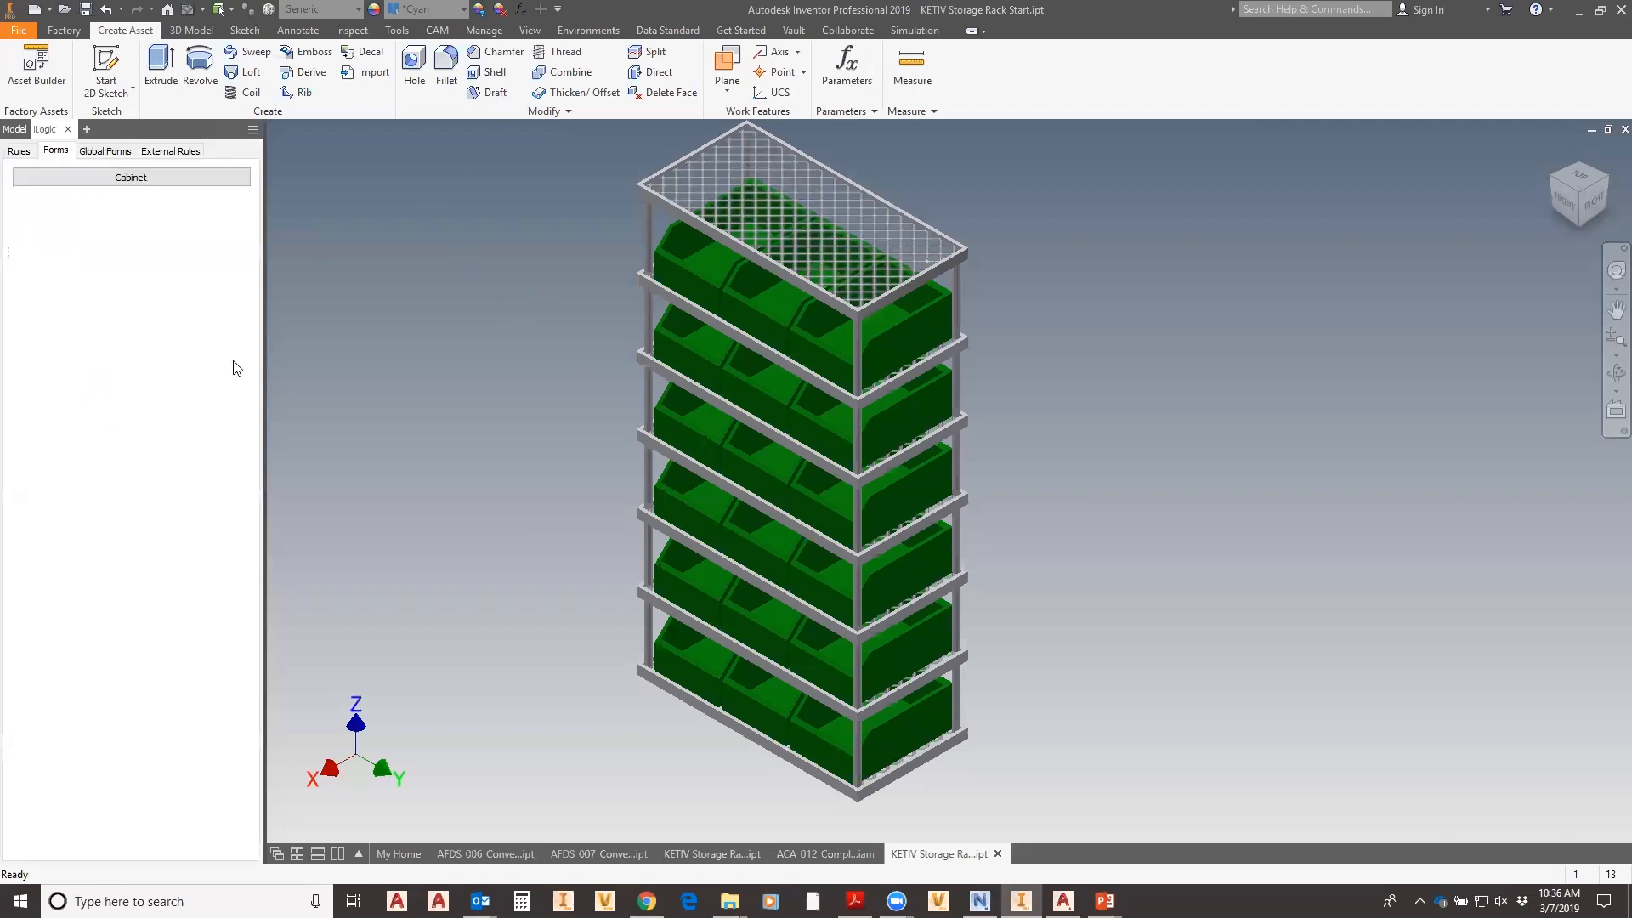
{"action": "left_click", "coordinate": [85, 179]}
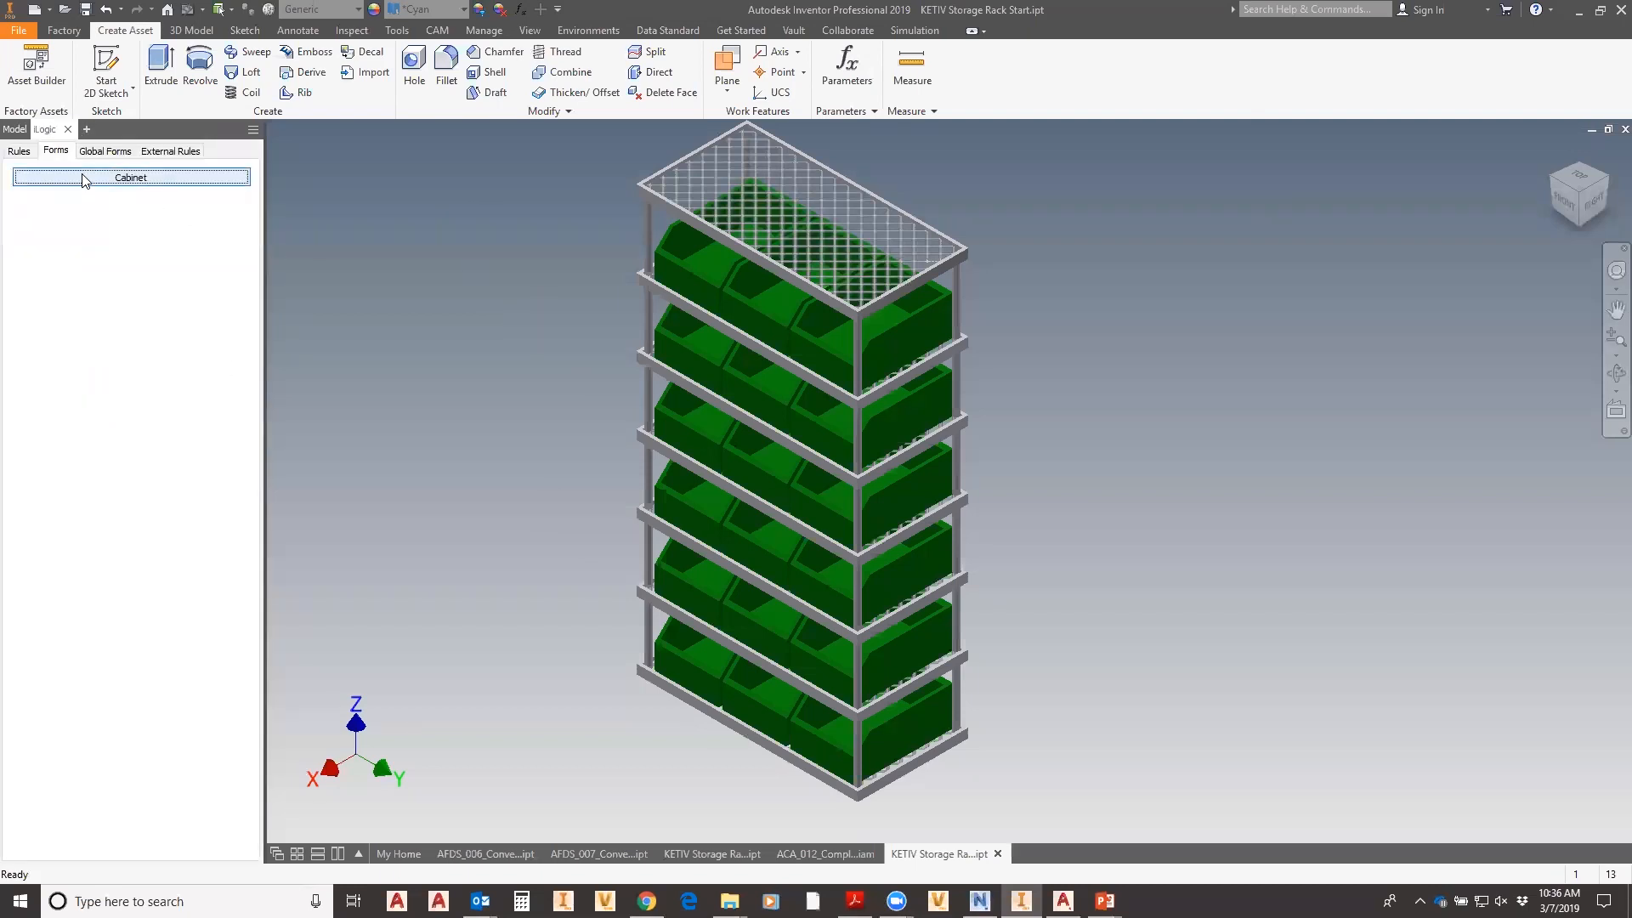
{"action": "left_click_drag", "start_coordinate": [828, 319], "coordinate": [484, 218]}
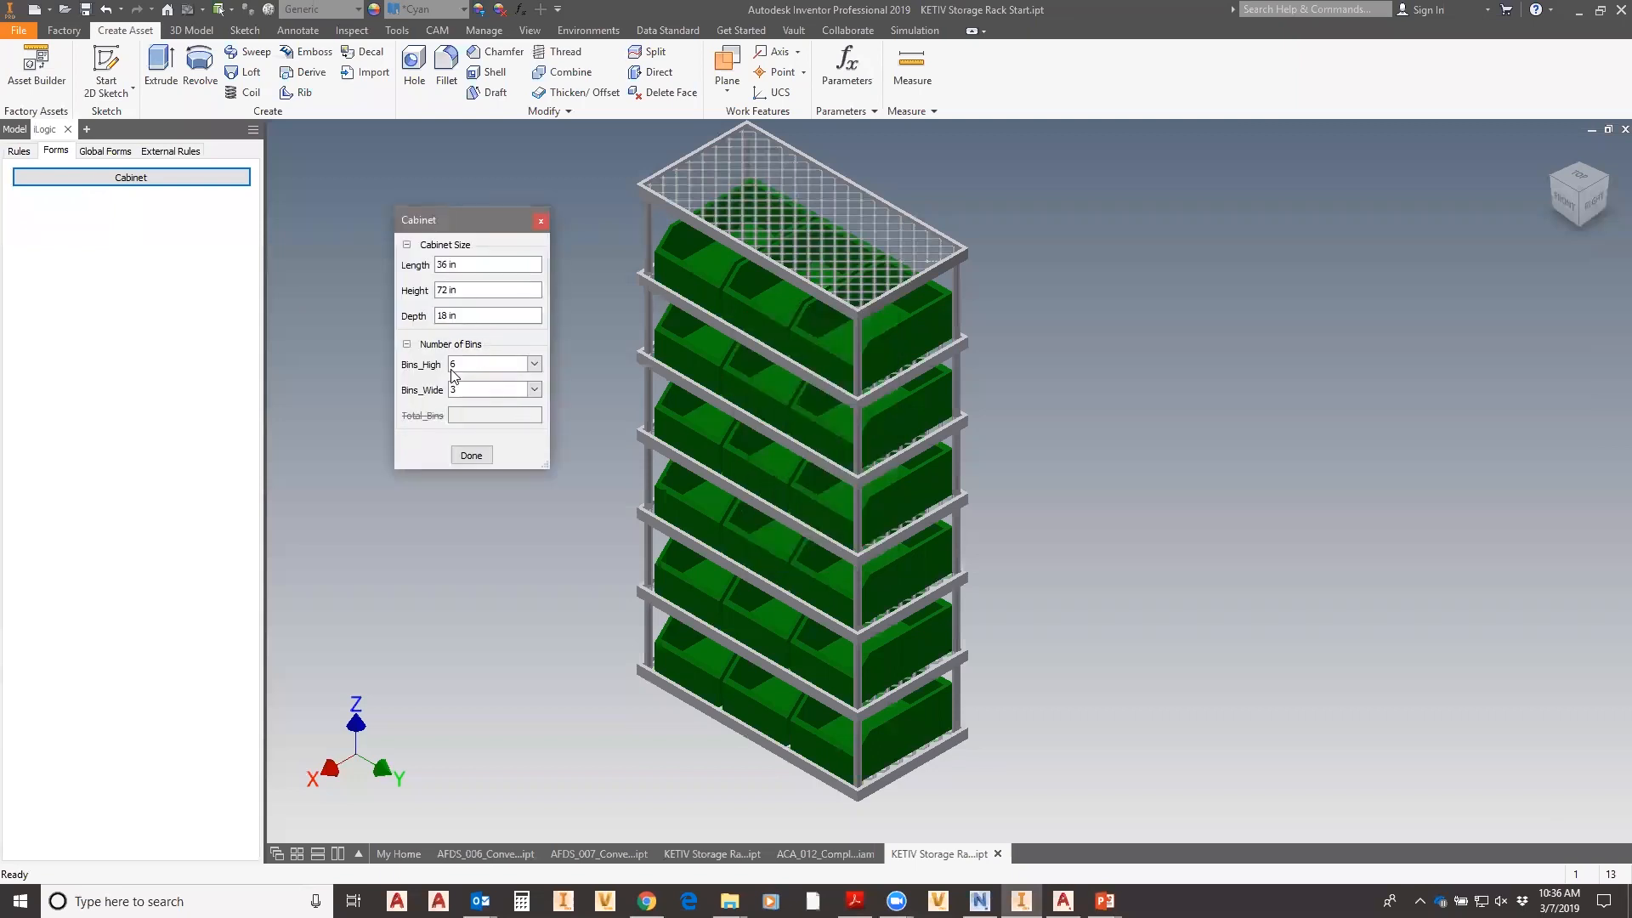
{"action": "left_click_drag", "start_coordinate": [464, 264], "coordinate": [398, 287]}
{"action": "left_click", "coordinate": [534, 364]}
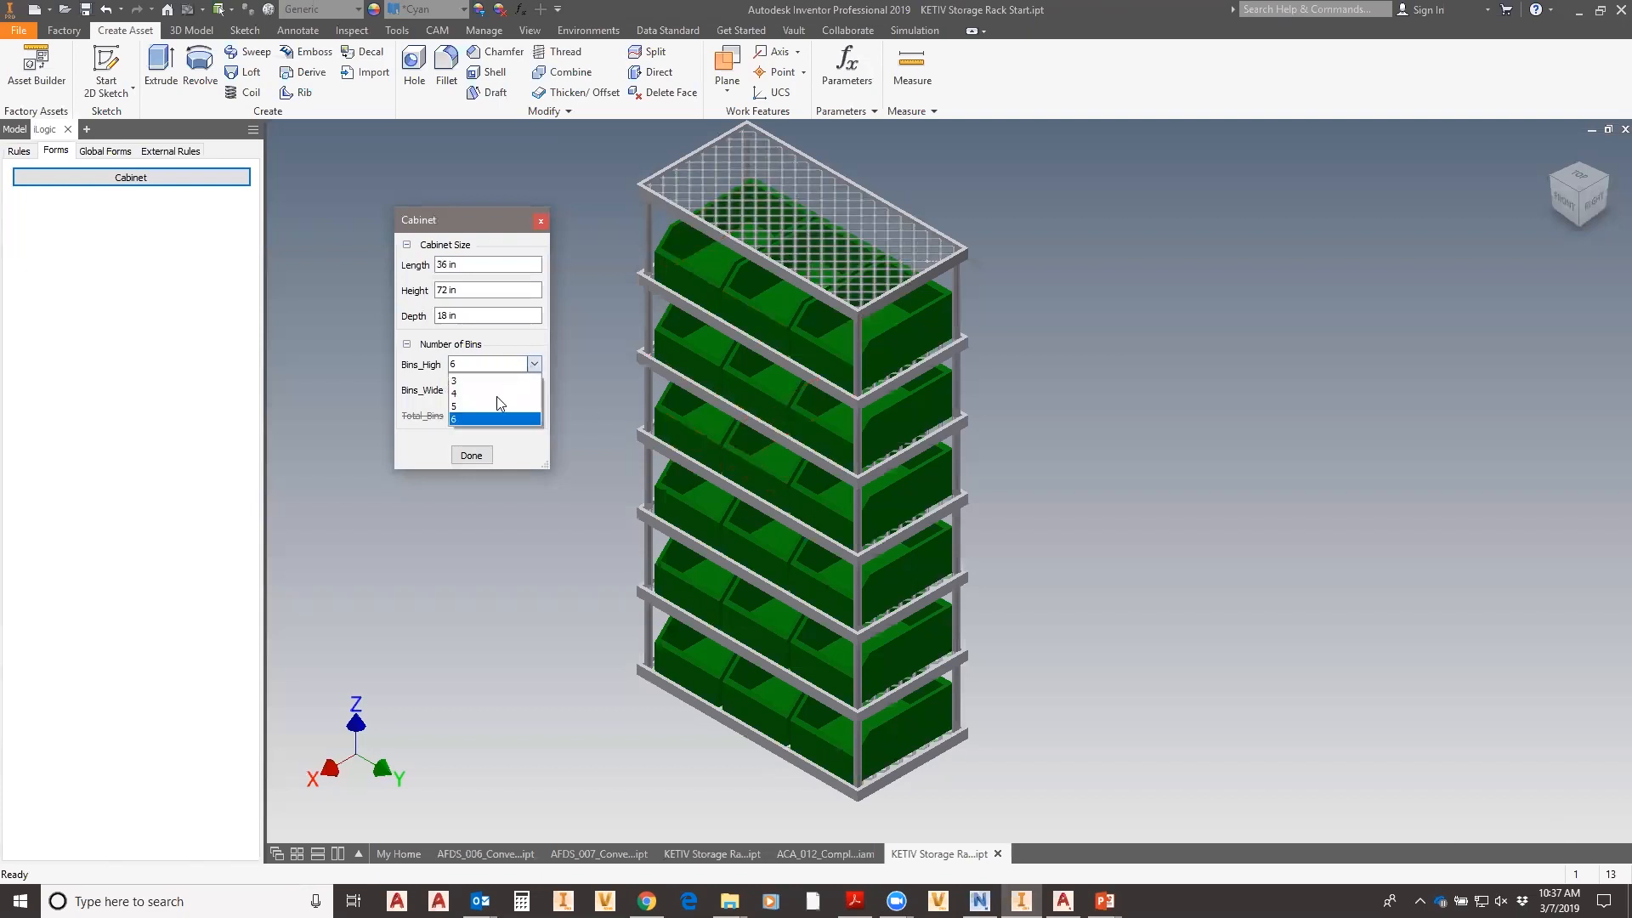
{"action": "left_click", "coordinate": [485, 406]}
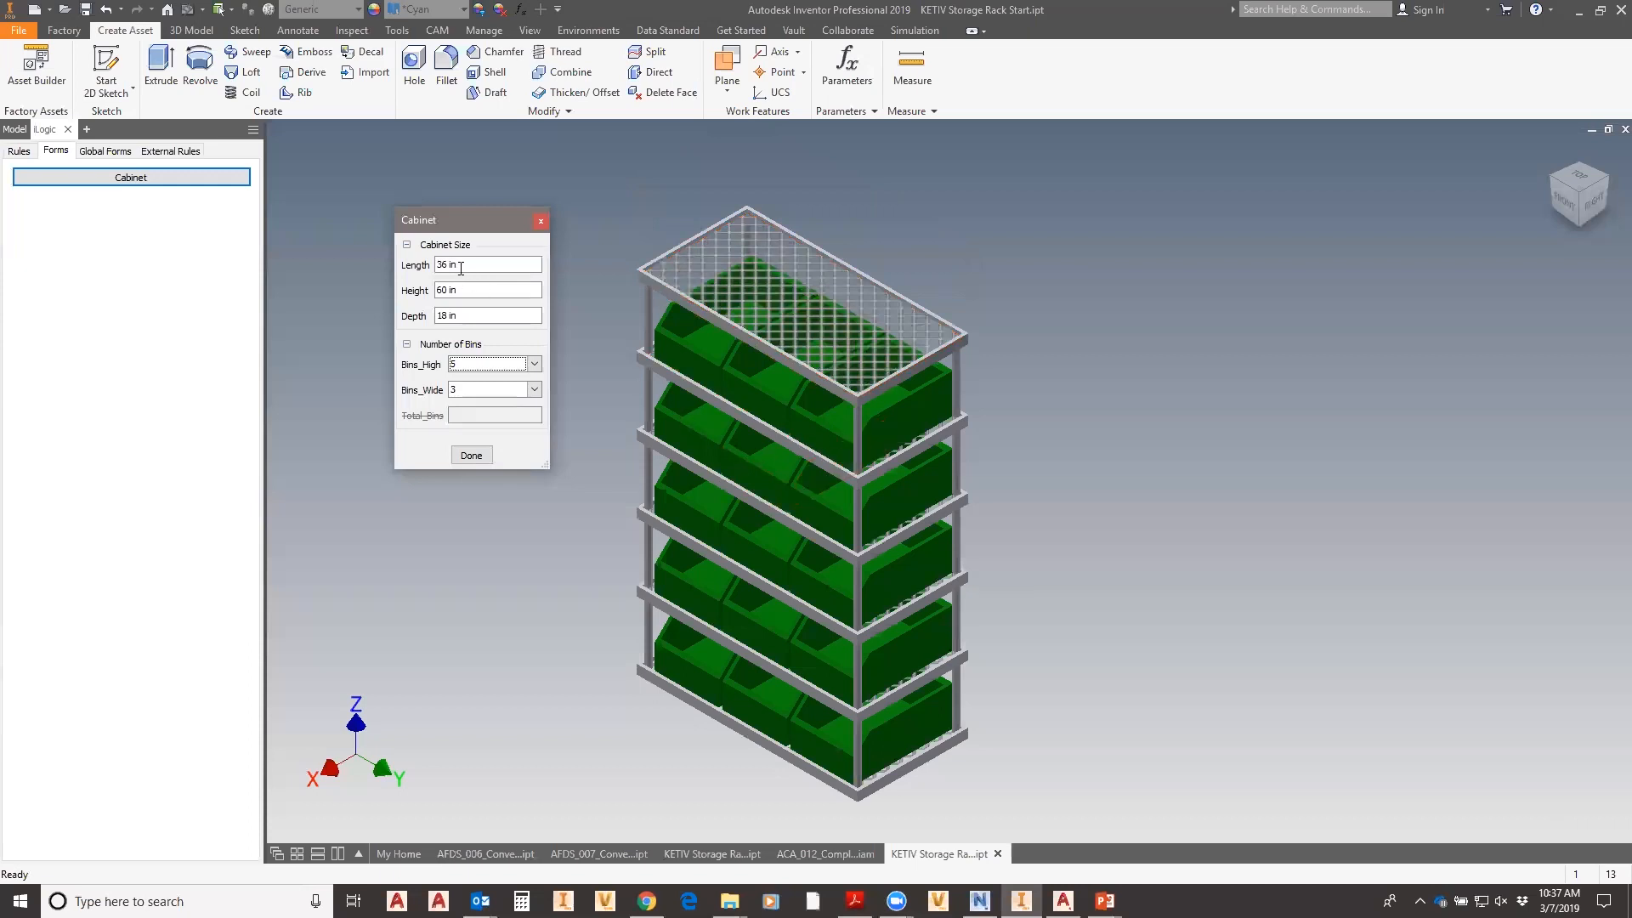
{"action": "left_click", "coordinate": [403, 267]}
{"action": "left_click", "coordinate": [408, 288]}
{"action": "left_click", "coordinate": [496, 364]}
{"action": "left_click", "coordinate": [474, 402]}
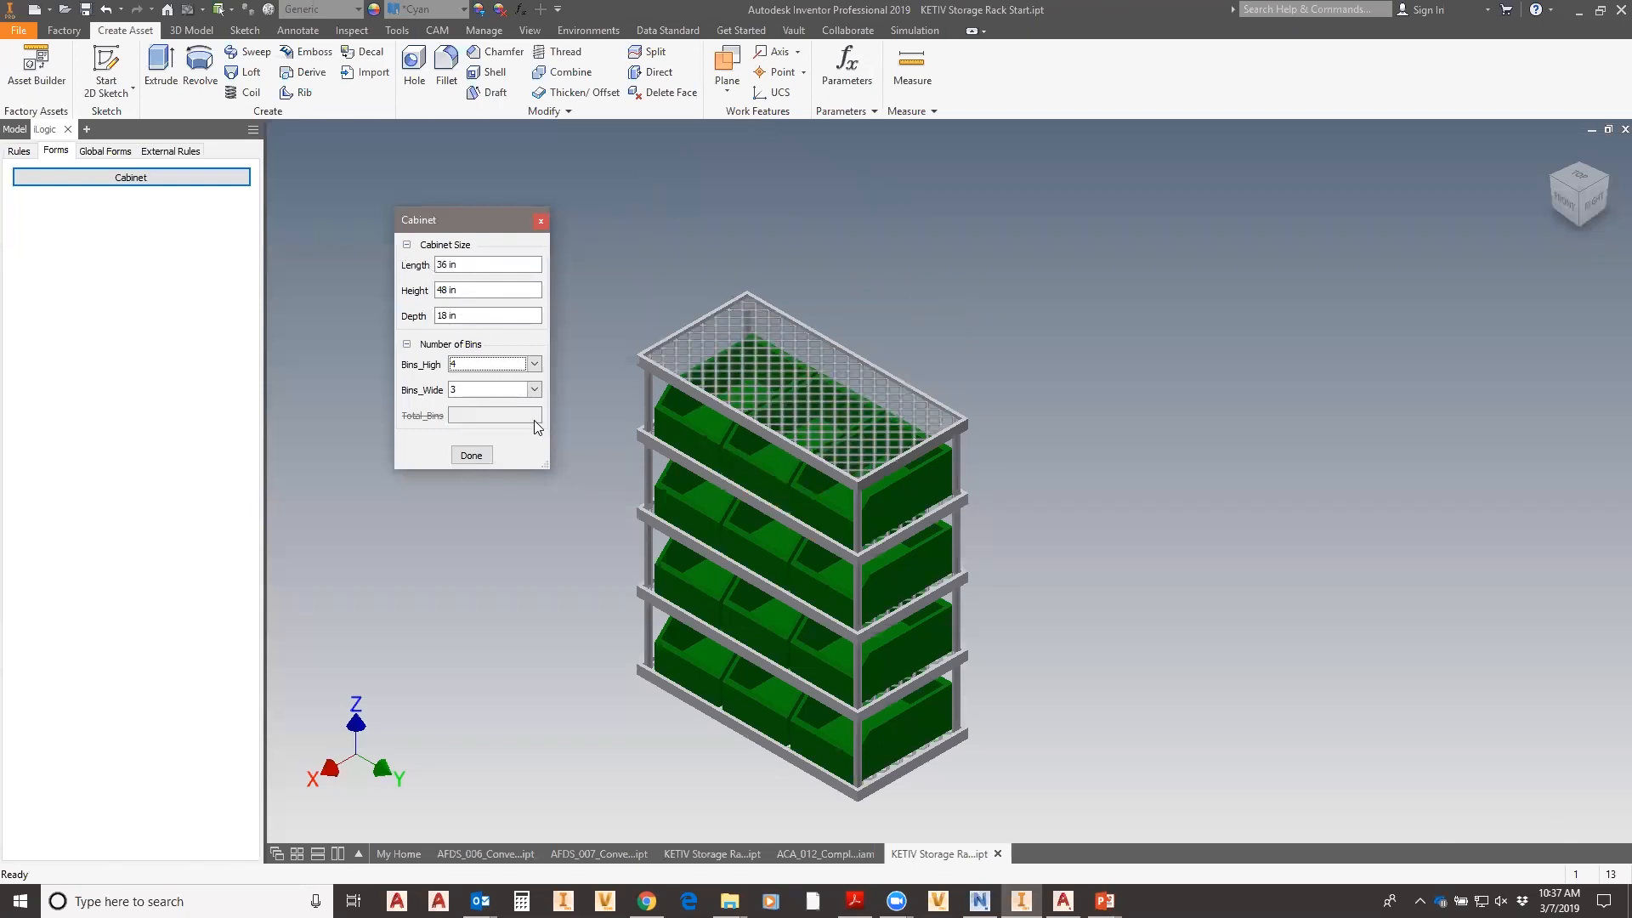
- Set 6 bins wide, apply the 72 × 48 in size, and enter Asset Builder
{"action": "left_click", "coordinate": [534, 389]}
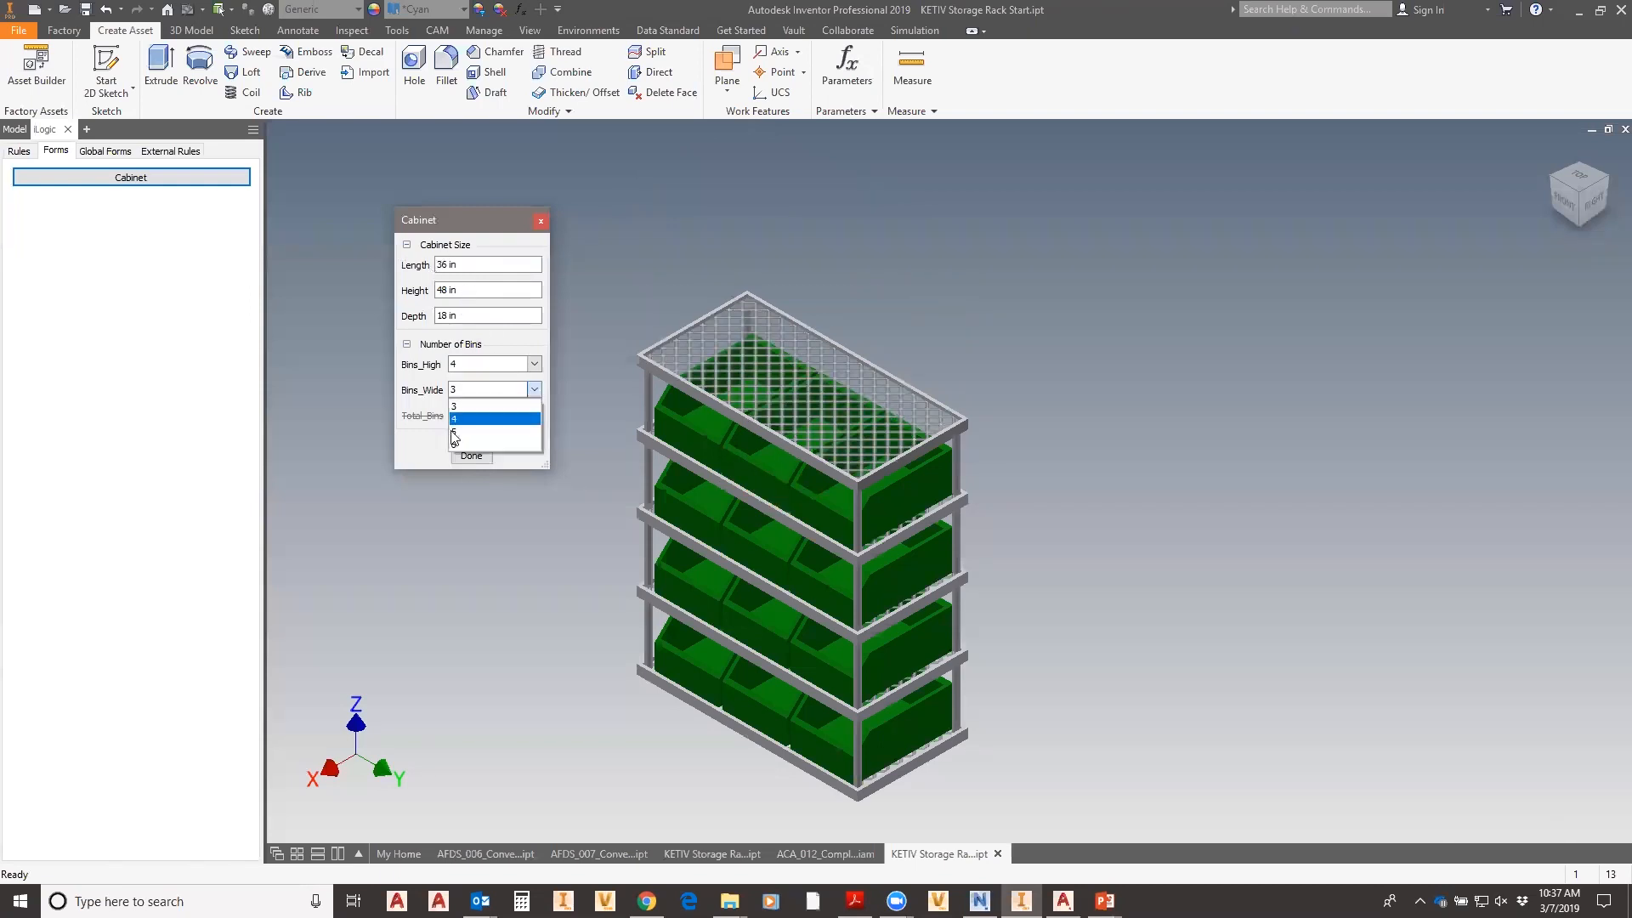
{"action": "left_click", "coordinate": [535, 444]}
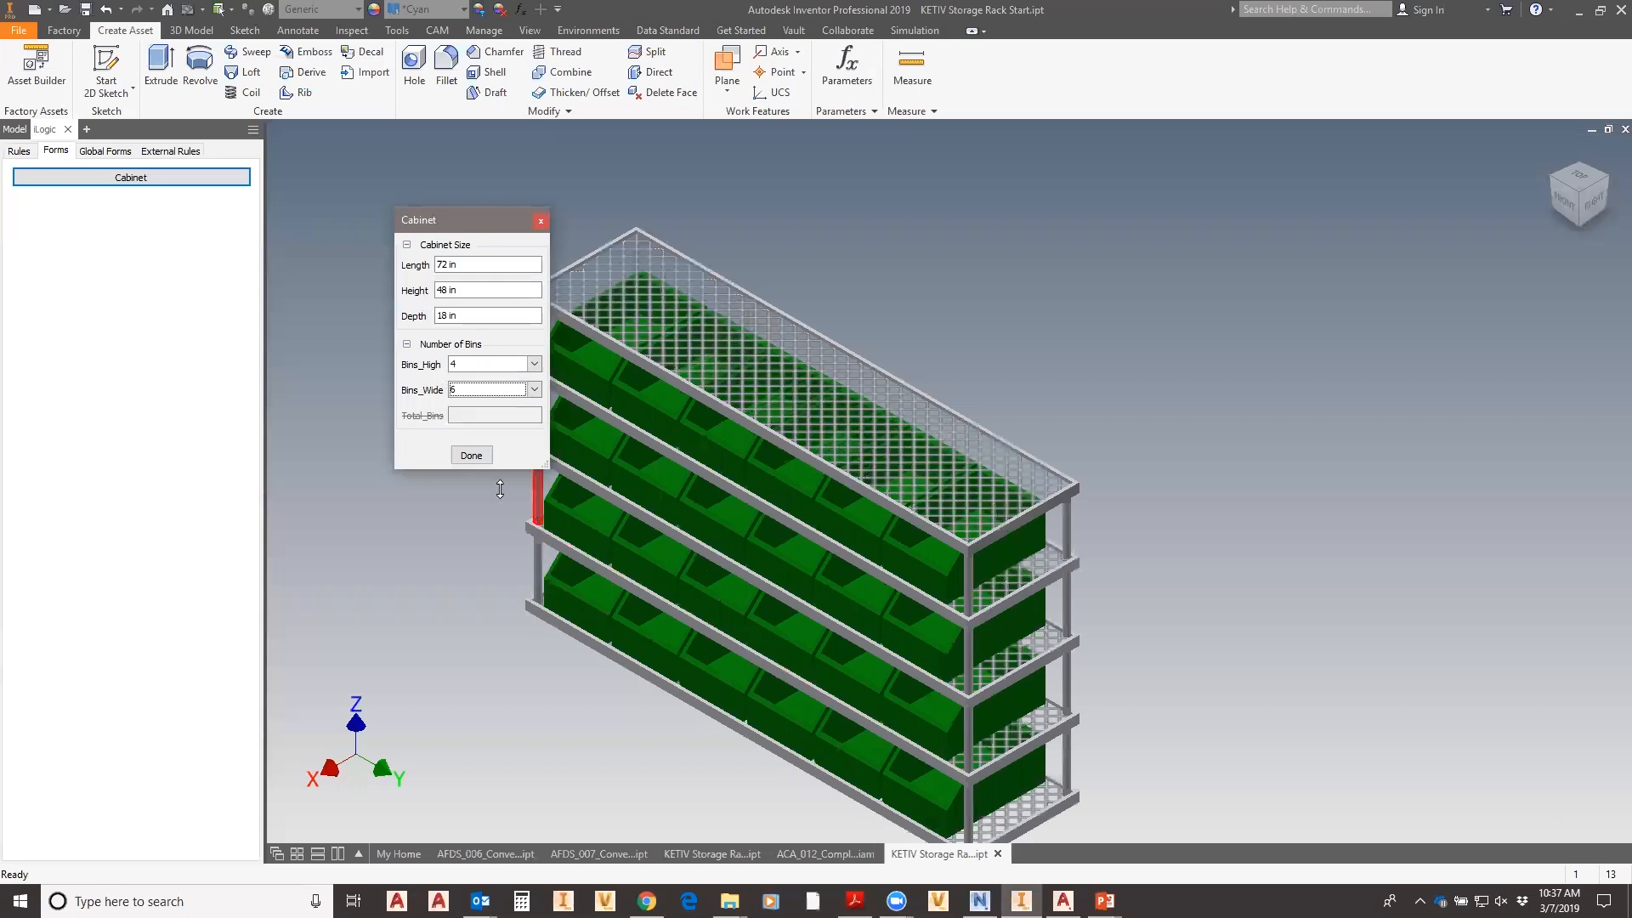
{"action": "left_click", "coordinate": [472, 456]}
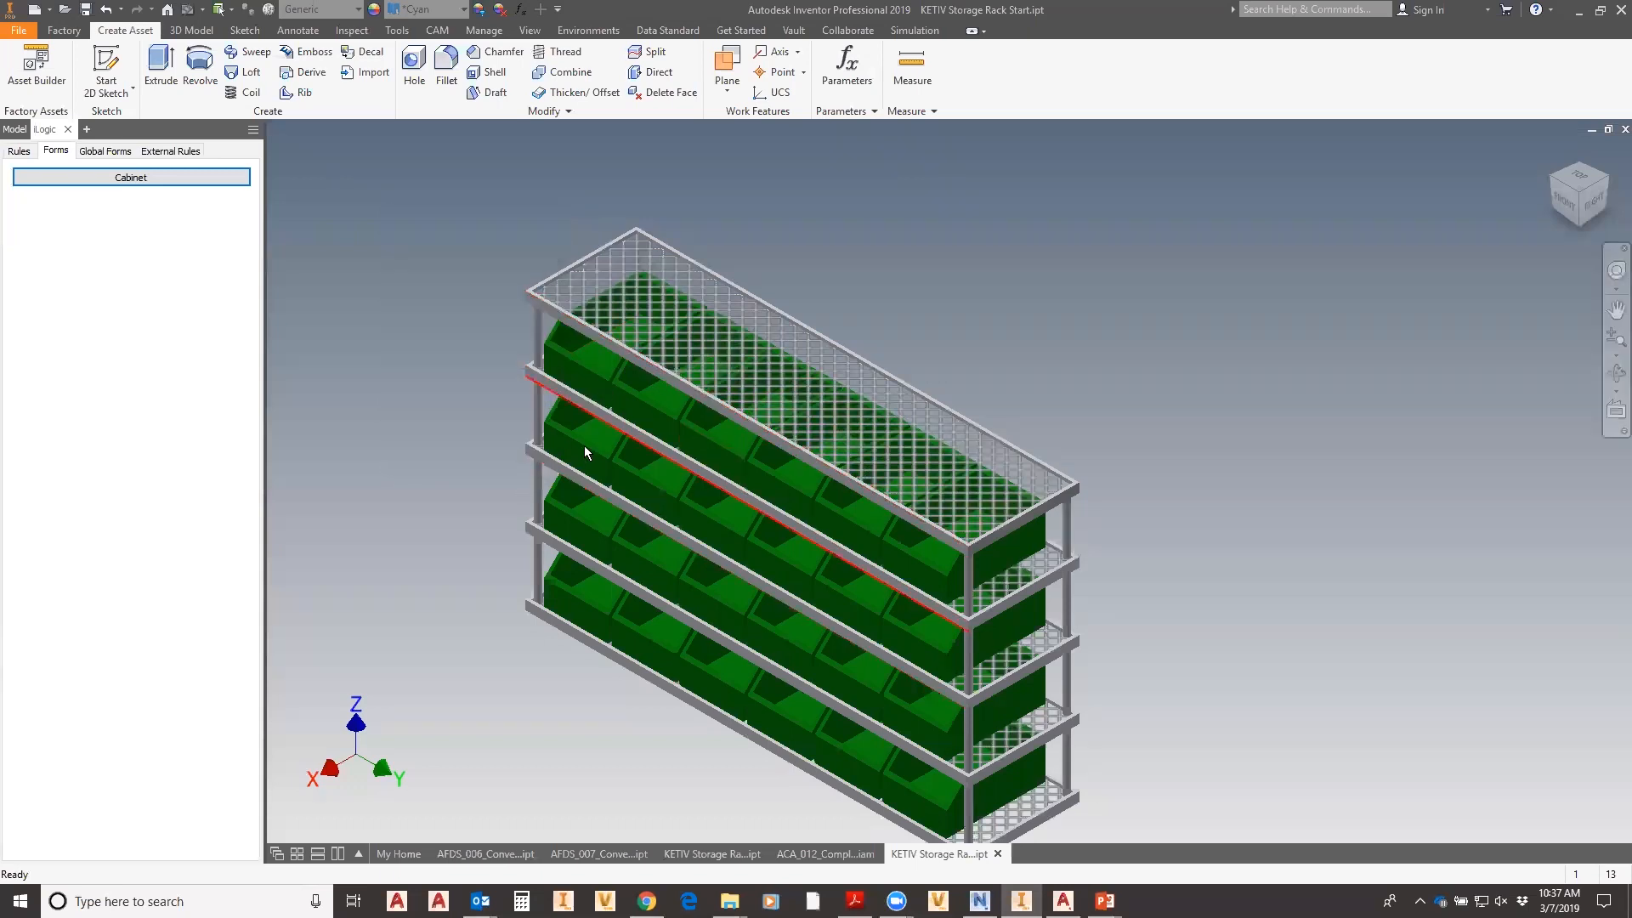
{"action": "scroll", "coordinate": [568, 463], "scroll_direction": "down", "scroll_amount": 3}
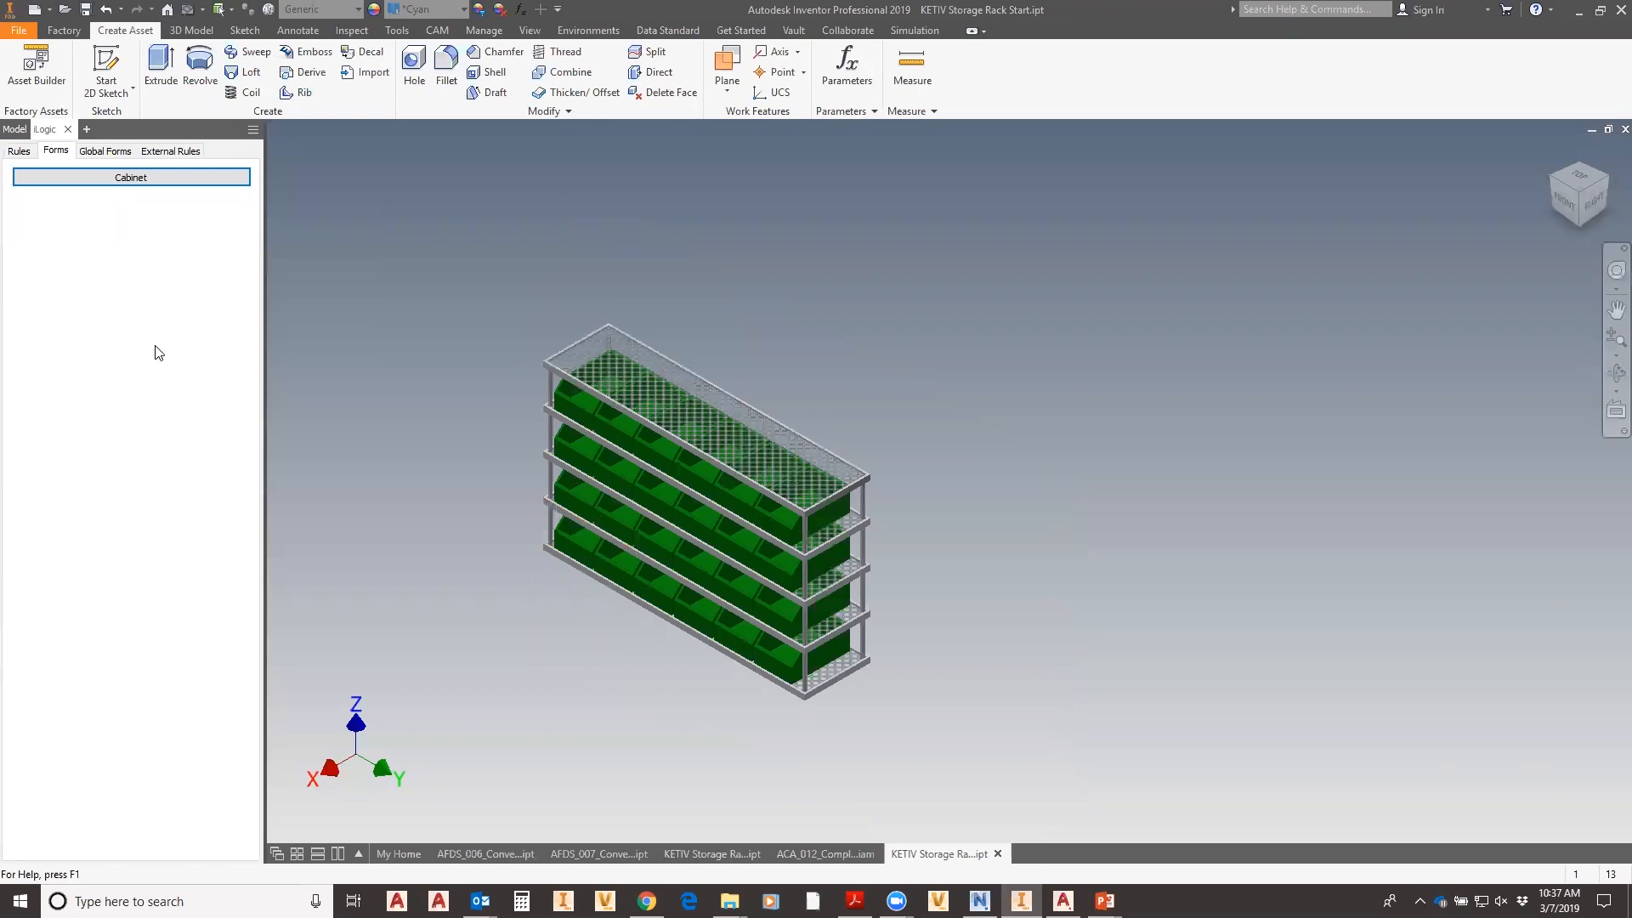
{"action": "left_click", "coordinate": [40, 67]}
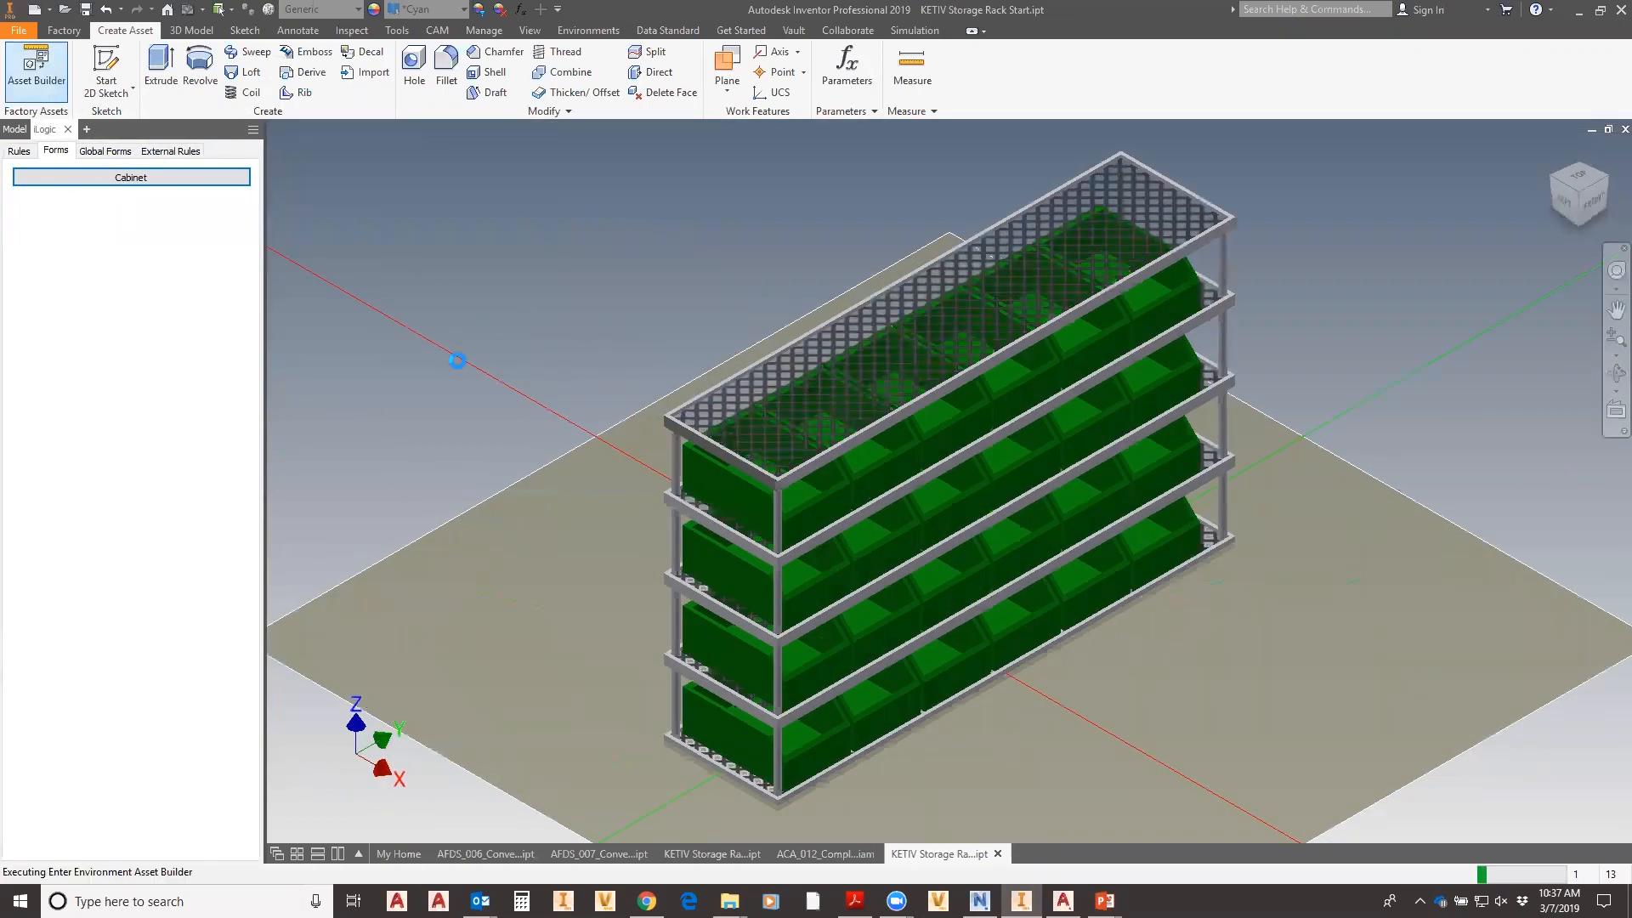
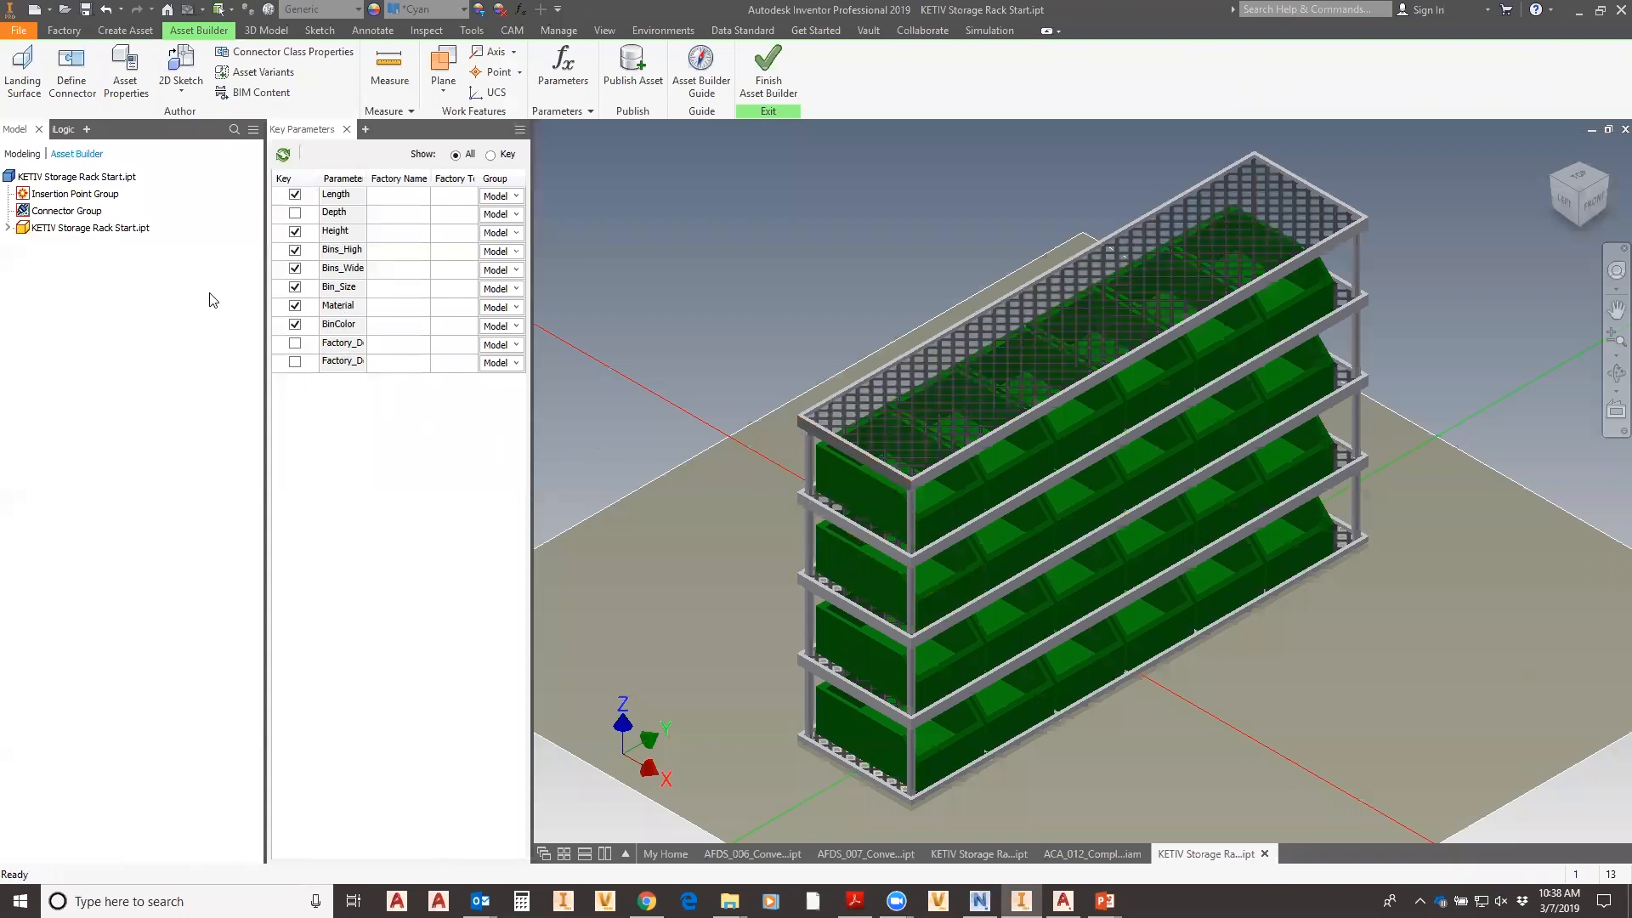
- Define the rack's bottom face as its landing surface
{"action": "left_click", "coordinate": [23, 75]}
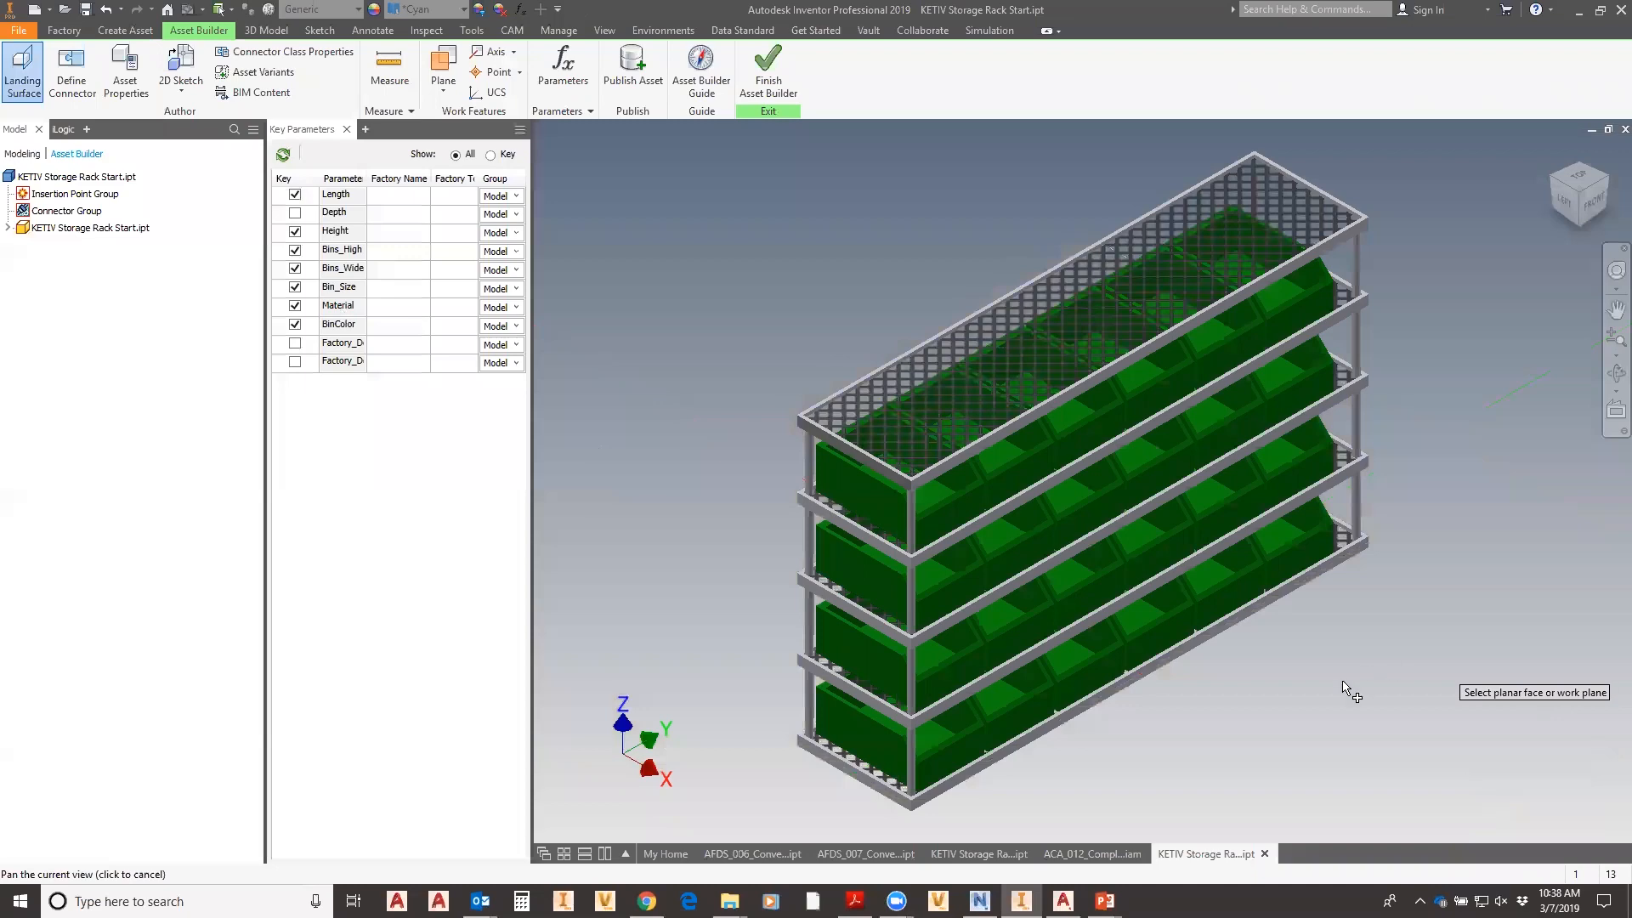
{"action": "middle_click_drag", "start_coordinate": [1203, 697], "coordinate": [1221, 605], "text": "shift"}
{"action": "left_click", "coordinate": [988, 568]}
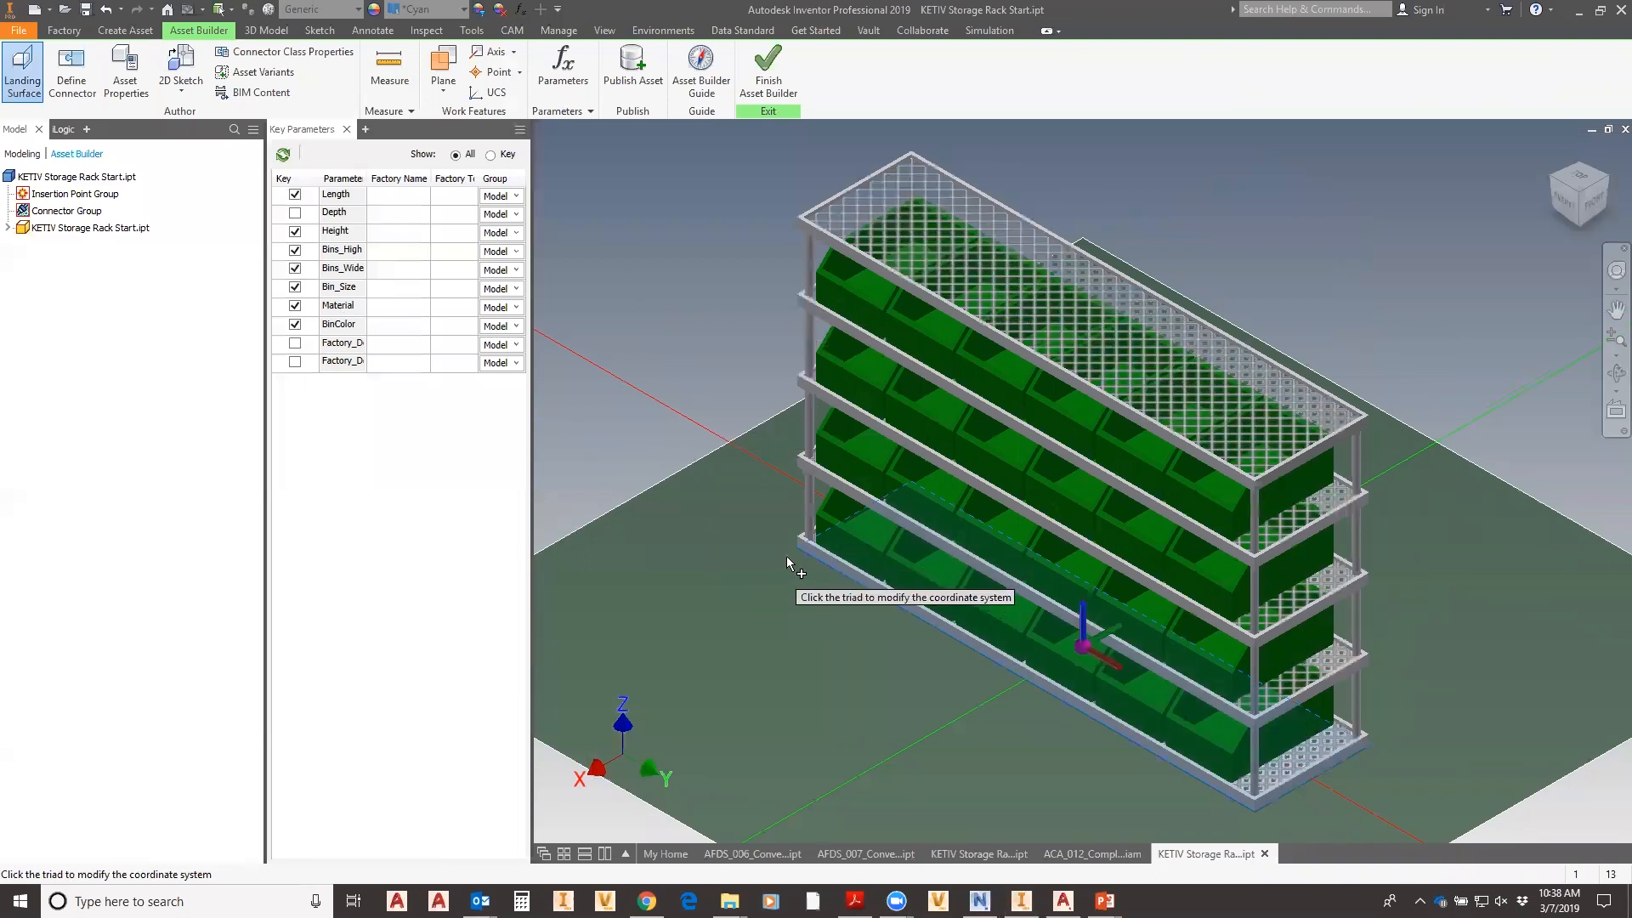
{"action": "right_click", "coordinate": [667, 280]}
{"action": "left_click", "coordinate": [711, 280]}
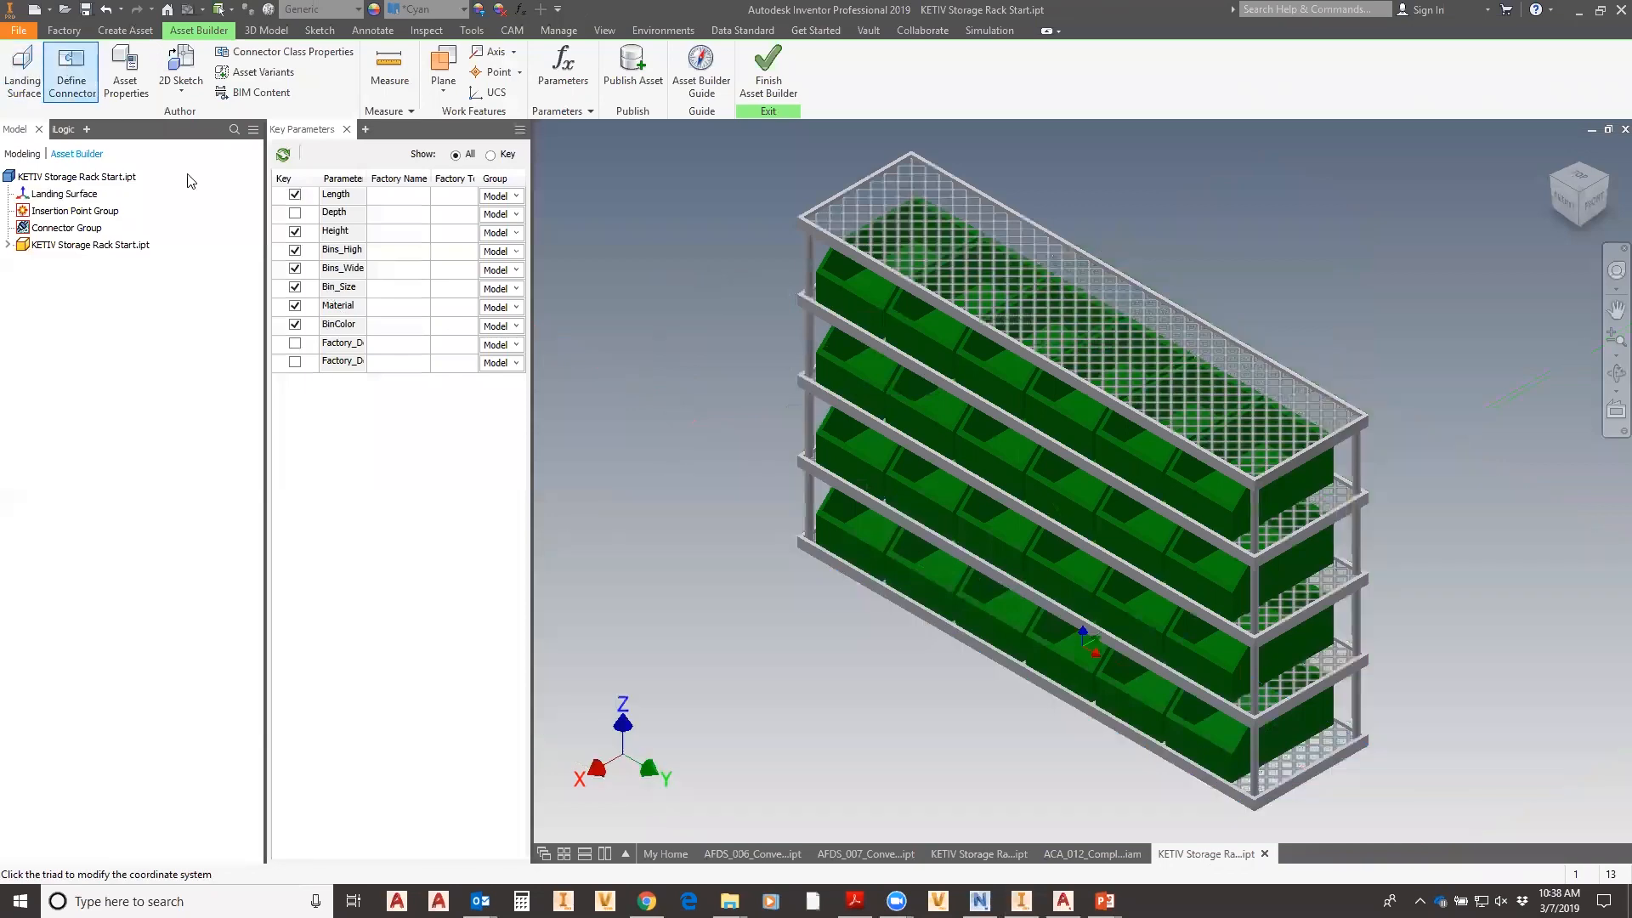
- Add Connector27 on the base frame face, with its up direction taken from the frame edge
{"action": "middle_click_drag", "start_coordinate": [859, 542], "coordinate": [783, 464]}
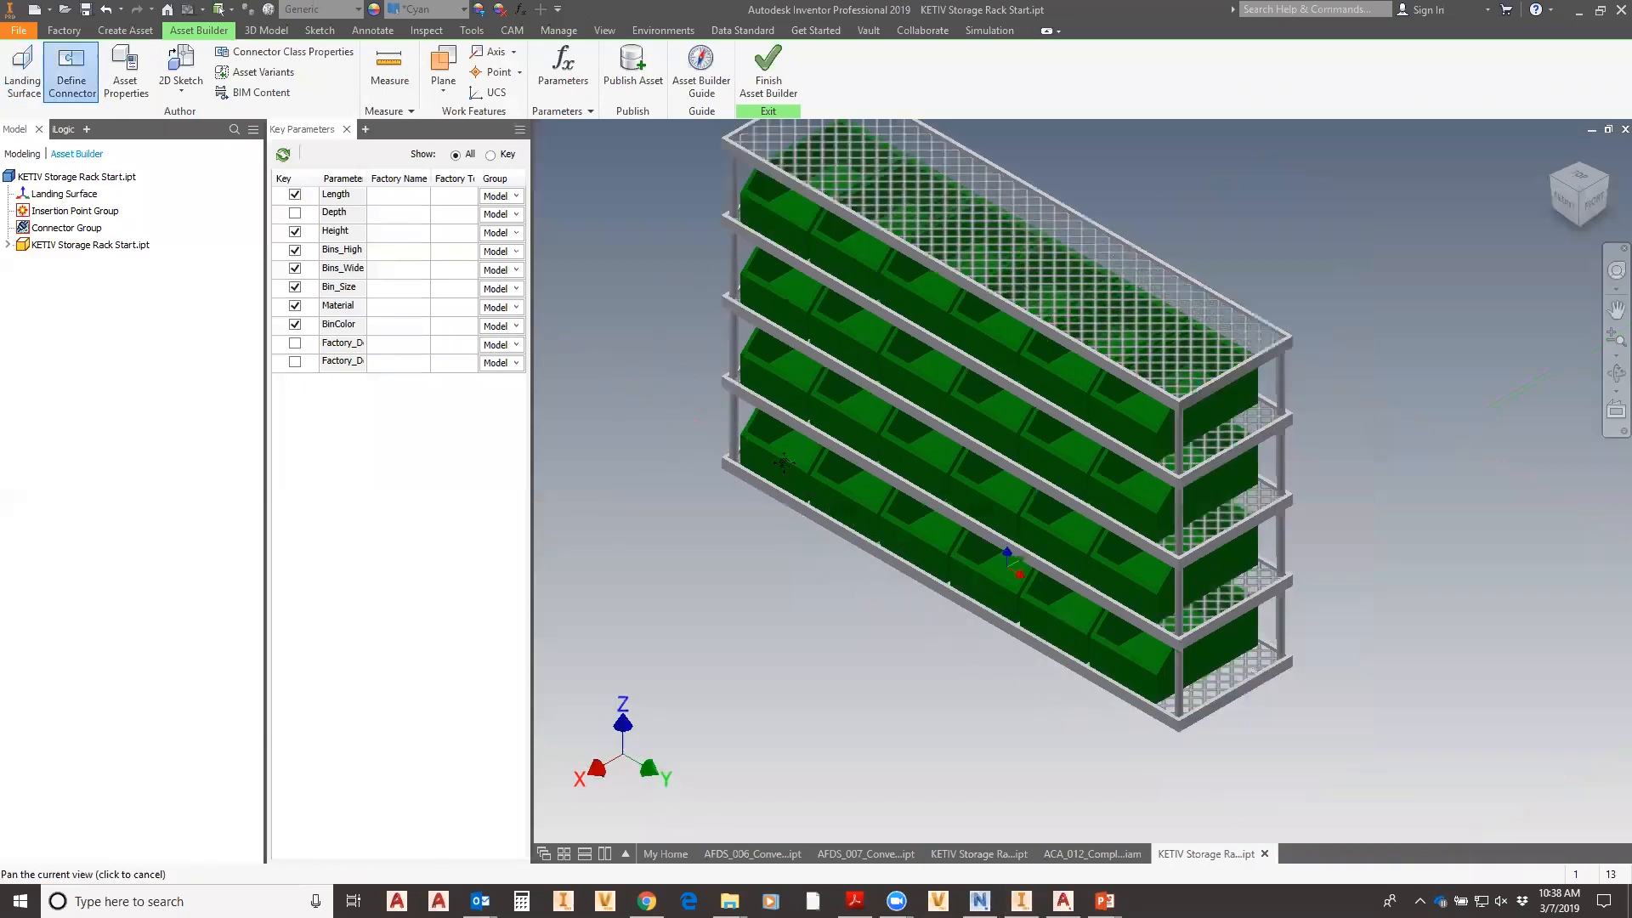
{"action": "scroll", "coordinate": [1100, 572], "scroll_direction": "up", "scroll_amount": 5}
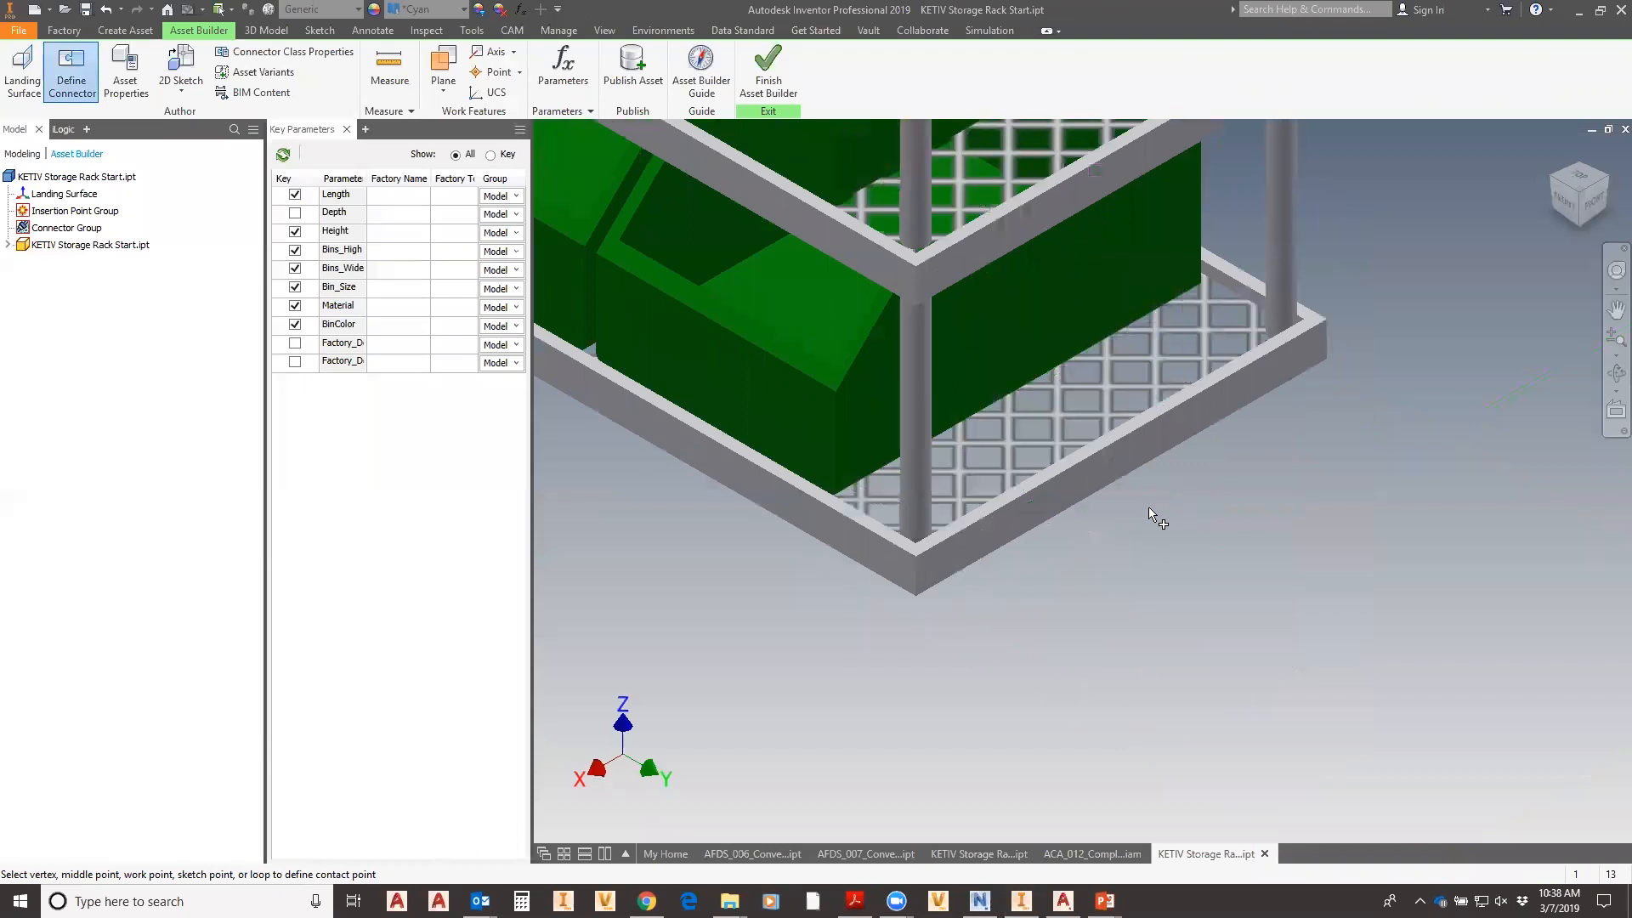
{"action": "left_click", "coordinate": [1122, 462]}
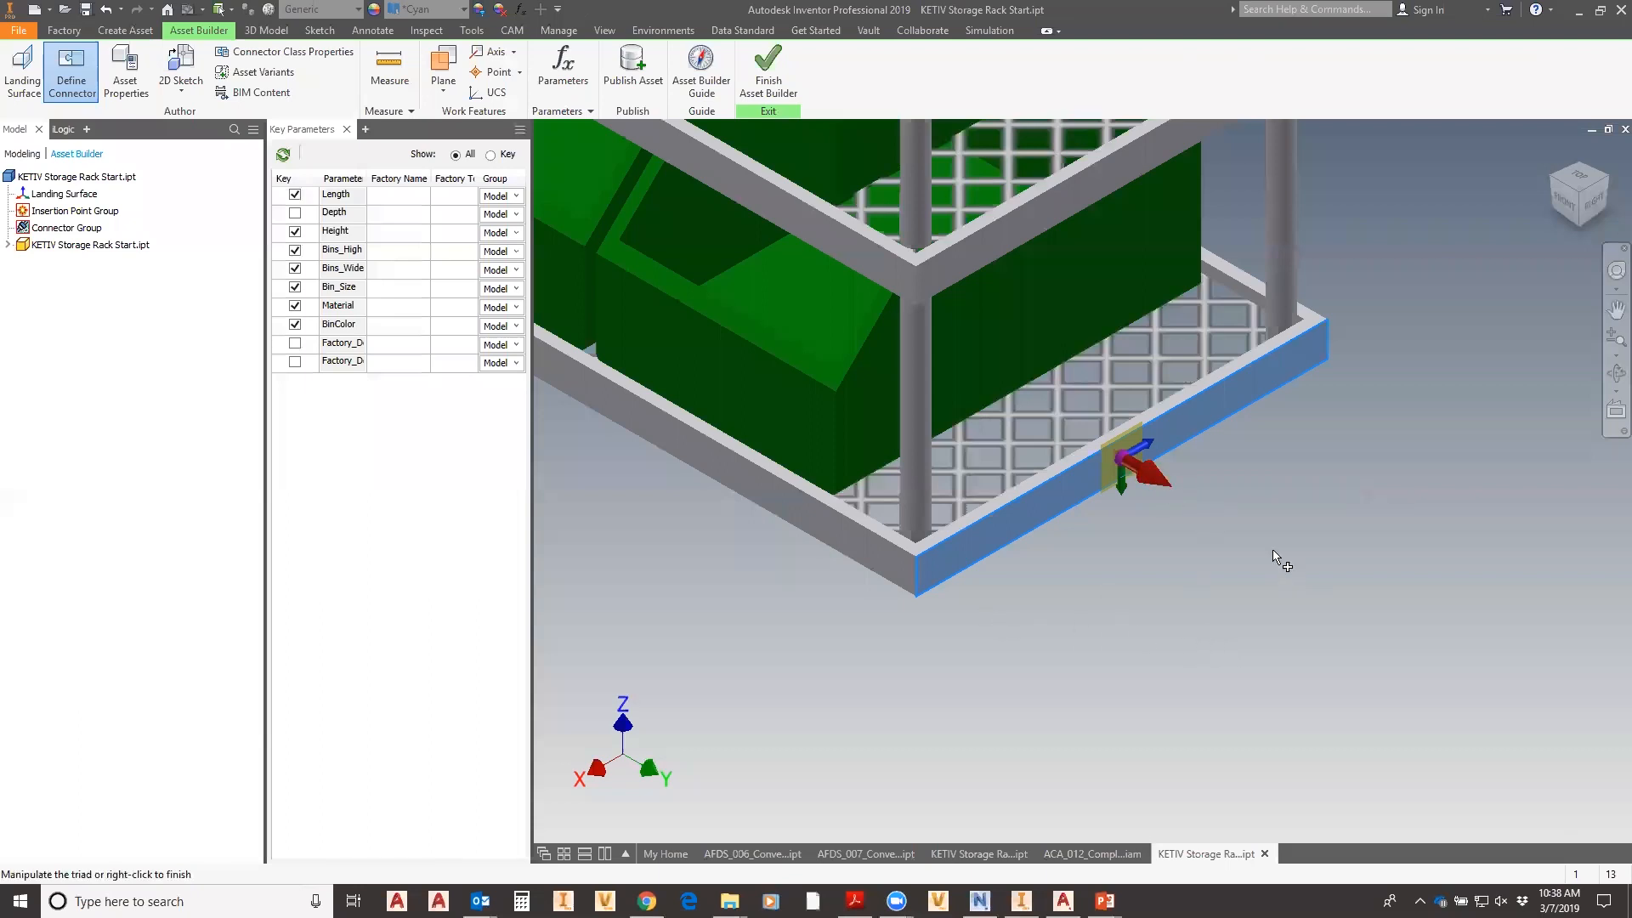
{"action": "left_click", "coordinate": [1150, 444]}
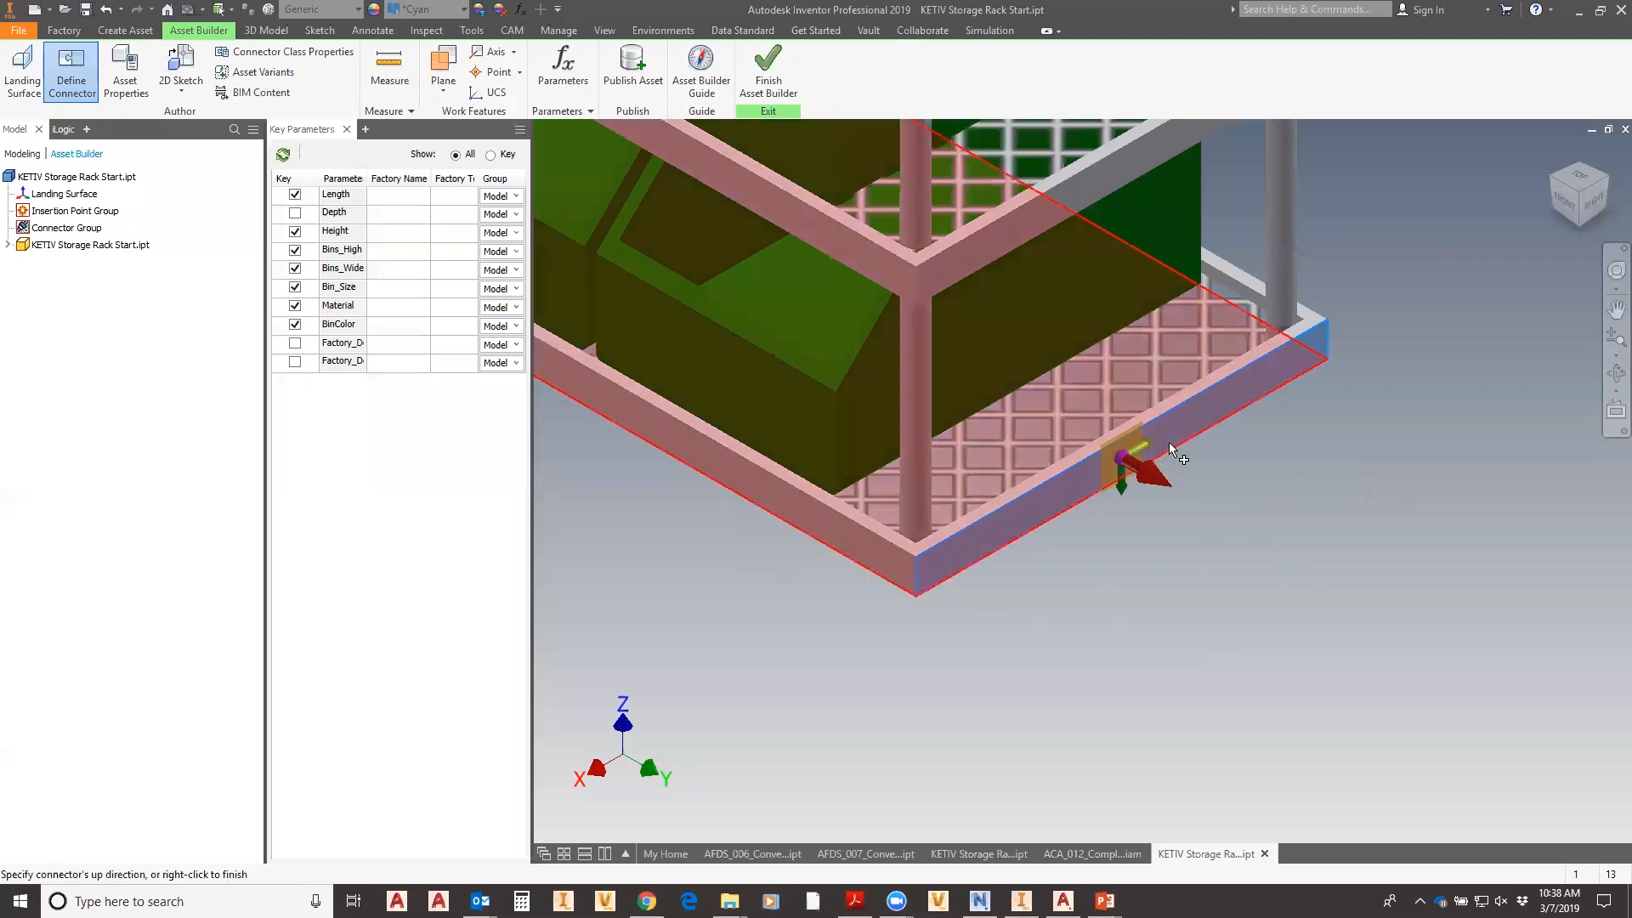
{"action": "left_click", "coordinate": [1185, 396]}
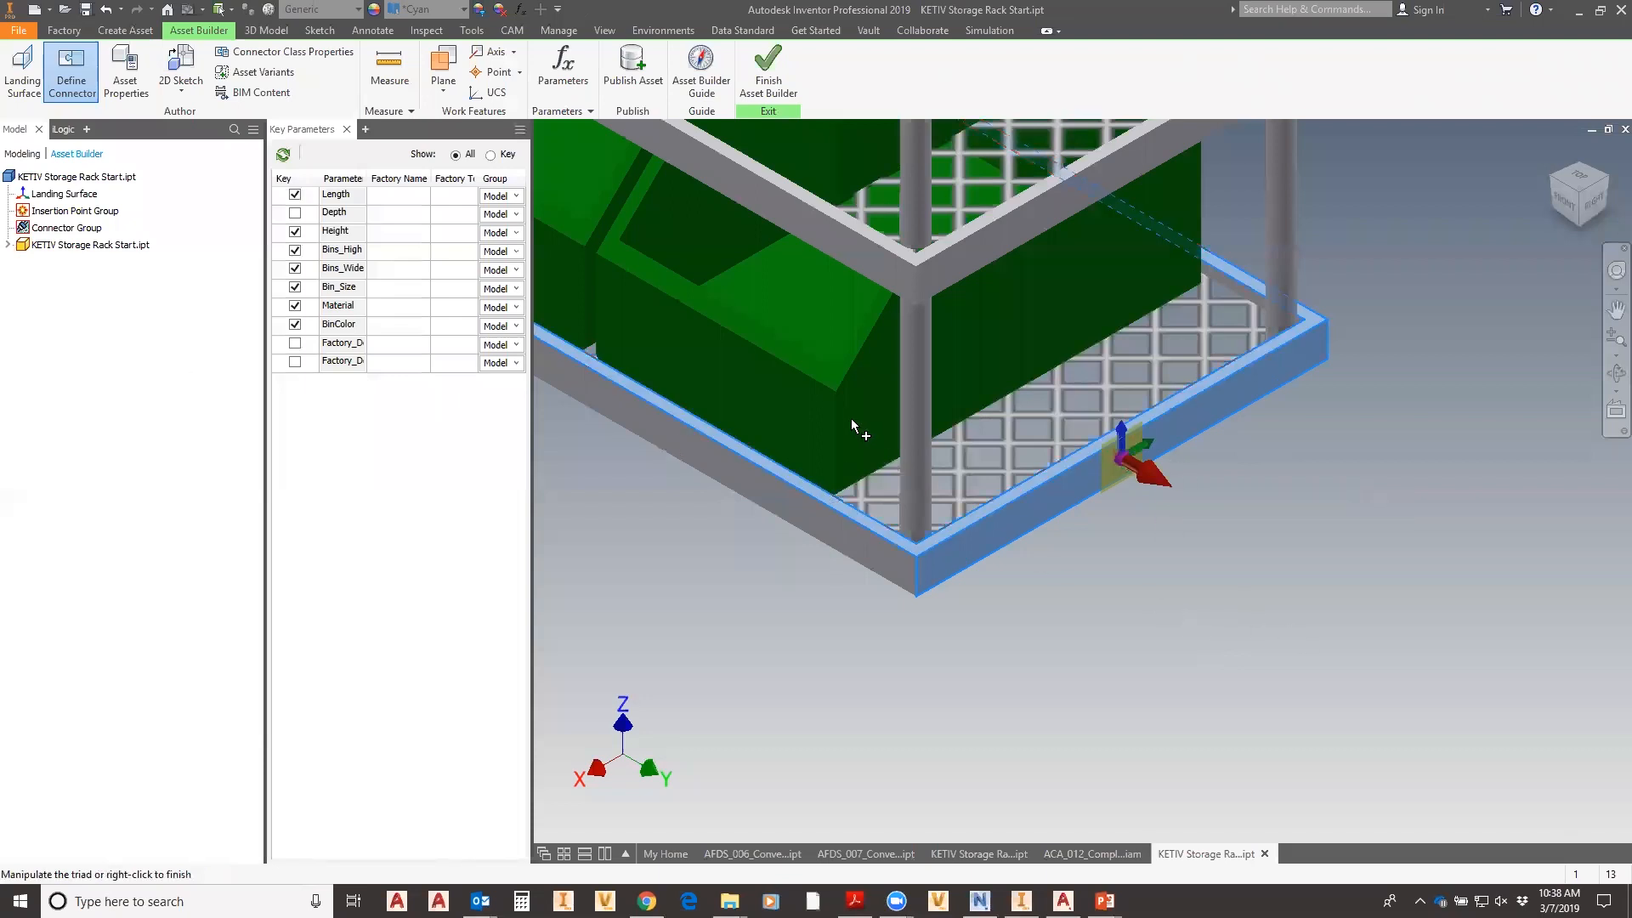
{"action": "right_click", "coordinate": [772, 593]}
{"action": "left_click", "coordinate": [846, 597]}
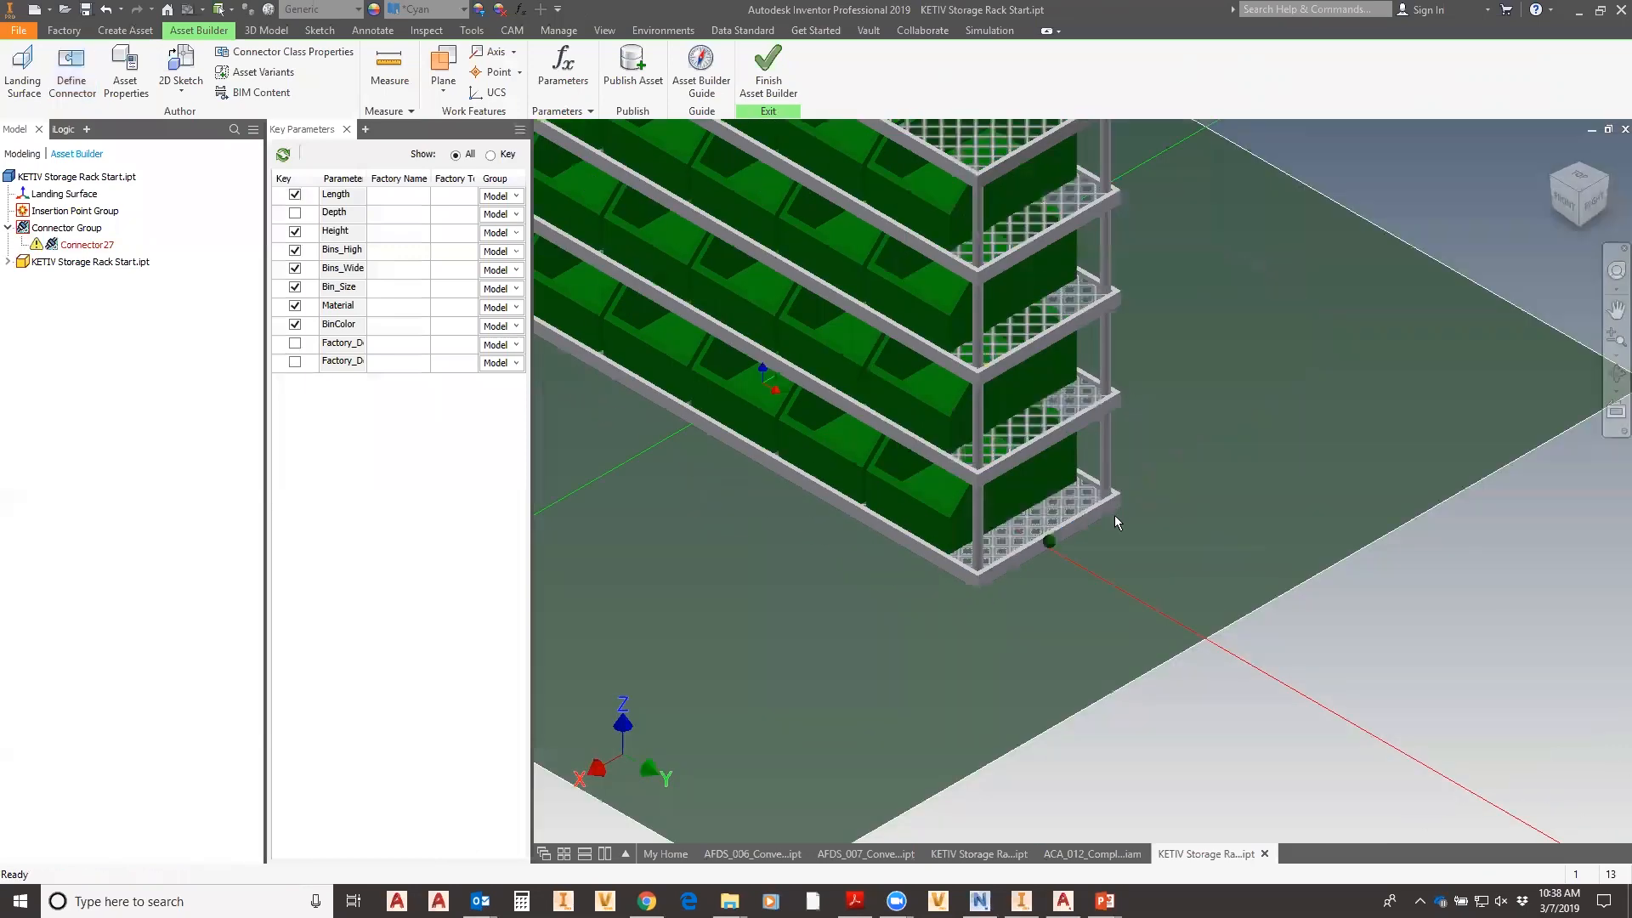
- Add Connector28 on the opposite base frame face, using the frame edge as up direction
{"action": "scroll", "coordinate": [1003, 518], "scroll_direction": "down", "scroll_amount": 5}
{"action": "middle_click_drag", "start_coordinate": [907, 604], "coordinate": [1038, 659], "text": "shift"}
{"action": "scroll", "coordinate": [904, 530], "scroll_direction": "up", "scroll_amount": 5}
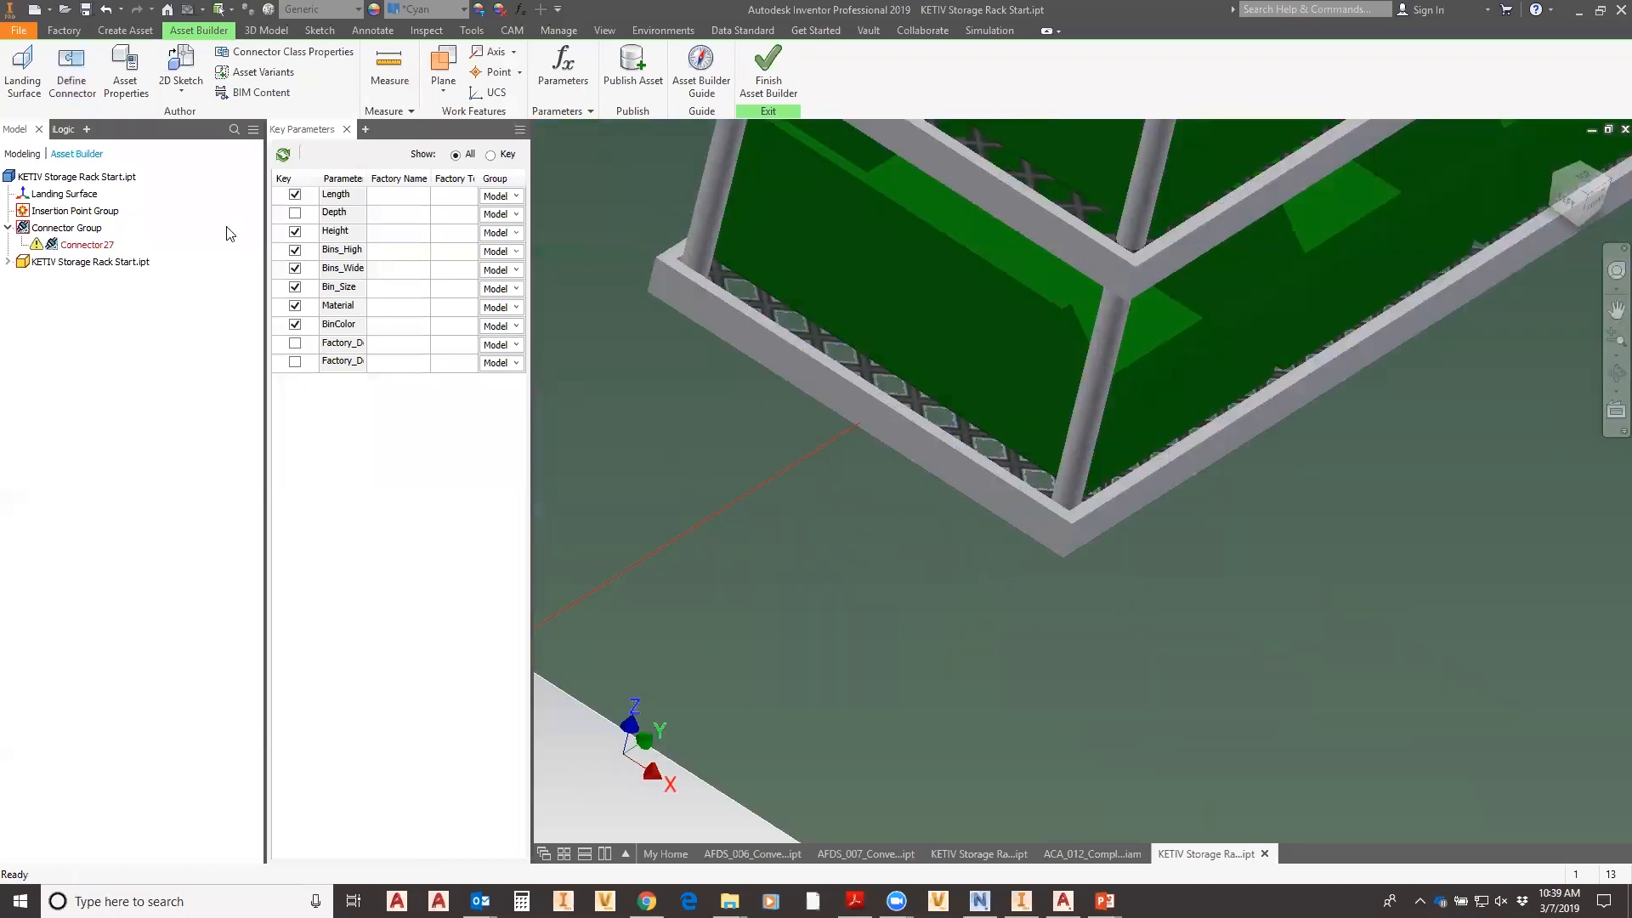
{"action": "left_click", "coordinate": [72, 67]}
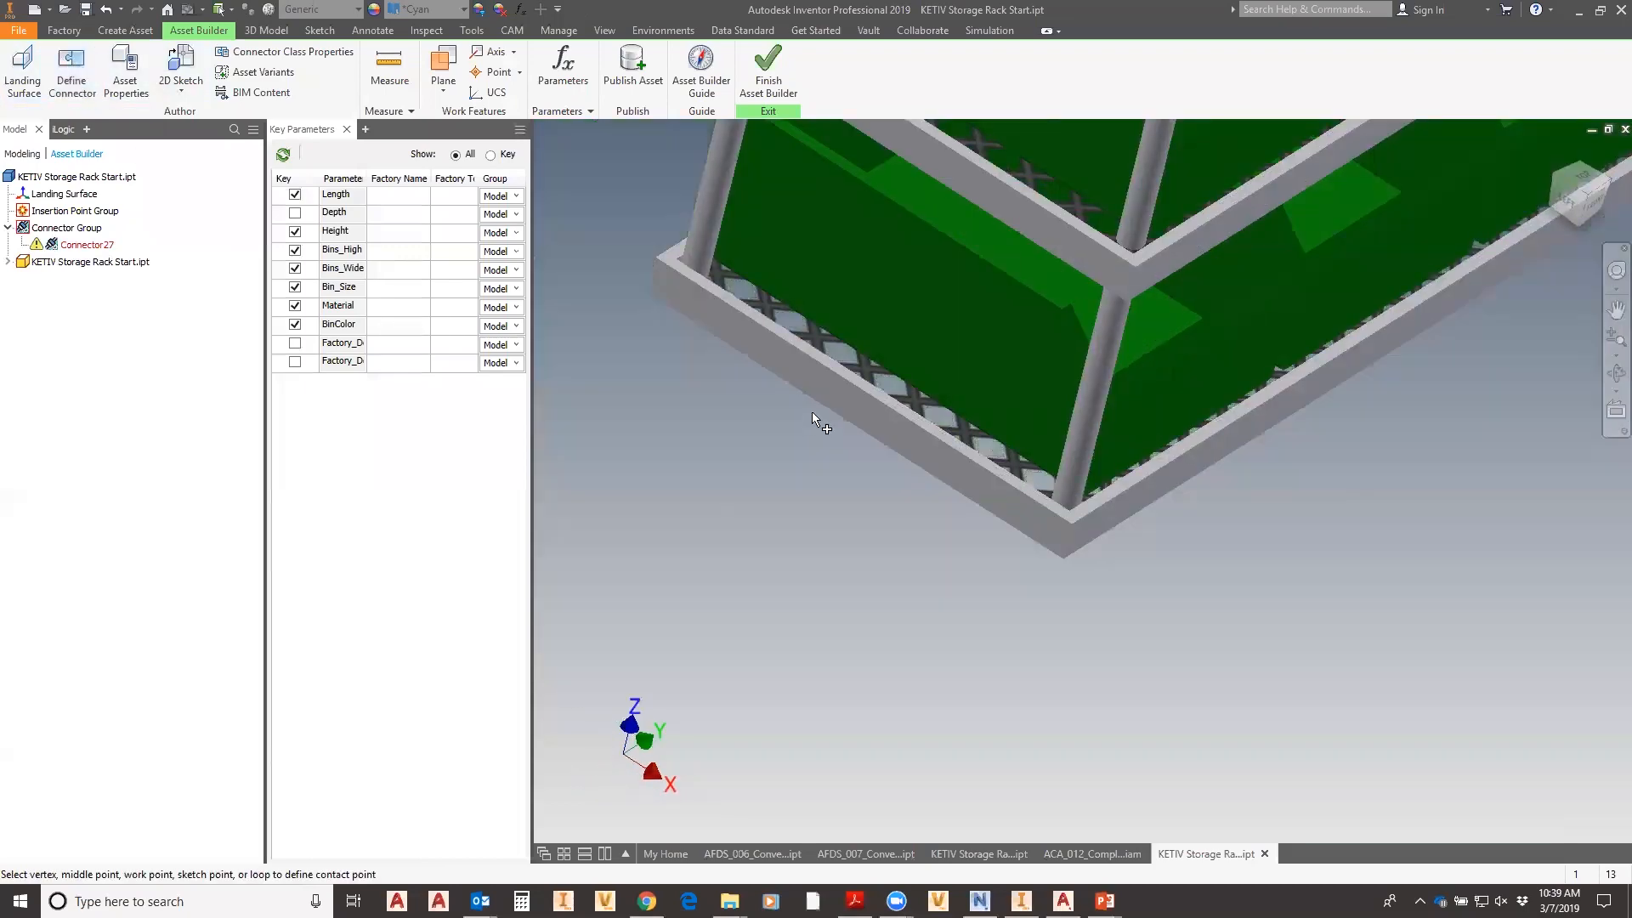
{"action": "left_click", "coordinate": [860, 412]}
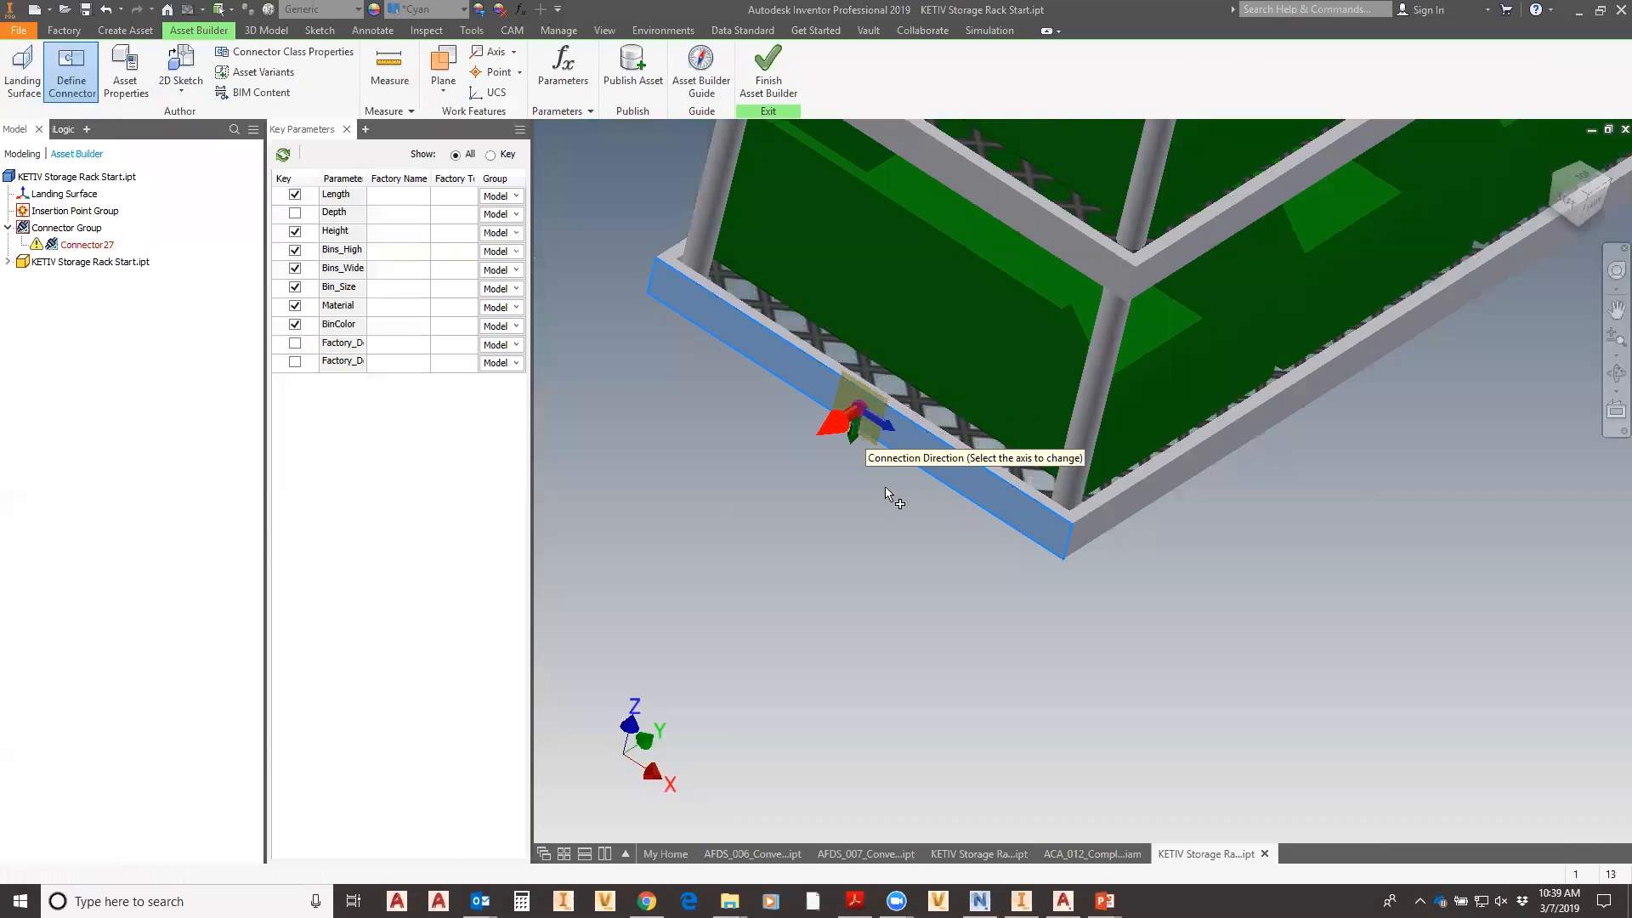
{"action": "left_click", "coordinate": [891, 432]}
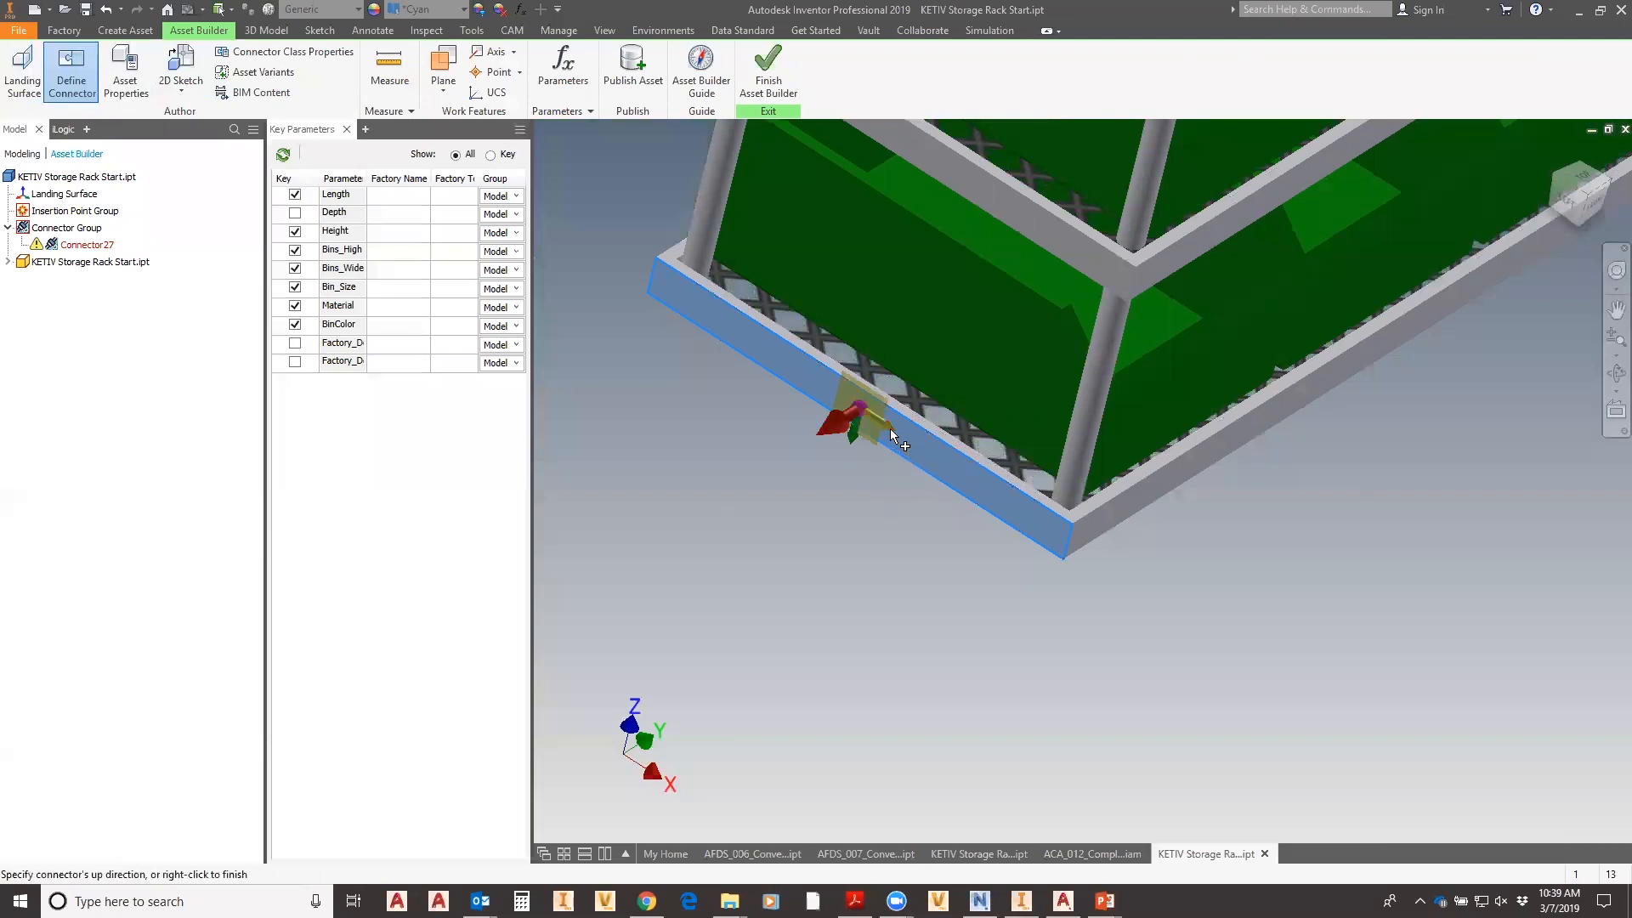
{"action": "scroll", "coordinate": [934, 432], "scroll_direction": "up", "scroll_amount": 3}
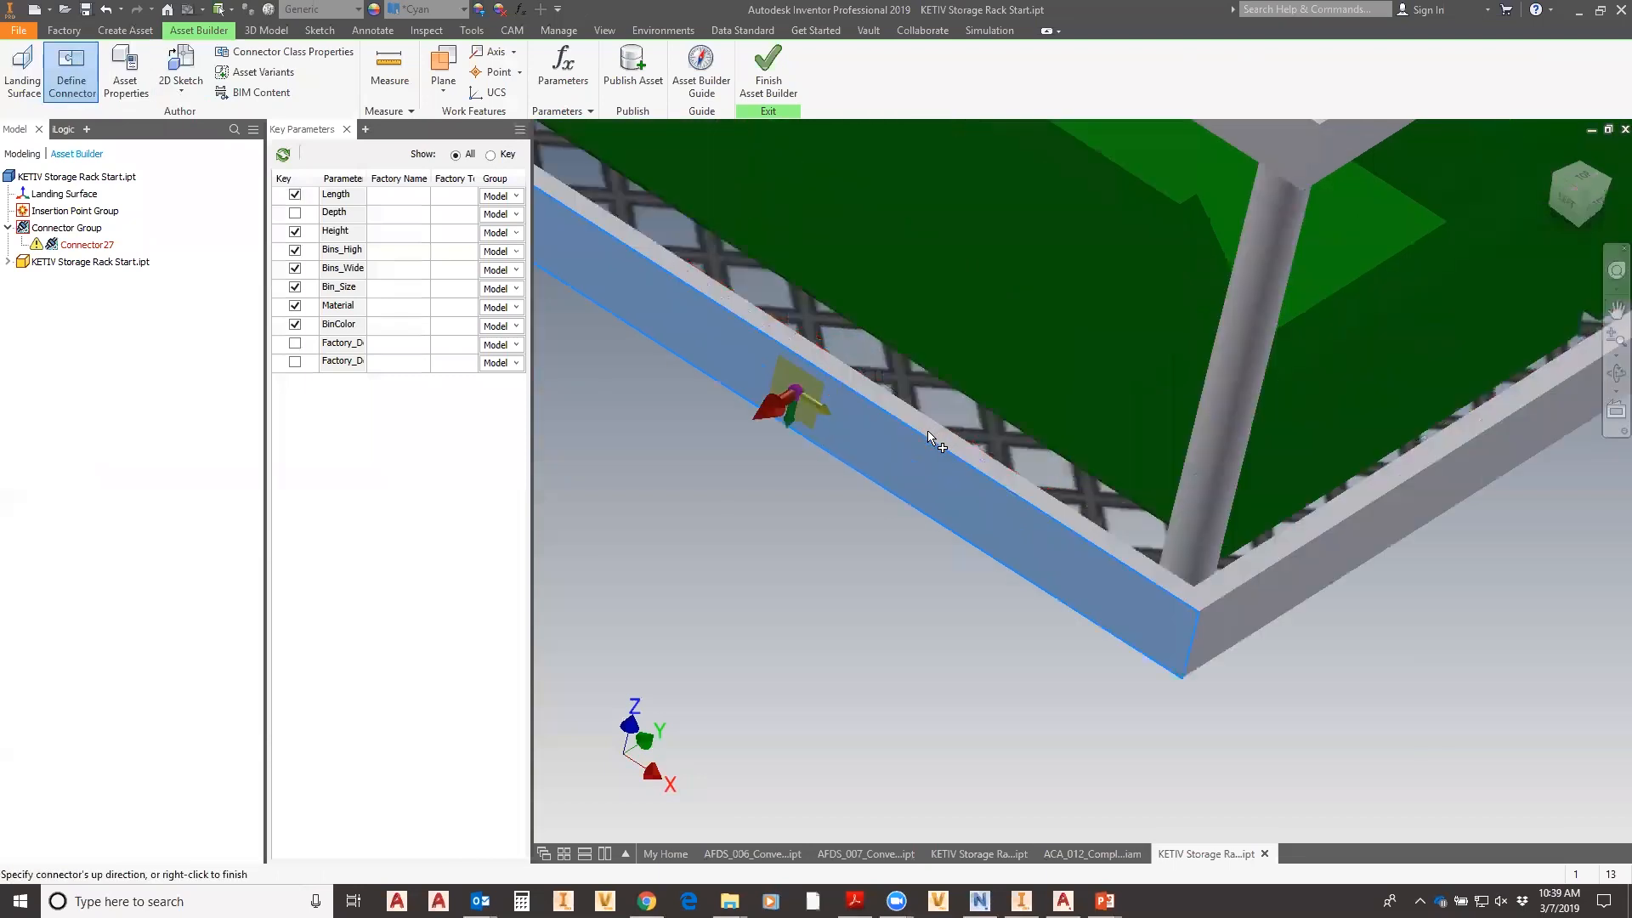
{"action": "left_click", "coordinate": [926, 427]}
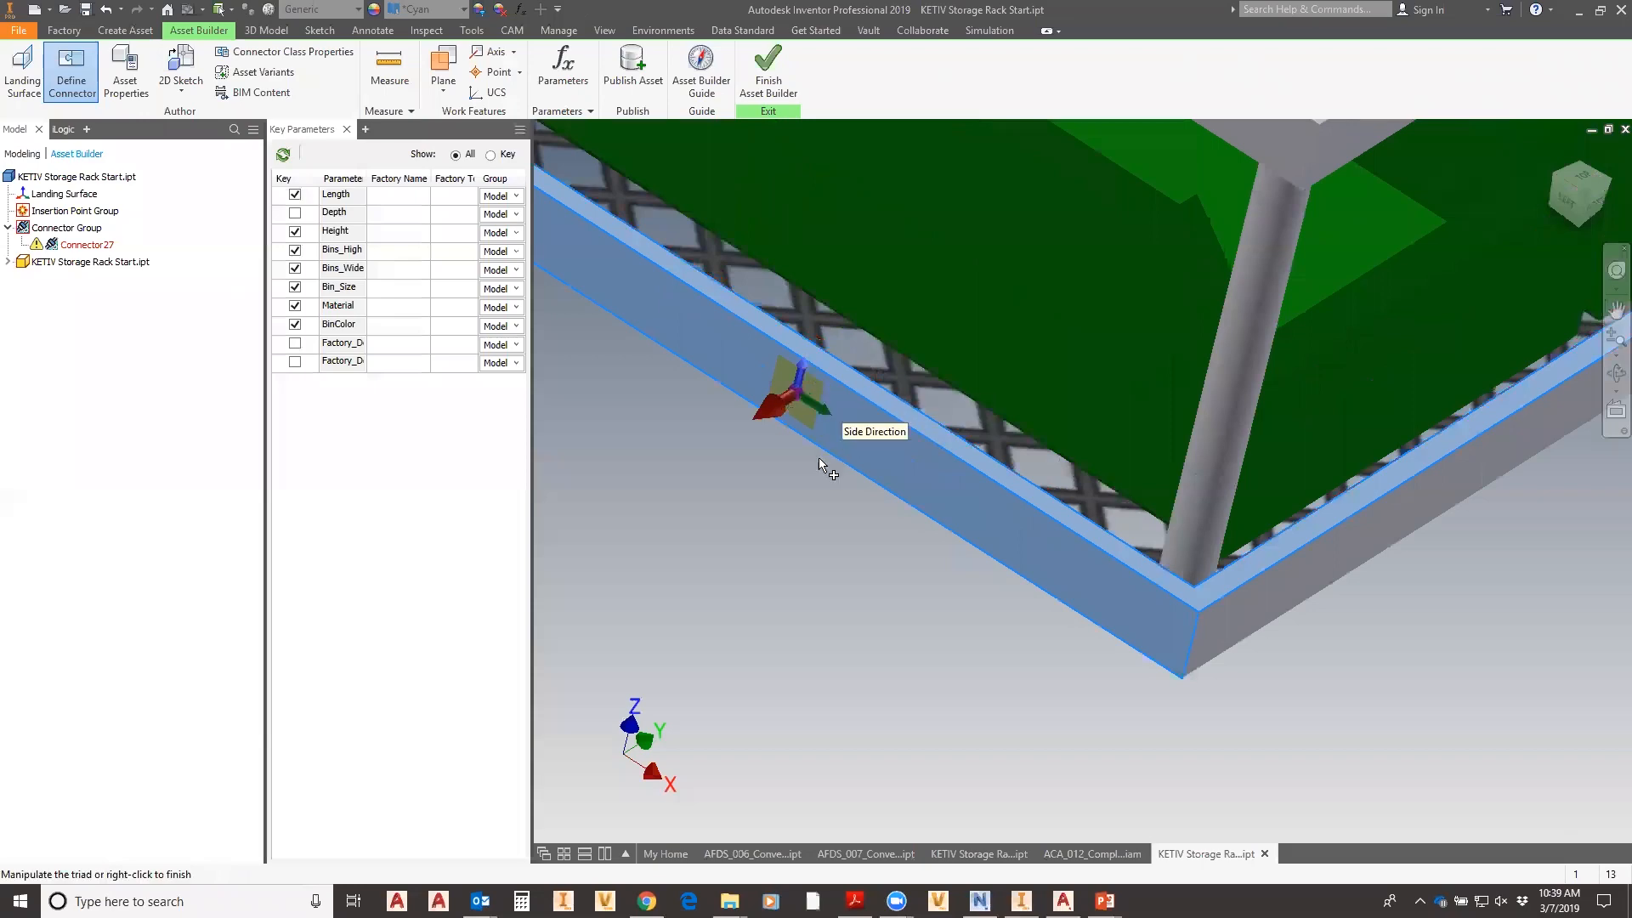
{"action": "scroll", "coordinate": [819, 457], "scroll_direction": "down", "scroll_amount": 5}
{"action": "right_click", "coordinate": [742, 510]}
{"action": "left_click", "coordinate": [799, 519]}
{"action": "scroll", "coordinate": [947, 504], "scroll_direction": "down", "scroll_amount": 5}
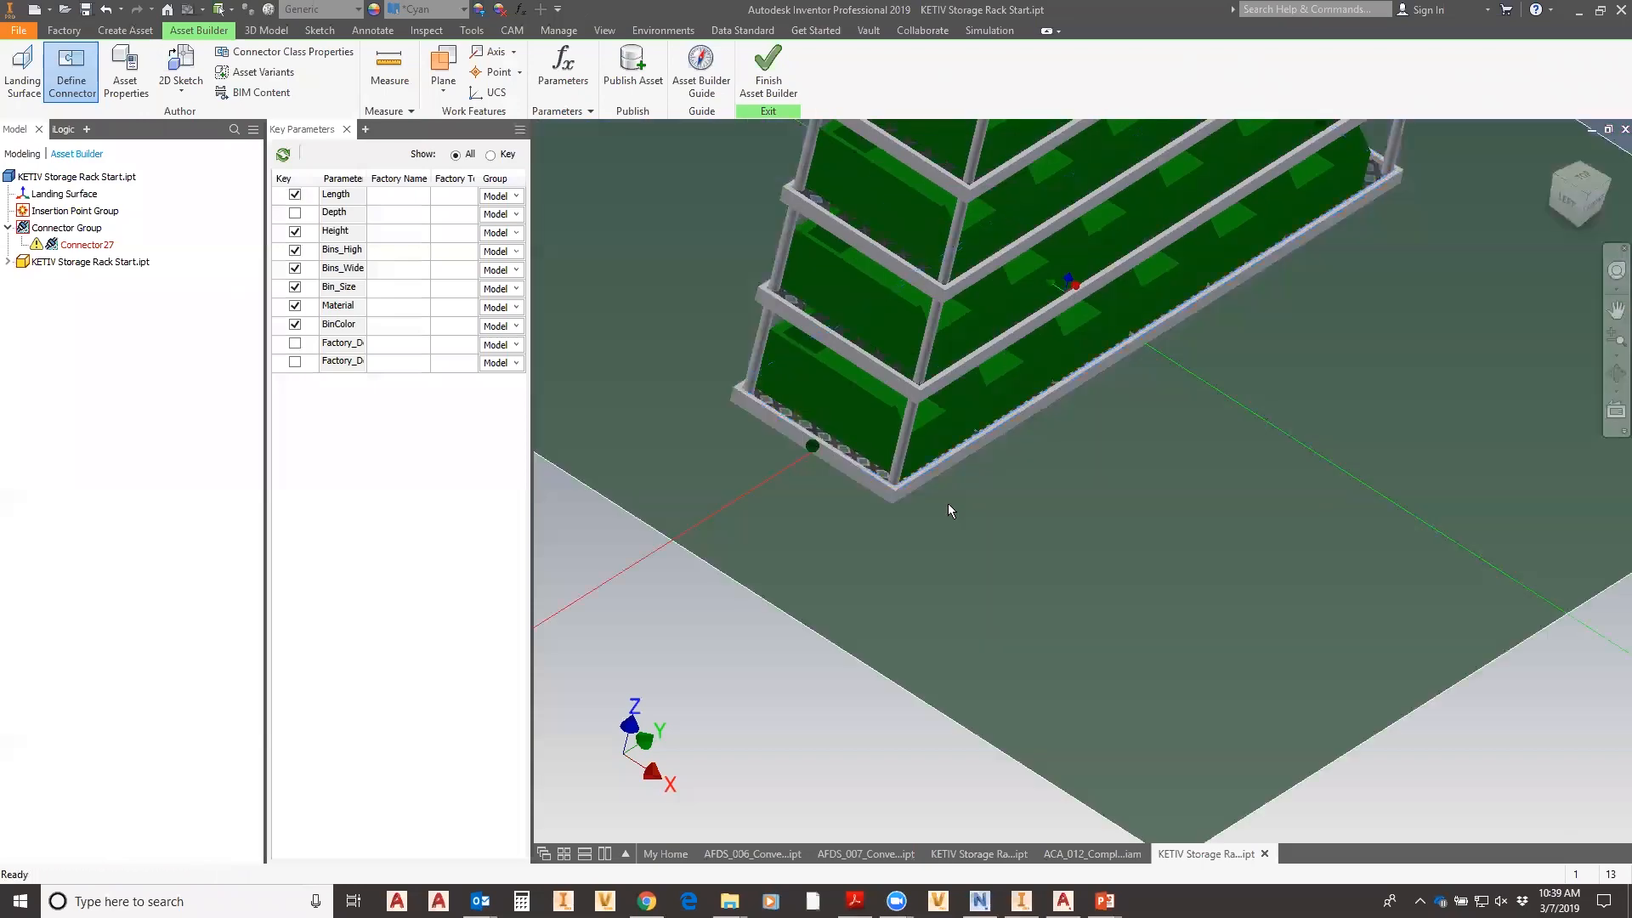
{"action": "scroll", "coordinate": [1083, 481], "scroll_direction": "up", "scroll_amount": 3}
{"action": "middle_click_drag", "start_coordinate": [1083, 474], "coordinate": [919, 510], "text": "shift"}
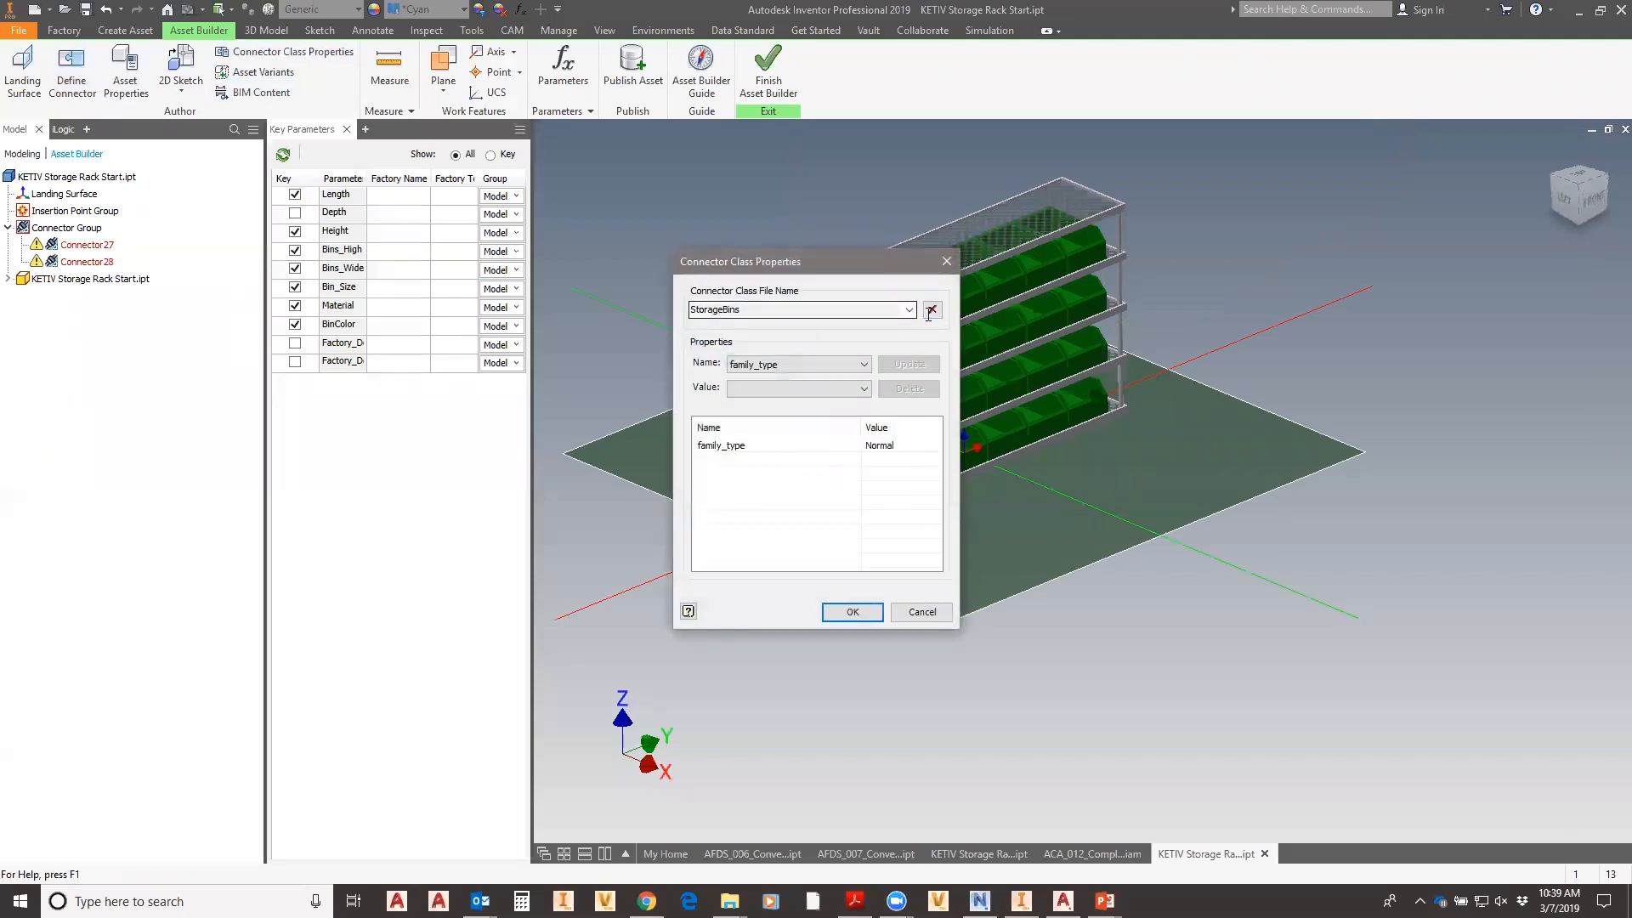
- Choose the StorageBins connector class and set its family_type value to Normal
{"action": "left_click", "coordinate": [908, 310]}
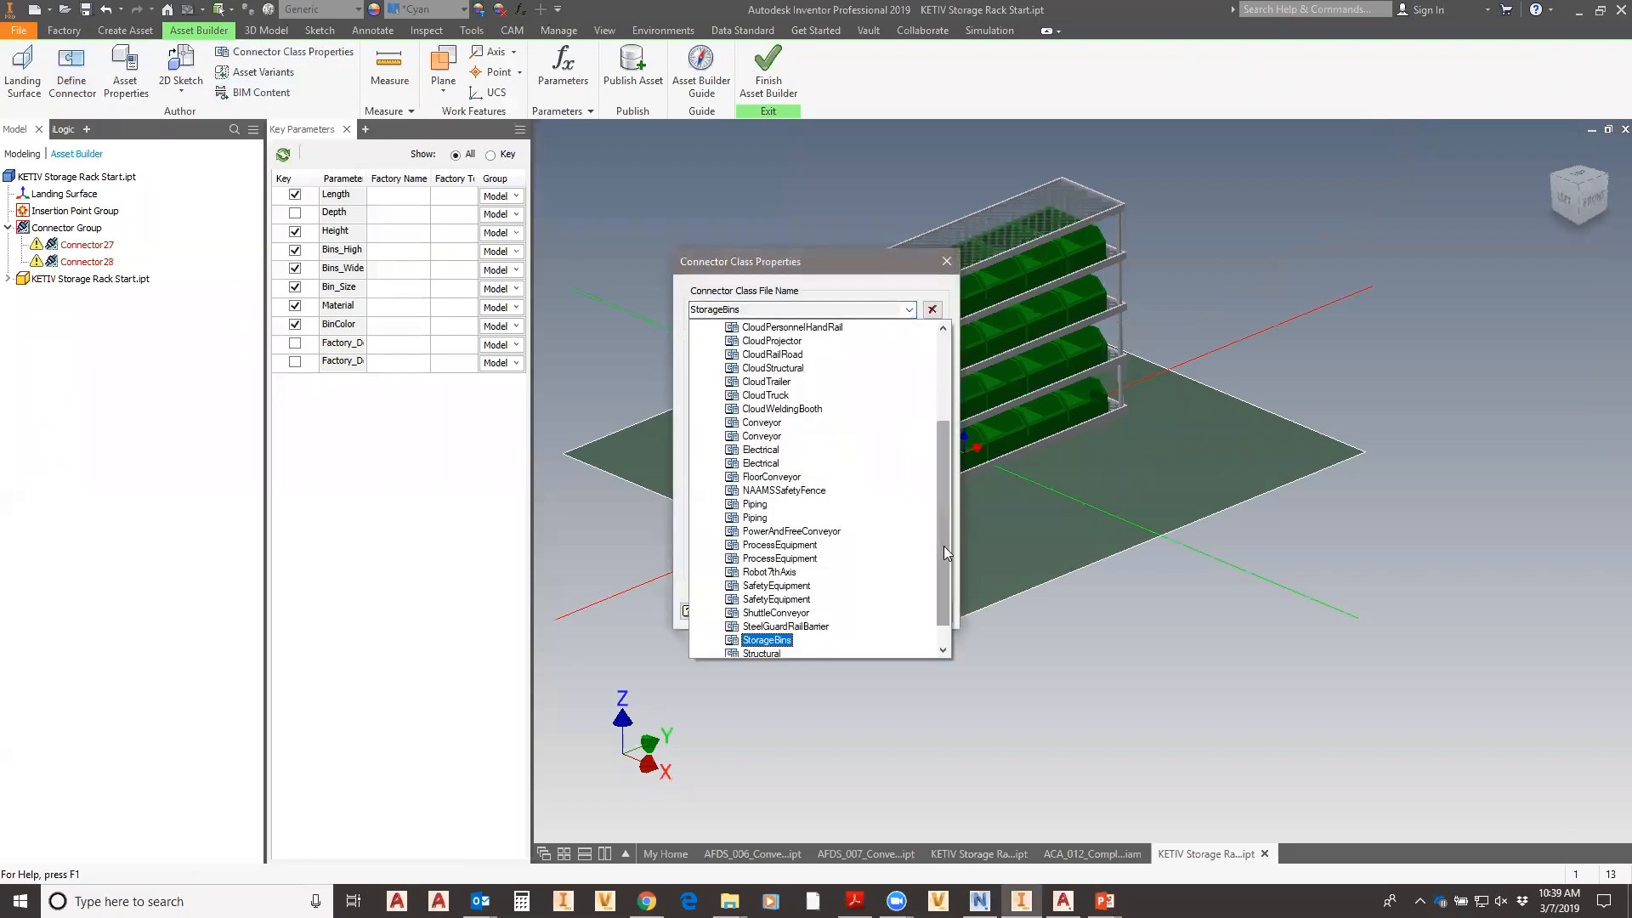
{"action": "scroll", "coordinate": [944, 545], "scroll_direction": "down", "scroll_amount": 1}
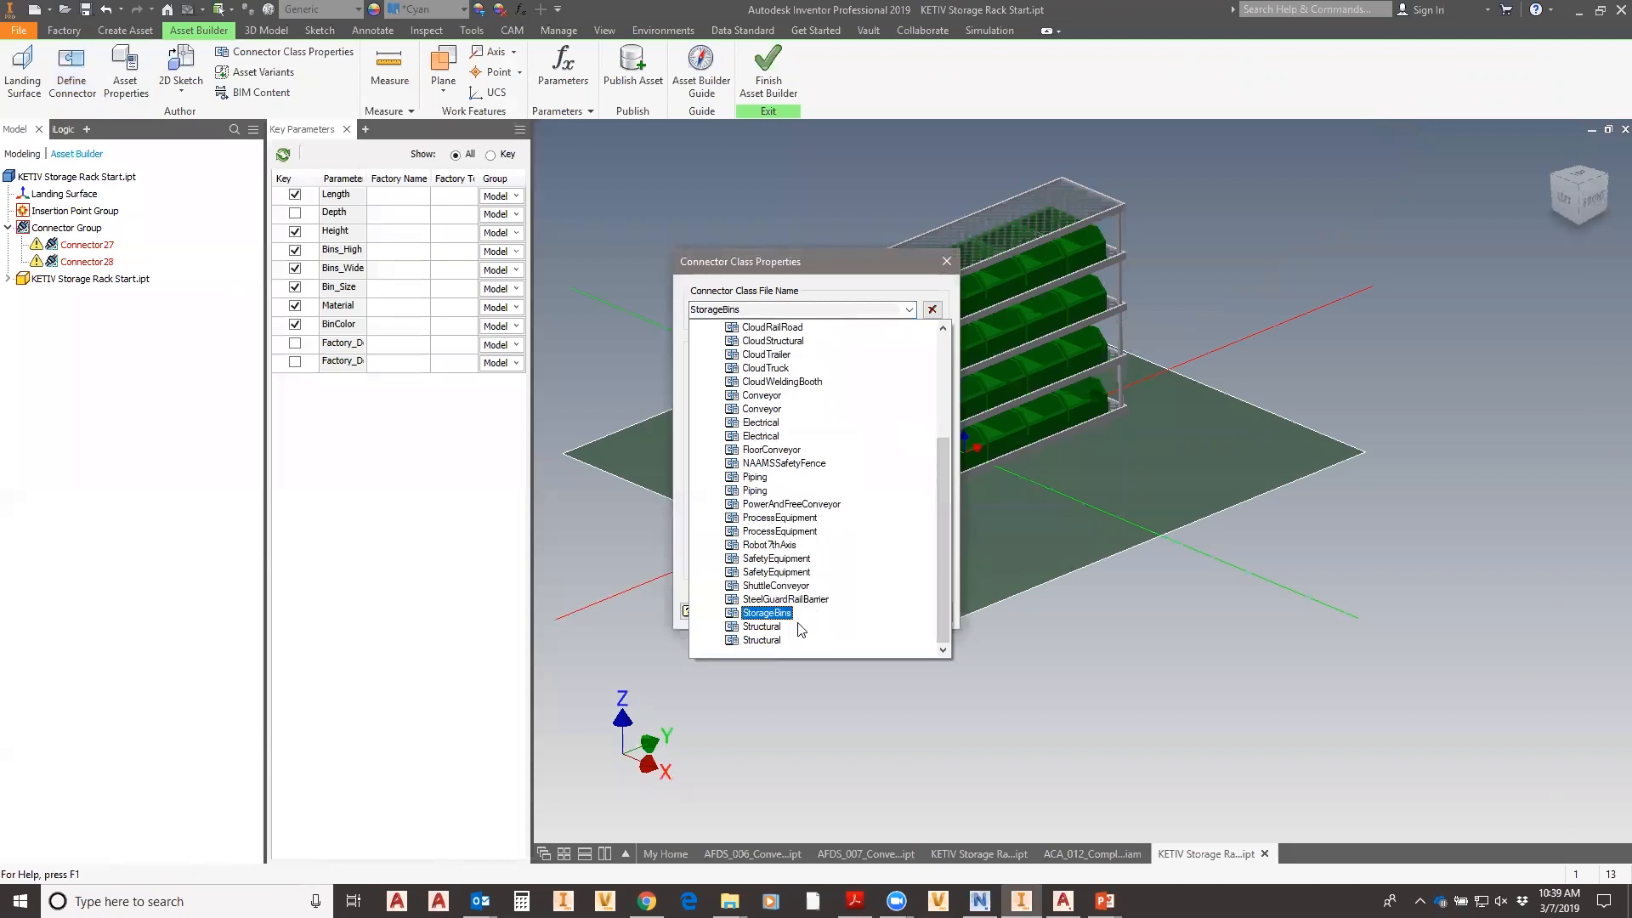
{"action": "left_click_drag", "start_coordinate": [810, 616], "coordinate": [934, 638], "text": "ctrl+shift"}
{"action": "key", "text": "Escape"}
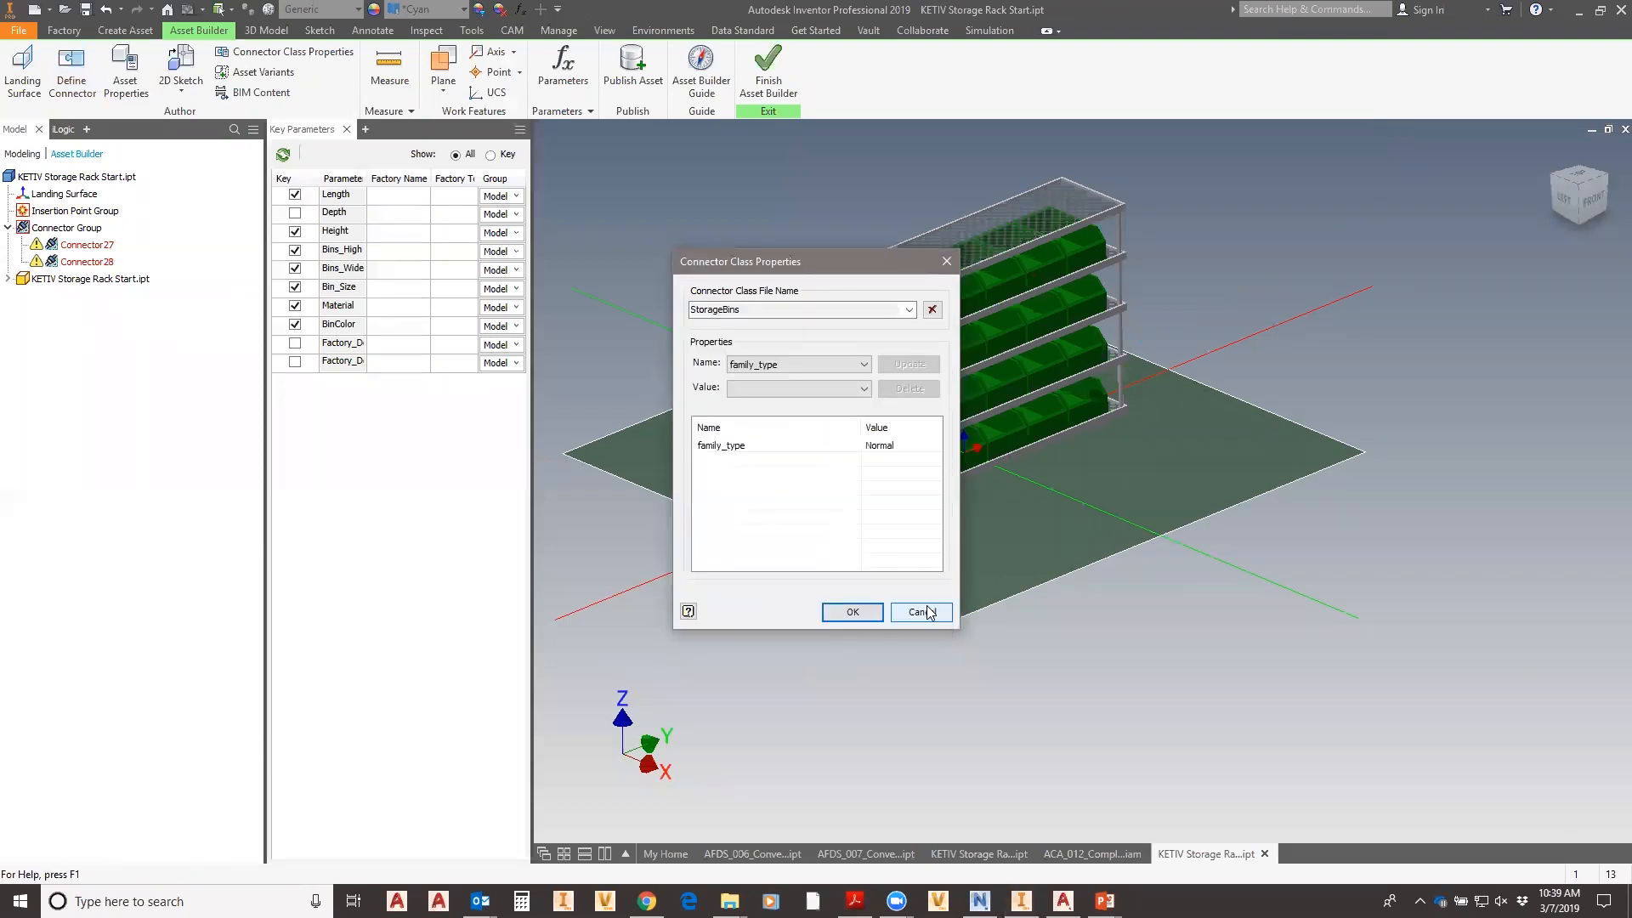
{"action": "left_click", "coordinate": [835, 389]}
{"action": "left_click", "coordinate": [773, 403]}
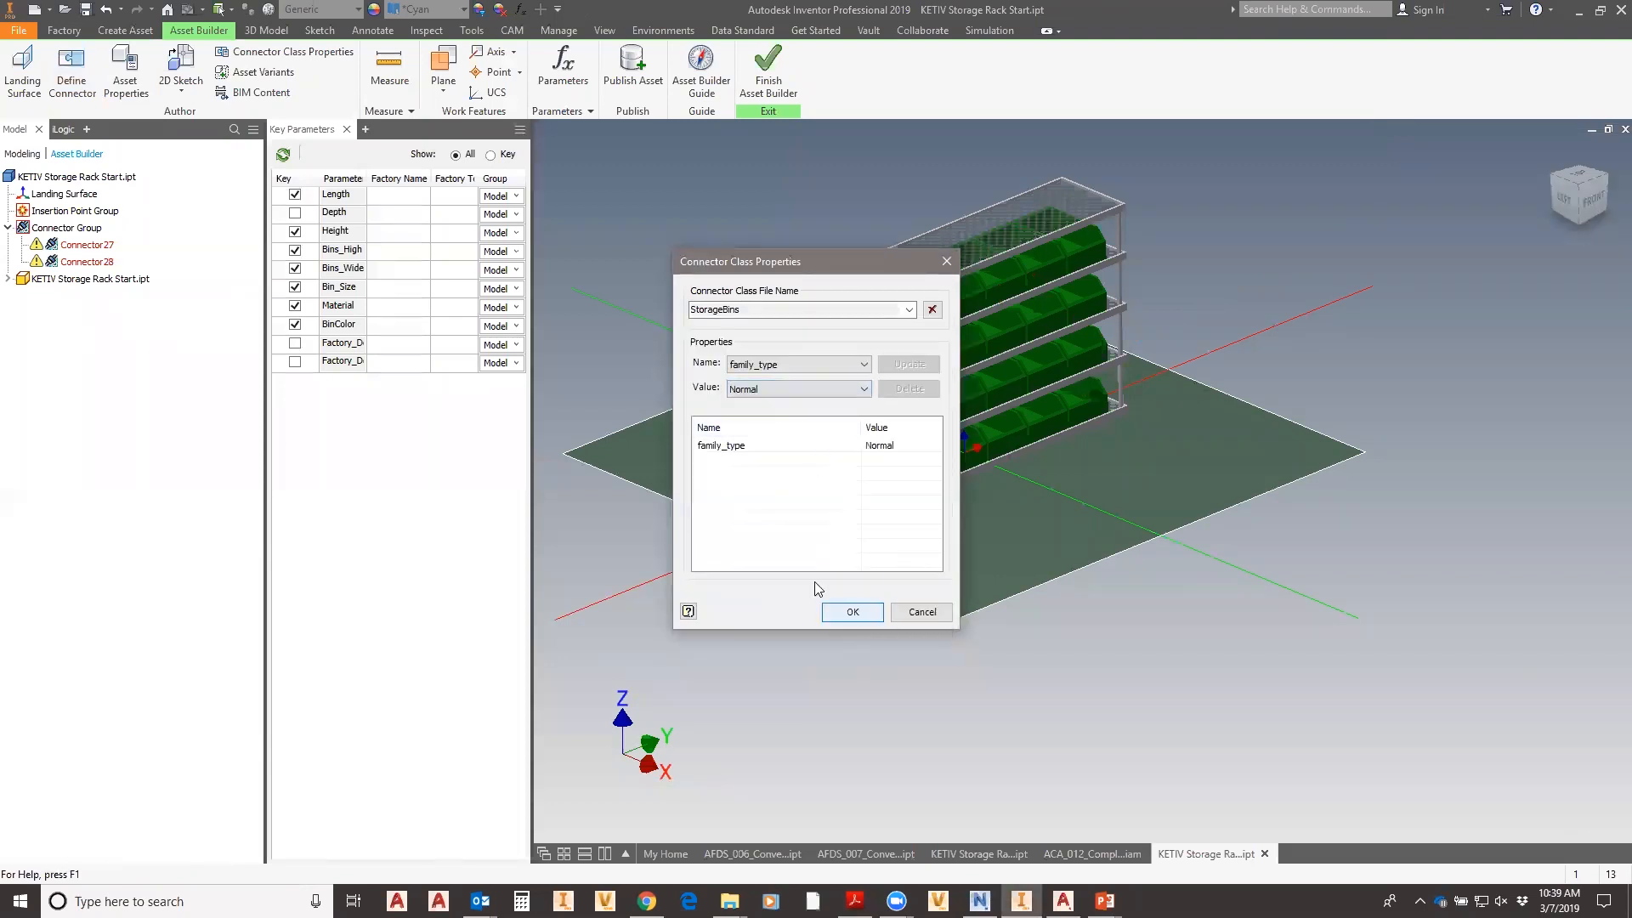
{"action": "left_click", "coordinate": [866, 619]}
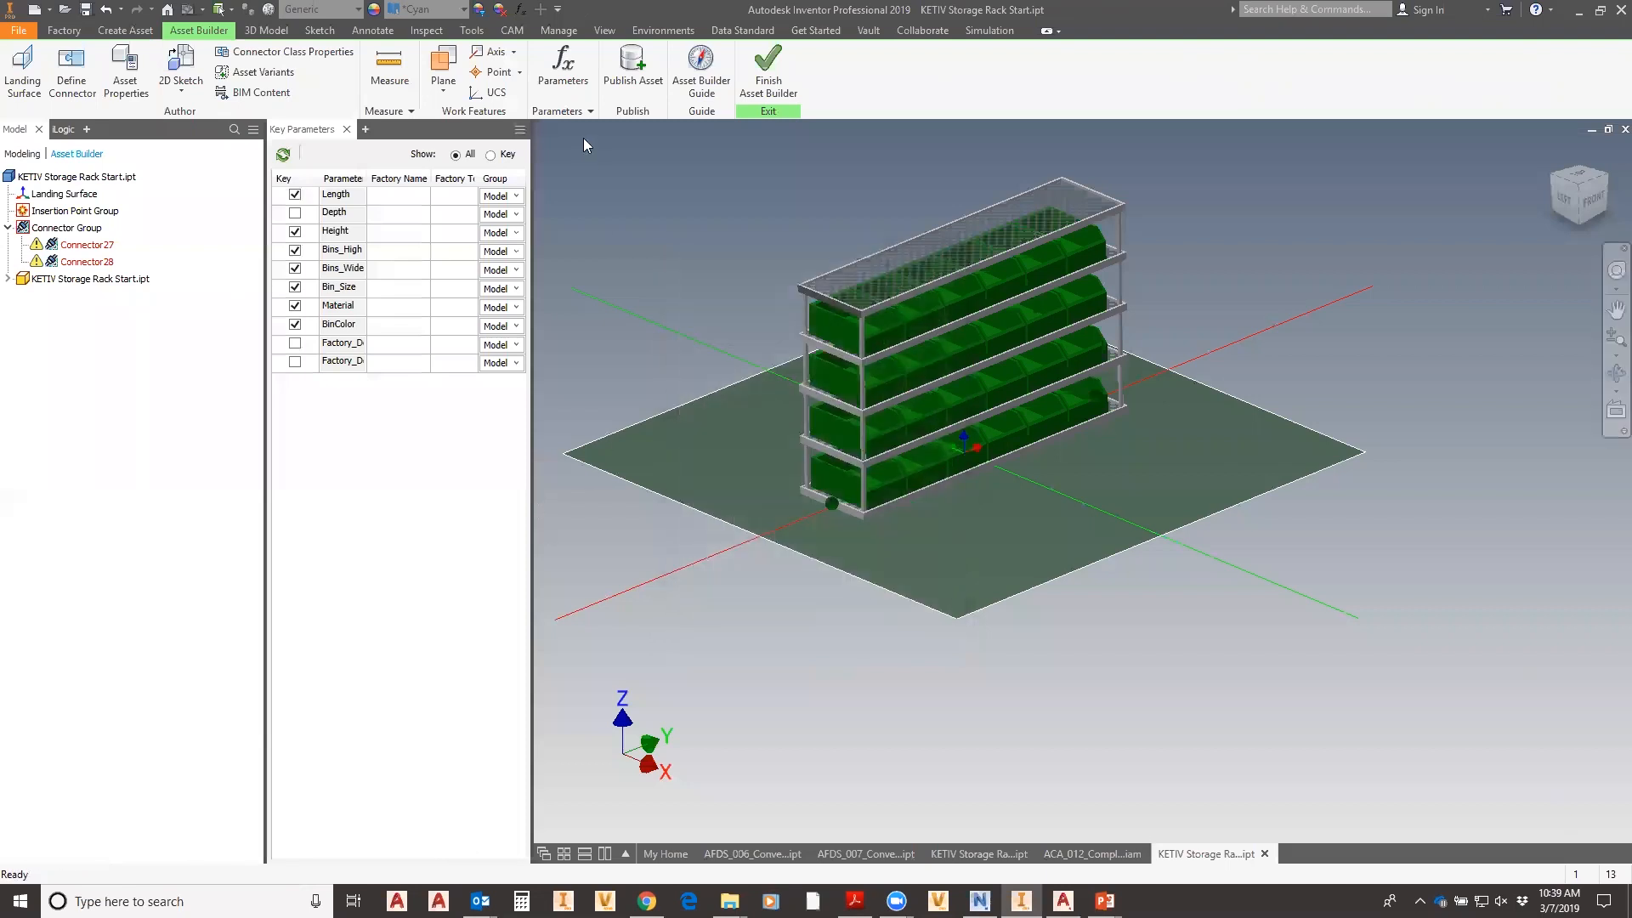
- Save the rack via Publish Asset, review the User Assets destination, then cancel publishing
{"action": "left_click", "coordinate": [629, 72]}
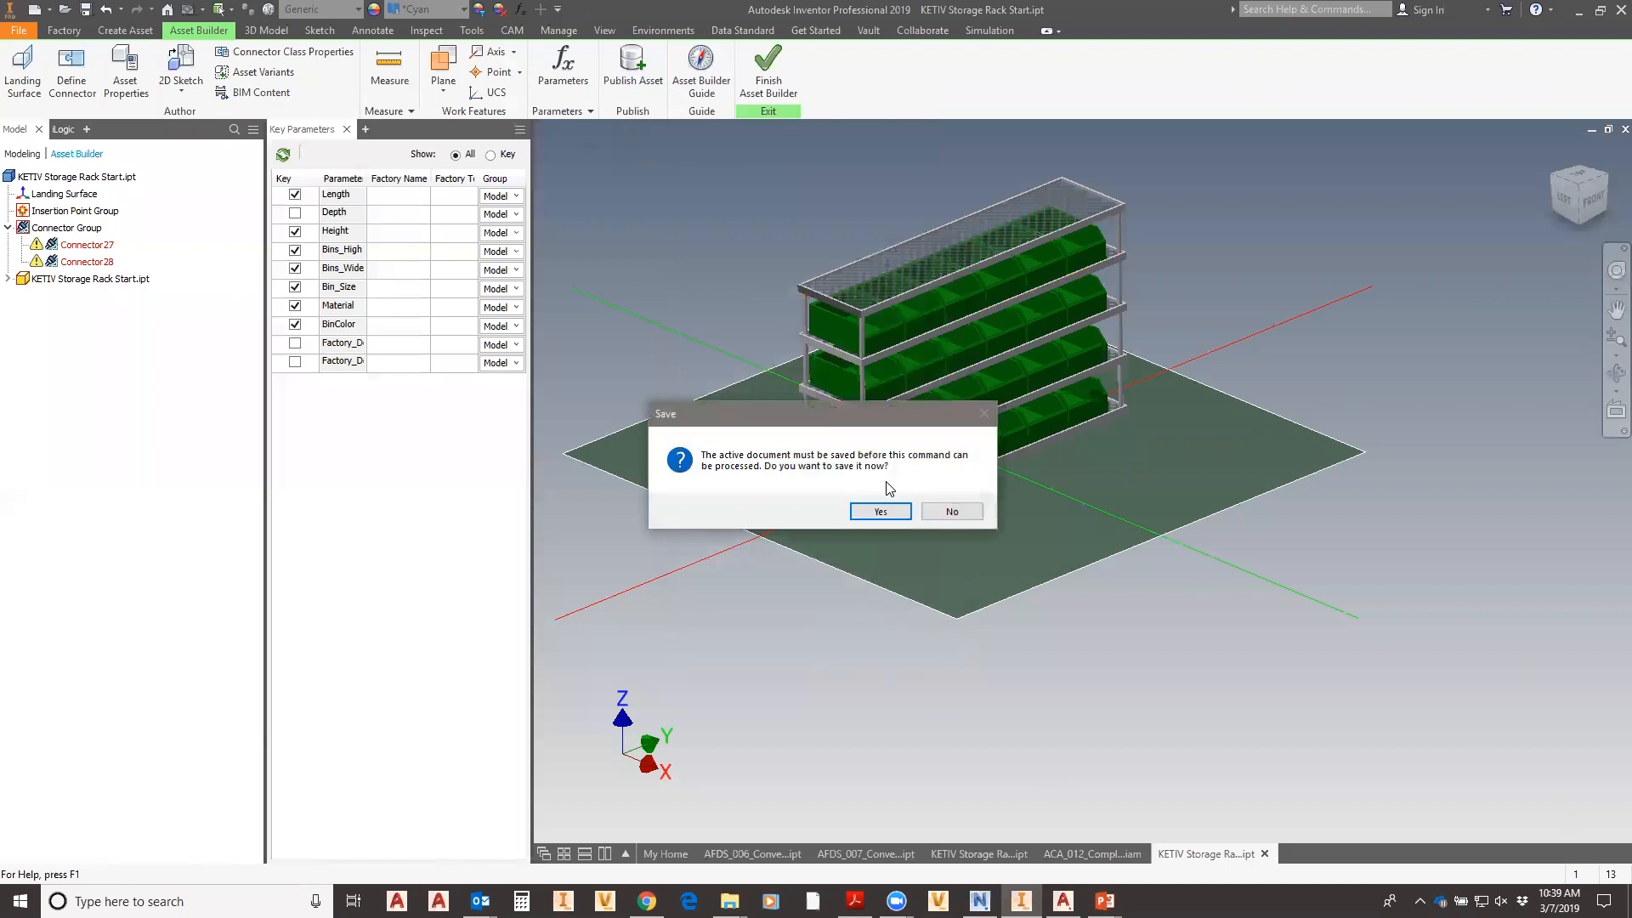
{"action": "left_click", "coordinate": [881, 511]}
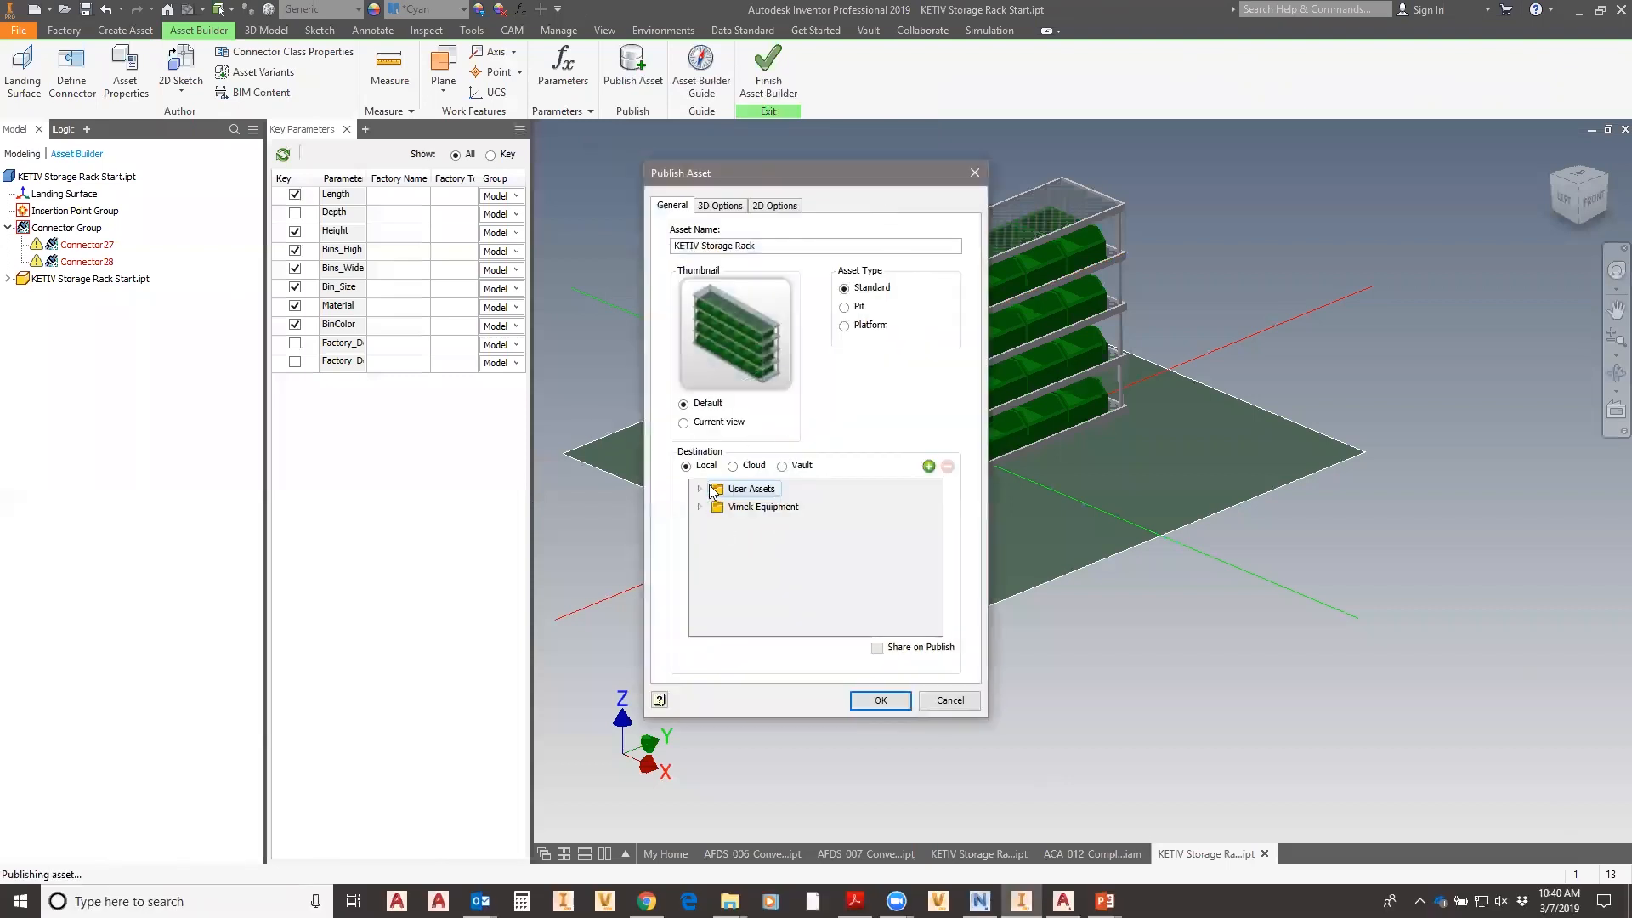
{"action": "left_click", "coordinate": [699, 489]}
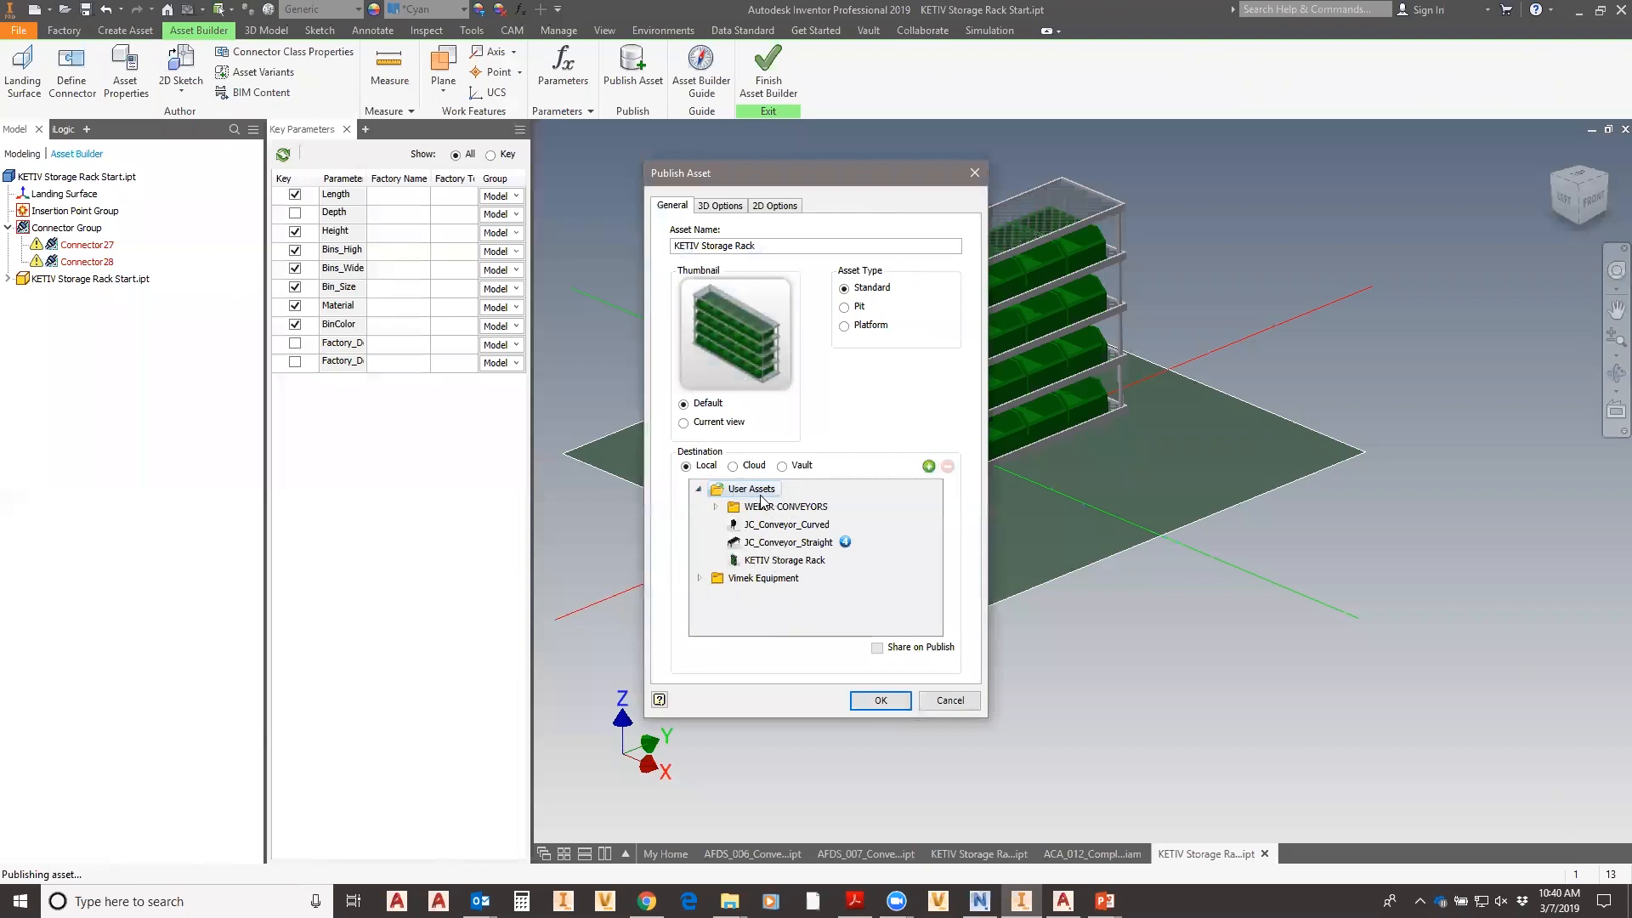
{"action": "left_click", "coordinate": [950, 702]}
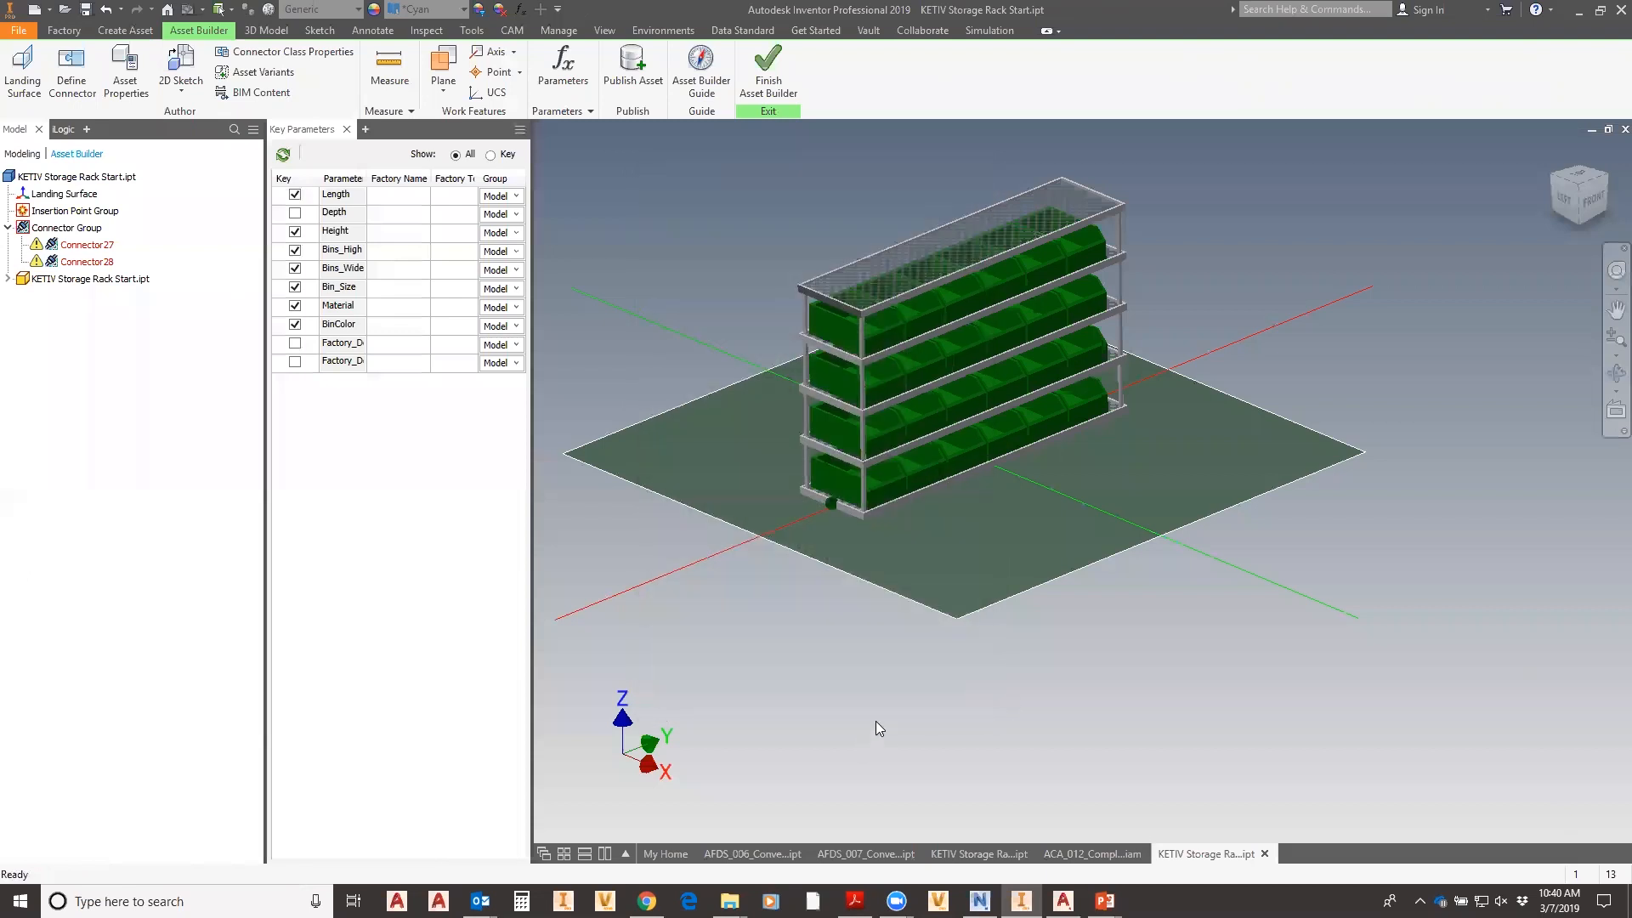
- Close the rack part, switch to ACA_012_Complete.iam, and frame the conveyors in the layout
{"action": "left_click", "coordinate": [1625, 129]}
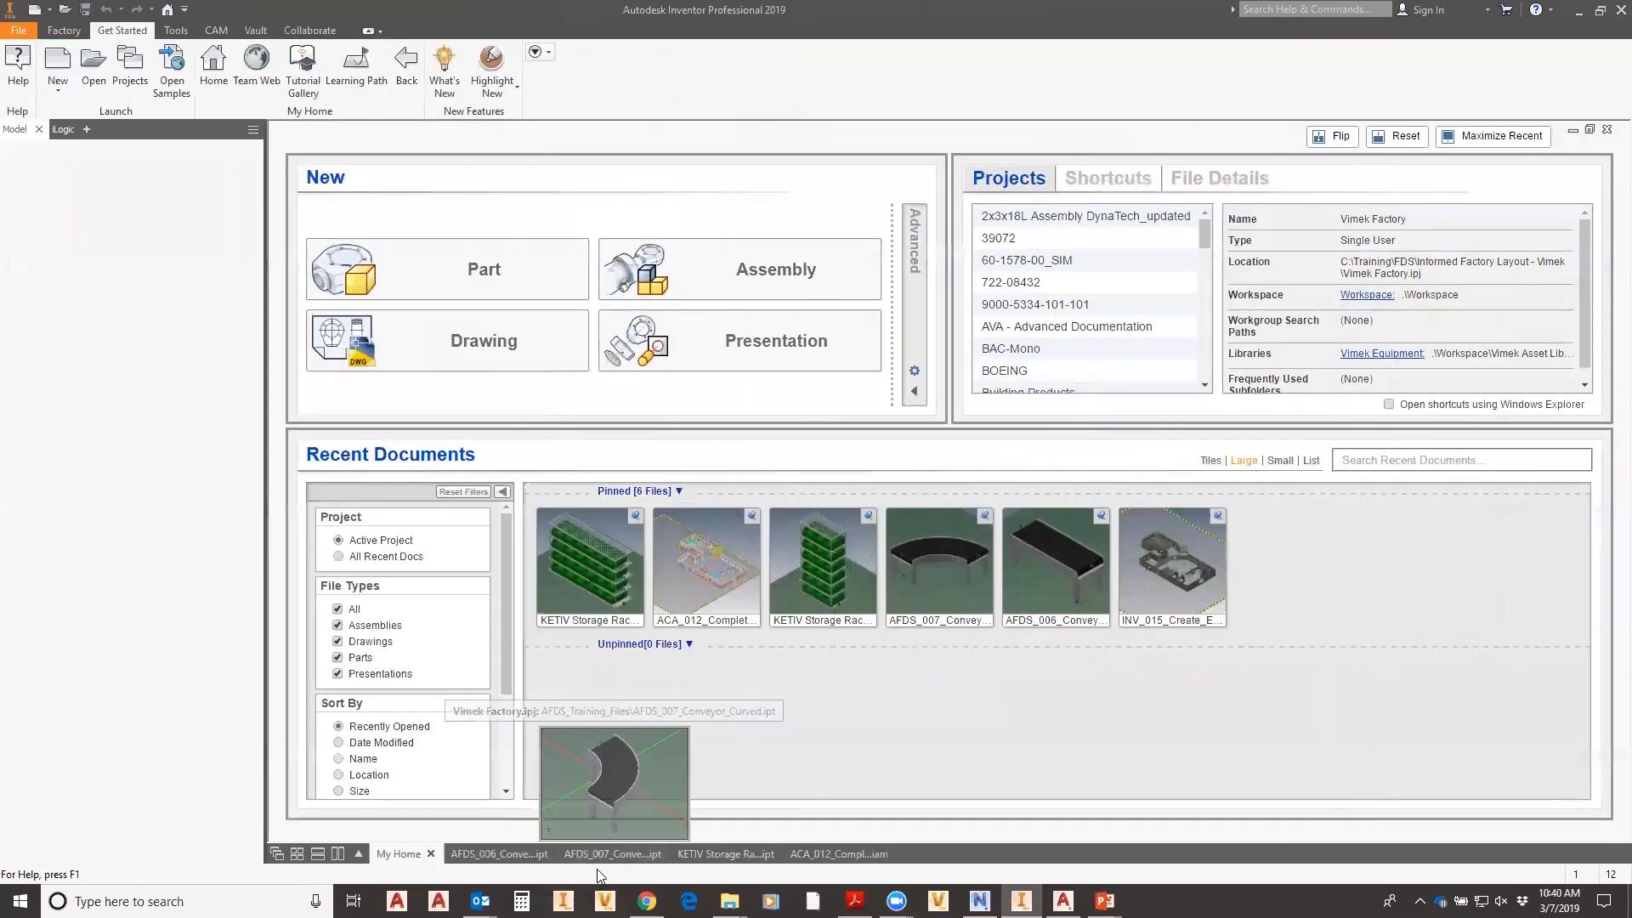
{"action": "left_click", "coordinate": [521, 859]}
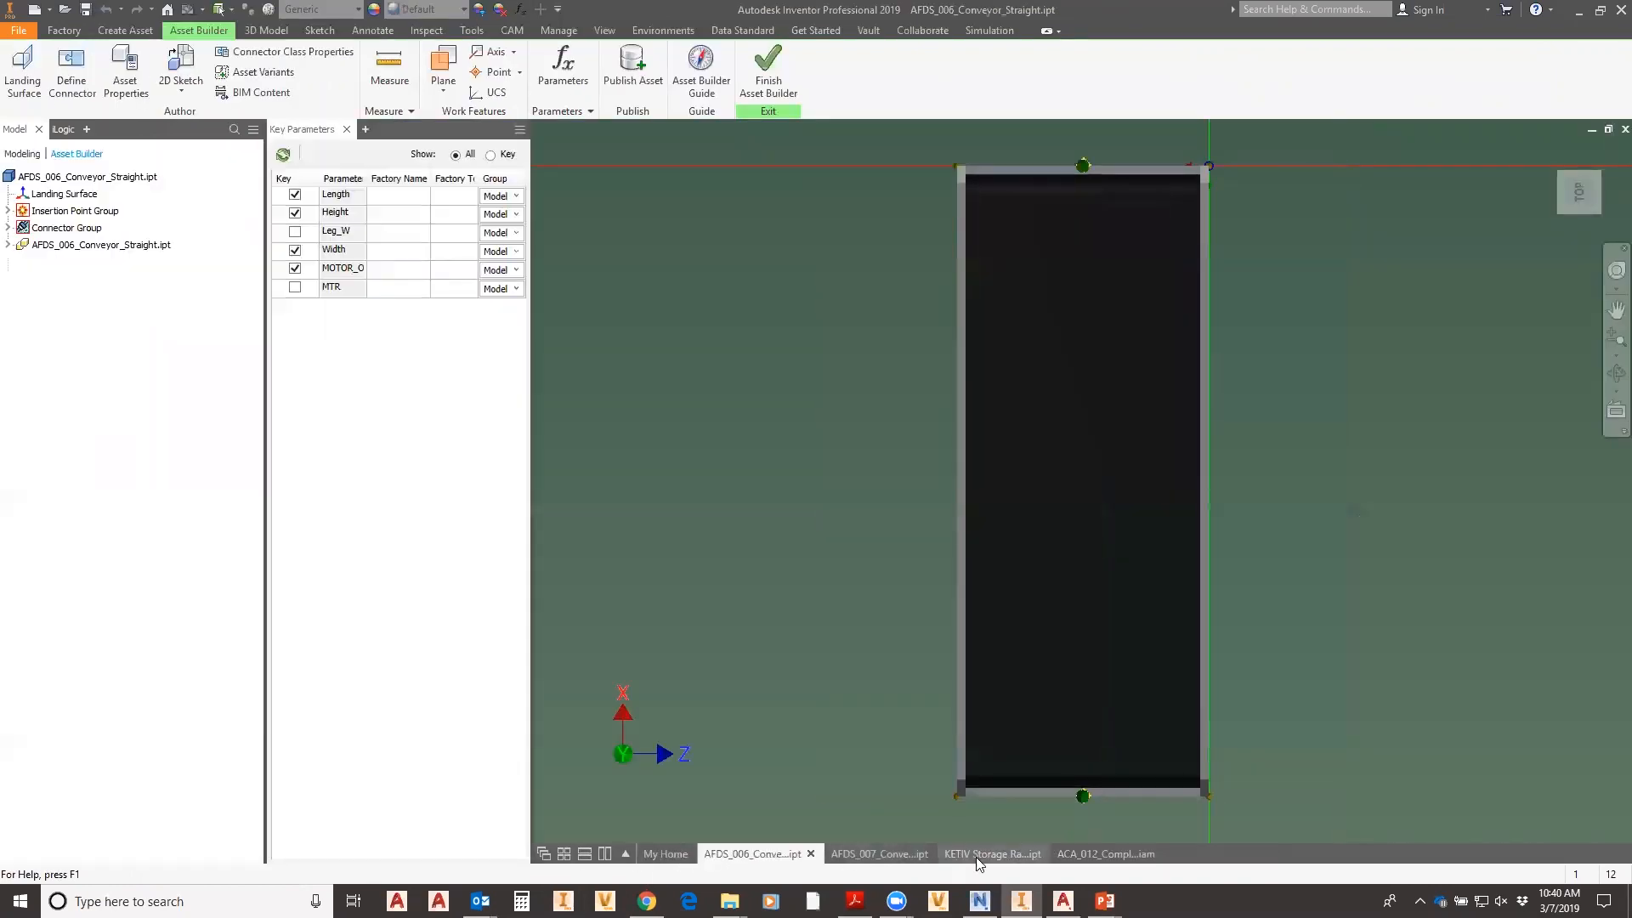
{"action": "left_click", "coordinate": [996, 855]}
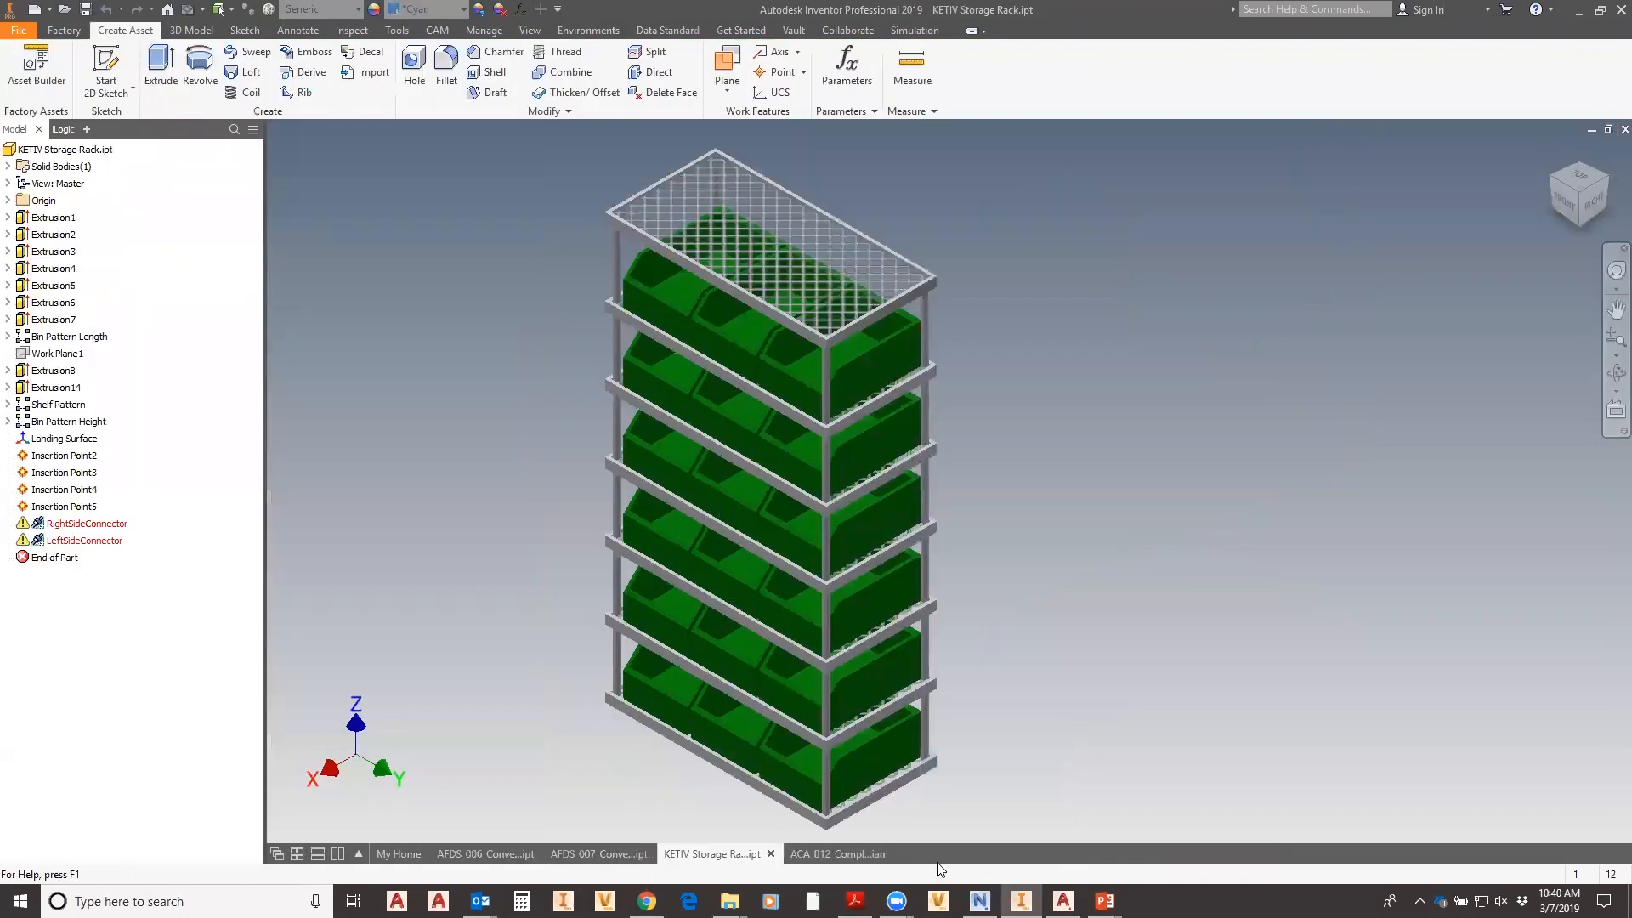
{"action": "left_click", "coordinate": [818, 855]}
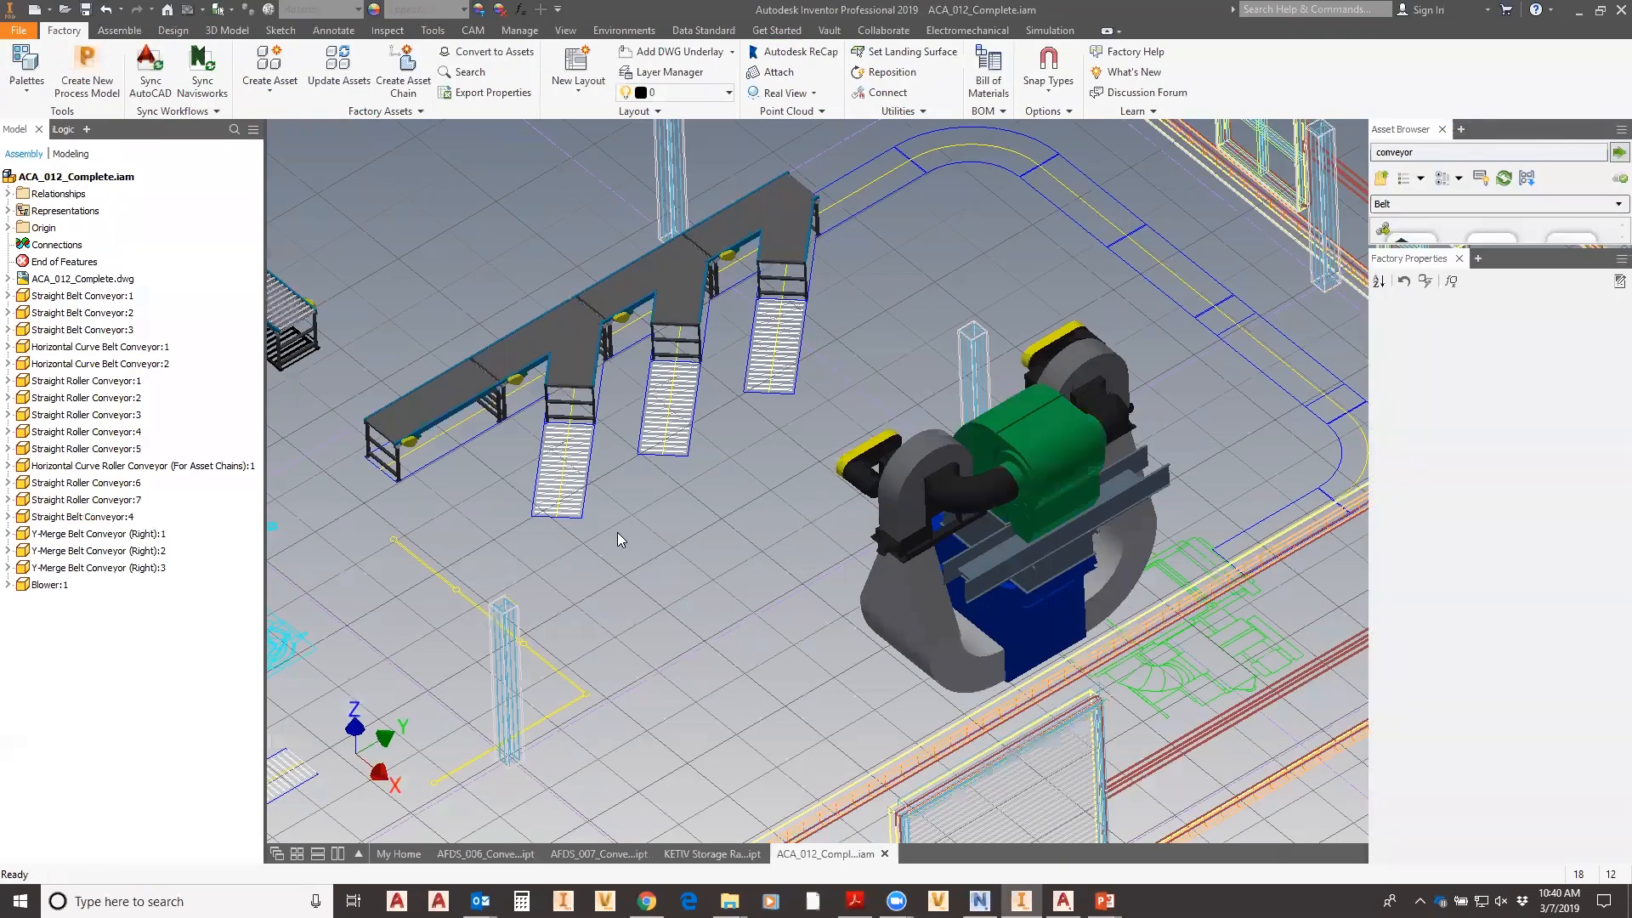
{"action": "scroll", "coordinate": [616, 532], "scroll_direction": "down", "scroll_amount": 5}
{"action": "scroll", "coordinate": [568, 567], "scroll_direction": "up", "scroll_amount": 3}
{"action": "middle_click_drag", "start_coordinate": [567, 566], "coordinate": [929, 718]}
{"action": "middle_click_drag", "start_coordinate": [749, 473], "coordinate": [1031, 530]}
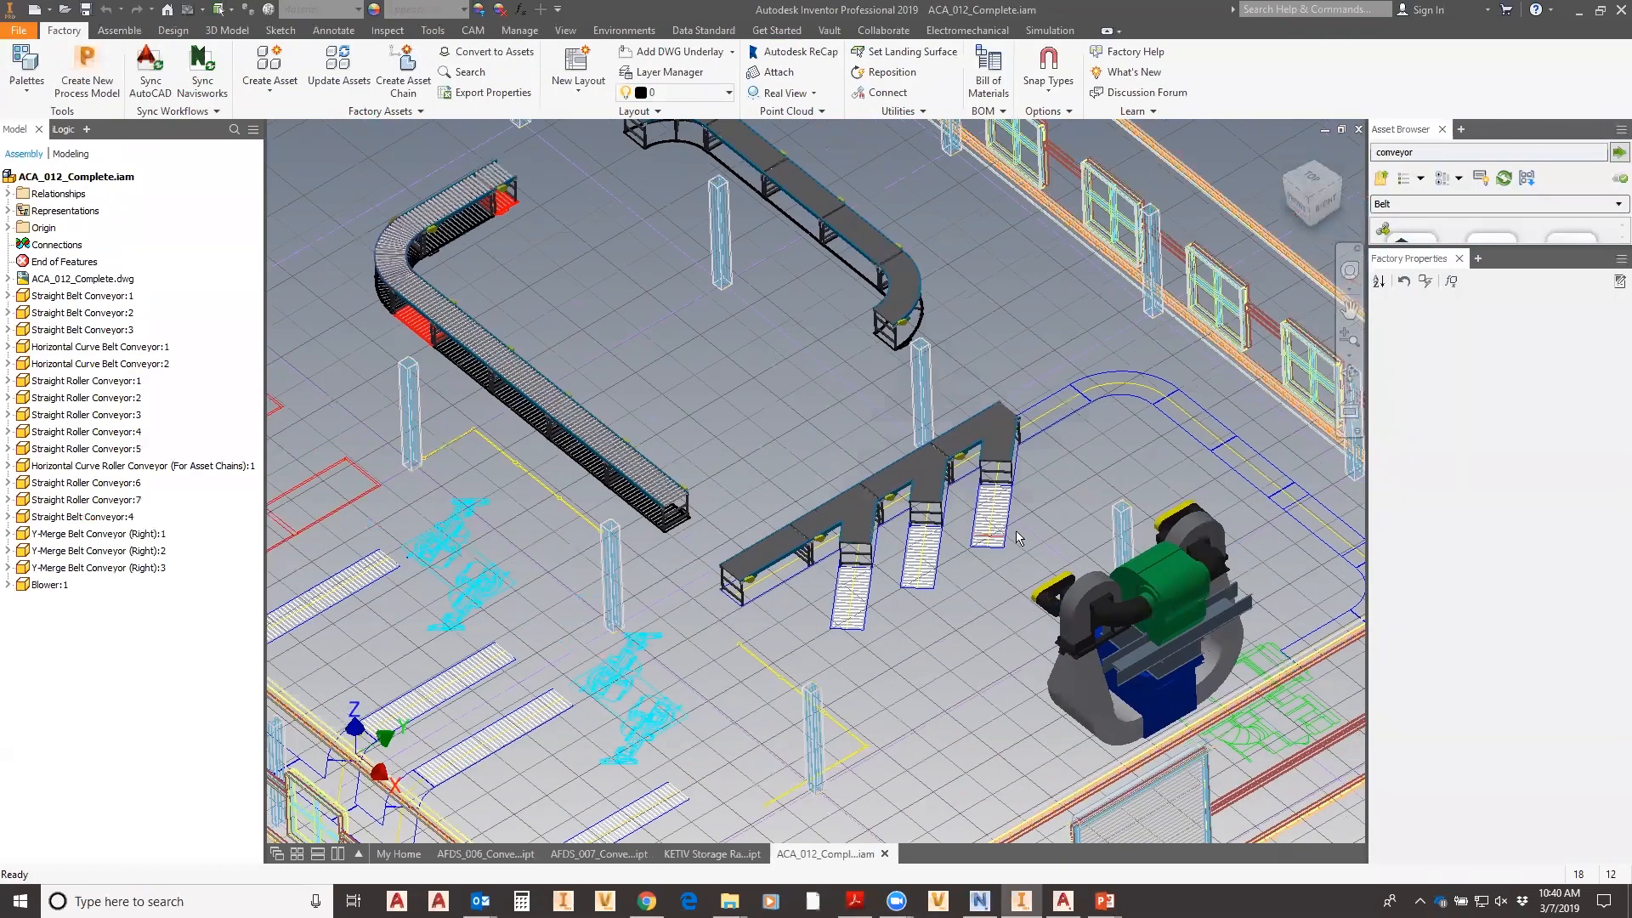
{"action": "middle_click_drag", "start_coordinate": [857, 536], "coordinate": [687, 530]}
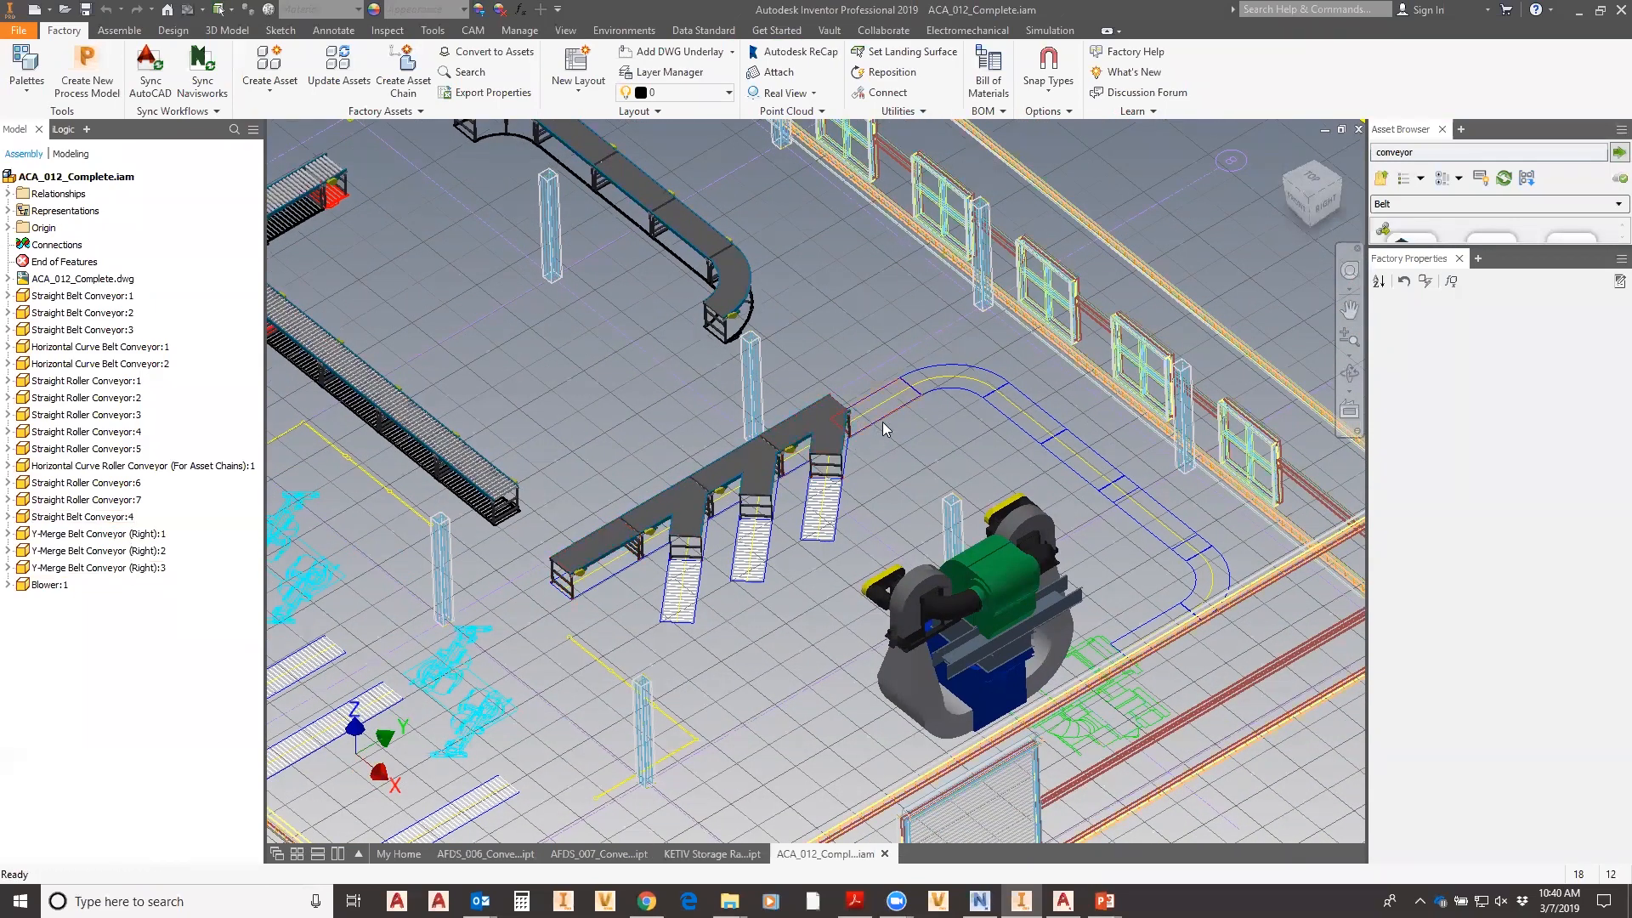
{"action": "scroll", "coordinate": [882, 422], "scroll_direction": "up", "scroll_amount": 4}
{"action": "scroll", "coordinate": [905, 379], "scroll_direction": "down", "scroll_amount": 5}
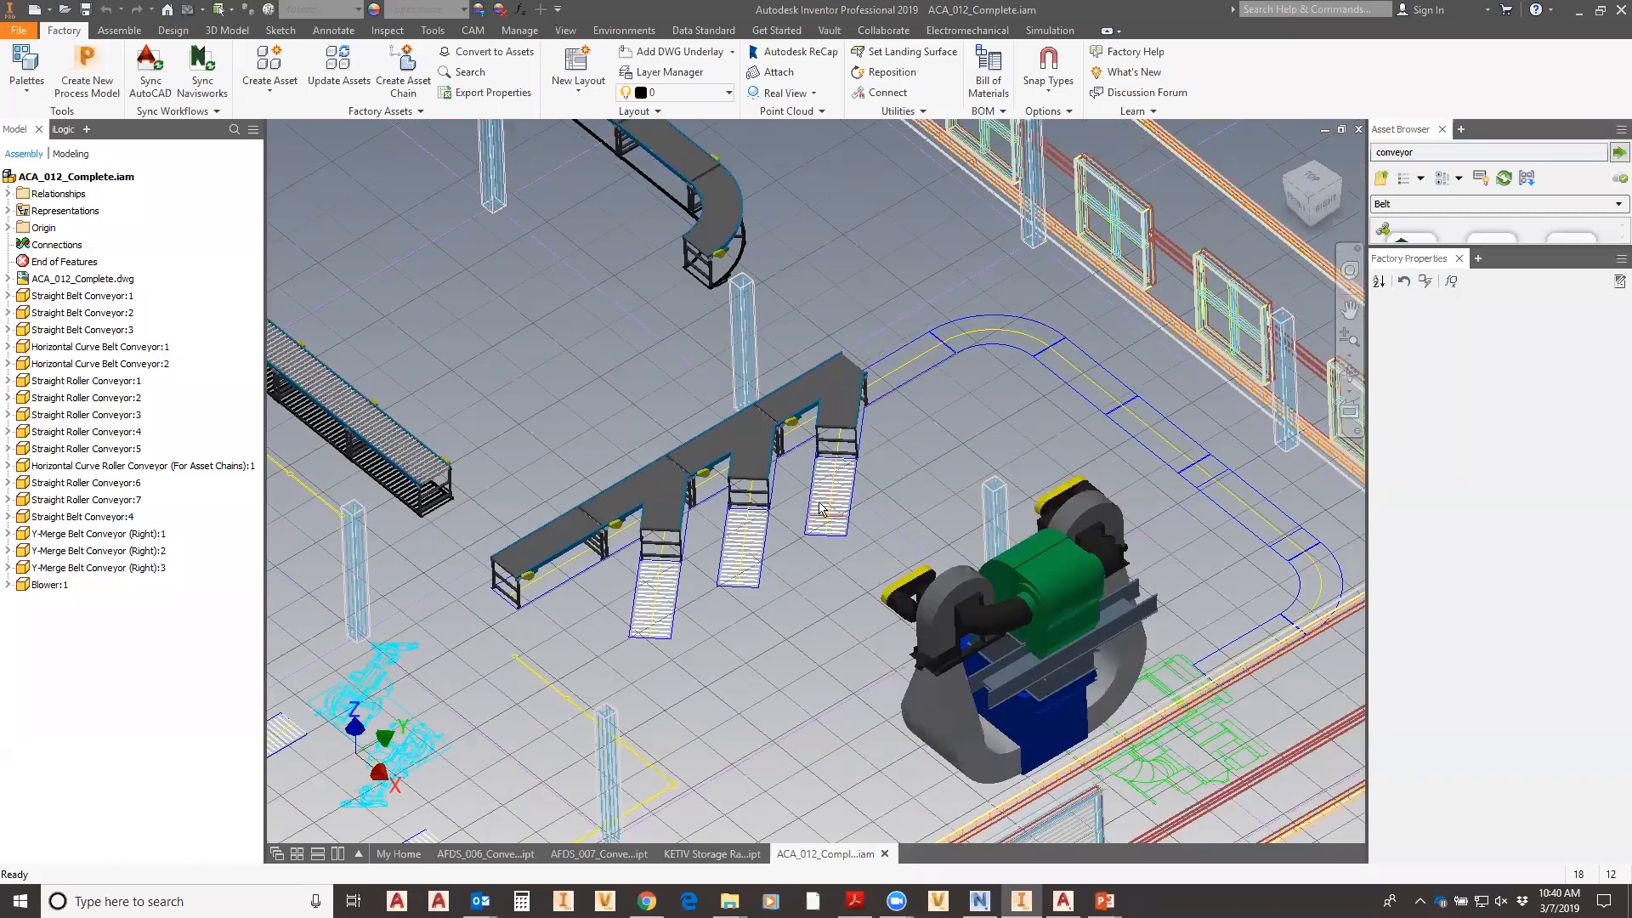
{"action": "middle_click_drag", "start_coordinate": [784, 549], "coordinate": [1041, 652]}
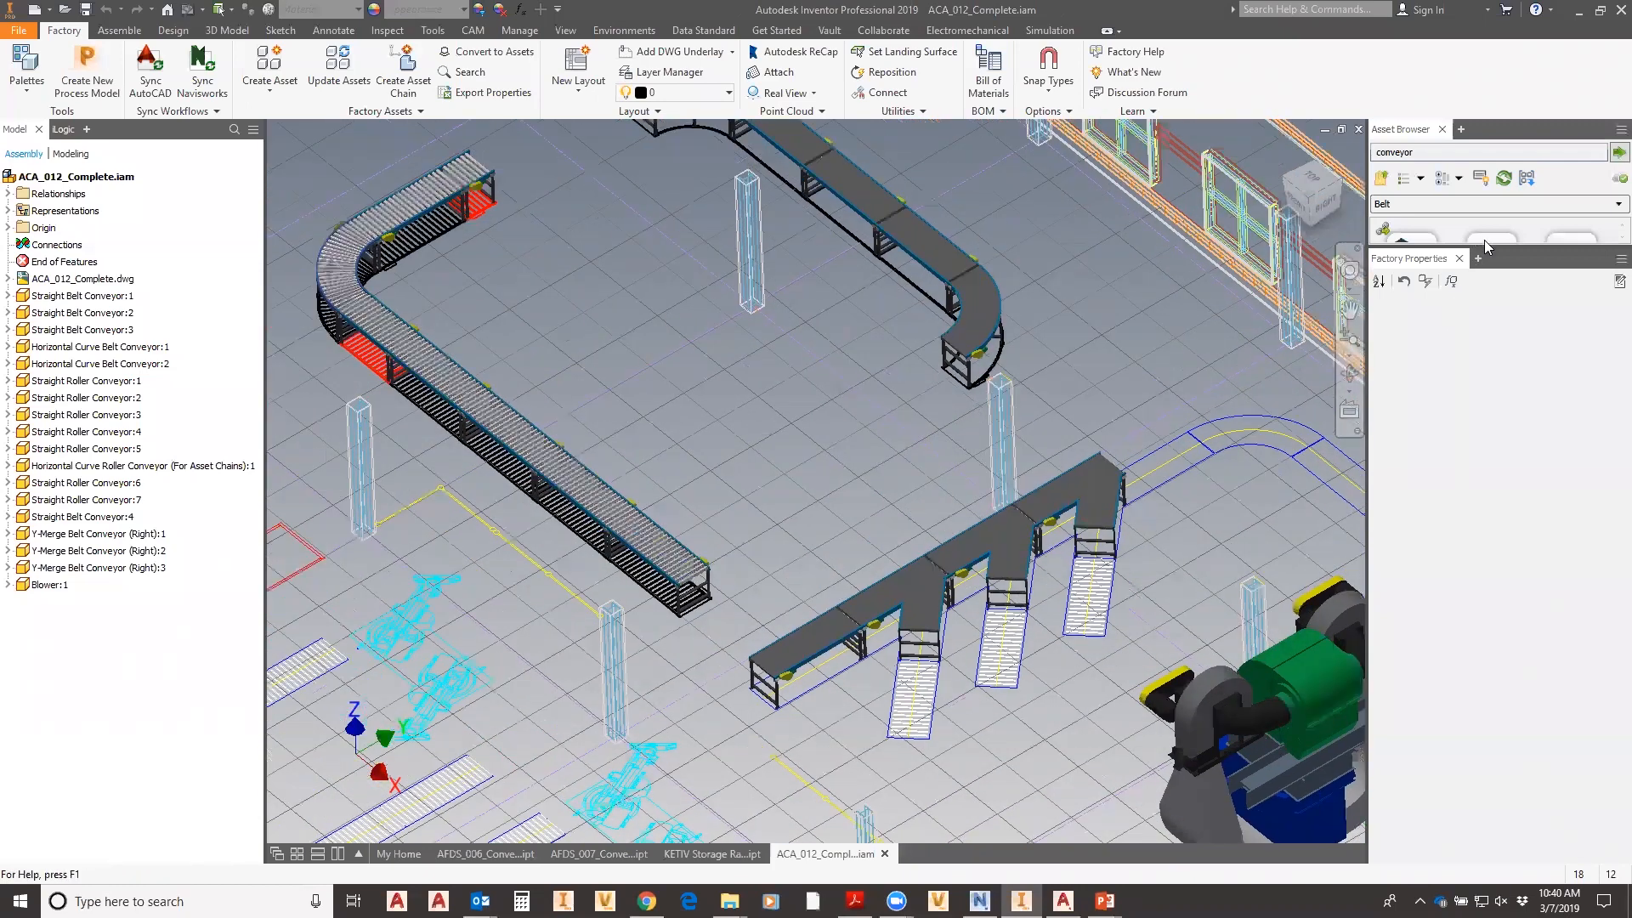
- Navigate the asset library up to Factory Assets, open User Assets, and drag out the KETIV Storage Rack
{"action": "left_click_drag", "start_coordinate": [1484, 246], "coordinate": [1496, 444]}
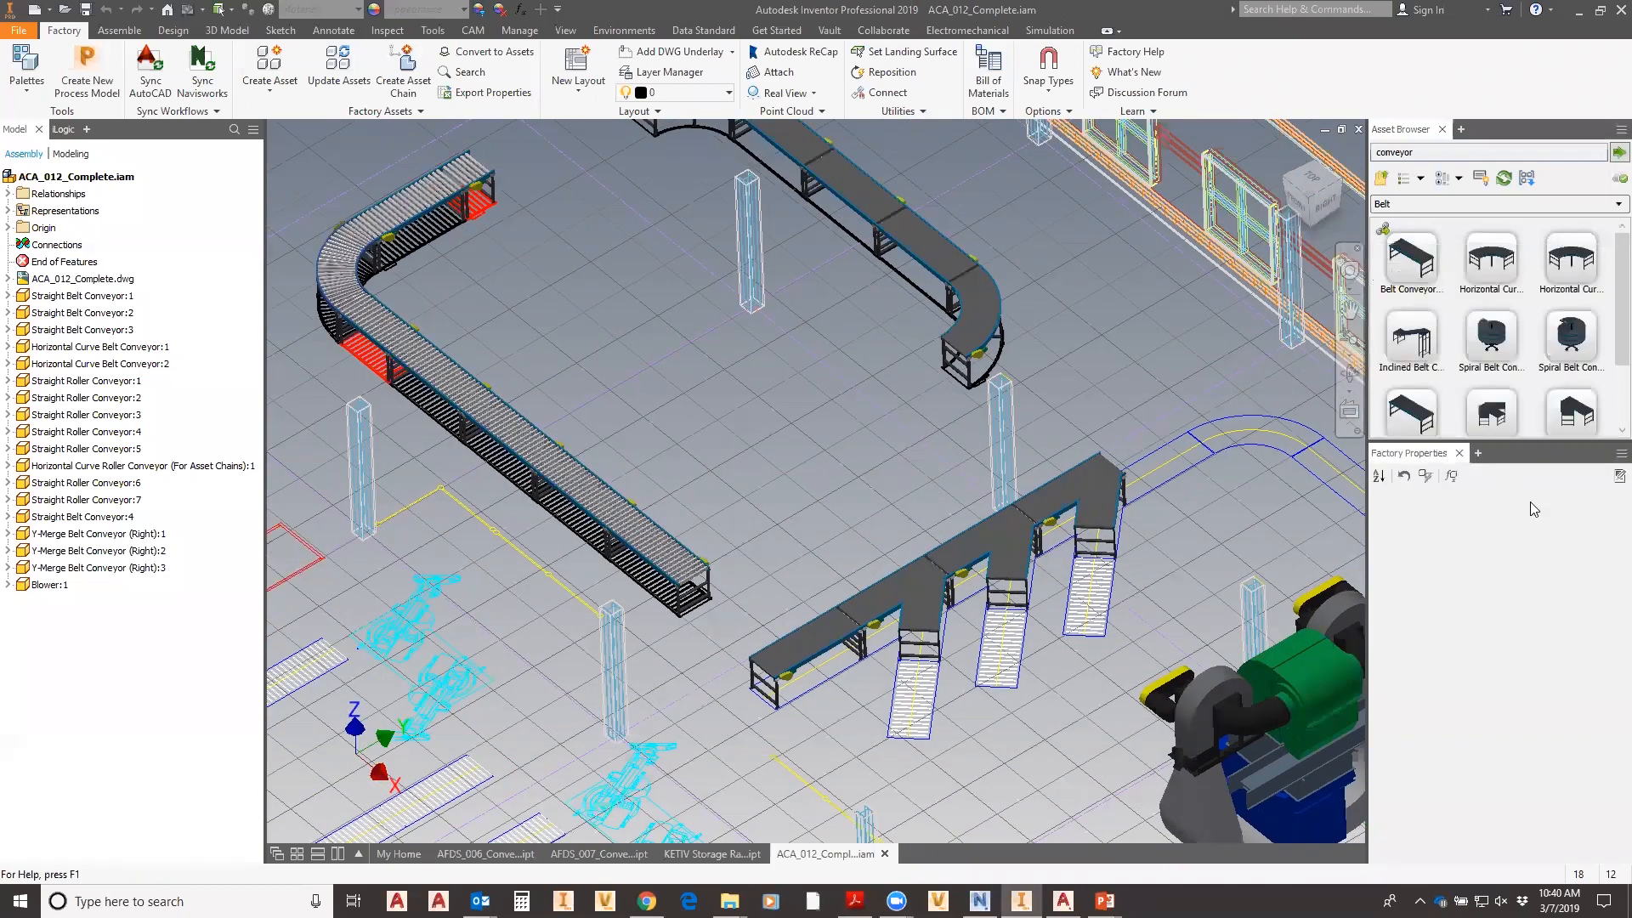
{"action": "left_click", "coordinate": [1382, 178]}
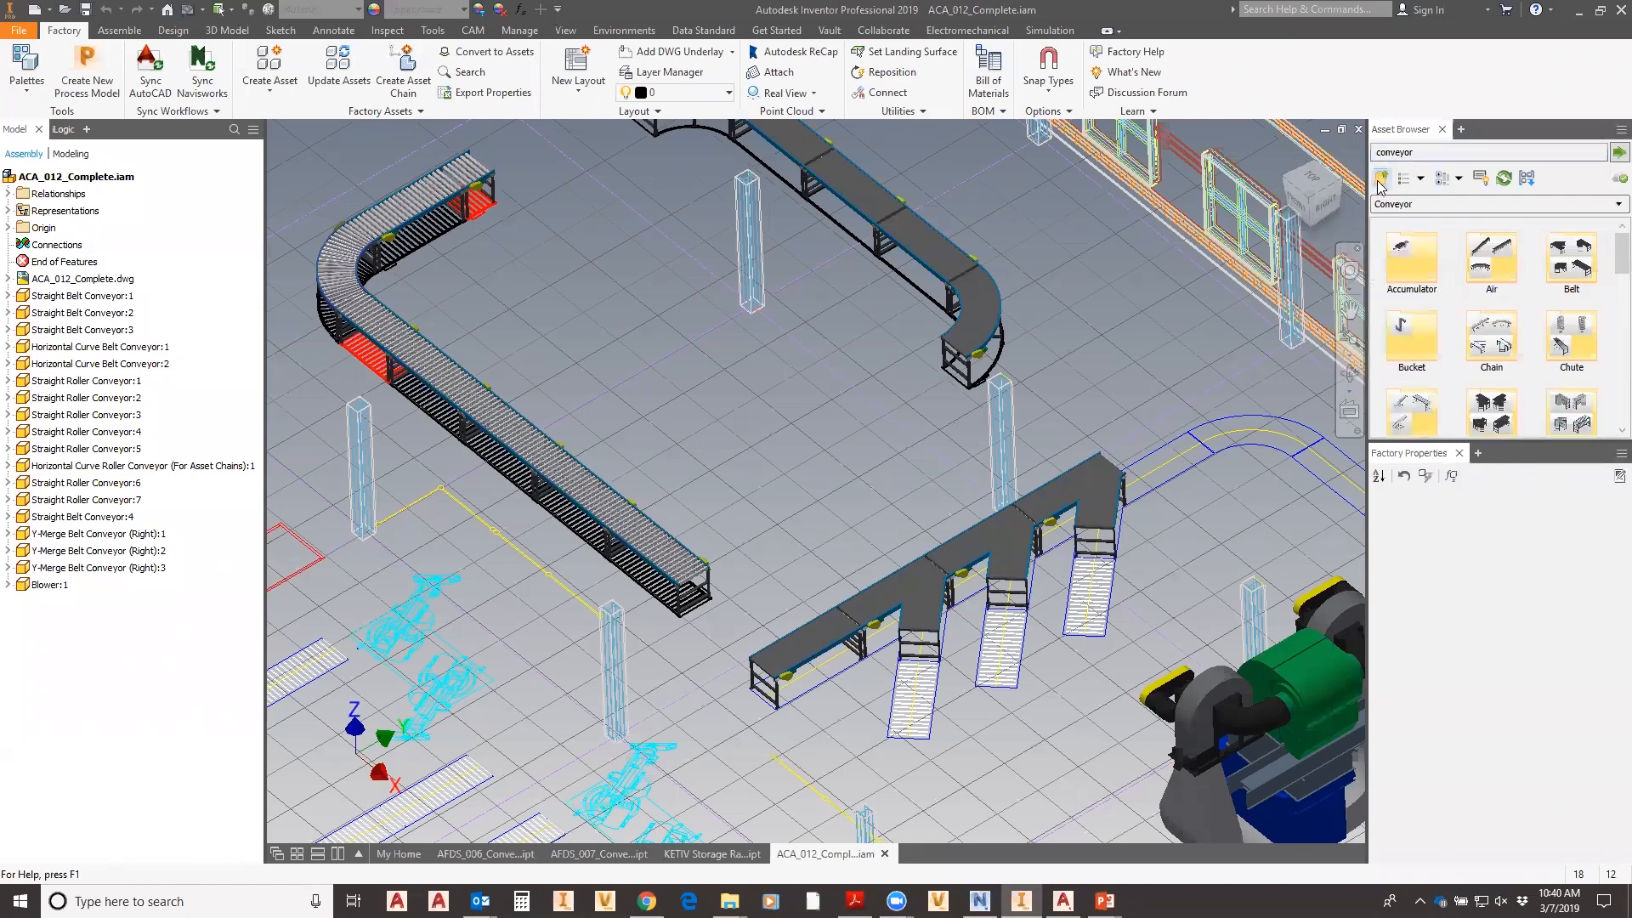
{"action": "left_click", "coordinate": [1382, 178]}
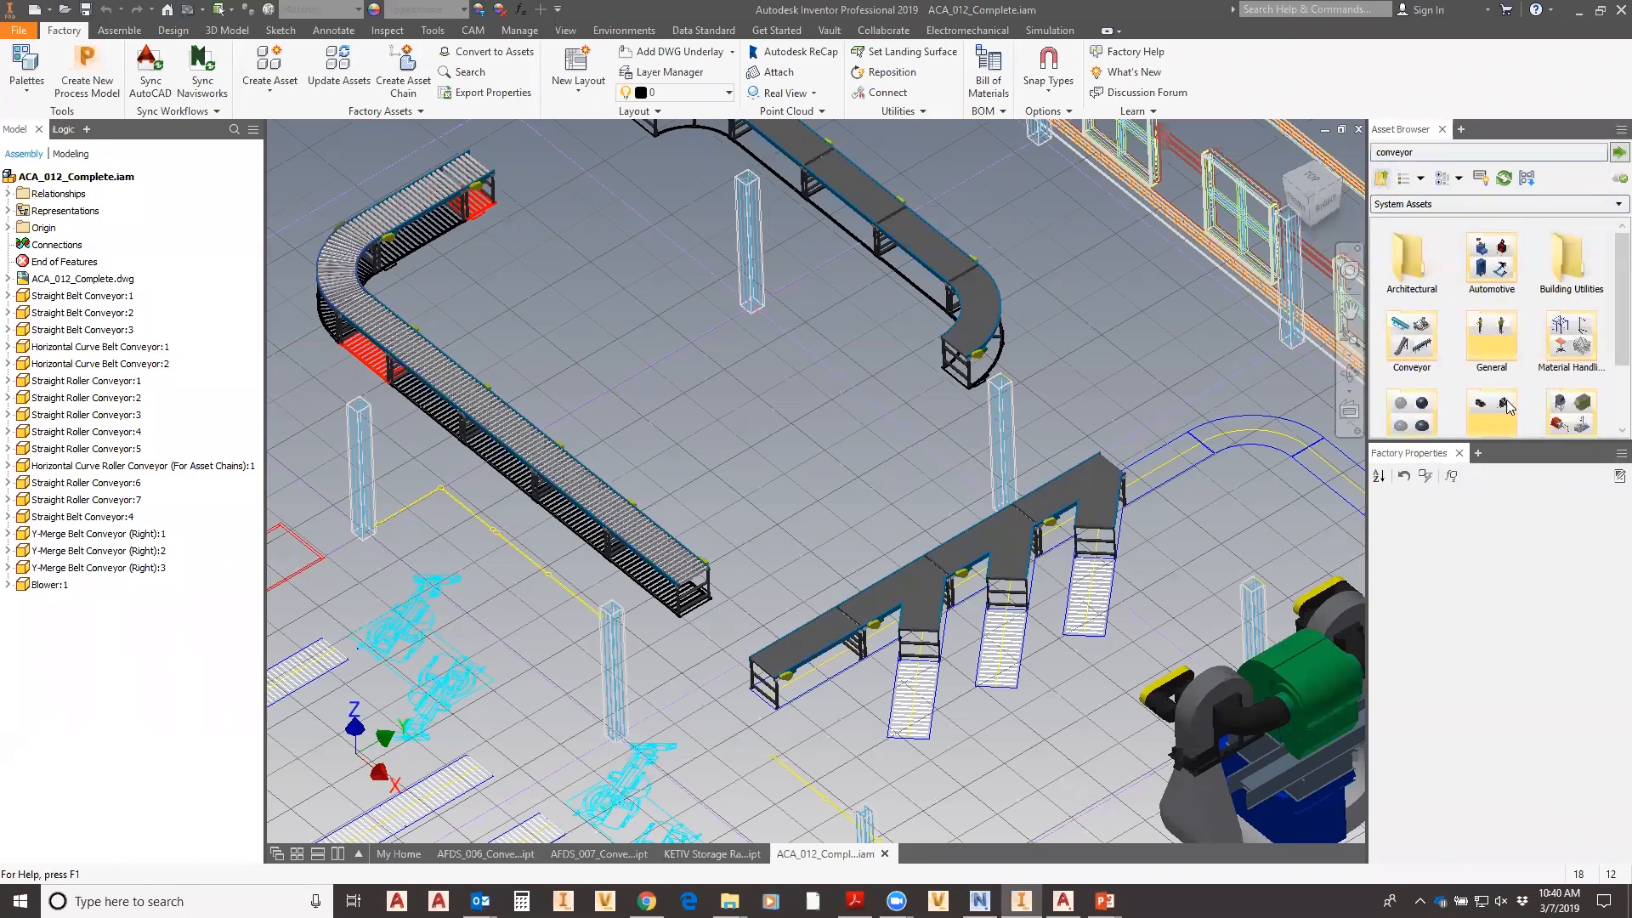
{"action": "left_click_drag", "start_coordinate": [1490, 437], "coordinate": [1491, 544]}
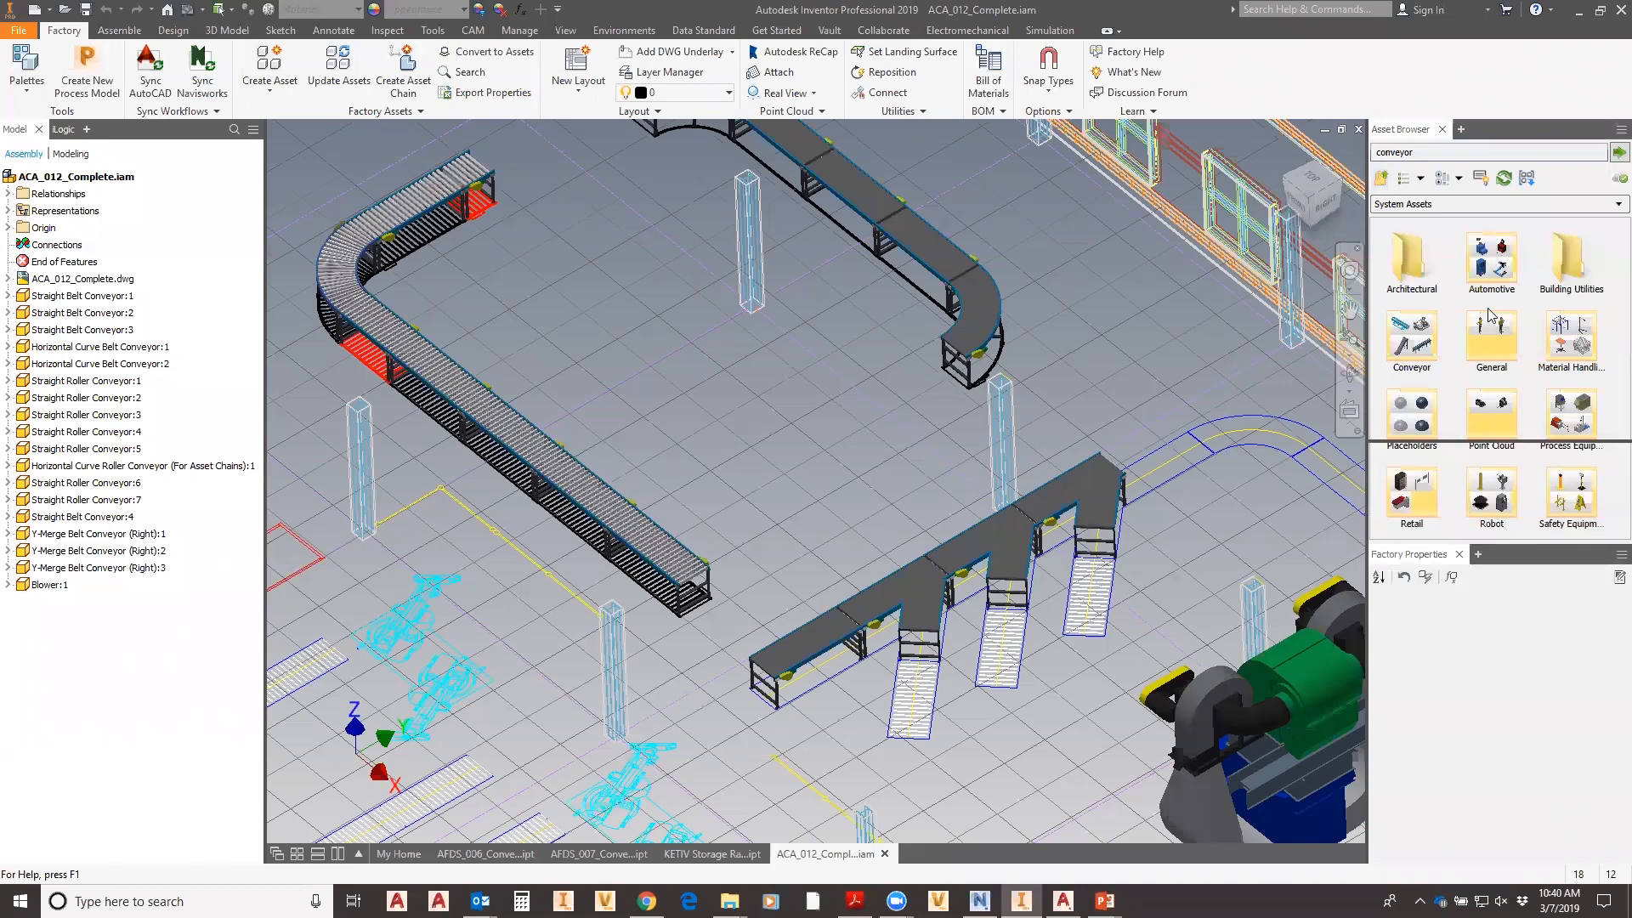
{"action": "left_click", "coordinate": [1382, 178]}
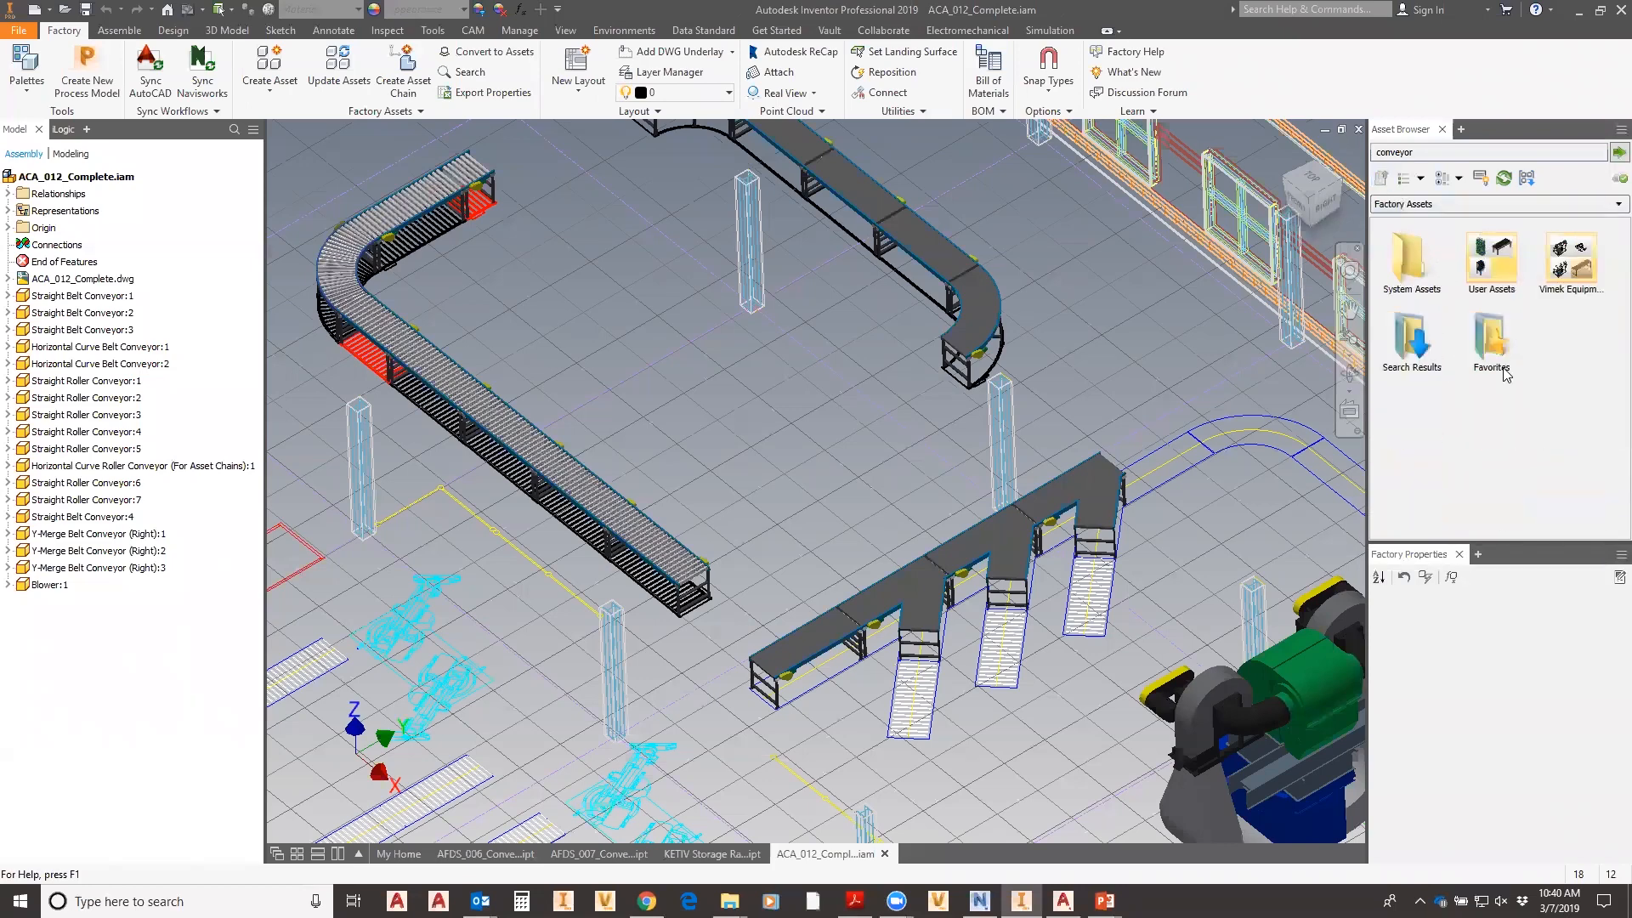
{"action": "double_click", "coordinate": [1493, 268]}
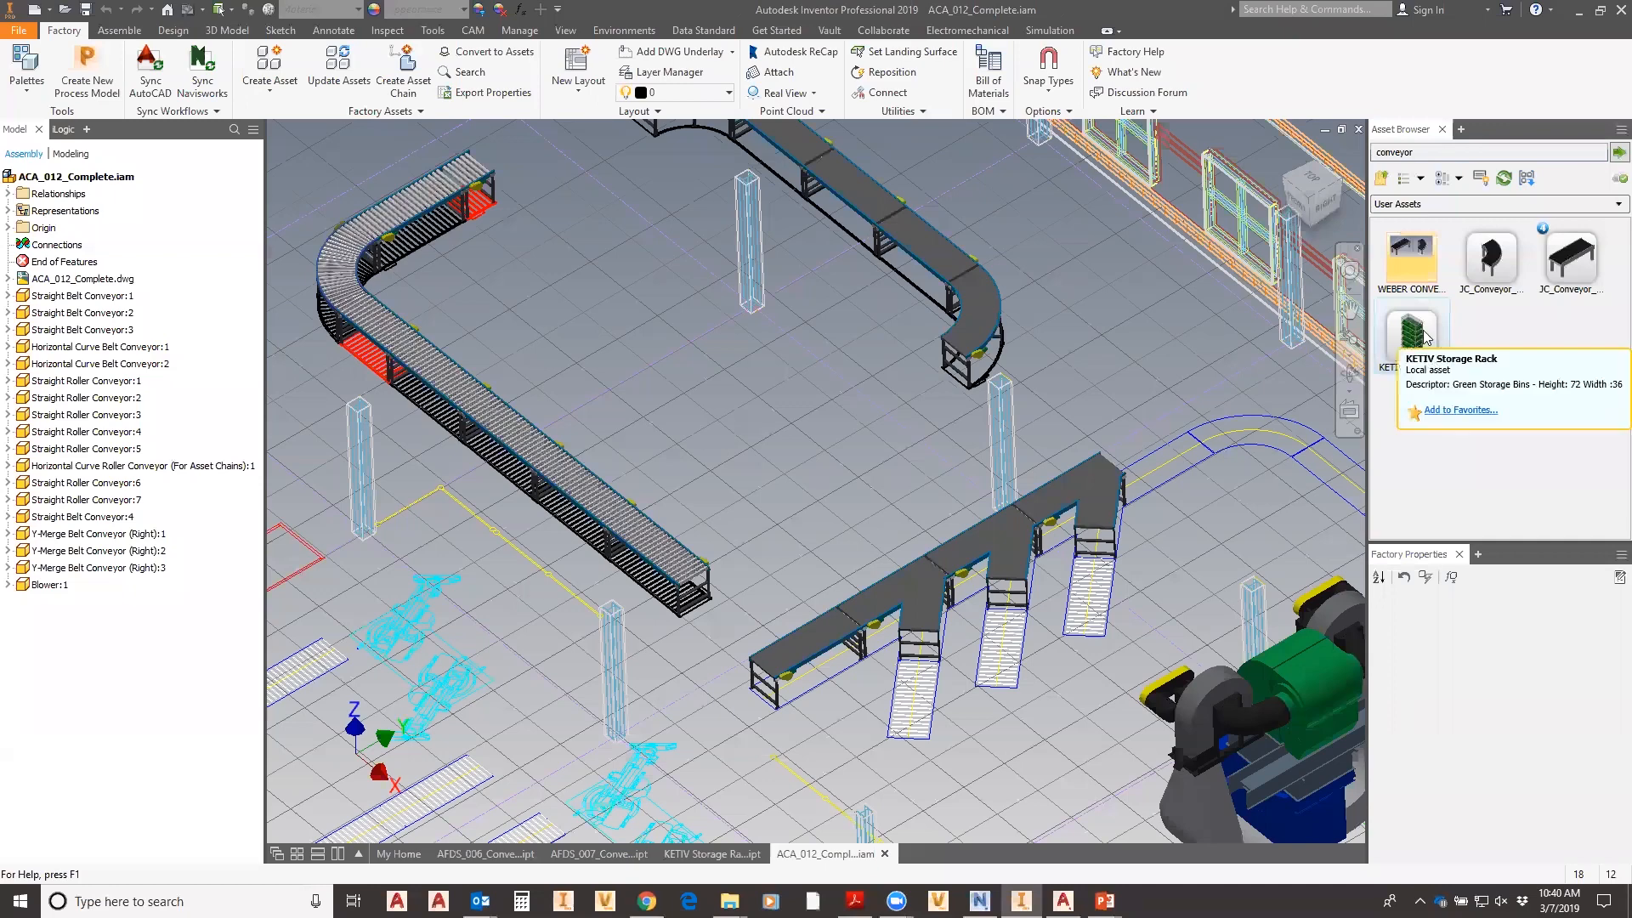
{"action": "left_click_drag", "start_coordinate": [1401, 364], "coordinate": [760, 356]}
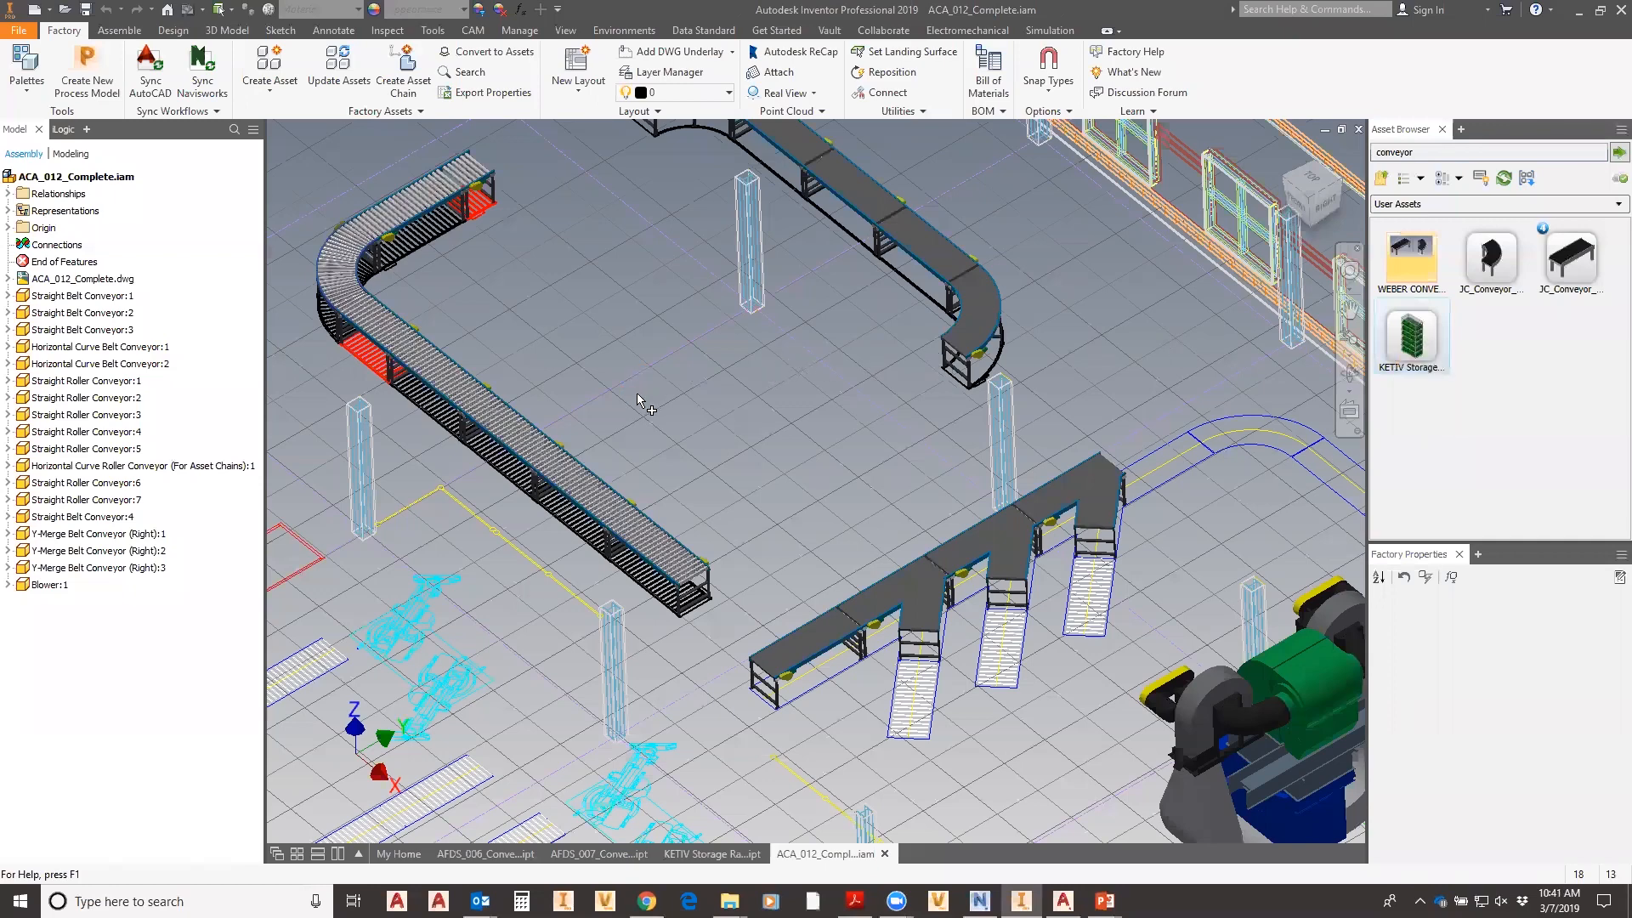
- Drop KETIV Storage Rack:1 onto the floor beside the roller conveyor and end repositioning
{"action": "scroll", "coordinate": [640, 399], "scroll_direction": "up", "scroll_amount": 2}
{"action": "scroll", "coordinate": [637, 404], "scroll_direction": "up", "scroll_amount": 3}
{"action": "scroll", "coordinate": [647, 436], "scroll_direction": "down", "scroll_amount": 10}
{"action": "left_click", "coordinate": [644, 487]}
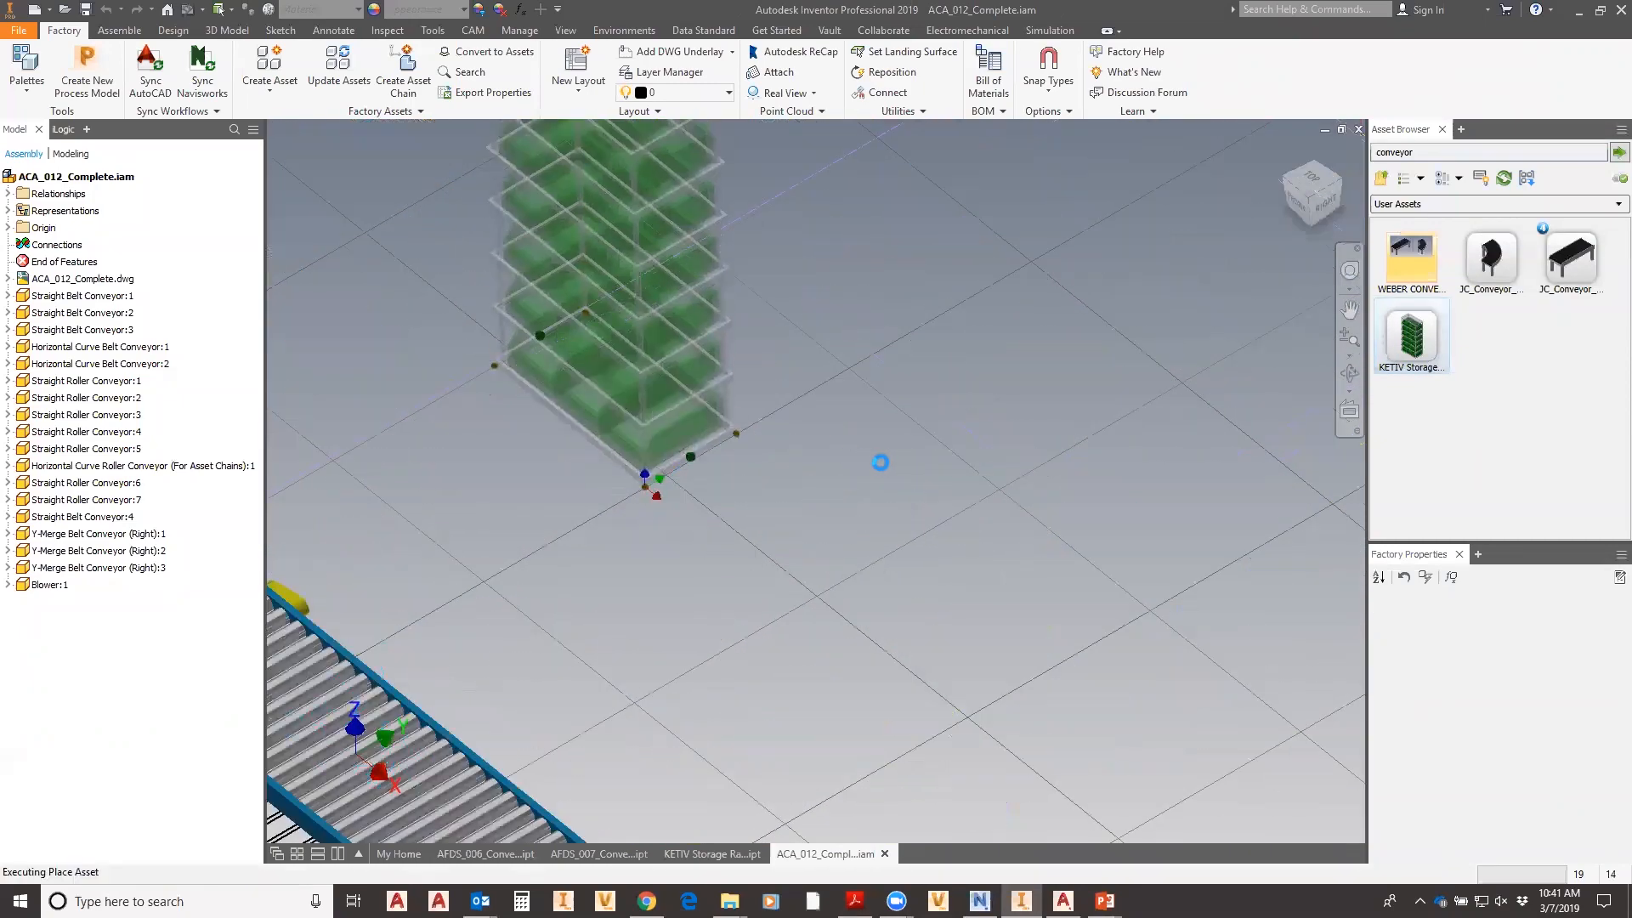
{"action": "middle_click_drag", "start_coordinate": [918, 395], "coordinate": [836, 550]}
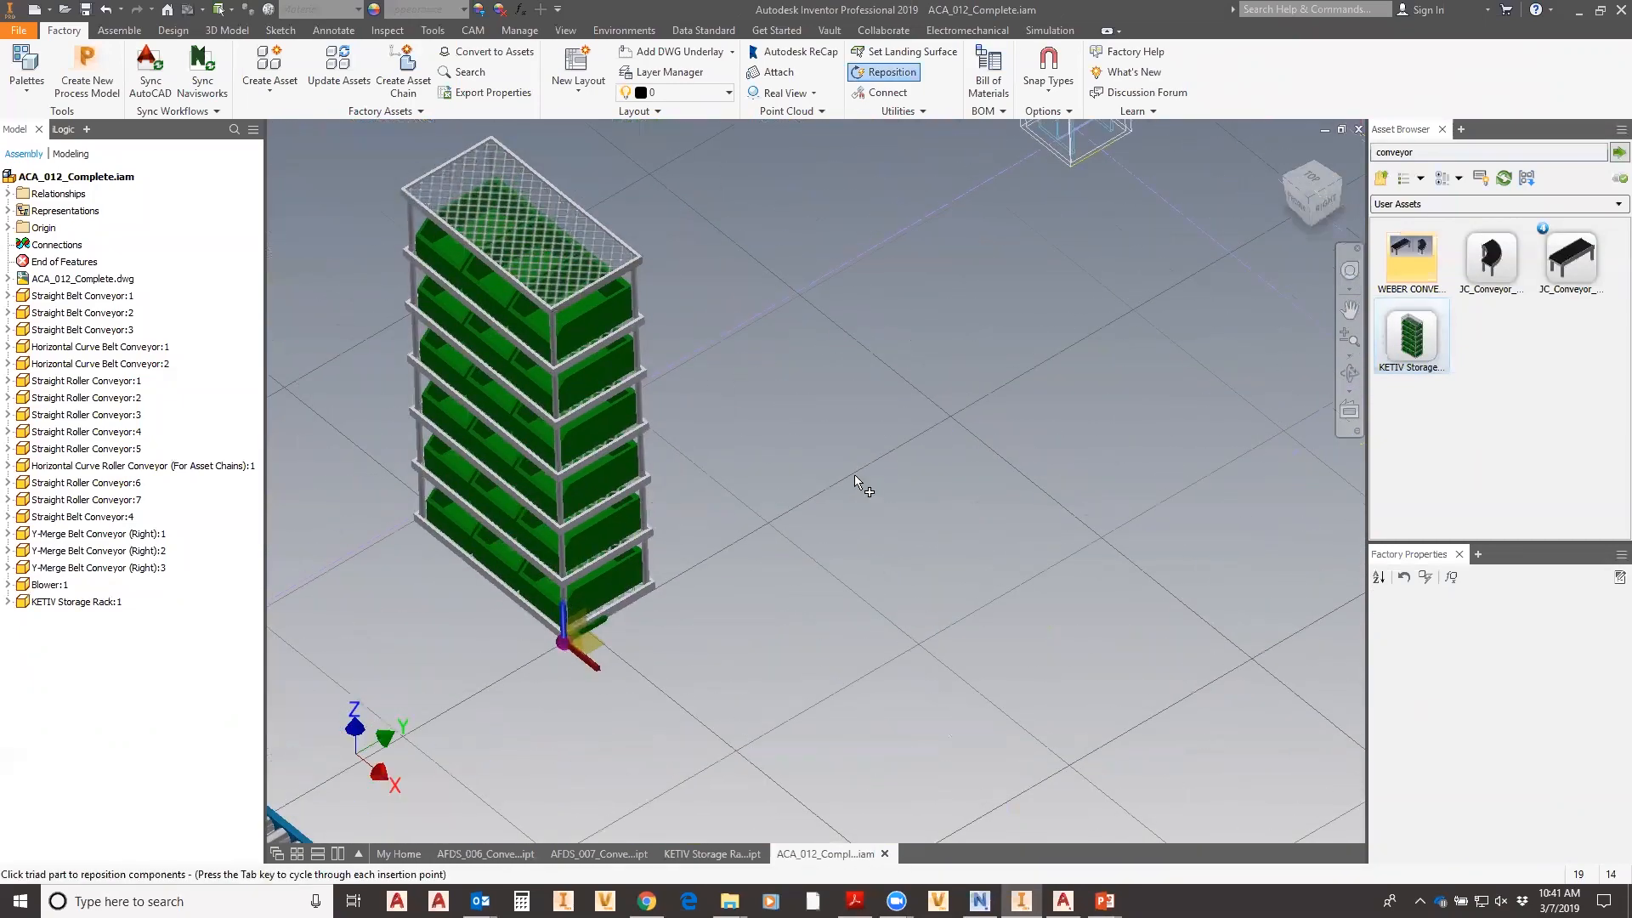
{"action": "scroll", "coordinate": [911, 431], "scroll_direction": "up", "scroll_amount": 2}
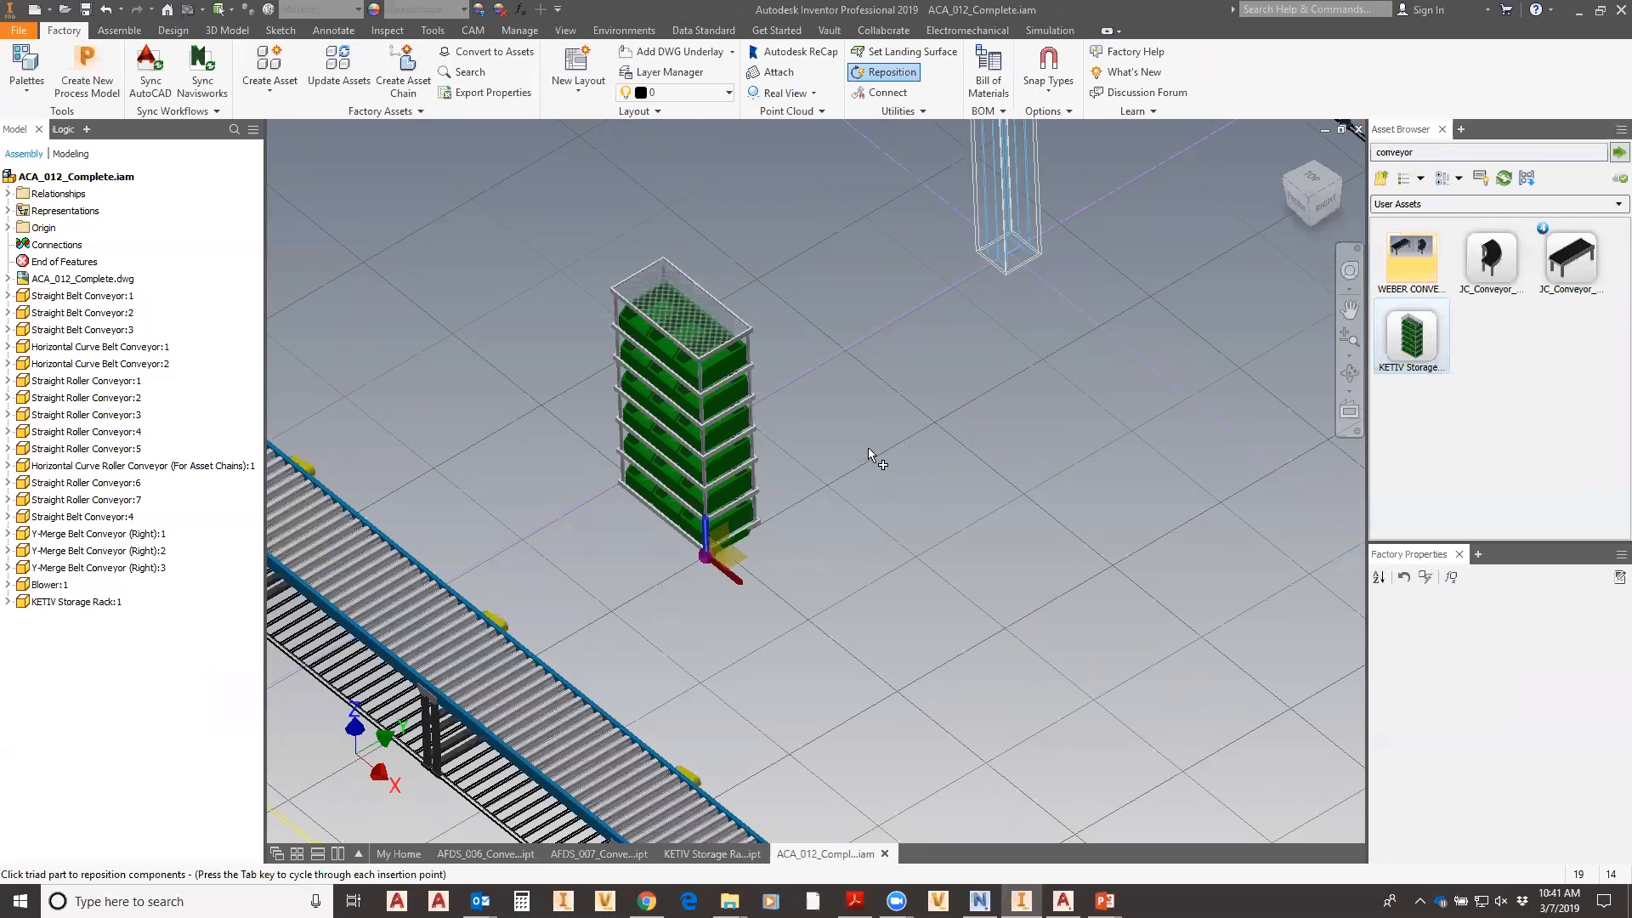
{"action": "key", "text": "Escape"}
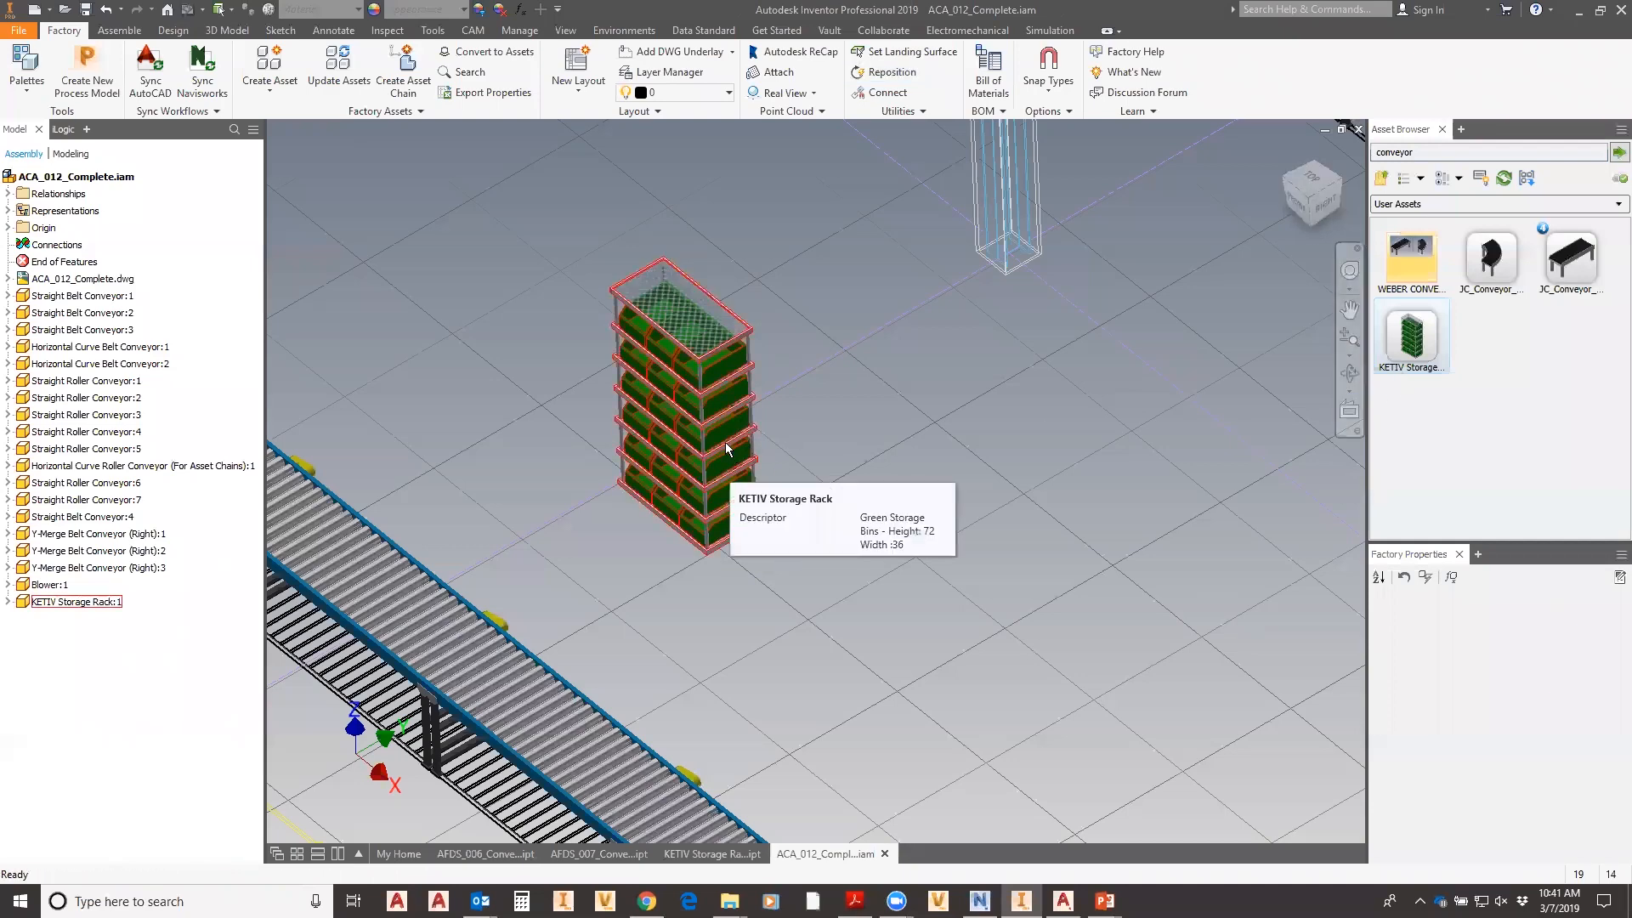
- Set the placed rack's Bins_High to 4 and BinColor to Blue, then update it
{"action": "left_click", "coordinate": [730, 449]}
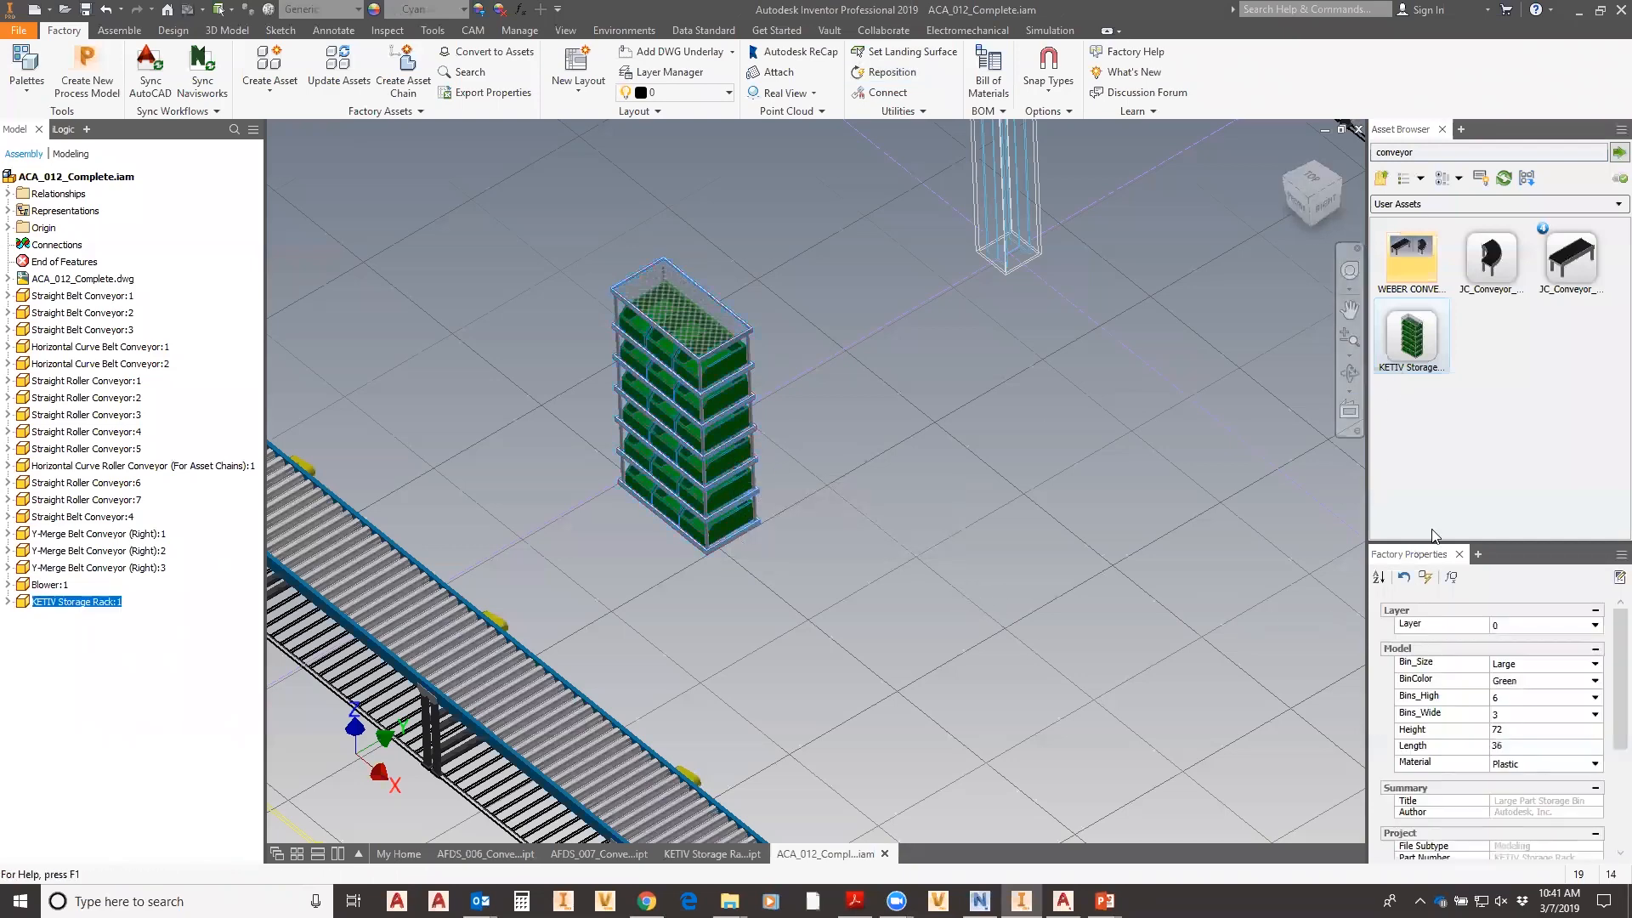
{"action": "left_click_drag", "start_coordinate": [1473, 539], "coordinate": [1476, 439]}
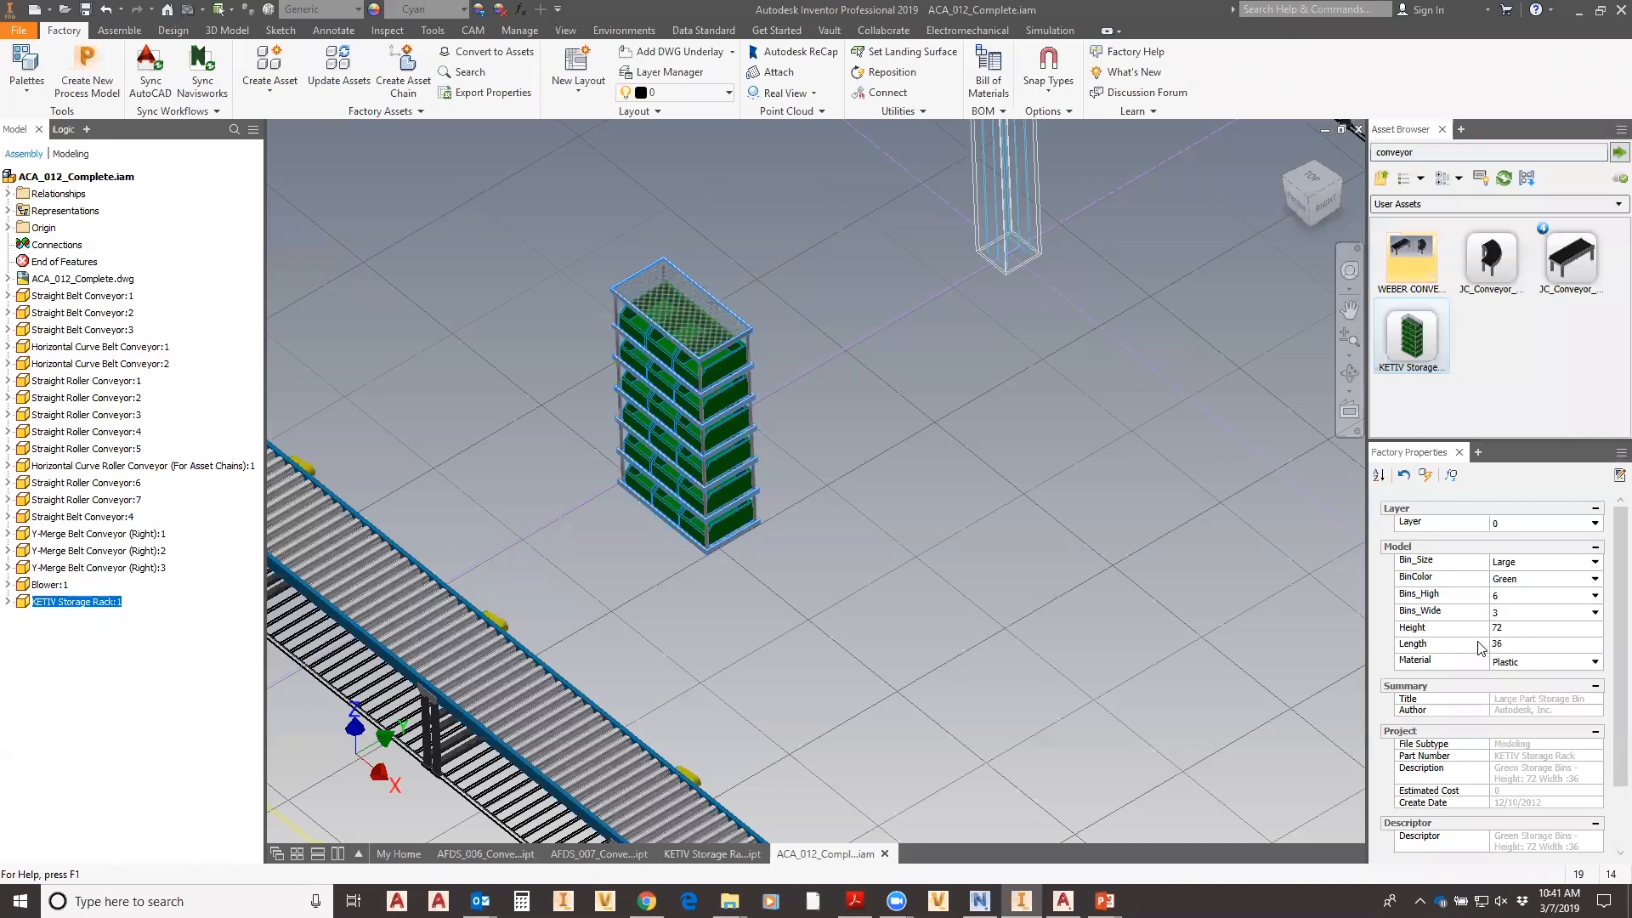
{"action": "left_click", "coordinate": [1595, 595]}
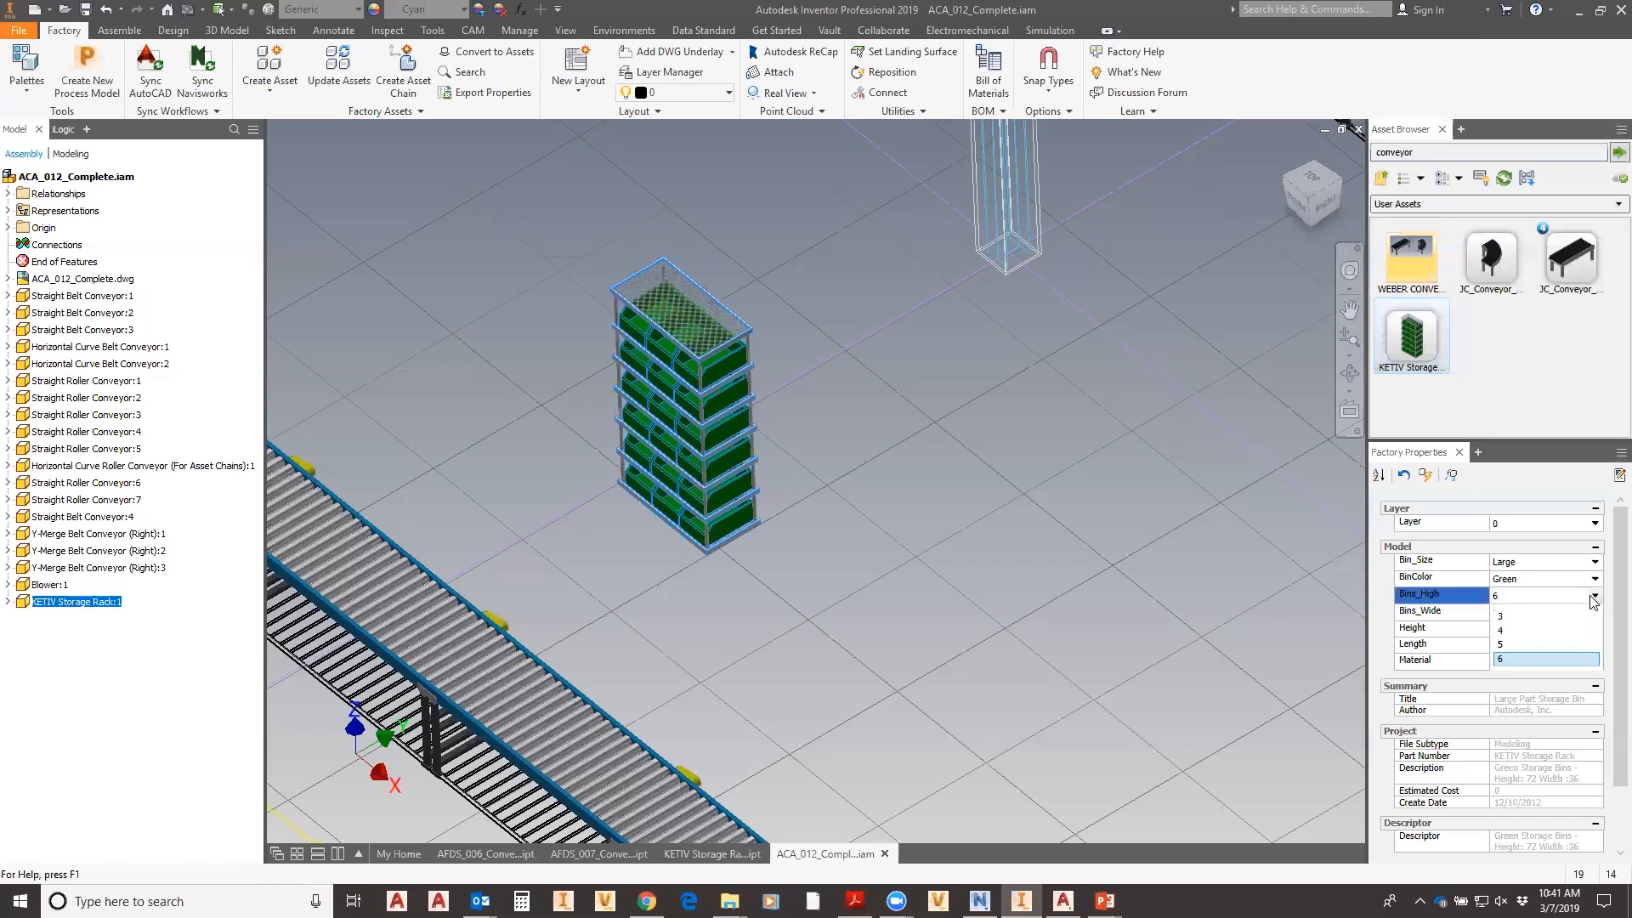
{"action": "left_click", "coordinate": [1504, 631]}
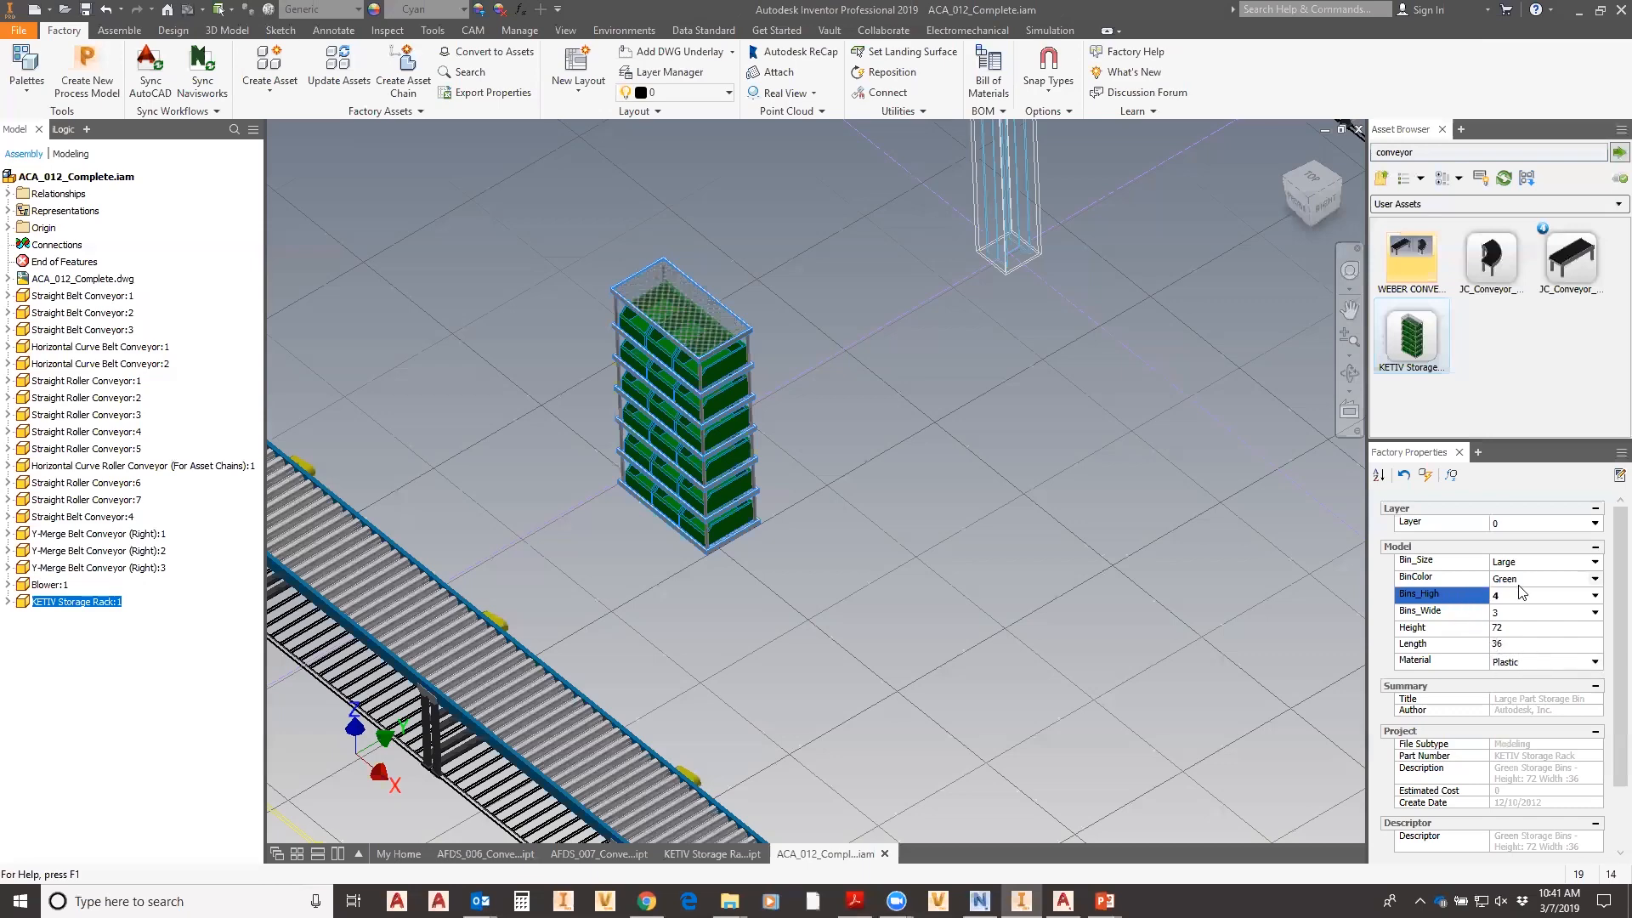
{"action": "left_click", "coordinate": [1594, 579]}
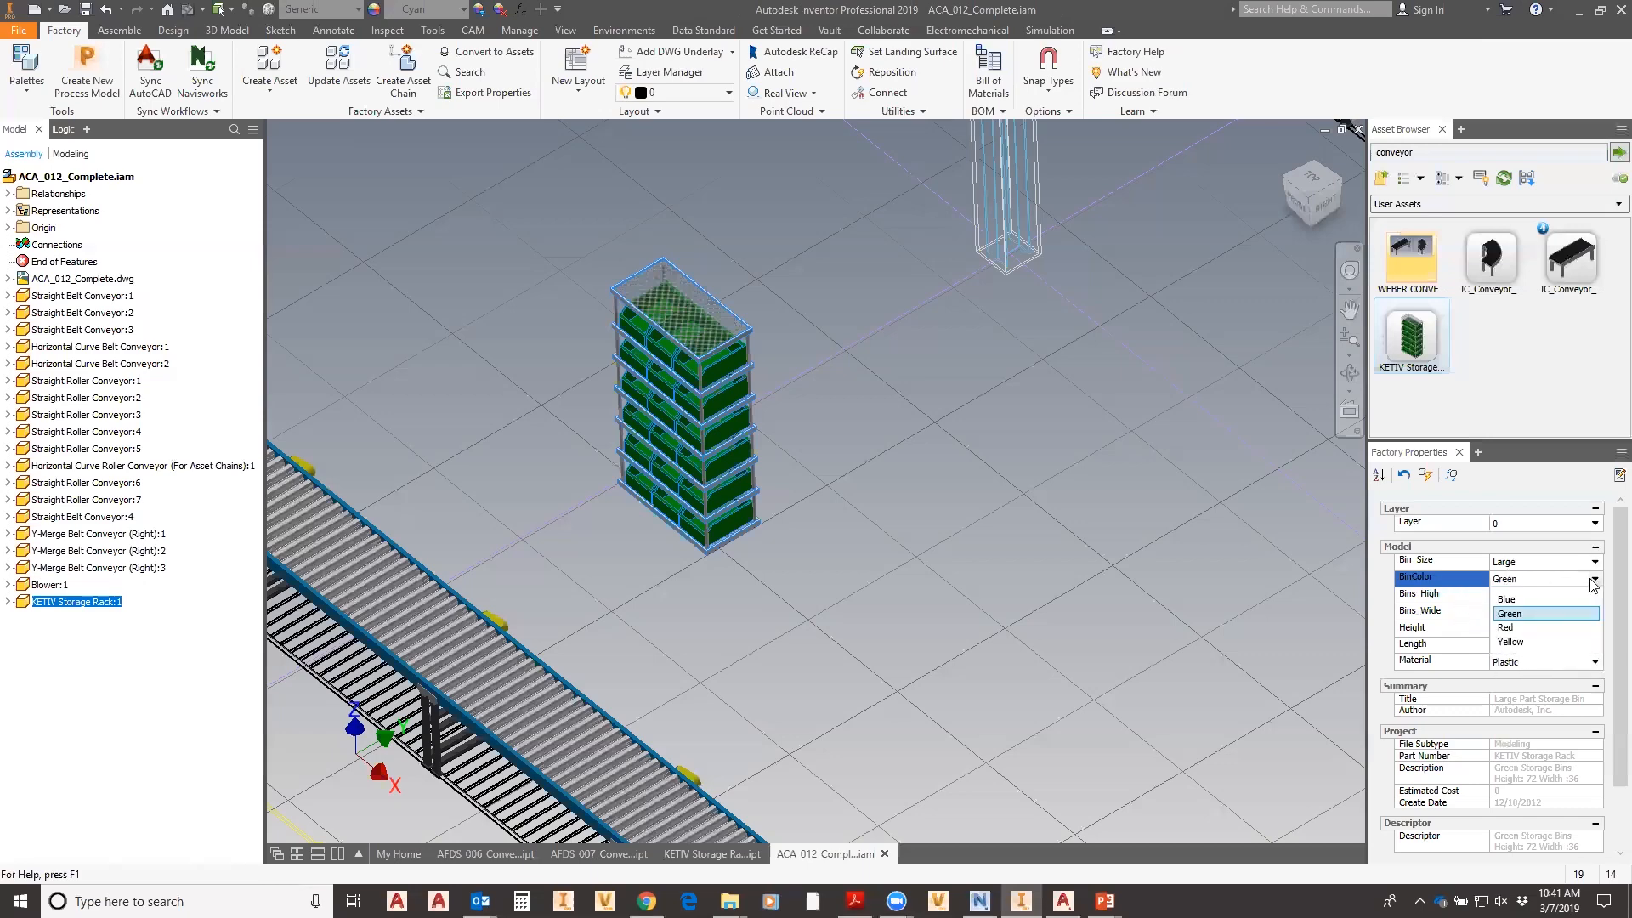
{"action": "left_click", "coordinate": [1509, 599]}
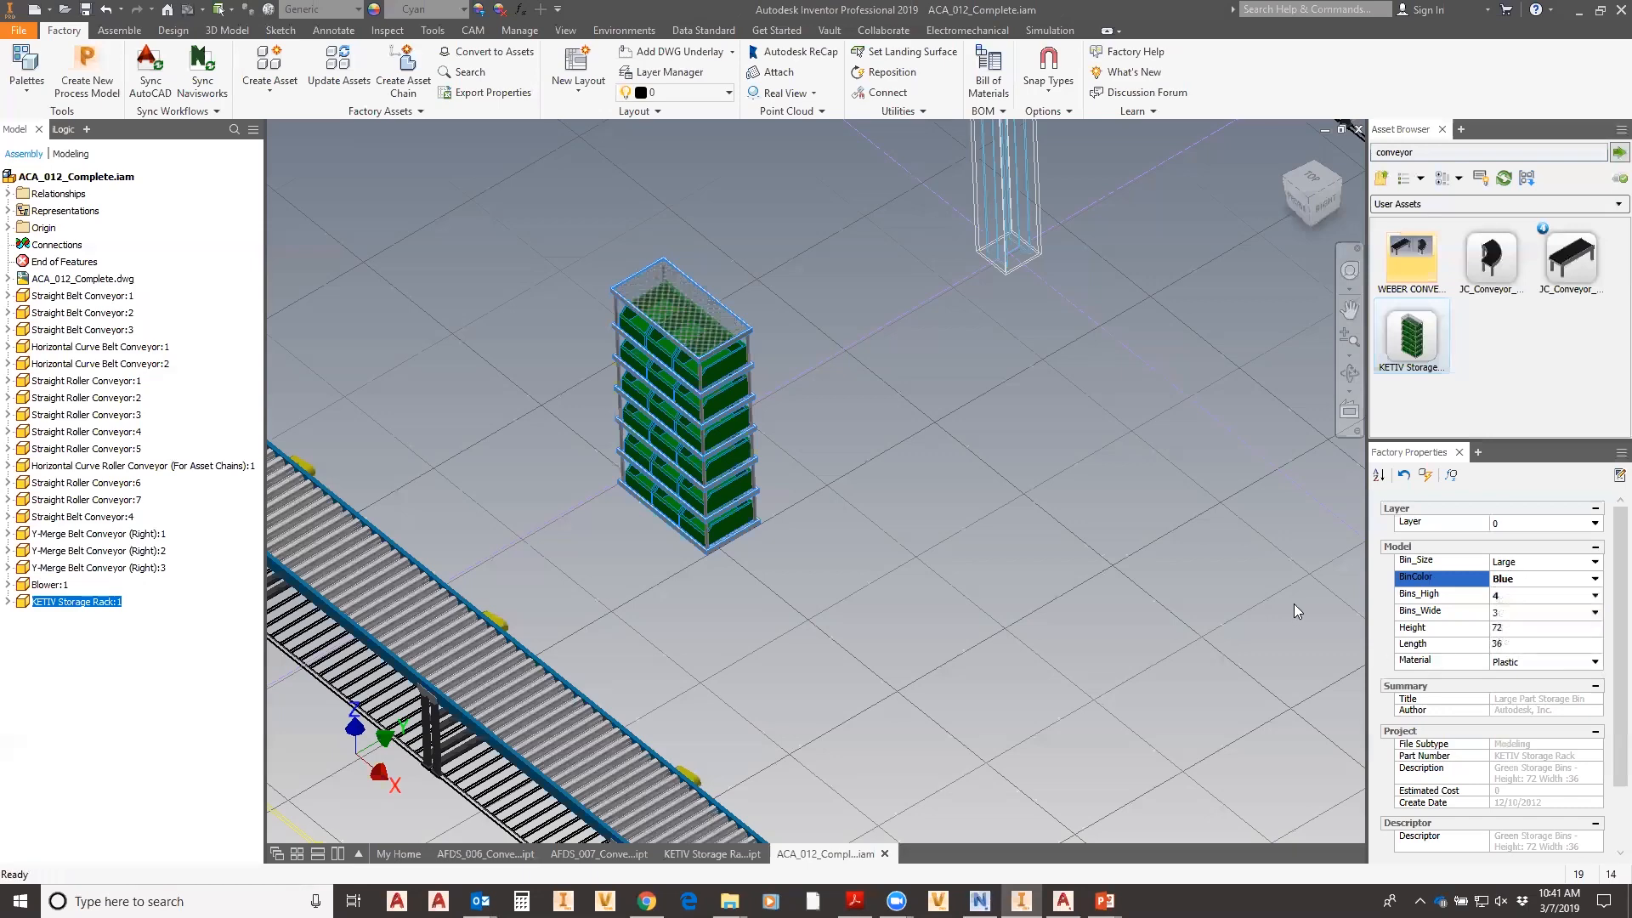
{"action": "left_click", "coordinate": [1426, 475]}
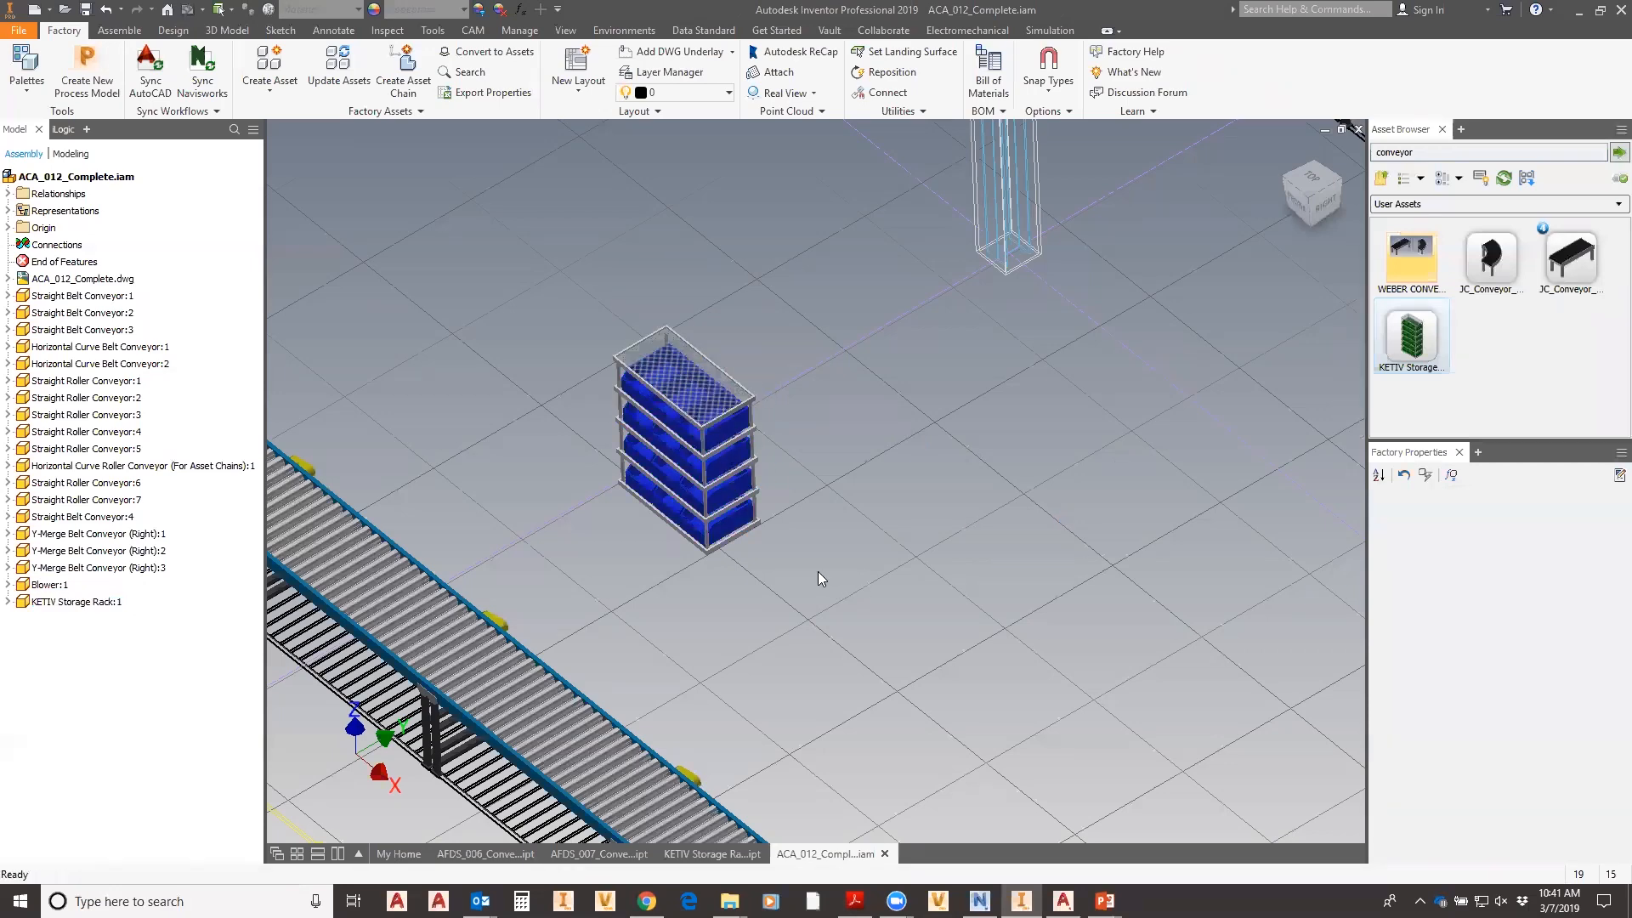
{"action": "scroll", "coordinate": [749, 567], "scroll_direction": "down", "scroll_amount": 4}
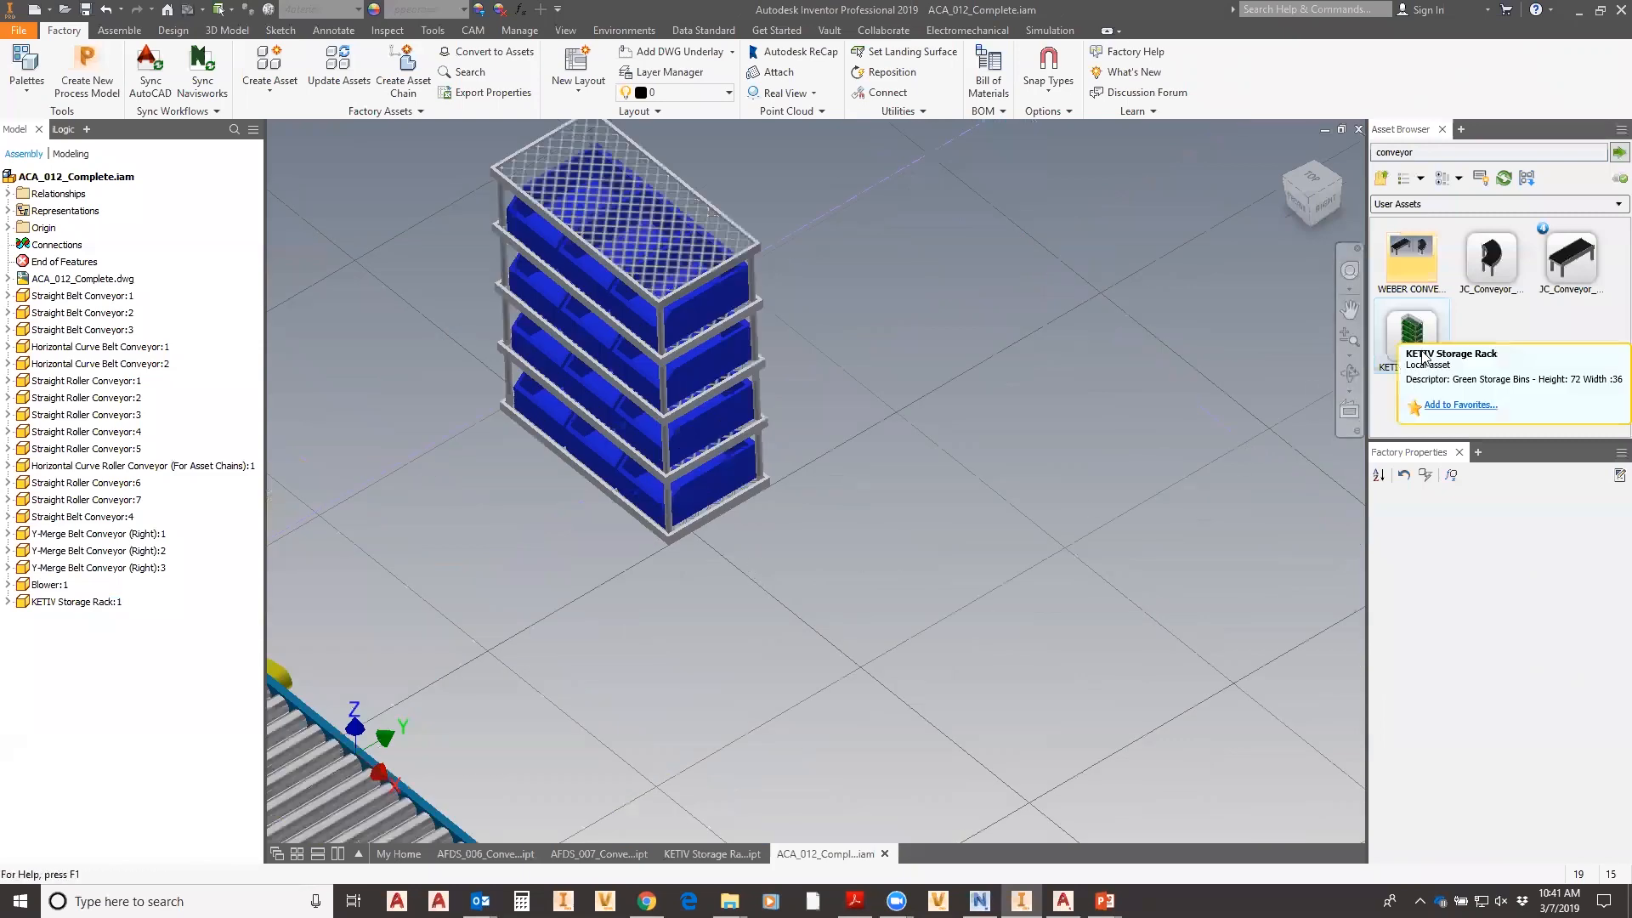
- Set the blue rack's Bins_Wide to 6 and update it
{"action": "left_click", "coordinate": [698, 289]}
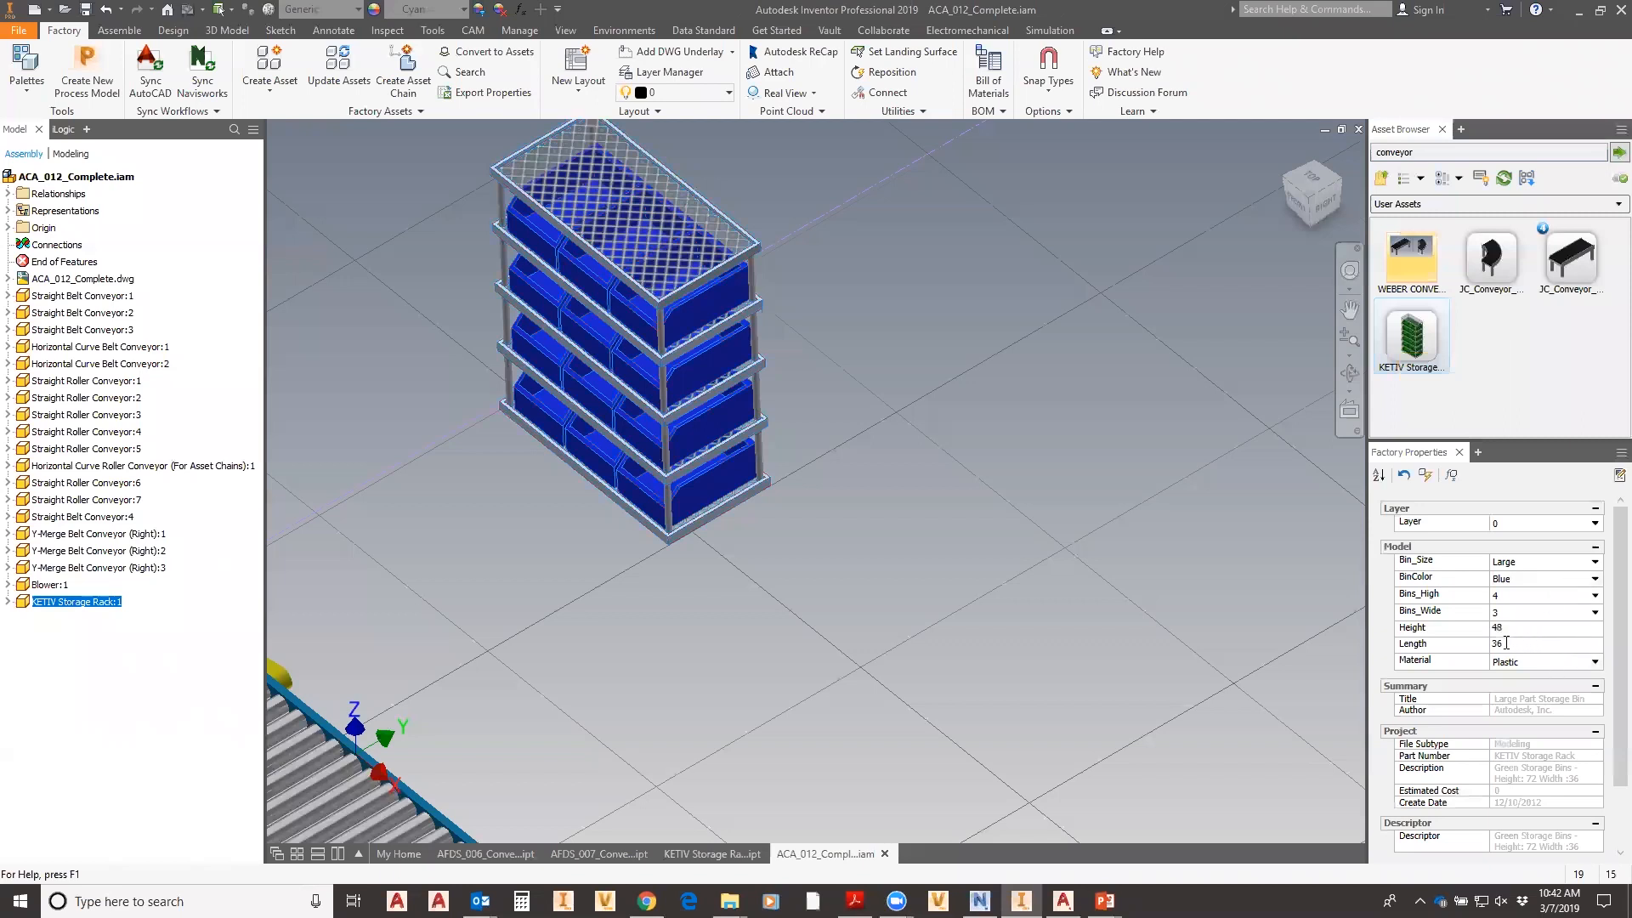
{"action": "left_click", "coordinate": [1595, 612]}
{"action": "left_click", "coordinate": [1521, 675]}
{"action": "left_click", "coordinate": [1426, 475]}
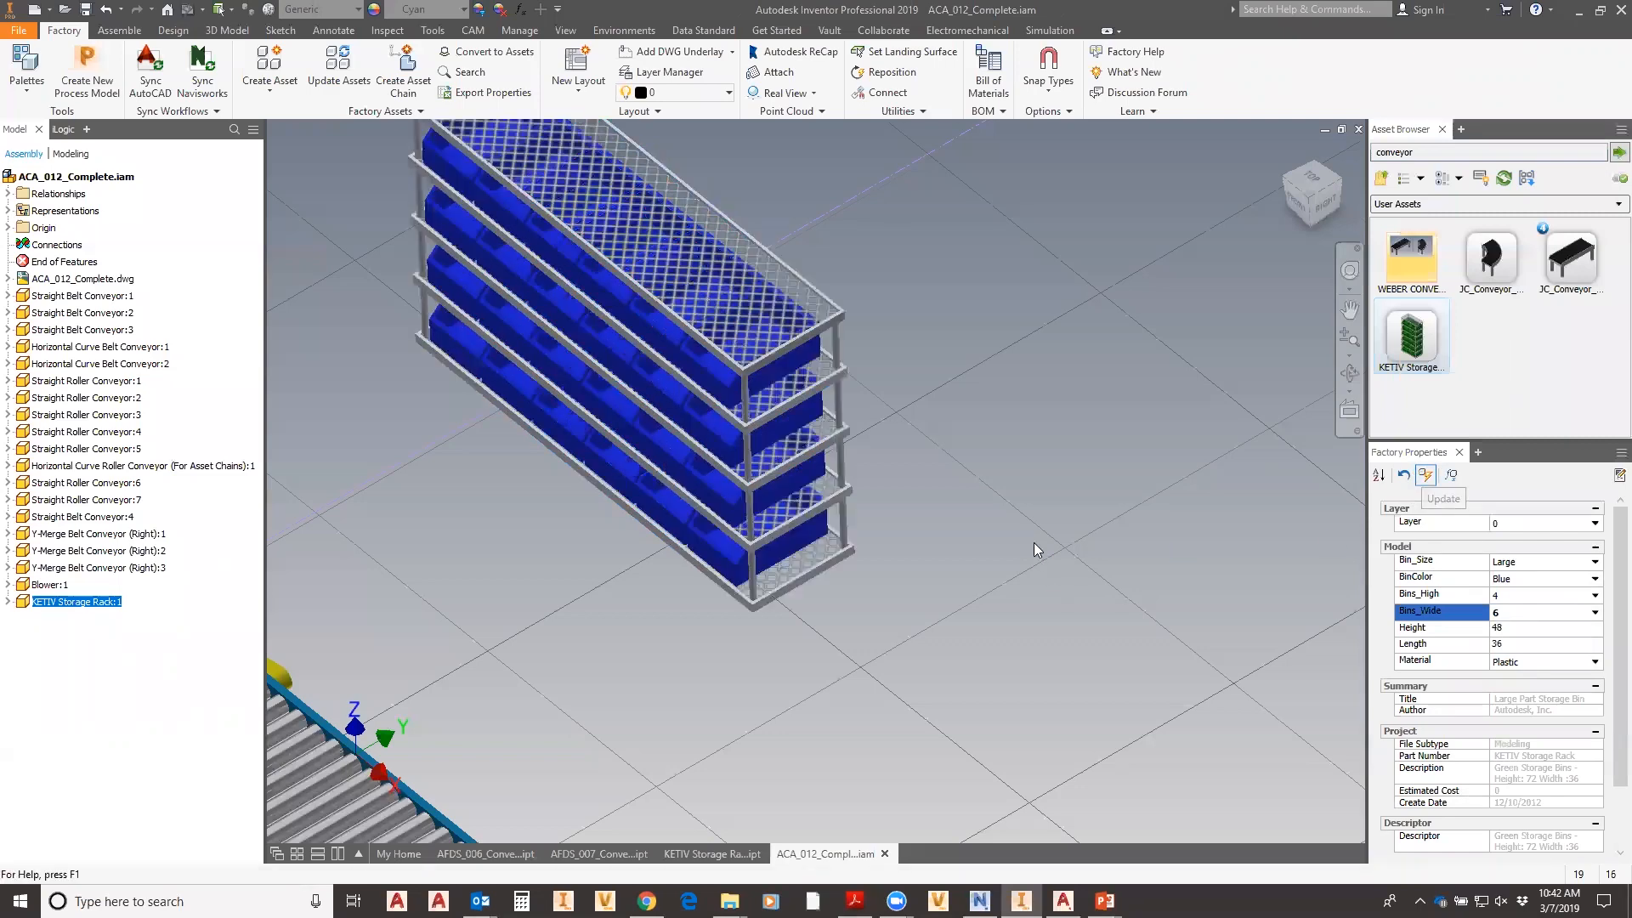
- Drag a green KETIV Storage rack from the Asset Browser into the layout
{"action": "left_click", "coordinate": [1035, 544]}
{"action": "scroll", "coordinate": [1035, 537], "scroll_direction": "down", "scroll_amount": 5}
{"action": "scroll", "coordinate": [1128, 519], "scroll_direction": "up", "scroll_amount": 3}
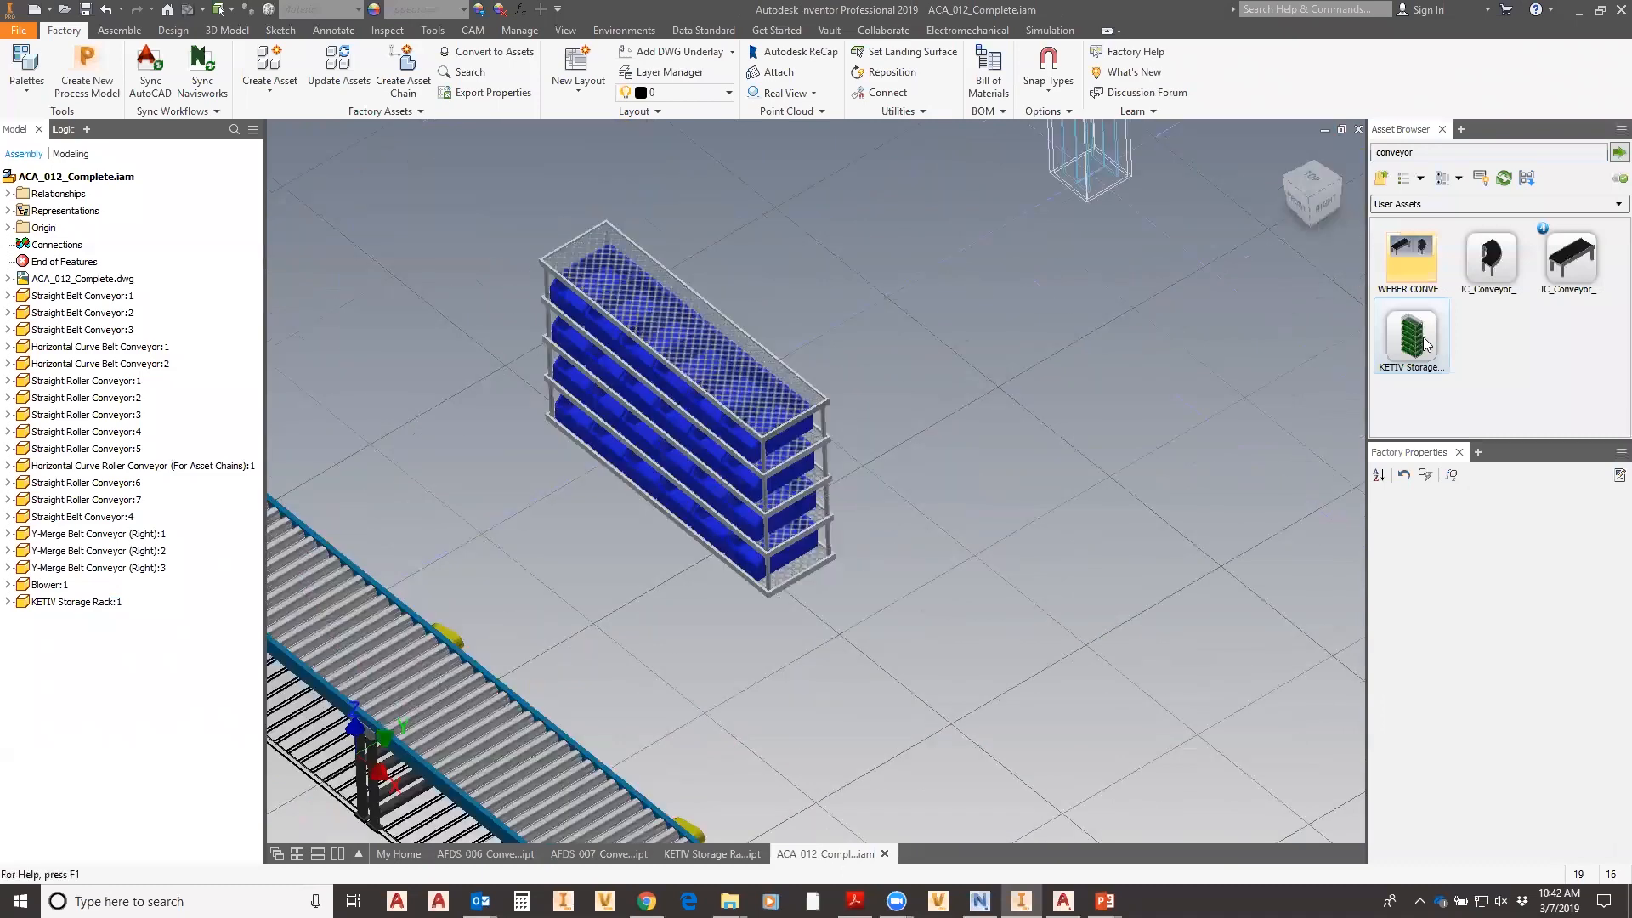
{"action": "left_click_drag", "start_coordinate": [1421, 340], "coordinate": [1136, 332]}
{"action": "left_click_drag", "start_coordinate": [1088, 398], "coordinate": [1063, 568]}
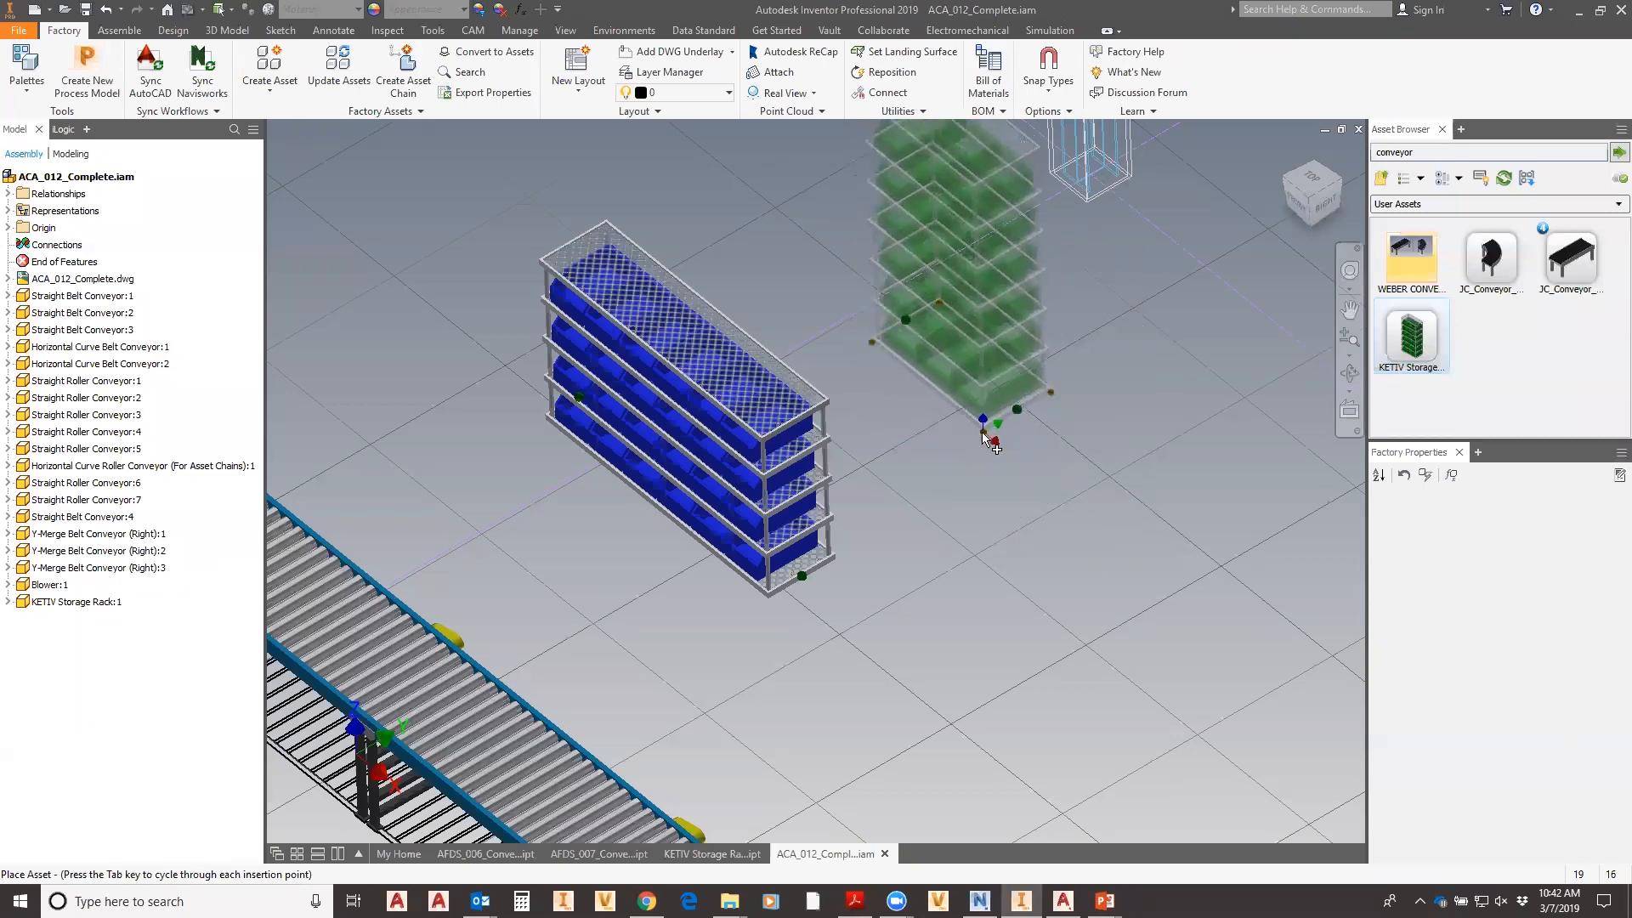
- Place green KETIV Storage Rack:2 behind the blue rack and finish repositioning
{"action": "left_click", "coordinate": [983, 432]}
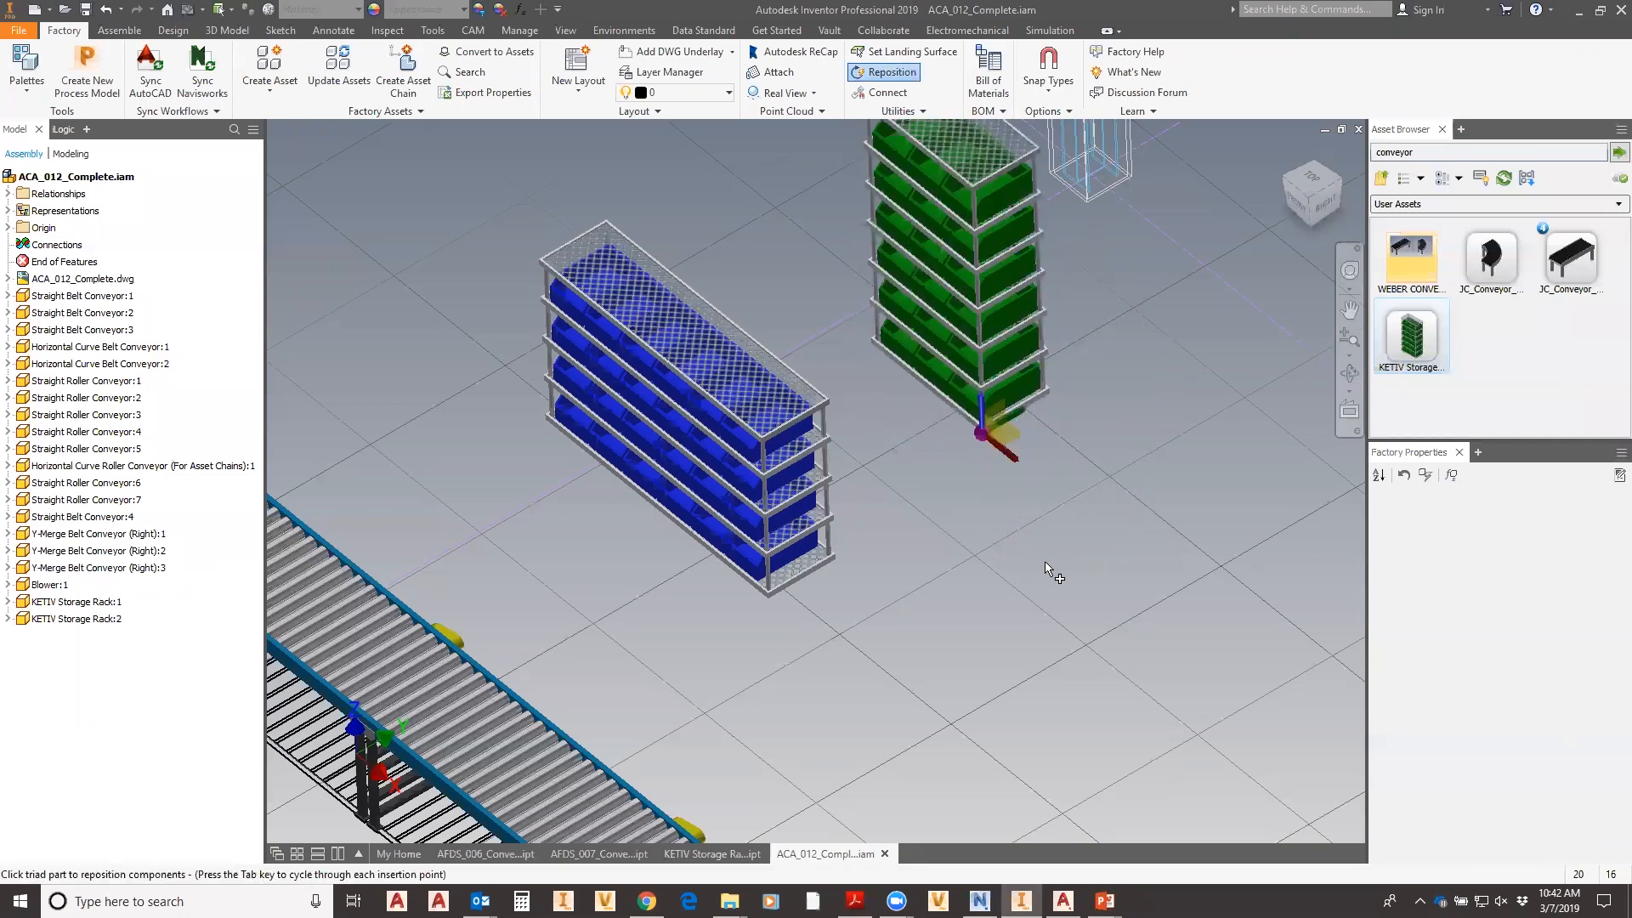
{"action": "right_click", "coordinate": [1071, 557]}
{"action": "left_click", "coordinate": [1104, 565]}
- Place green Rack:3 against the blue rack's end and select it
{"action": "left_click", "coordinate": [1412, 337]}
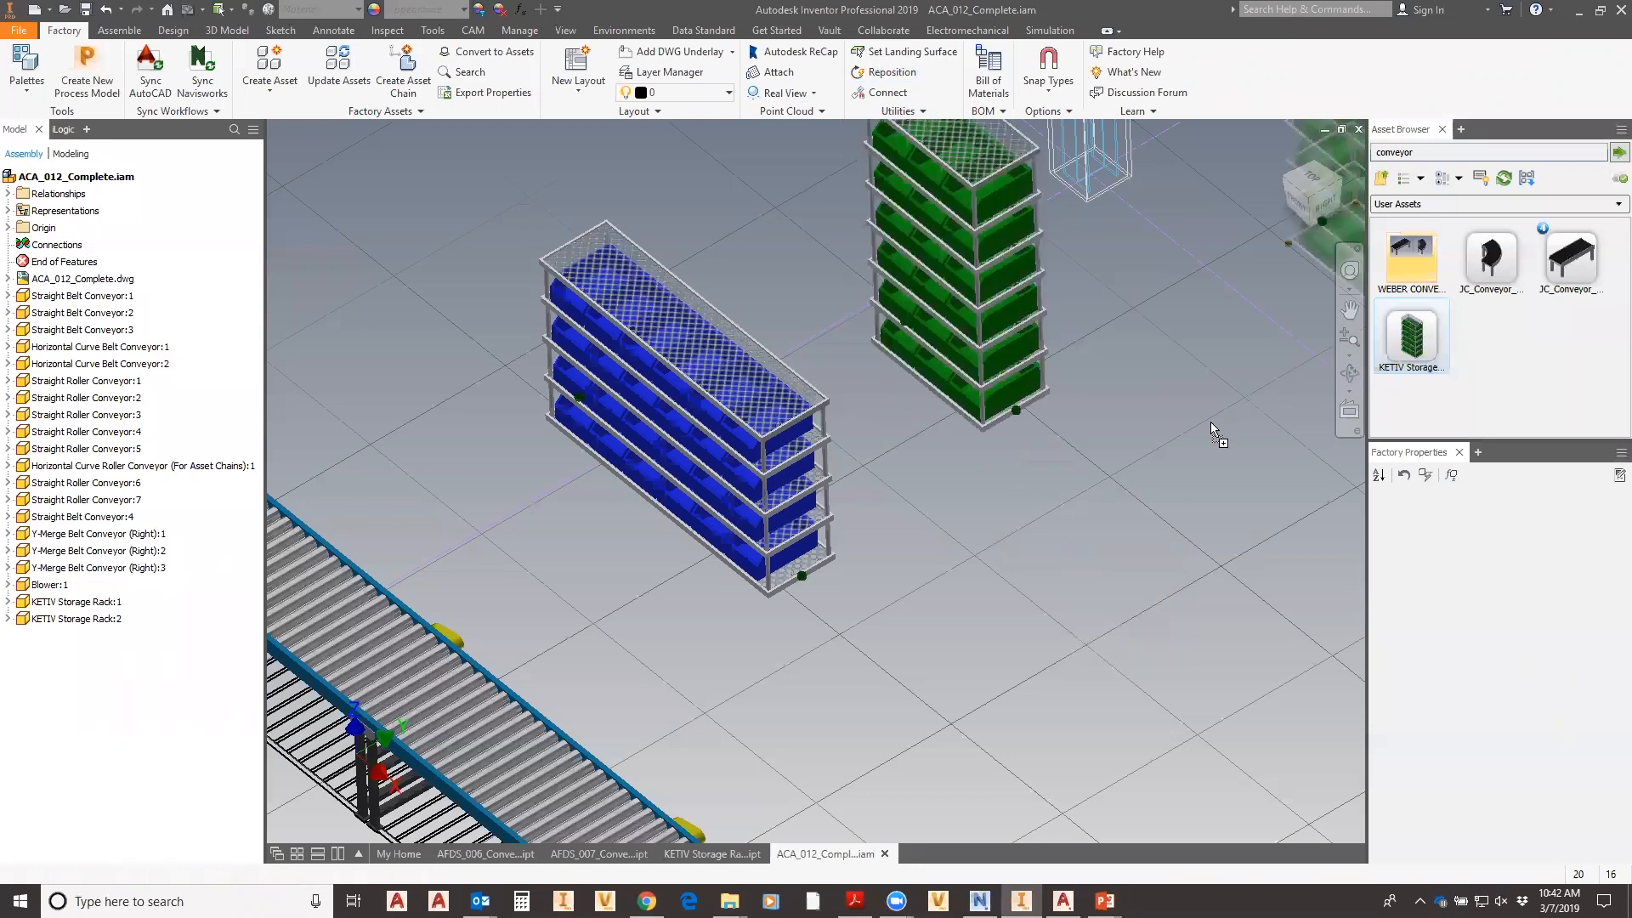
{"action": "key", "text": "Escape"}
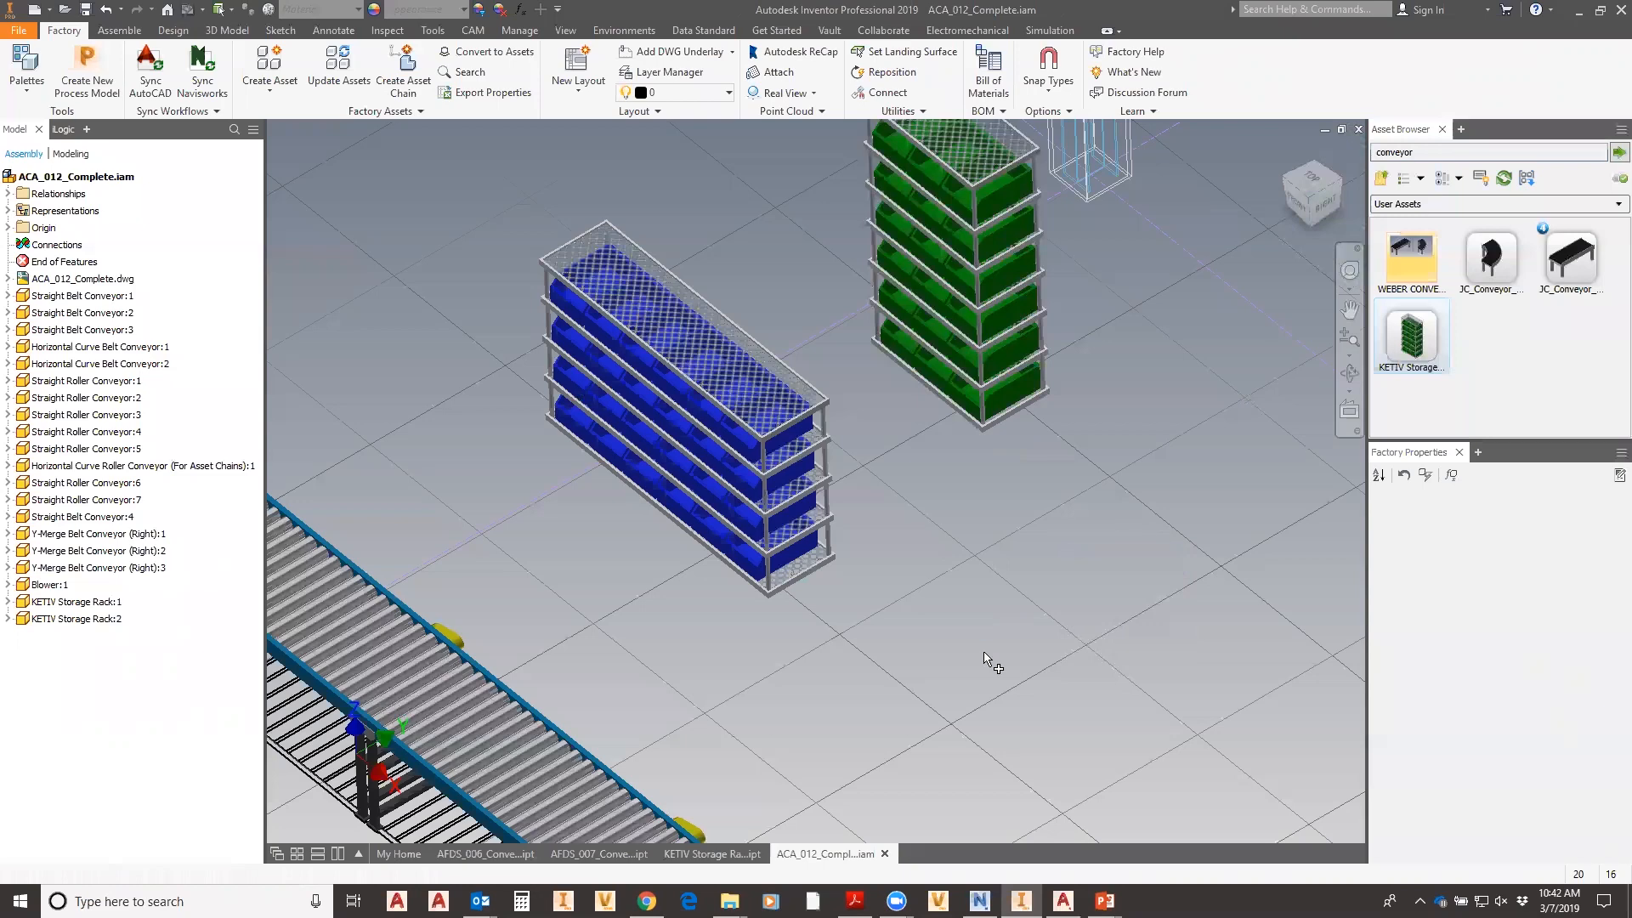
{"action": "left_click", "coordinate": [1088, 704]}
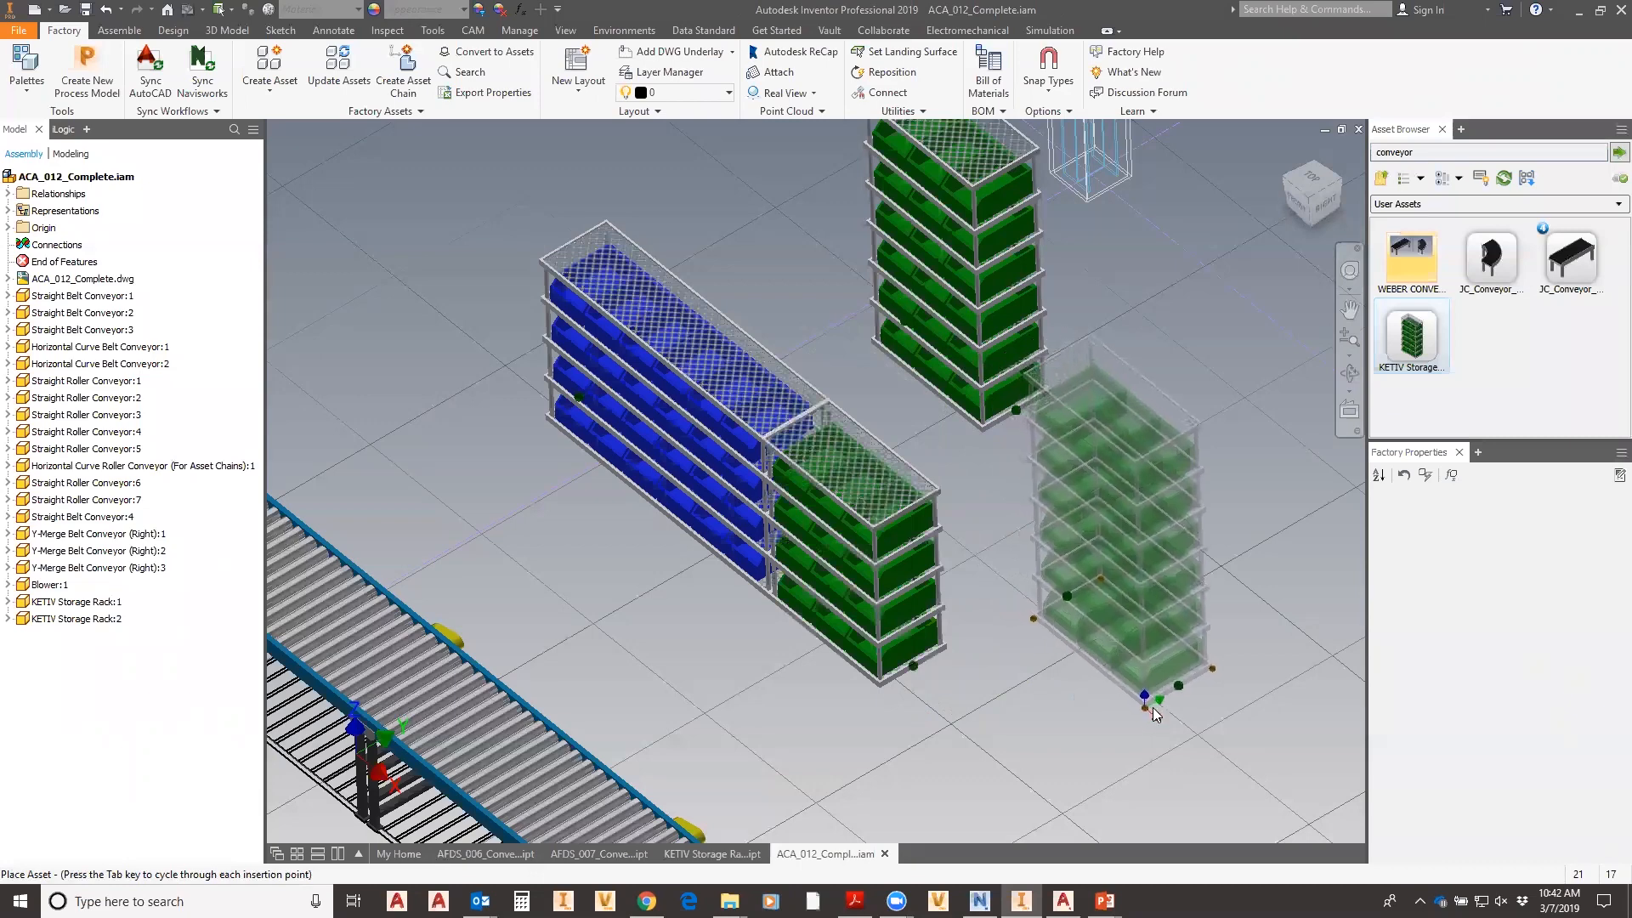
{"action": "key", "text": "Escape"}
{"action": "left_click", "coordinate": [841, 459]}
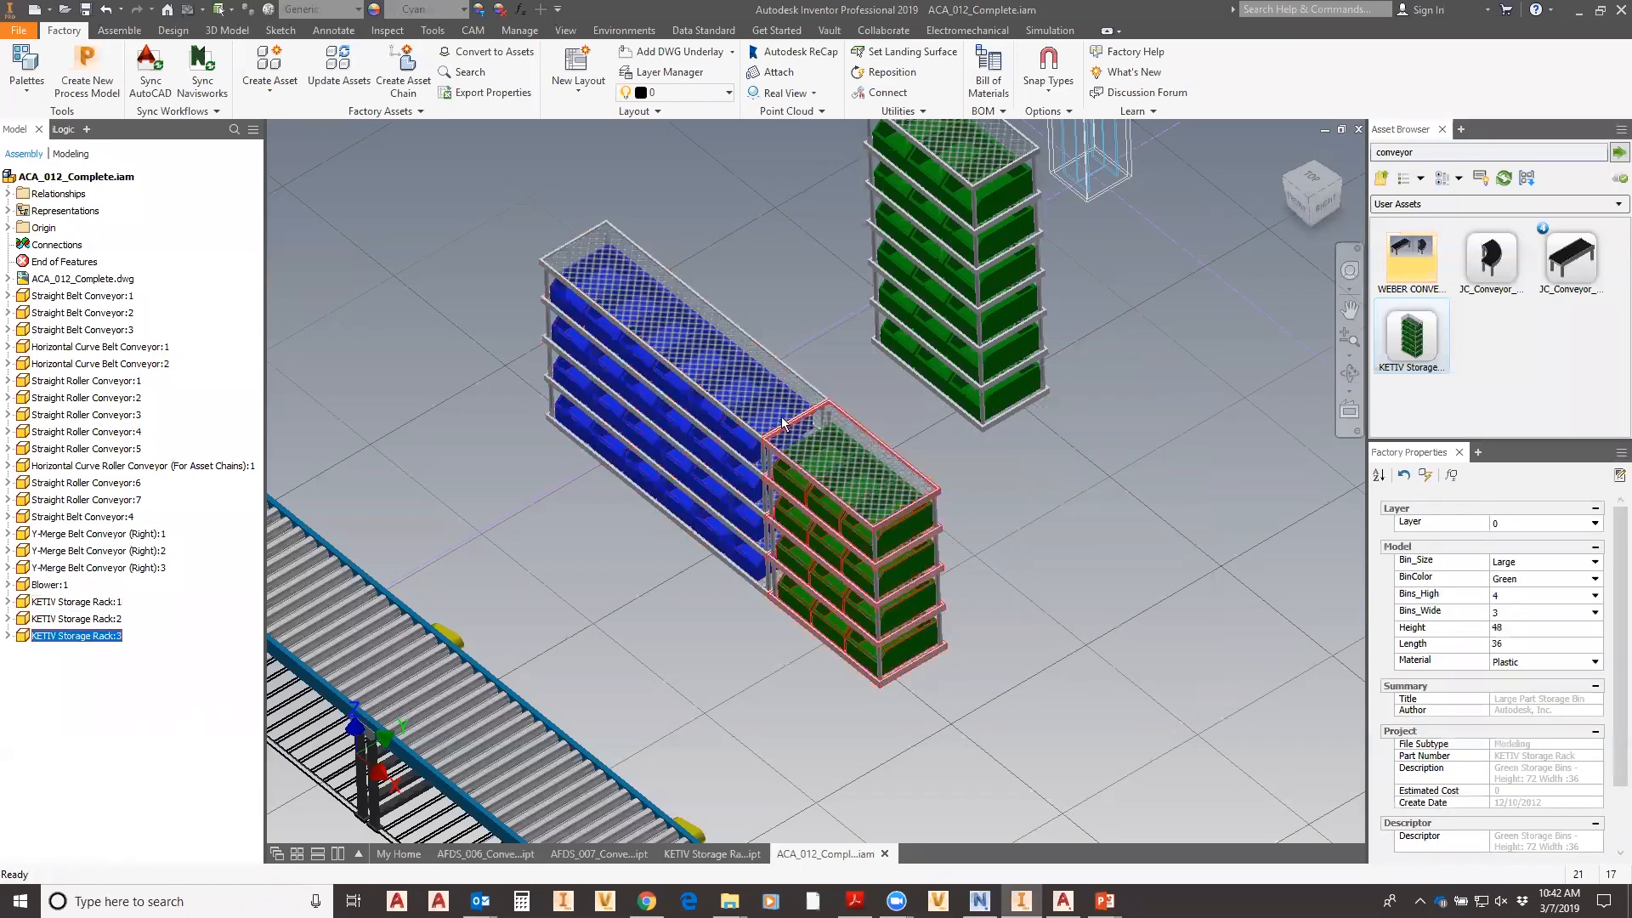
{"action": "left_click", "coordinate": [1020, 644]}
{"action": "left_click", "coordinate": [829, 534]}
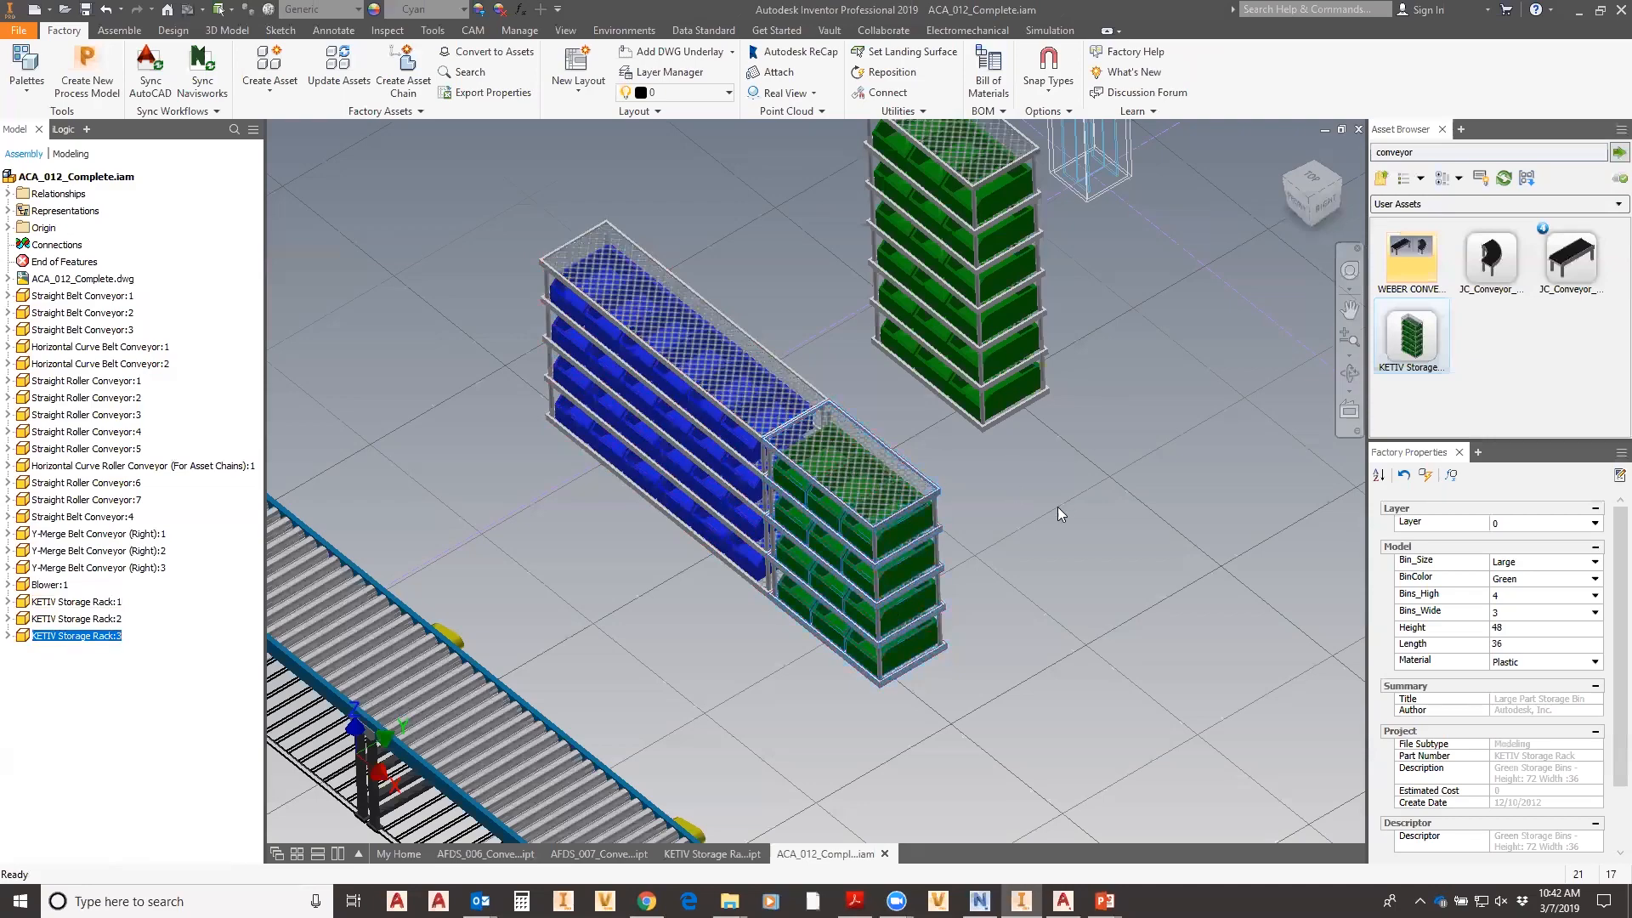
{"action": "scroll", "coordinate": [1043, 486], "scroll_direction": "up", "scroll_amount": 5}
{"action": "middle_click_drag", "start_coordinate": [843, 364], "coordinate": [789, 393]}
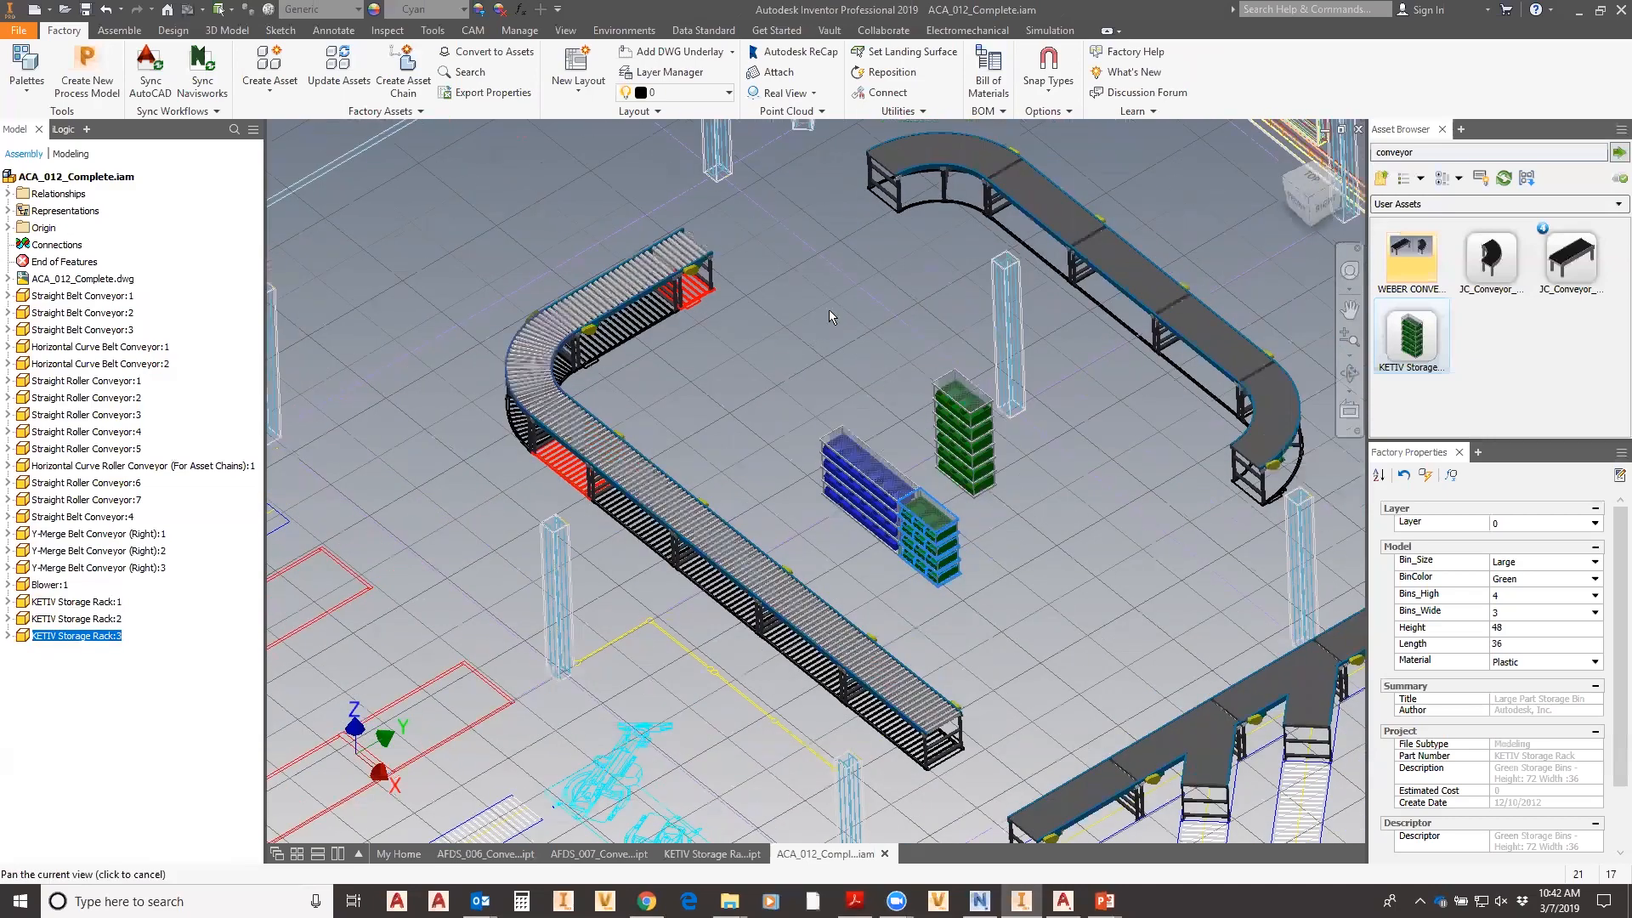
{"action": "middle_click_drag", "start_coordinate": [867, 240], "coordinate": [712, 282]}
- Change Horizontal Curve Belt Conveyor:1's Height from 30 to 45 and update it
{"action": "middle_click_drag", "start_coordinate": [806, 255], "coordinate": [734, 282]}
{"action": "scroll", "coordinate": [734, 282], "scroll_direction": "down", "scroll_amount": 4}
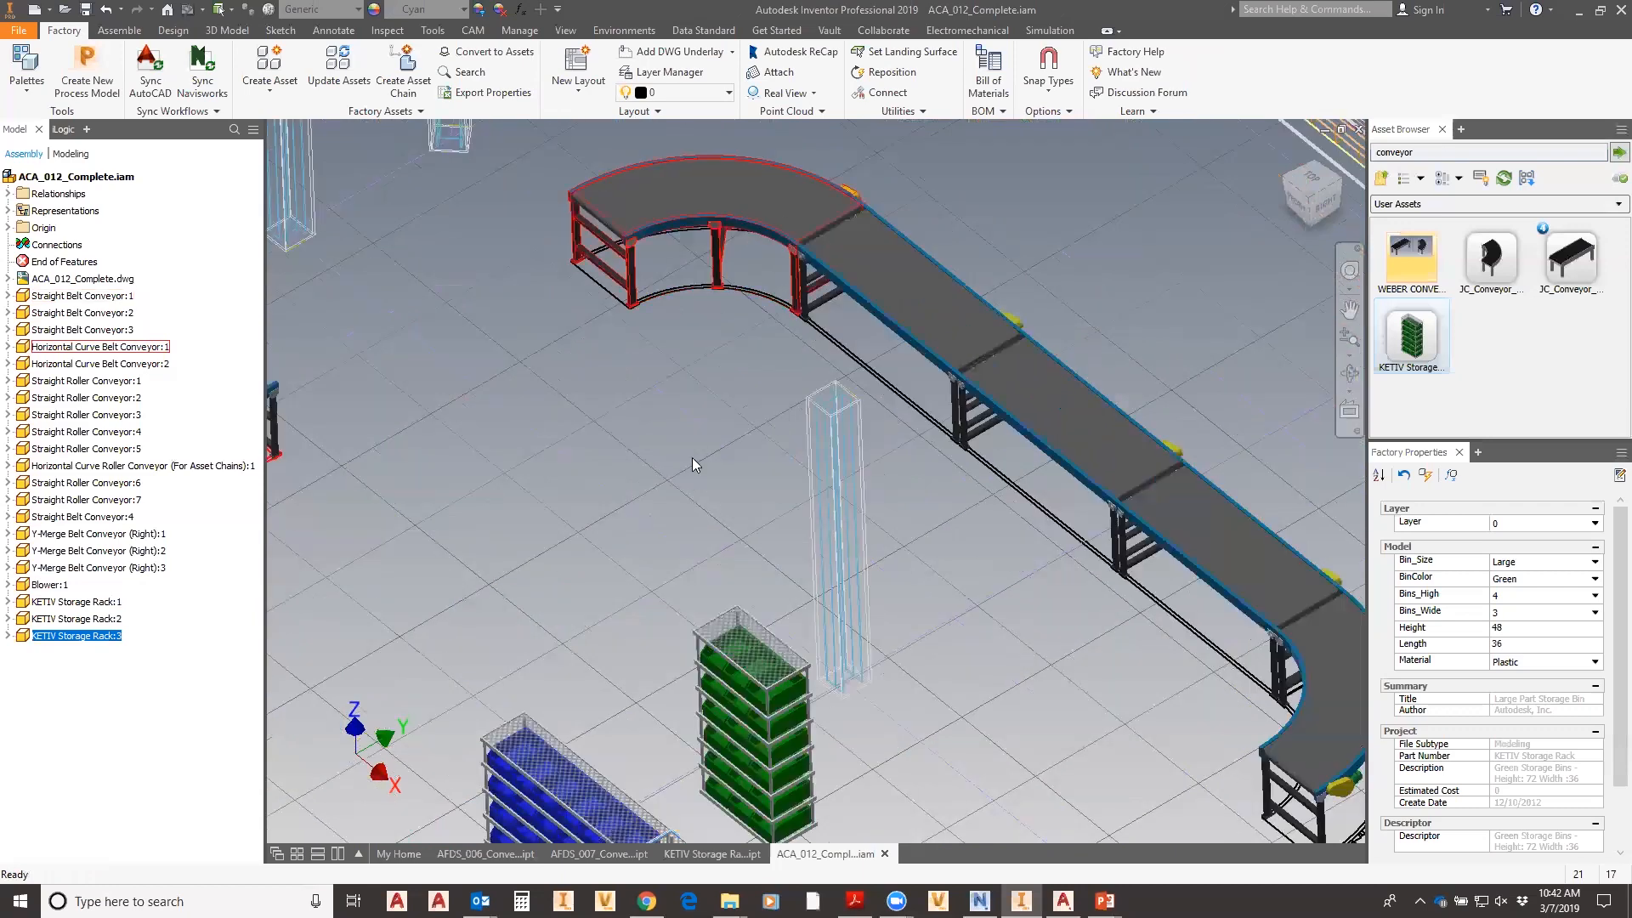
{"action": "left_click", "coordinate": [691, 201]}
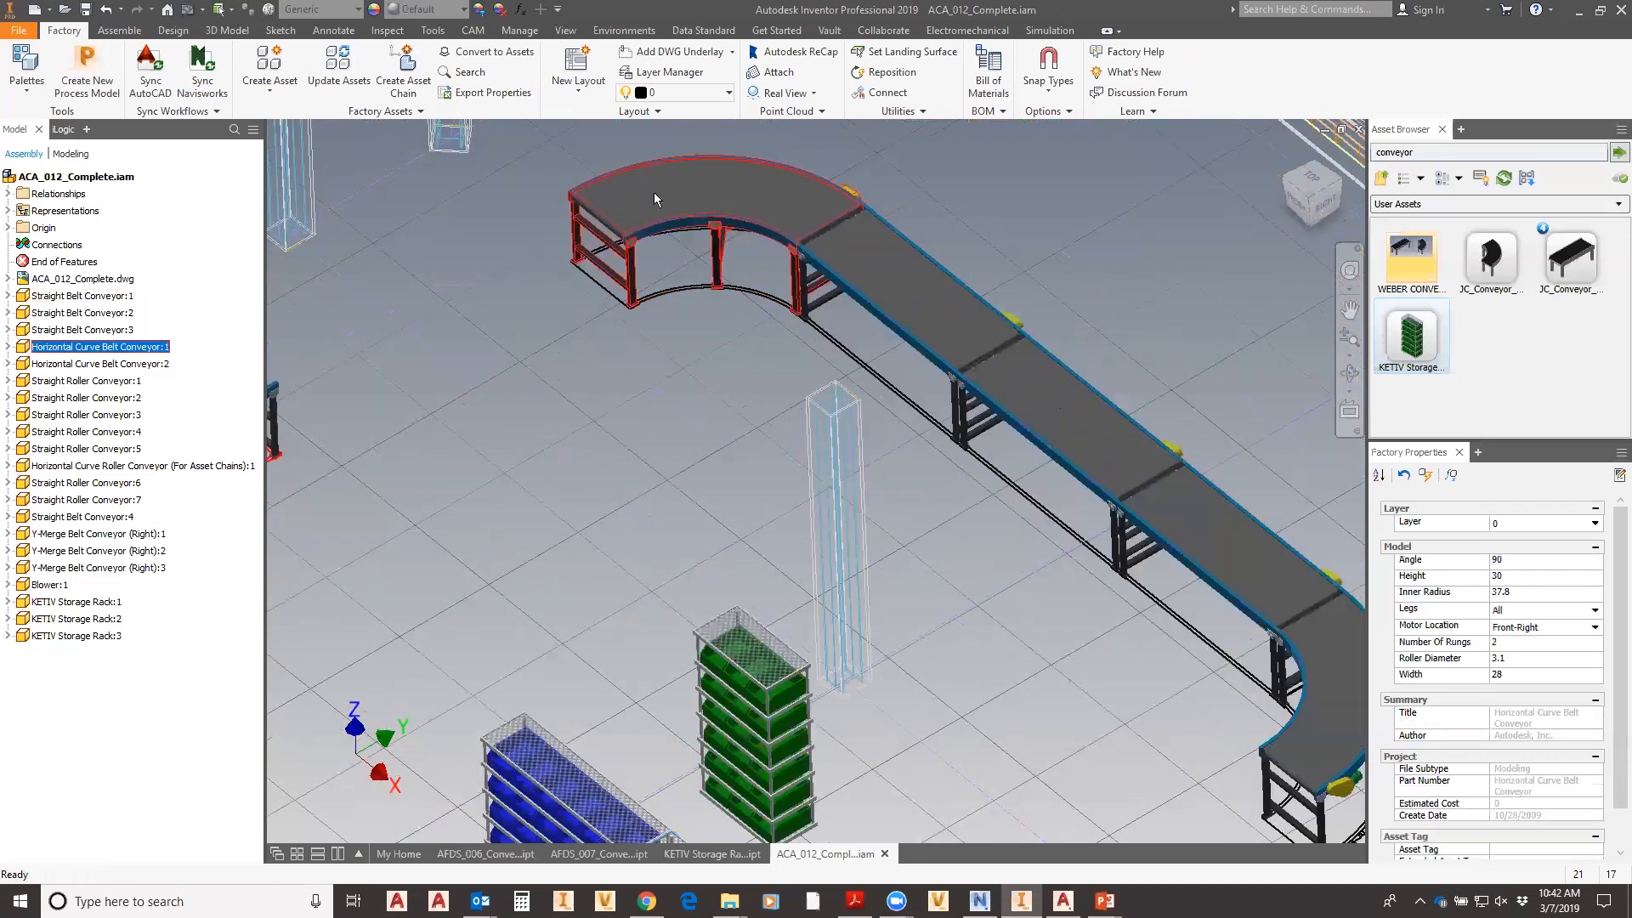
{"action": "left_click", "coordinate": [1504, 576]}
{"action": "left_click_drag", "start_coordinate": [1518, 575], "coordinate": [1471, 590]}
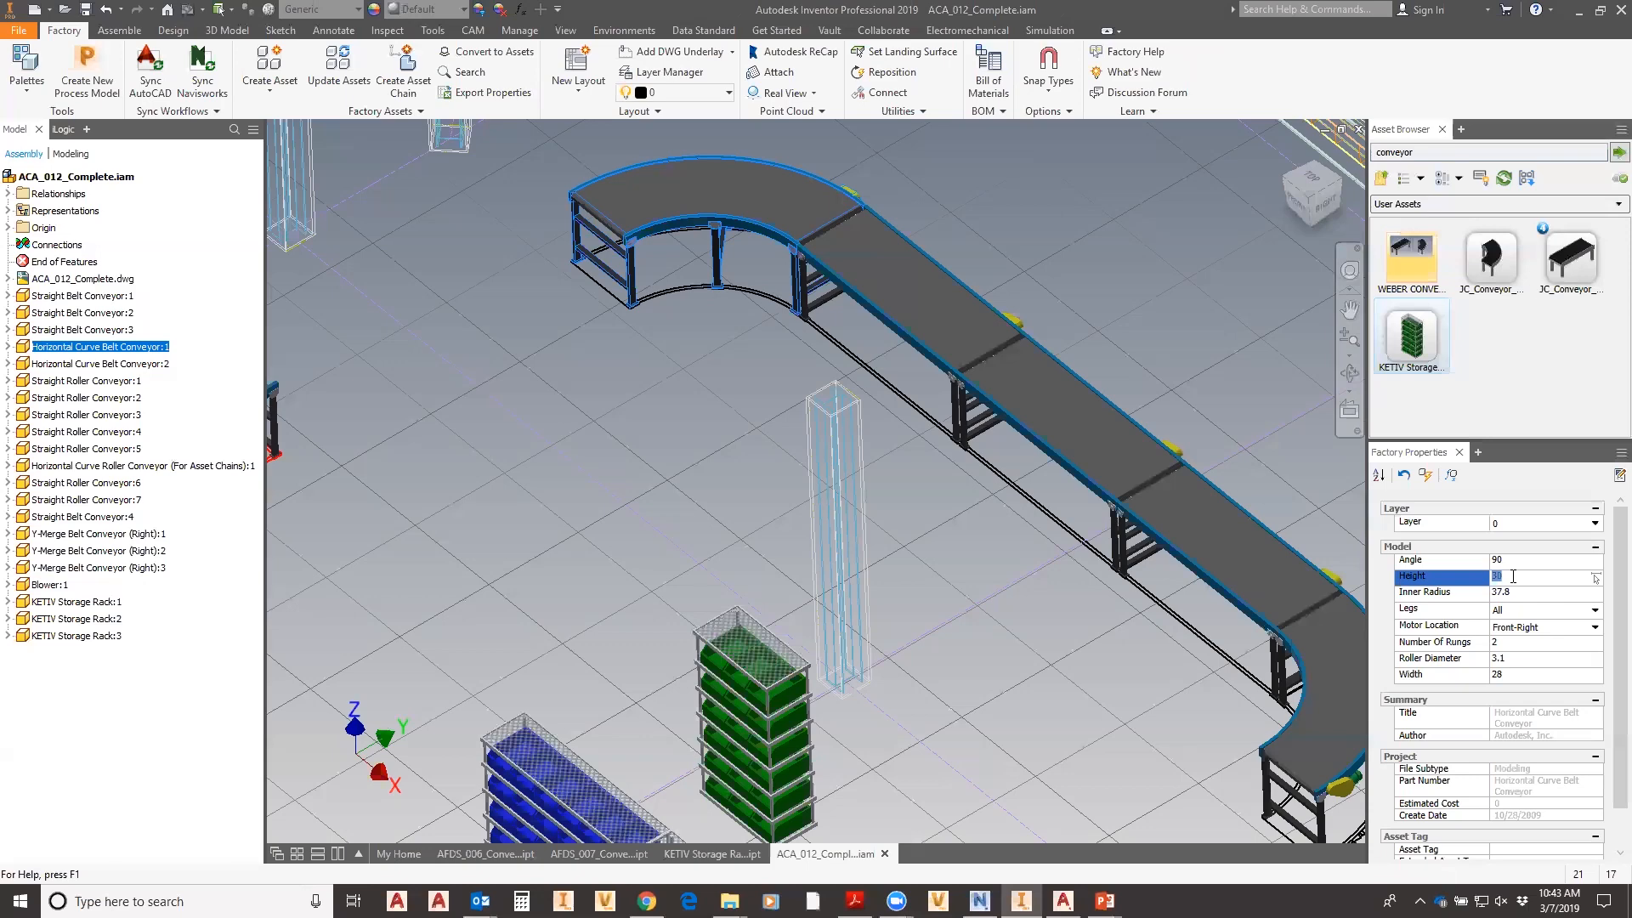
{"action": "type", "text": "45"}
{"action": "left_click", "coordinate": [1426, 475]}
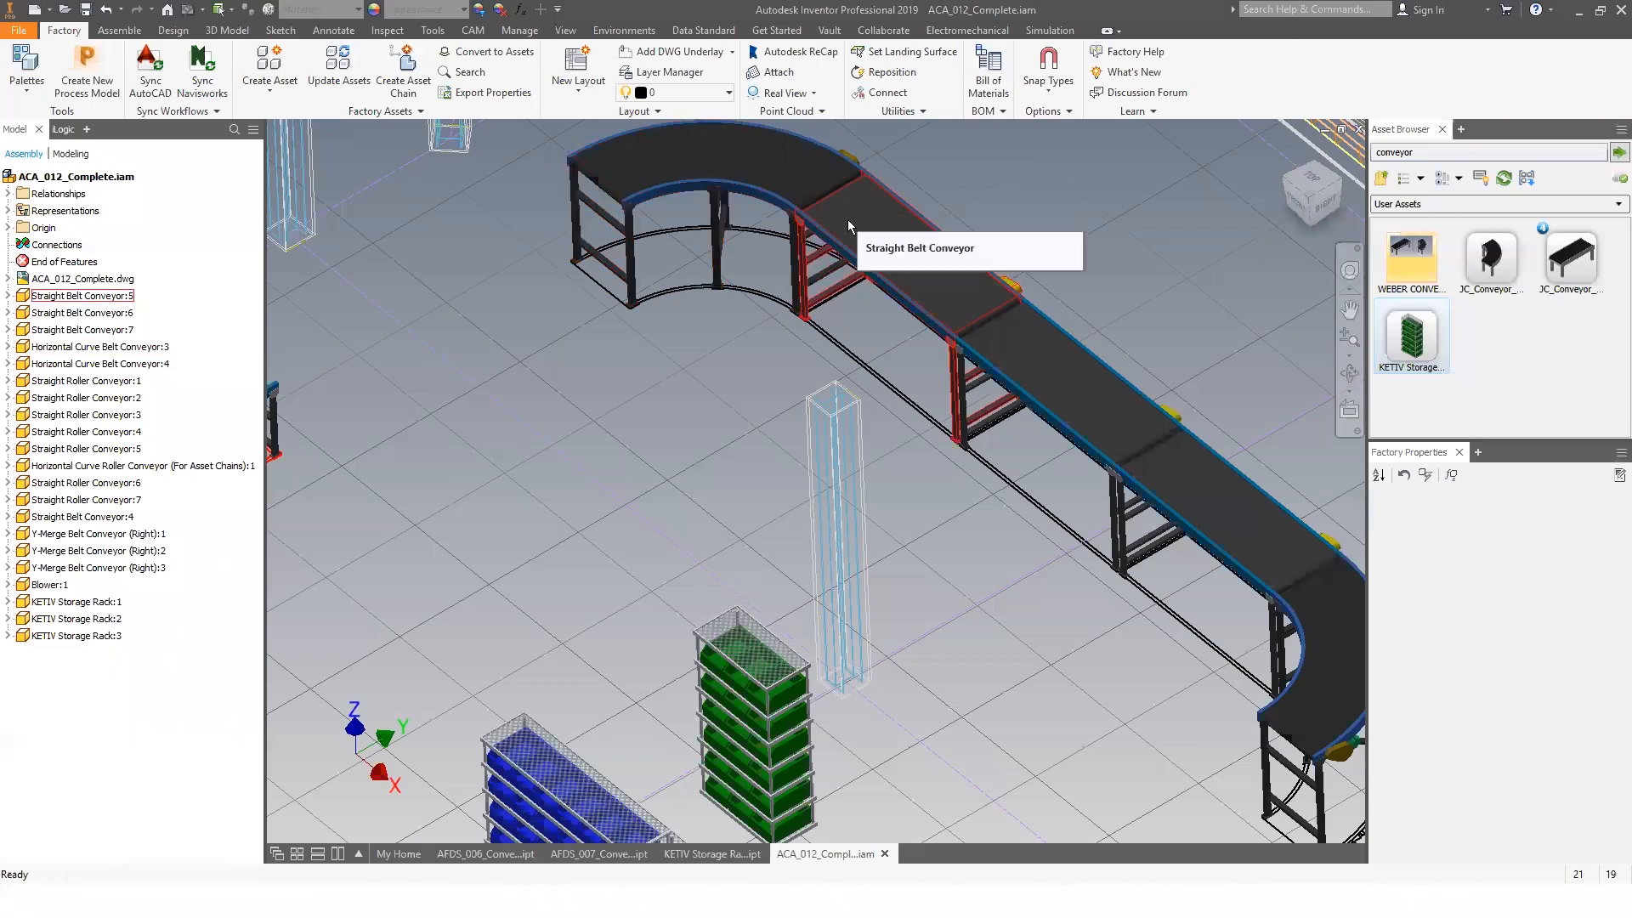
- Change Horizontal Curve Belt Conveyor:3's Width from 28 to 36 and regenerate the conveyor chain
{"action": "middle_click_drag", "start_coordinate": [1102, 602], "coordinate": [786, 515]}
{"action": "scroll", "coordinate": [941, 481], "scroll_direction": "down", "scroll_amount": 5}
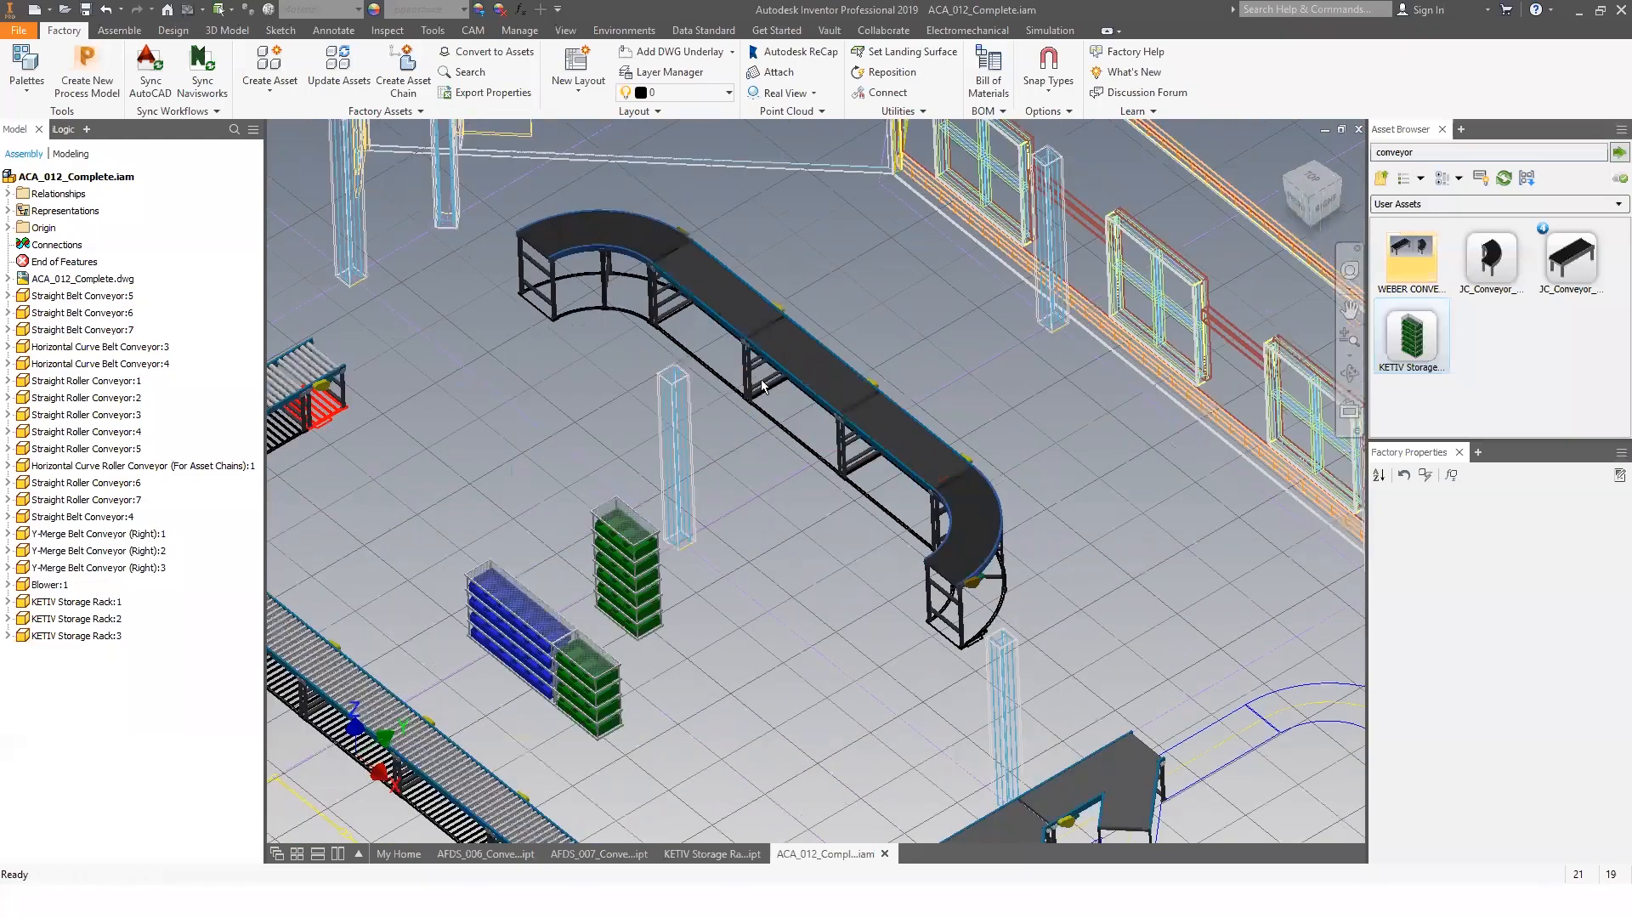
{"action": "left_click", "coordinate": [749, 368]}
{"action": "scroll", "coordinate": [749, 368], "scroll_direction": "up", "scroll_amount": 3}
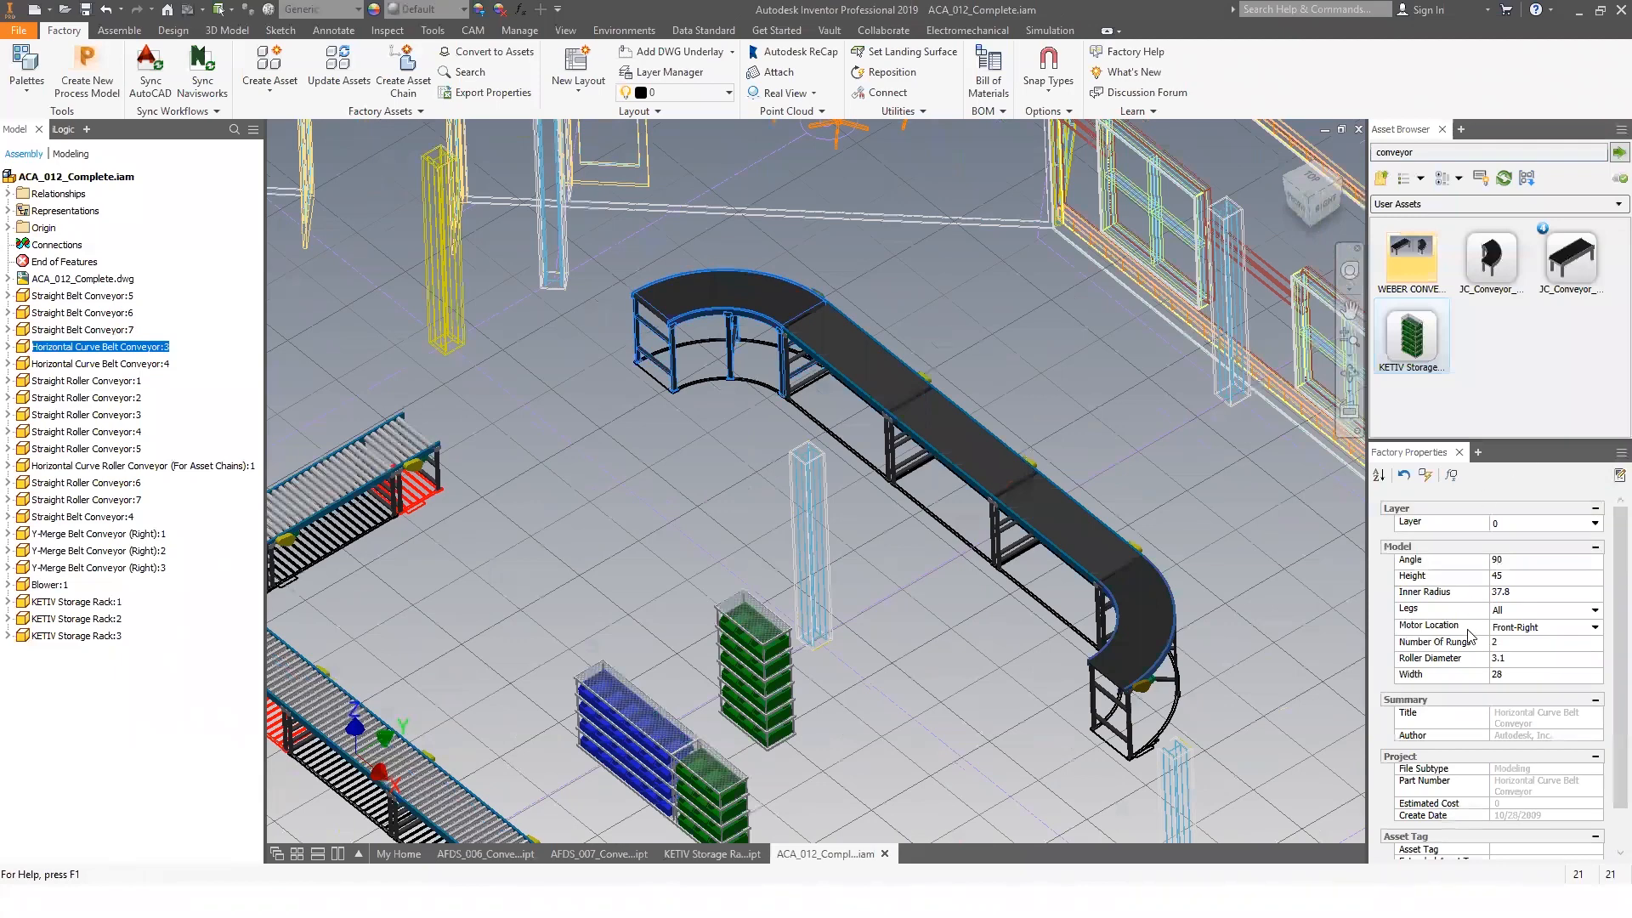
{"action": "left_click", "coordinate": [1502, 676]}
{"action": "left_click_drag", "start_coordinate": [1503, 675], "coordinate": [1444, 673]}
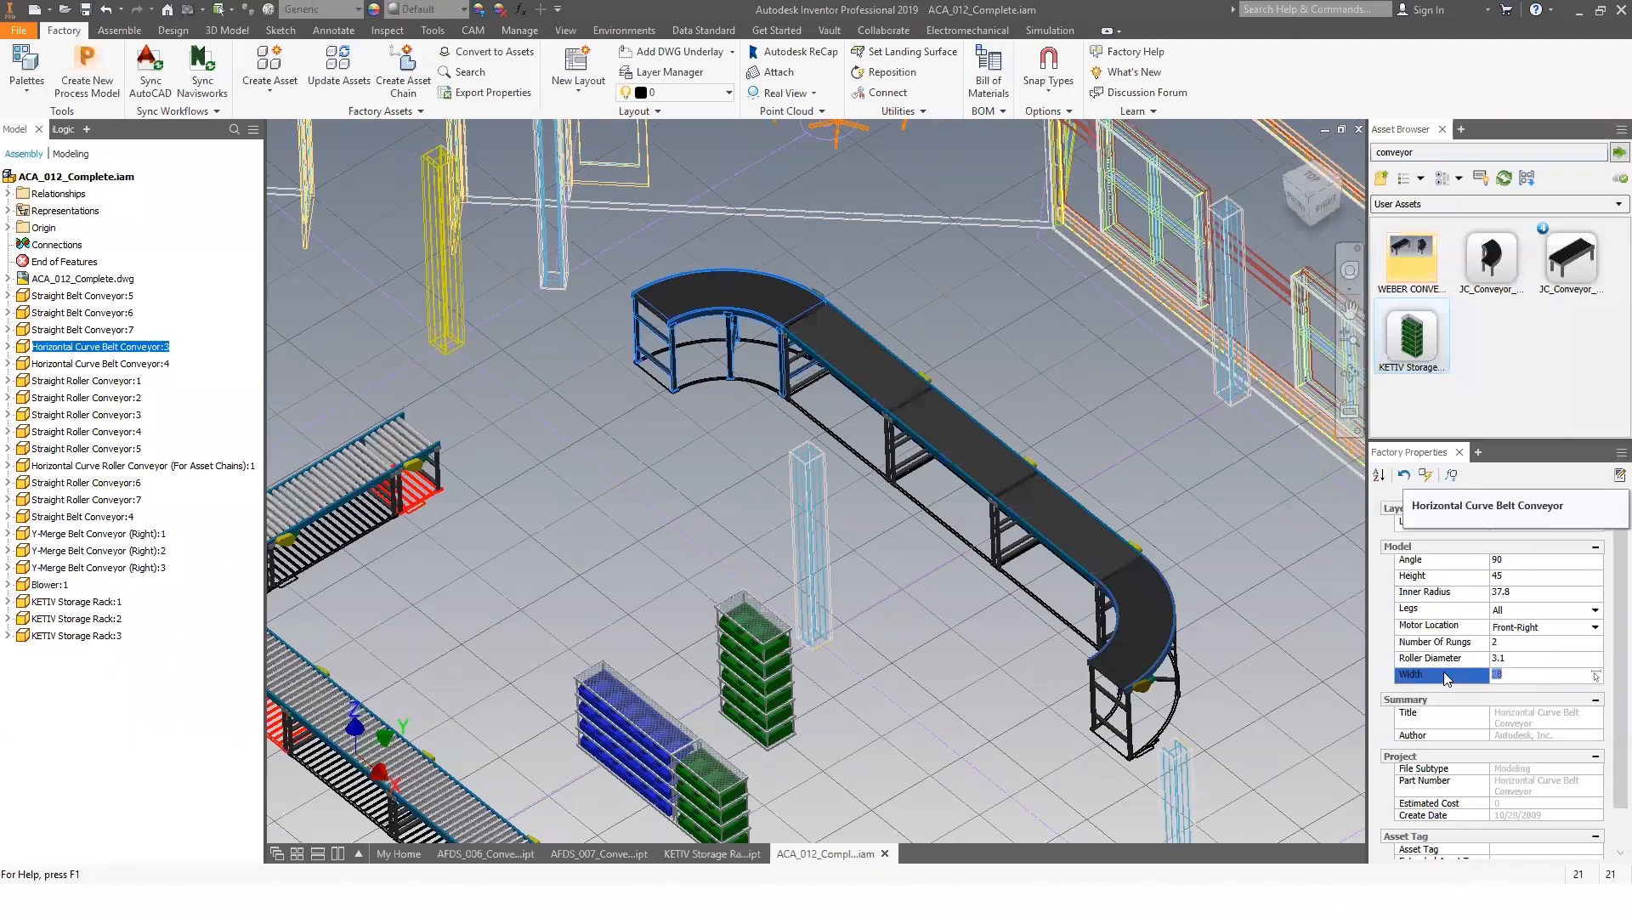
{"action": "type", "text": "36"}
{"action": "left_click", "coordinate": [1427, 475]}
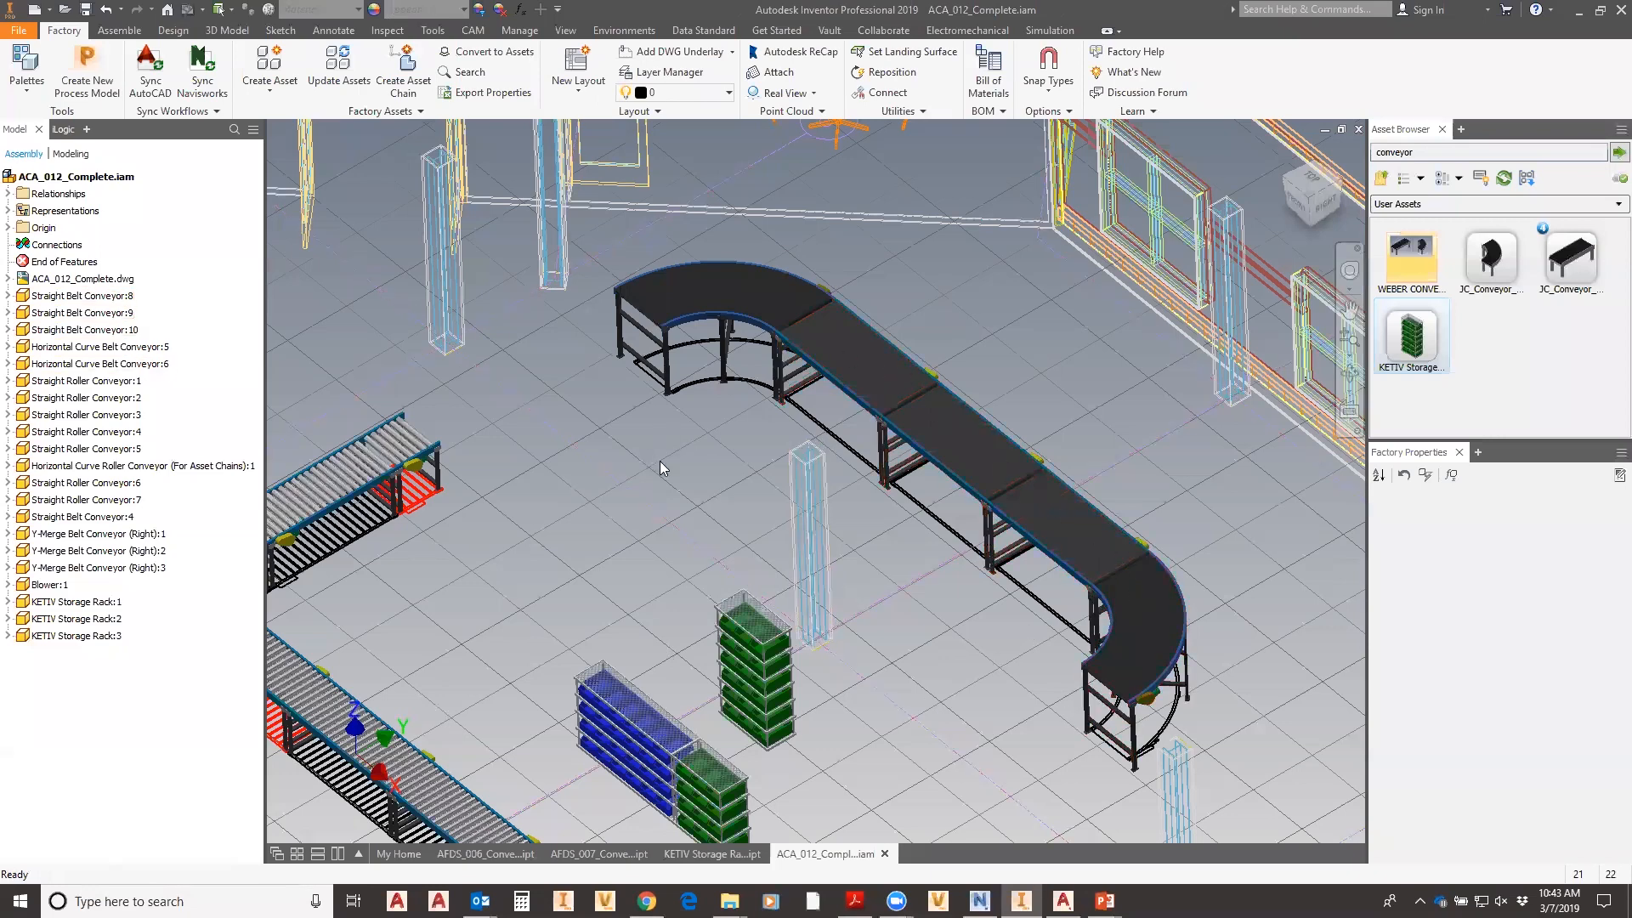
{"action": "scroll", "coordinate": [661, 477], "scroll_direction": "down", "scroll_amount": 3}
{"action": "middle_click_drag", "start_coordinate": [622, 526], "coordinate": [643, 486]}
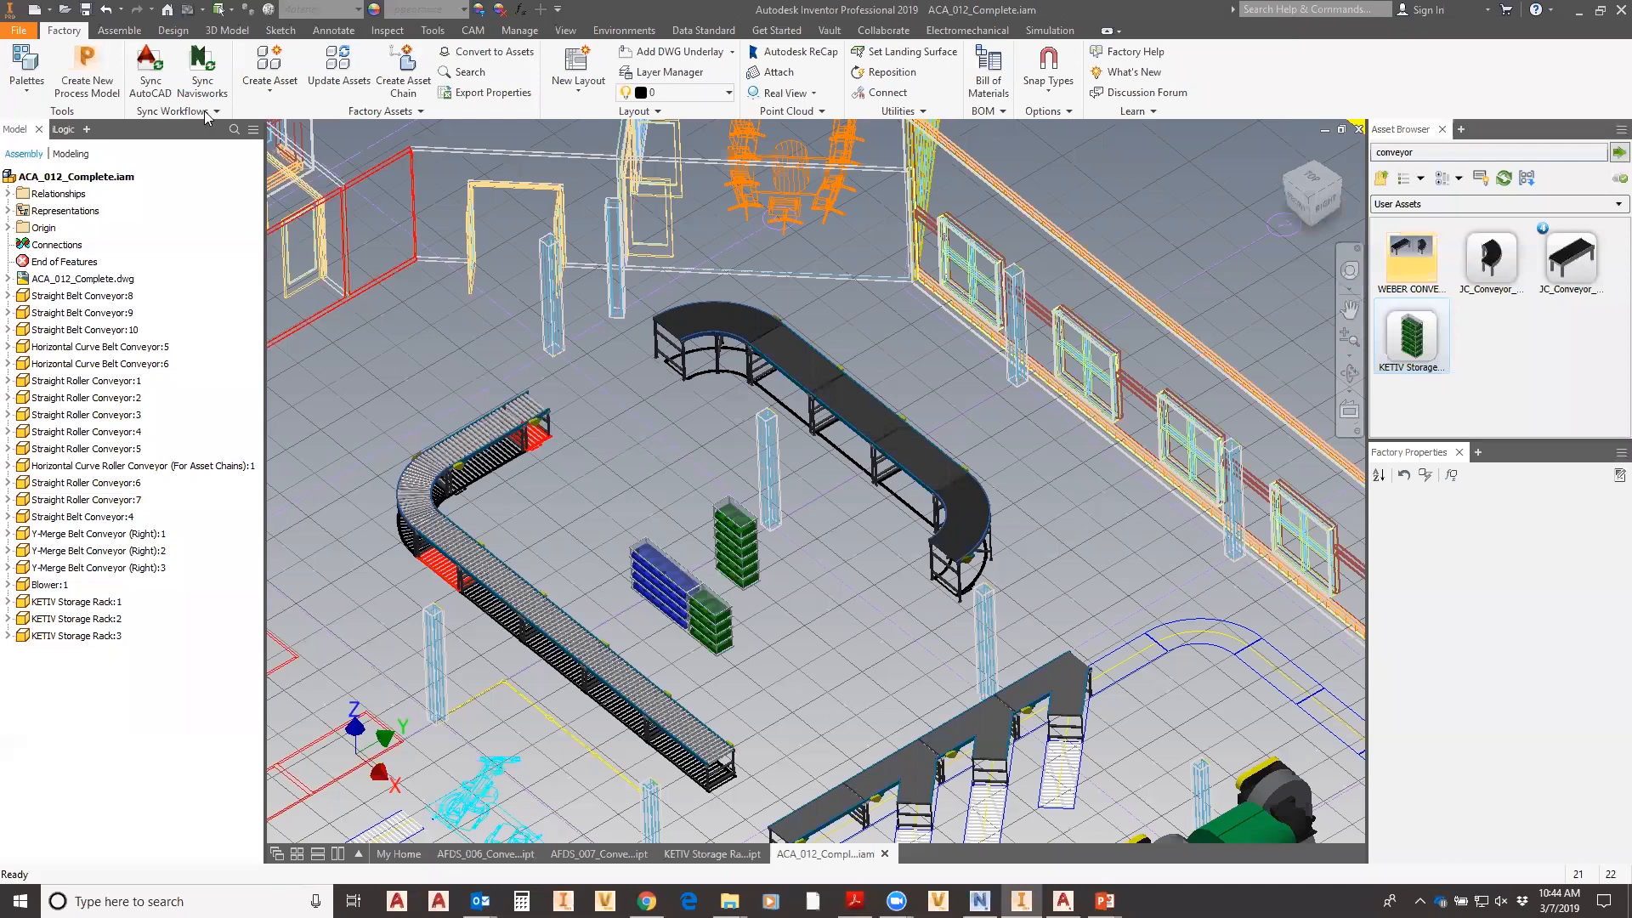
- Sync the layout to AutoCAD, saving the assembly first, and open ACA_012_Complete.dwg
{"action": "left_click", "coordinate": [151, 82]}
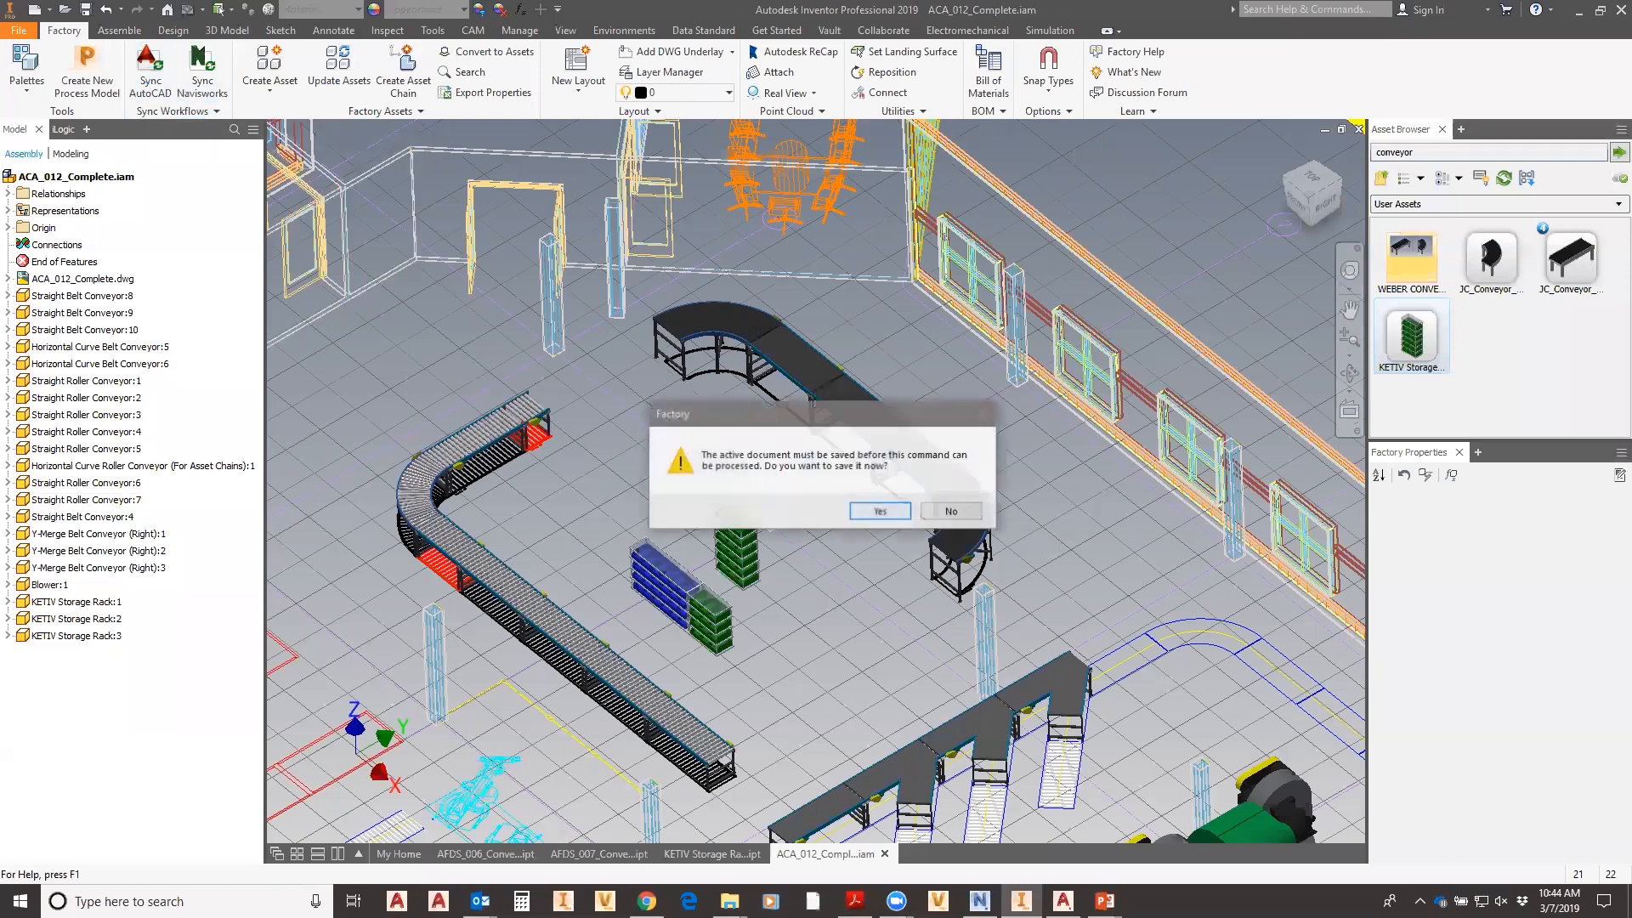
{"action": "left_click", "coordinate": [880, 513]}
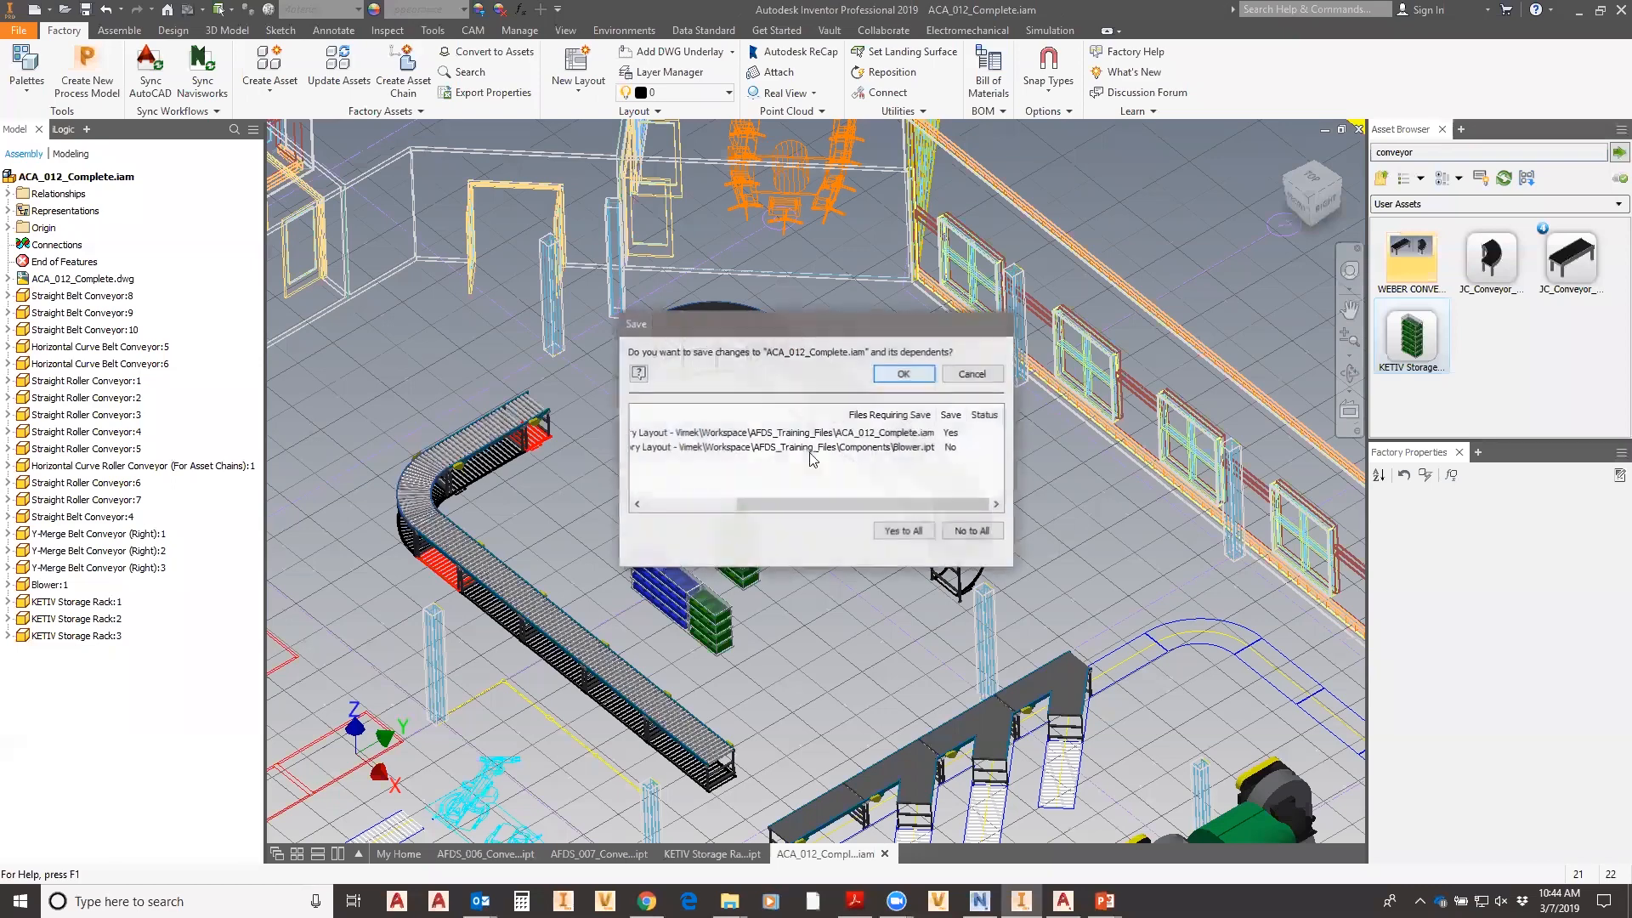
{"action": "left_click", "coordinate": [904, 374]}
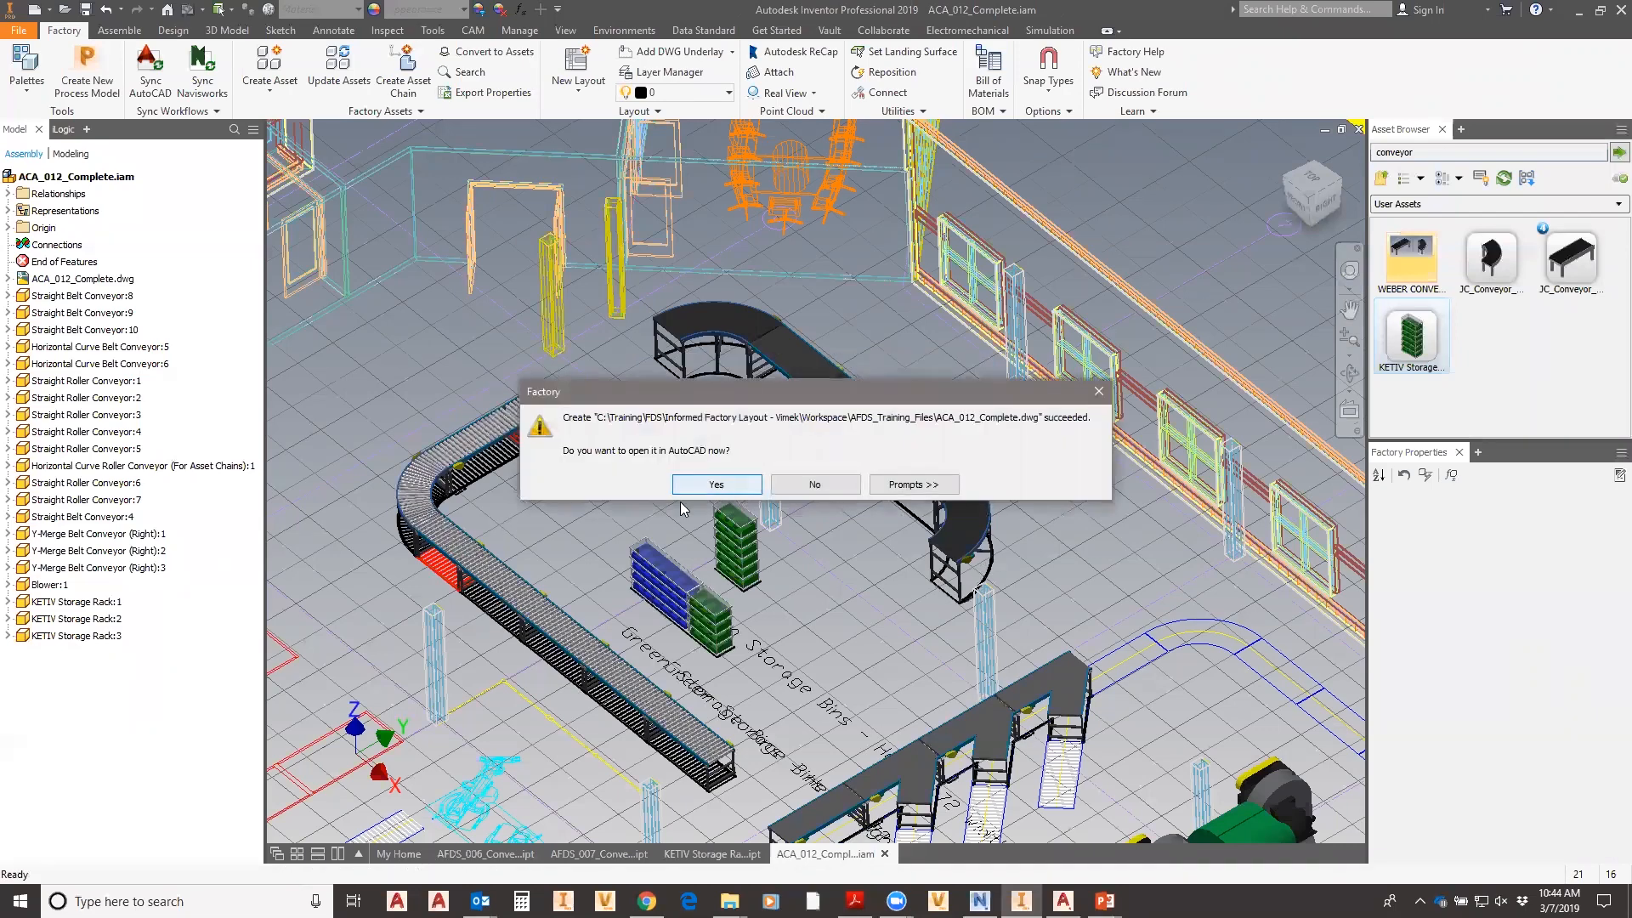
{"action": "left_click", "coordinate": [716, 485]}
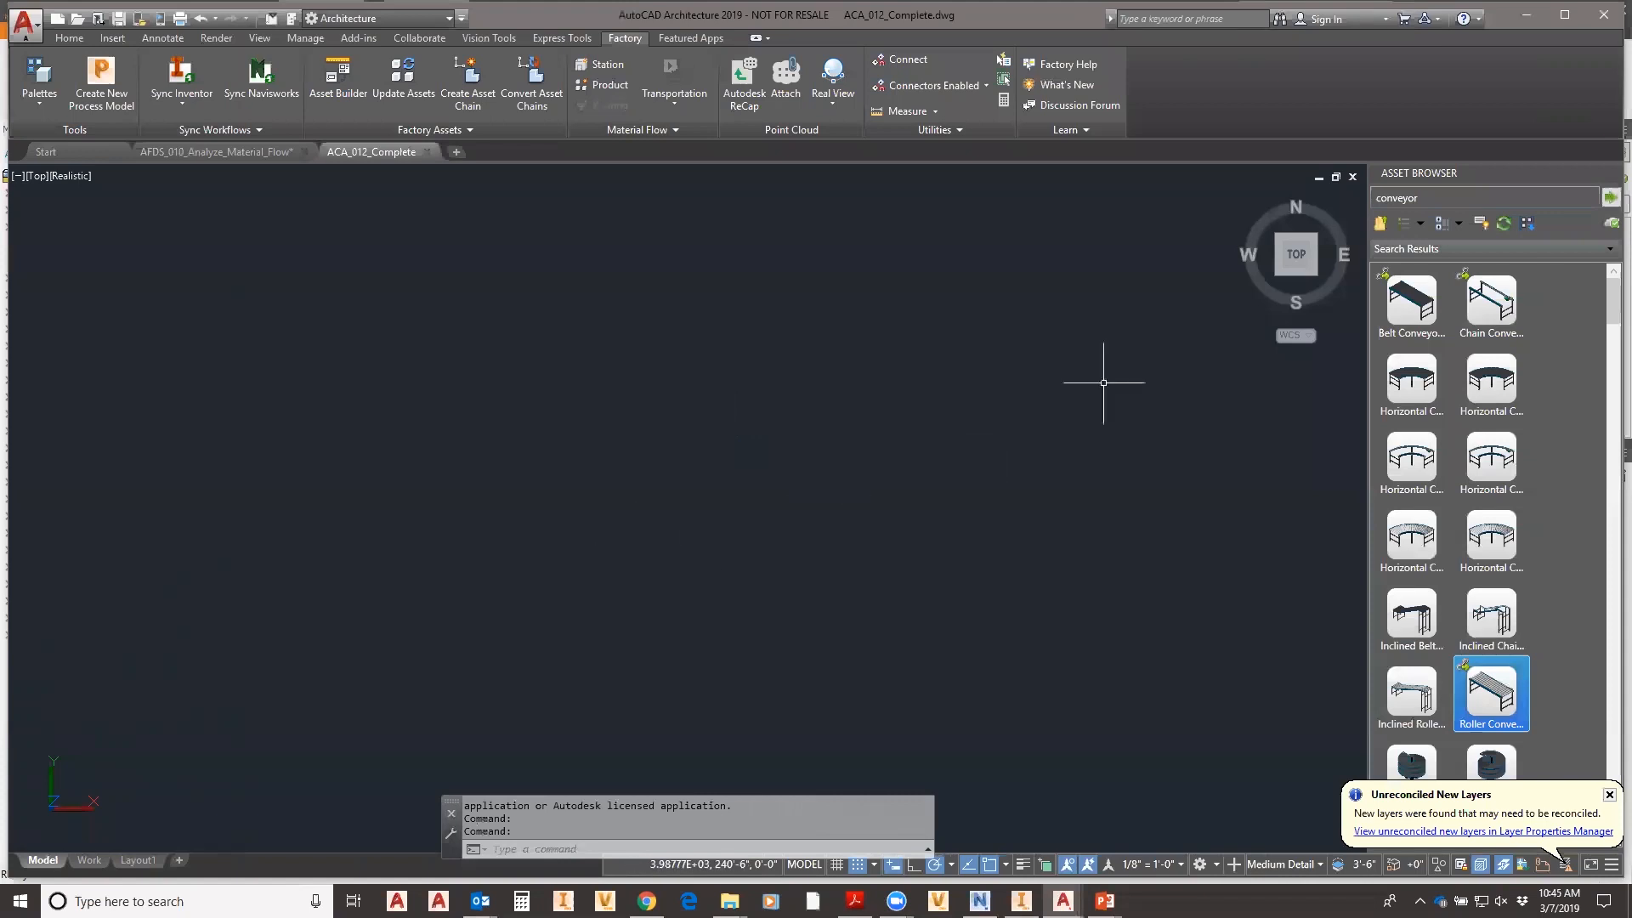
- Pan and zoom the floor plan onto the conveyors, the Green Storage Bins racks and the equipment at right
{"action": "middle_click", "coordinate": [868, 425]}
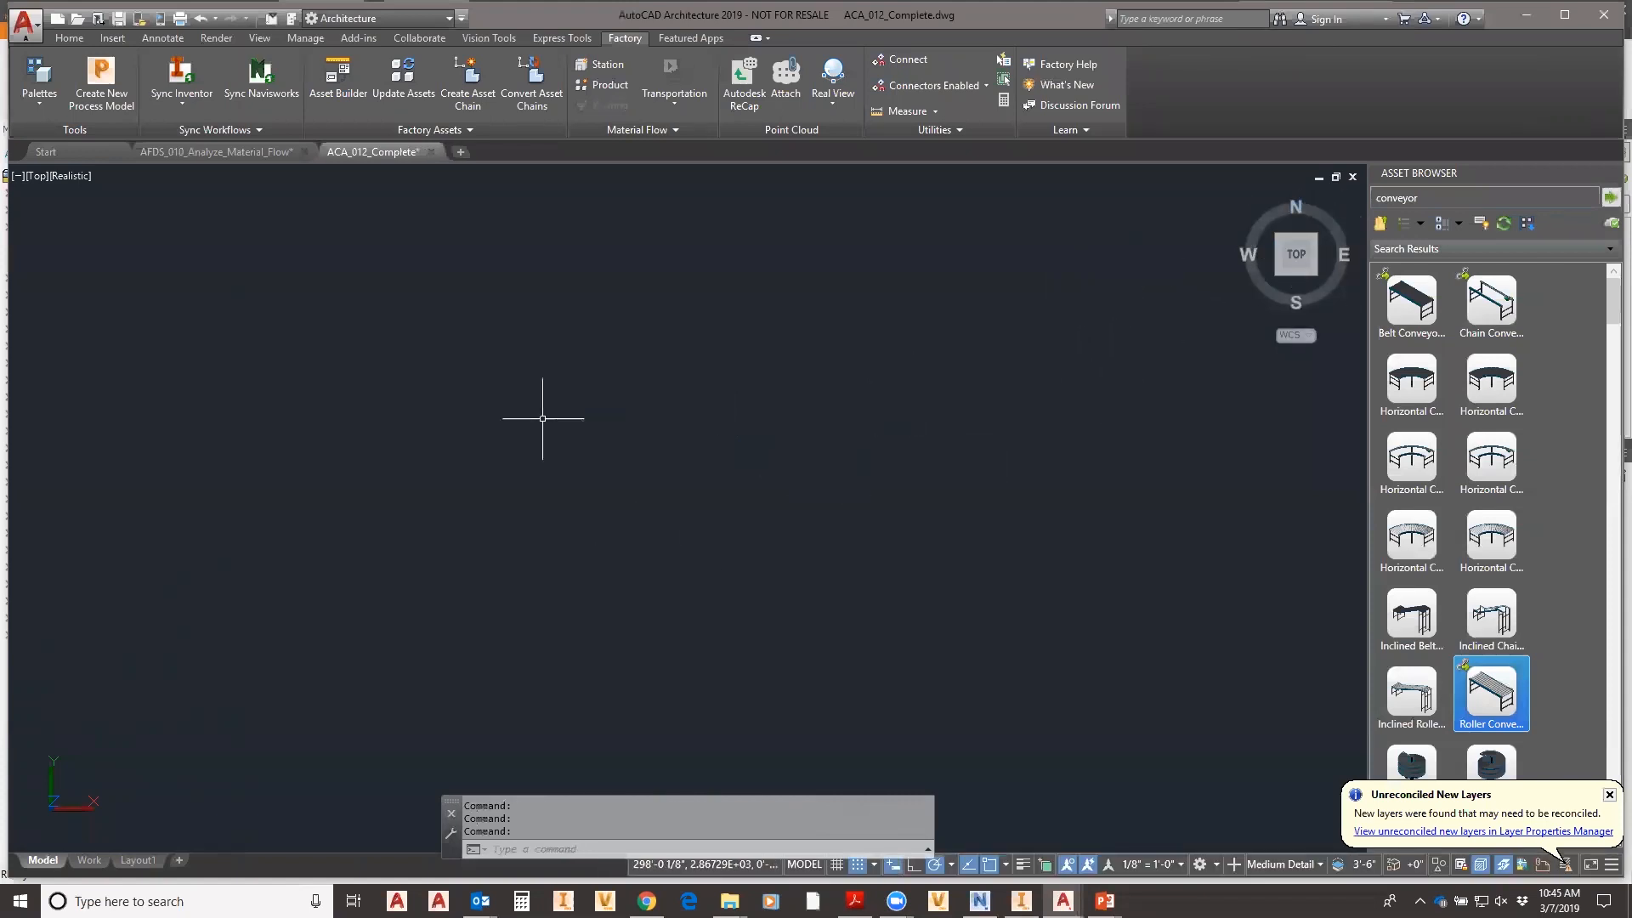
{"action": "scroll", "coordinate": [556, 470], "scroll_direction": "down", "scroll_amount": 5}
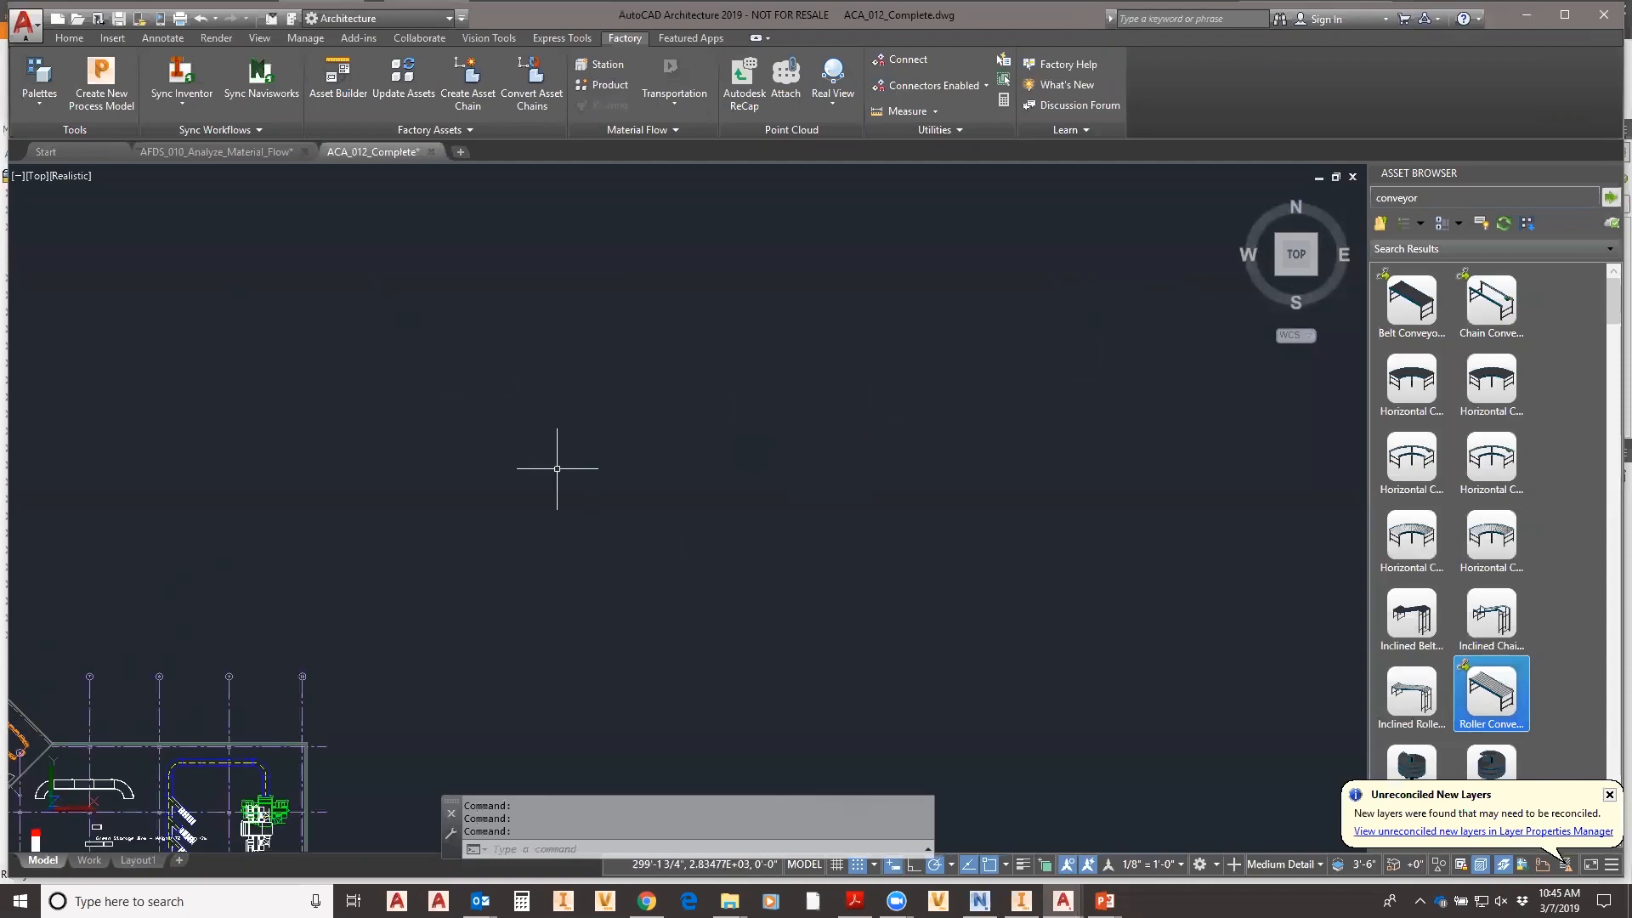
{"action": "middle_click_drag", "start_coordinate": [275, 698], "coordinate": [552, 485]}
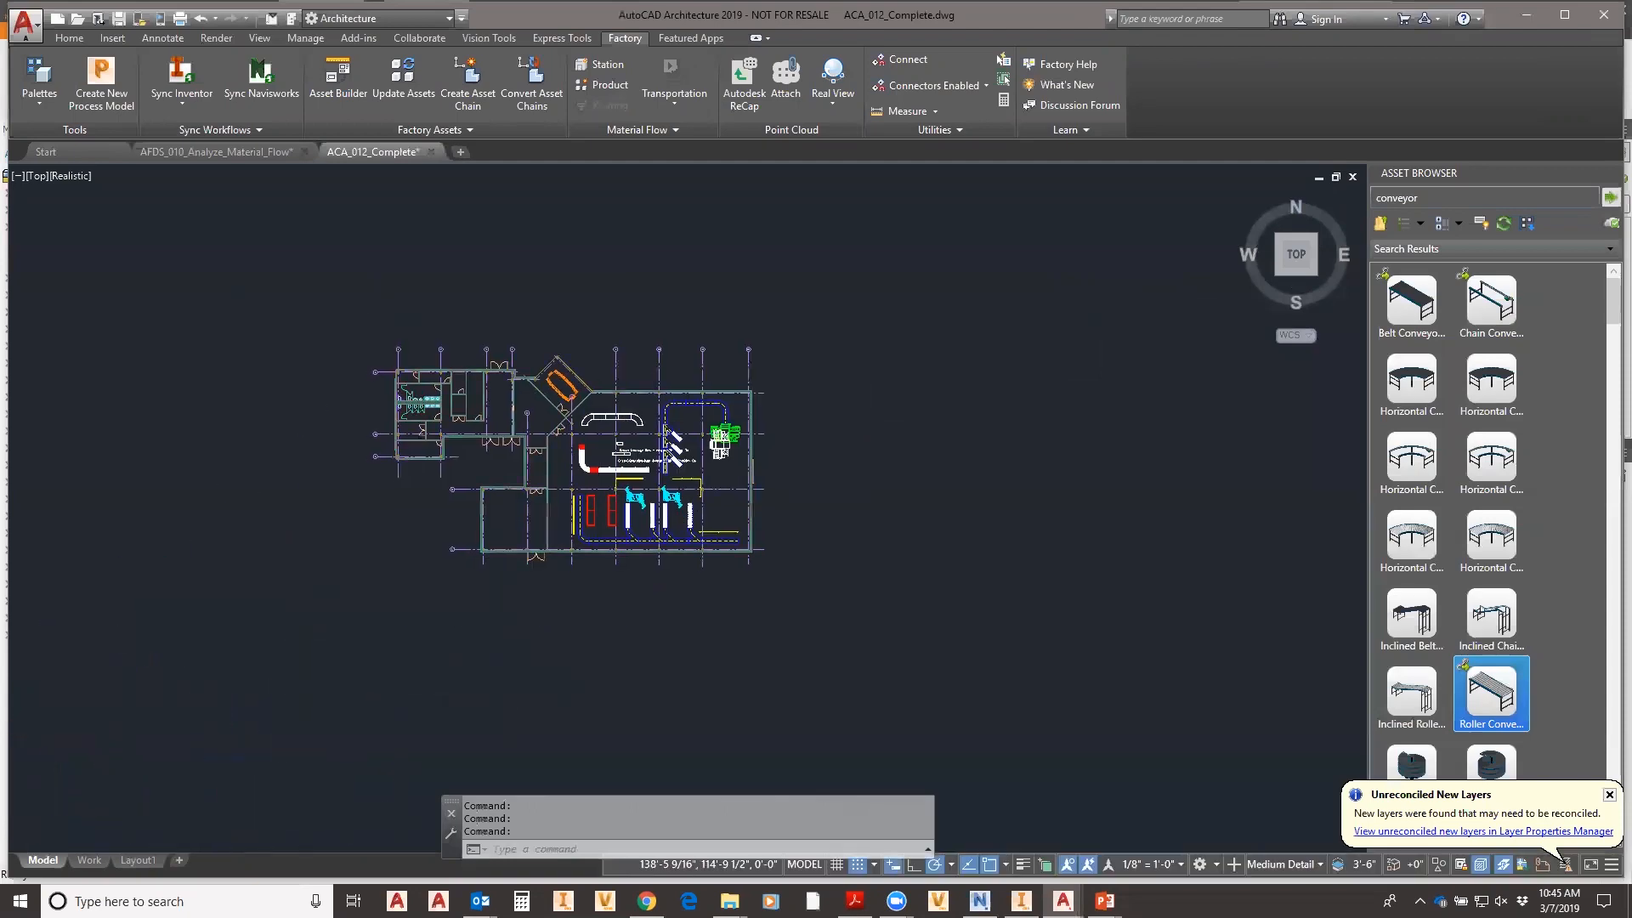
{"action": "scroll", "coordinate": [509, 525], "scroll_direction": "up", "scroll_amount": 8}
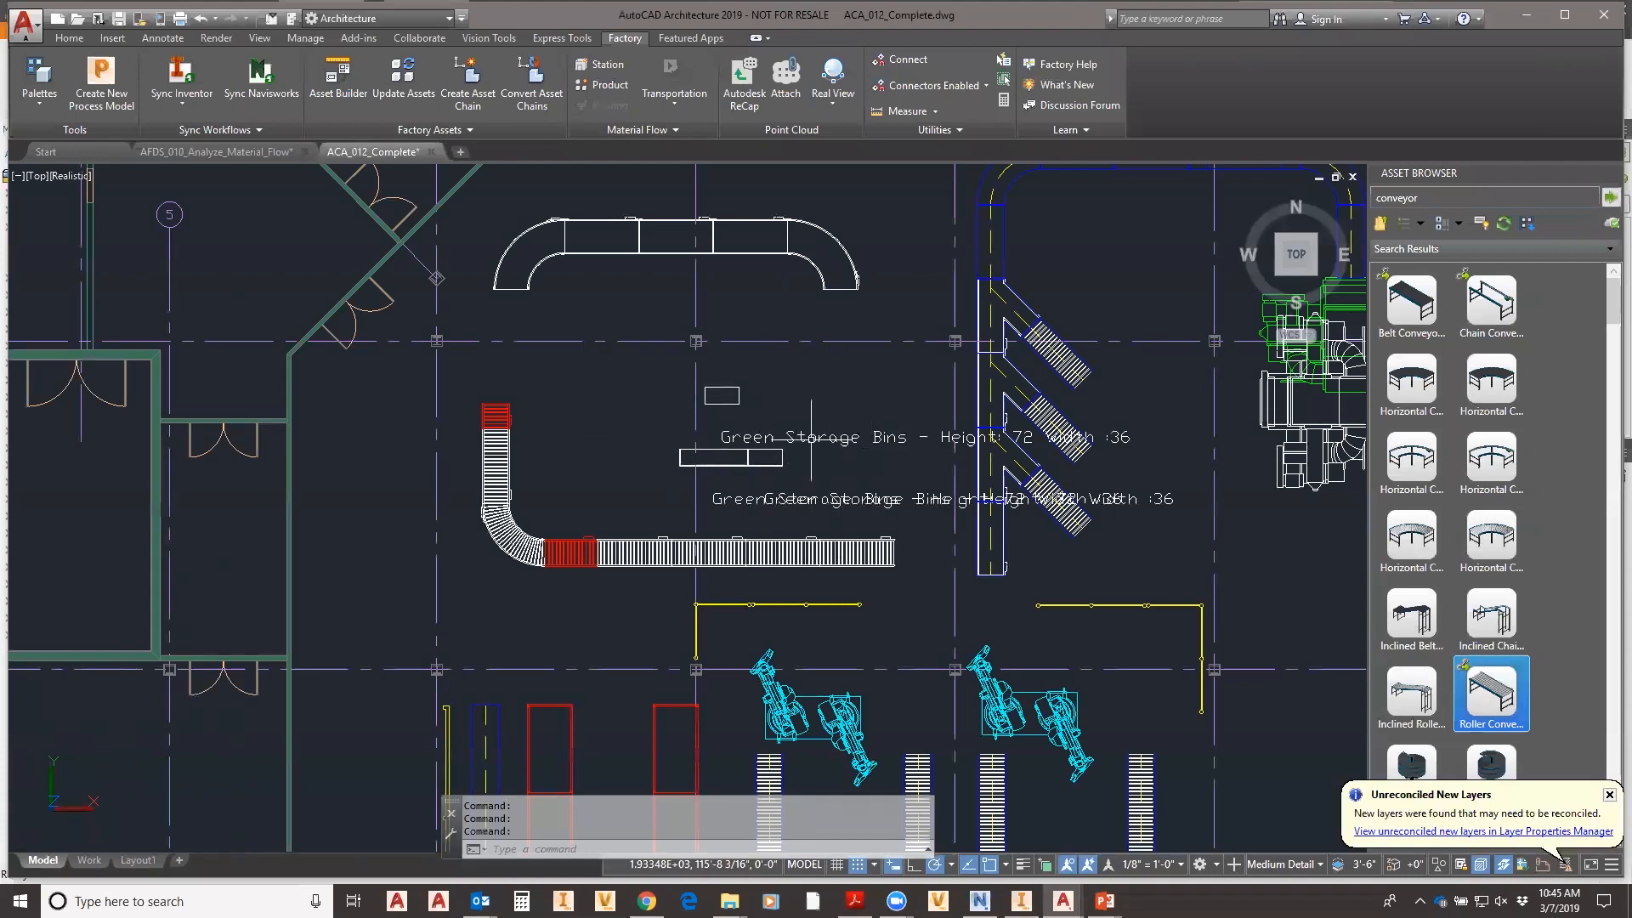
{"action": "middle_click_drag", "start_coordinate": [726, 450], "coordinate": [484, 434]}
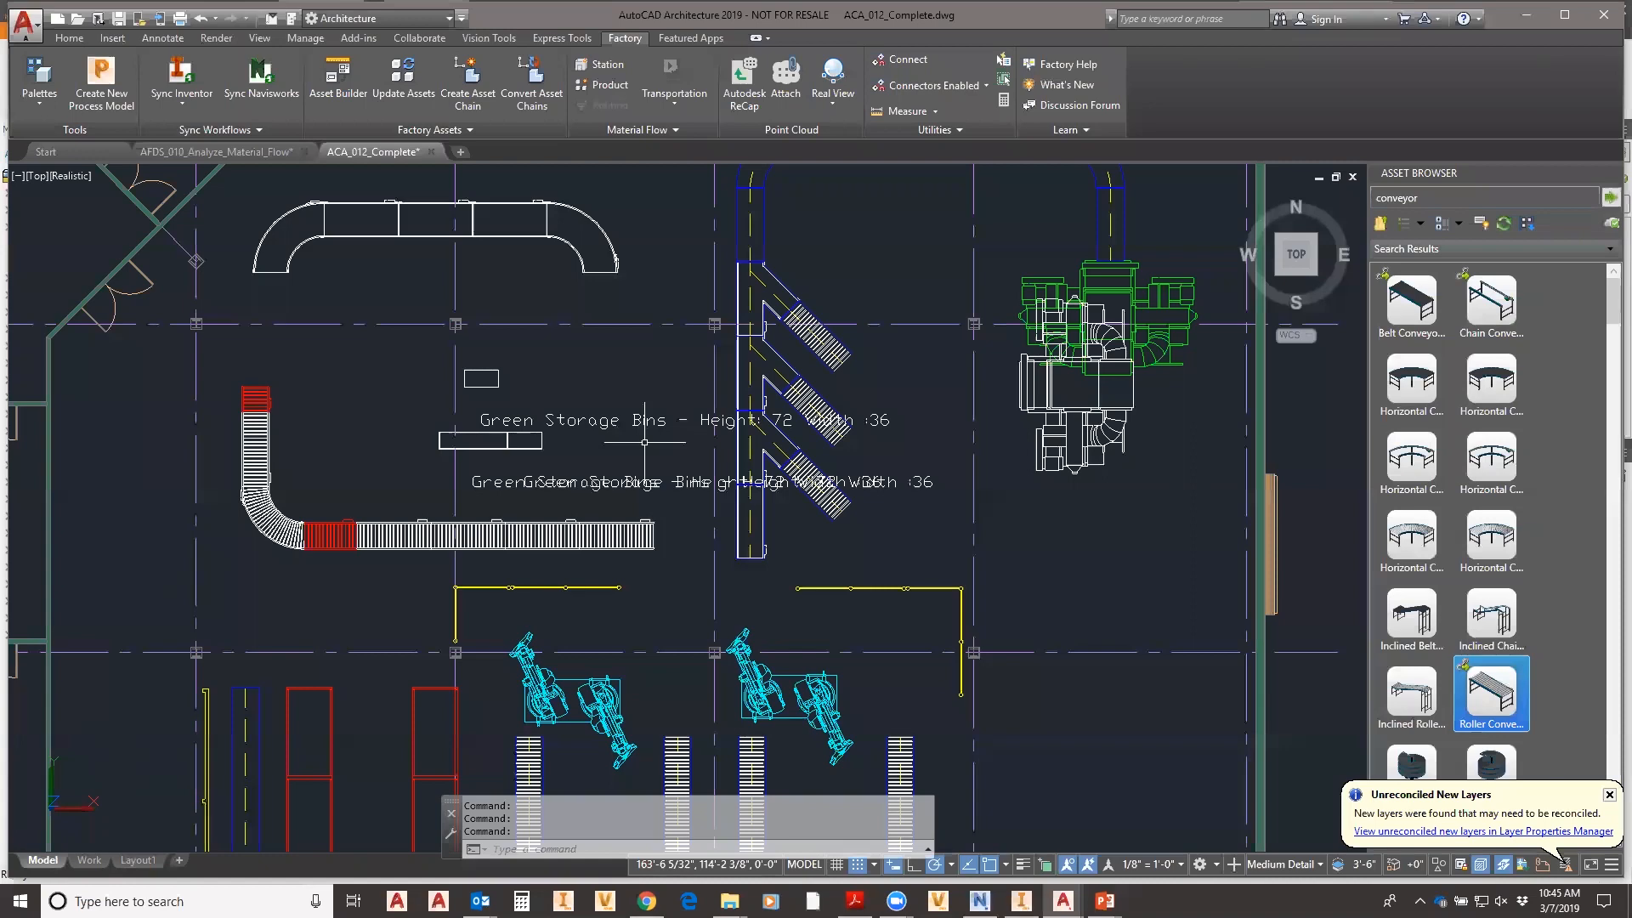
{"action": "middle_click_drag", "start_coordinate": [333, 475], "coordinate": [477, 474]}
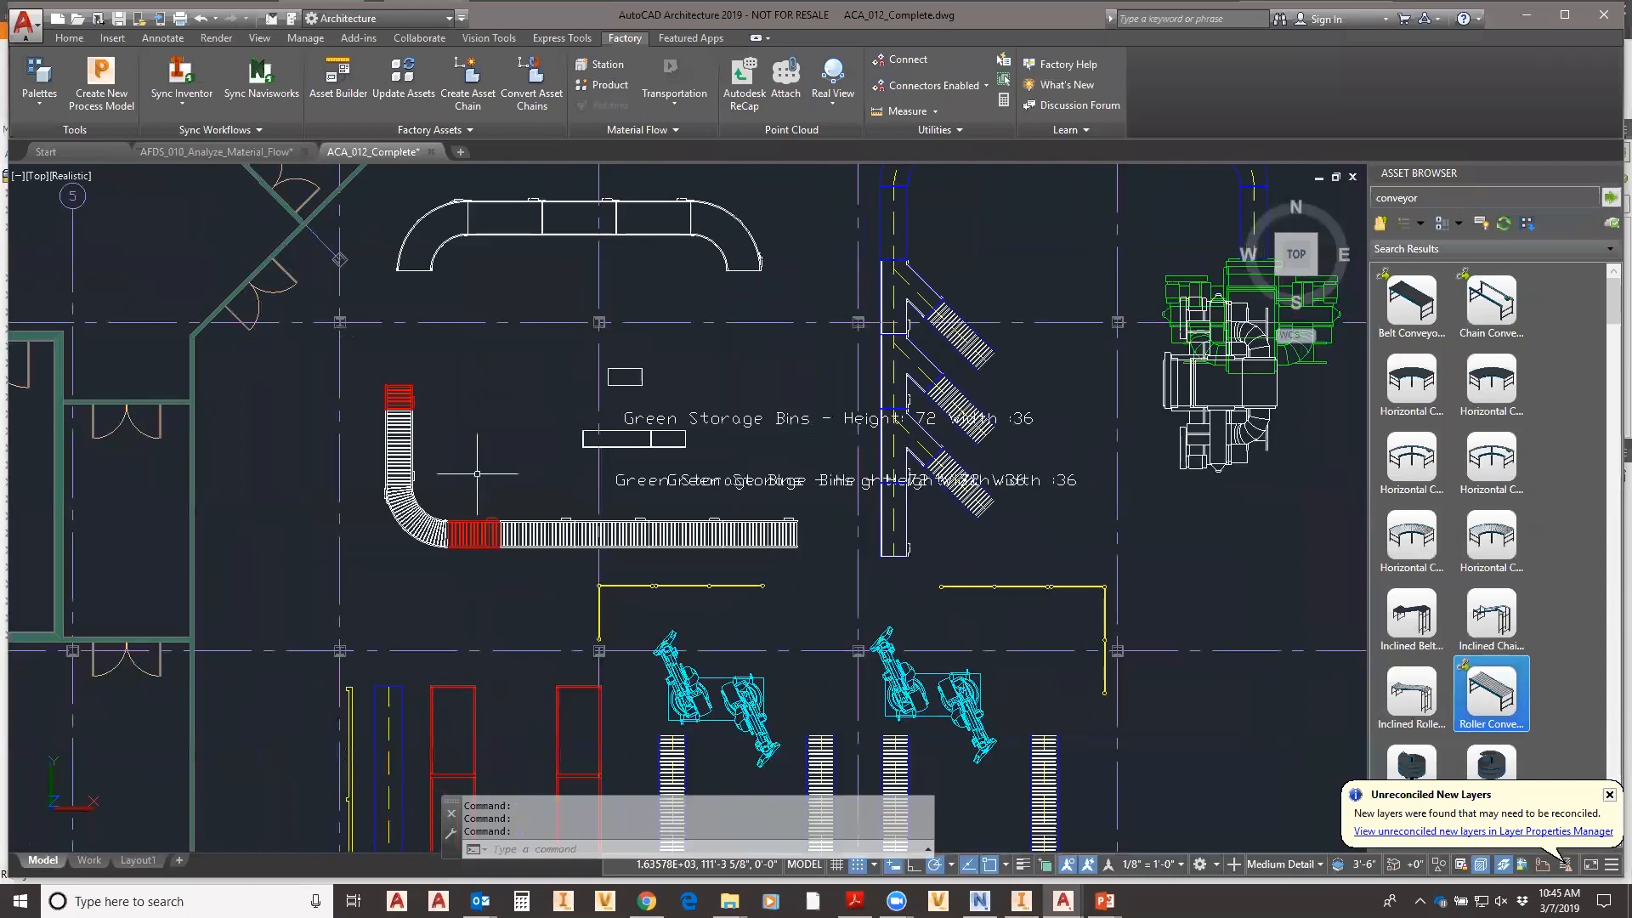